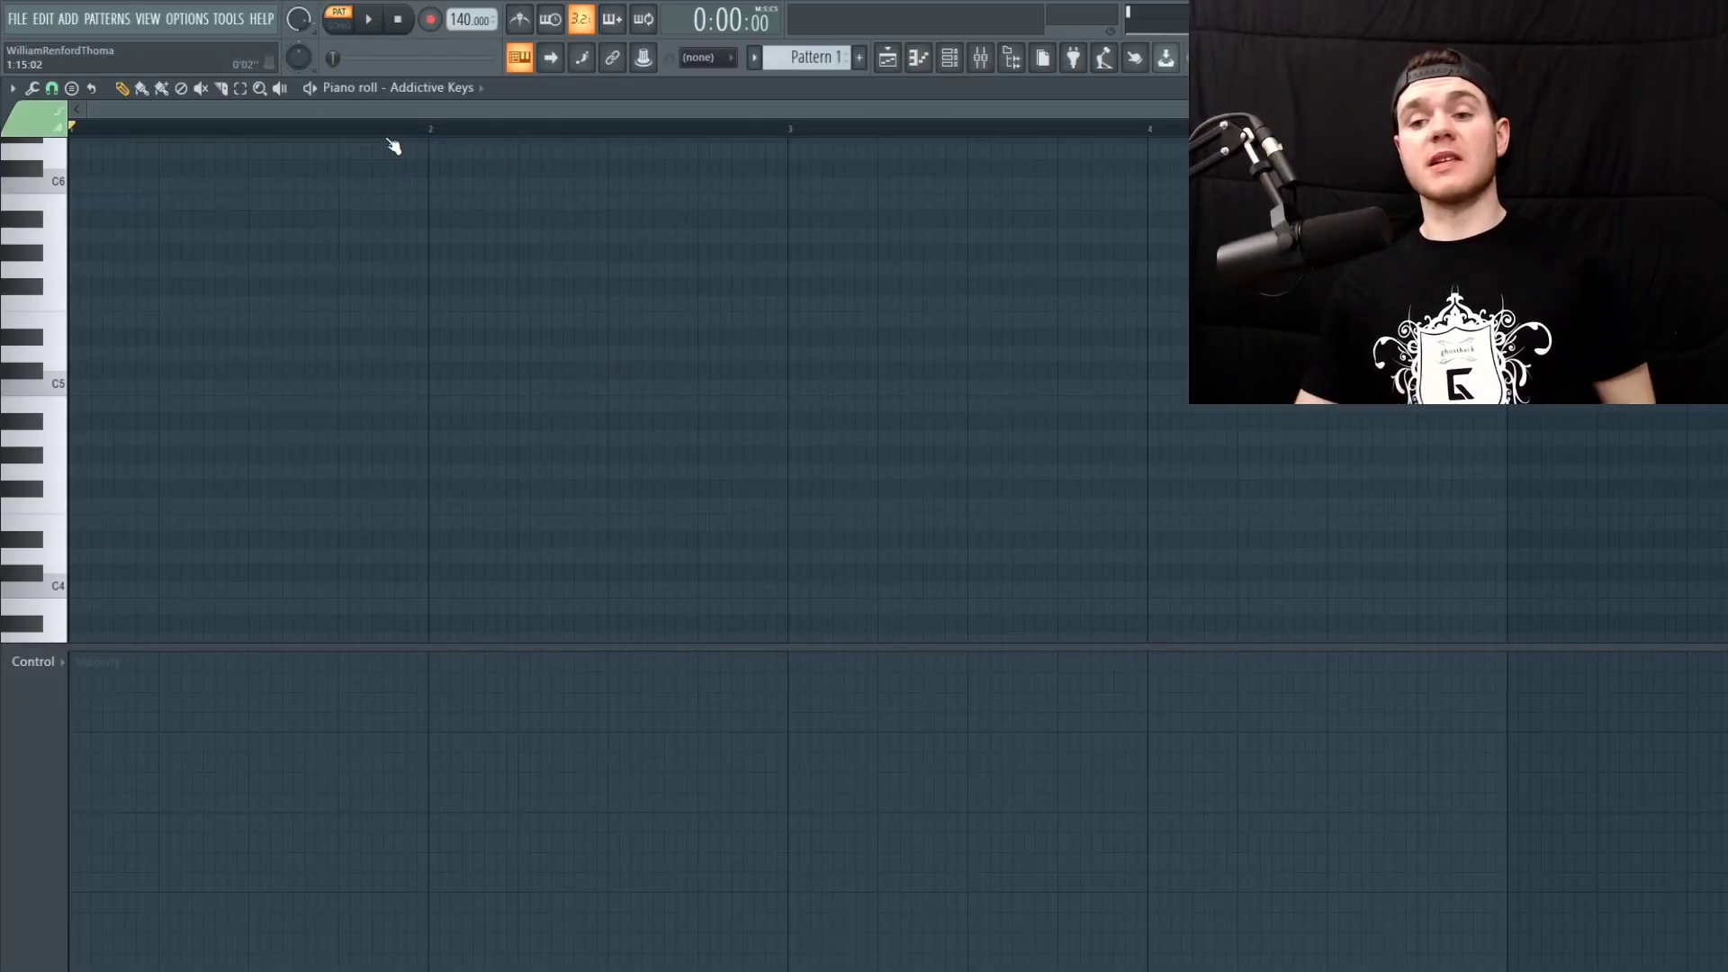
Enlarge the piano roll's note grid and switch on the metronome, testing its beat with a short playback
{"action": "left_click_drag", "start_coordinate": [648, 647], "coordinate": [617, 824]}
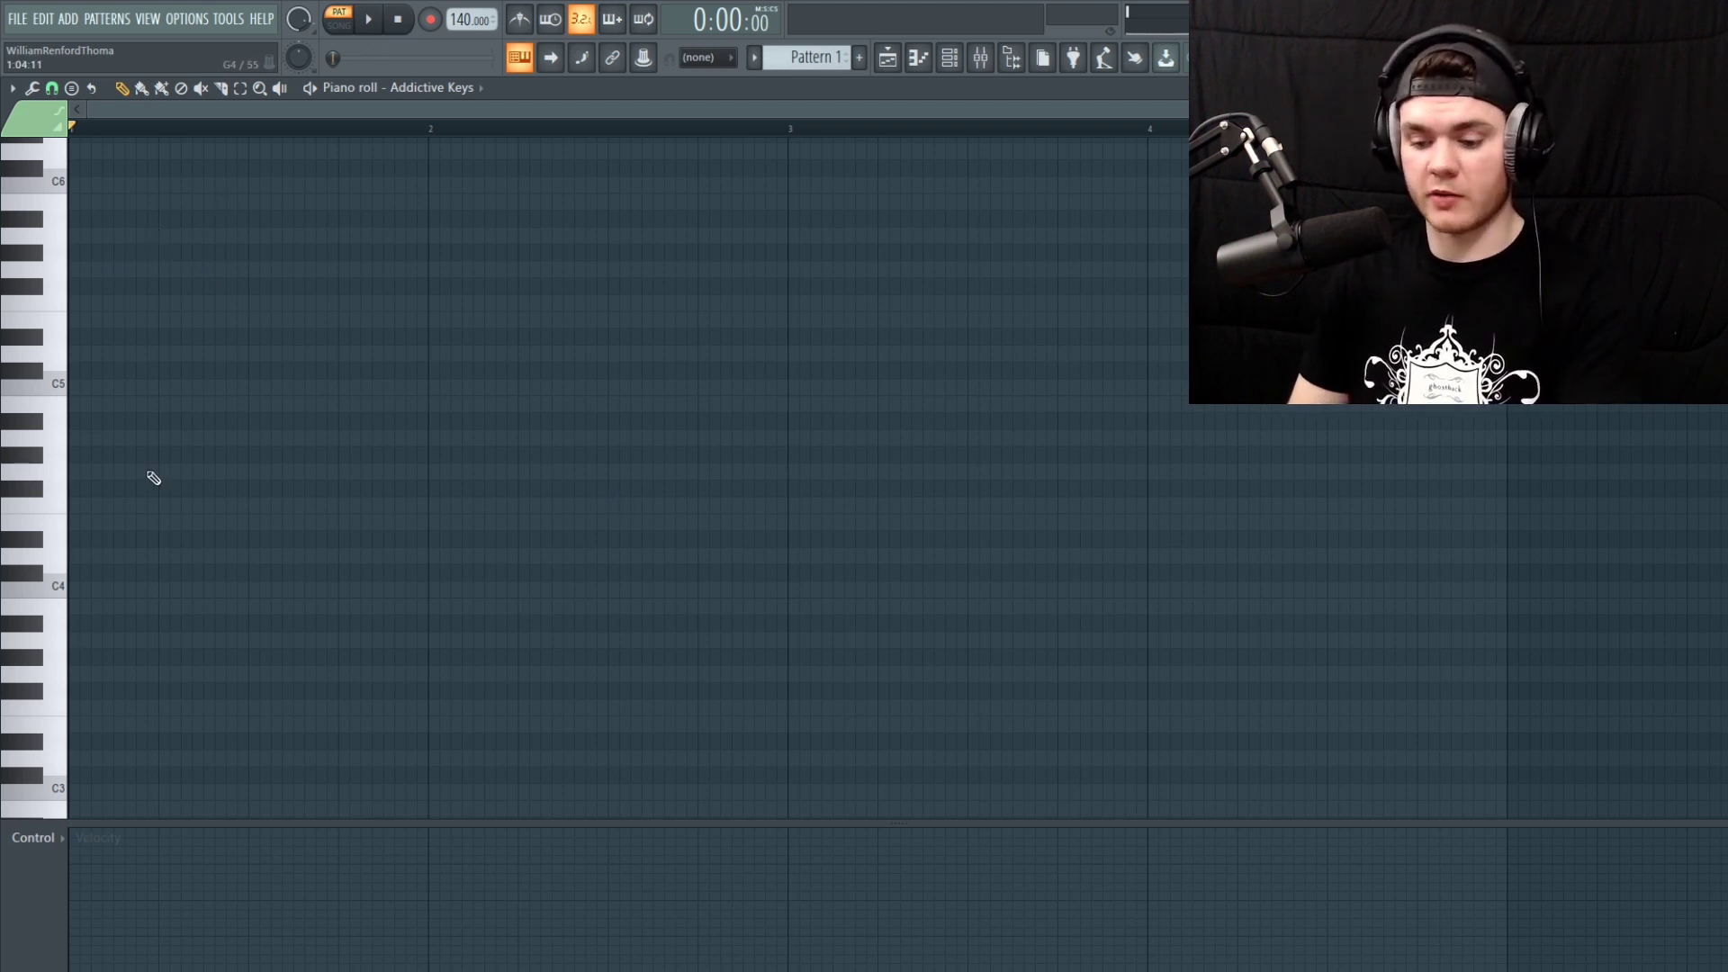
{"action": "scroll", "coordinate": [153, 478], "scroll_direction": "down", "scroll_amount": 1}
{"action": "left_click", "coordinate": [520, 20]}
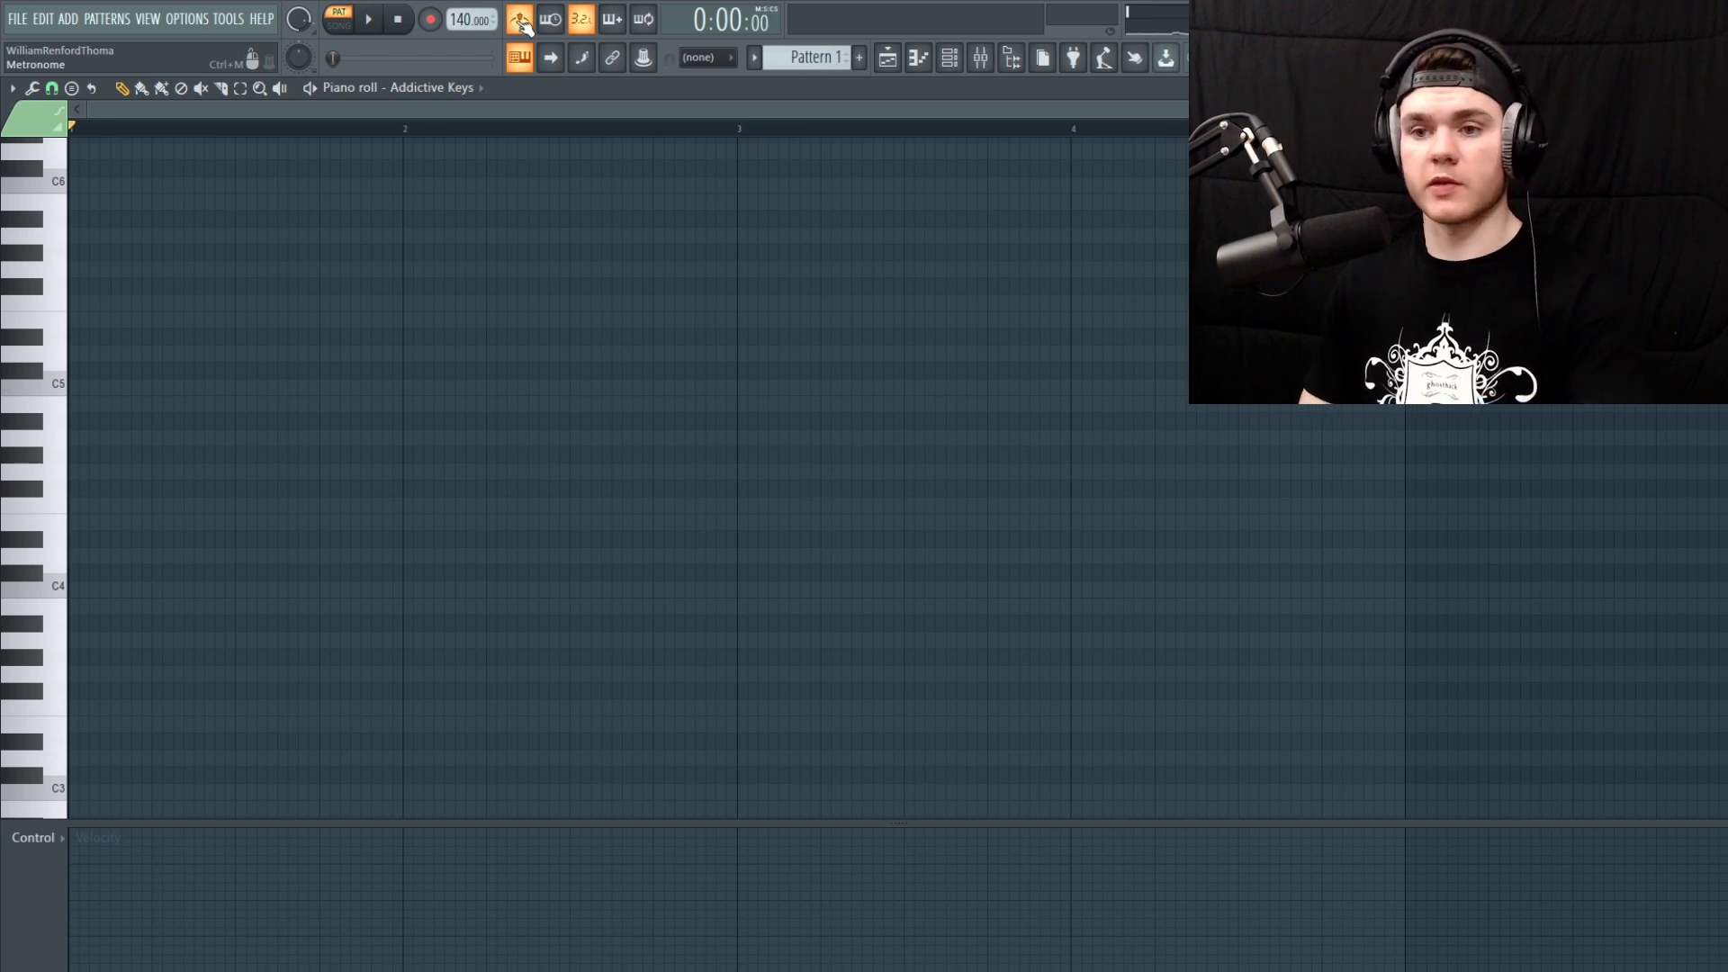
{"action": "key", "text": "space"}
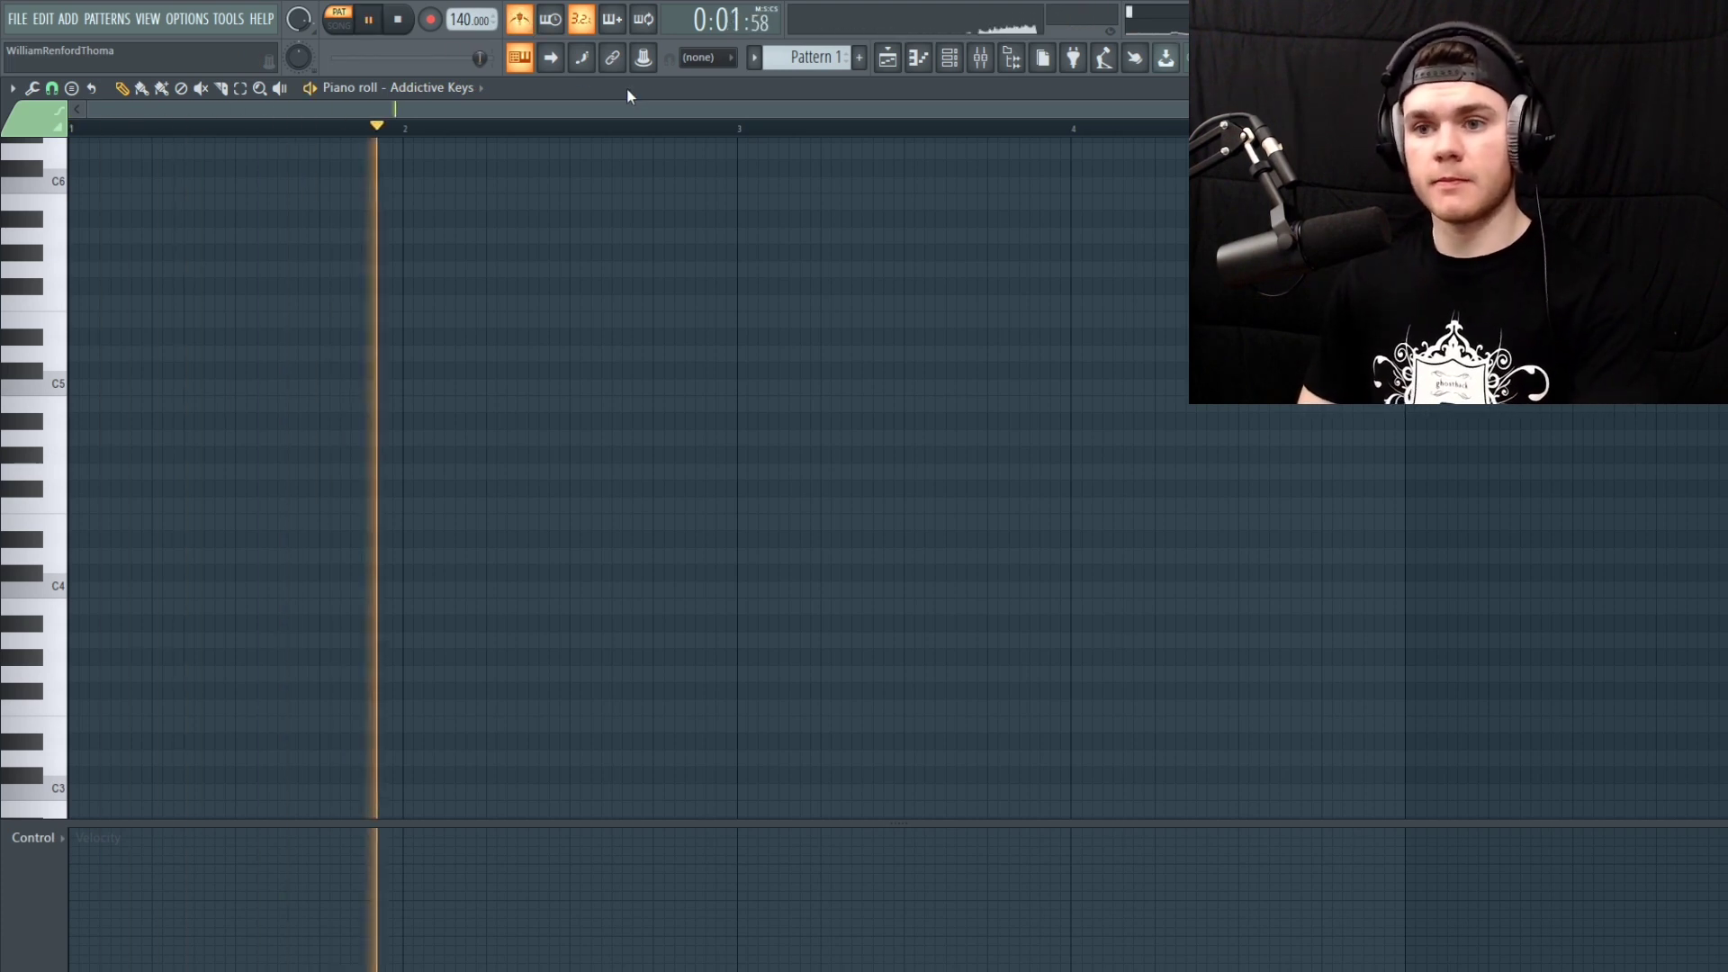
{"action": "key", "text": "space"}
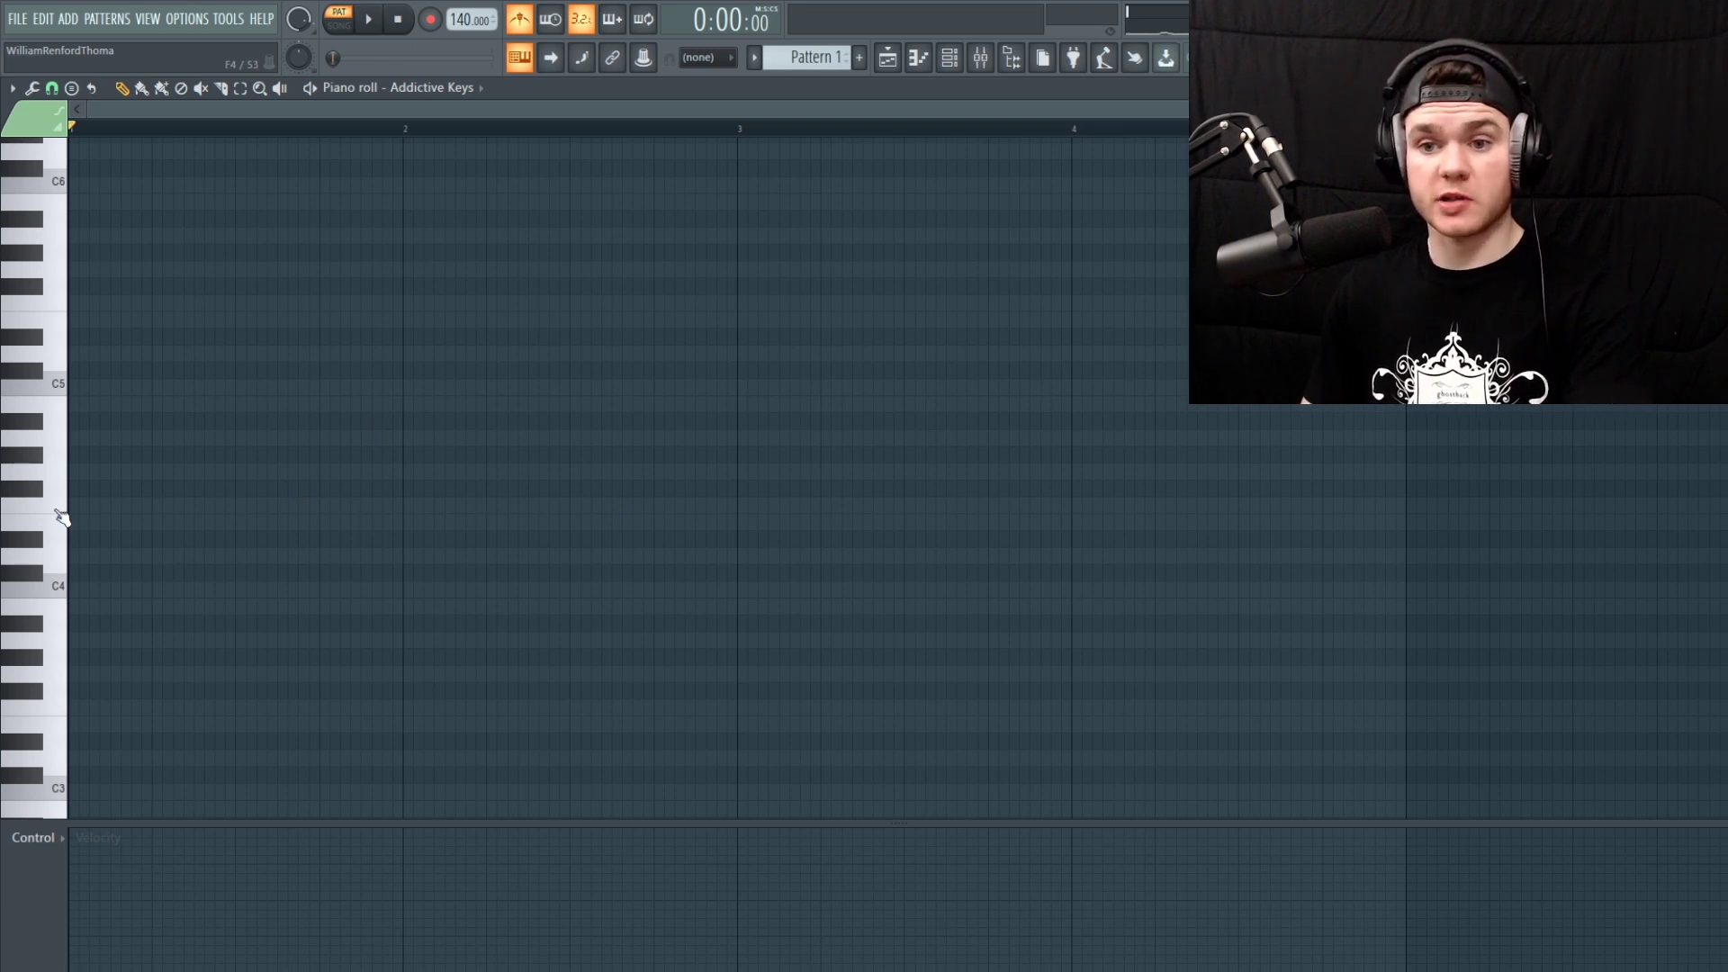
Draw a G4 note filling the whole of bar 1 and play it
{"action": "left_click", "coordinate": [133, 479]}
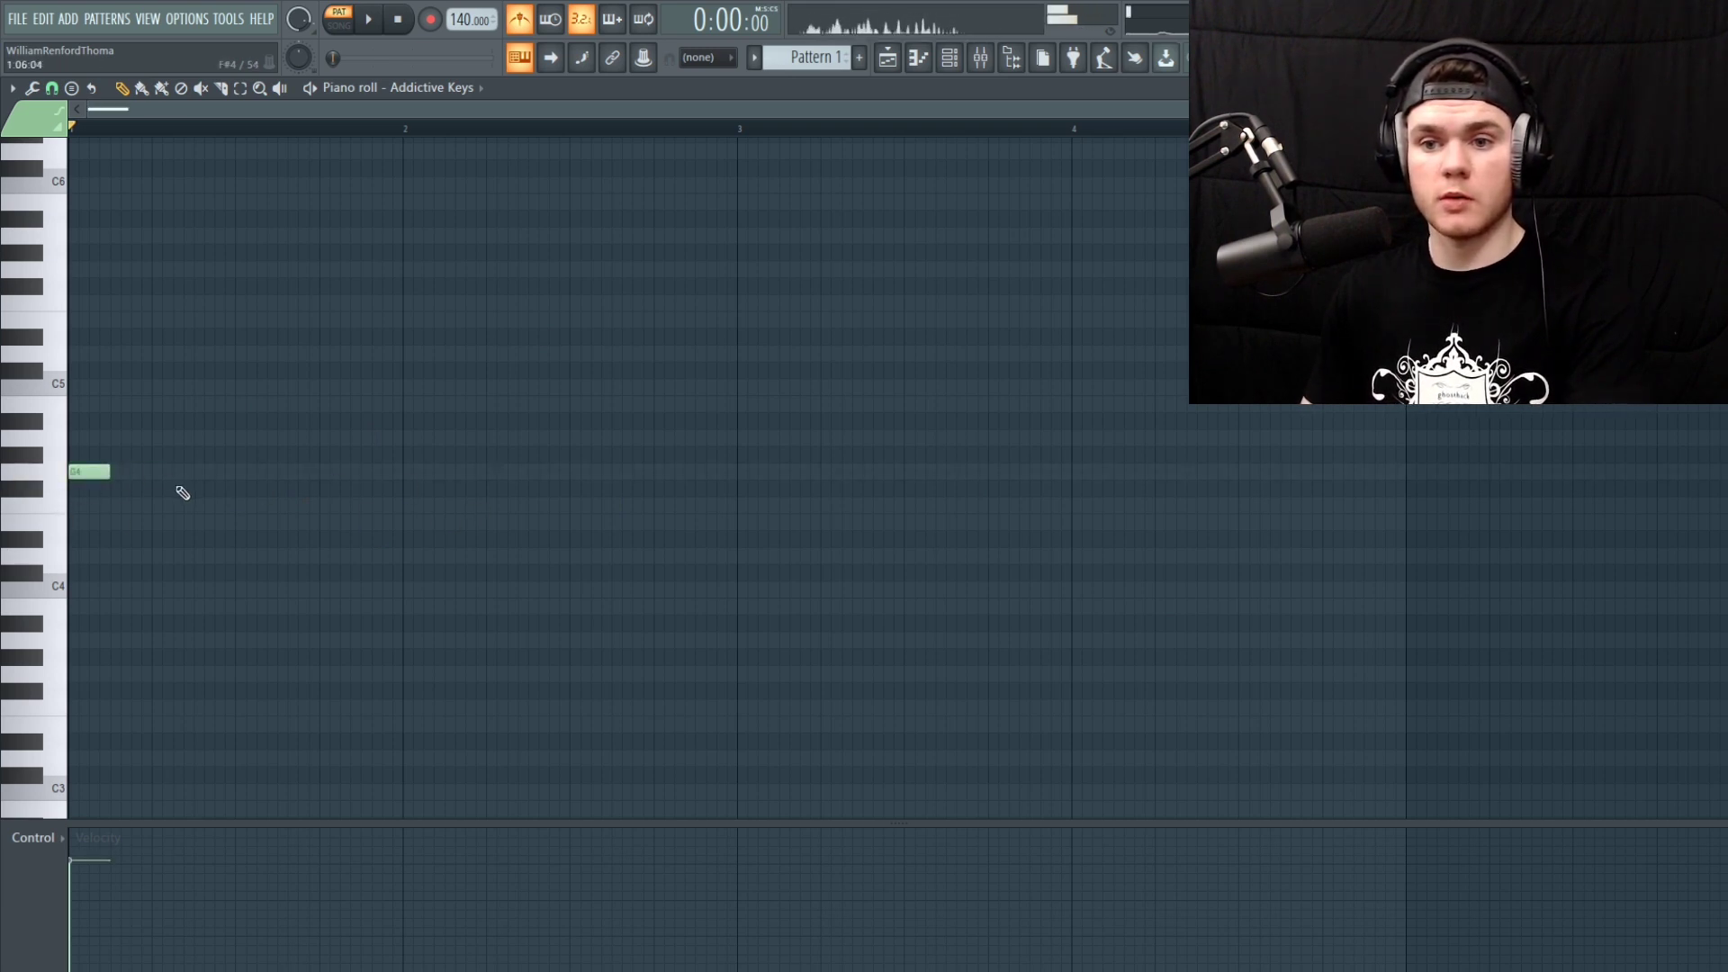
{"action": "left_click_drag", "start_coordinate": [110, 473], "coordinate": [402, 473]}
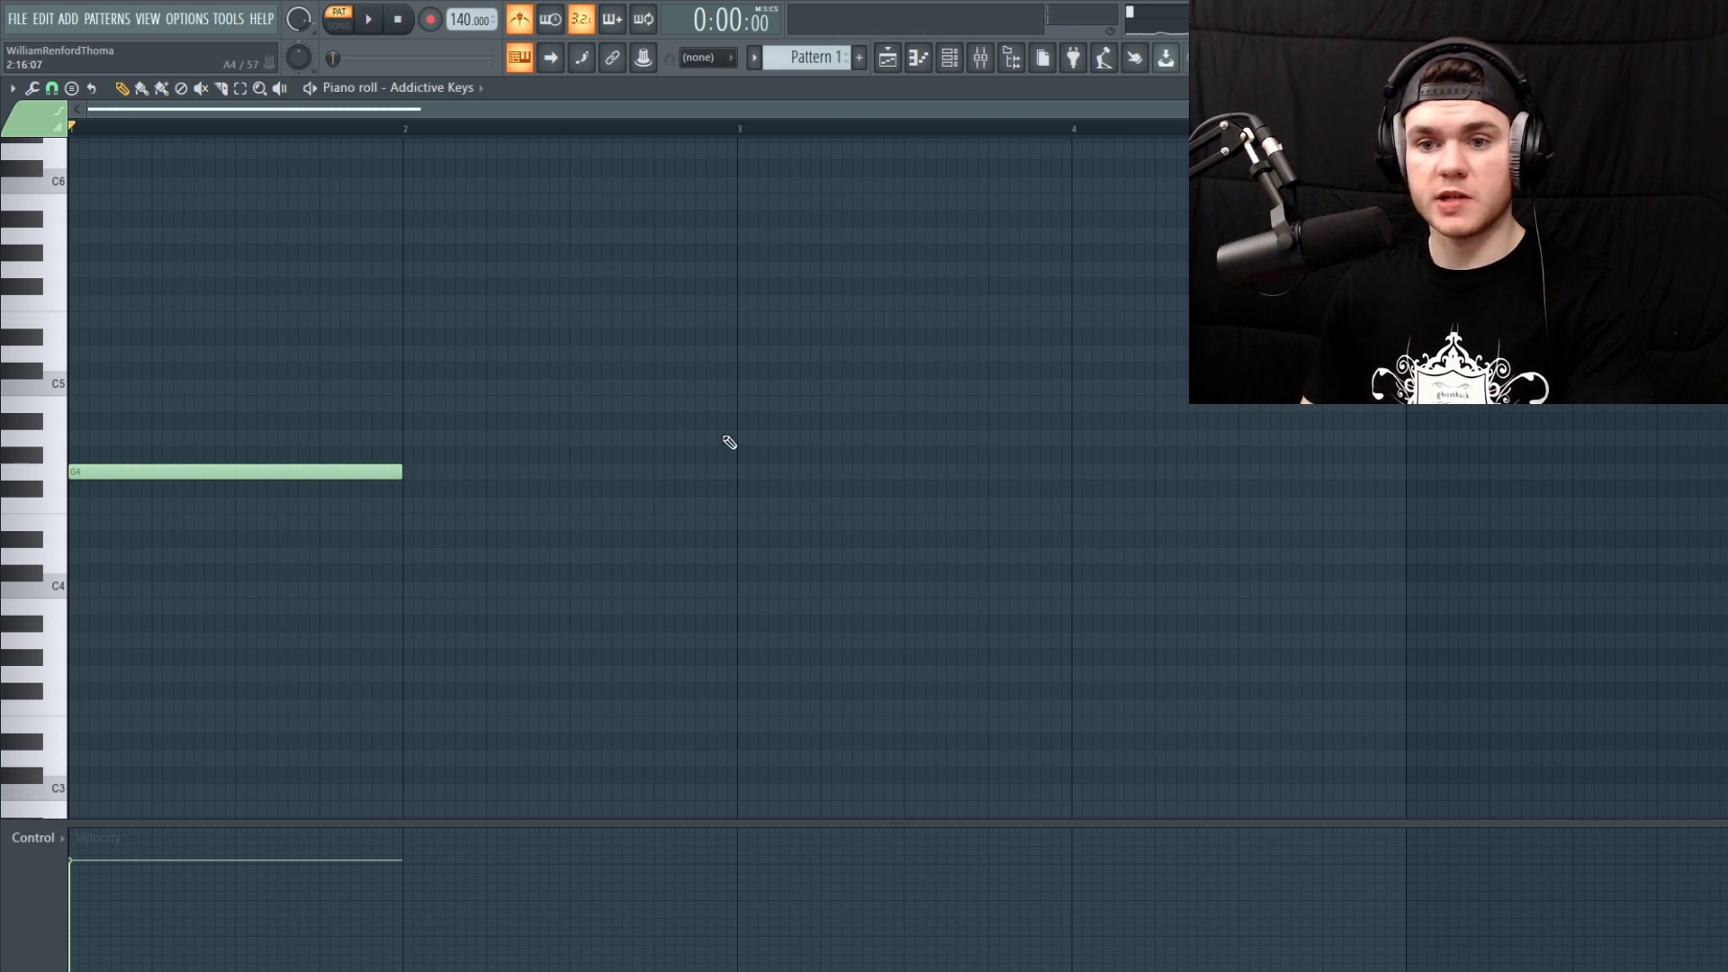
{"action": "key", "text": "space"}
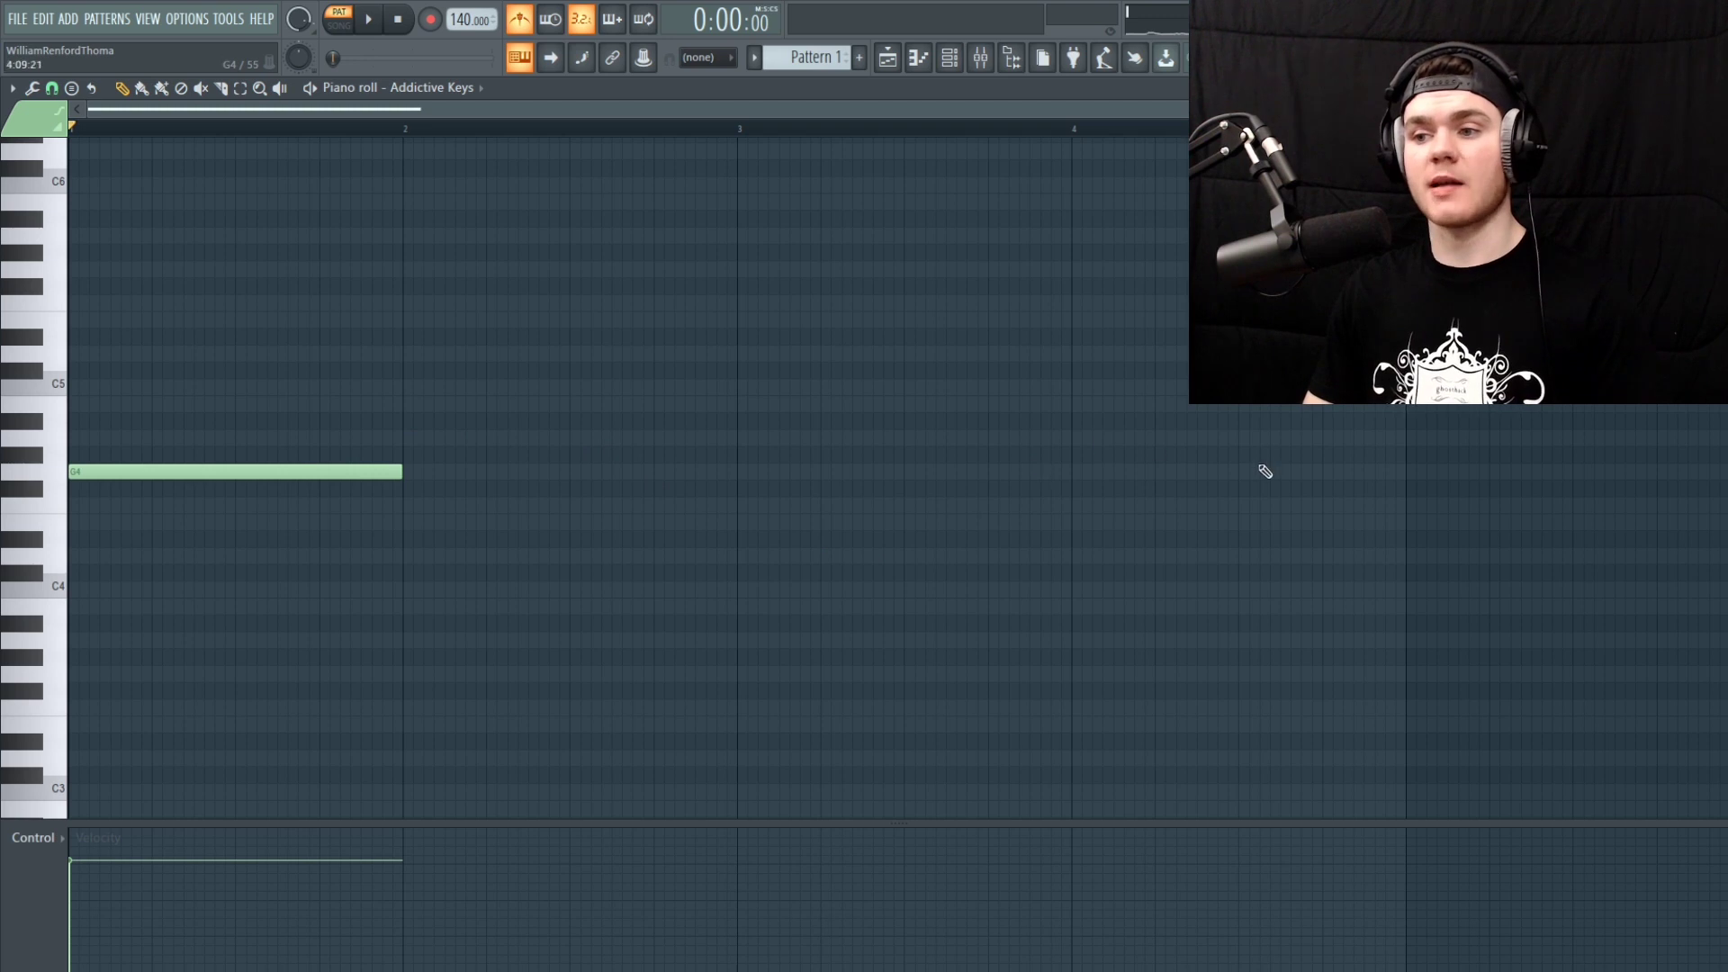
Add one-bar notes B4, A4 and D#4 in bars 2, 3 and 4, and test the playback
{"action": "left_click", "coordinate": [407, 404]}
{"action": "left_click", "coordinate": [740, 437]}
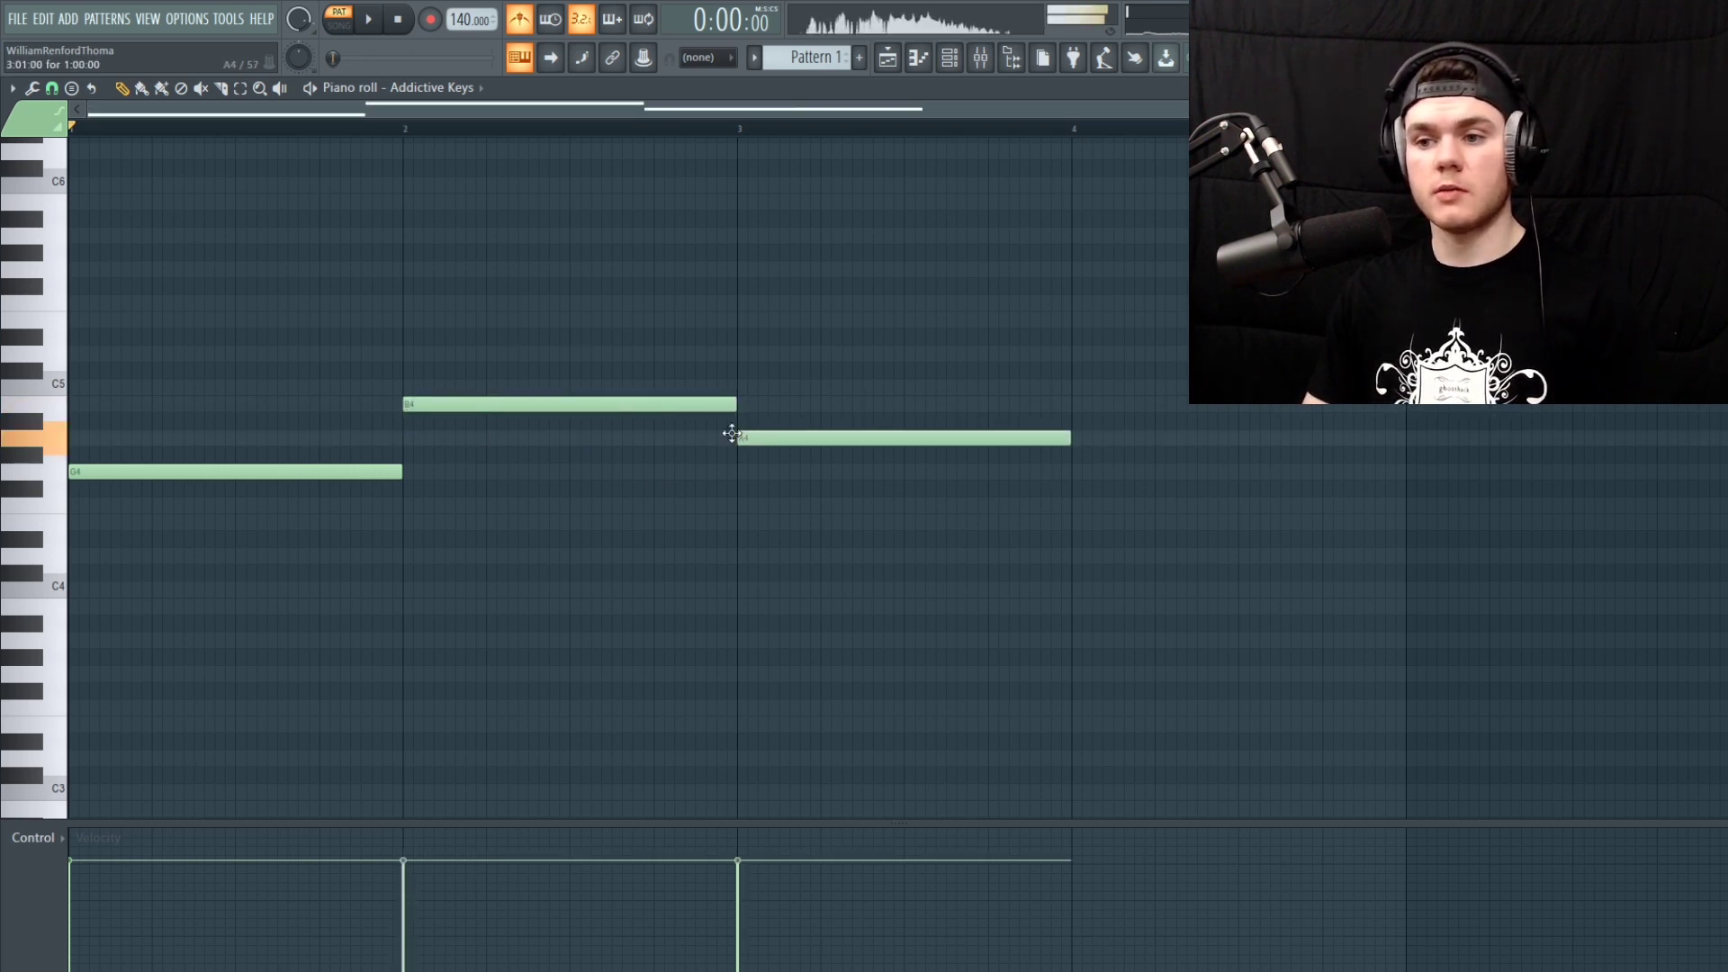
{"action": "left_click", "coordinate": [1076, 539]}
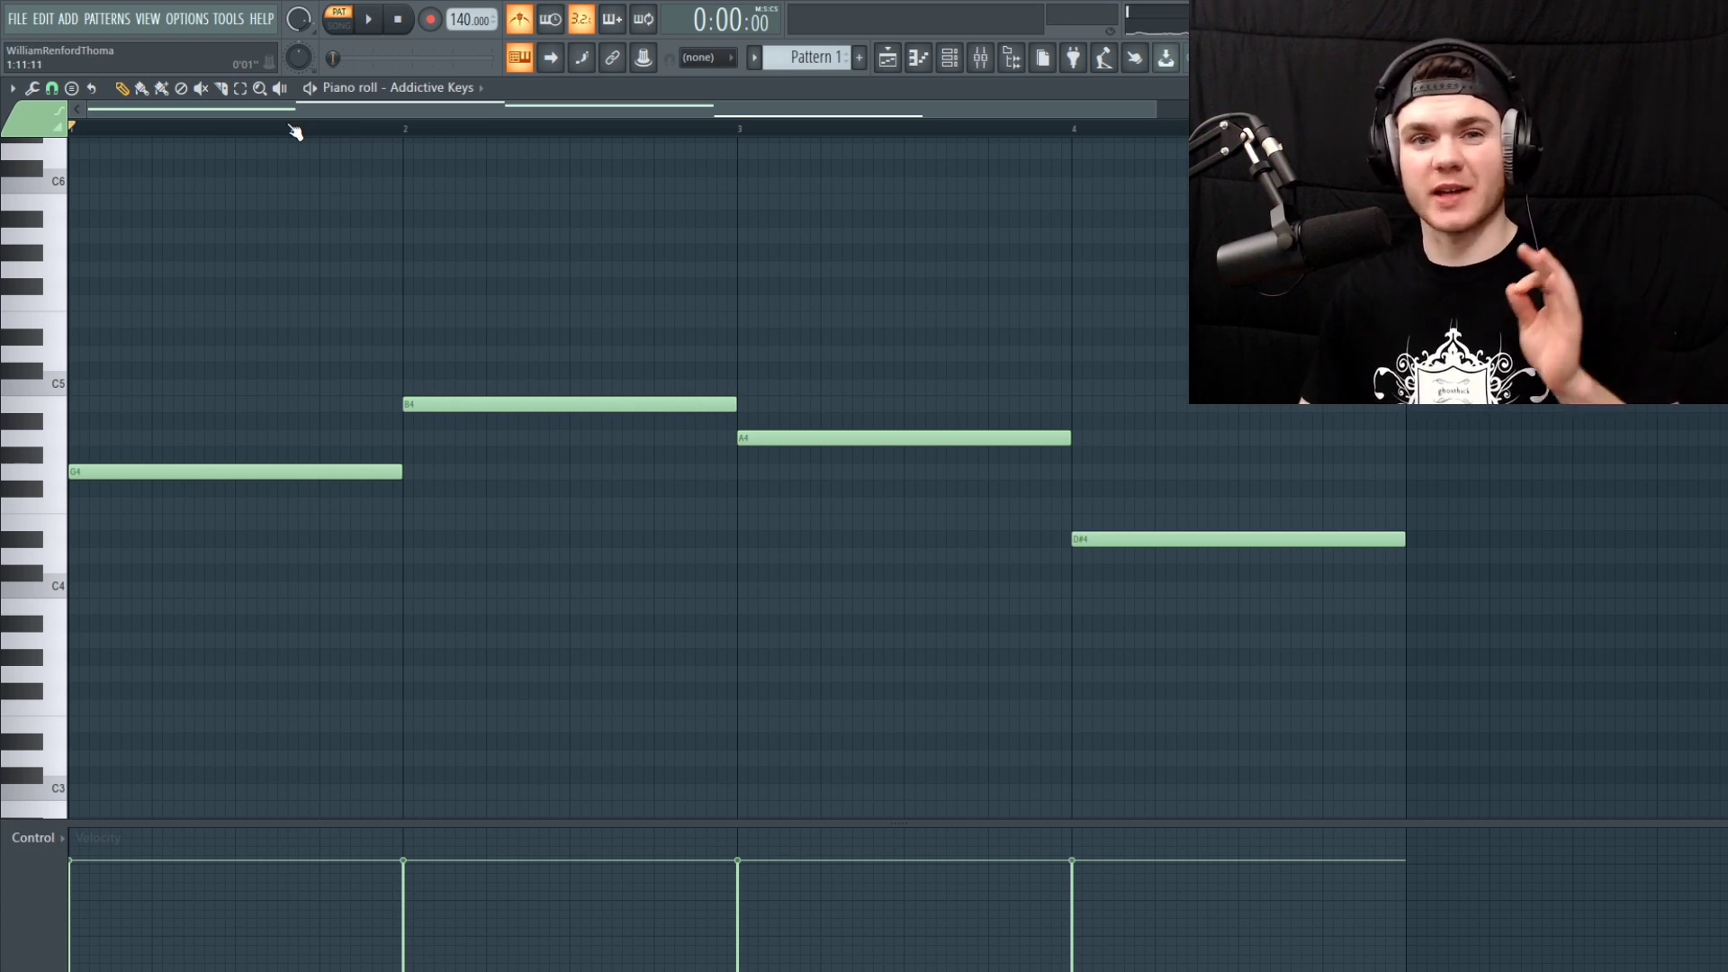
{"action": "key", "text": "y"}
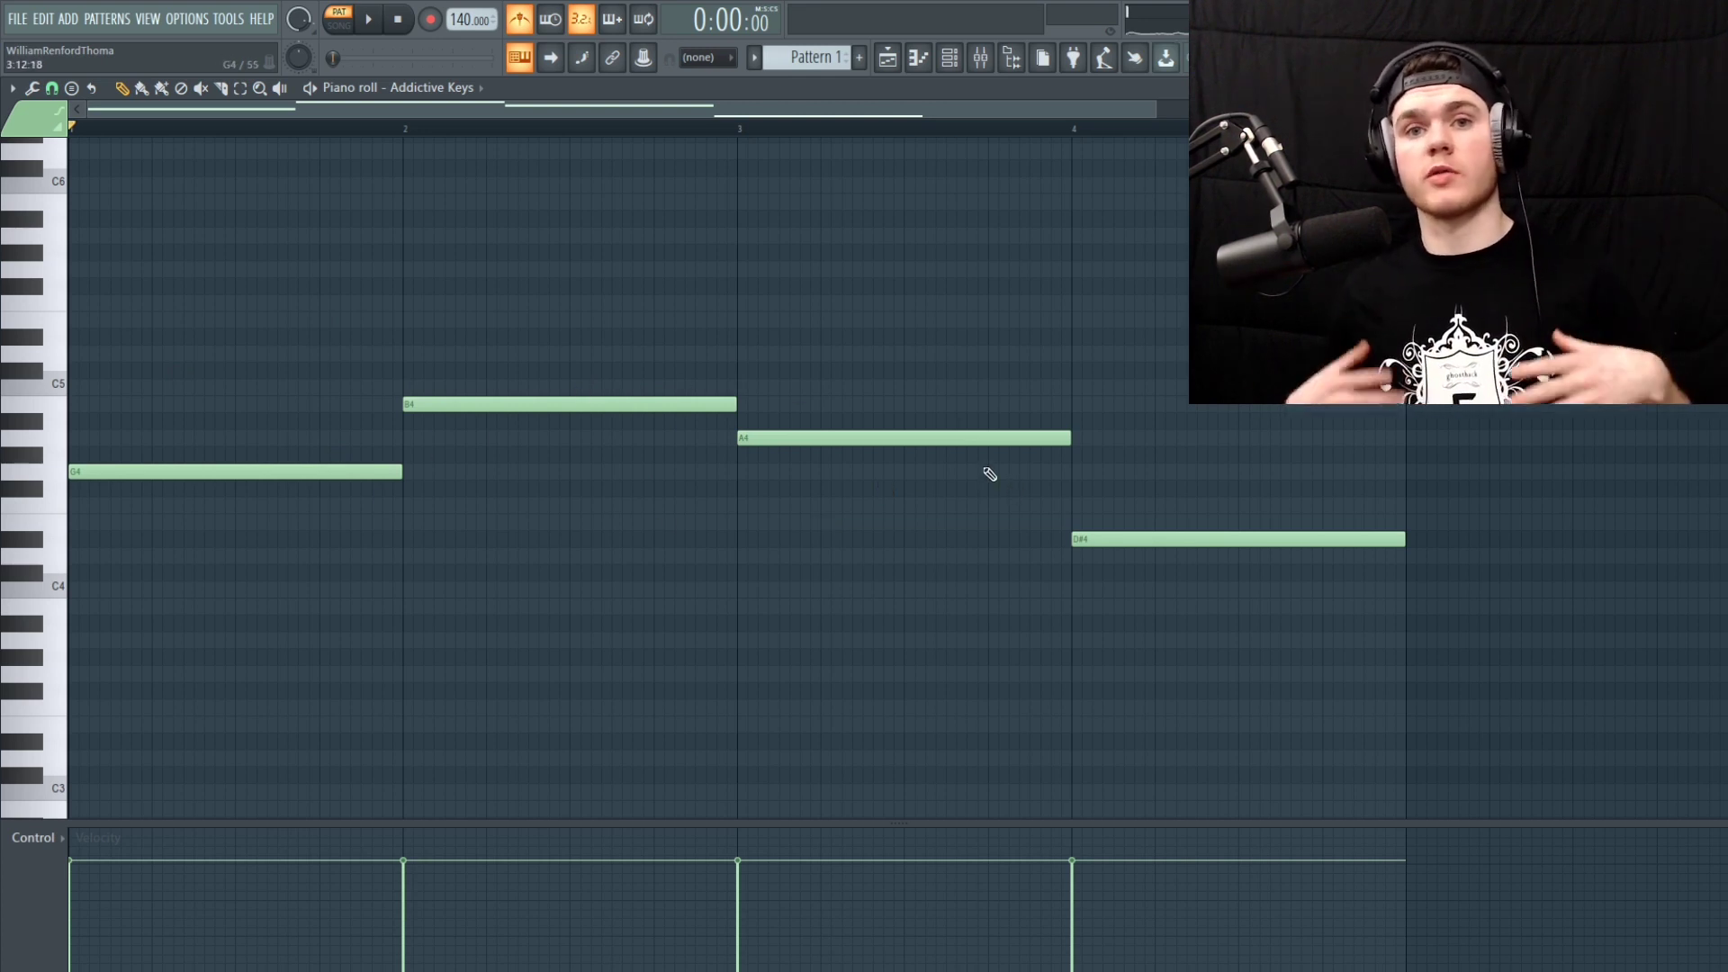
{"action": "left_click", "coordinate": [321, 129]}
{"action": "key", "text": "space"}
{"action": "key", "text": "space"}
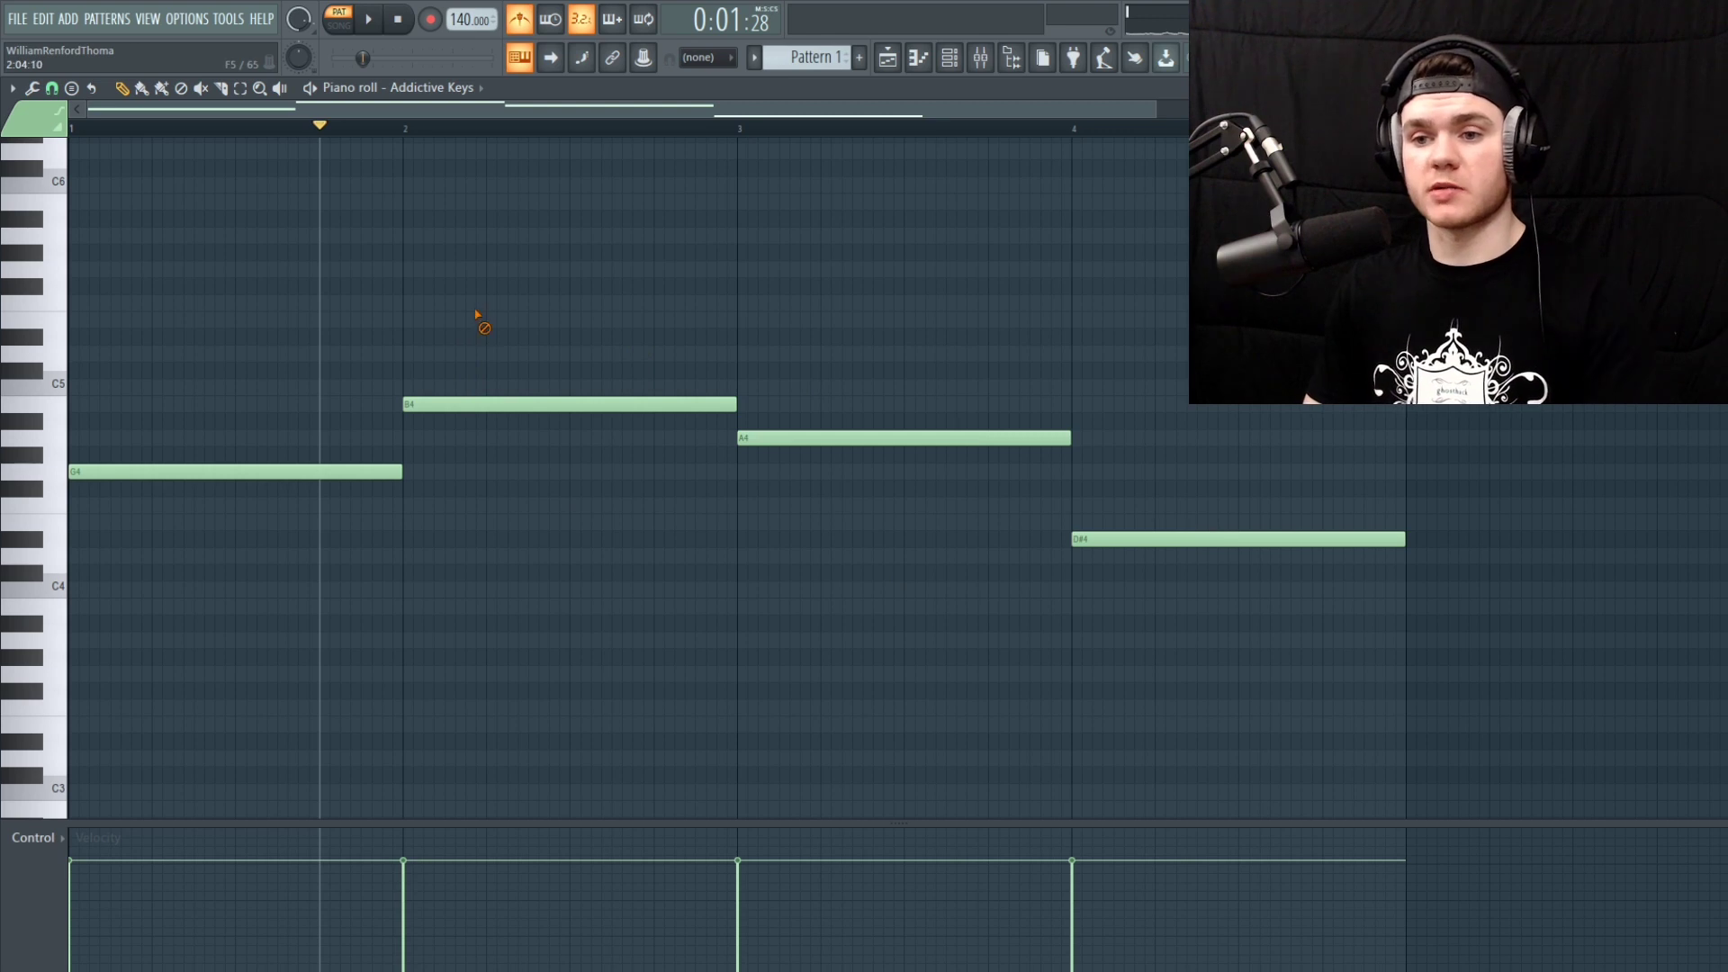
Change the notes in bars 2, 3 and 4 to A#4, D#5 and C5, and listen to the four-bar sequence
{"action": "right_click", "coordinate": [478, 404]}
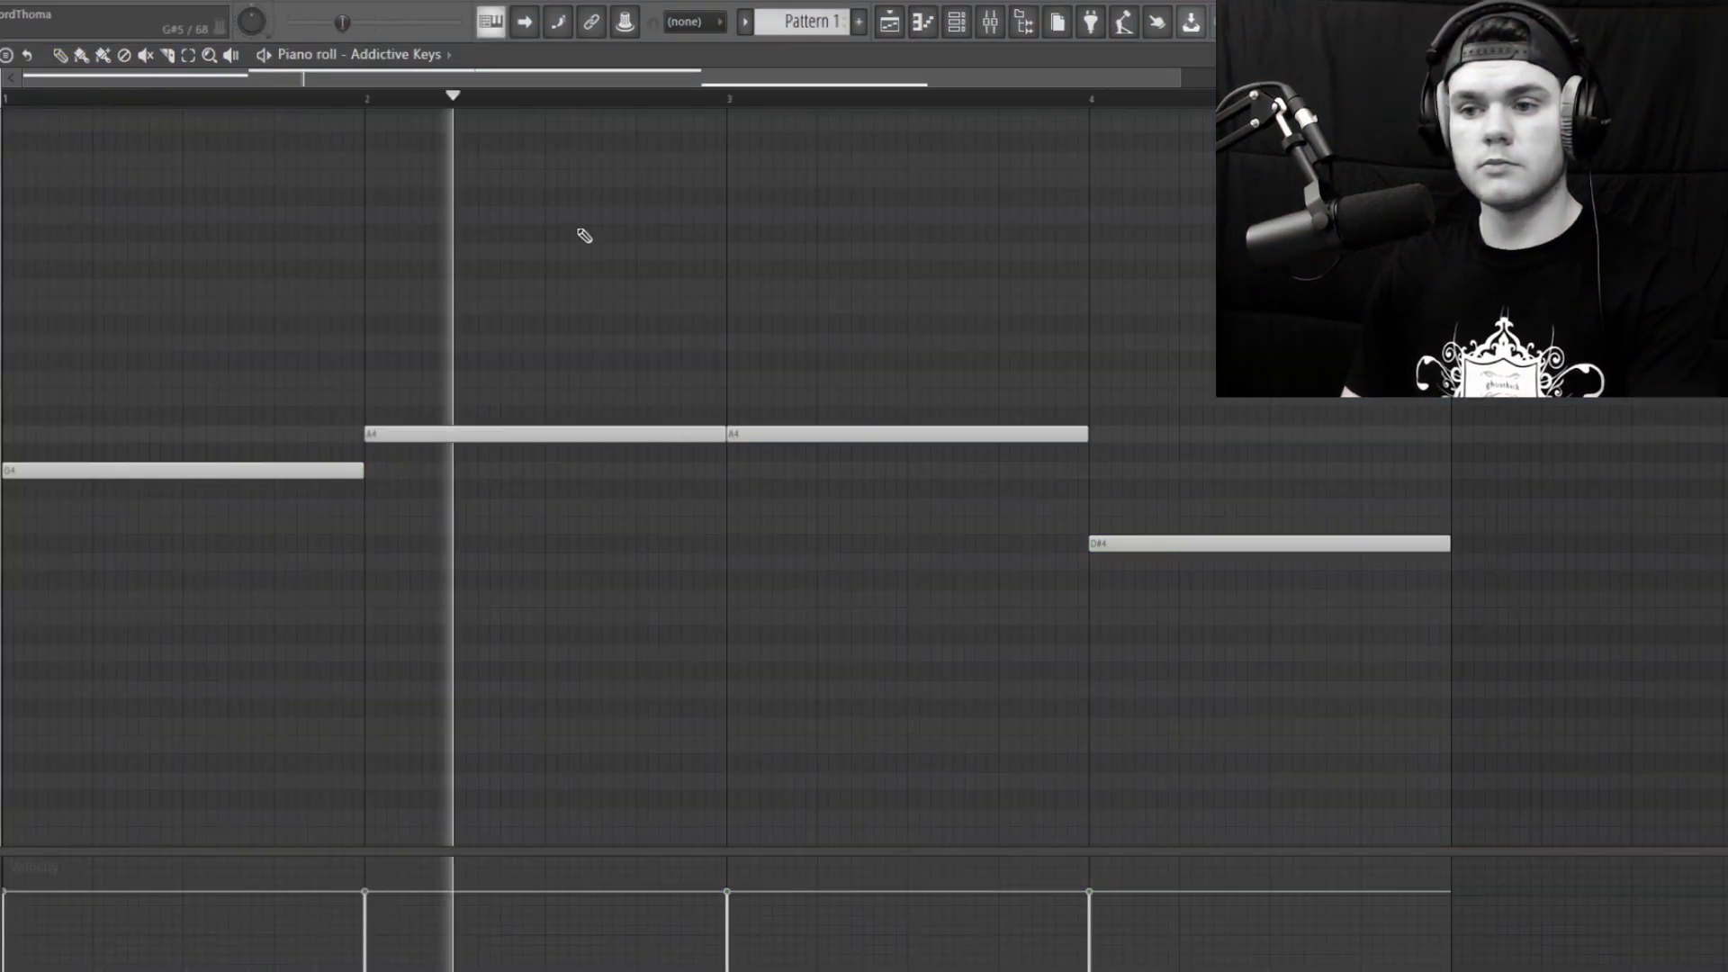
{"action": "left_click_drag", "start_coordinate": [753, 429], "coordinate": [754, 319]}
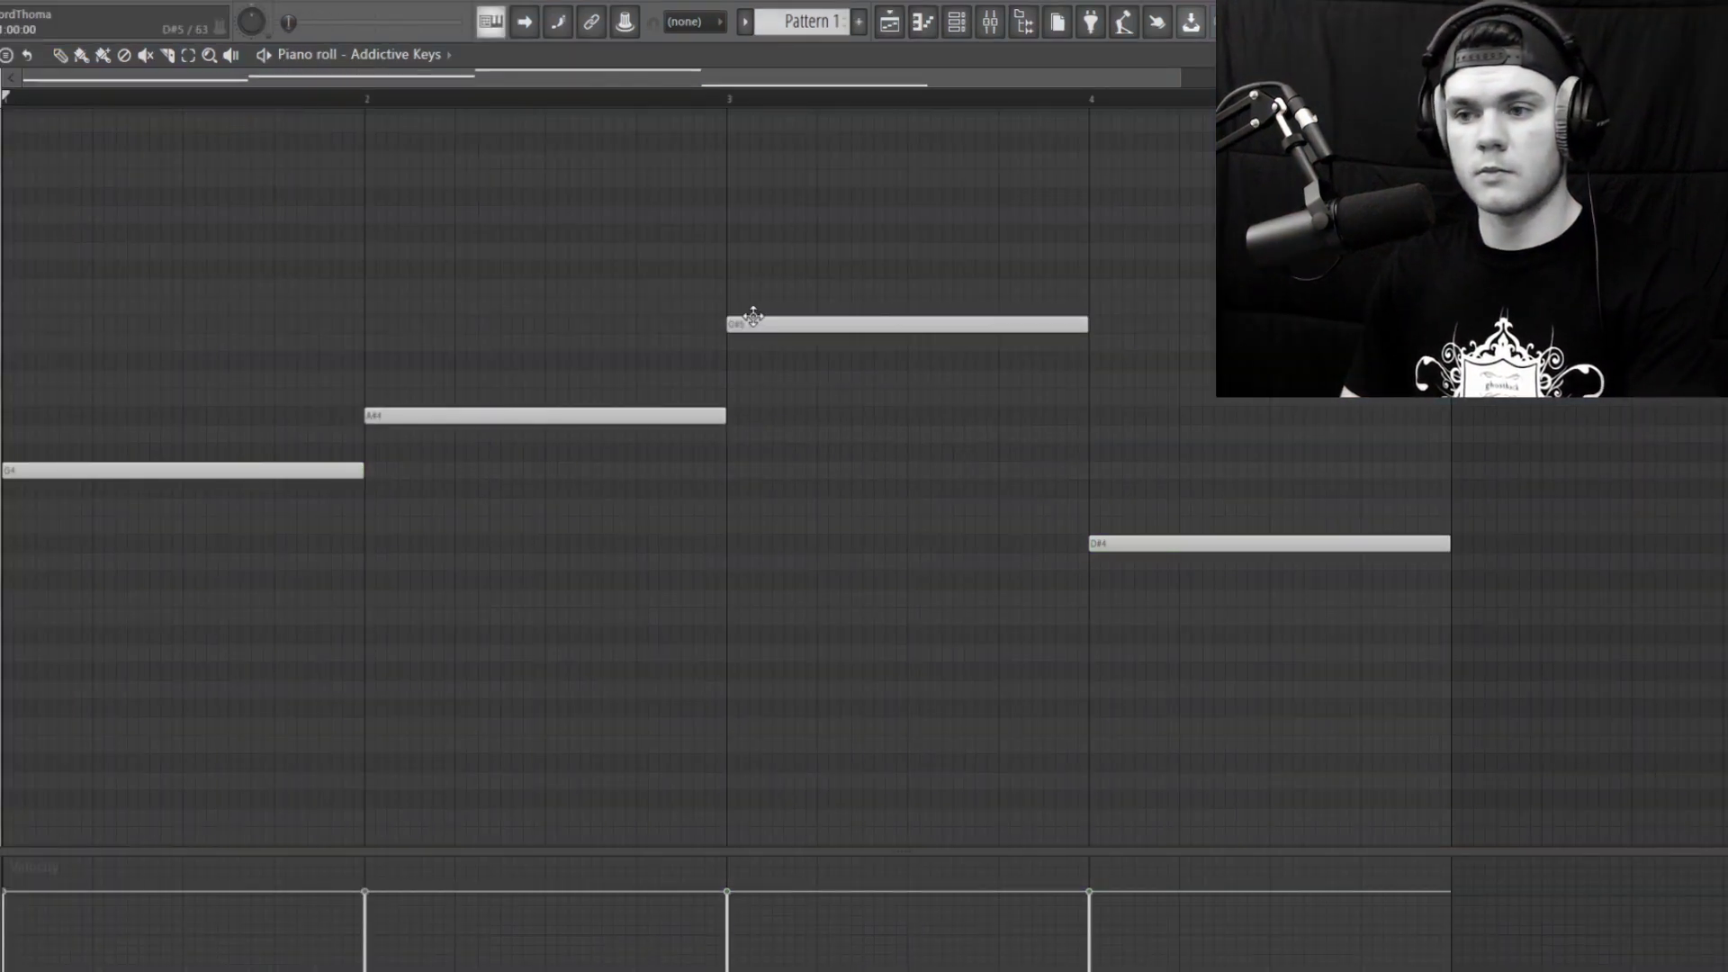
{"action": "key", "text": "space"}
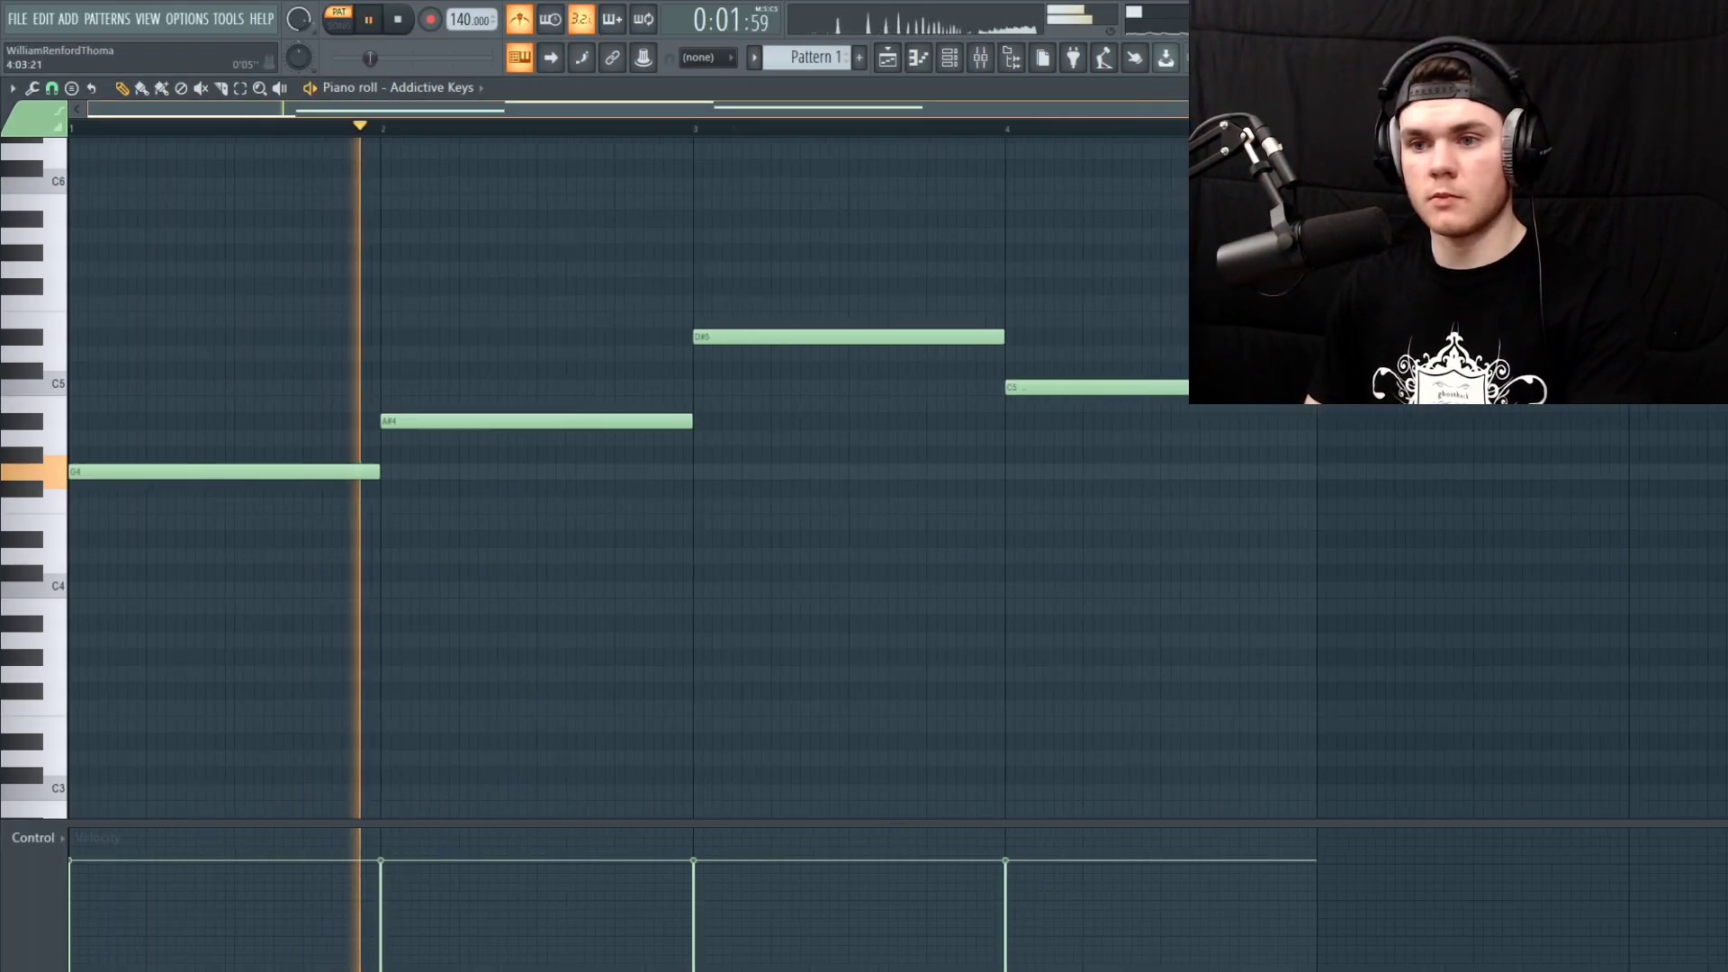
{"action": "left_click_drag", "start_coordinate": [1187, 107], "coordinate": [1575, 107]}
{"action": "left_click", "coordinate": [1086, 504]}
{"action": "right_click", "coordinate": [1132, 504]}
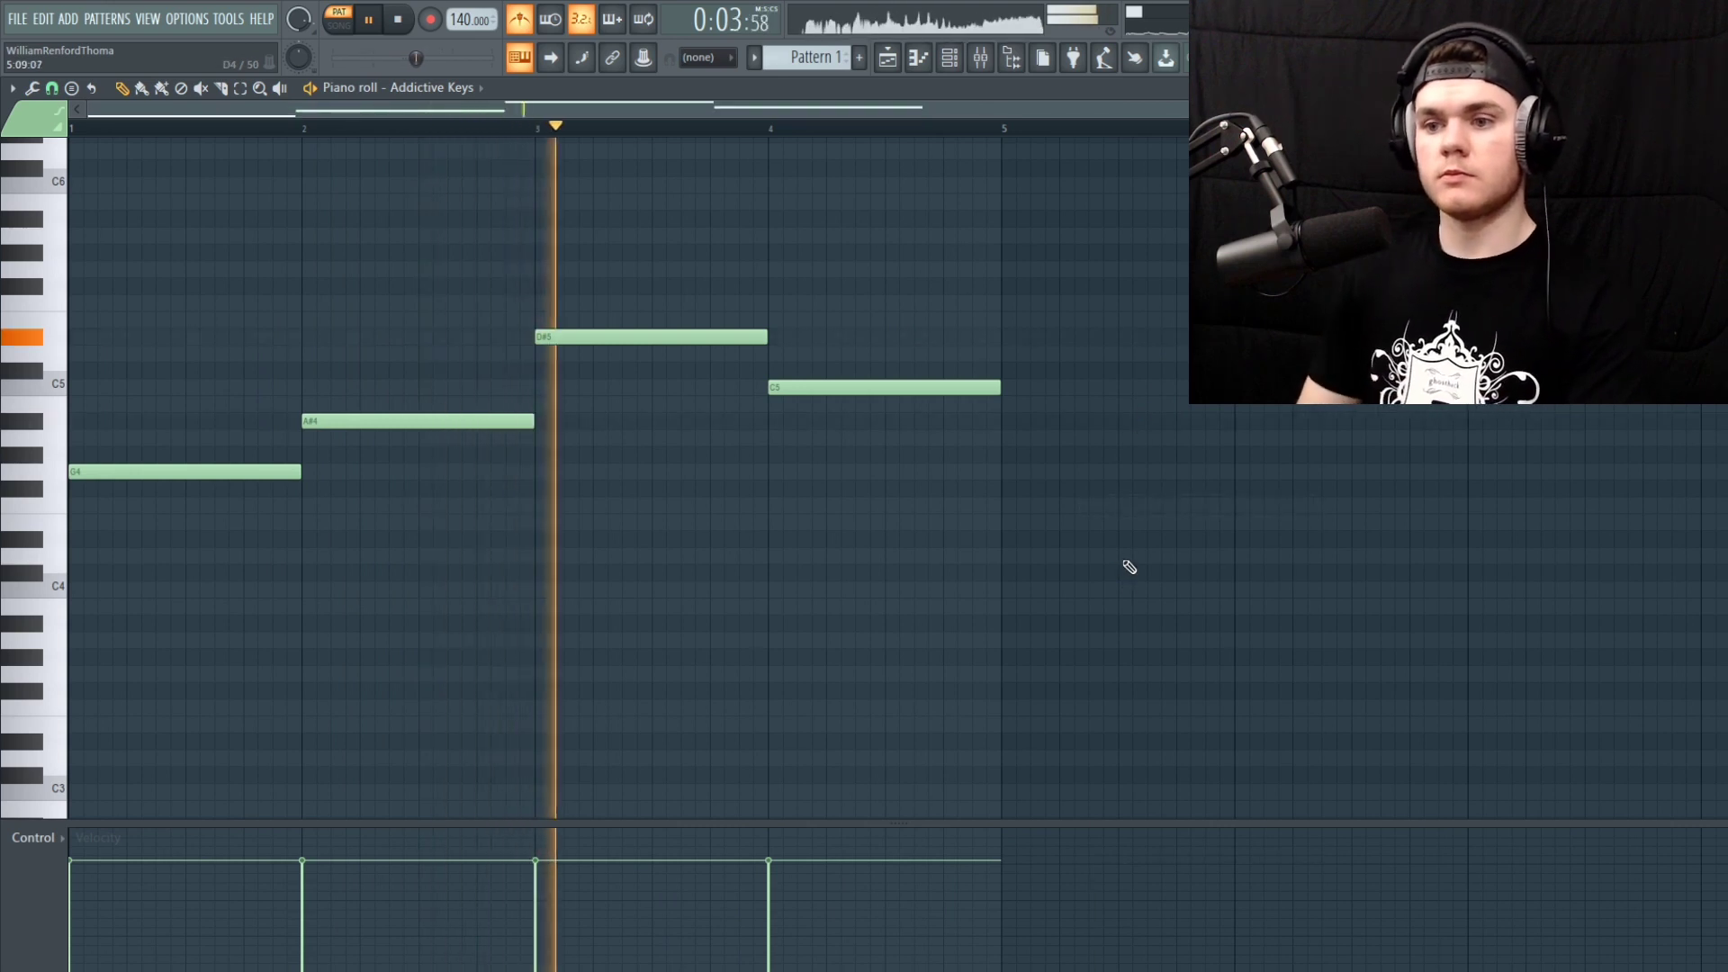
{"action": "left_click", "coordinate": [1127, 554]}
{"action": "right_click", "coordinate": [1161, 554]}
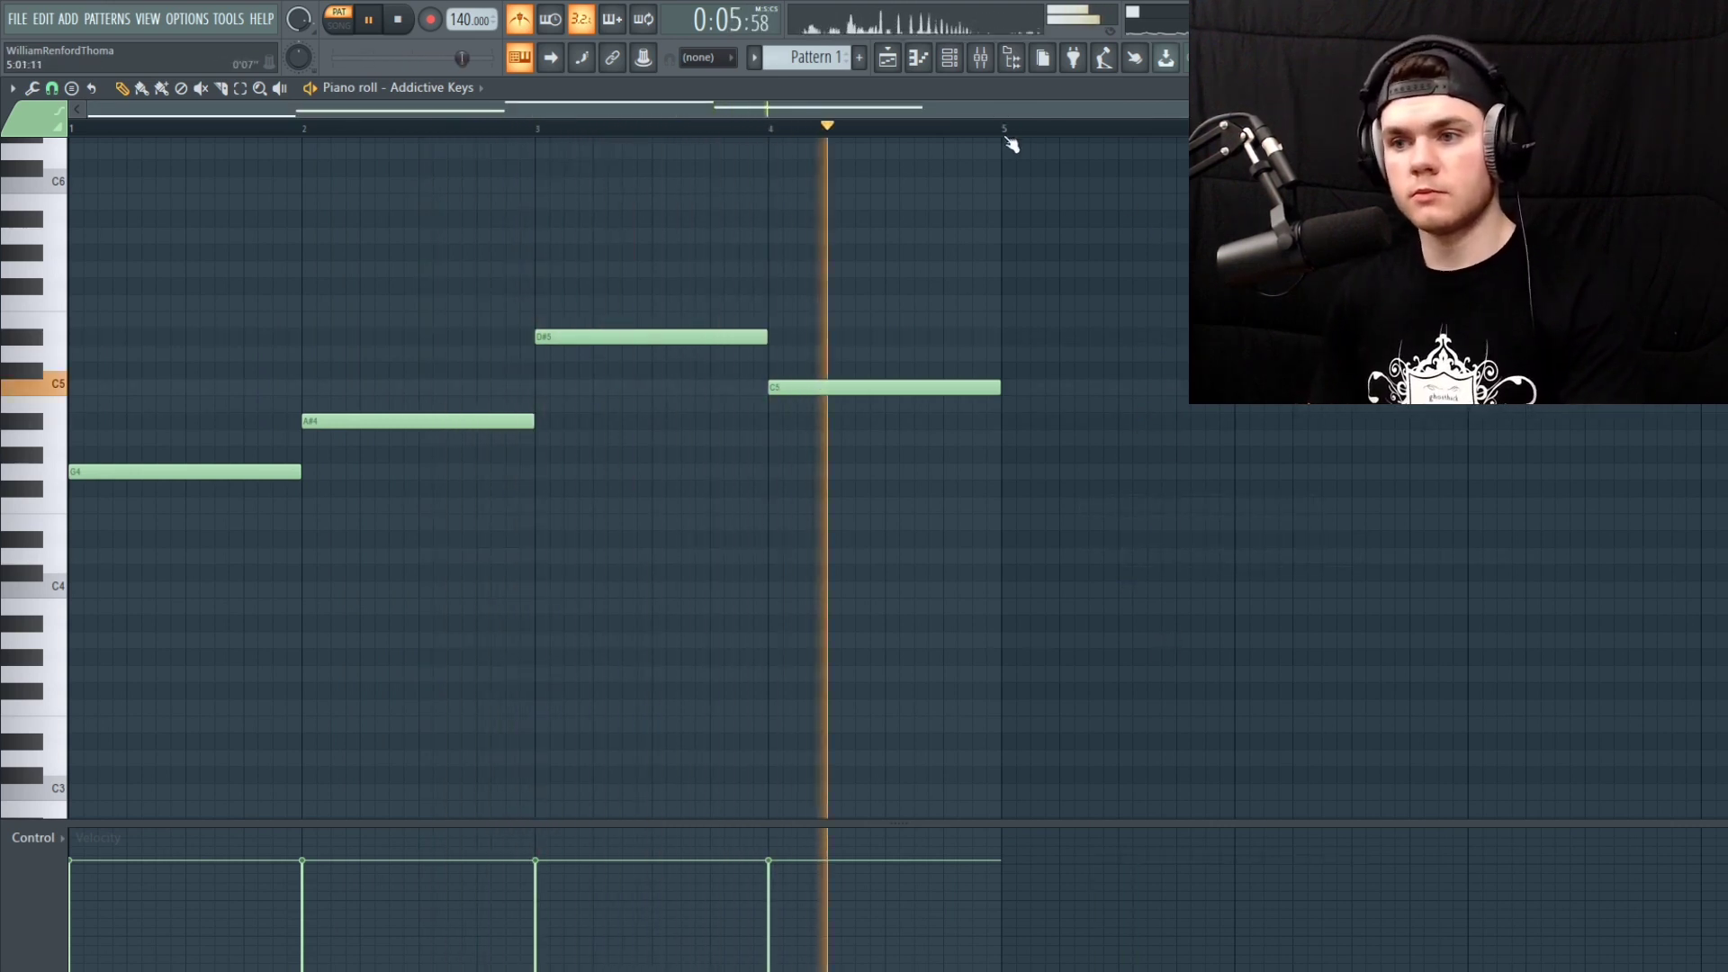
{"action": "key", "text": "space"}
{"action": "scroll", "coordinate": [977, 135], "scroll_direction": "down", "scroll_amount": 1}
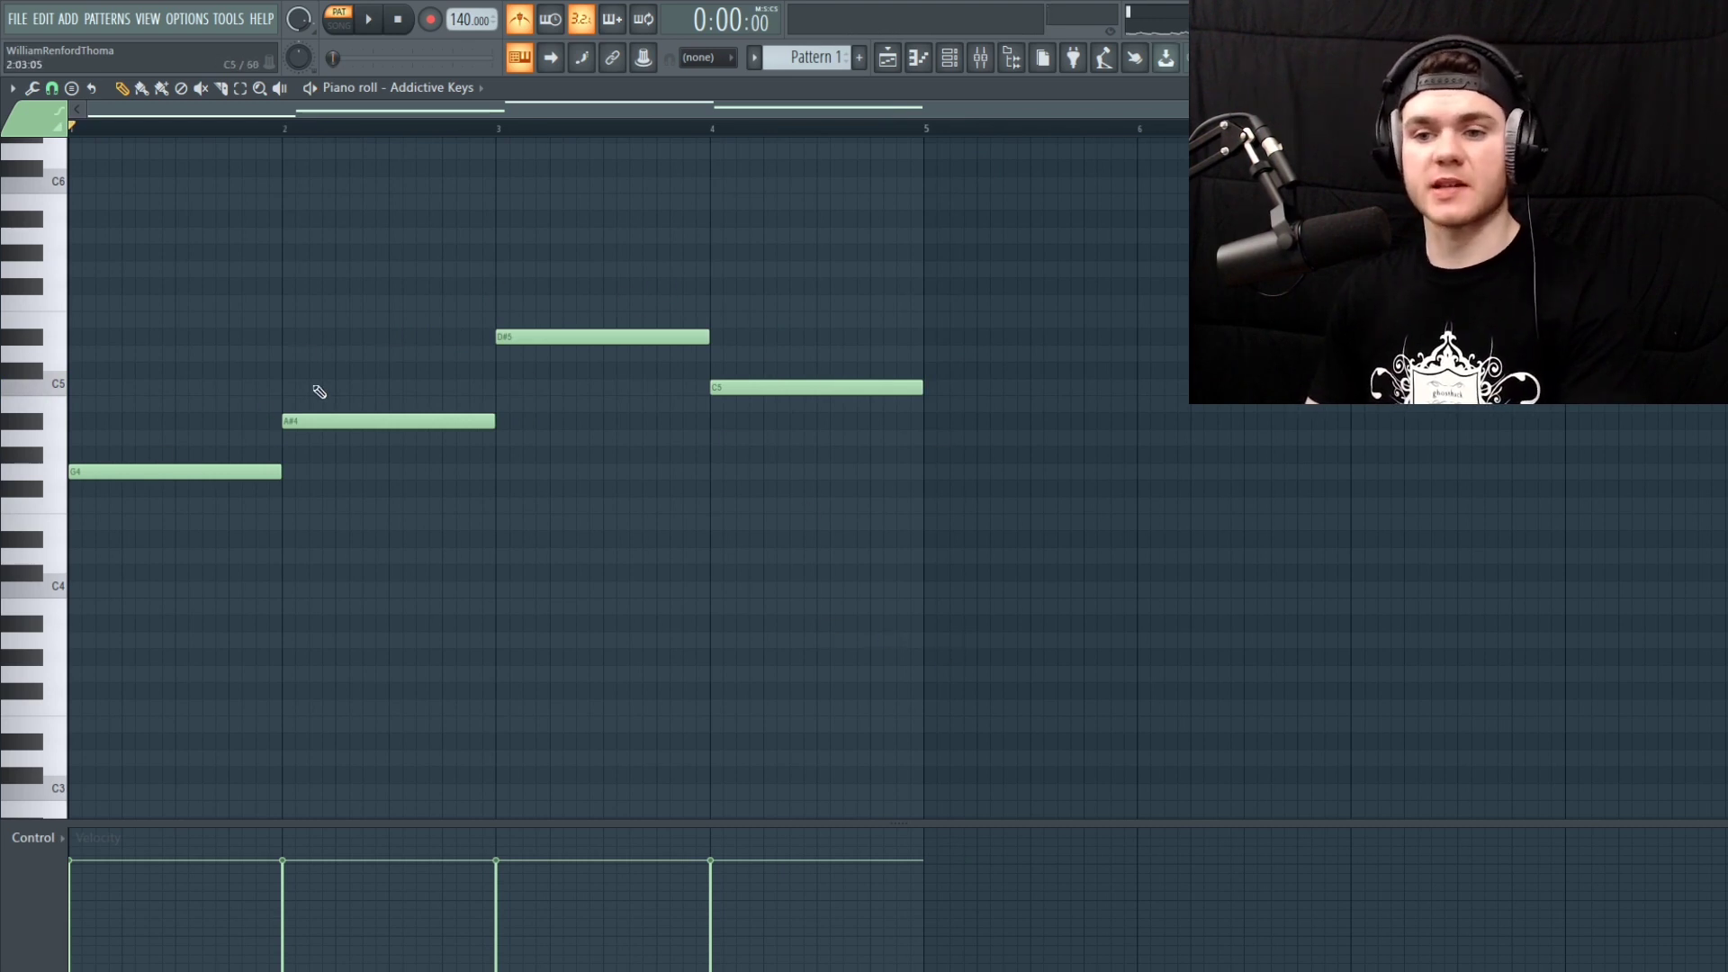
Duplicate the four notes into bars 5 to 8 and play the pattern from bar 5
{"action": "left_click_drag", "start_coordinate": [910, 551], "coordinate": [193, 245]}
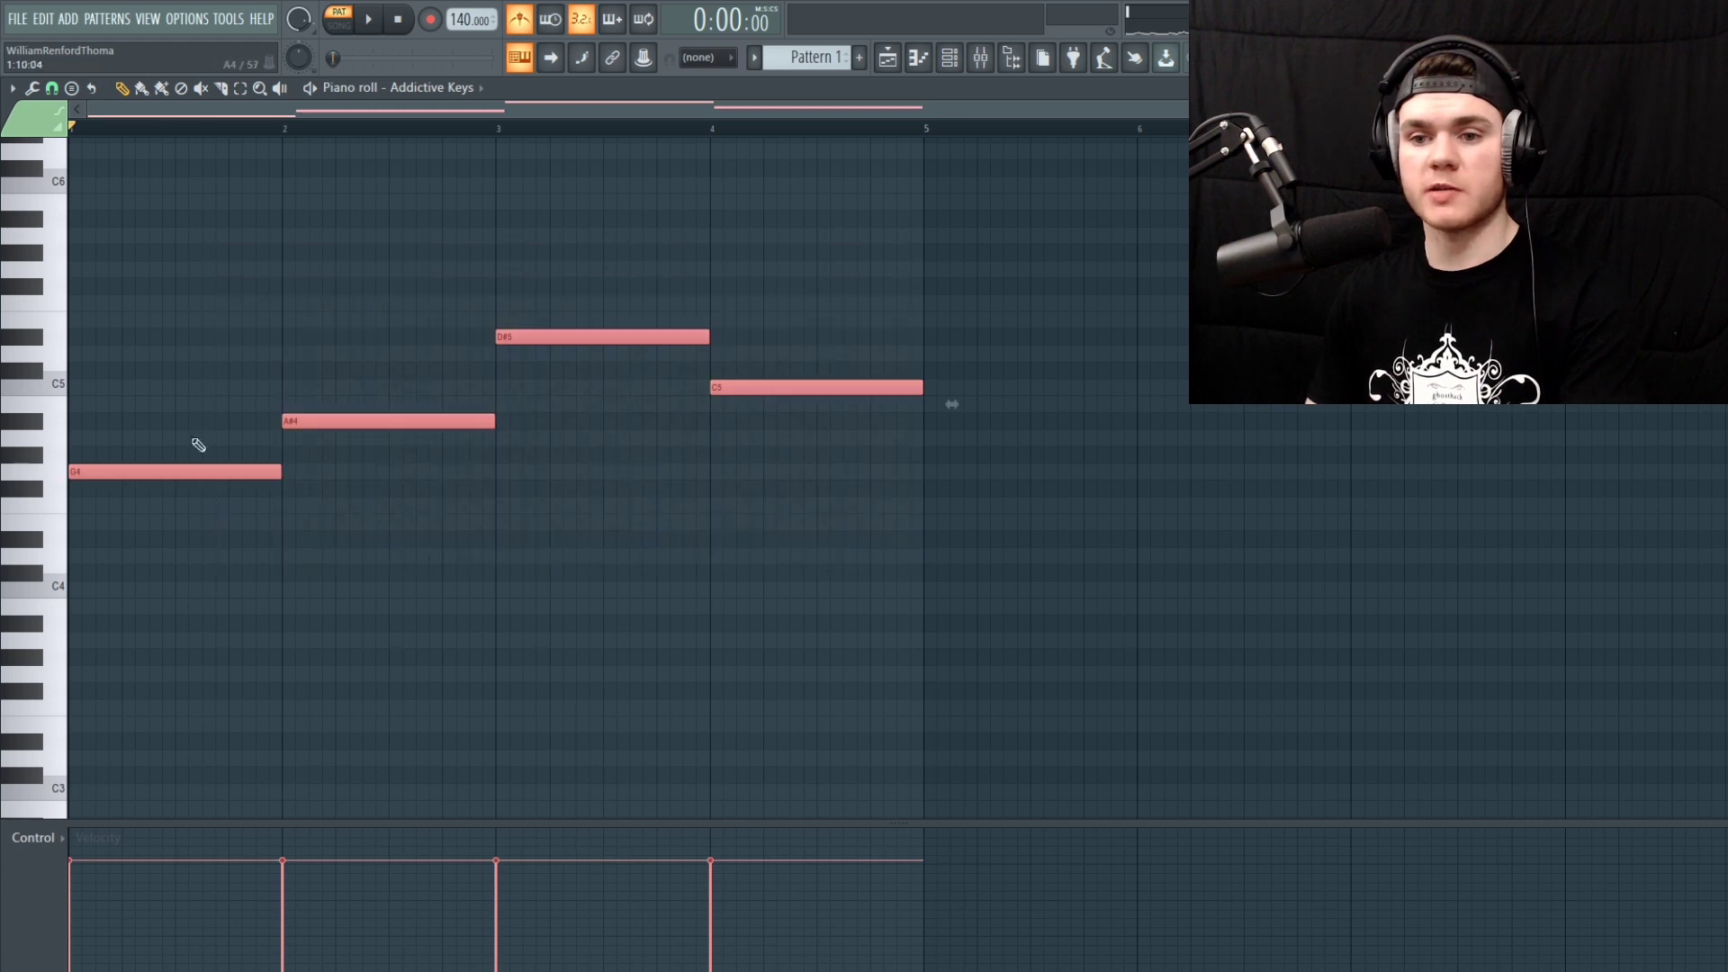
{"action": "left_click_drag", "start_coordinate": [197, 475], "coordinate": [1051, 467]}
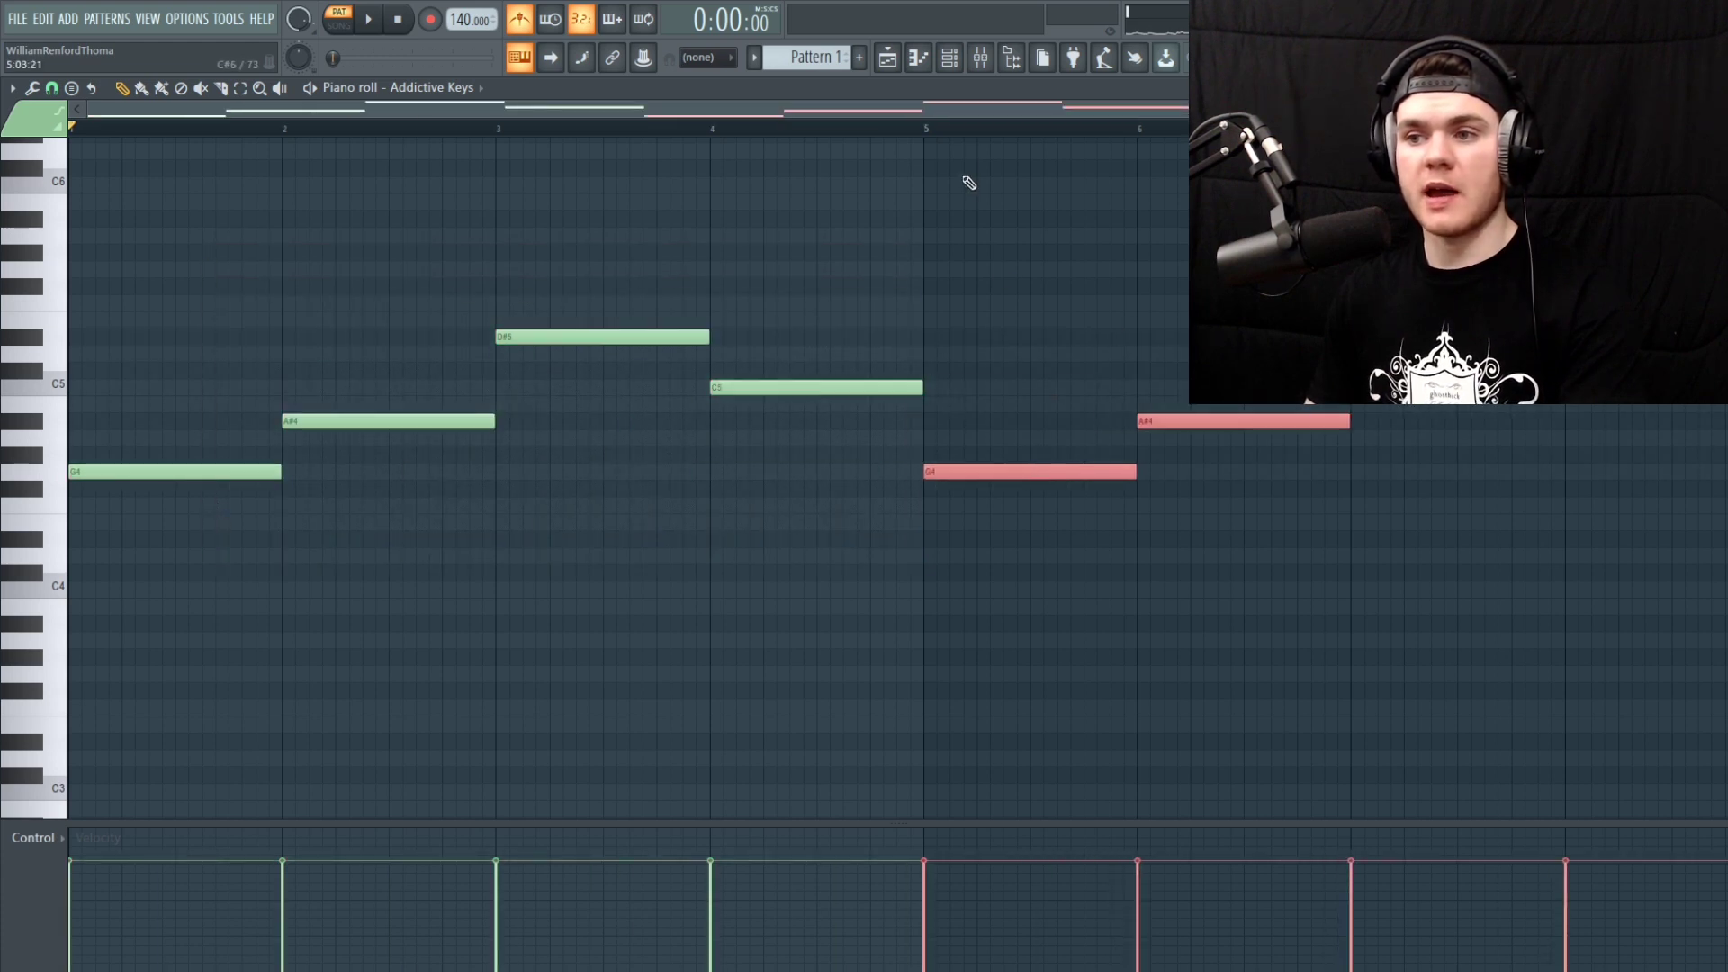
{"action": "scroll", "coordinate": [960, 138], "scroll_direction": "down", "scroll_amount": 2}
{"action": "key", "text": "space"}
{"action": "key", "text": "space"}
{"action": "left_click", "coordinate": [643, 129]}
{"action": "key", "text": "space"}
Replace the duplicated notes in bars 7 and 8 with one-bar F4 and C4 notes, and play from bar 5
{"action": "right_click", "coordinate": [953, 561]}
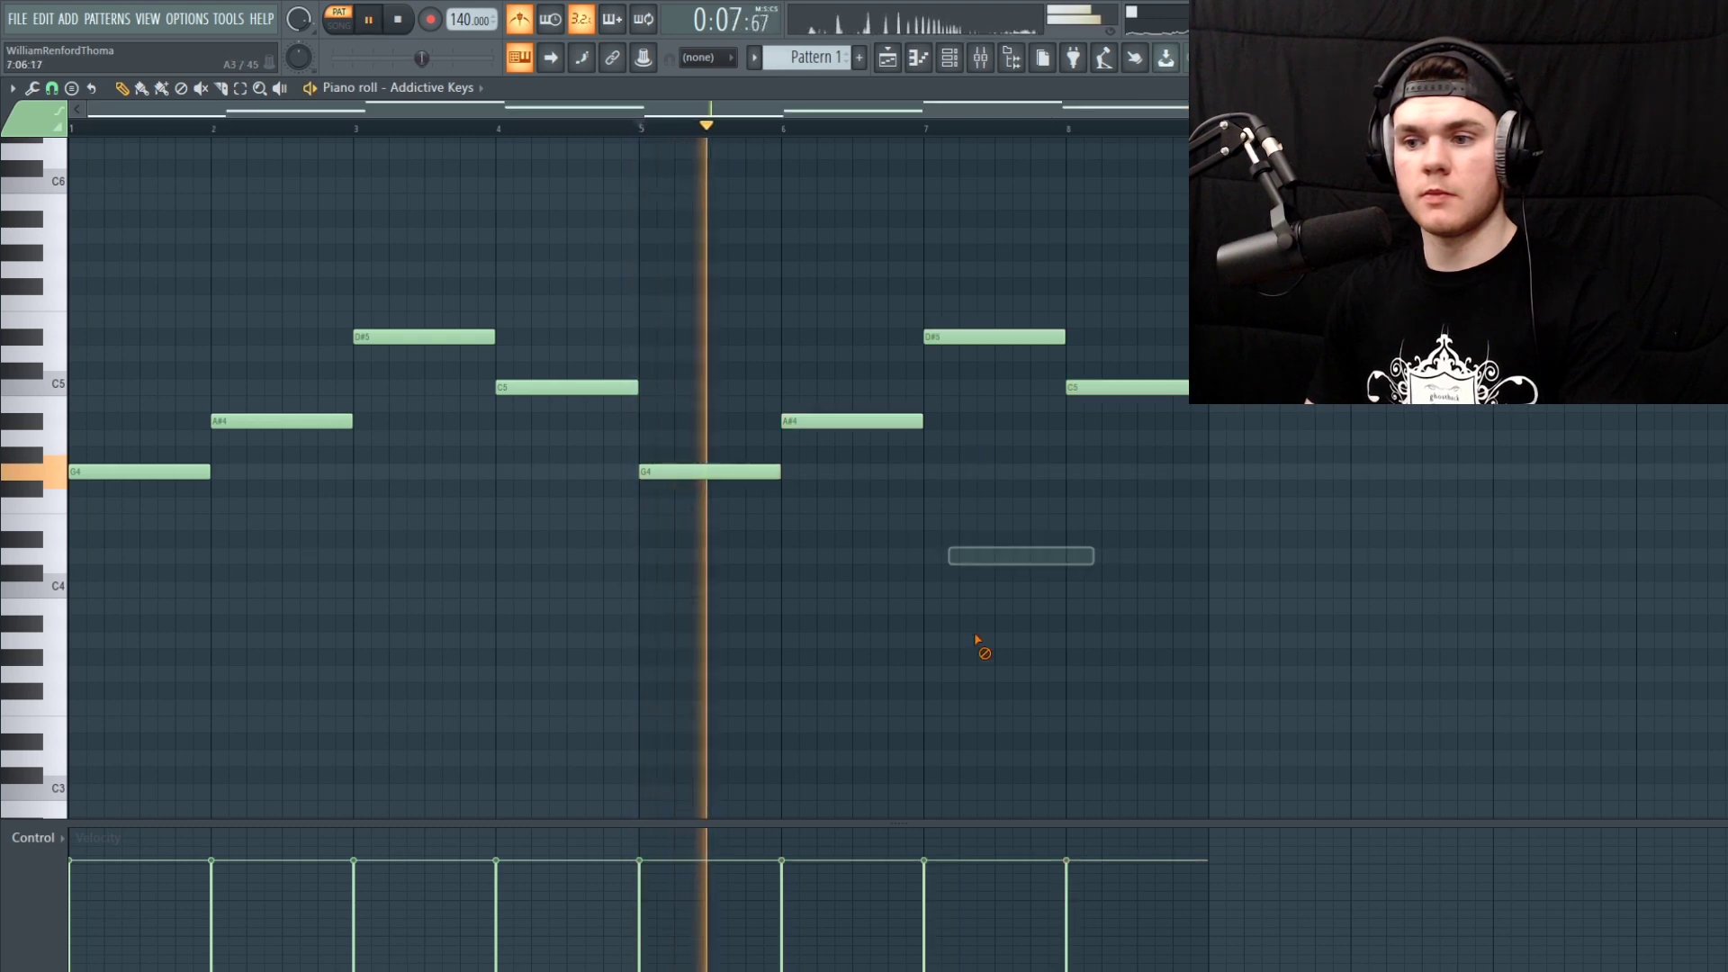
{"action": "right_click", "coordinate": [970, 337]}
{"action": "key", "text": "space"}
{"action": "left_click", "coordinate": [932, 504]}
{"action": "left_click_drag", "start_coordinate": [968, 504], "coordinate": [957, 505]}
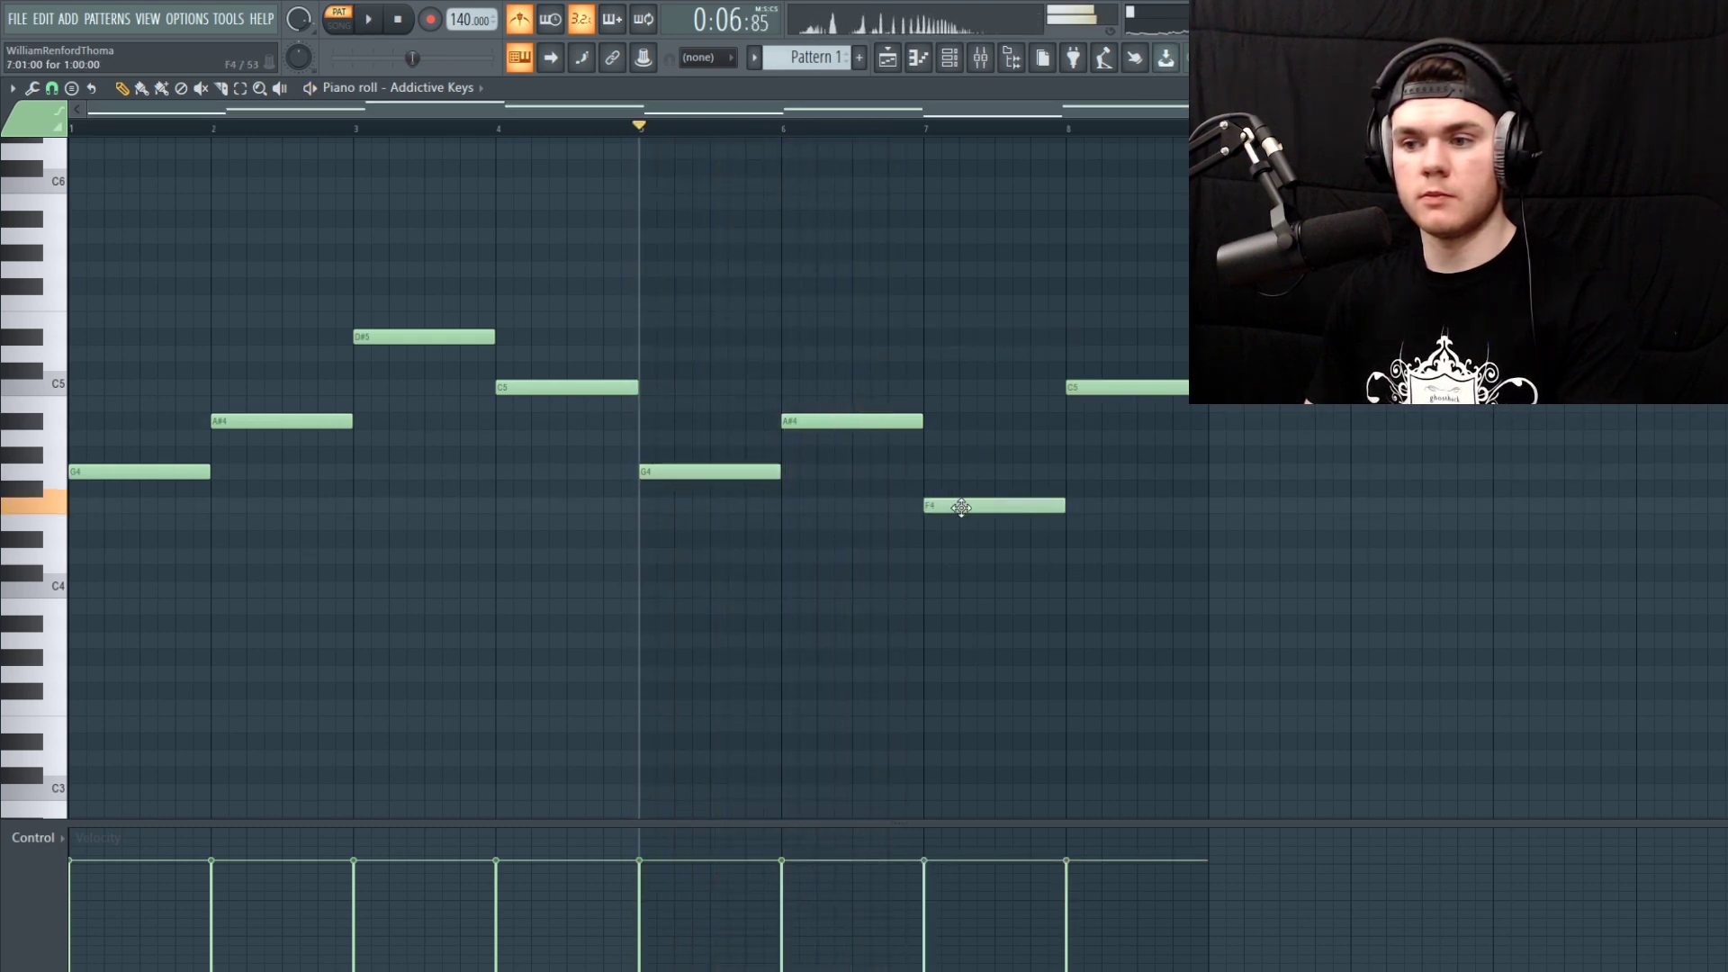
{"action": "left_click", "coordinate": [1078, 556]}
{"action": "left_click_drag", "start_coordinate": [1079, 556], "coordinate": [1070, 591]}
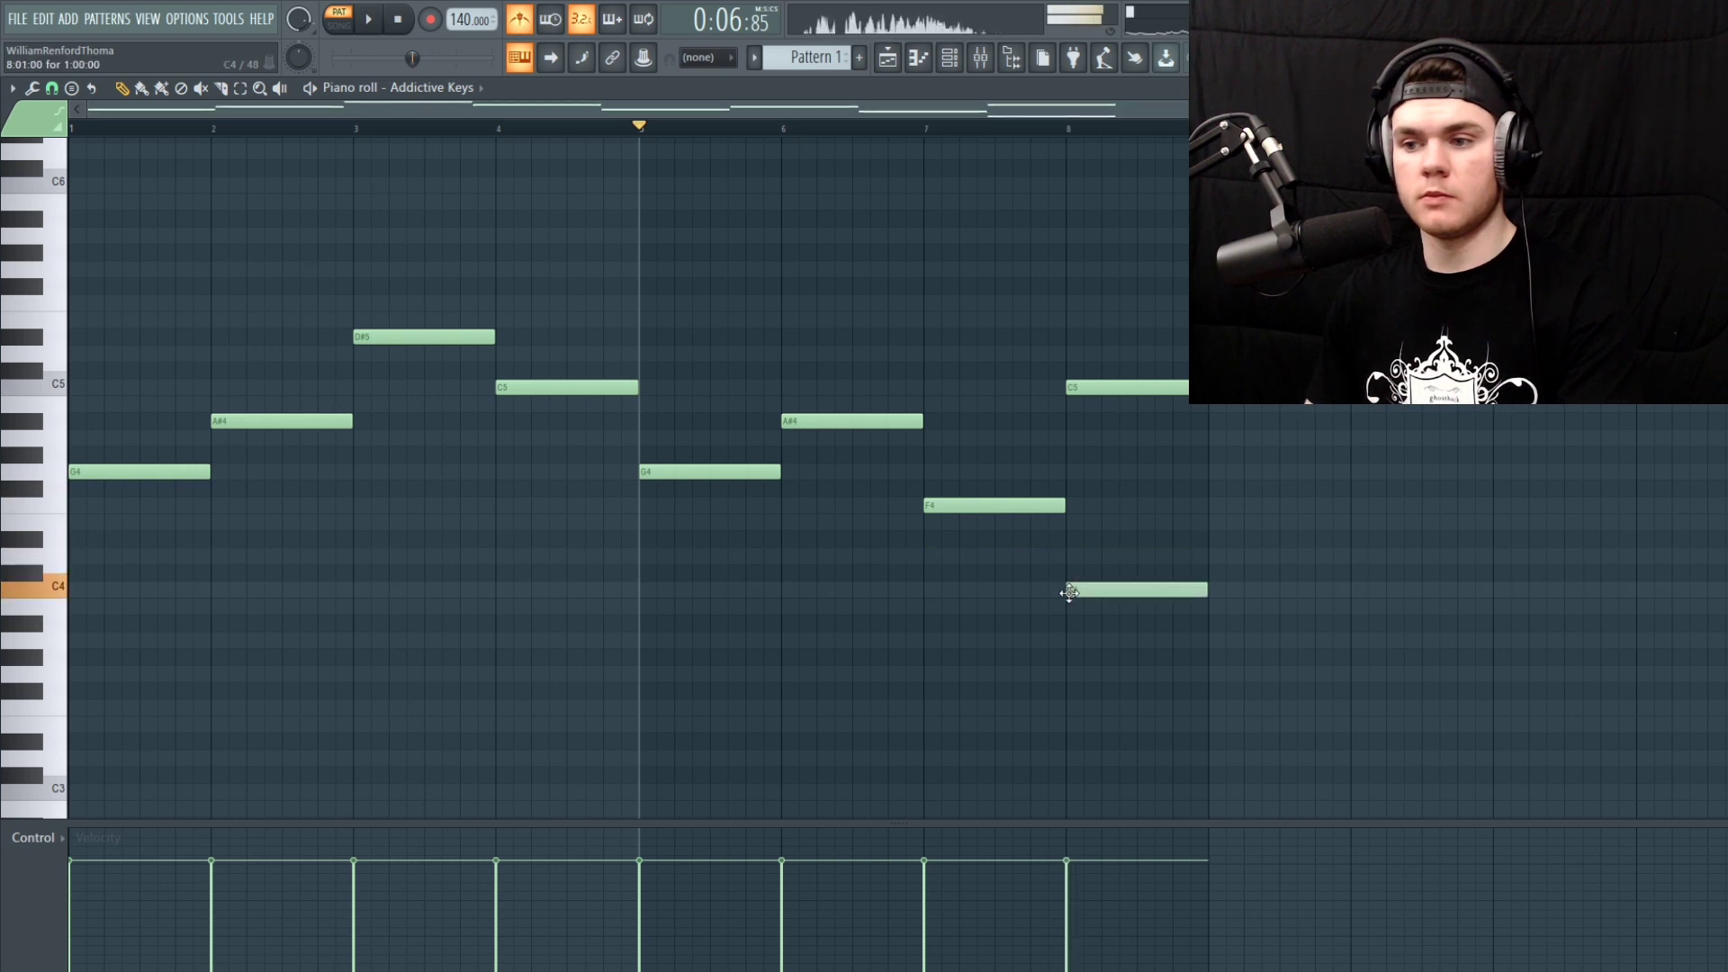
{"action": "key", "text": "space"}
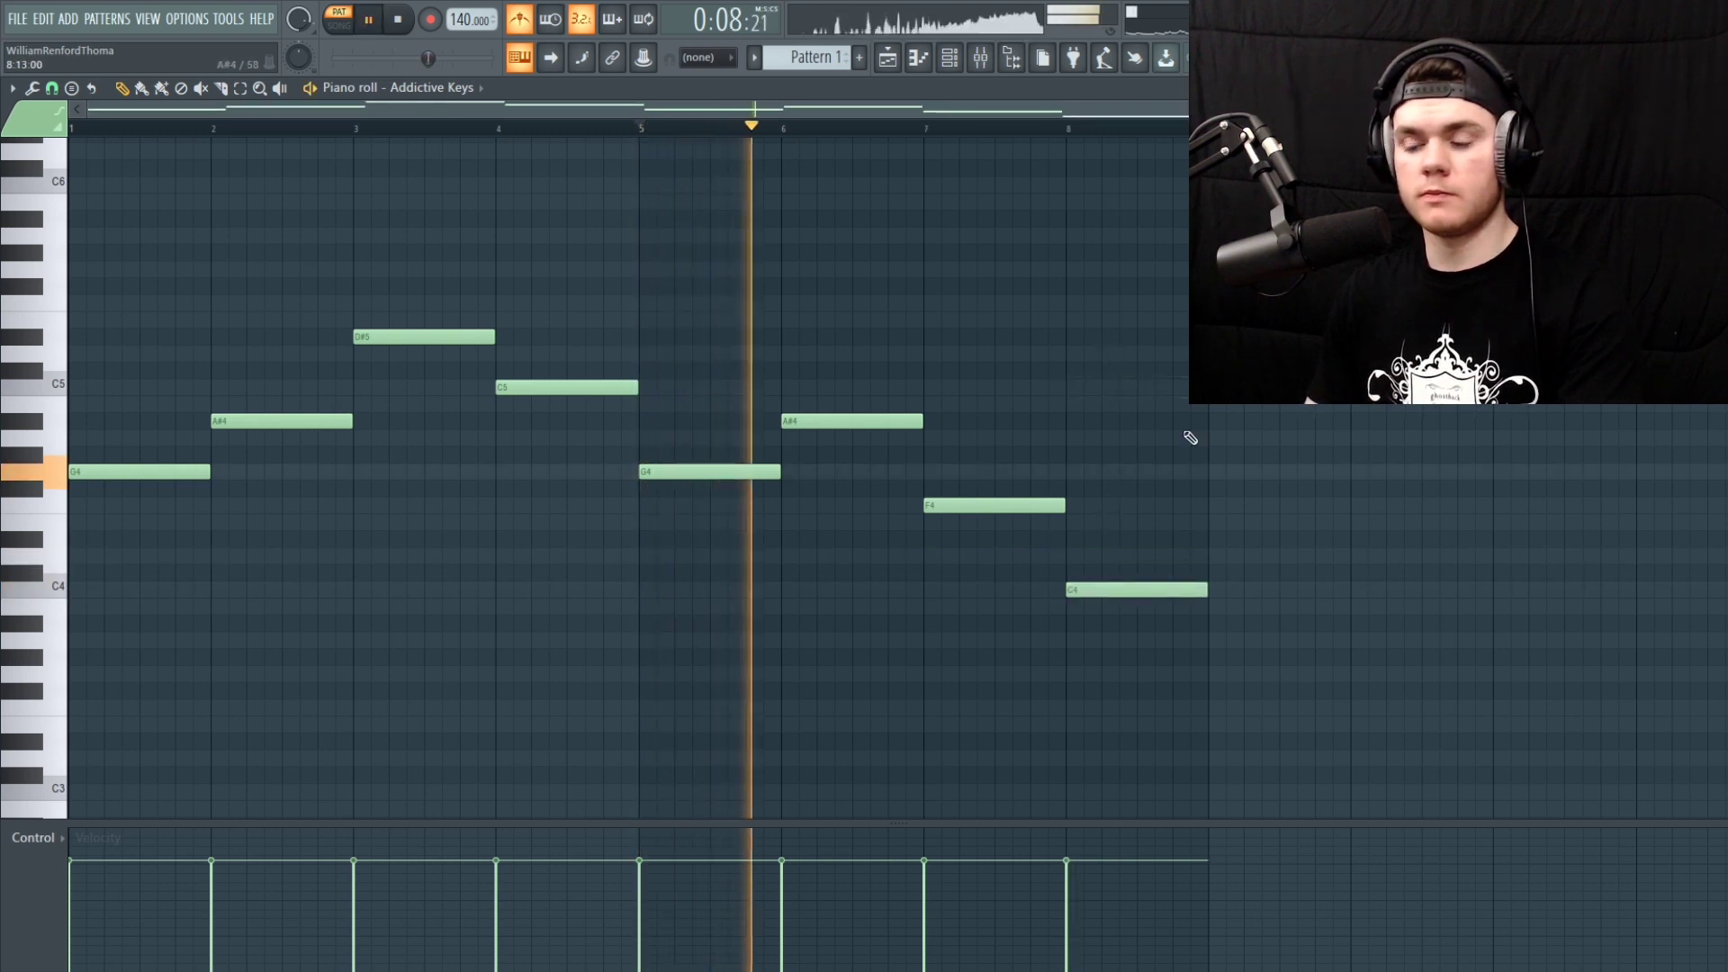
{"action": "left_click_drag", "start_coordinate": [1086, 389], "coordinate": [1237, 456]}
{"action": "right_click", "coordinate": [1237, 456]}
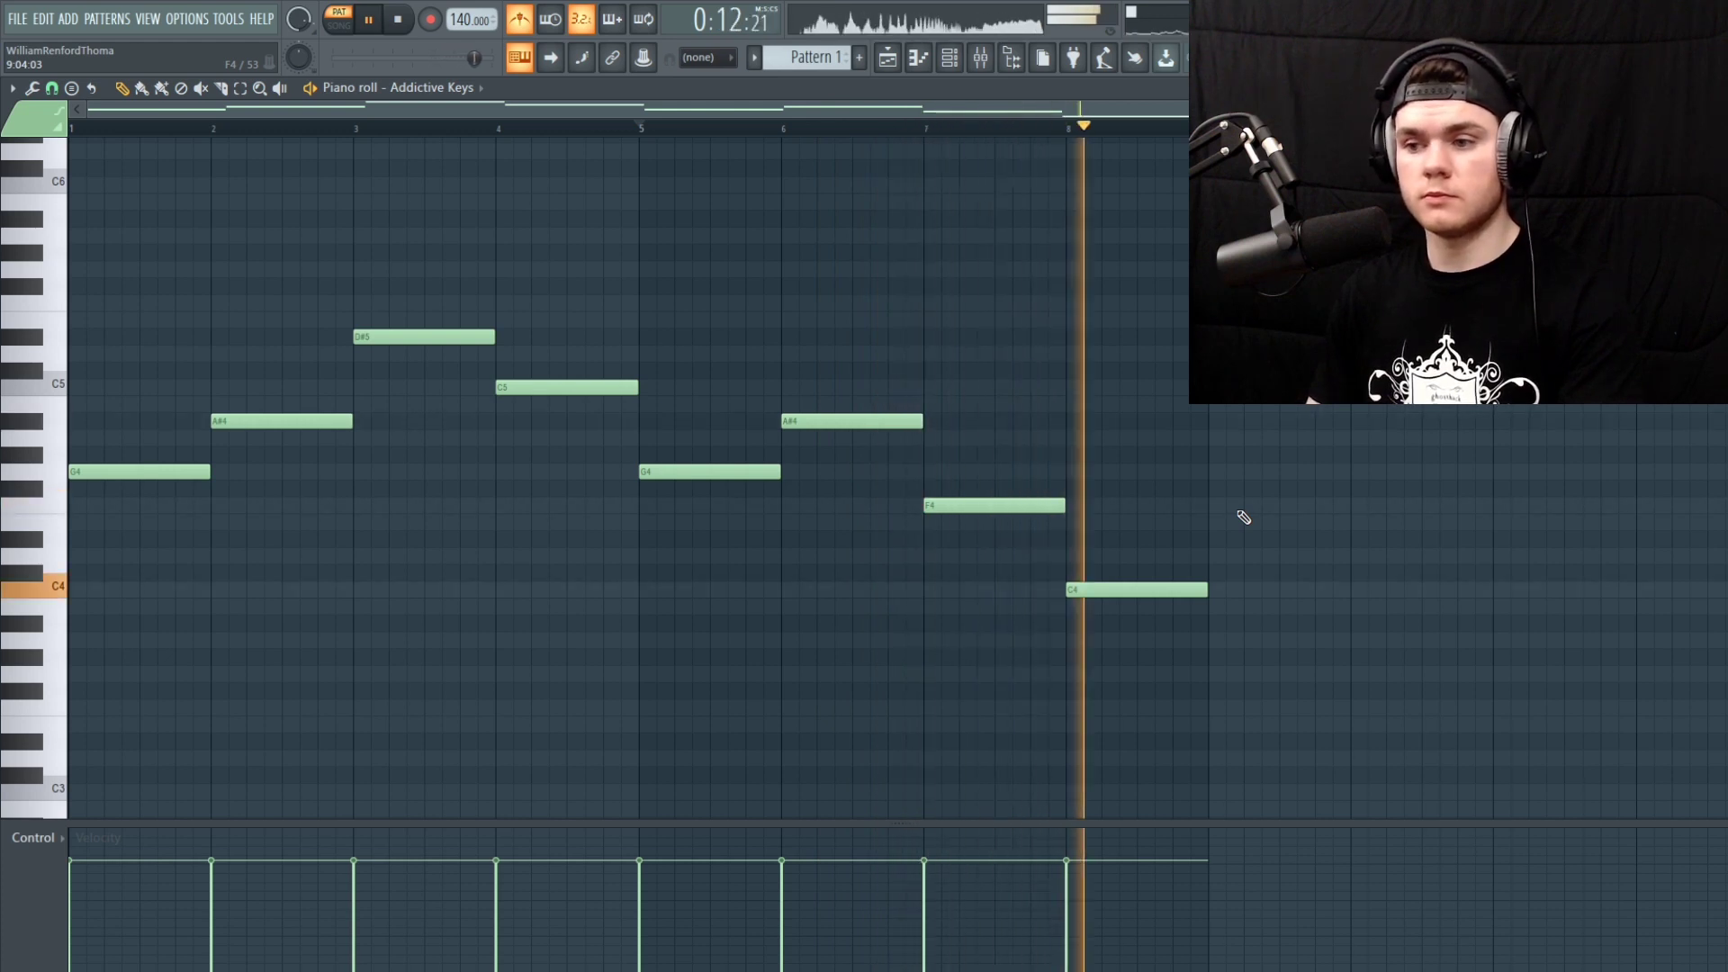
{"action": "key", "text": "space"}
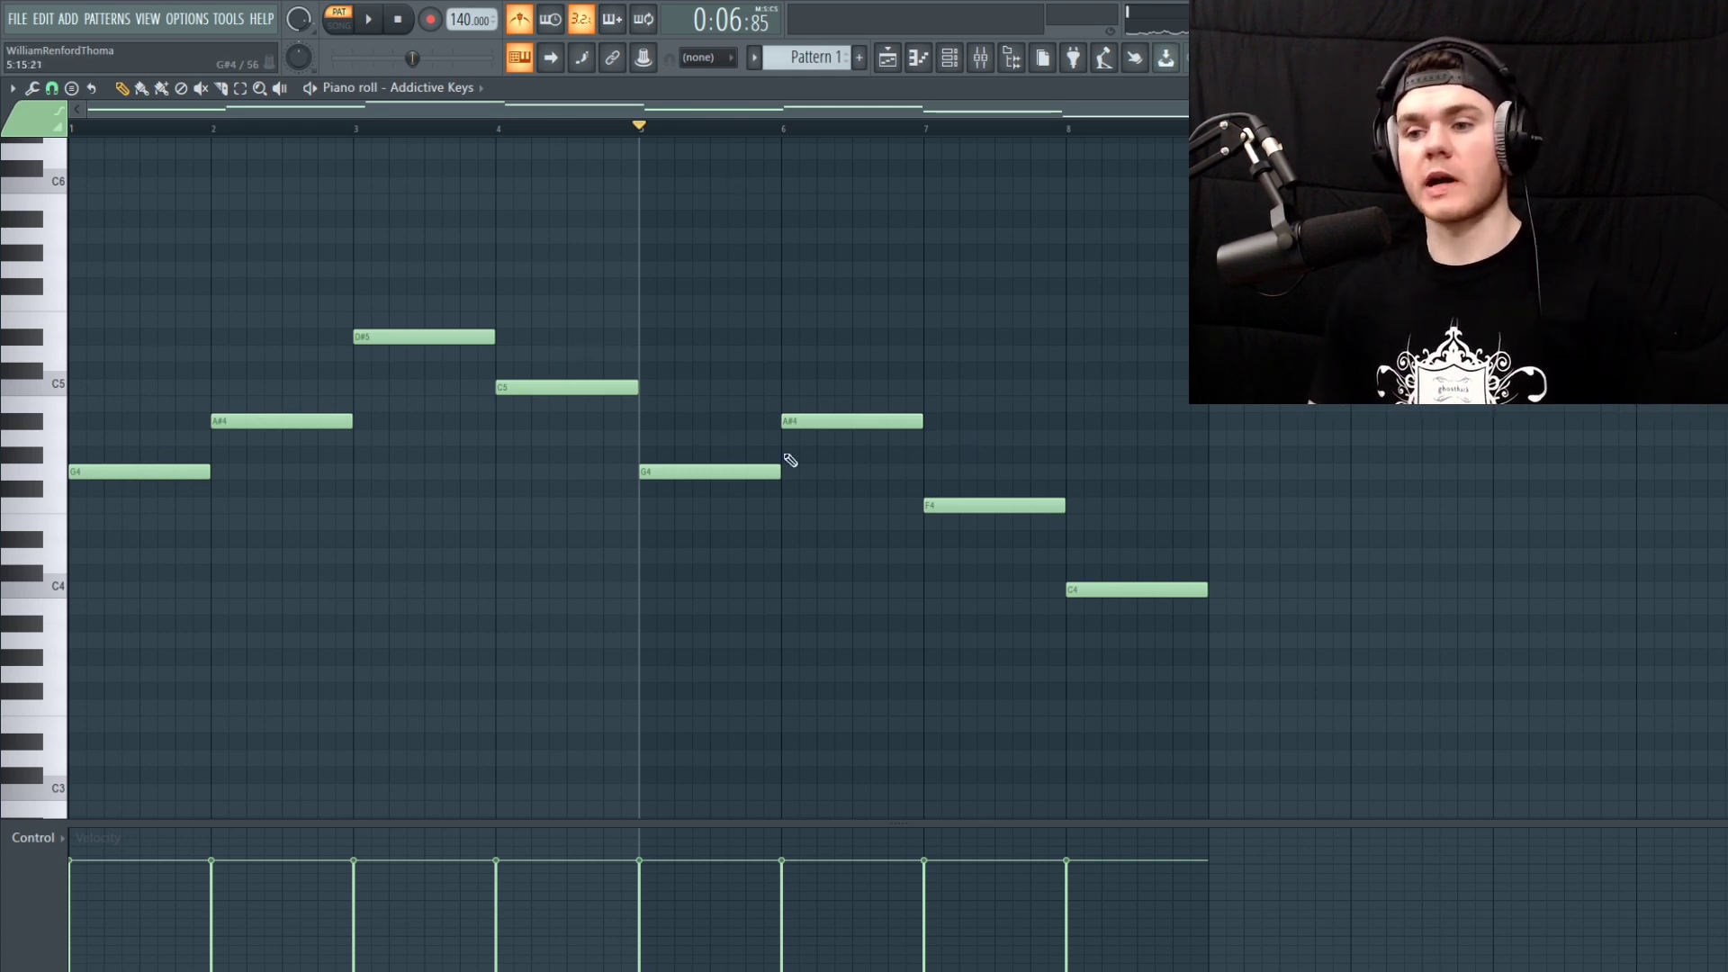
{"action": "key", "text": "space"}
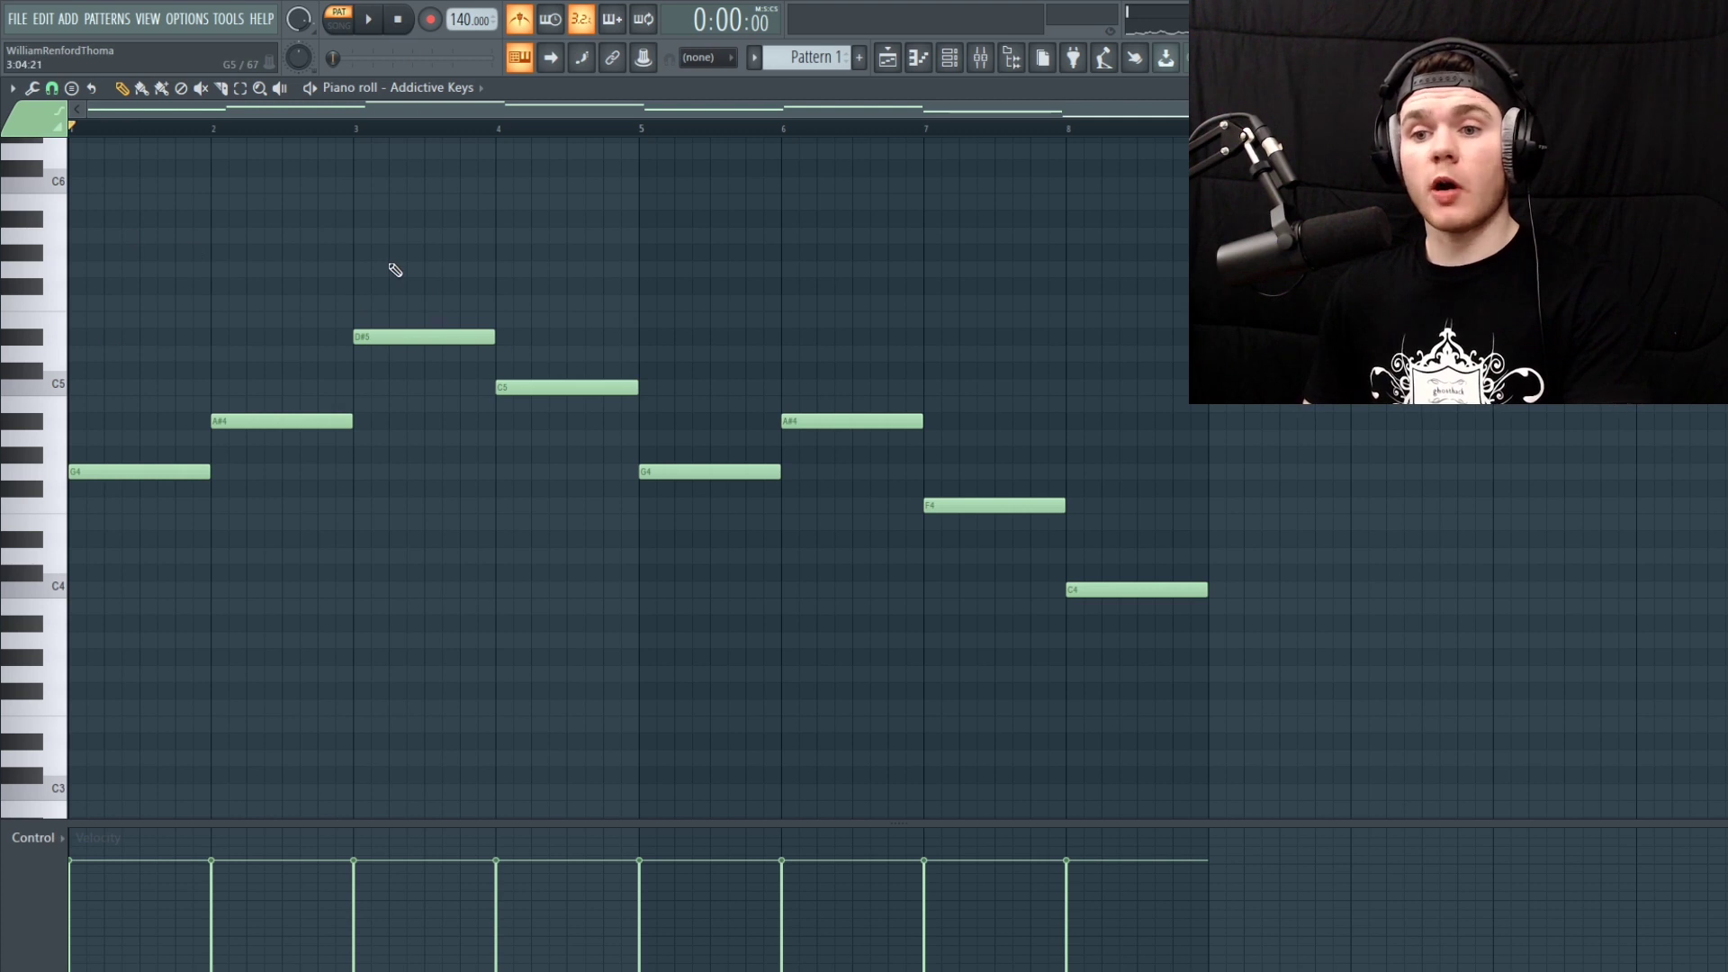
Duplicate all eight root notes seven semitones higher as fifths, starting with D5 over G4, and play the result
{"action": "left_click_drag", "start_coordinate": [1385, 734], "coordinate": [73, 297]}
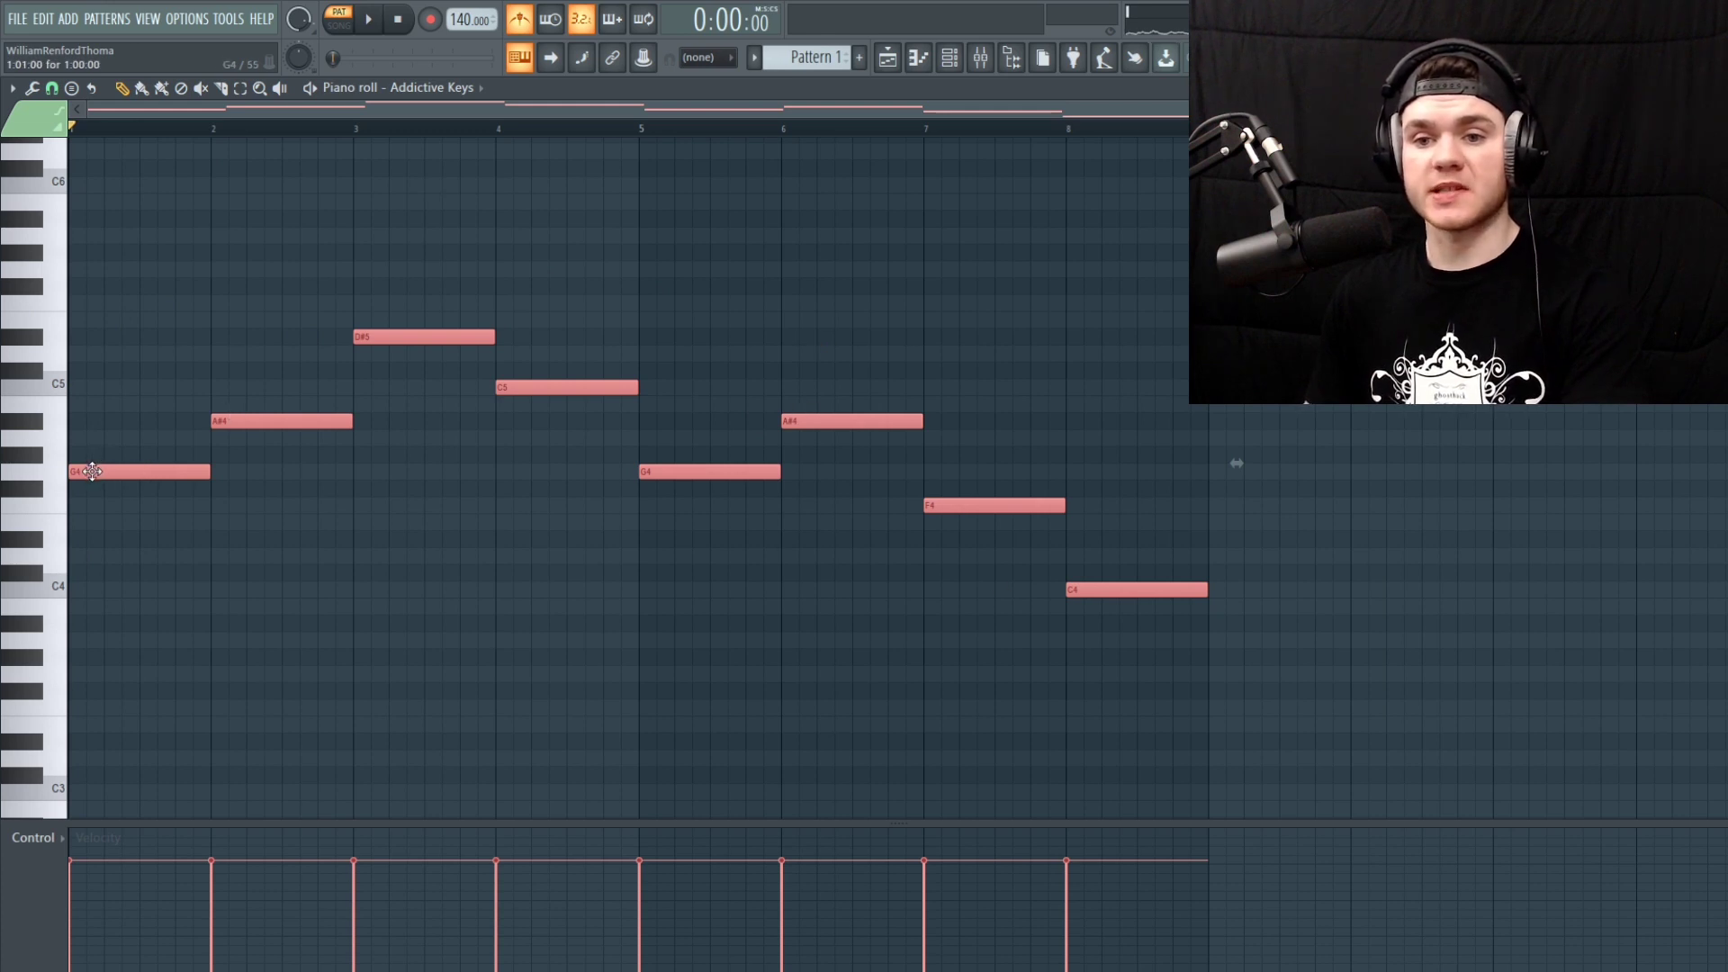
{"action": "left_click_drag", "start_coordinate": [92, 471], "coordinate": [64, 346], "text": "shift"}
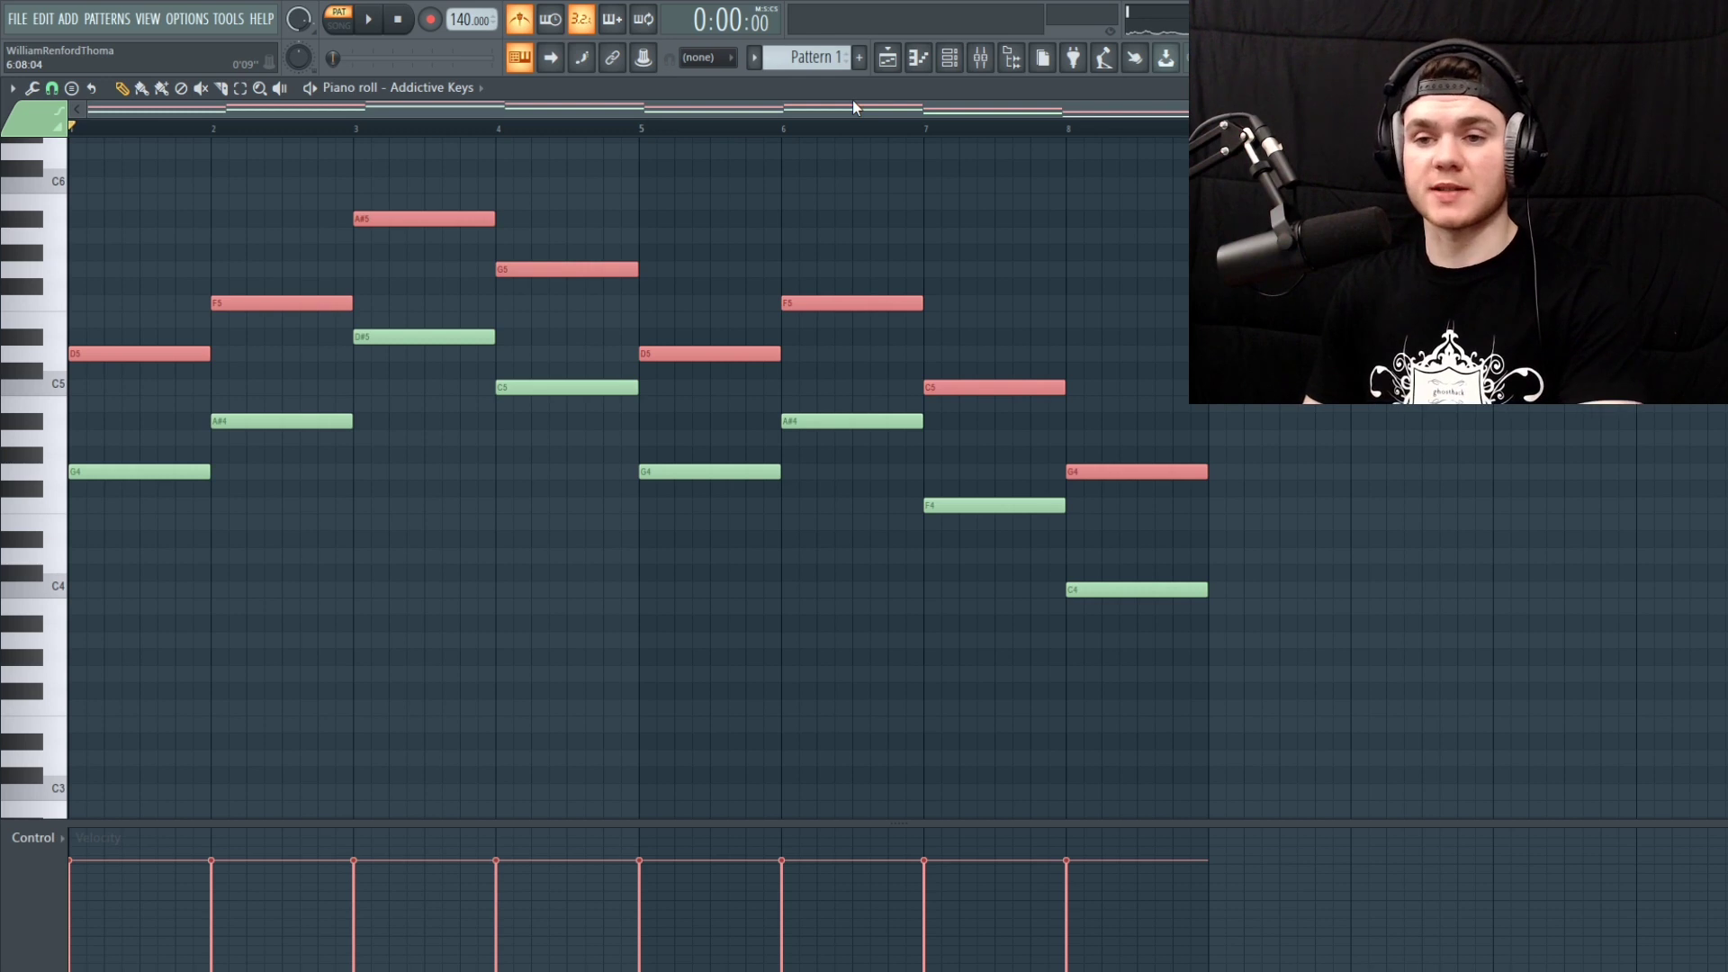
{"action": "key", "text": "space"}
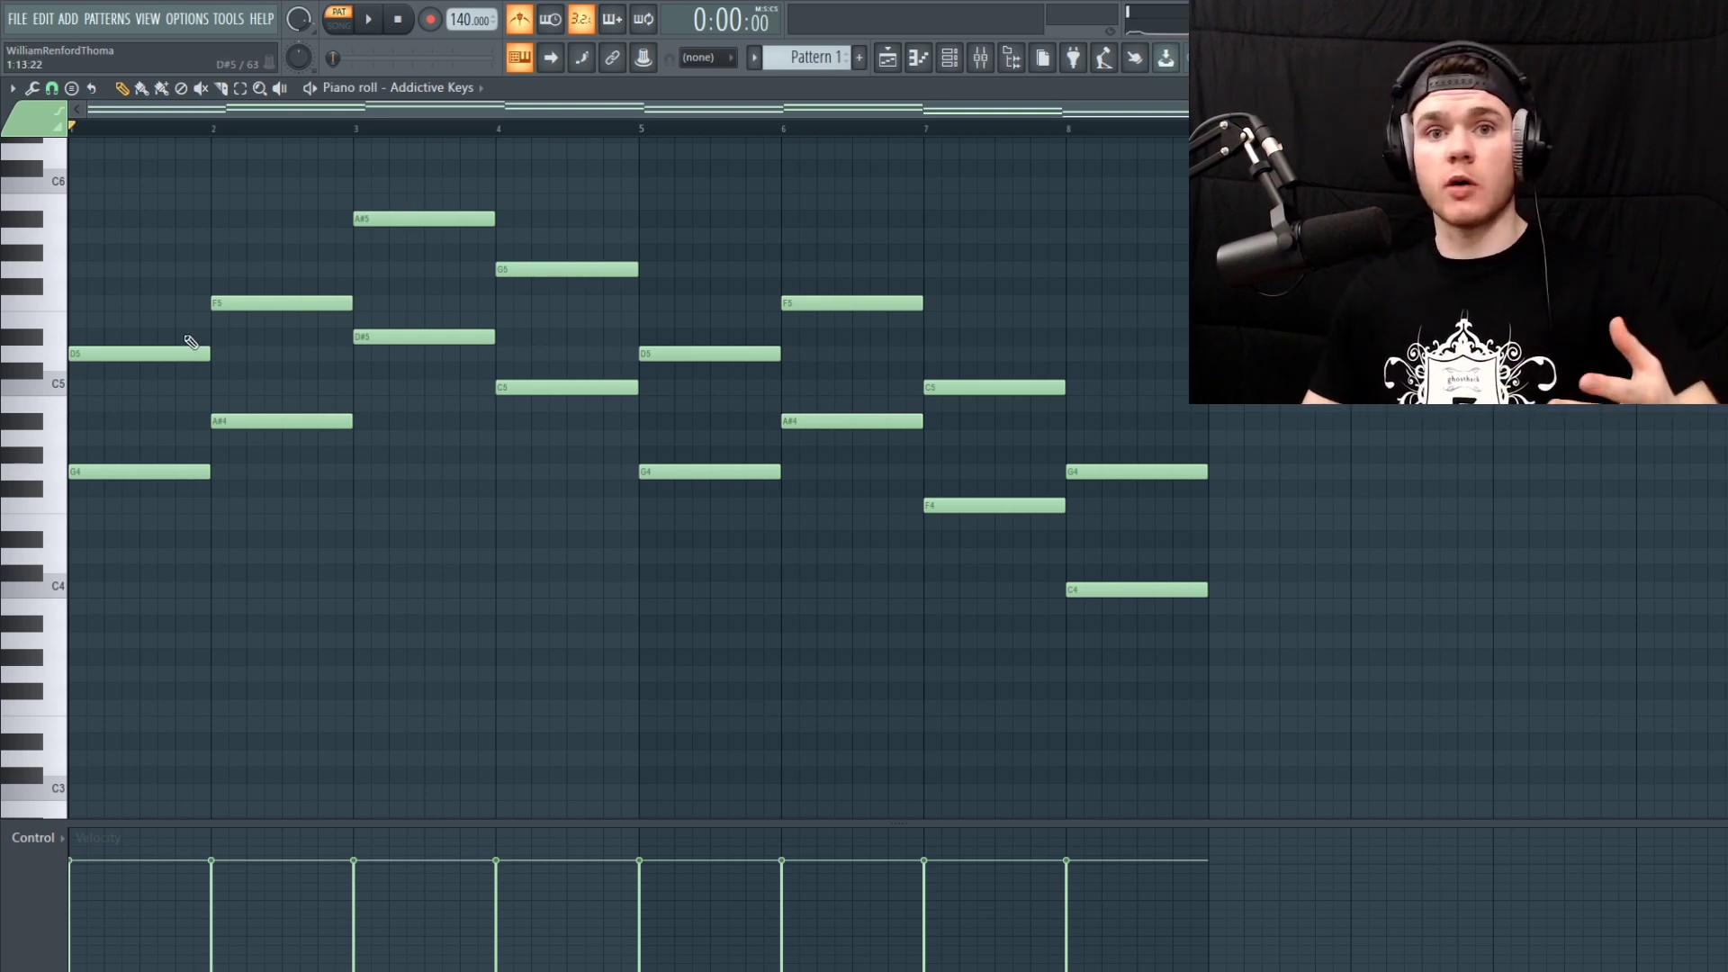
Try a one-bar B4 between G4 and D5 in bar 1, compare it with A#4, and restore the B4
{"action": "left_click", "coordinate": [79, 407]}
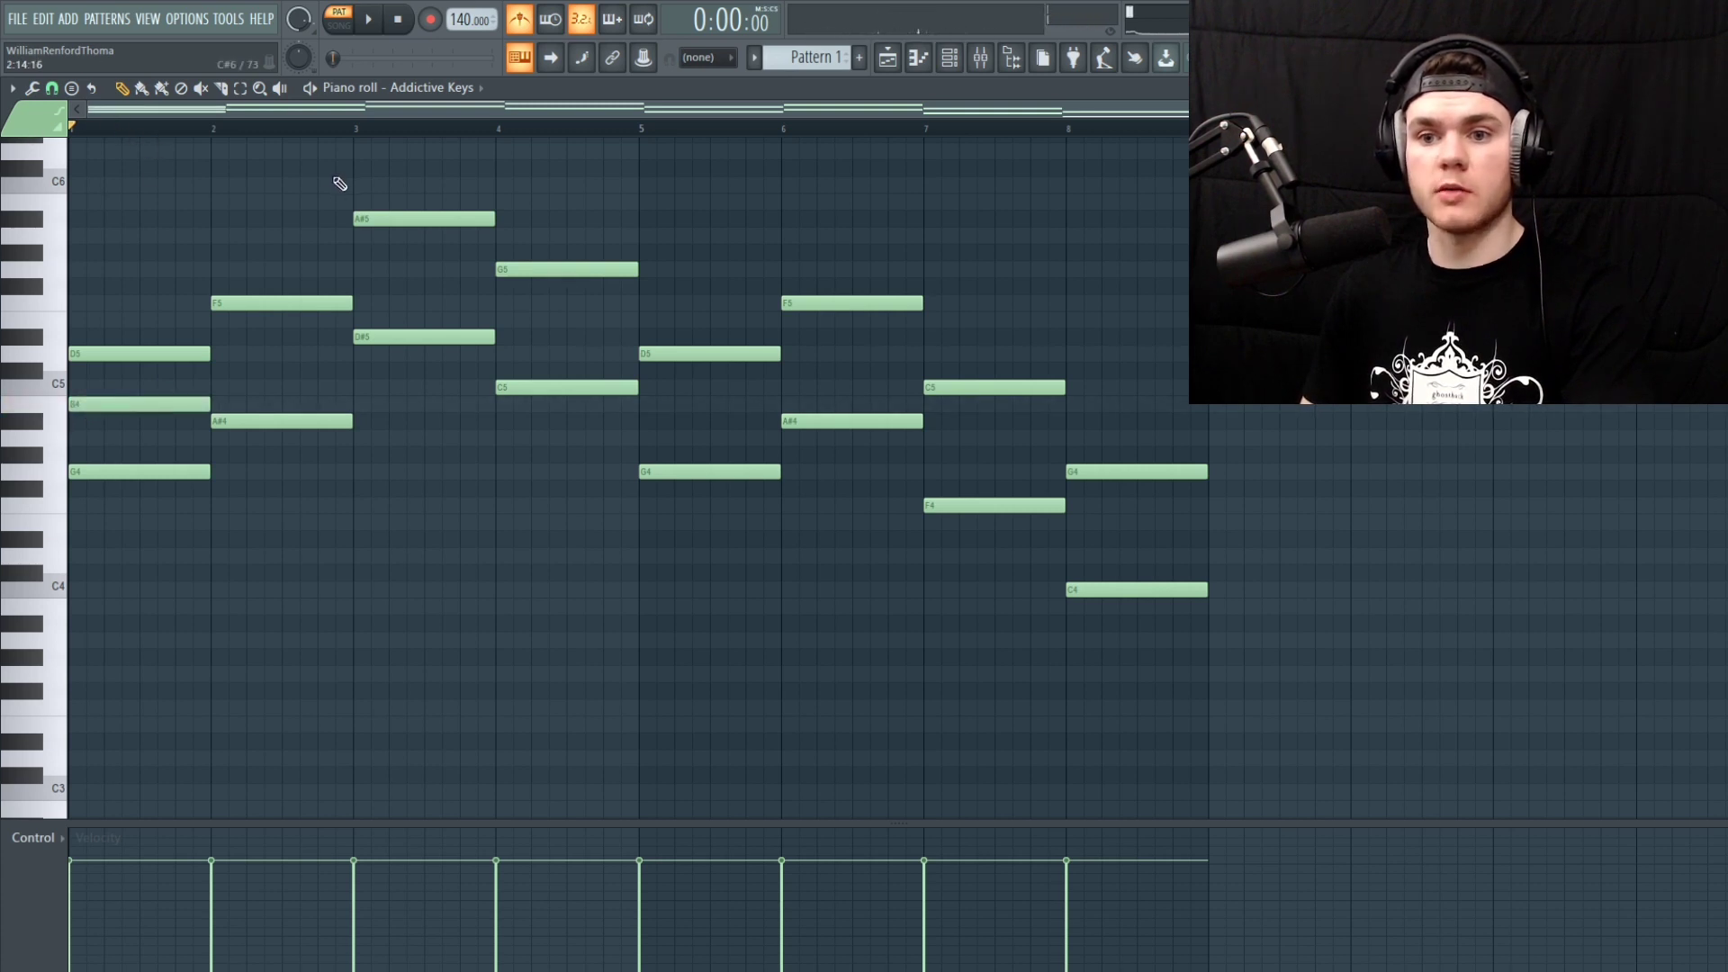
{"action": "key", "text": "space"}
{"action": "key", "text": "space"}
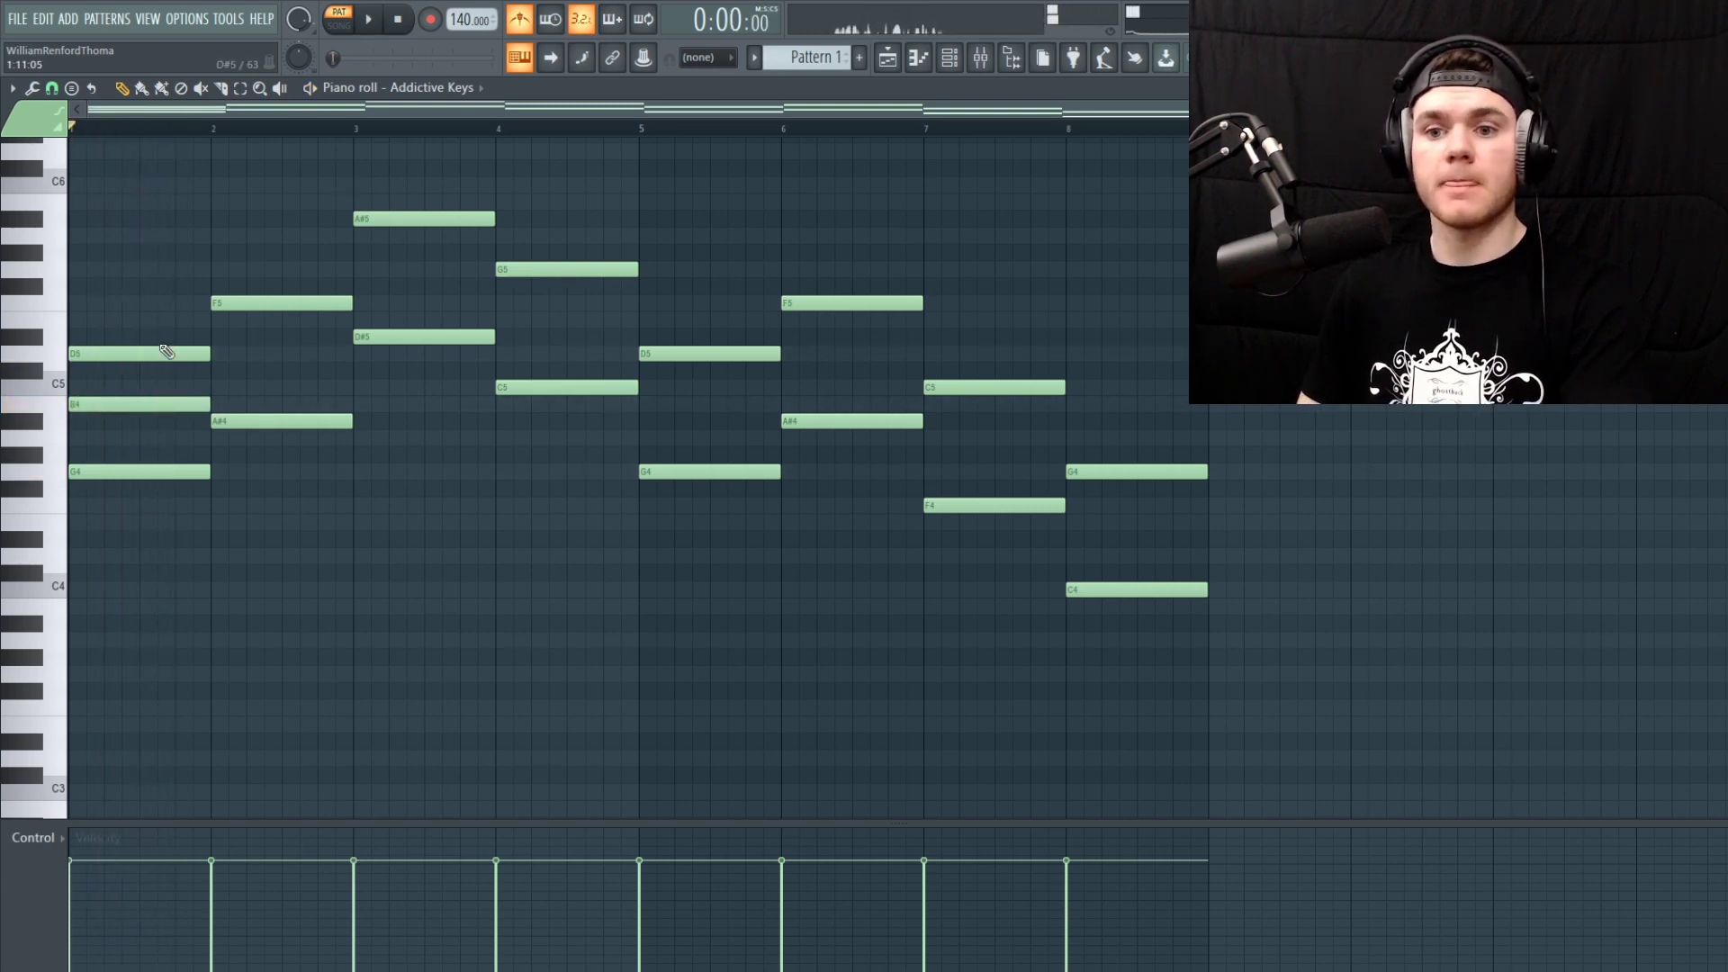
{"action": "left_click_drag", "start_coordinate": [99, 404], "coordinate": [92, 423]}
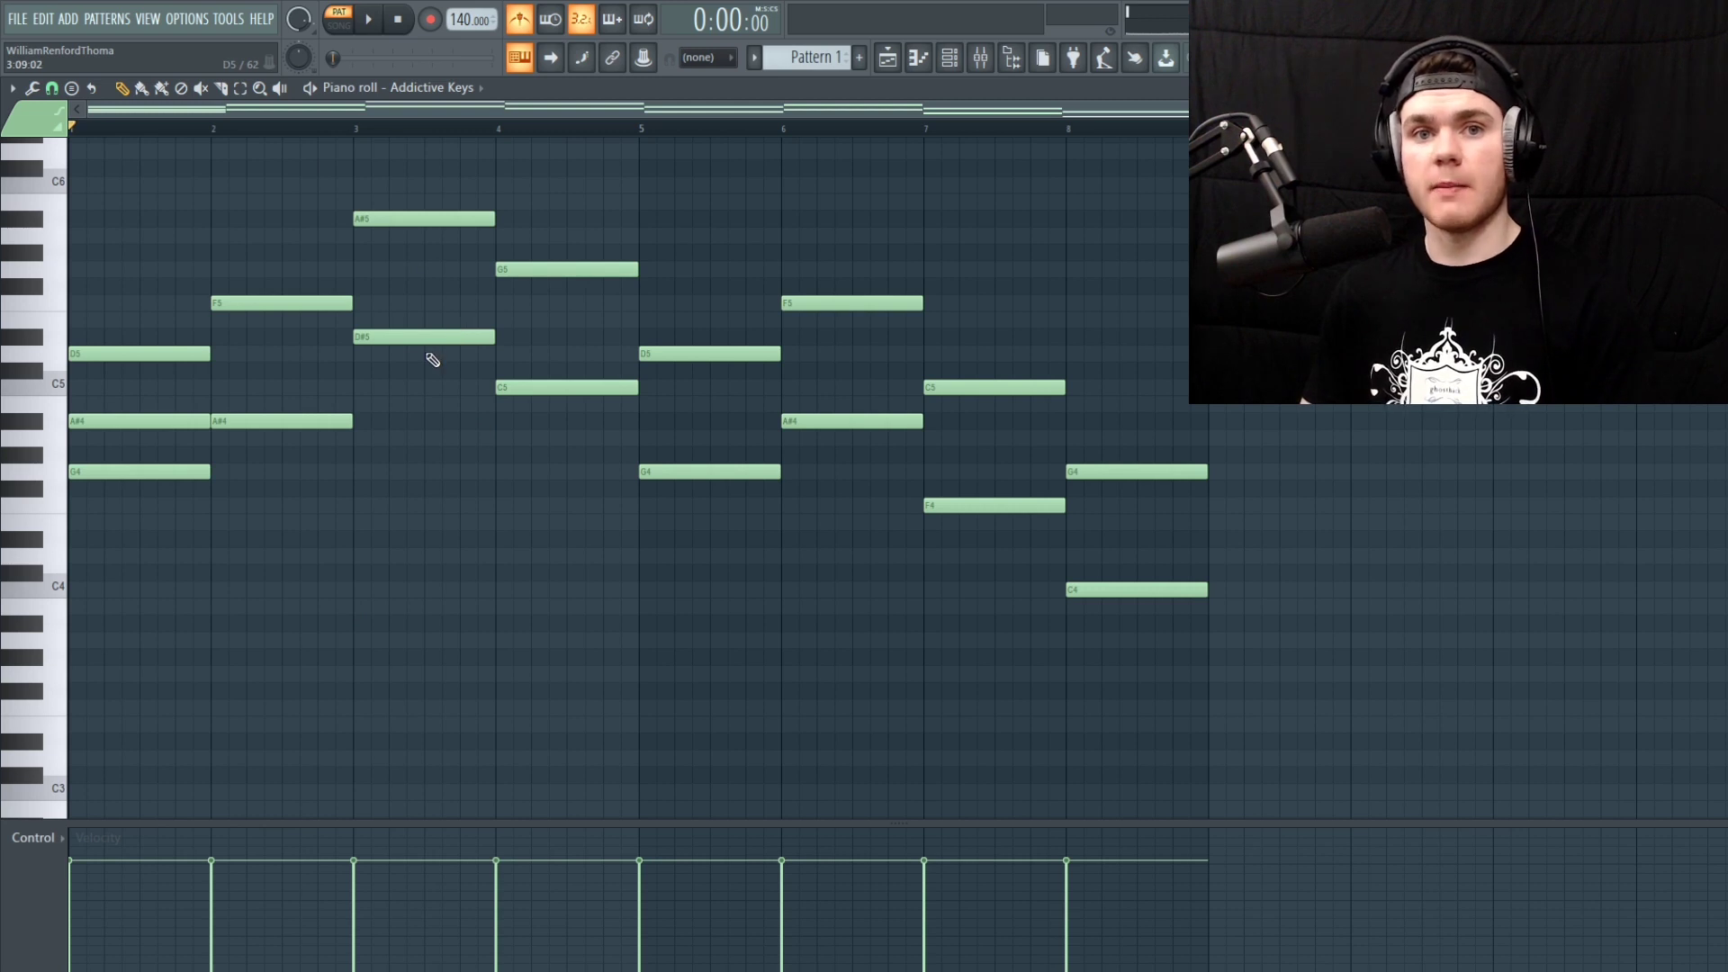
{"action": "right_click", "coordinate": [98, 418]}
{"action": "left_click", "coordinate": [83, 405]}
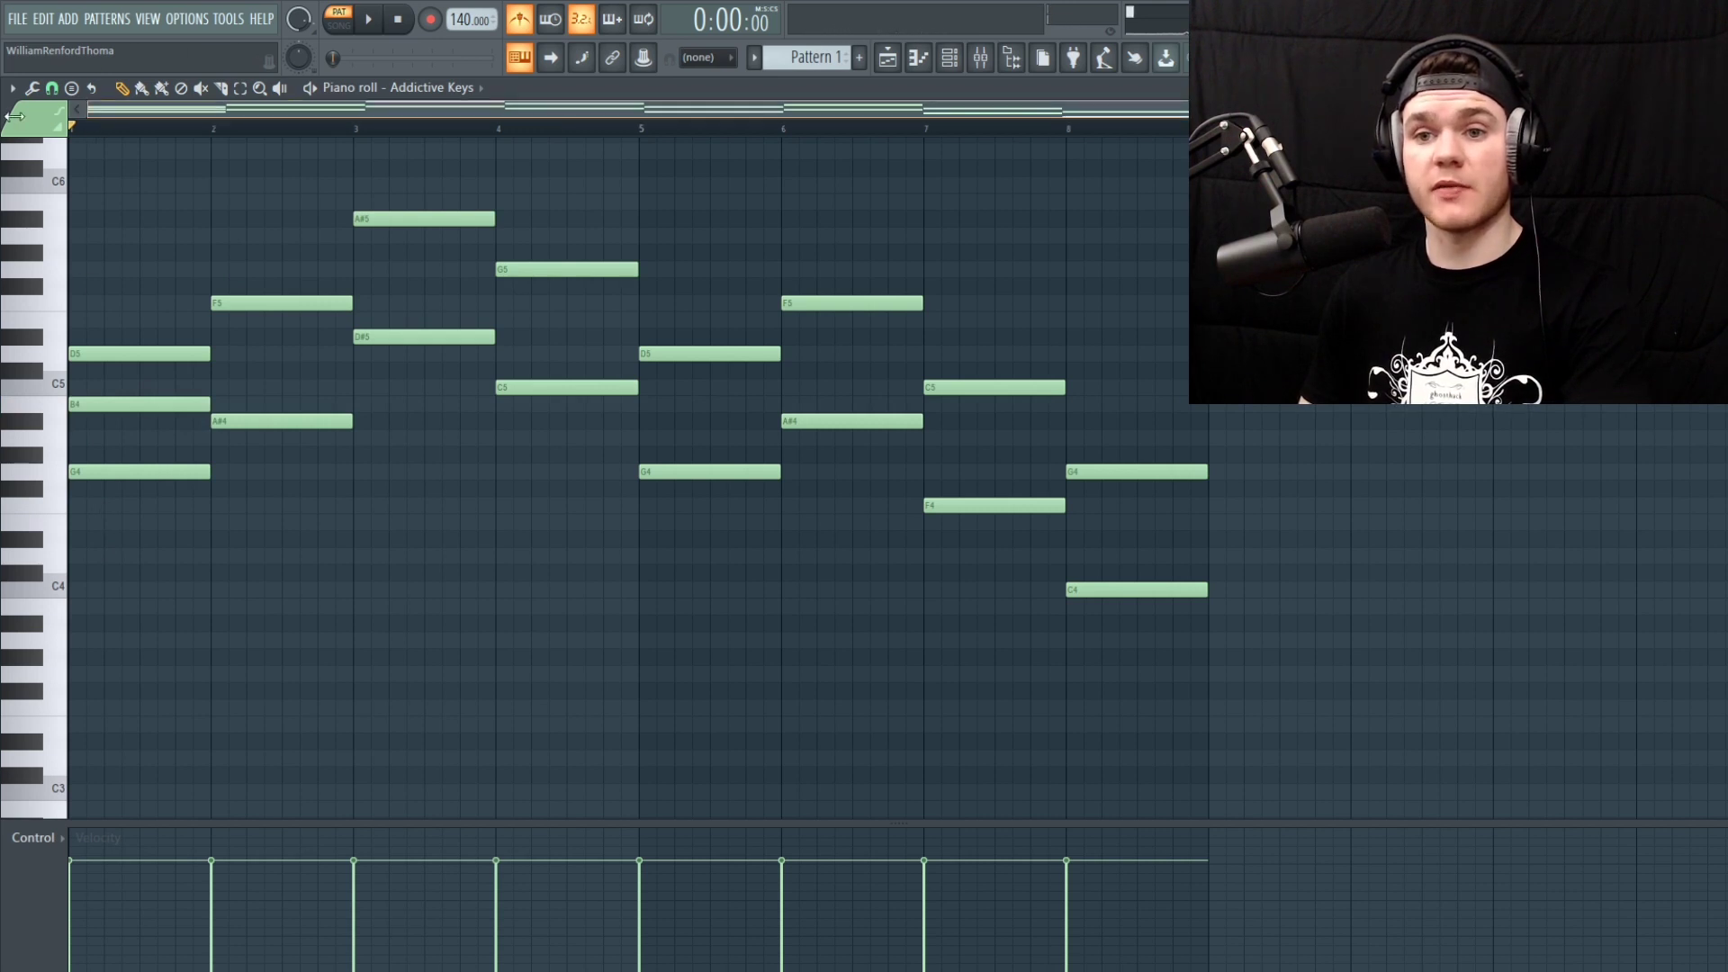
Replace the B4 in bar 1 with a one-bar A#4 to form a minor chord, and play it
{"action": "right_click", "coordinate": [92, 406]}
{"action": "left_click", "coordinate": [90, 420]}
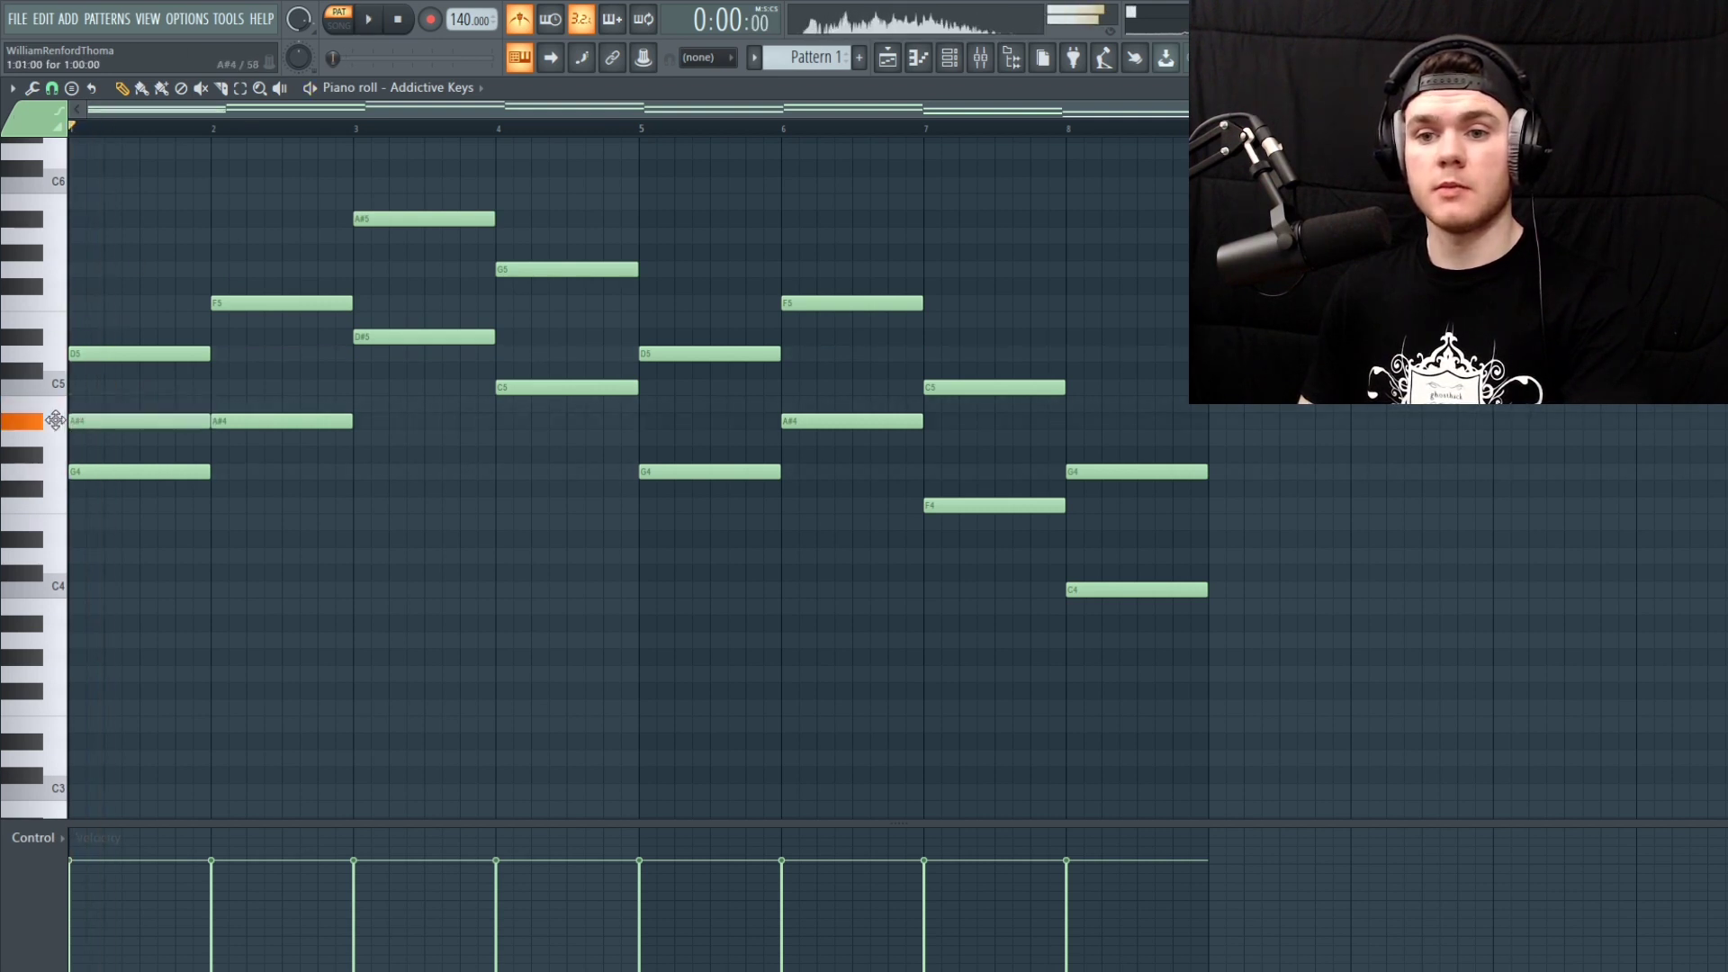
{"action": "key", "text": "space"}
{"action": "key", "text": "space"}
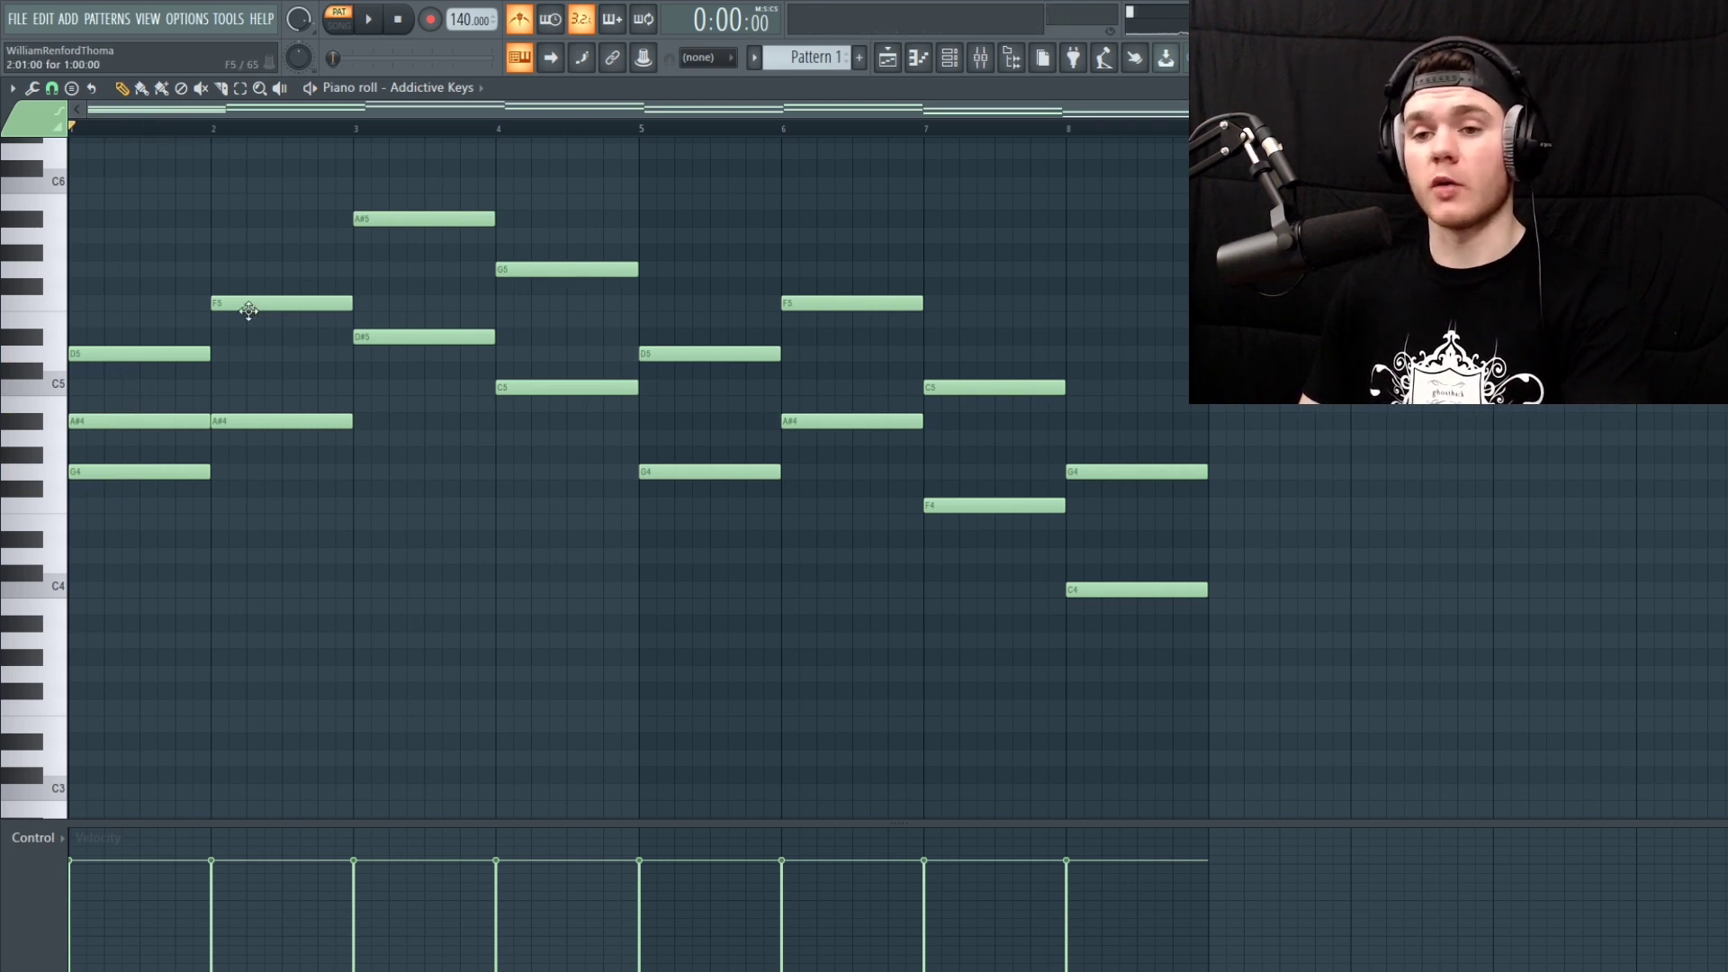
Add a one-bar D5 to the chord in bar 2 and a one-bar G5 in bar 3 while playing the result
{"action": "left_click", "coordinate": [215, 370]}
{"action": "left_click_drag", "start_coordinate": [222, 370], "coordinate": [224, 349]}
{"action": "key", "text": "space"}
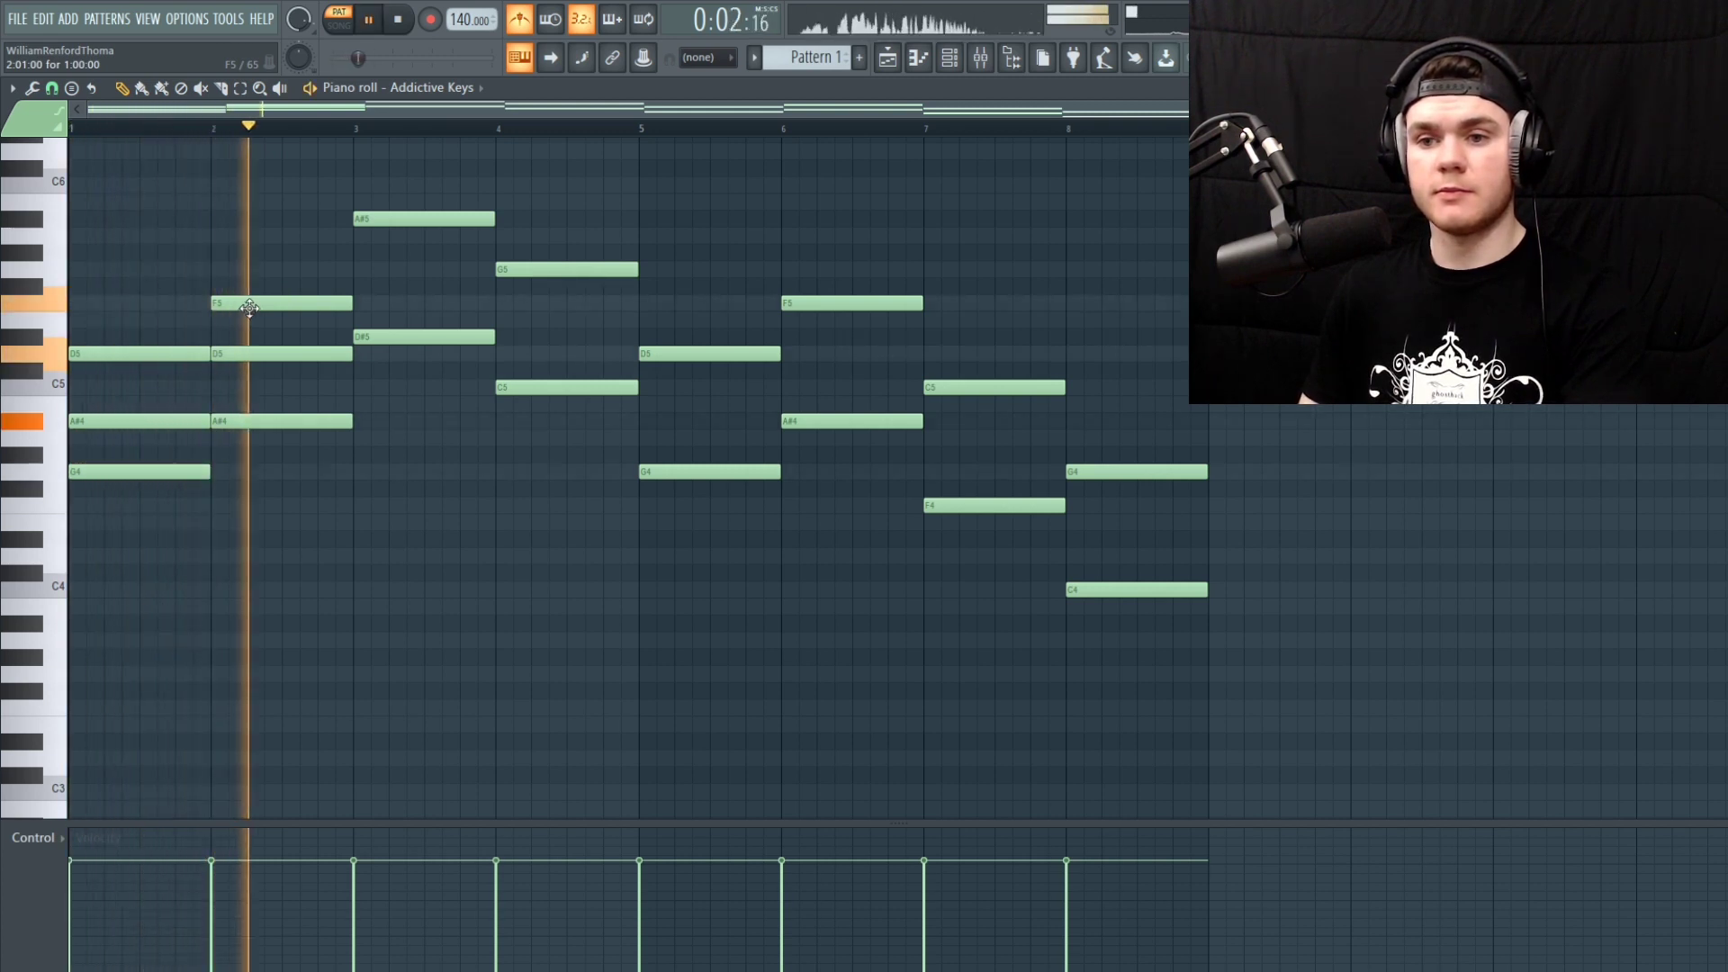
{"action": "left_click", "coordinate": [352, 269]}
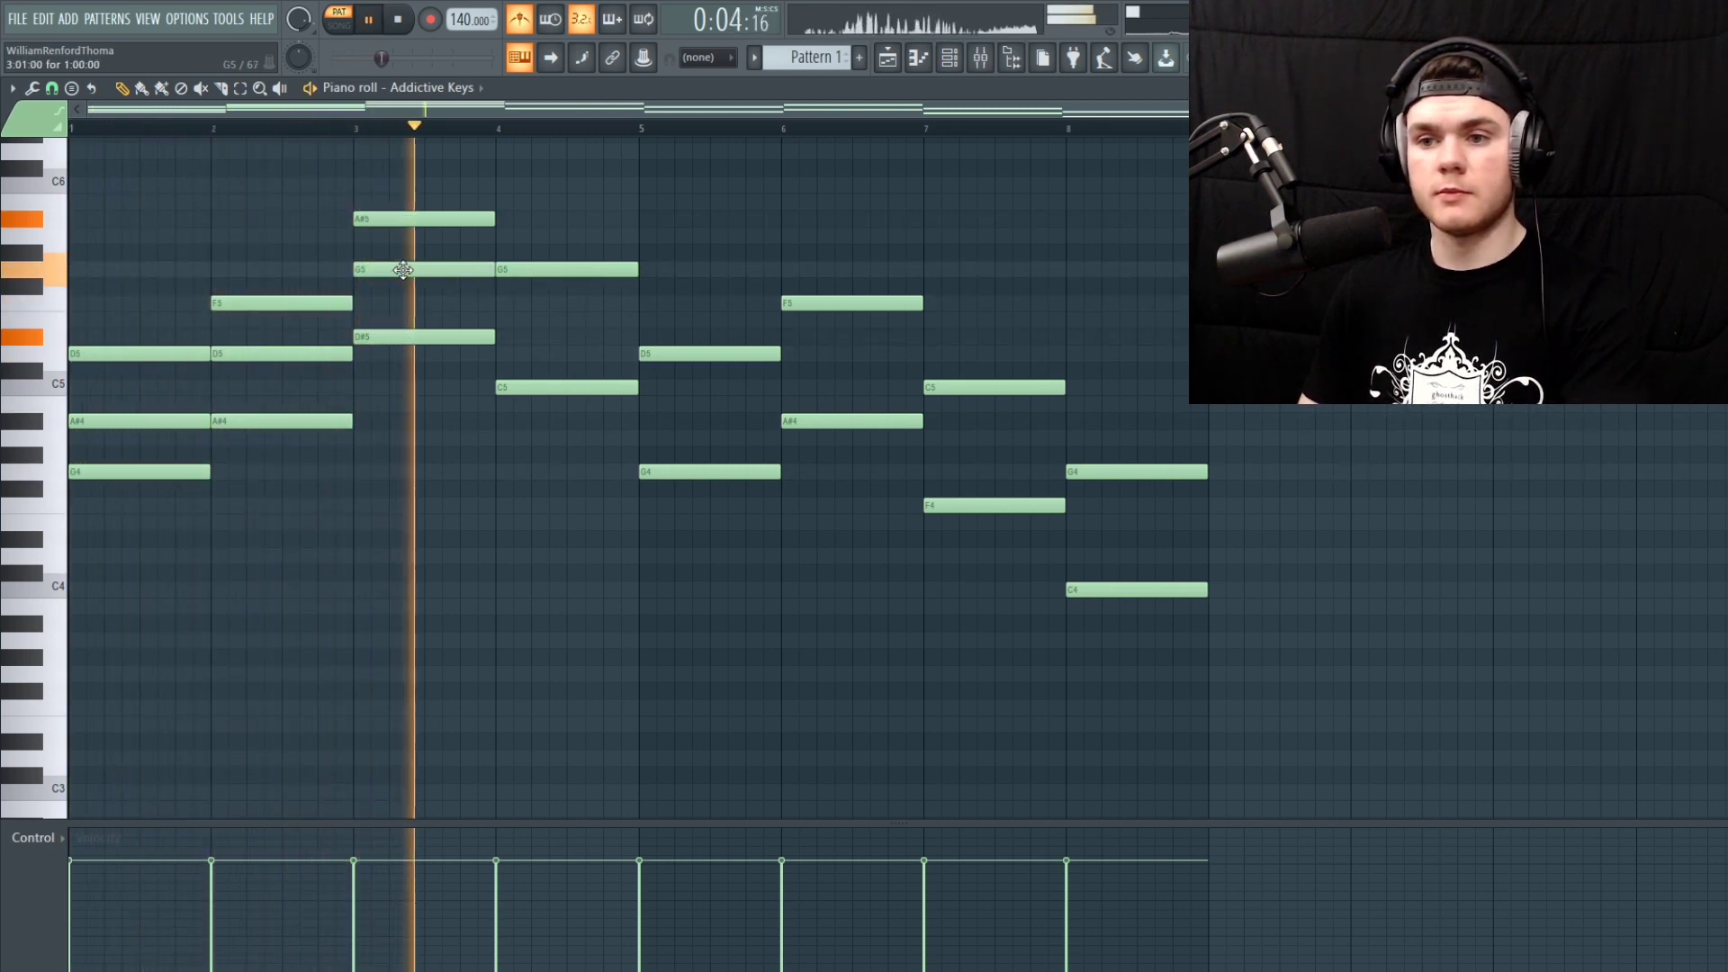
{"action": "key", "text": "space"}
Add a one-bar D#5 between C5 and G5 in bar 4, and play the completed chords
{"action": "left_click_drag", "start_coordinate": [506, 324], "coordinate": [520, 339]}
{"action": "left_click", "coordinate": [496, 127]}
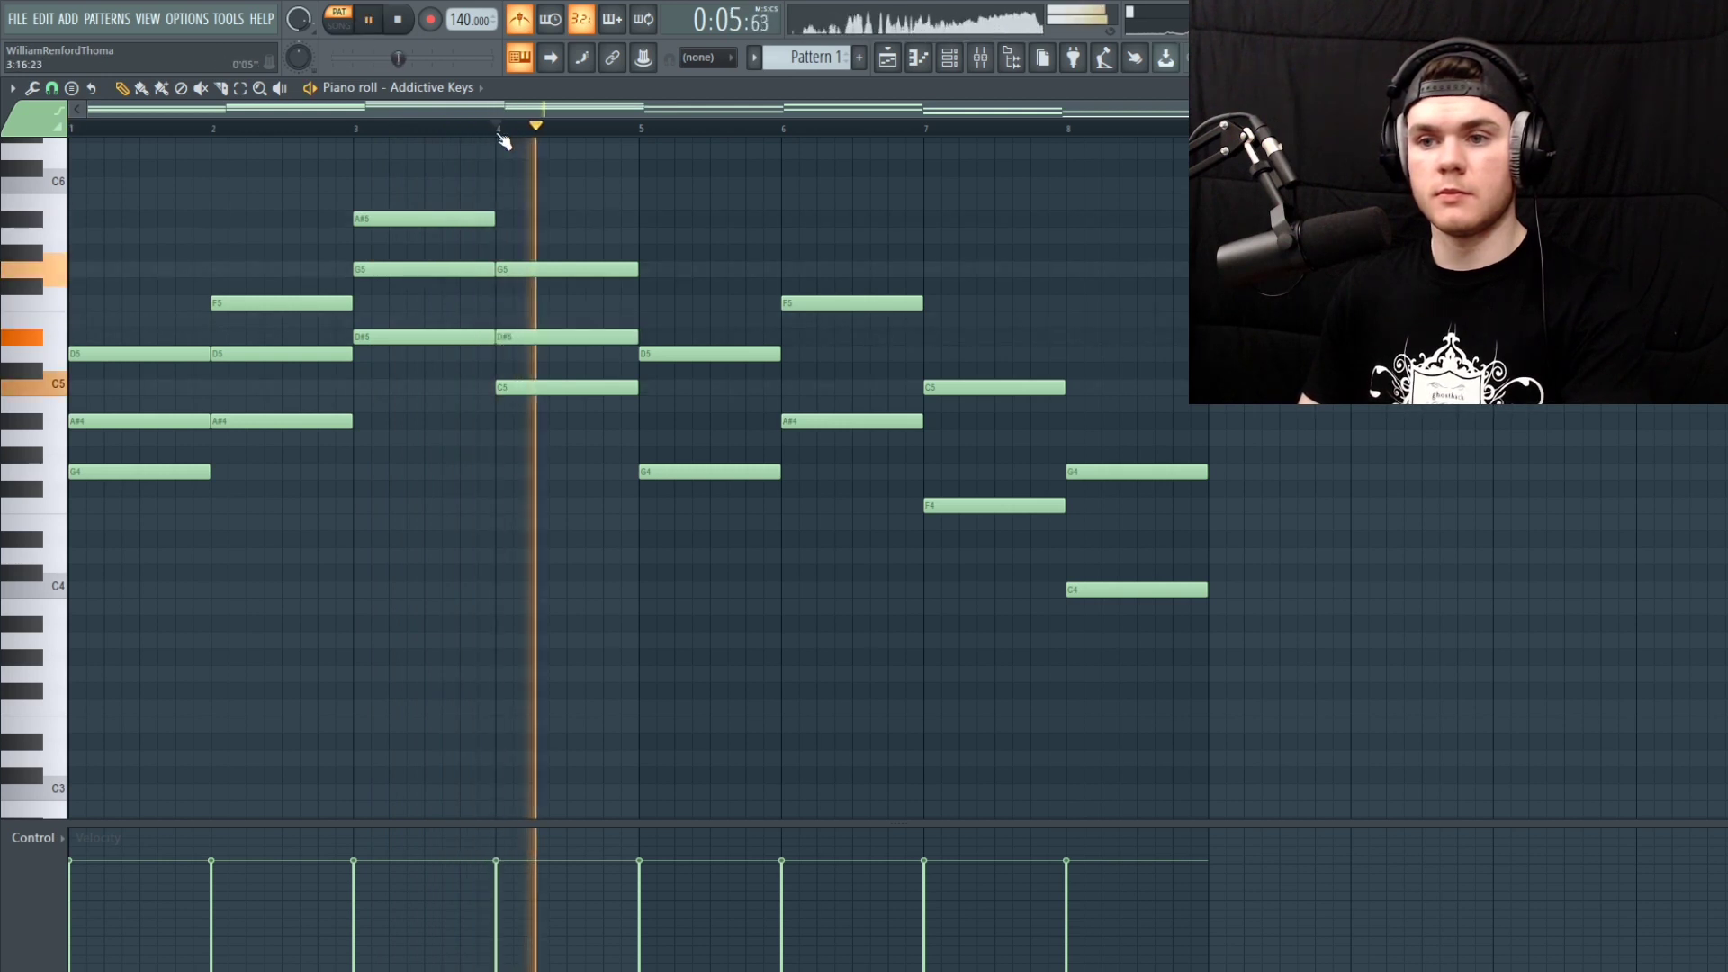
{"action": "mouse_move", "coordinate": [554, 336]}
{"action": "left_mouse_down"}
{"action": "mouse_move", "coordinate": [555, 297]}
{"action": "mouse_move", "coordinate": [559, 335]}
{"action": "left_mouse_up"}
{"action": "key", "text": "space"}
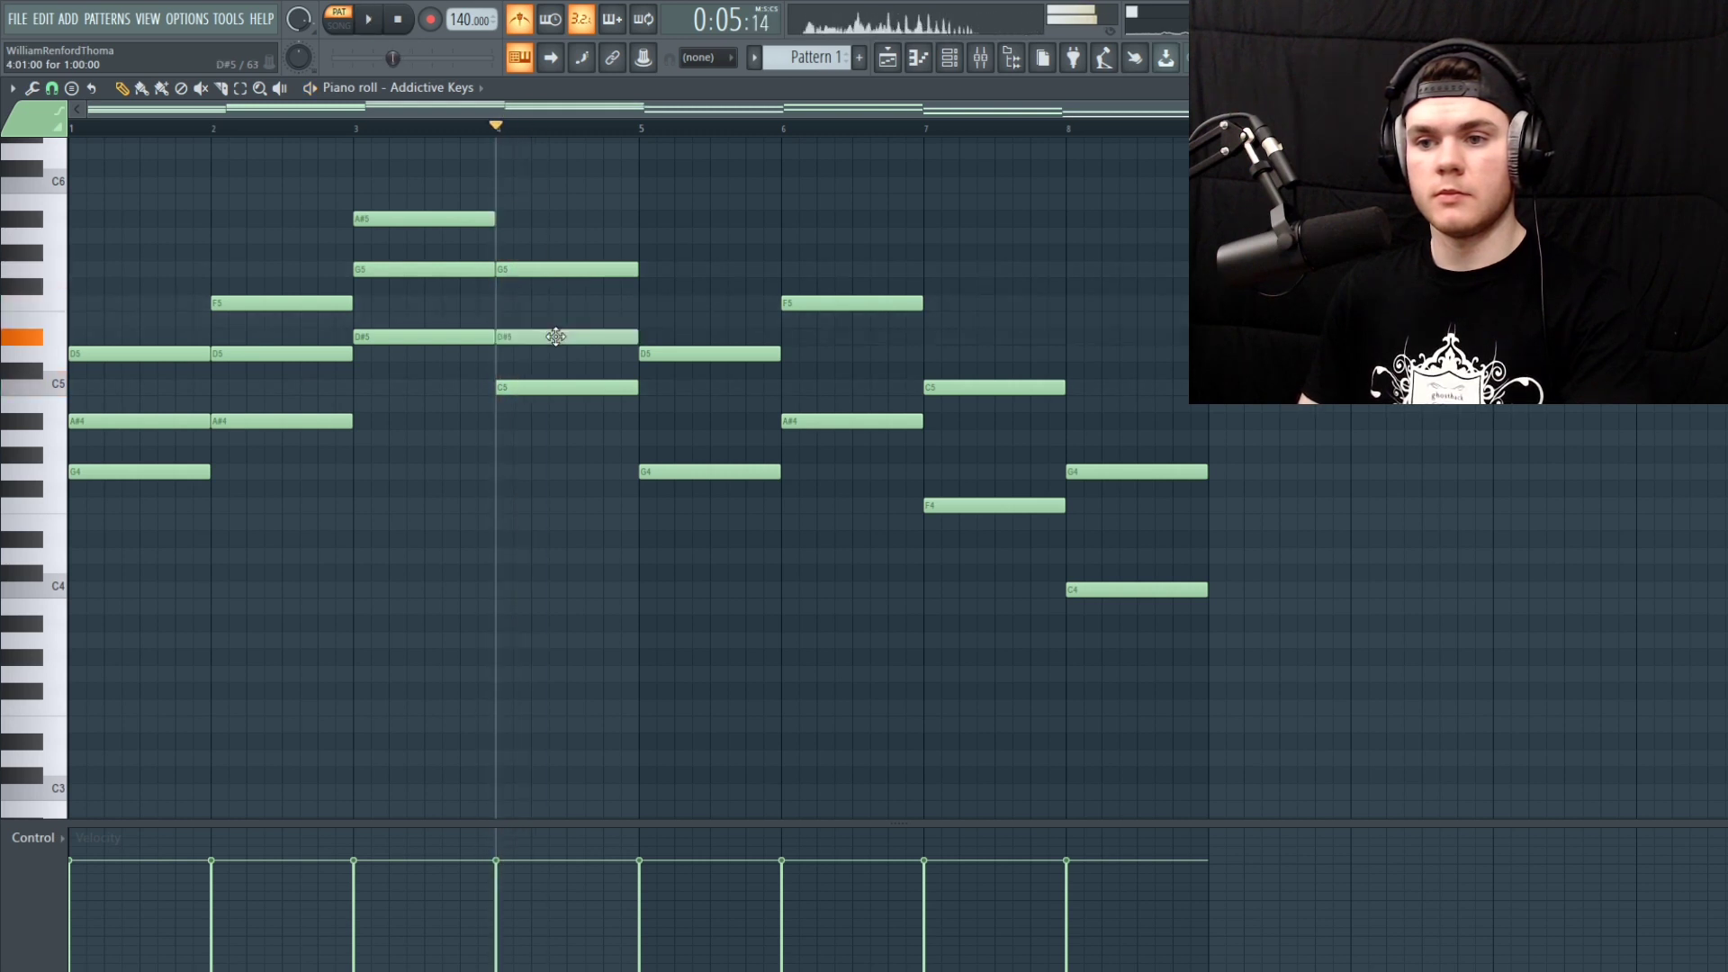
{"action": "key", "text": "space"}
{"action": "key", "text": "space"}
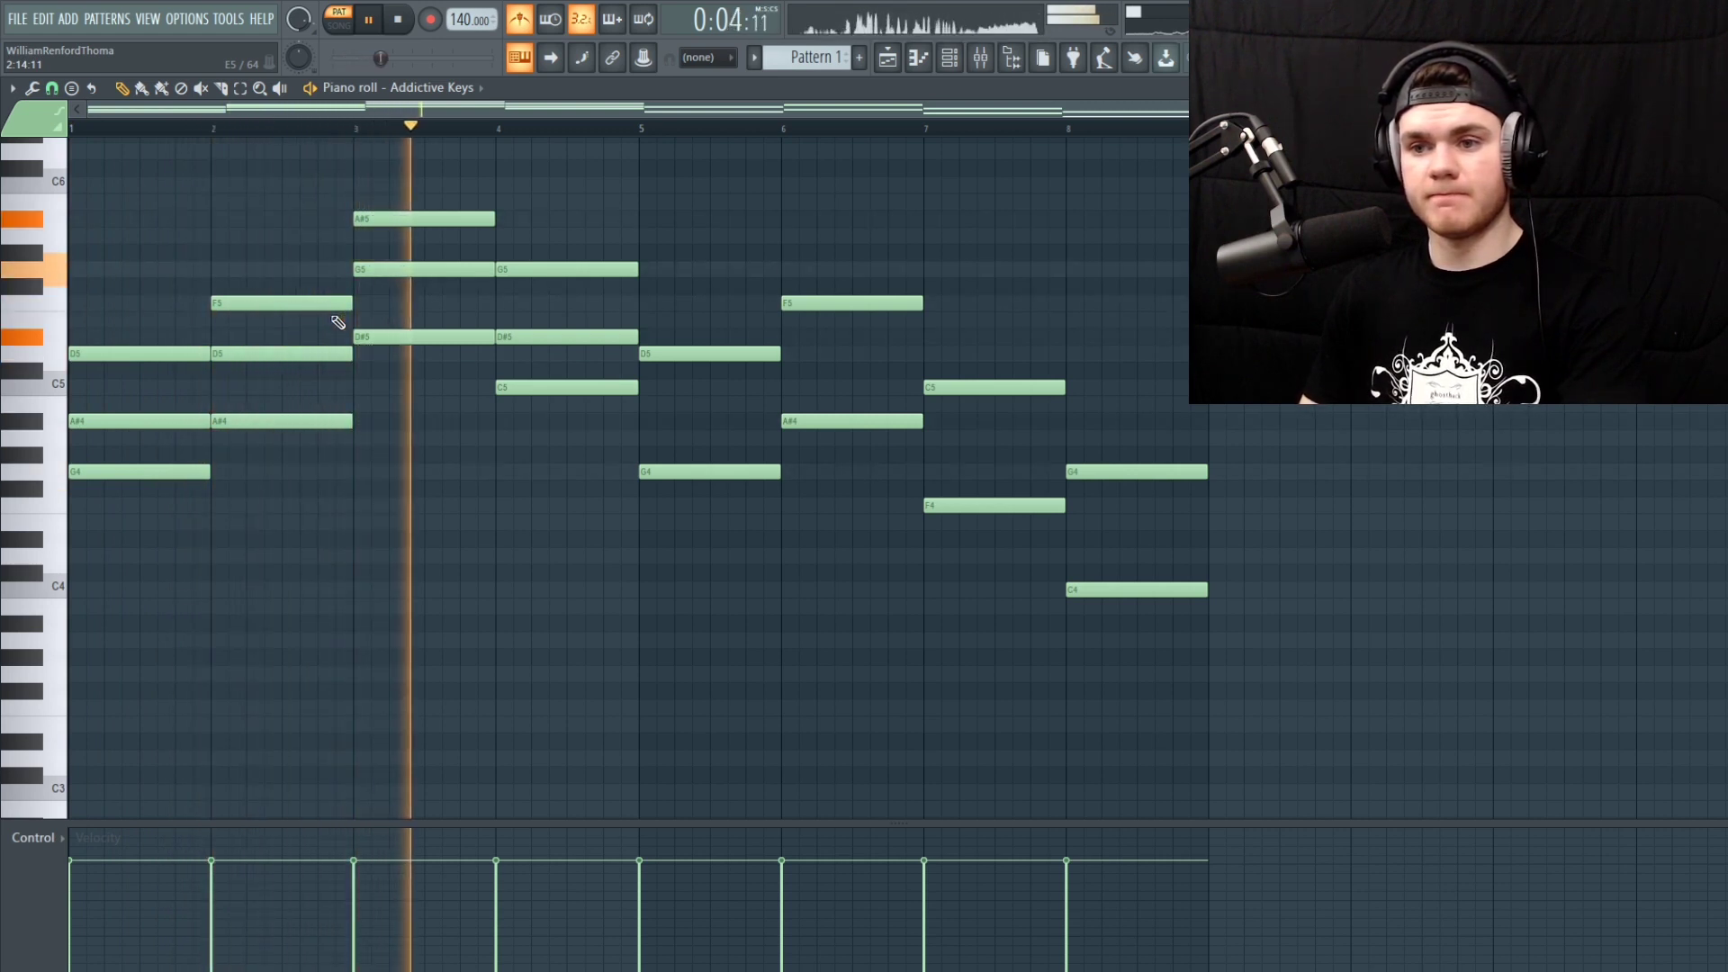
{"action": "key", "text": "space"}
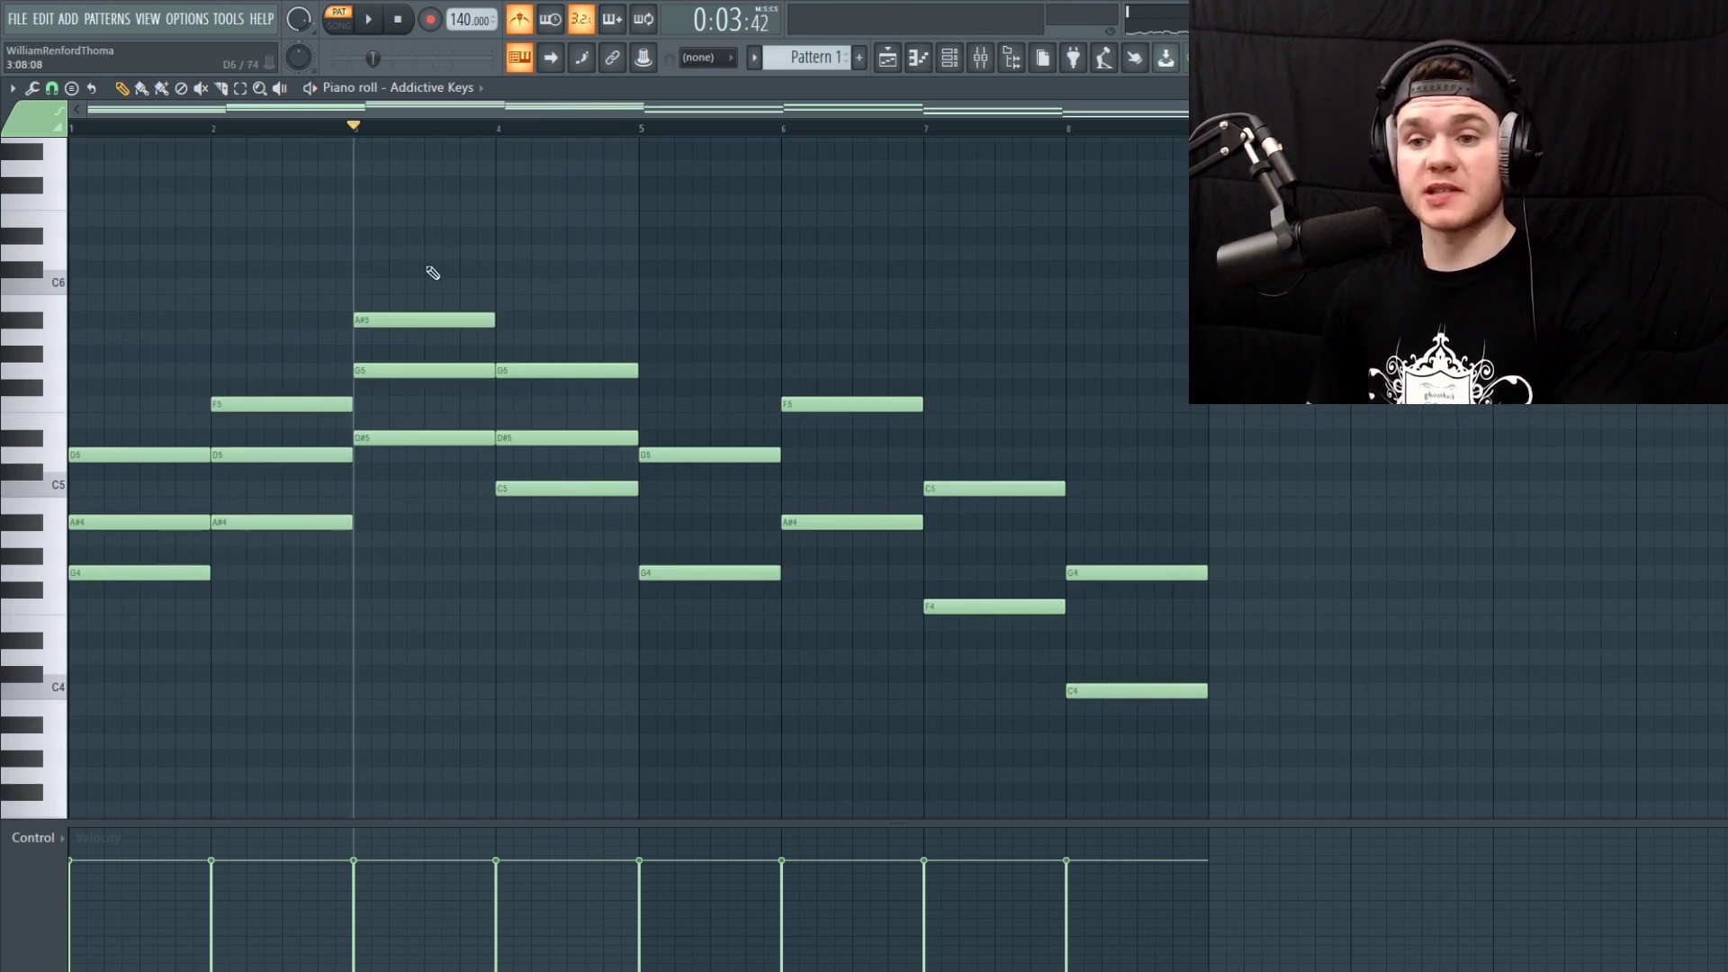
Add one-bar thirds A#4 in bar 5 and D5 in bar 6, playing from bar 5
{"action": "left_click", "coordinate": [642, 128]}
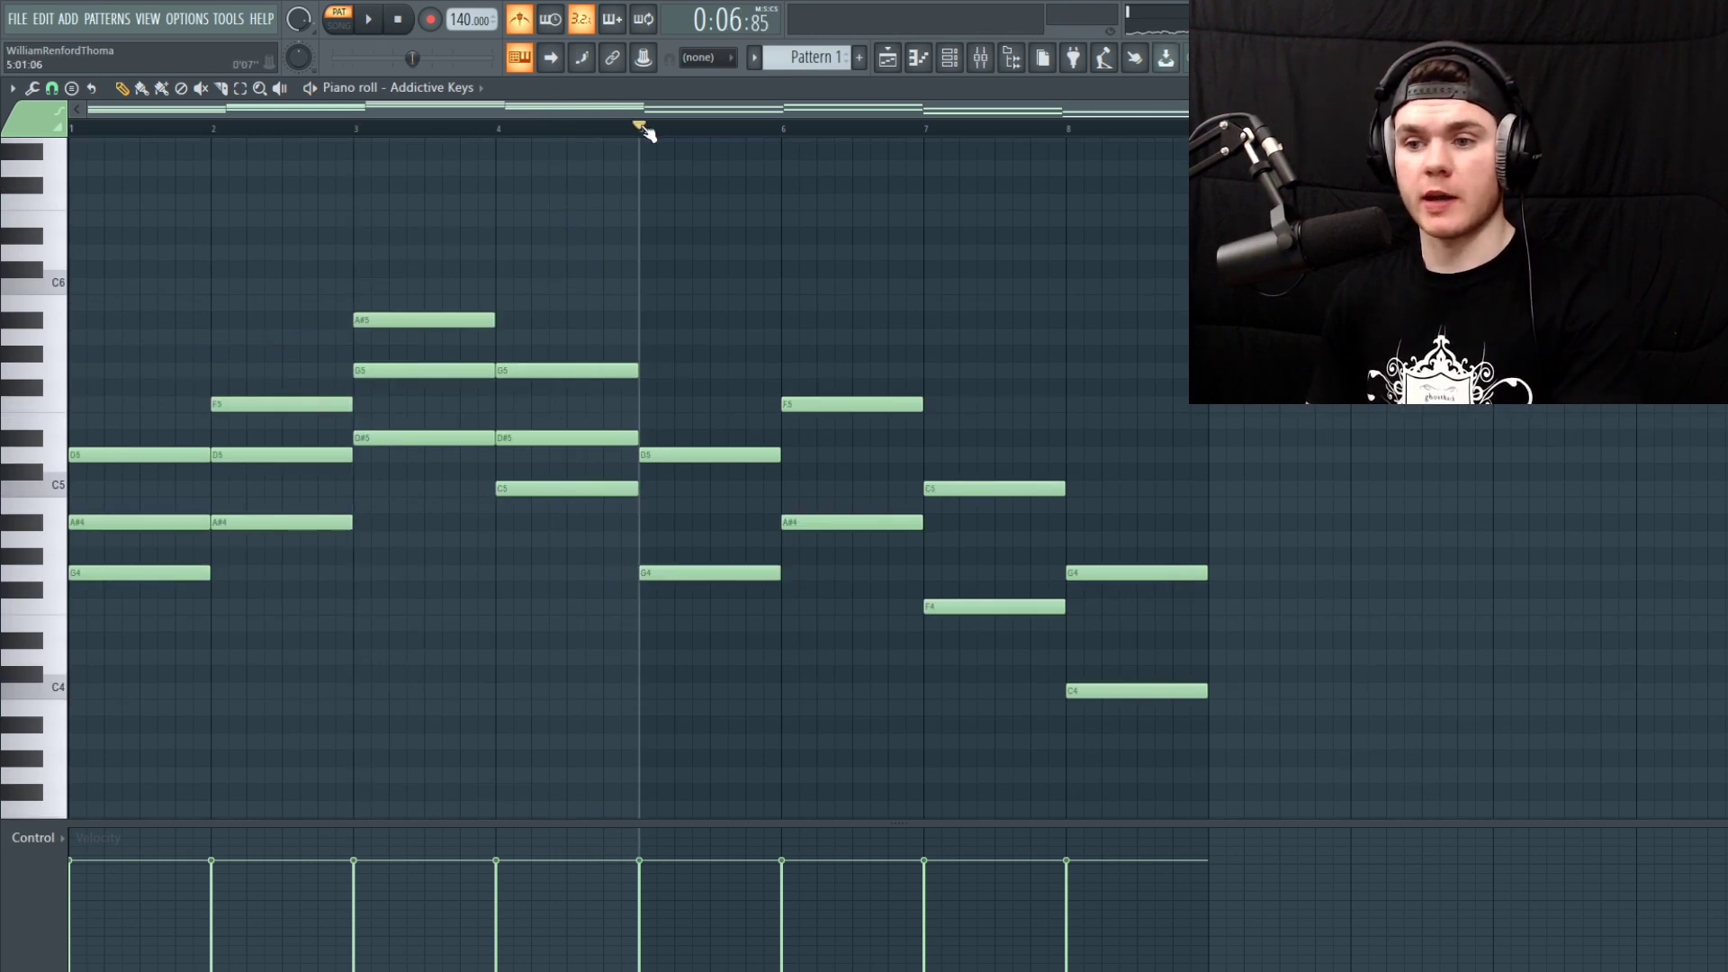
{"action": "left_click", "coordinate": [640, 526]}
{"action": "key", "text": "space"}
{"action": "left_click", "coordinate": [819, 455]}
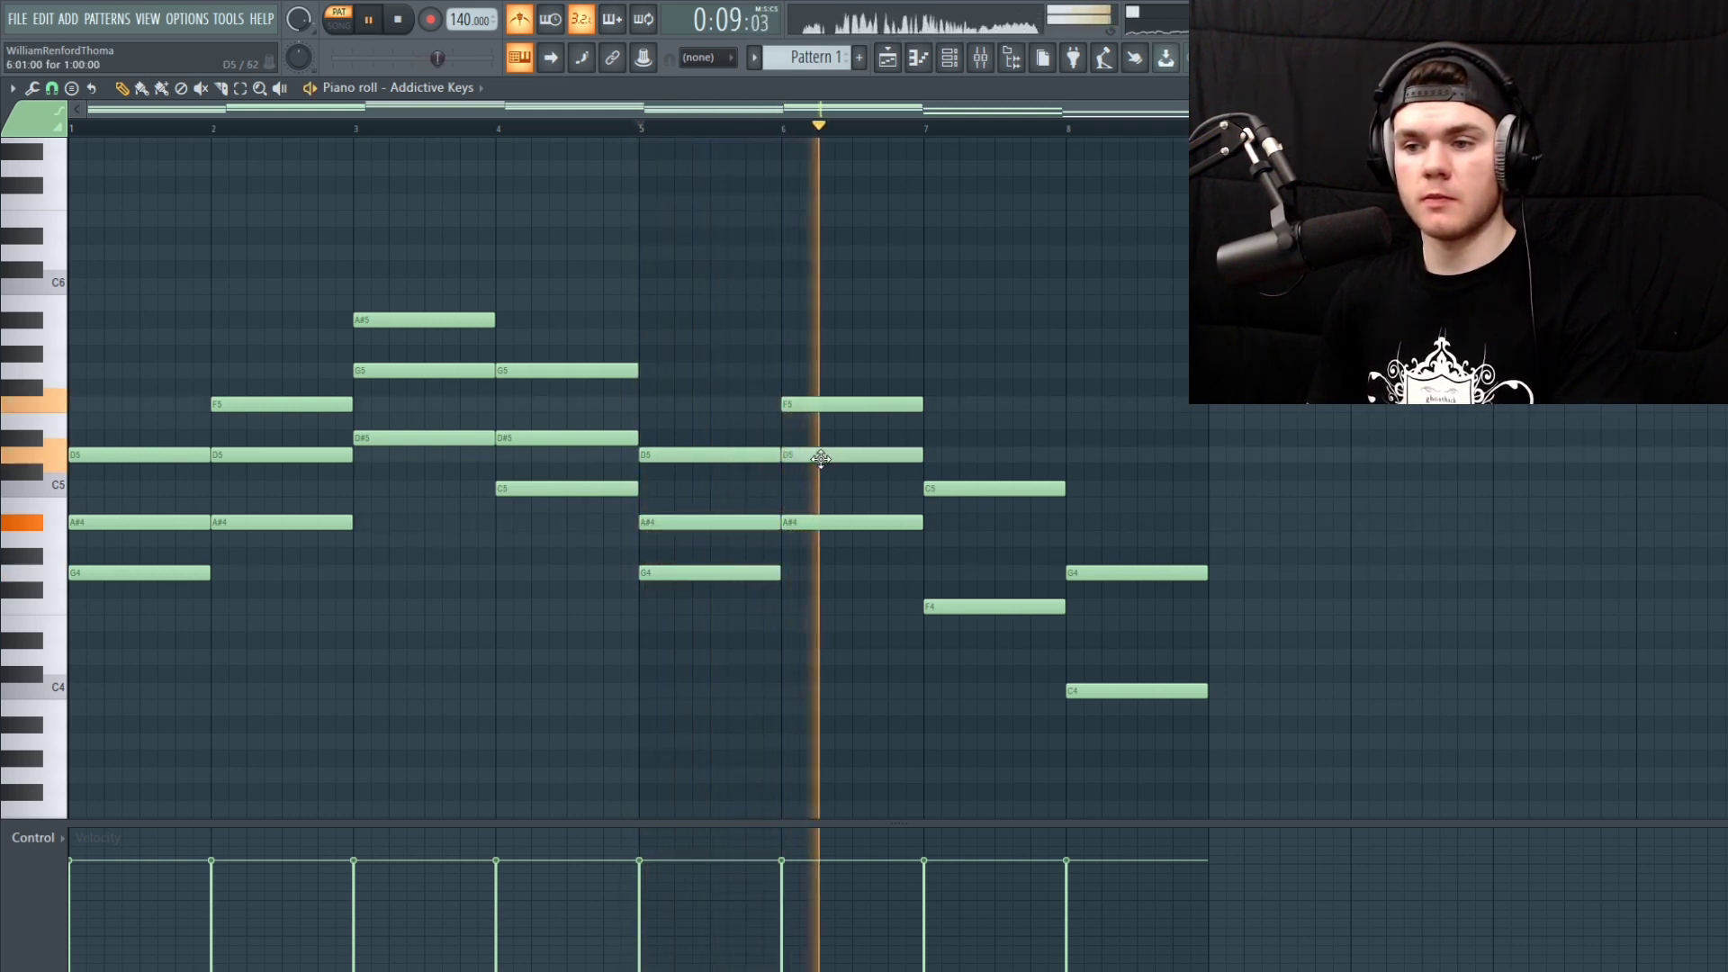
{"action": "key", "text": "space"}
Add a one-bar A4 between F4 and C5 in bar 7, and play from bar 7
{"action": "left_click", "coordinate": [938, 538]}
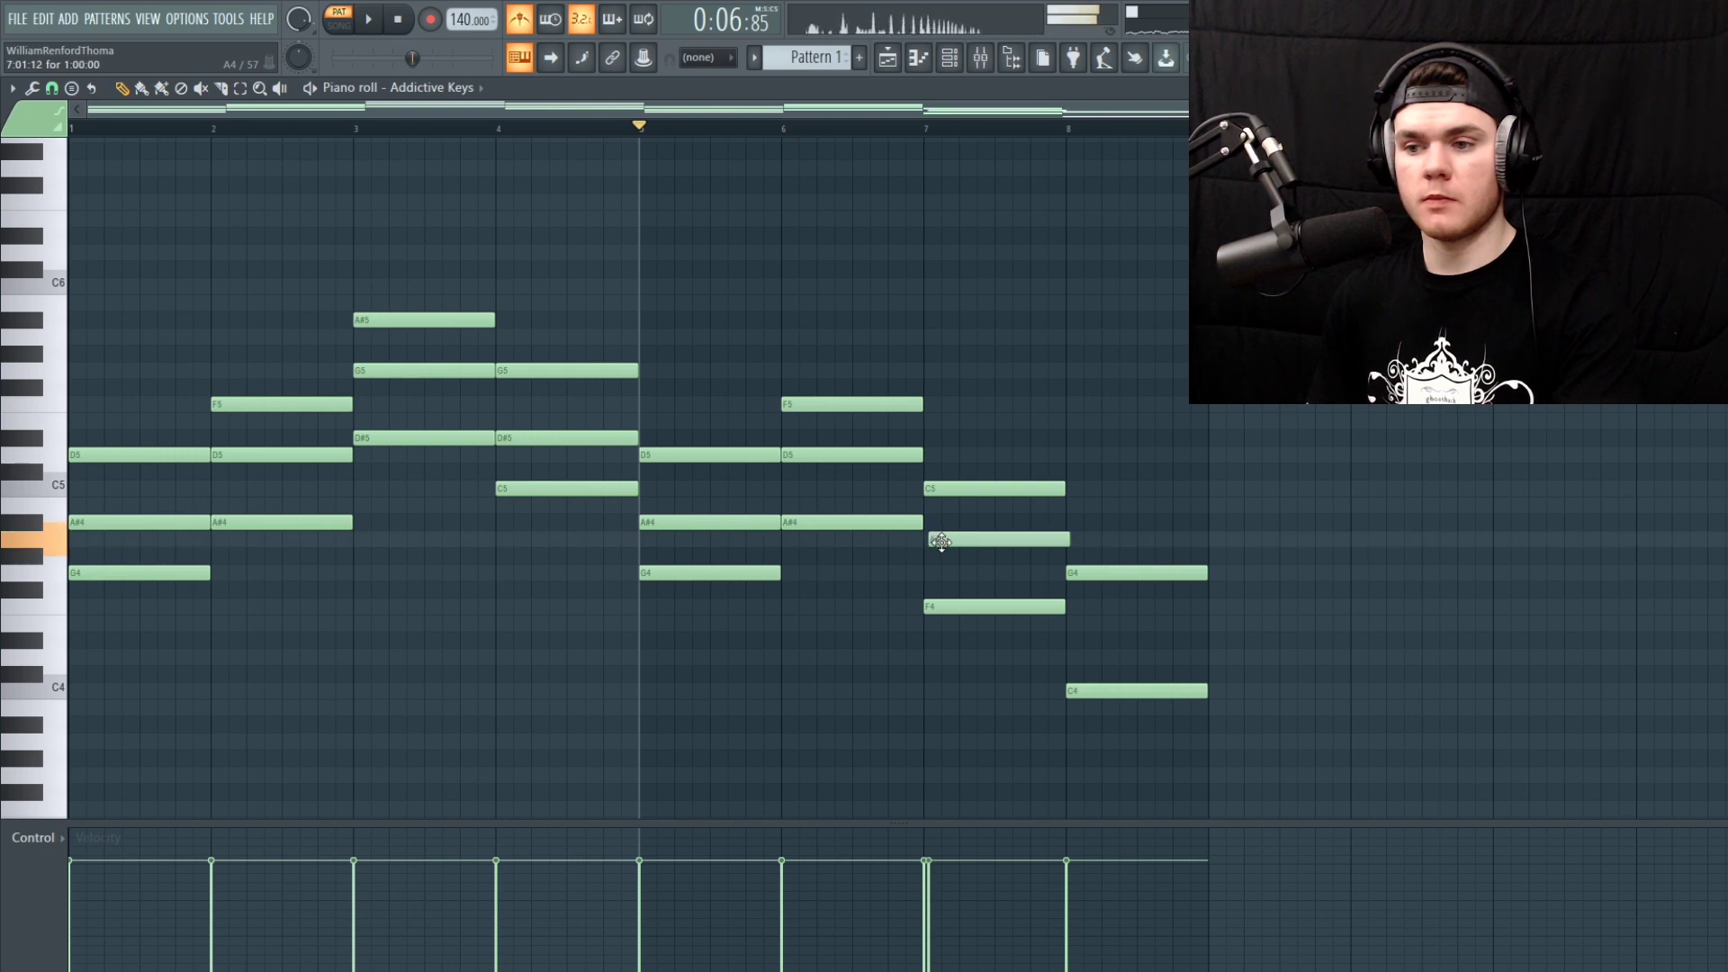
{"action": "left_click", "coordinate": [930, 129]}
{"action": "key", "text": "space"}
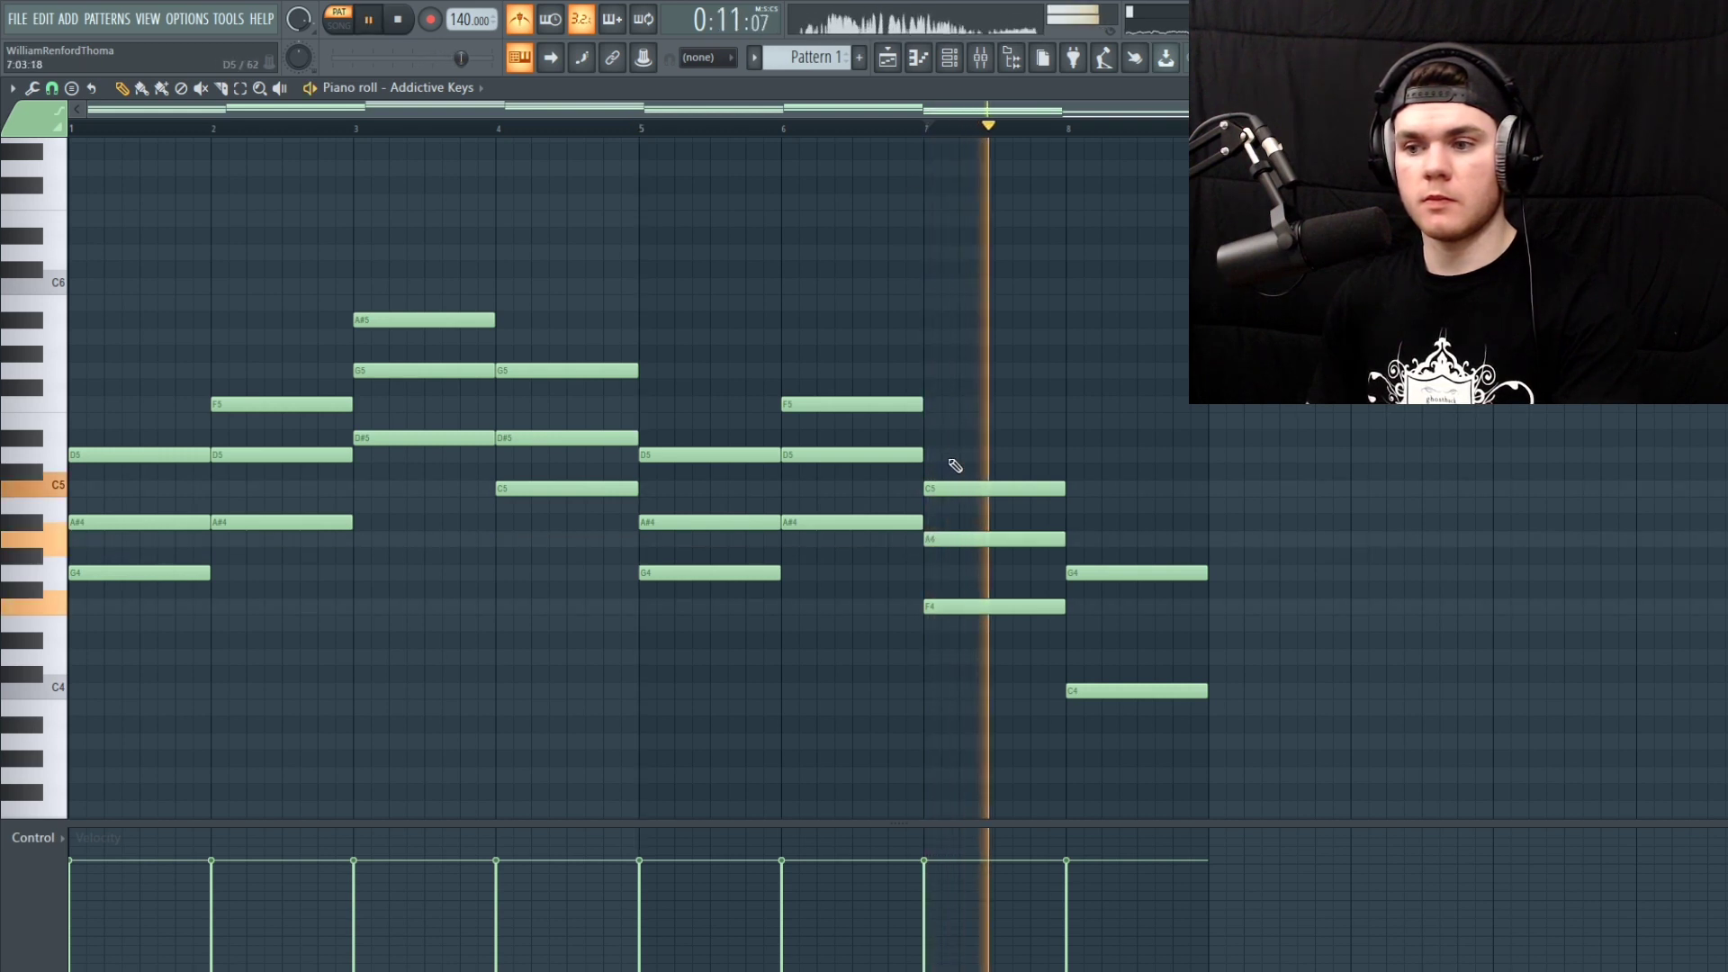
{"action": "key", "text": "space"}
Add a one-bar D#4 between C4 and G4 in bar 8, and play the chord
{"action": "left_click", "coordinate": [1087, 640]}
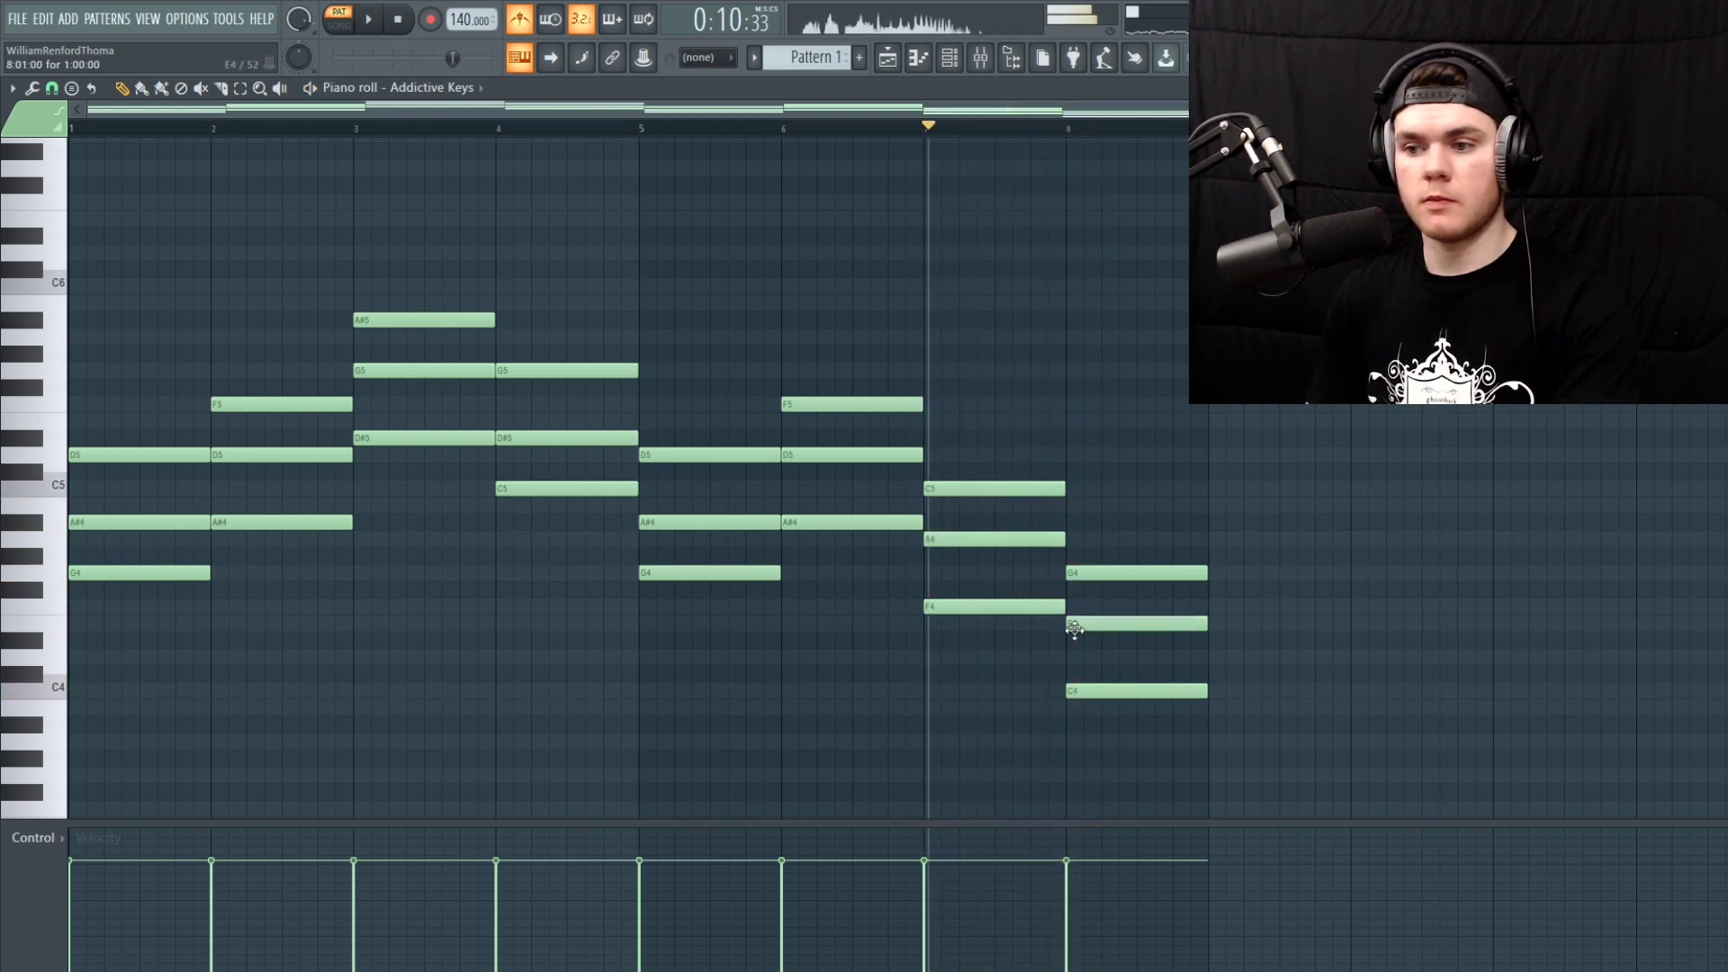
{"action": "key", "text": "space"}
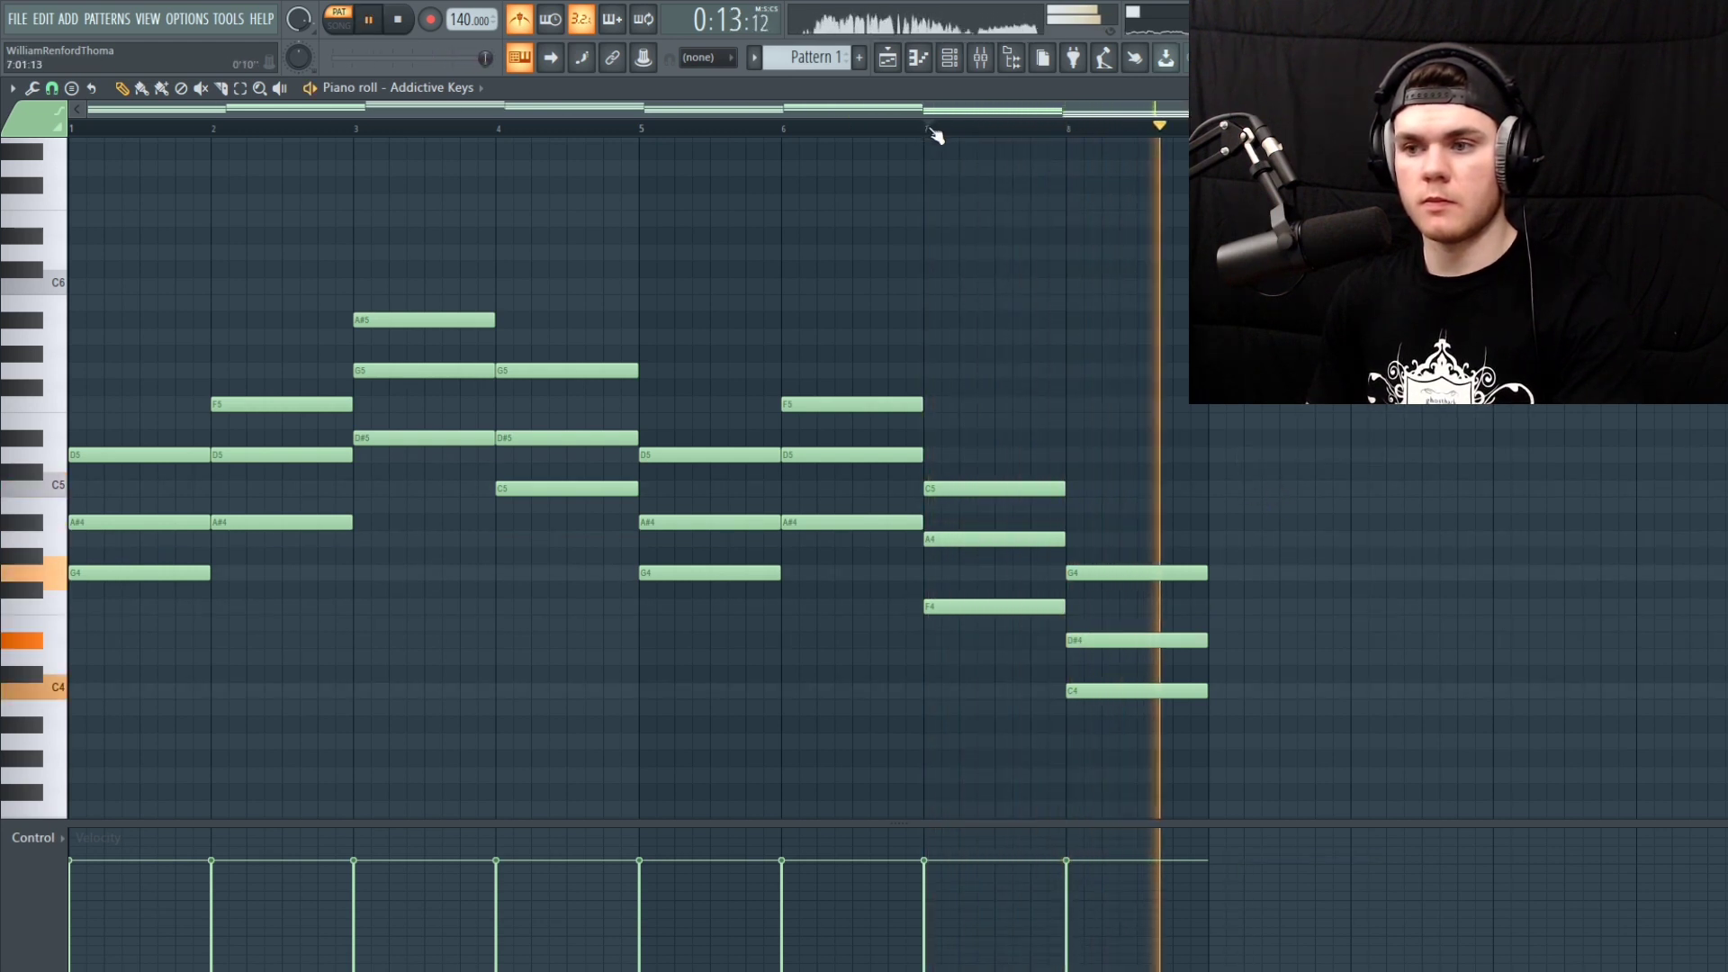
{"action": "key", "text": "space"}
Play the second half of the progression from bar 5
{"action": "left_click", "coordinate": [644, 131]}
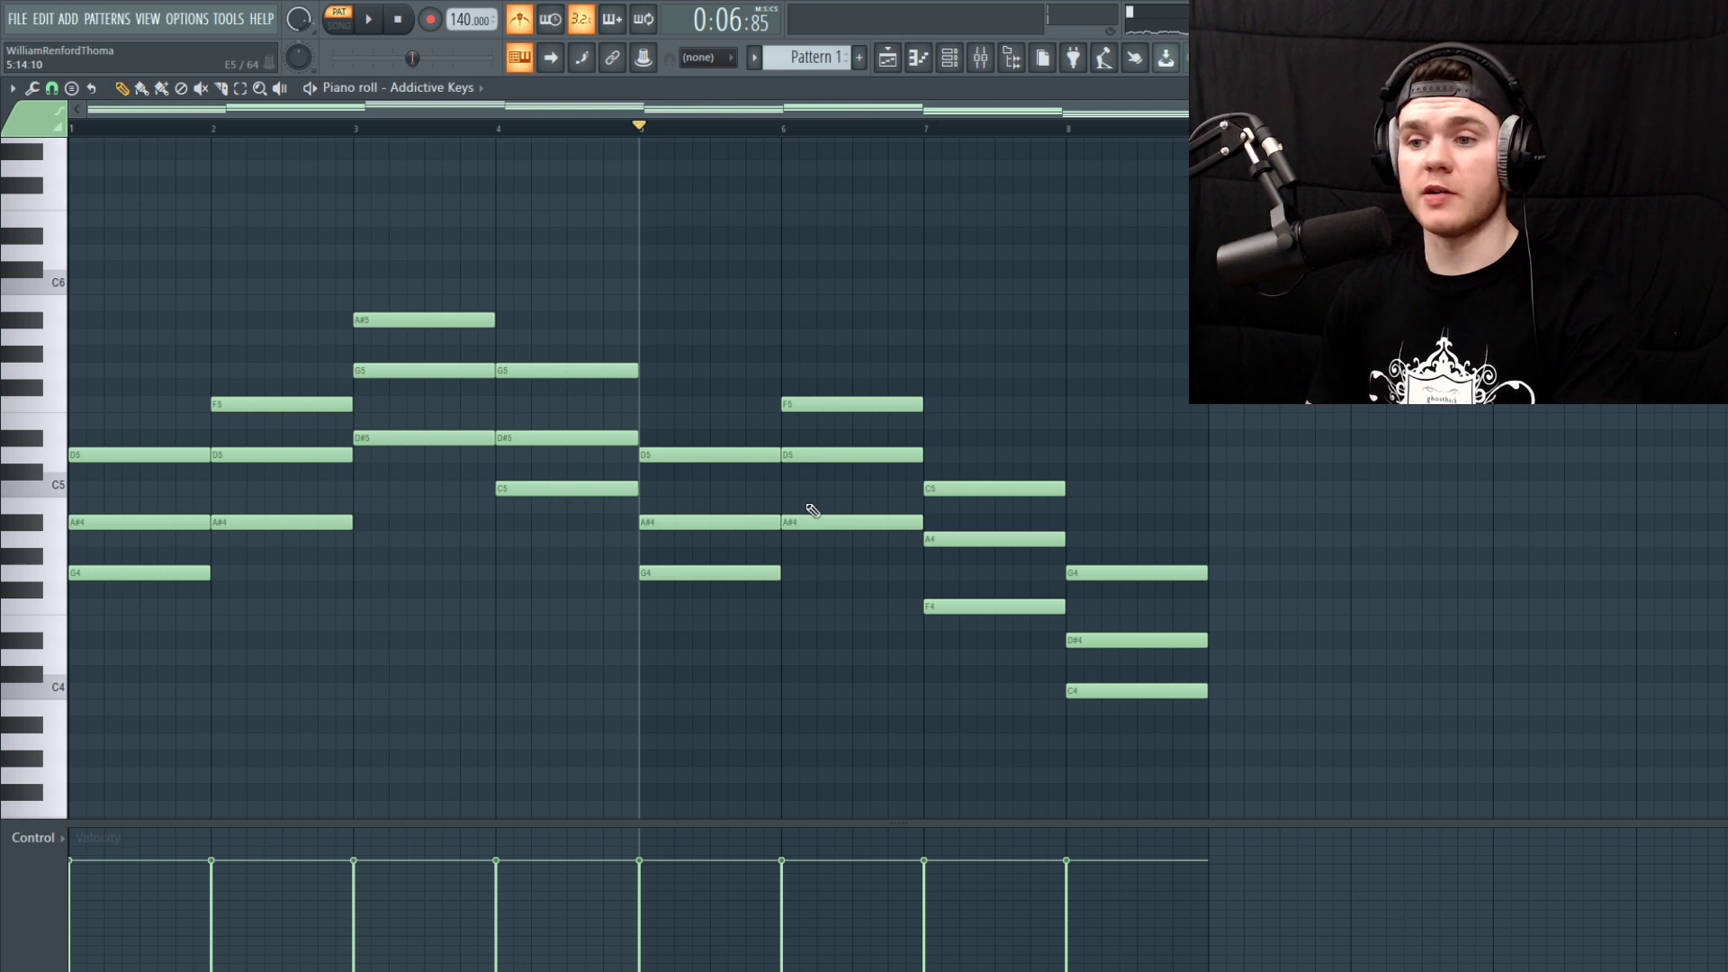
{"action": "key", "text": "space"}
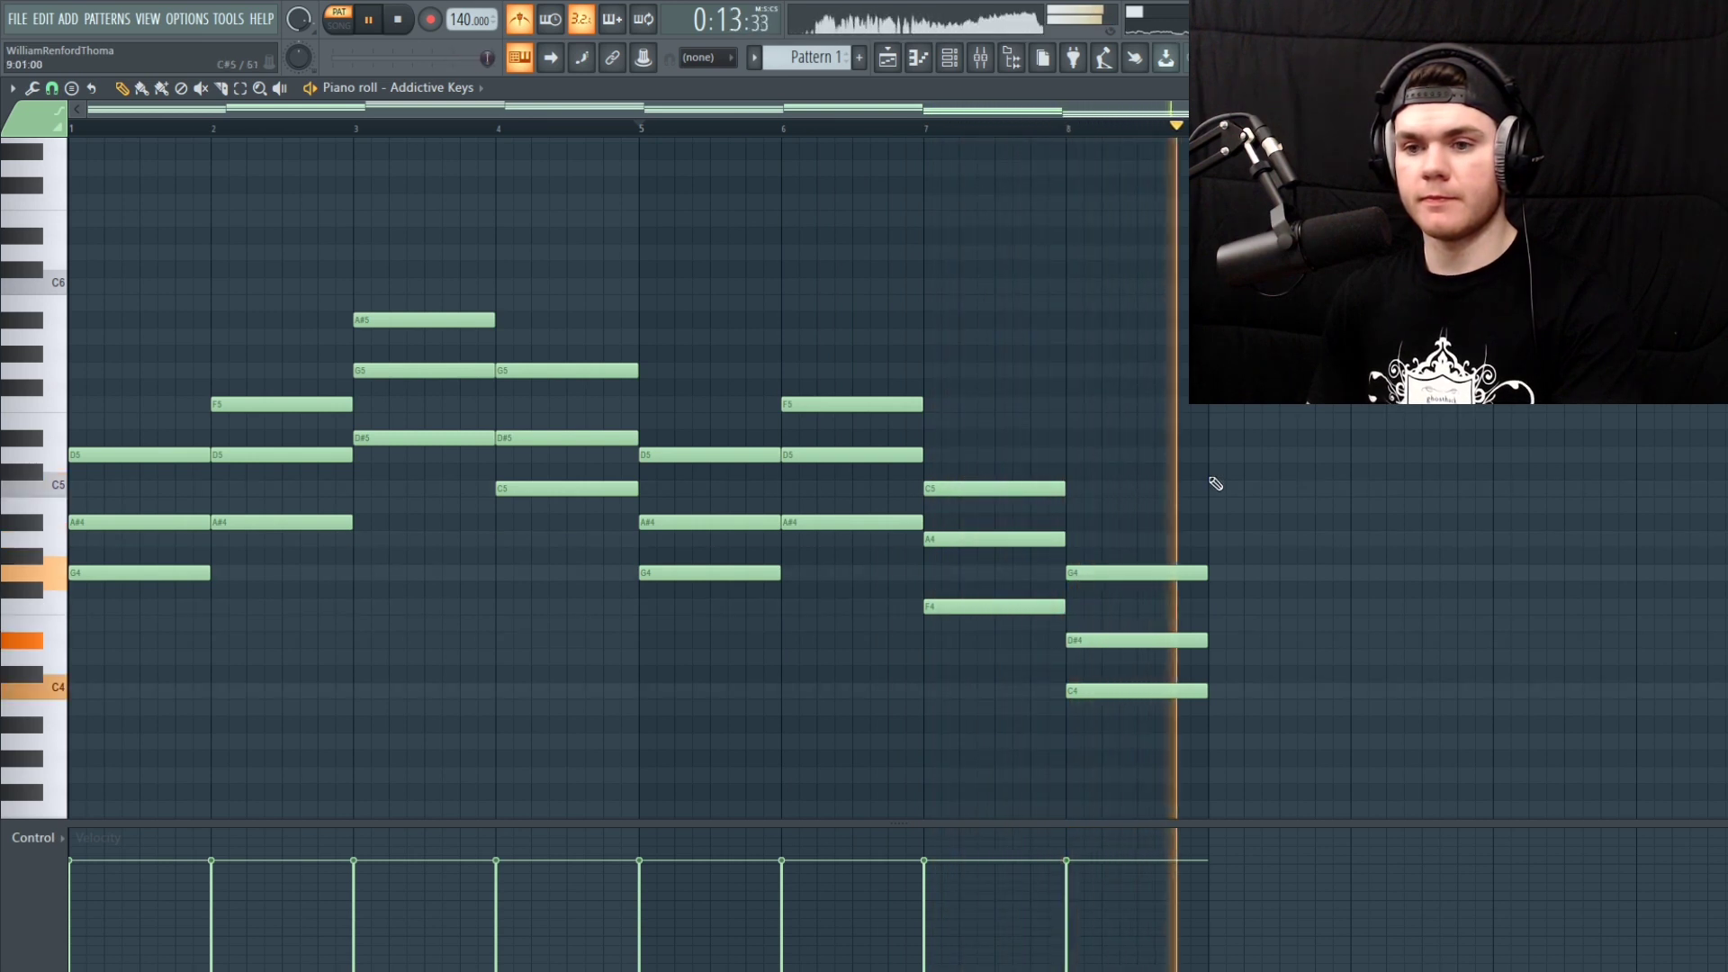
{"action": "key", "text": "space"}
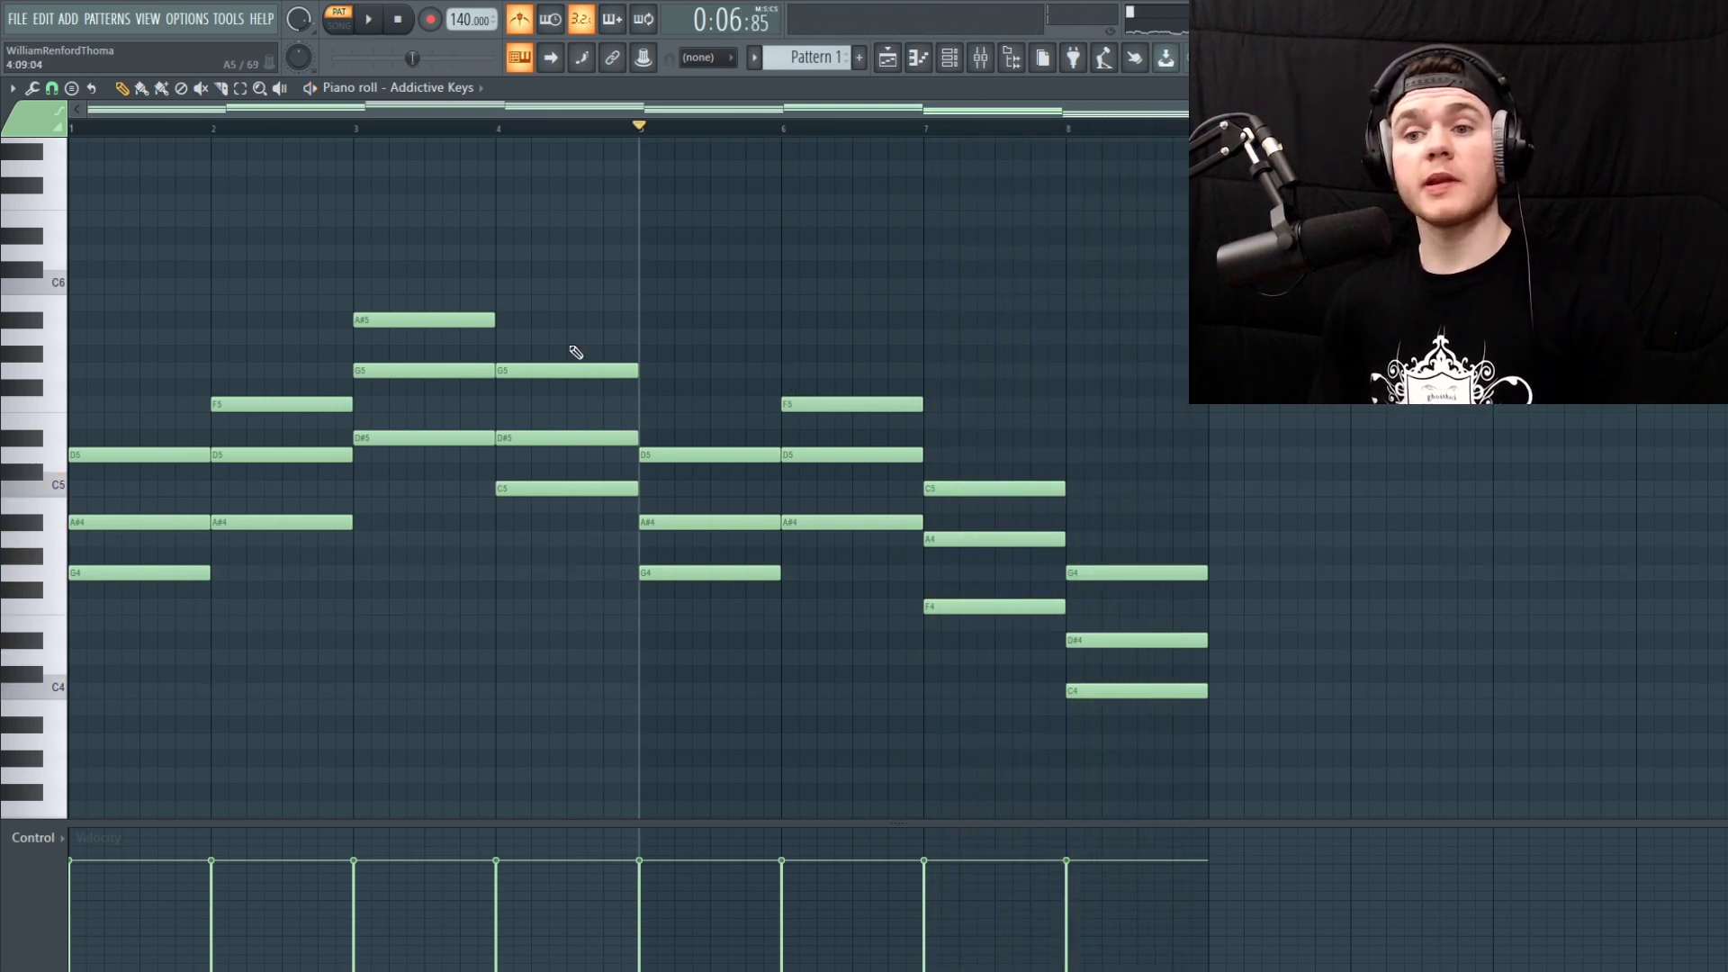
Duplicate the eight root notes one octave higher, starting with G5 in bar 1
{"action": "left_click_drag", "start_coordinate": [192, 132], "coordinate": [4, 138]}
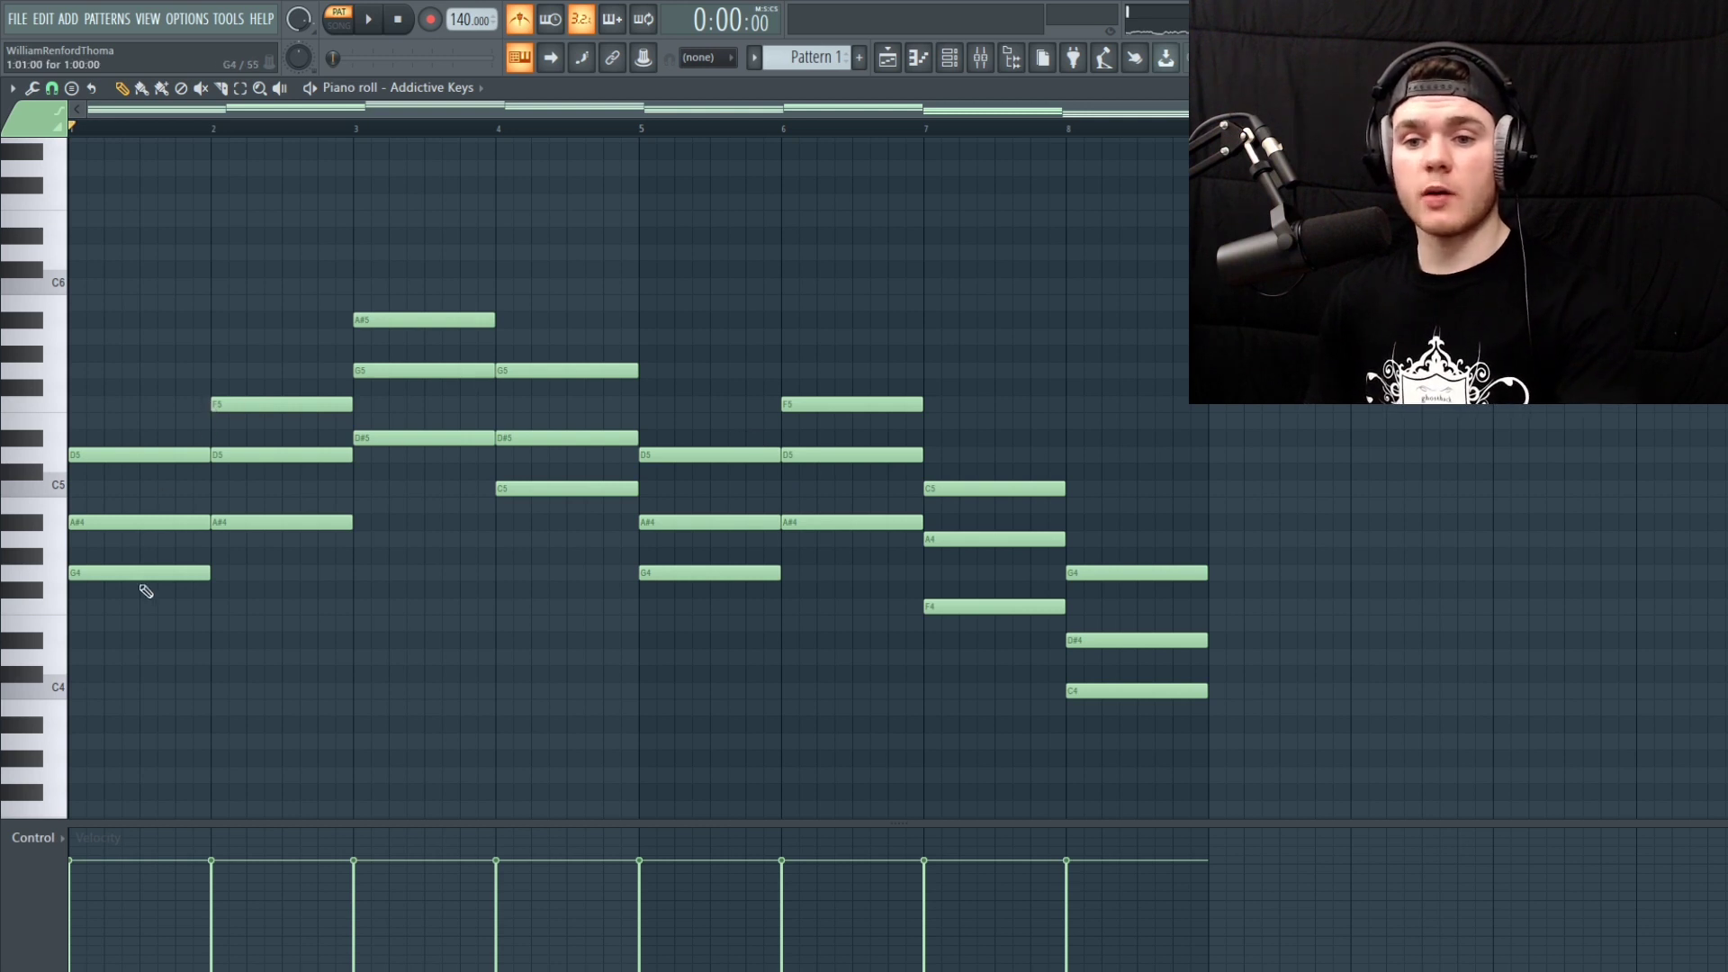
{"action": "left_click", "coordinate": [126, 573]}
{"action": "left_click", "coordinate": [279, 523], "text": "shift"}
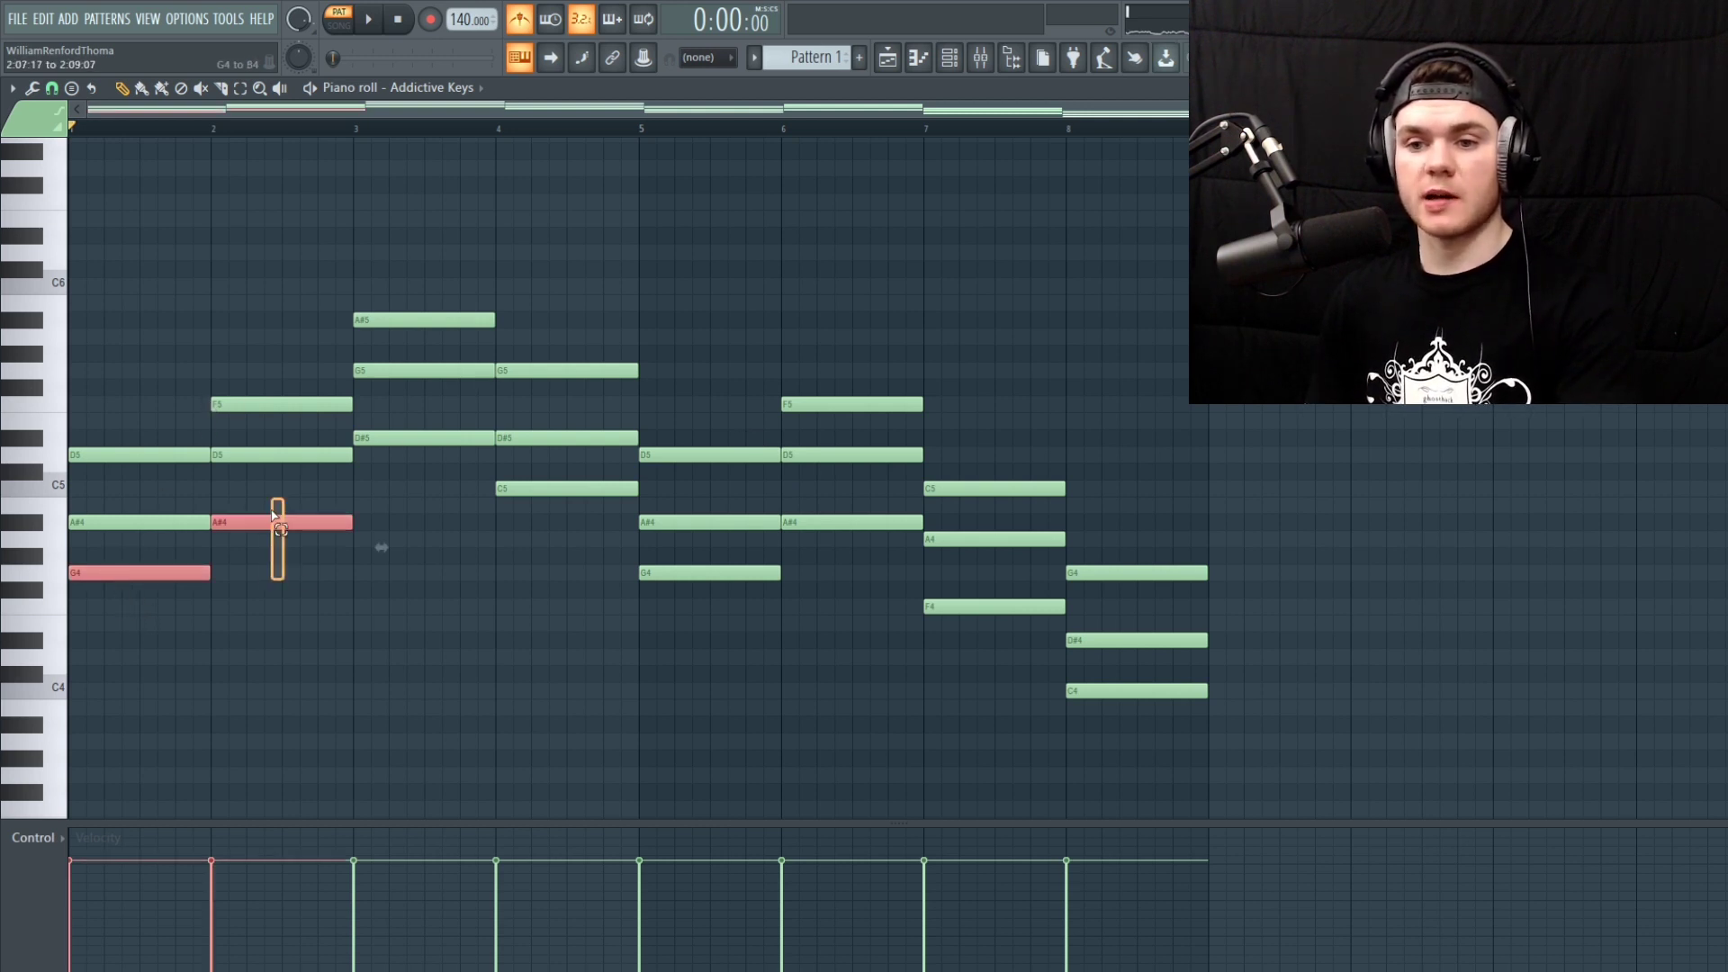
{"action": "left_click", "coordinate": [423, 438], "text": "shift"}
{"action": "left_click", "coordinate": [536, 488], "text": "shift"}
{"action": "left_click", "coordinate": [706, 574], "text": "shift"}
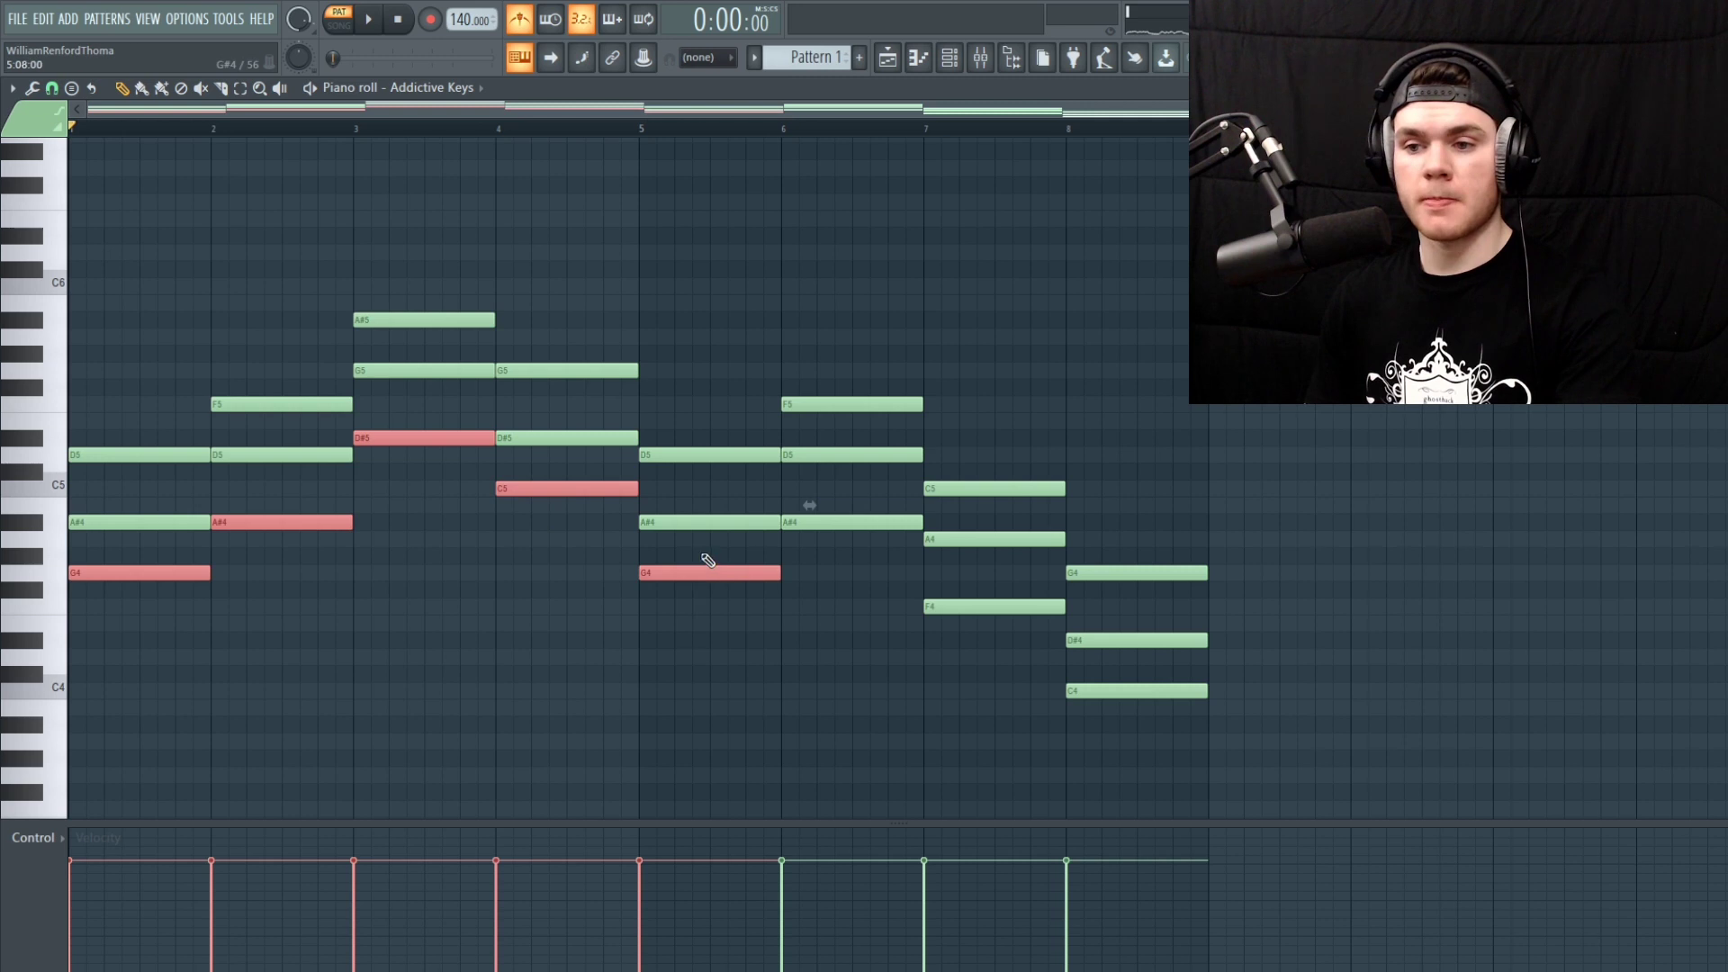
{"action": "left_click", "coordinate": [841, 524], "text": "shift"}
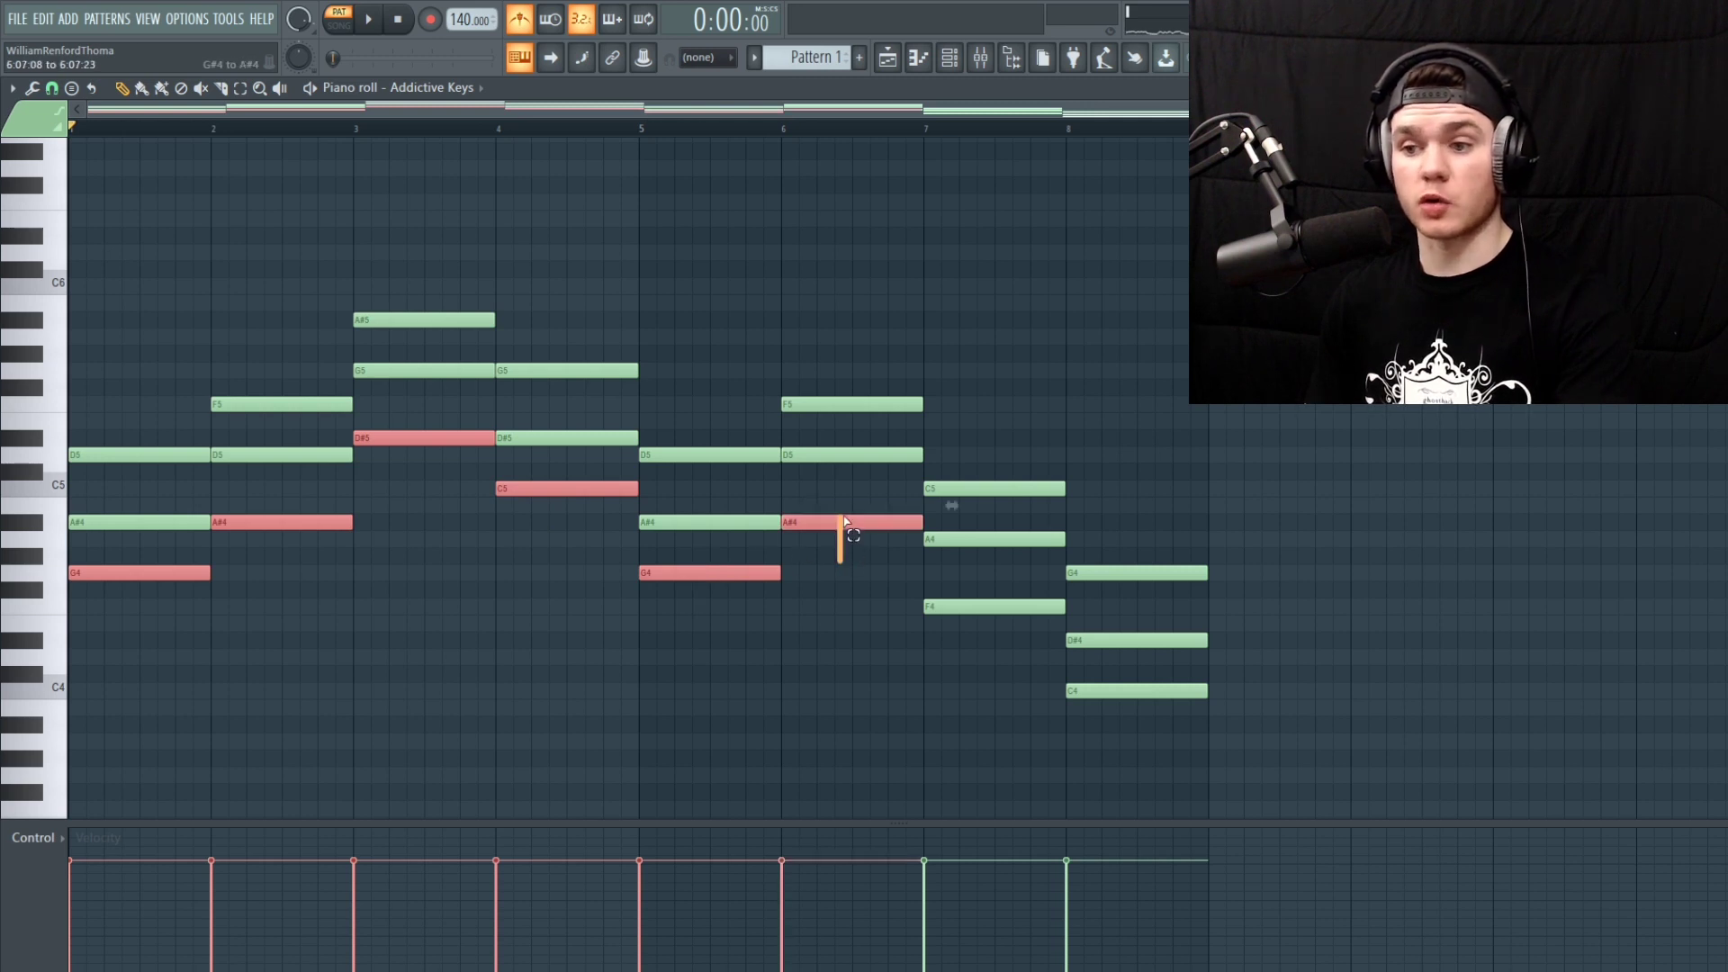
{"action": "left_click", "coordinate": [970, 607], "text": "shift"}
{"action": "left_click", "coordinate": [1109, 691], "text": "shift"}
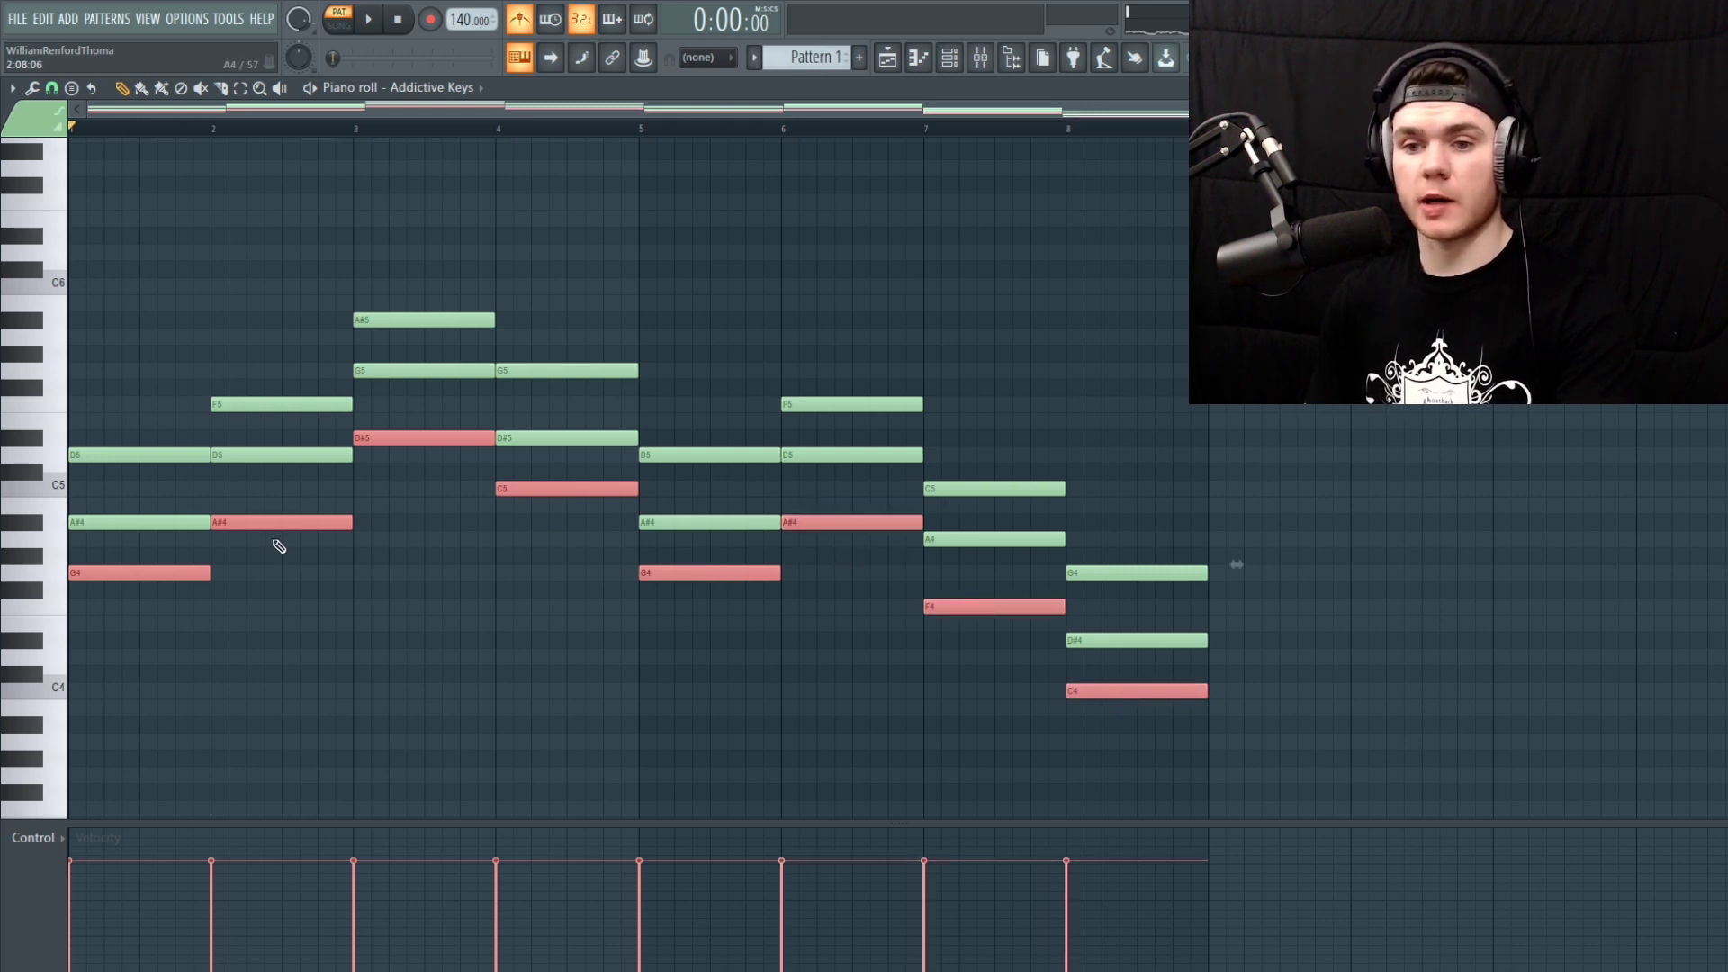
{"action": "left_click_drag", "start_coordinate": [117, 580], "coordinate": [109, 373]}
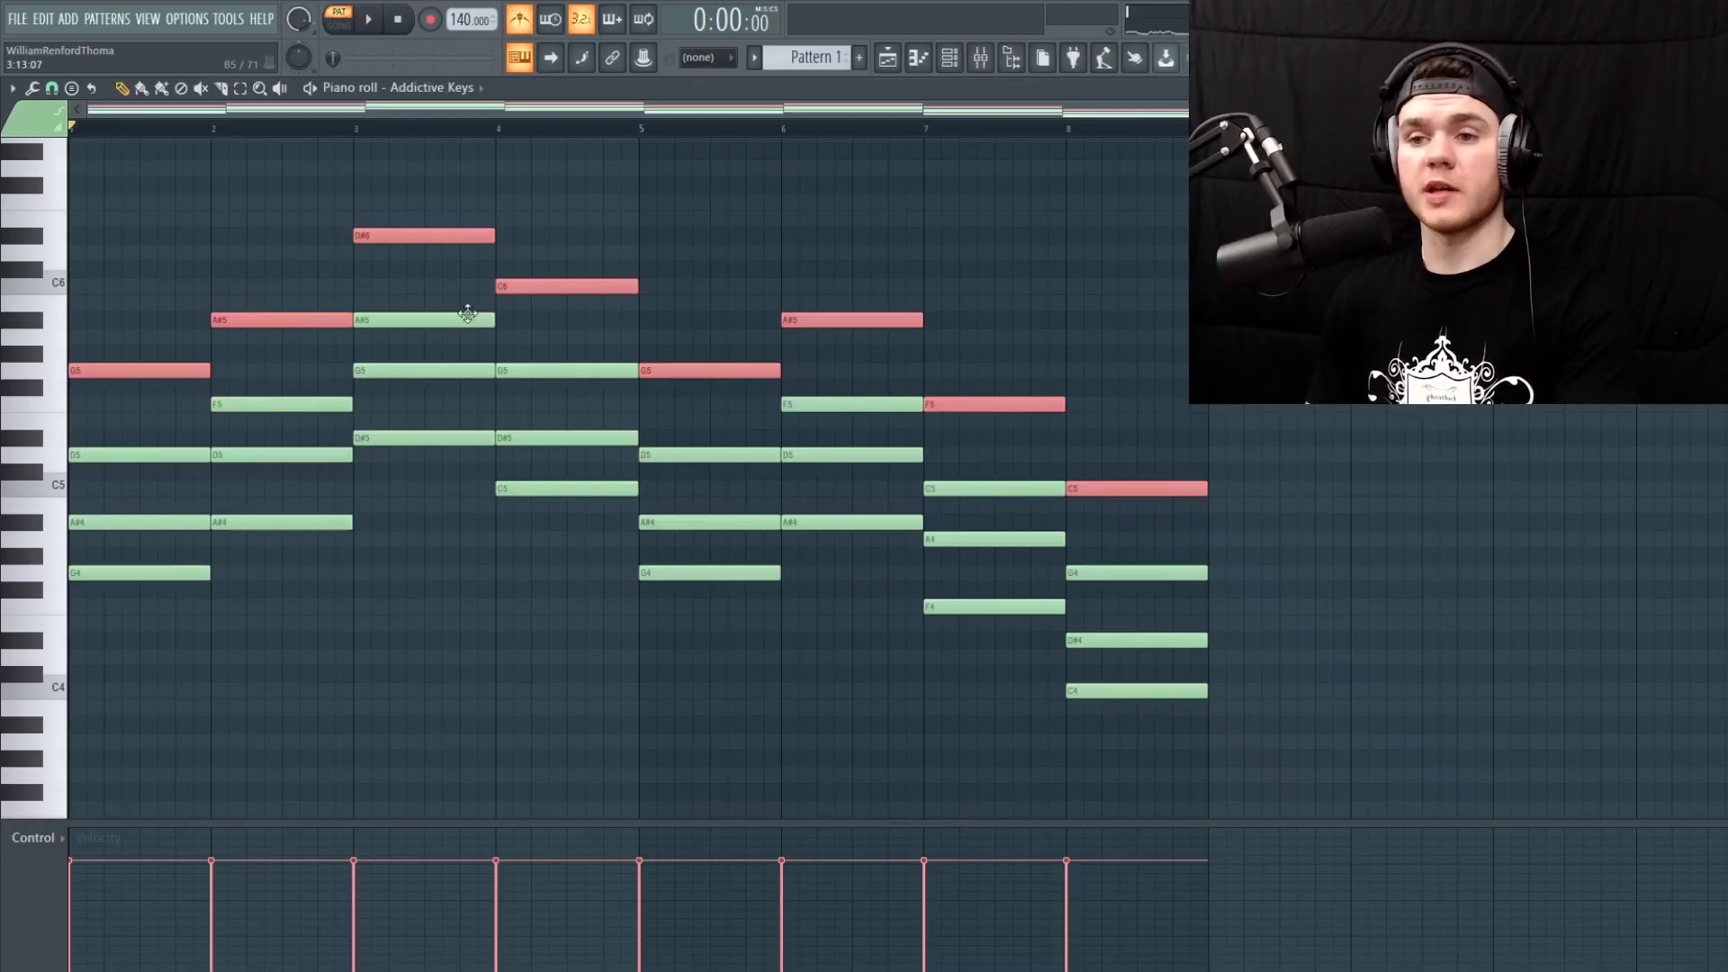
Play the full progression from bar 1 with the added octave notes
{"action": "key", "text": "space"}
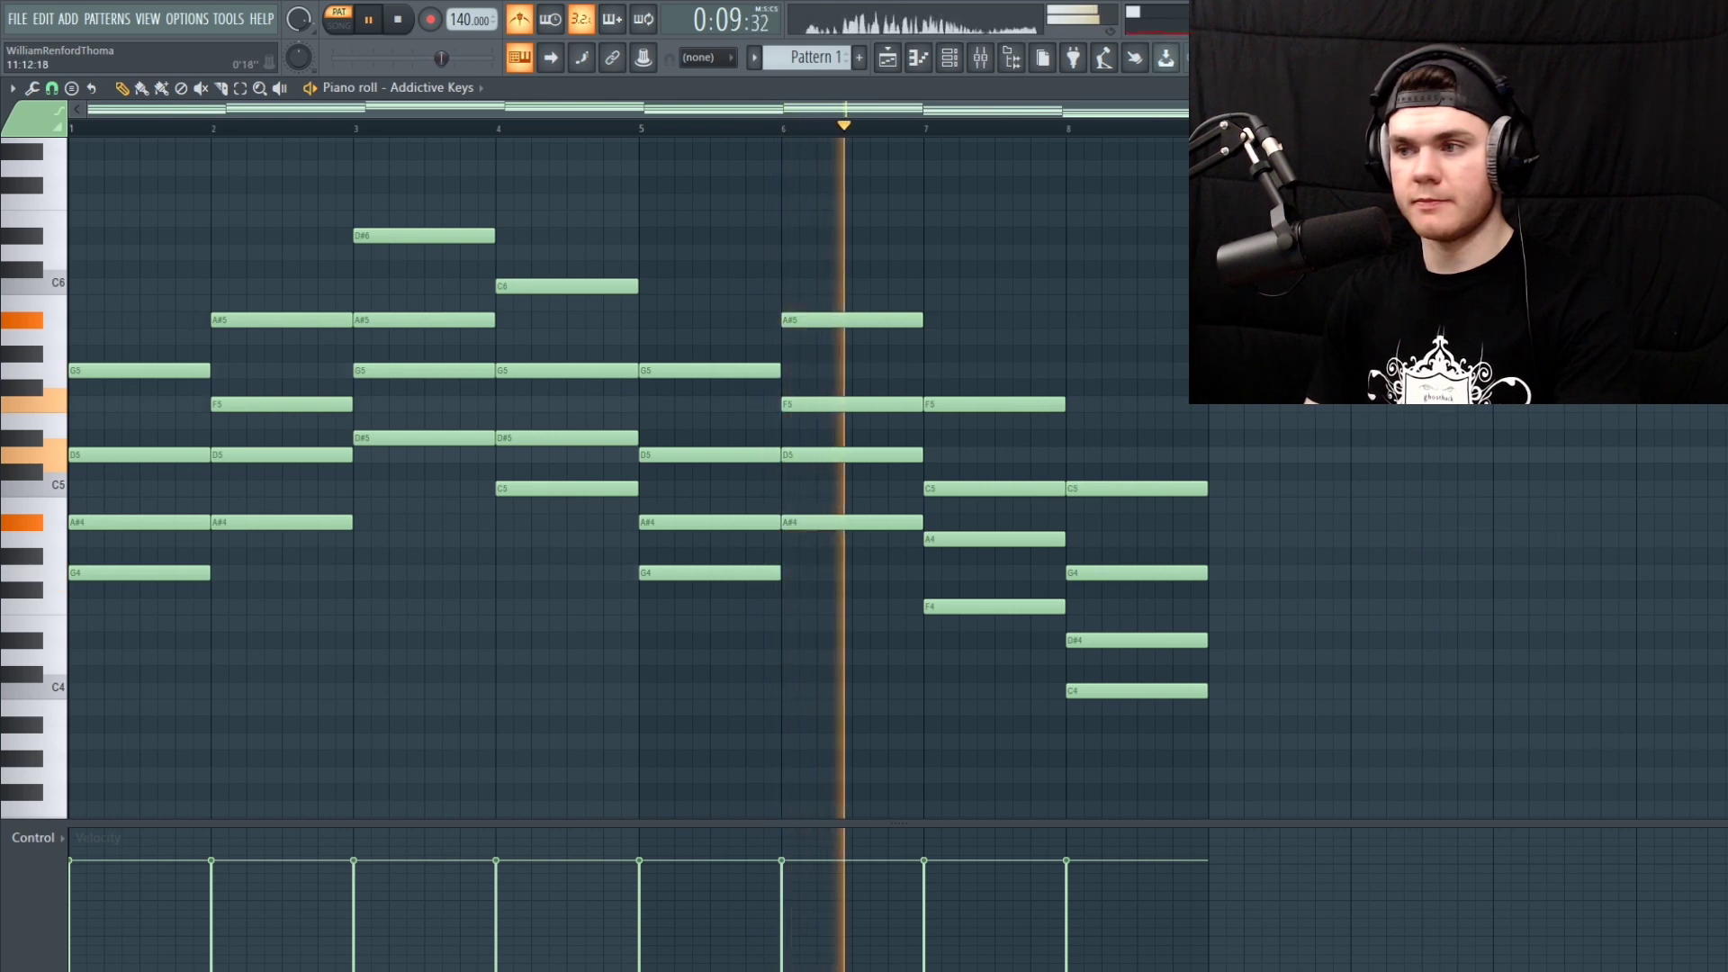
{"action": "left_click_drag", "start_coordinate": [1687, 109], "coordinate": [1723, 108]}
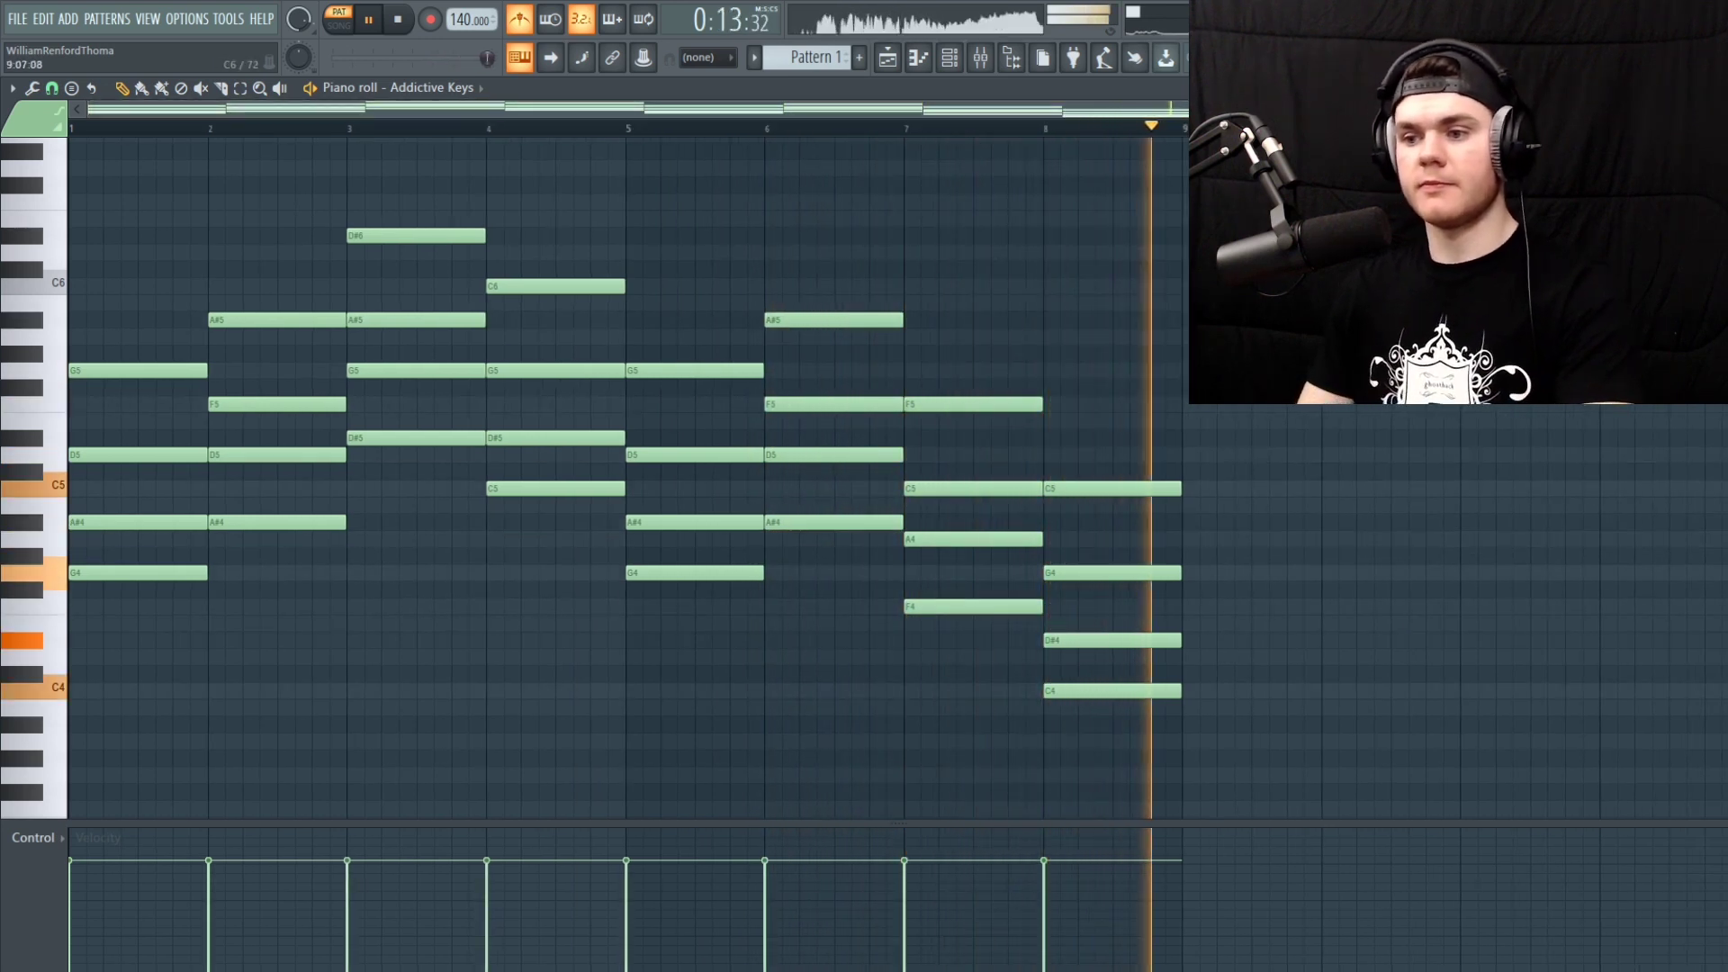
{"action": "key", "text": "space"}
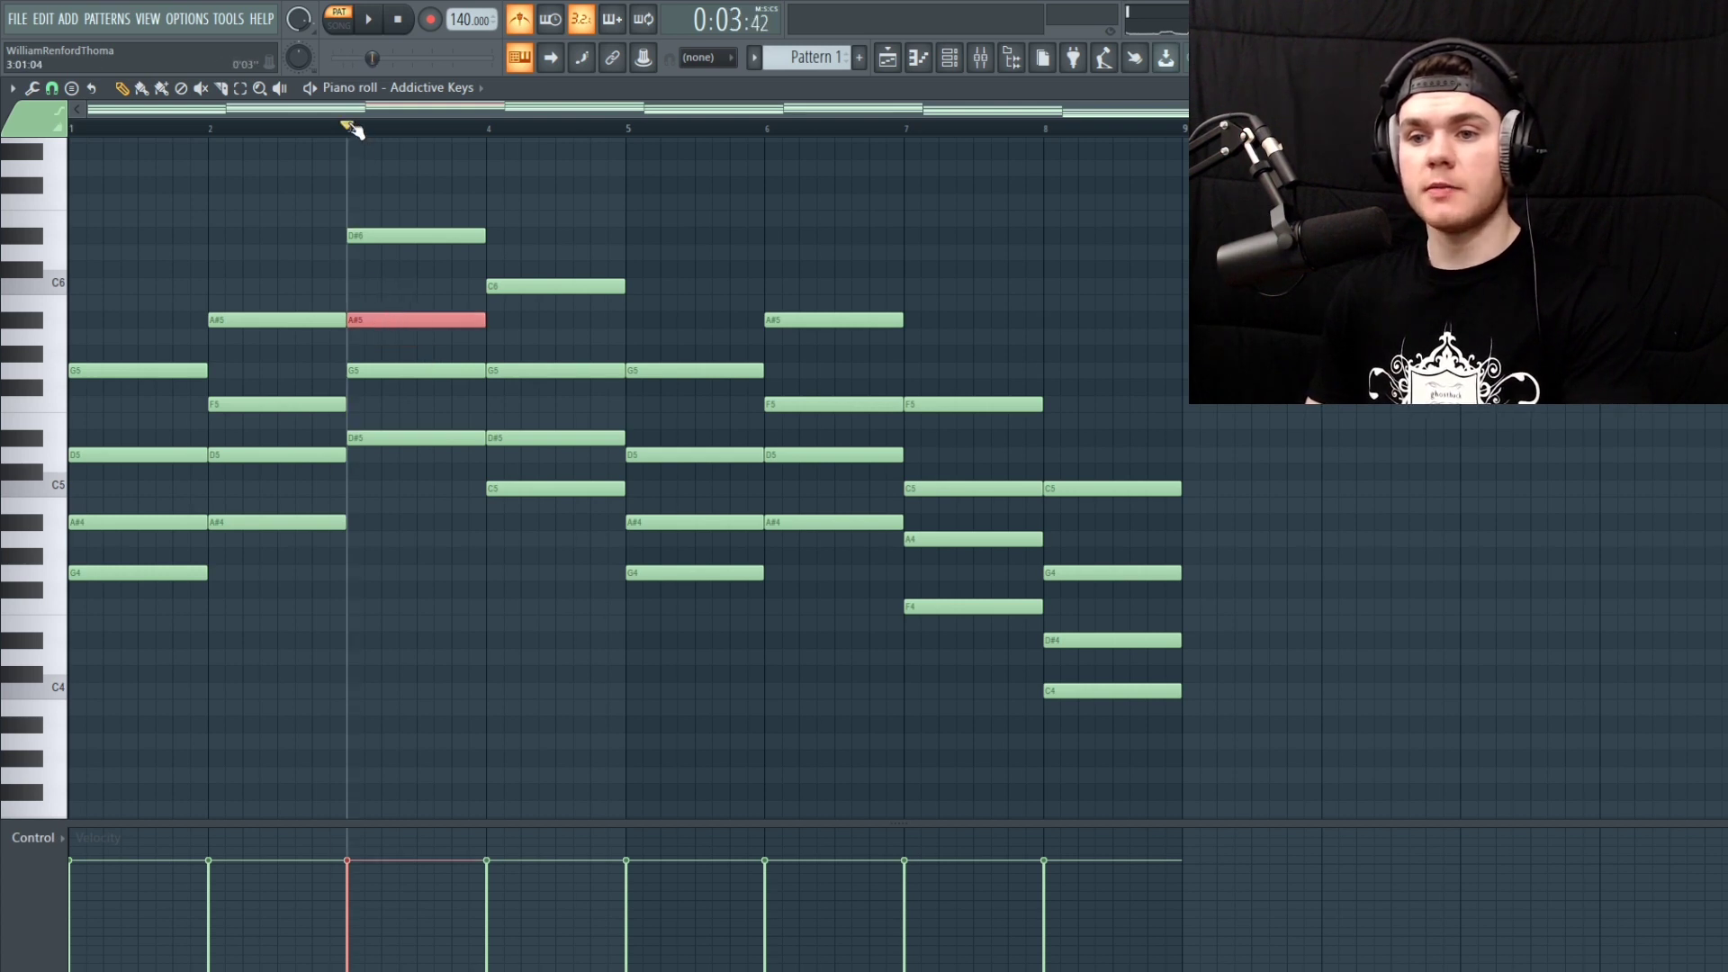
Play bar 3, lower its A#5 by one octave to A#4, and play the revised progression
{"action": "key", "text": "space"}
{"action": "key", "text": "space"}
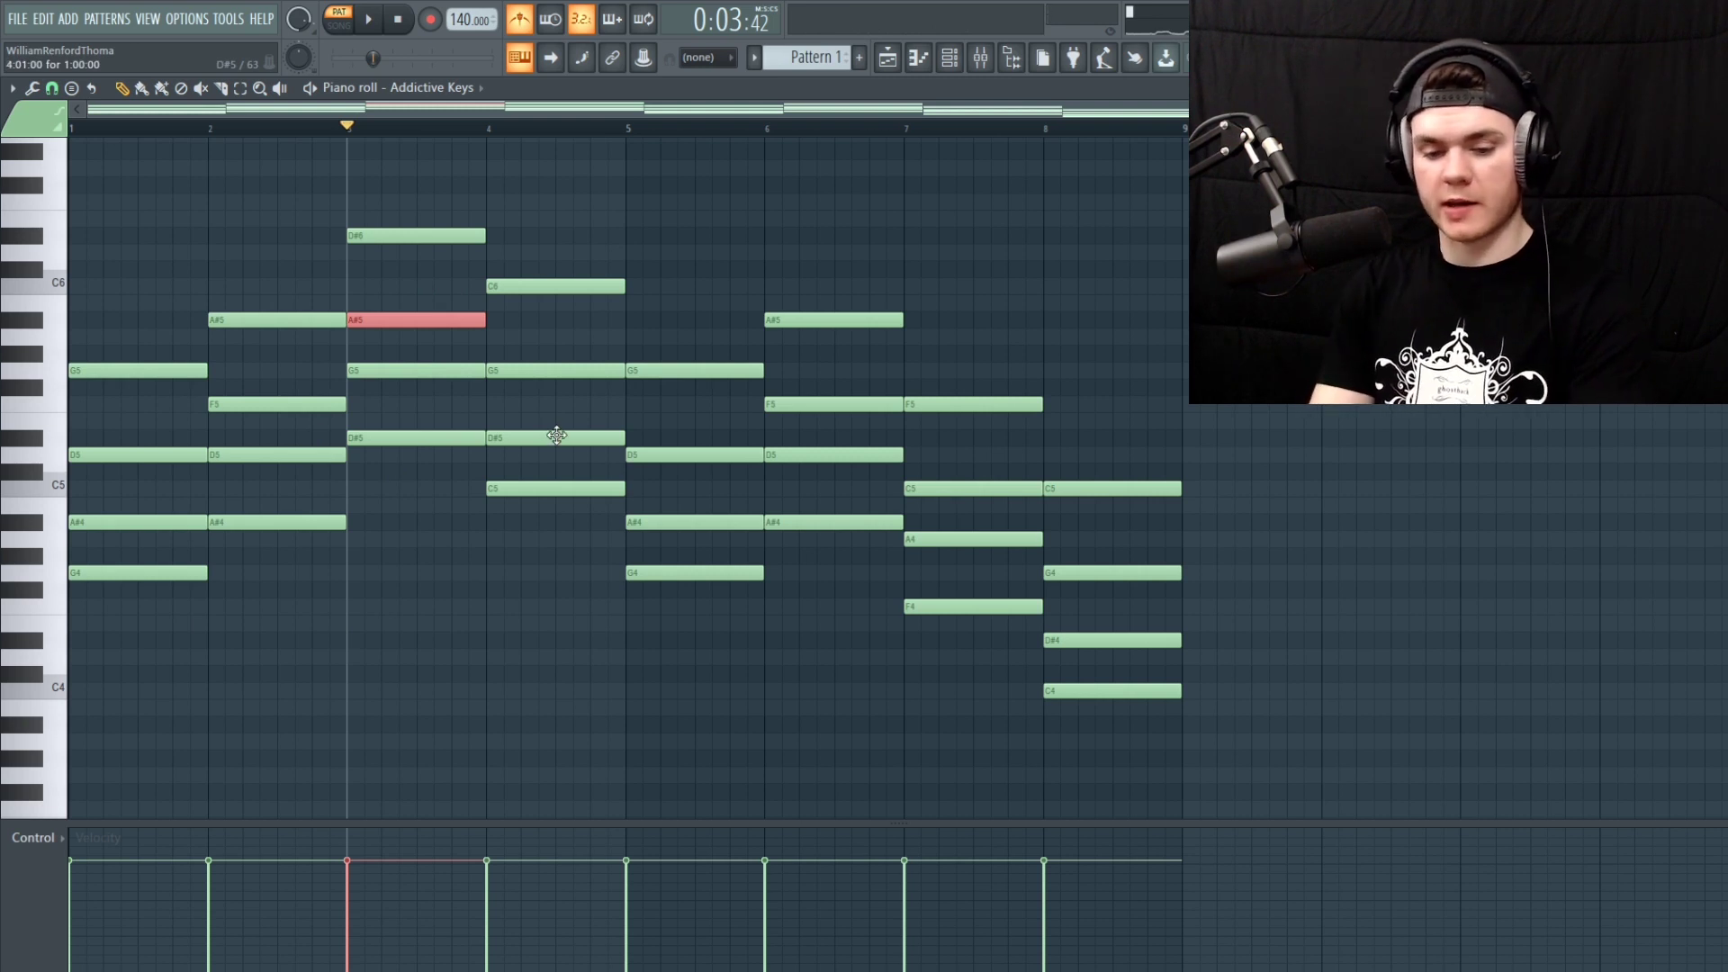
{"action": "key", "text": "ctrl+Down"}
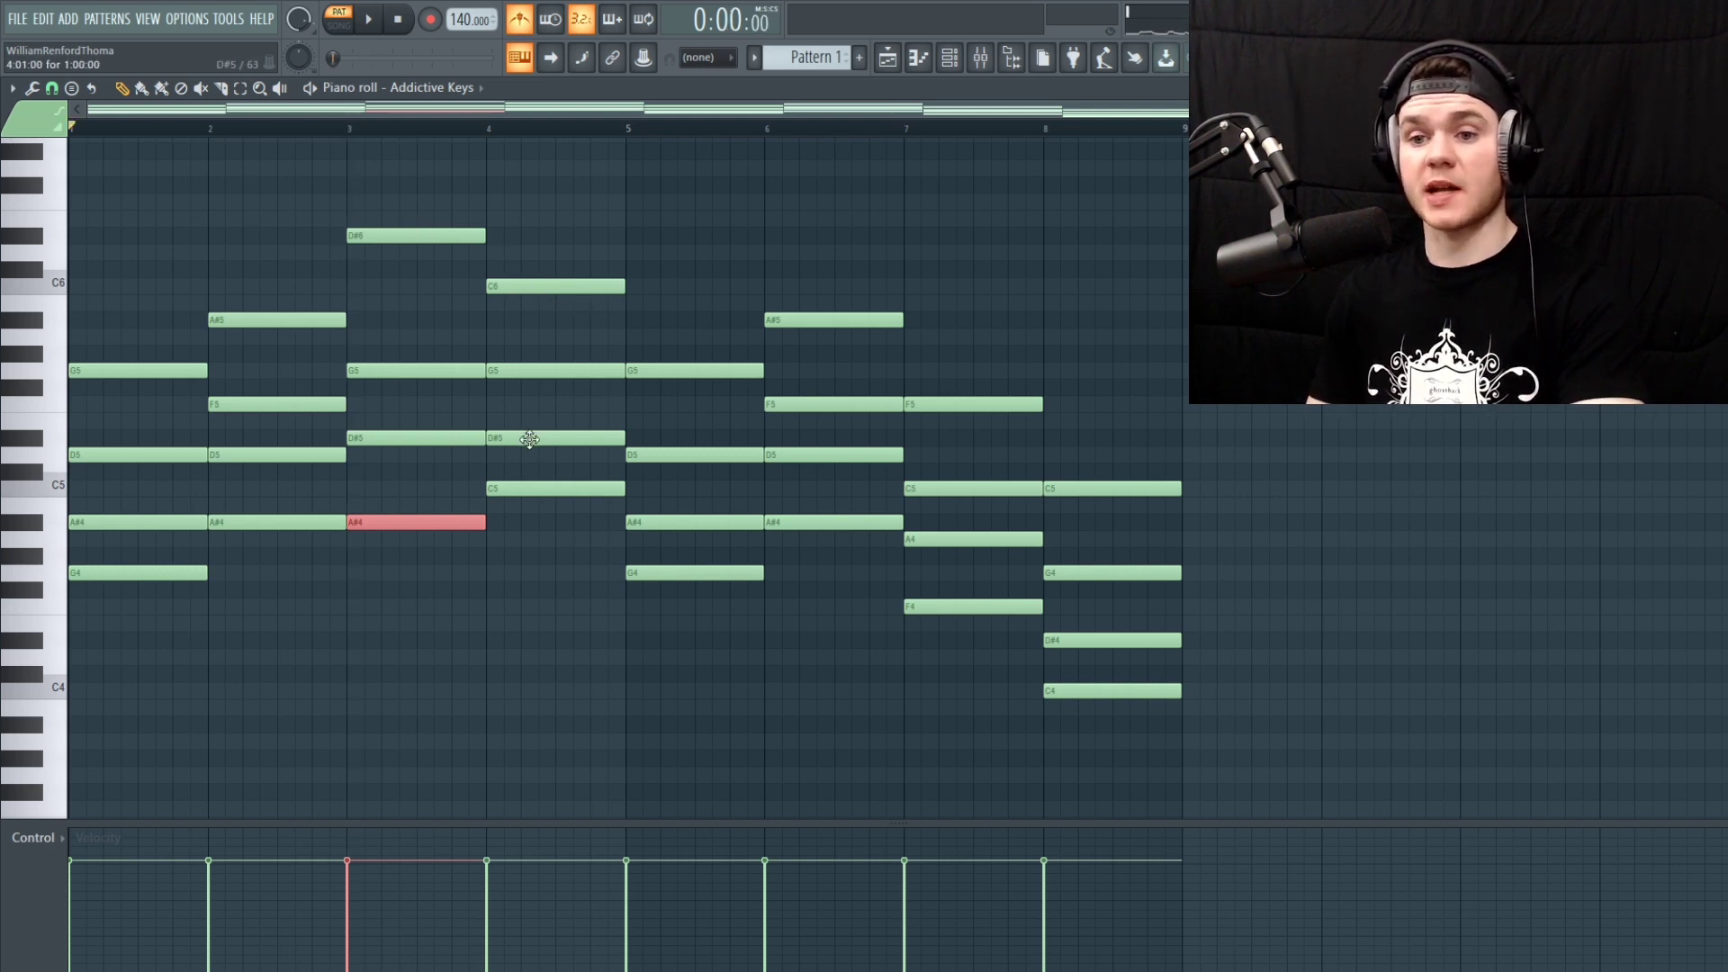
{"action": "key", "text": "space"}
{"action": "left_click", "coordinate": [568, 676]}
{"action": "right_click", "coordinate": [596, 677]}
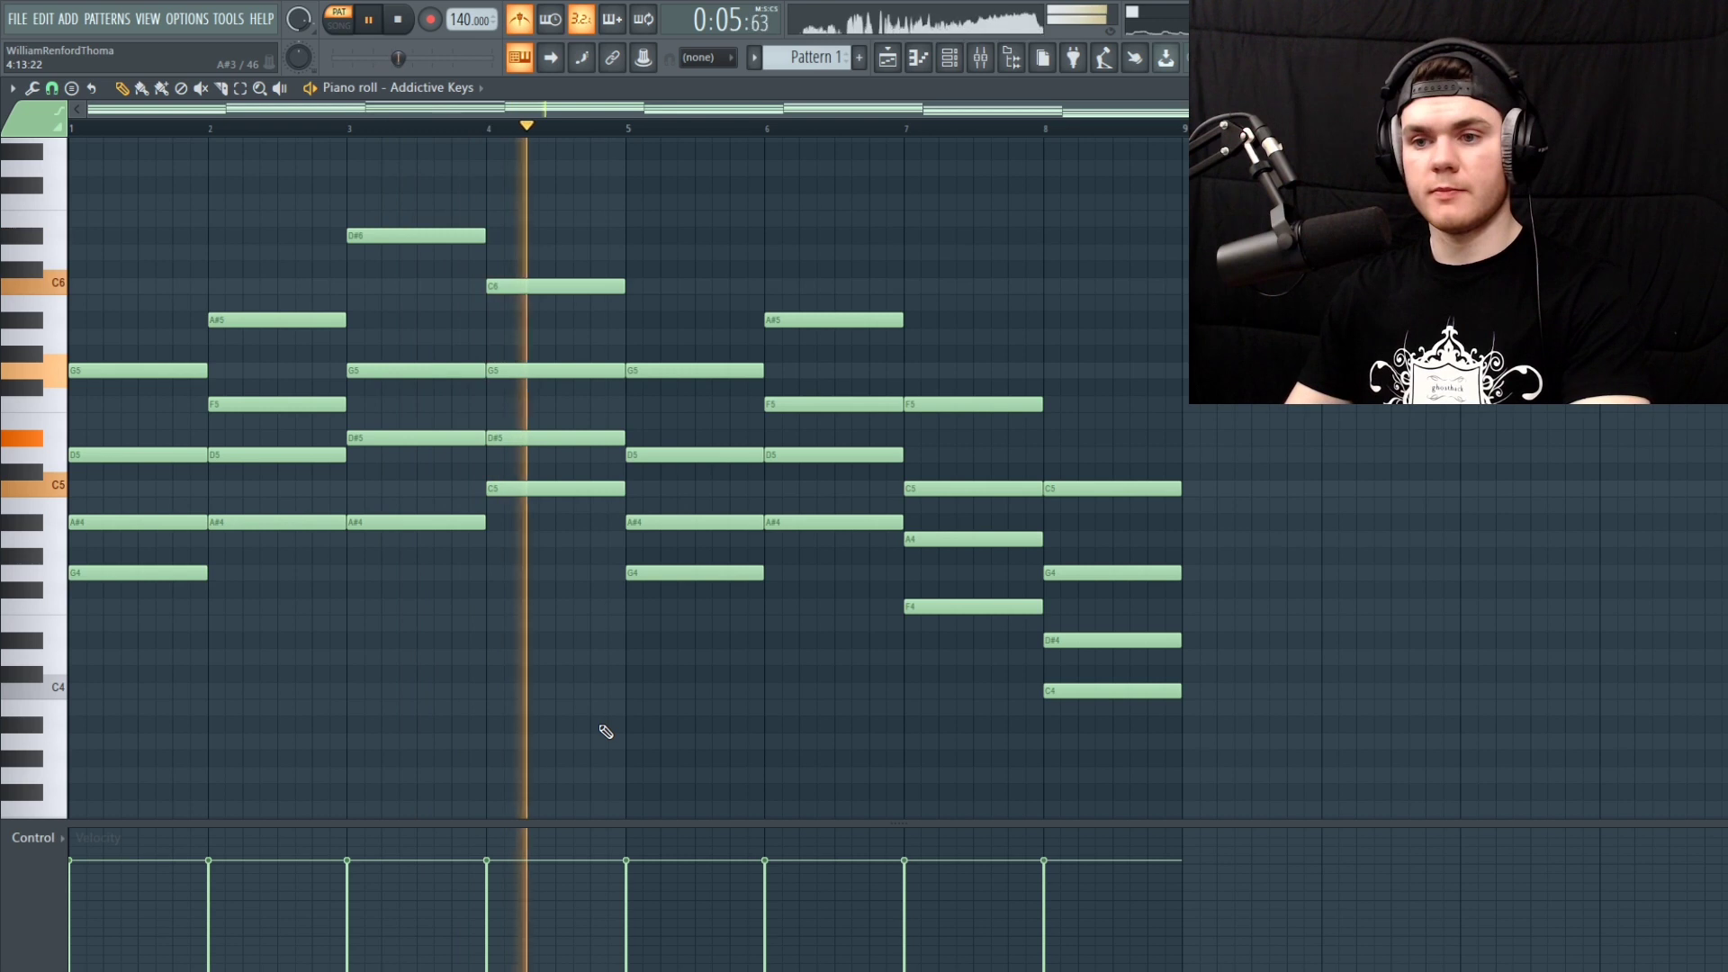
{"action": "key", "text": "space"}
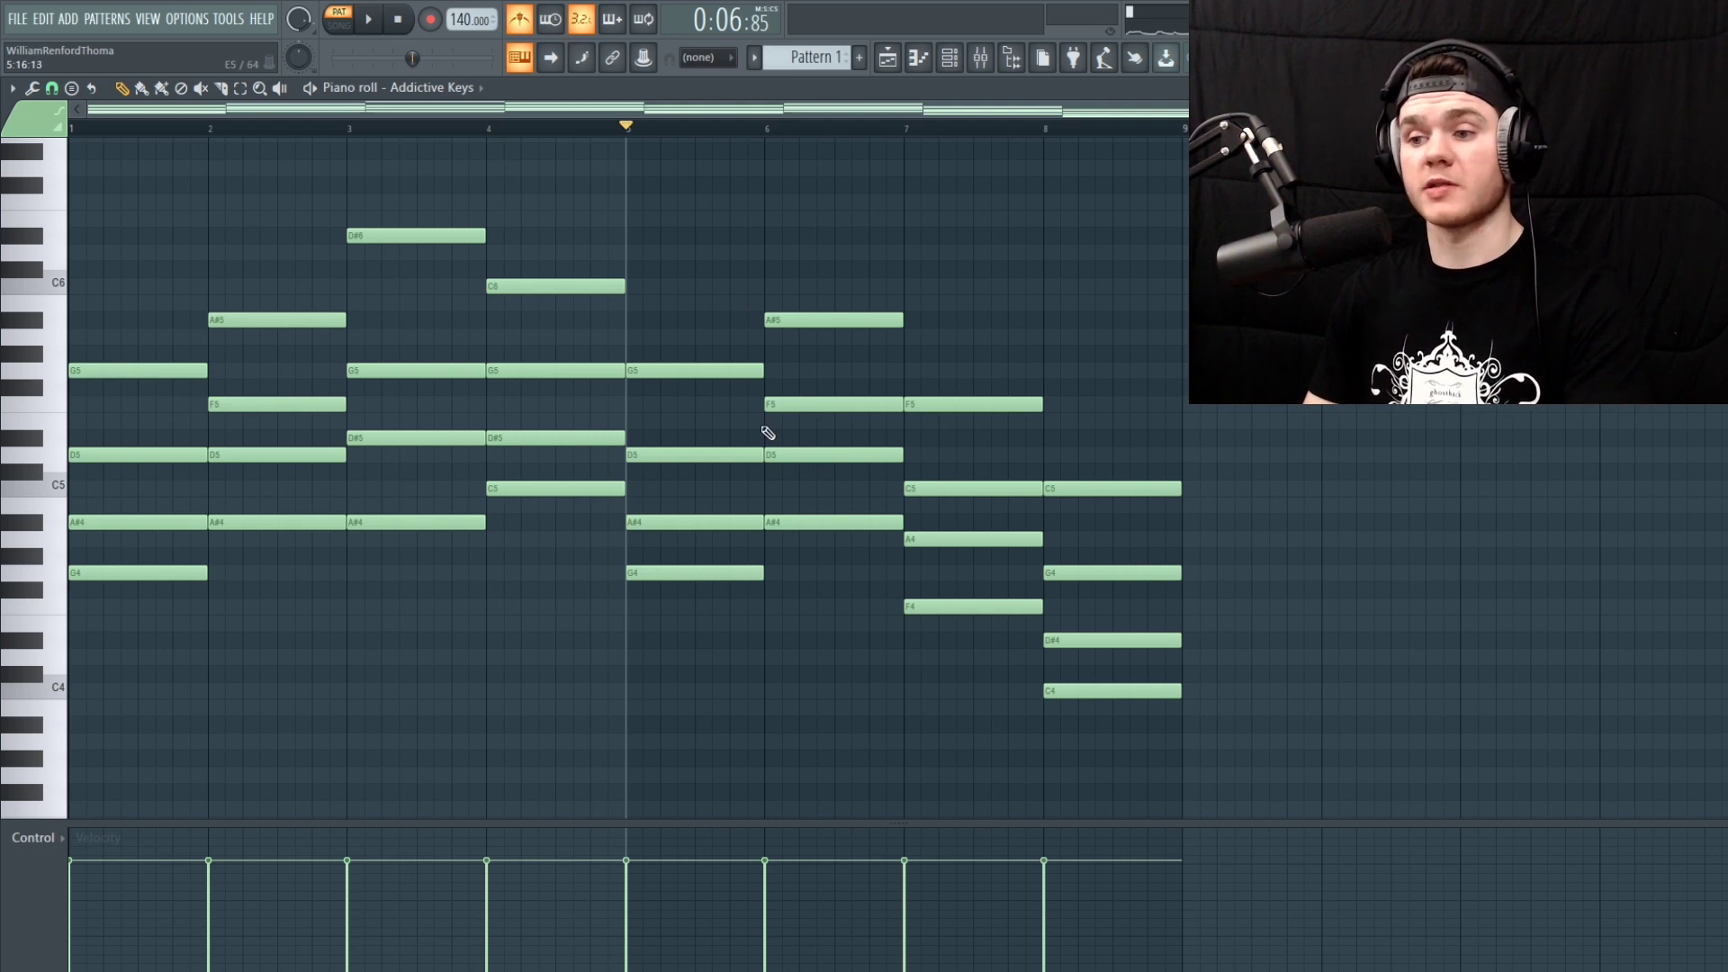
Raise the D#4 in bar 8 by one octave to D#5, playing from bar 5 to compare
{"action": "key", "text": "space"}
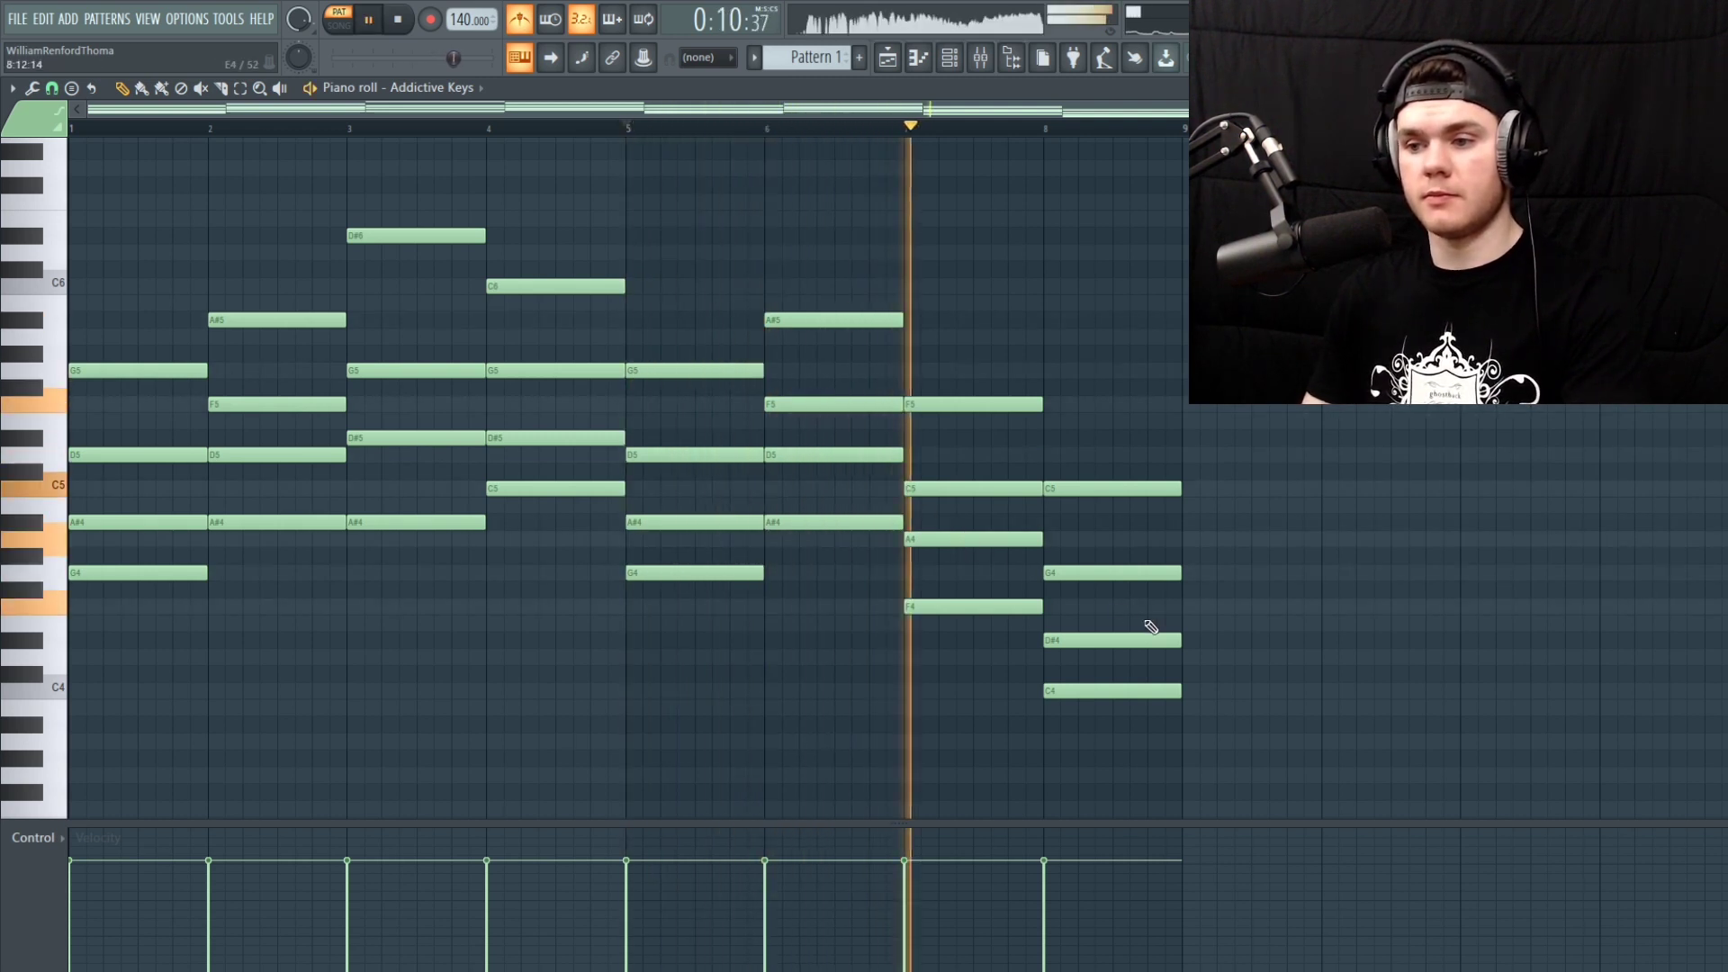
{"action": "key", "text": "space"}
{"action": "left_click_drag", "start_coordinate": [1228, 621], "coordinate": [1109, 632]}
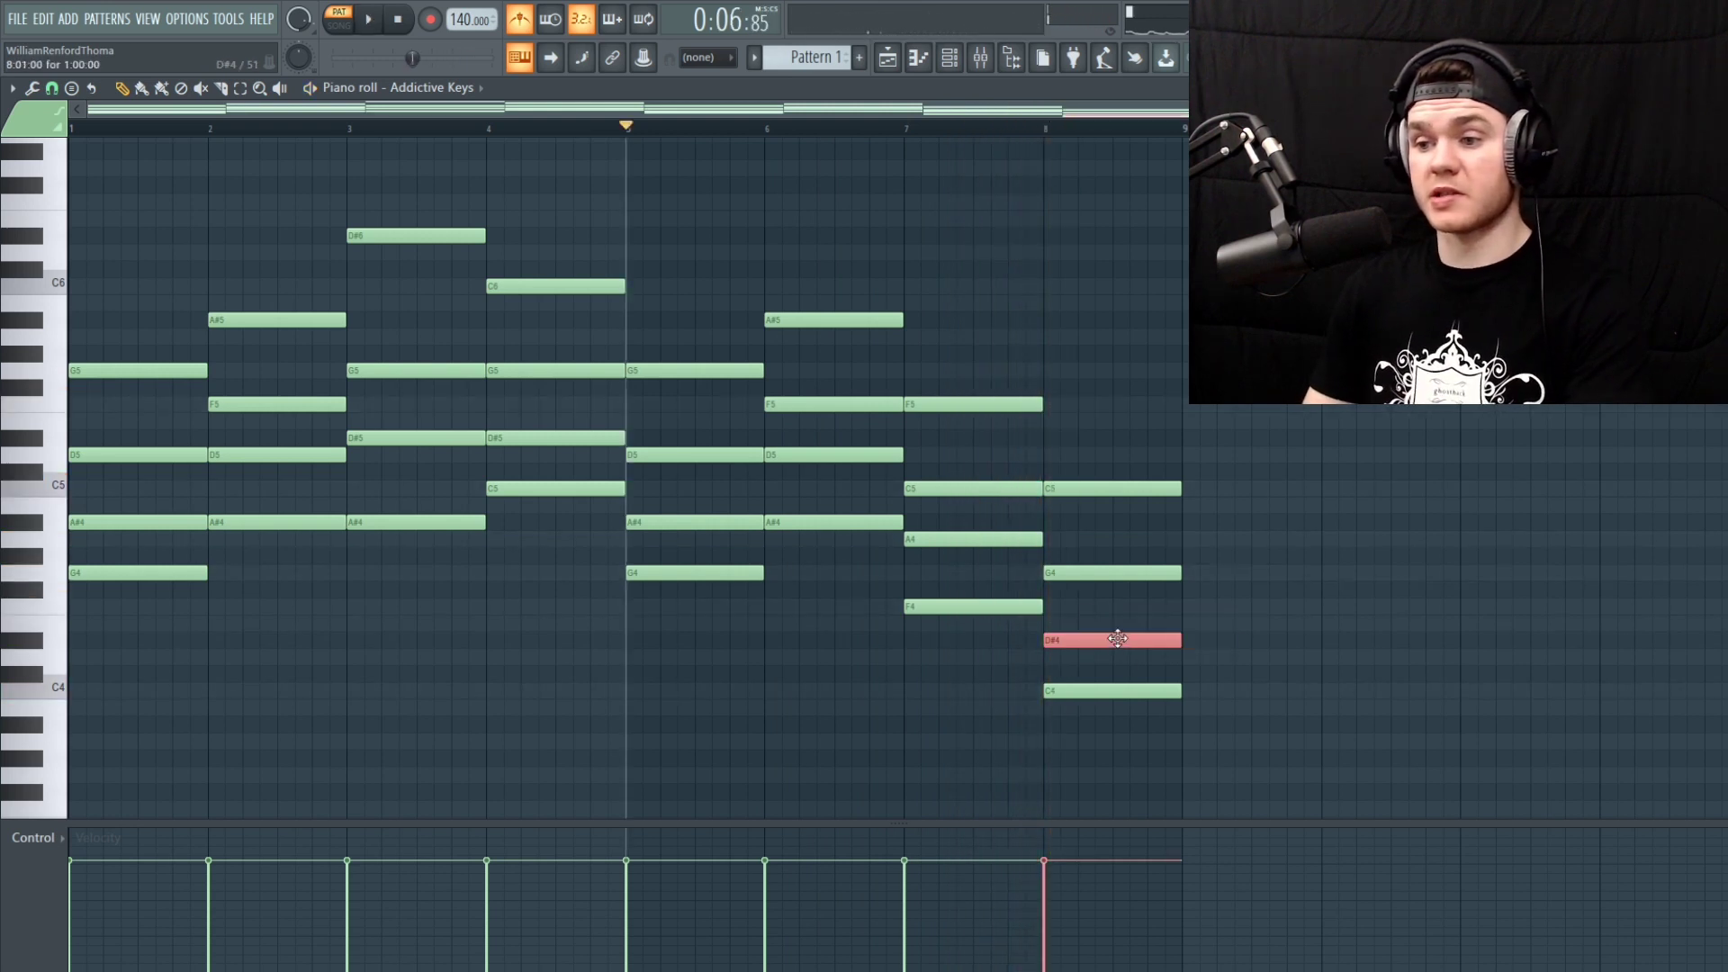
{"action": "key", "text": "space"}
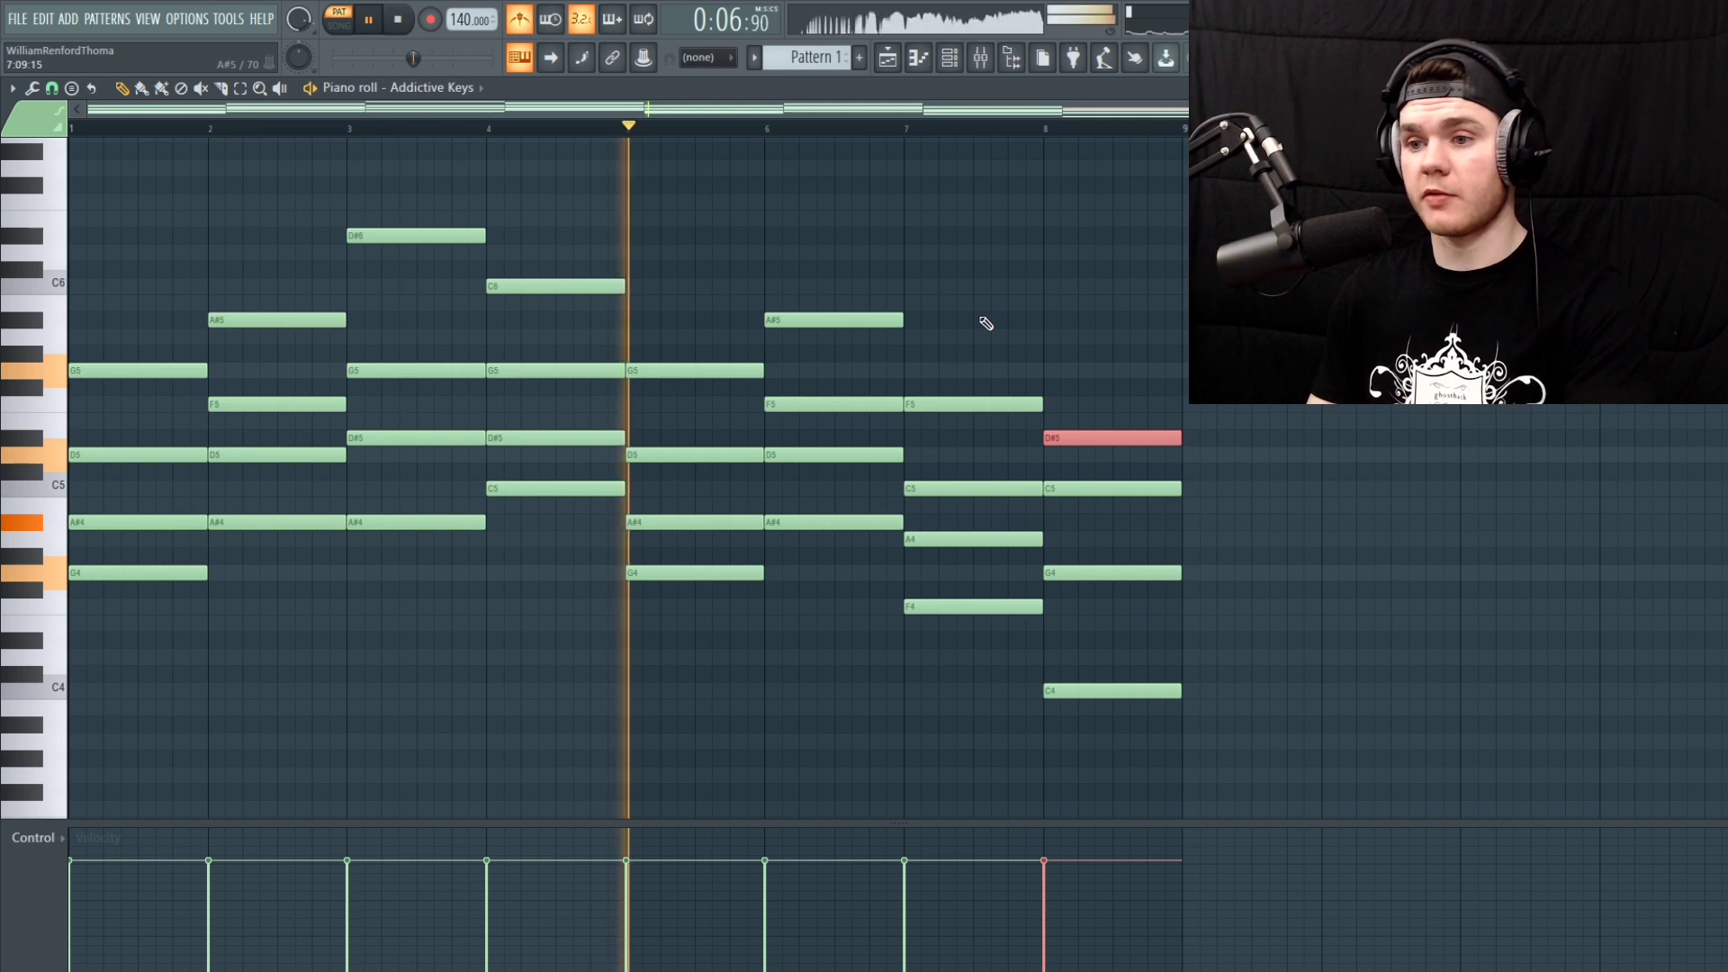
{"action": "key", "text": "ctrl+d"}
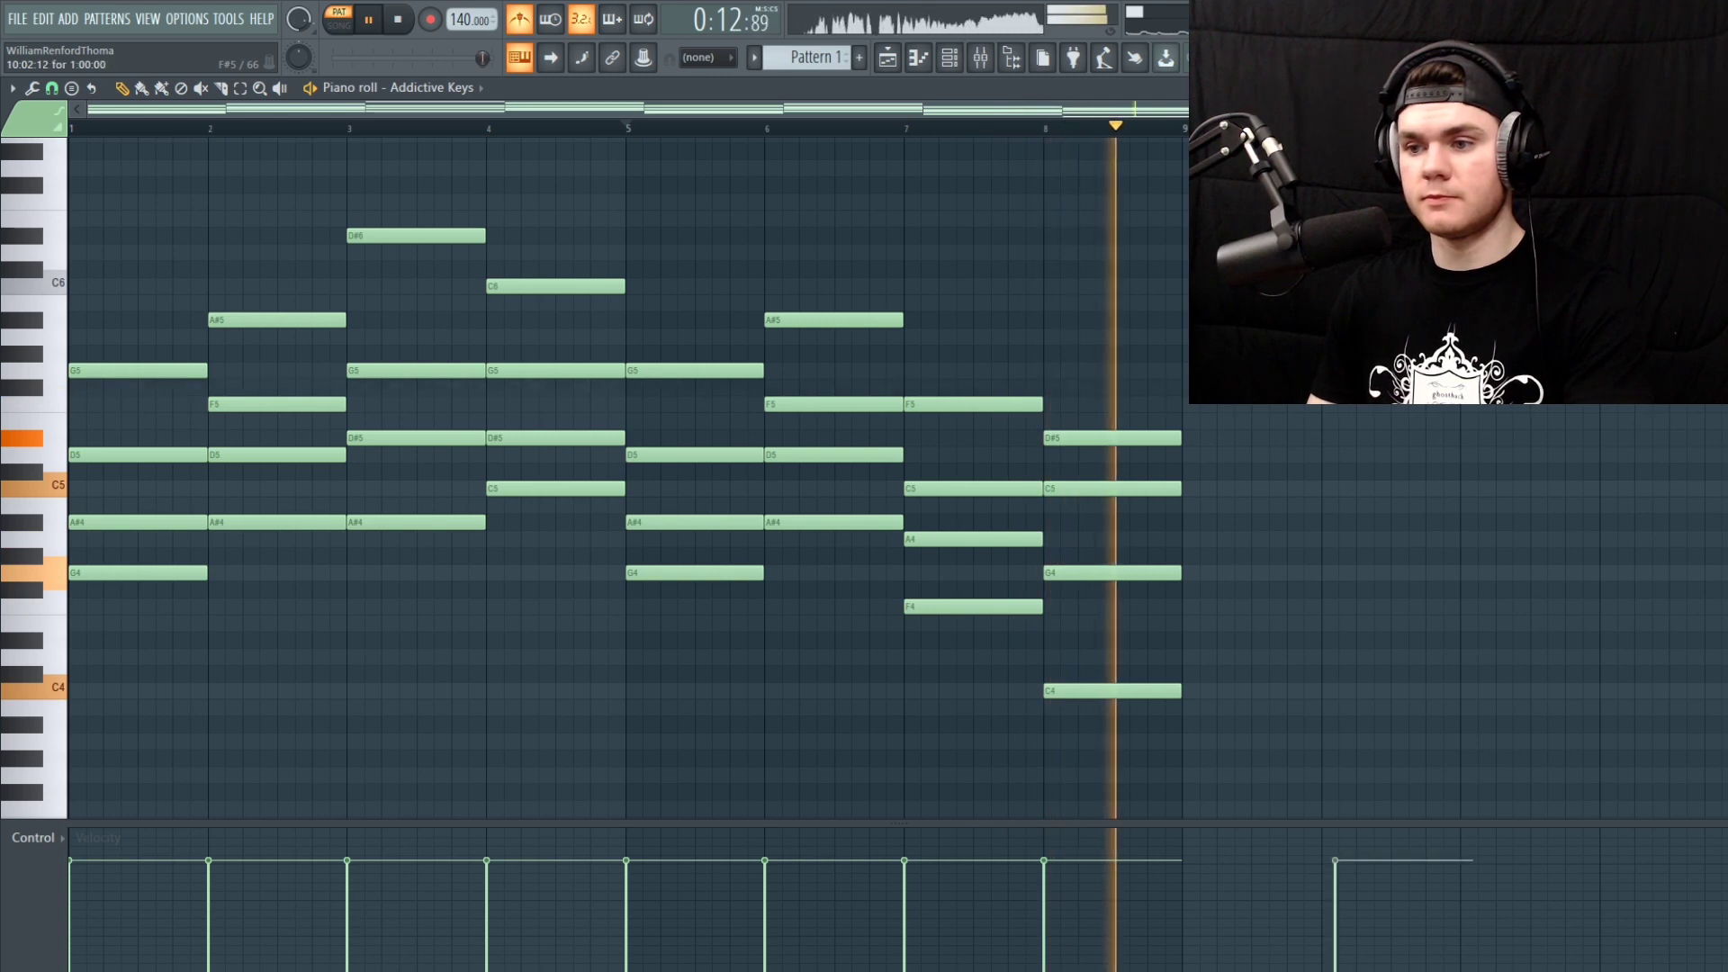
{"action": "key", "text": "space"}
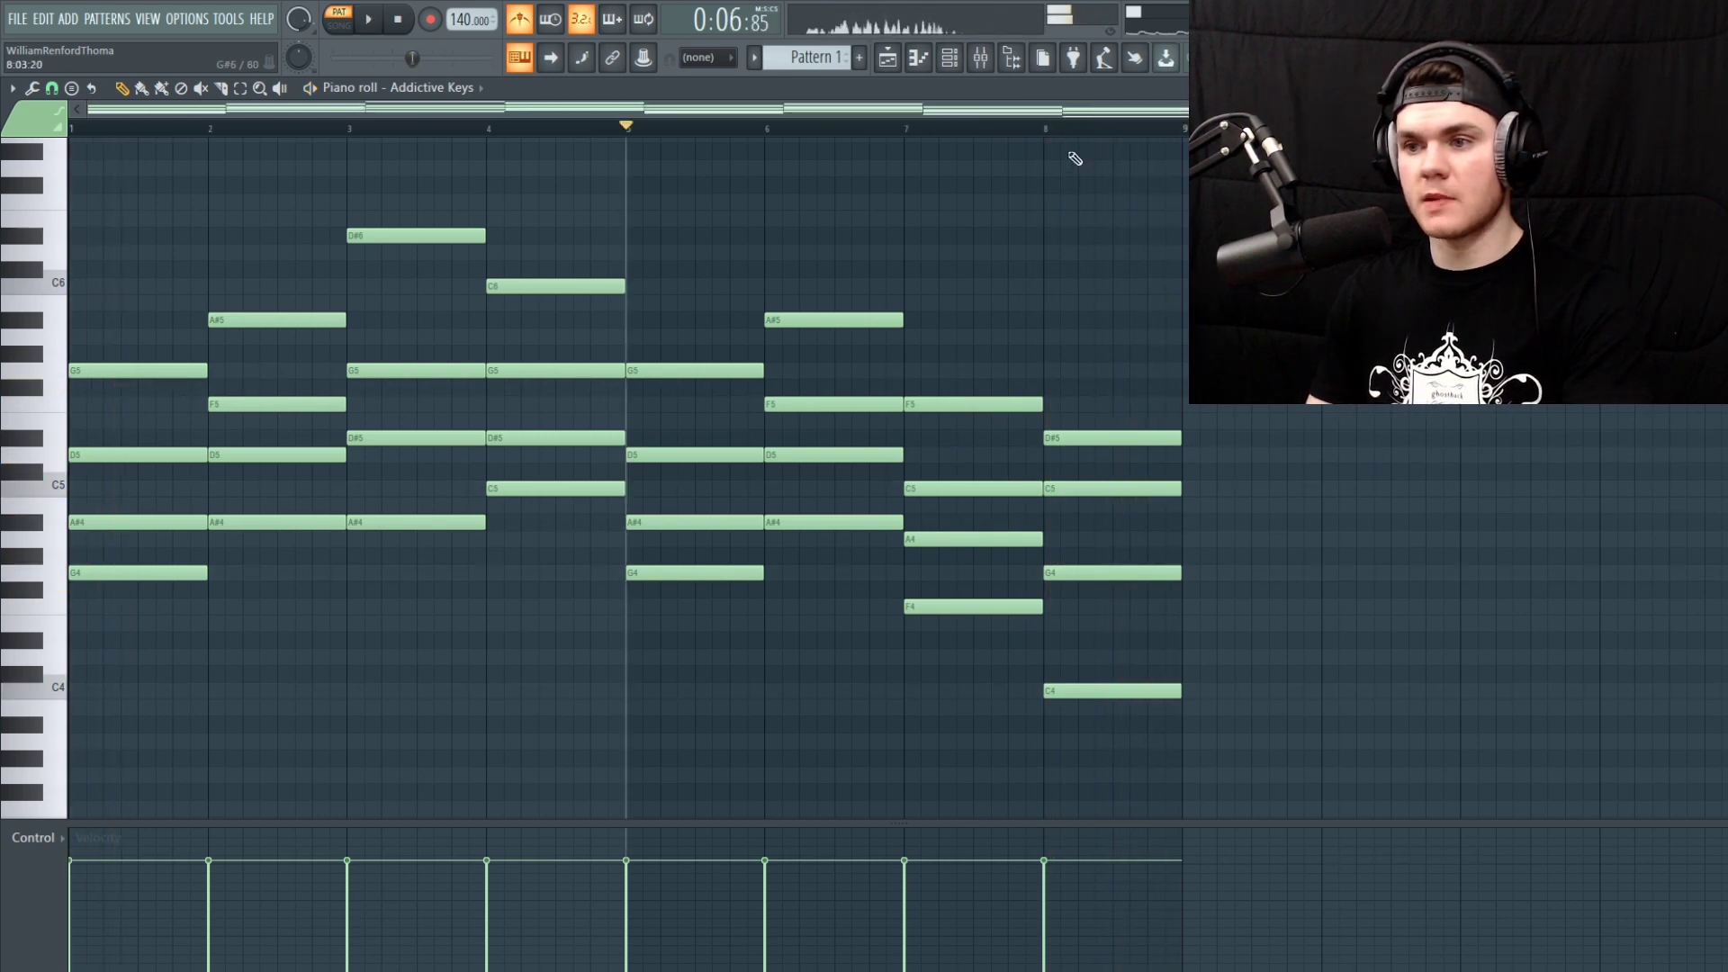
Play the revised bar 8 chord on its own from the start of the bar
{"action": "left_click", "coordinate": [1046, 128]}
{"action": "key", "text": "space"}
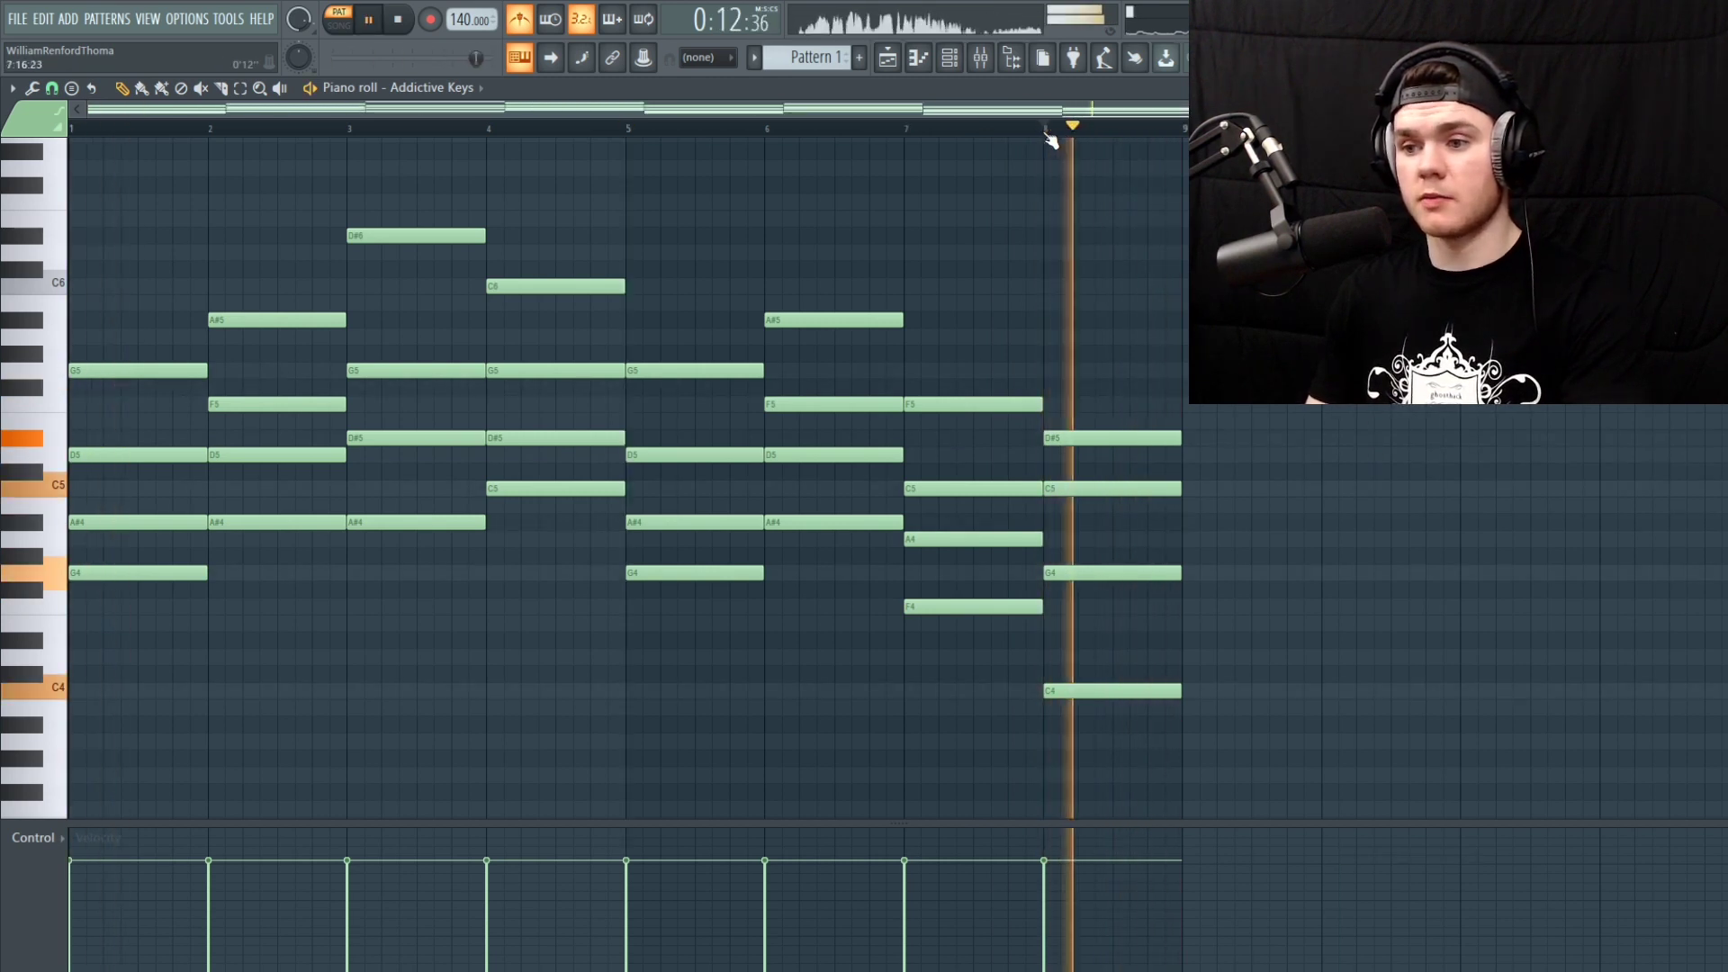
{"action": "left_click", "coordinate": [1044, 128]}
{"action": "key", "text": "space"}
{"action": "scroll", "coordinate": [1022, 137], "scroll_direction": "up", "scroll_amount": 5}
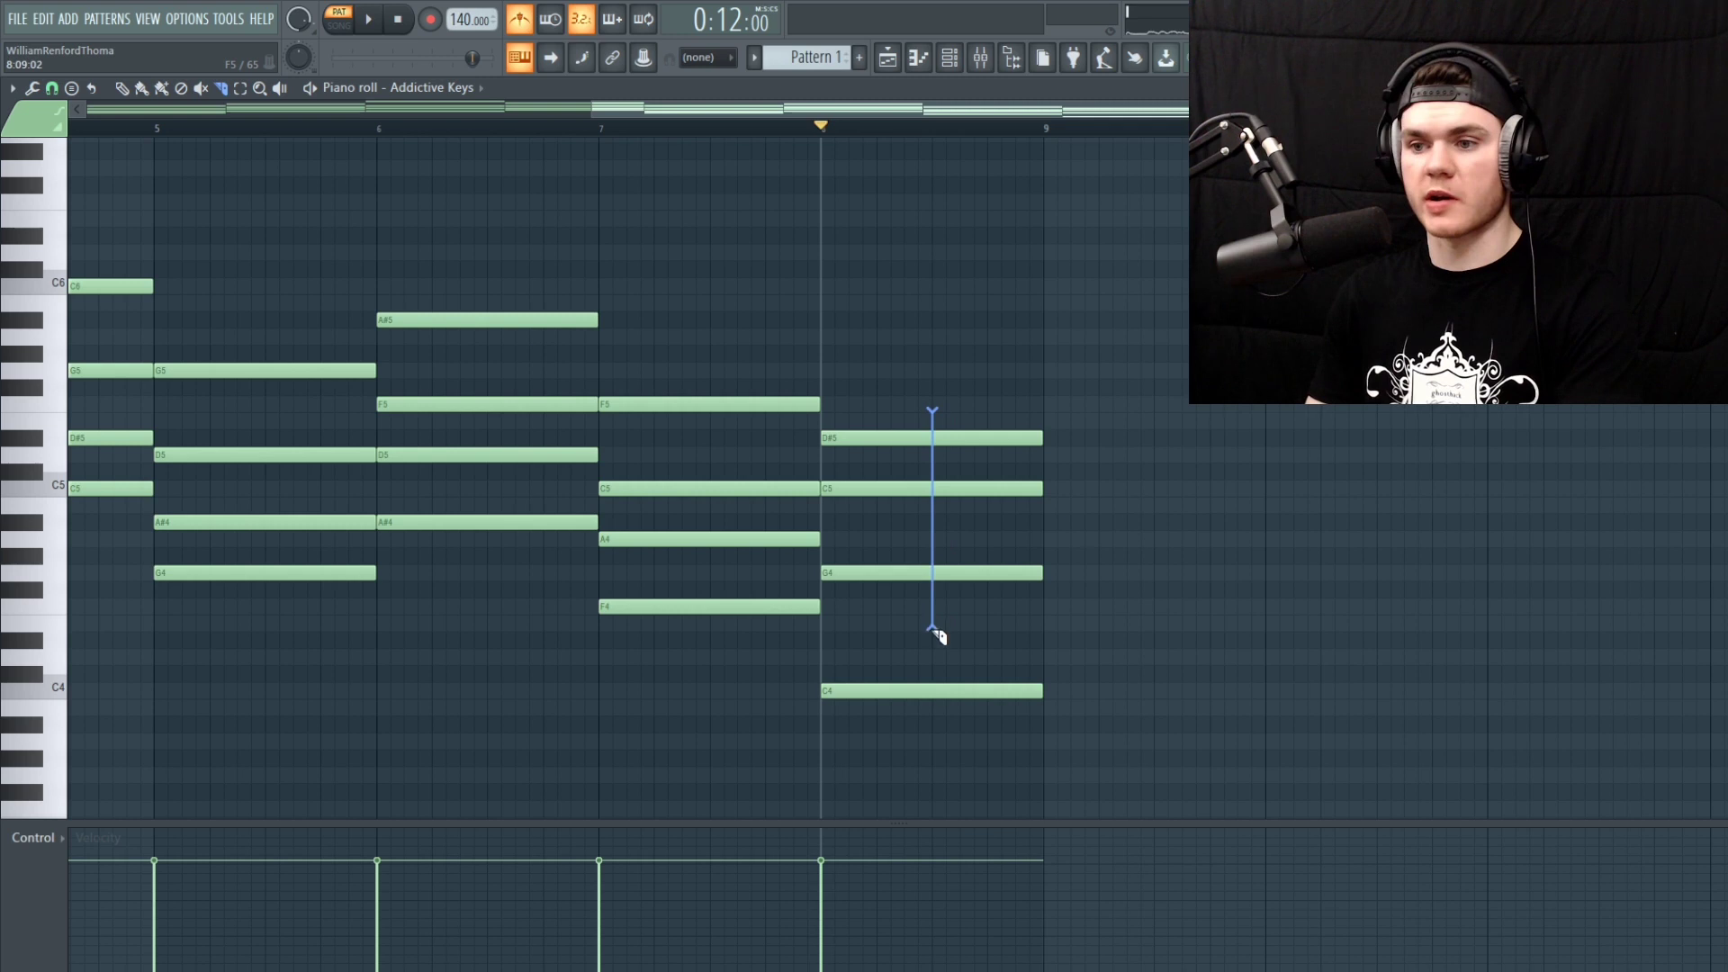
Slice the bar 8 chord in half, lower its second half's D#5 to D5 and C5 to A#4, and play it
{"action": "left_click_drag", "start_coordinate": [941, 766], "coordinate": [941, 766]}
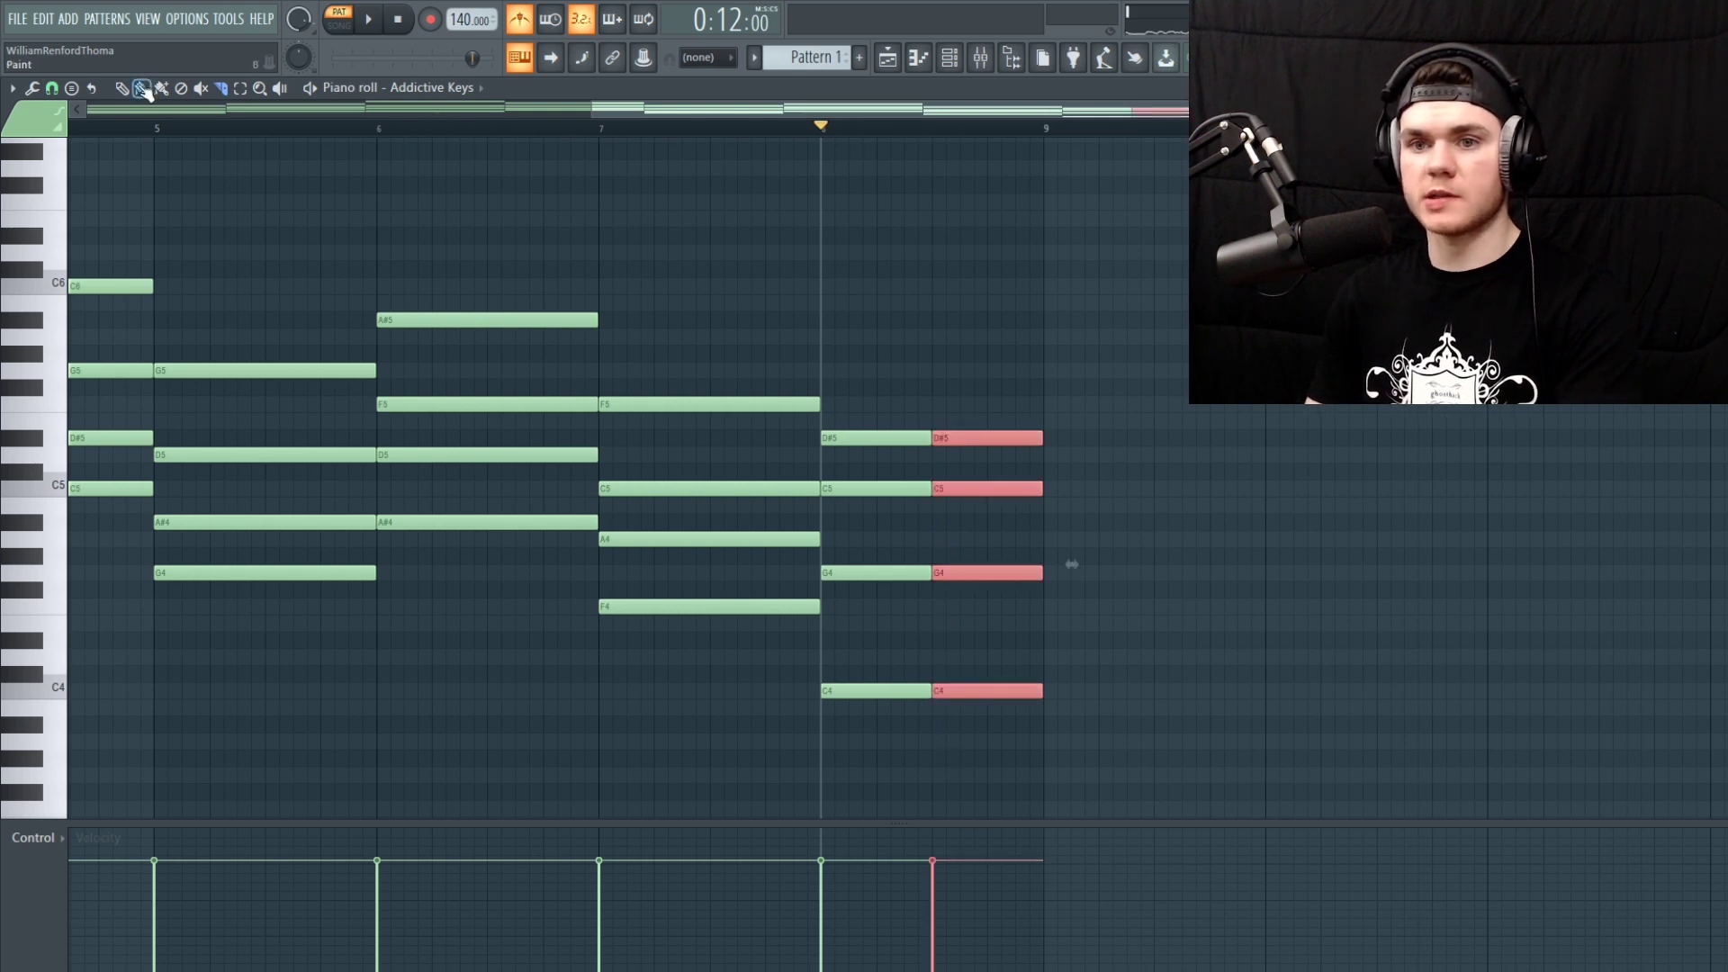
{"action": "key", "text": "space"}
{"action": "left_click", "coordinate": [967, 251]}
{"action": "right_click", "coordinate": [972, 253]}
{"action": "key", "text": "space"}
{"action": "left_click_drag", "start_coordinate": [960, 435], "coordinate": [979, 538]}
{"action": "key", "text": "space"}
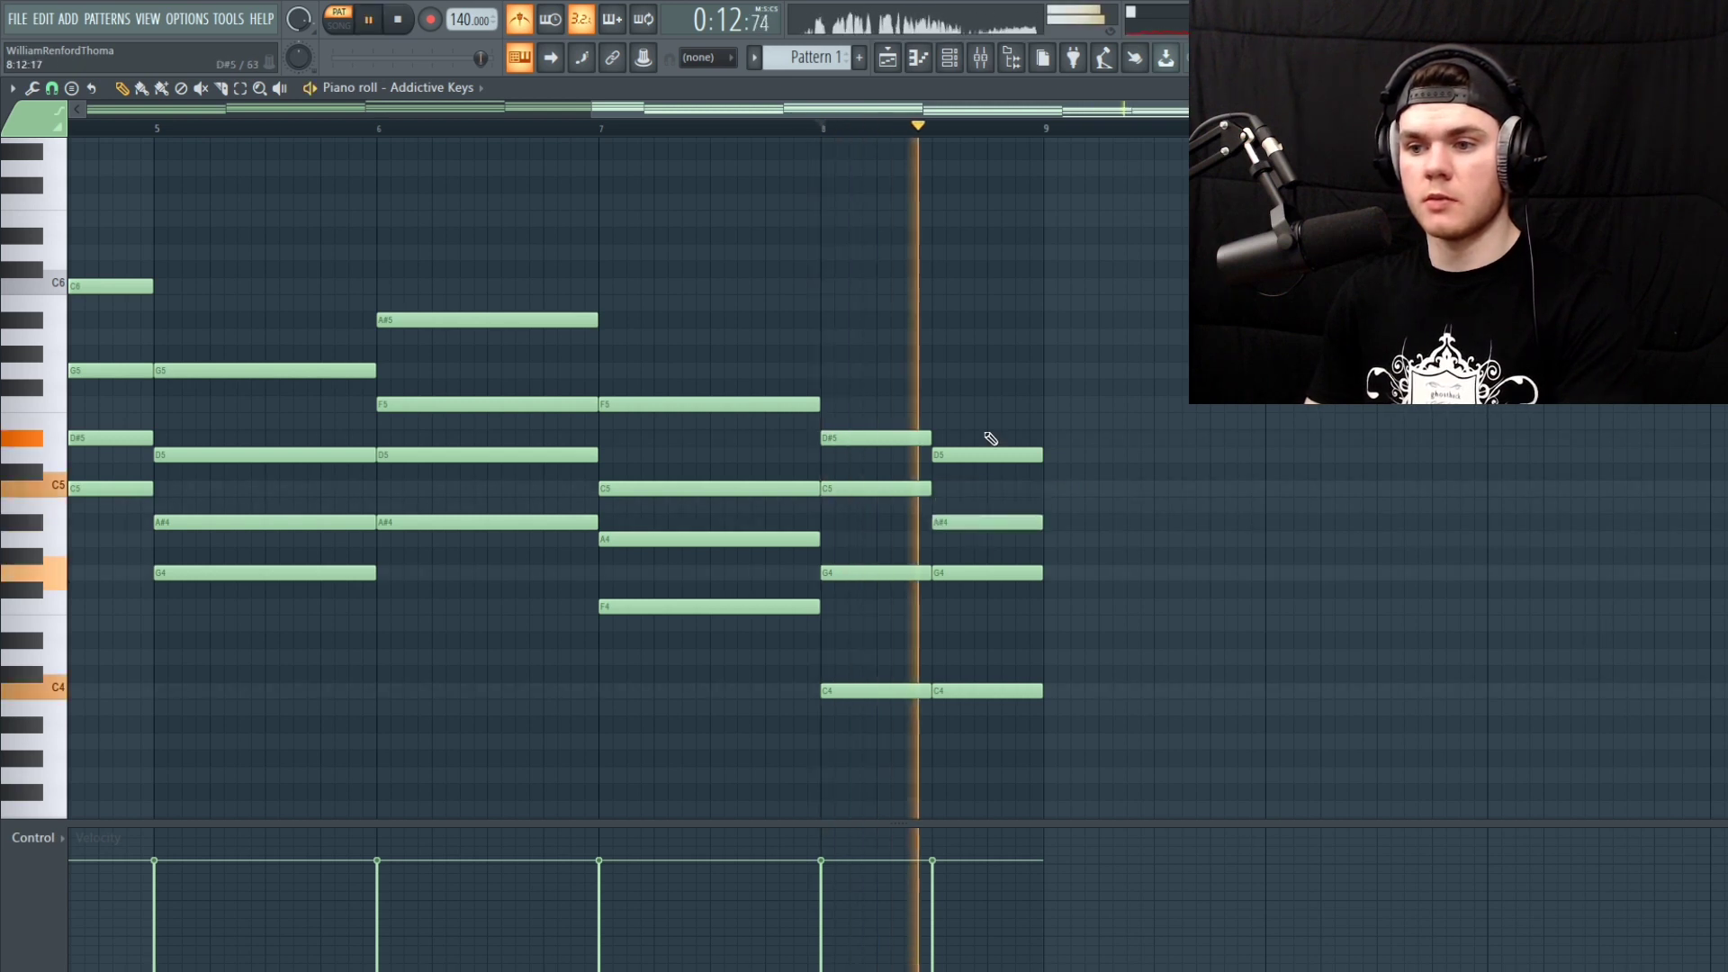
Try A#3 as the bass note of bar 8's second chord, set it to D4 instead, and play the result
{"action": "key", "text": "space"}
{"action": "left_click_drag", "start_coordinate": [983, 690], "coordinate": [978, 727]}
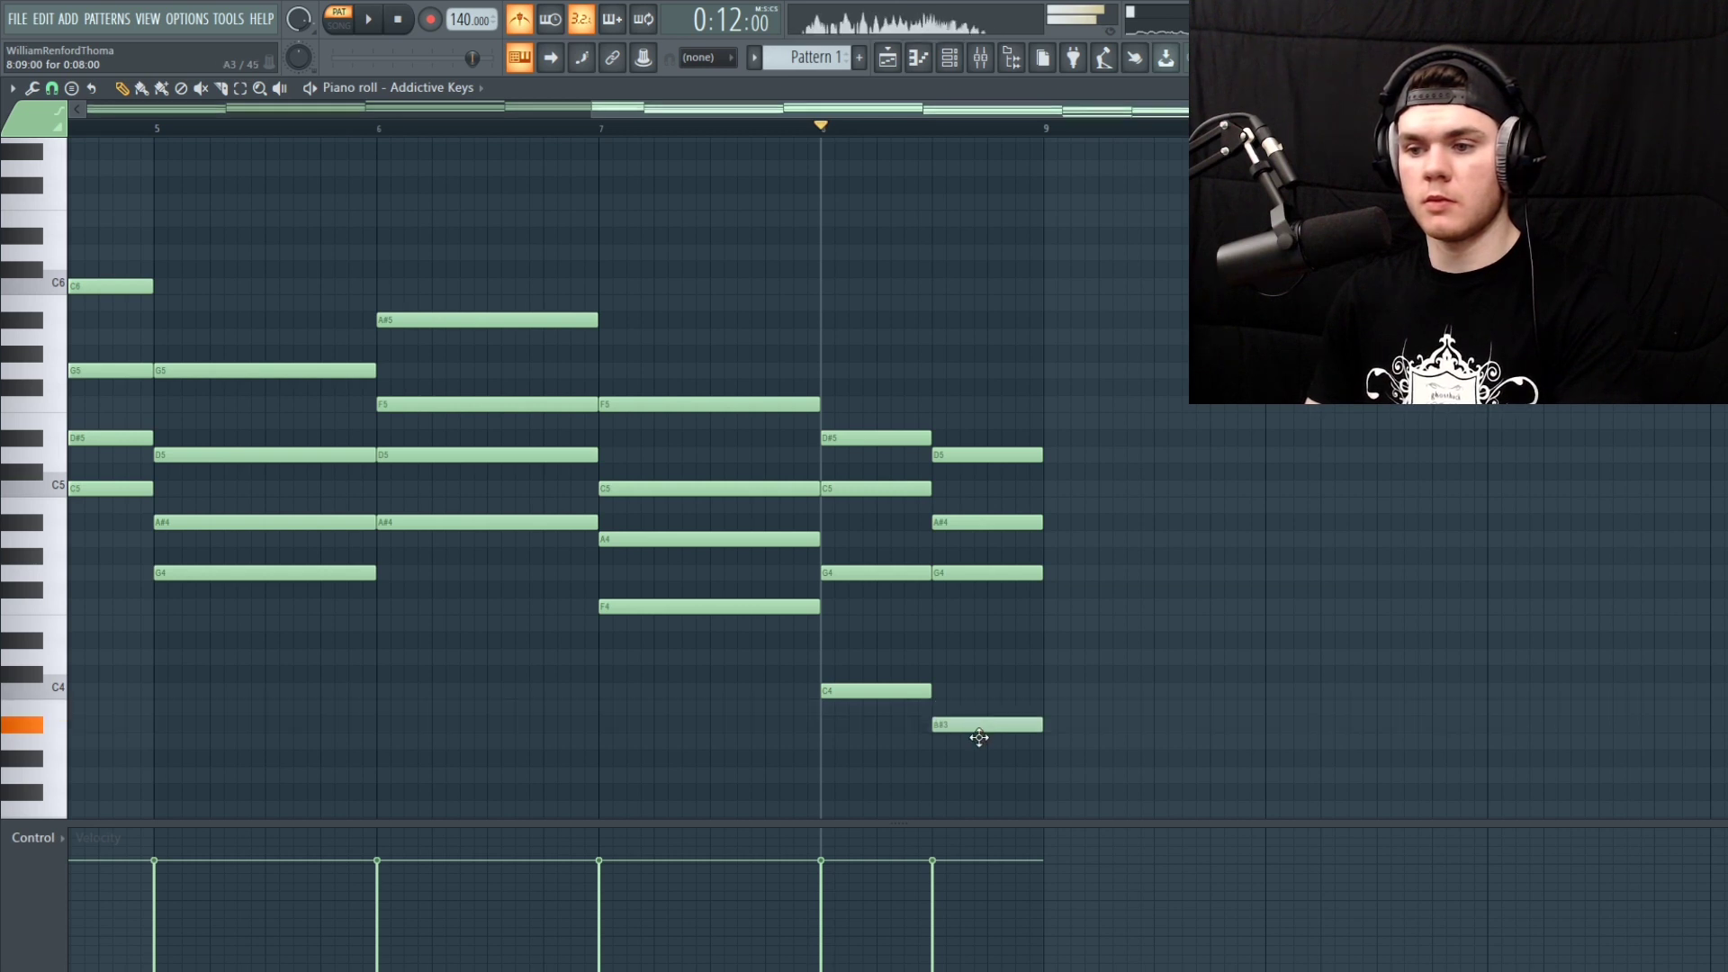
{"action": "key", "text": "space"}
{"action": "left_click_drag", "start_coordinate": [995, 717], "coordinate": [991, 654]}
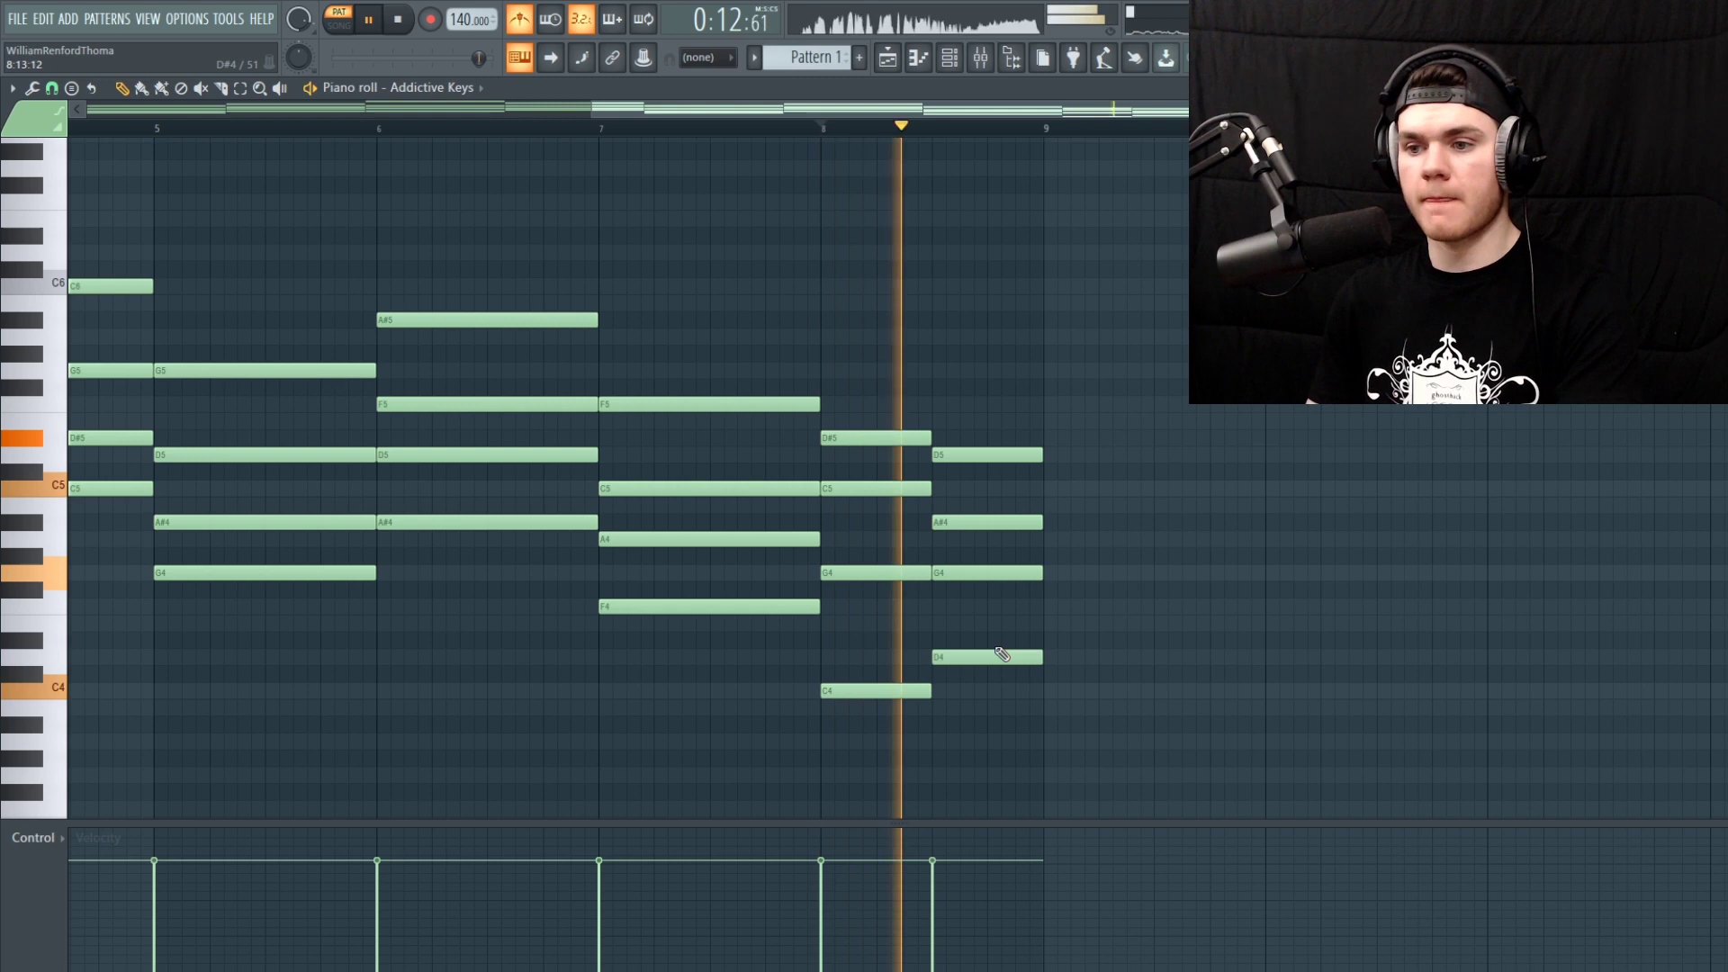
{"action": "key", "text": "space"}
Play the progression from bar 1, and play bar 8 on its own to check the split chord
{"action": "scroll", "coordinate": [861, 133], "scroll_direction": "down", "scroll_amount": 3}
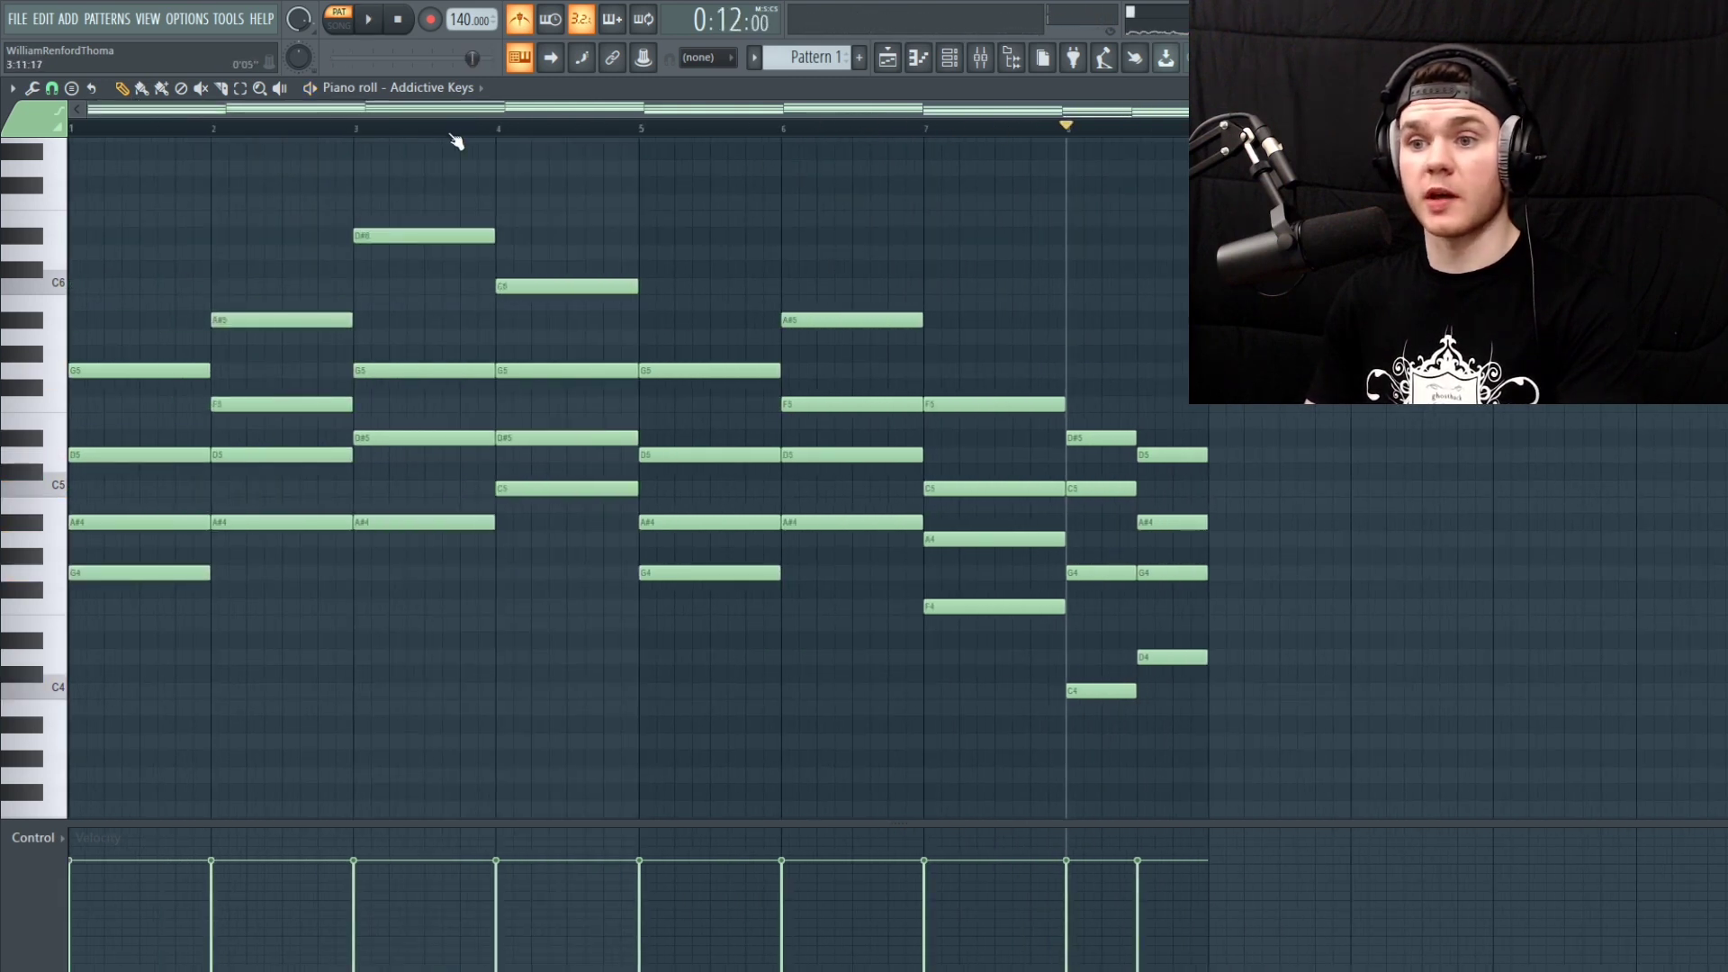
{"action": "left_click", "coordinate": [58, 132]}
{"action": "key", "text": "space"}
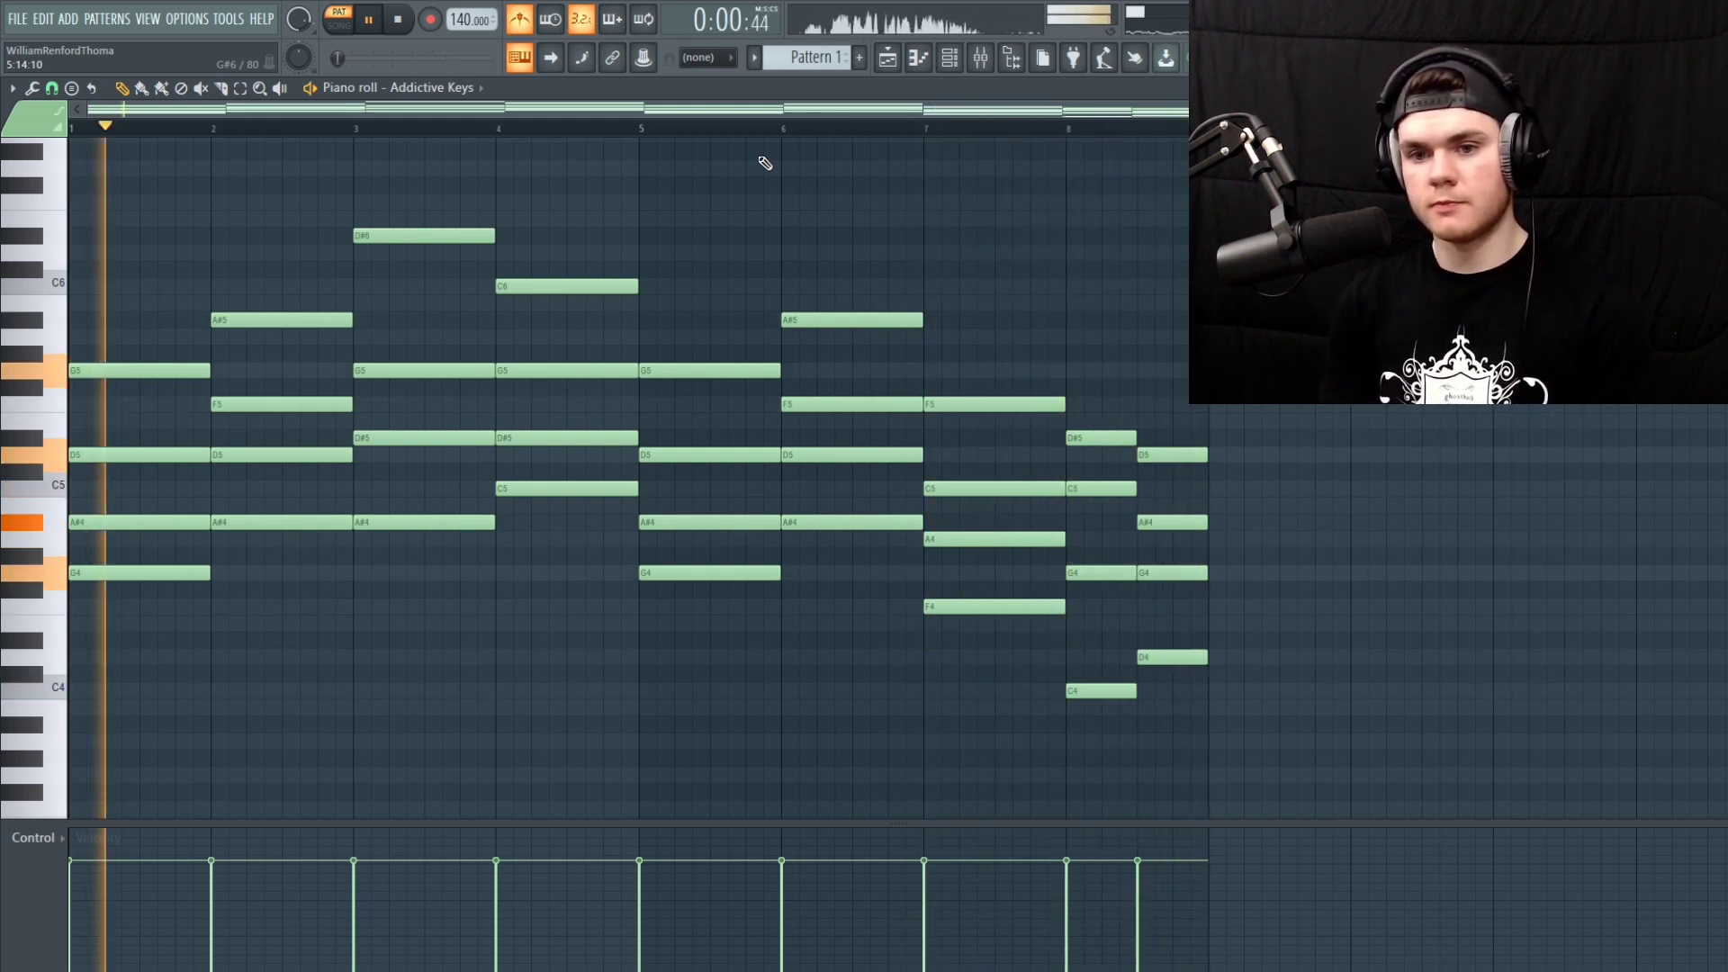
{"action": "key", "text": "space"}
{"action": "left_click_drag", "start_coordinate": [1002, 113], "coordinate": [1205, 113]}
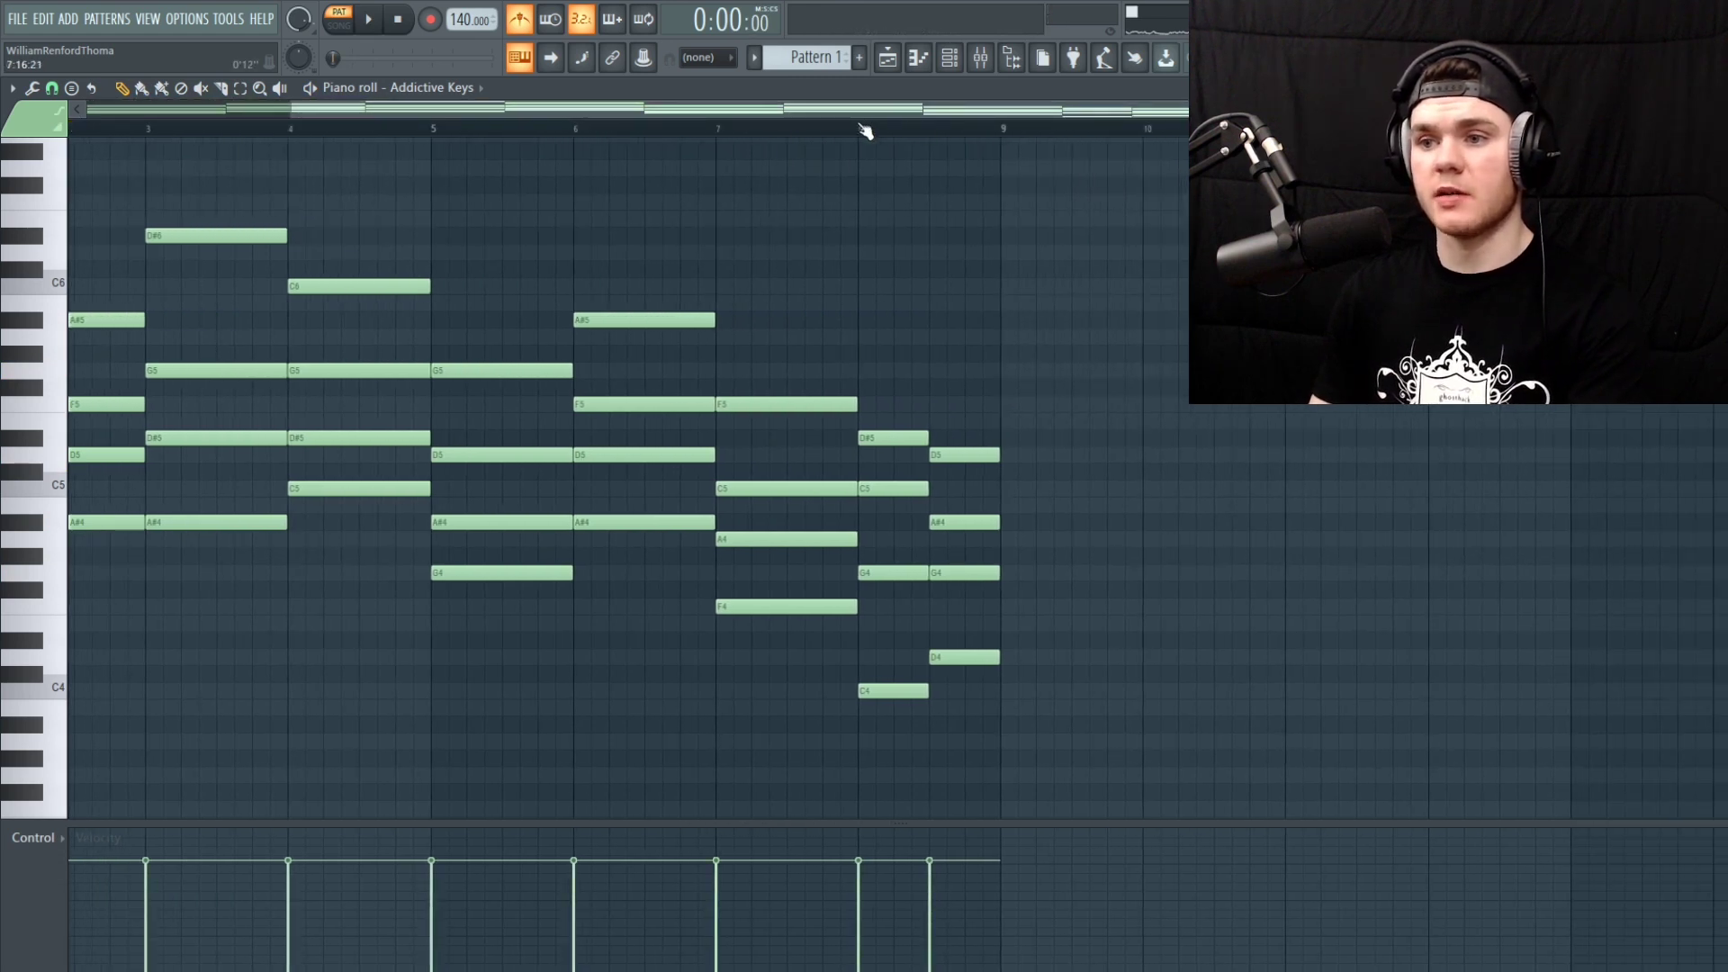
{"action": "key", "text": "space"}
{"action": "key", "text": "space"}
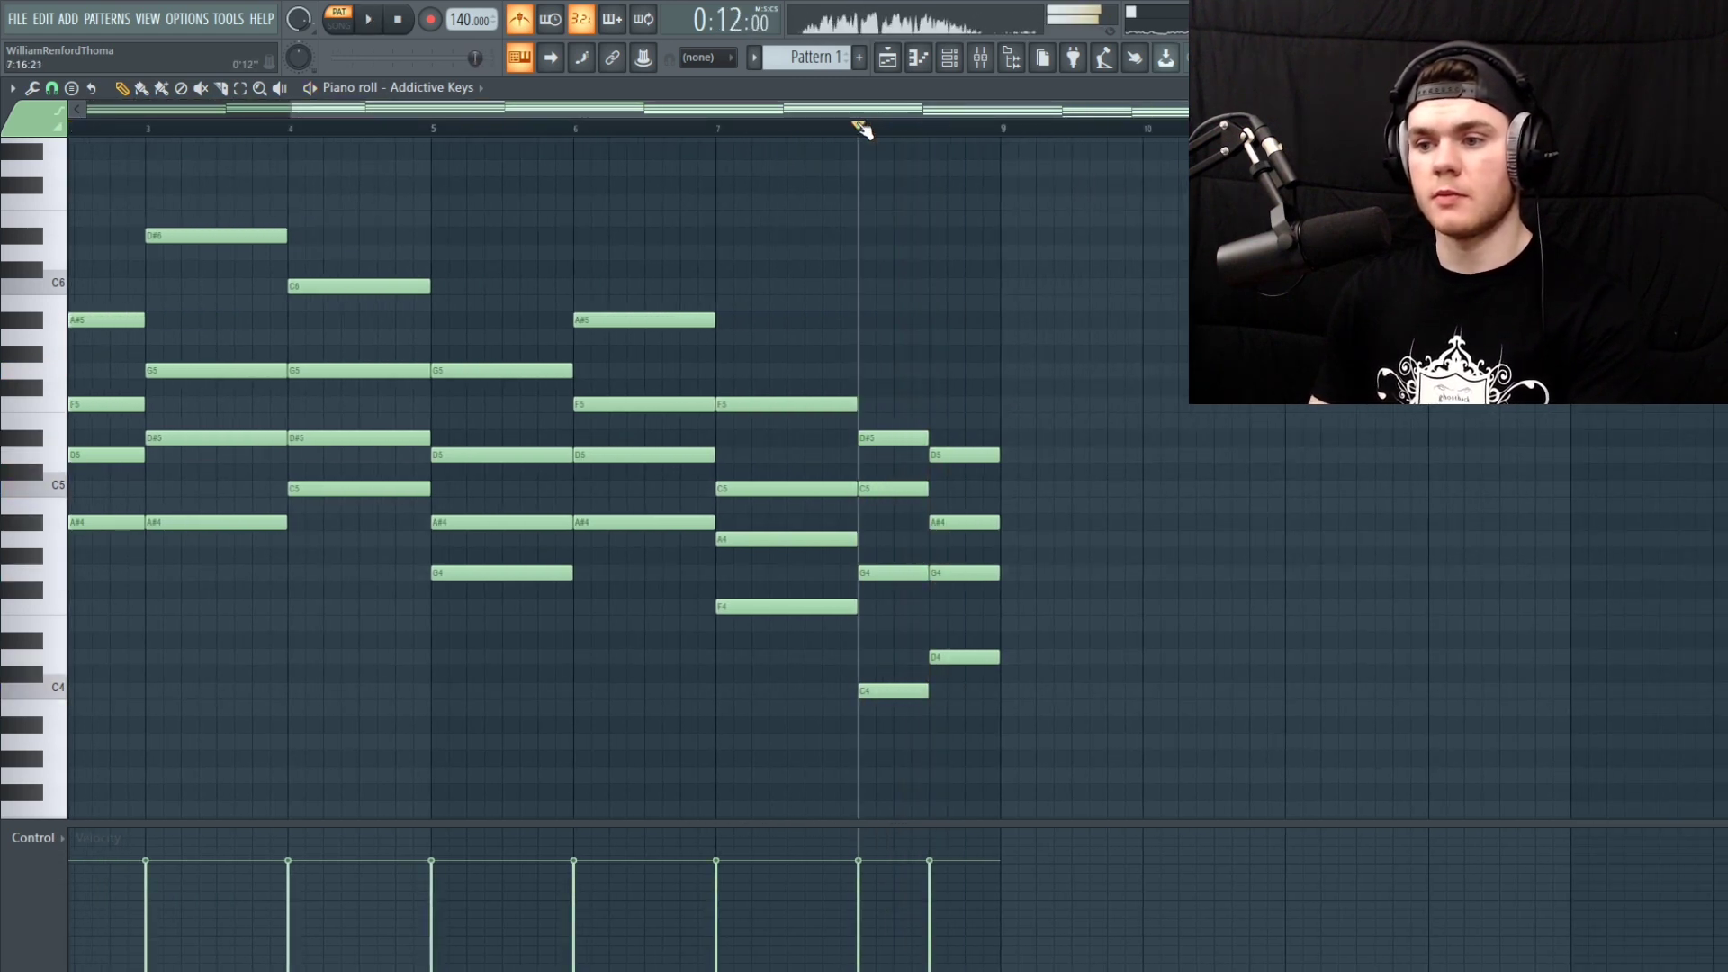
Add a one-bar G3 bass note under the bar 1 chord and play it from the start
{"action": "scroll", "coordinate": [585, 593], "scroll_direction": "down", "scroll_amount": 1}
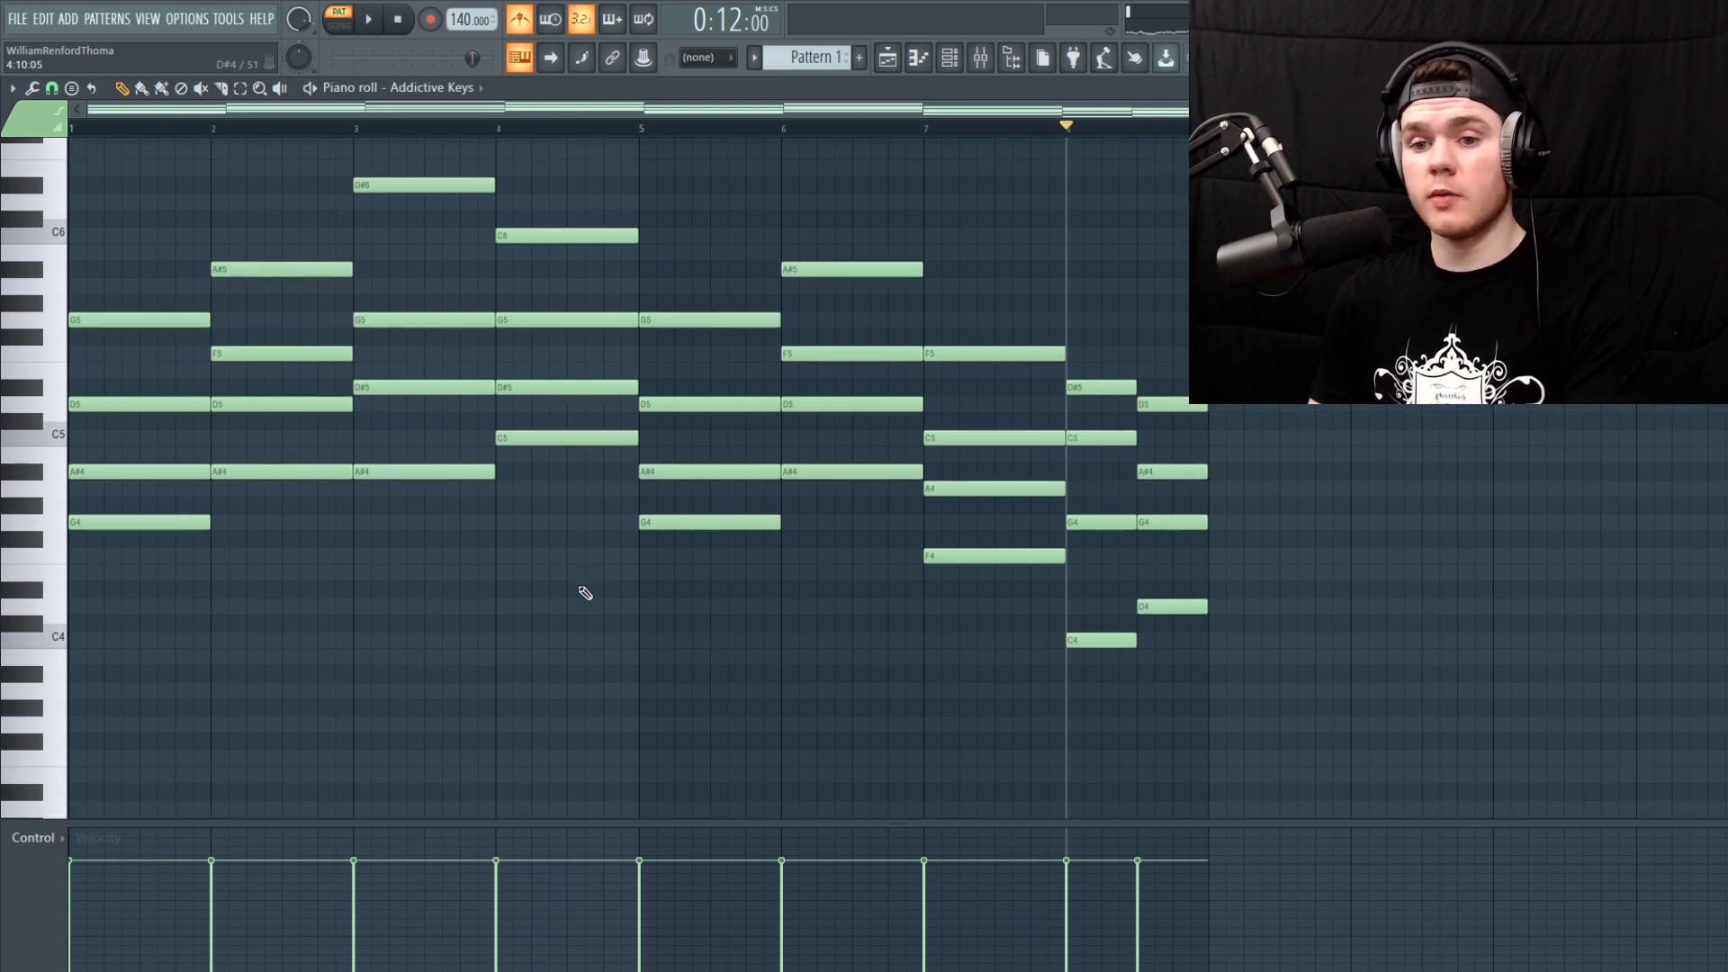
{"action": "scroll", "coordinate": [585, 593], "scroll_direction": "down", "scroll_amount": 1}
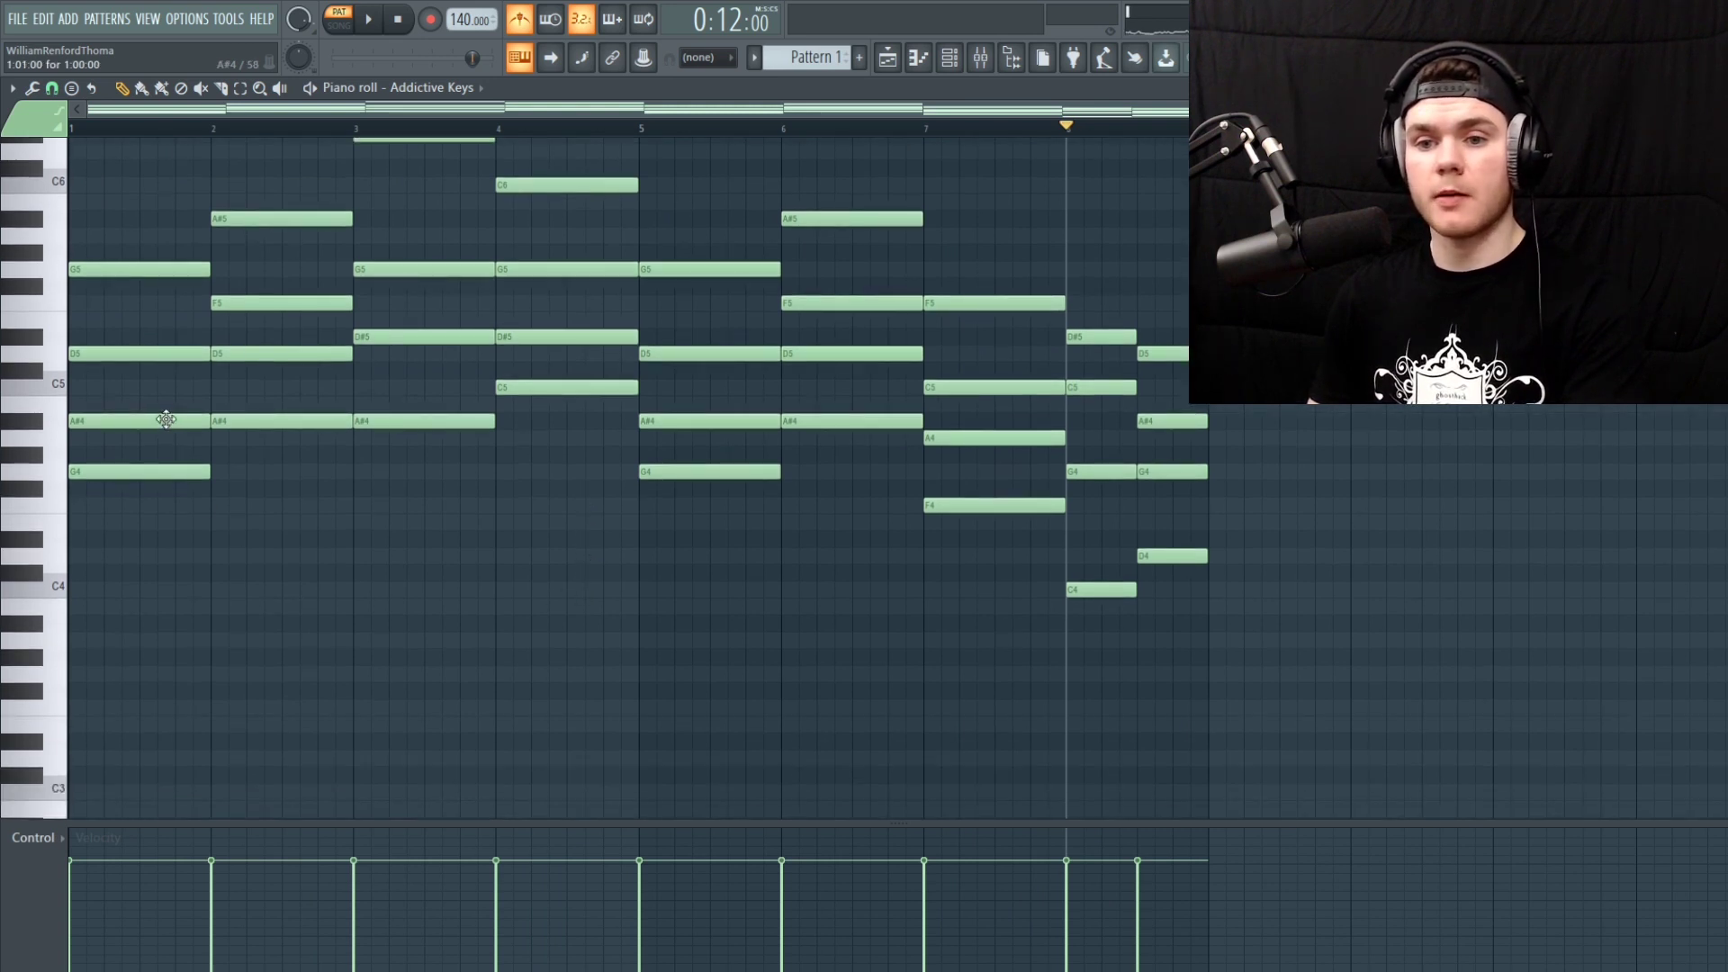
{"action": "left_click", "coordinate": [87, 674]}
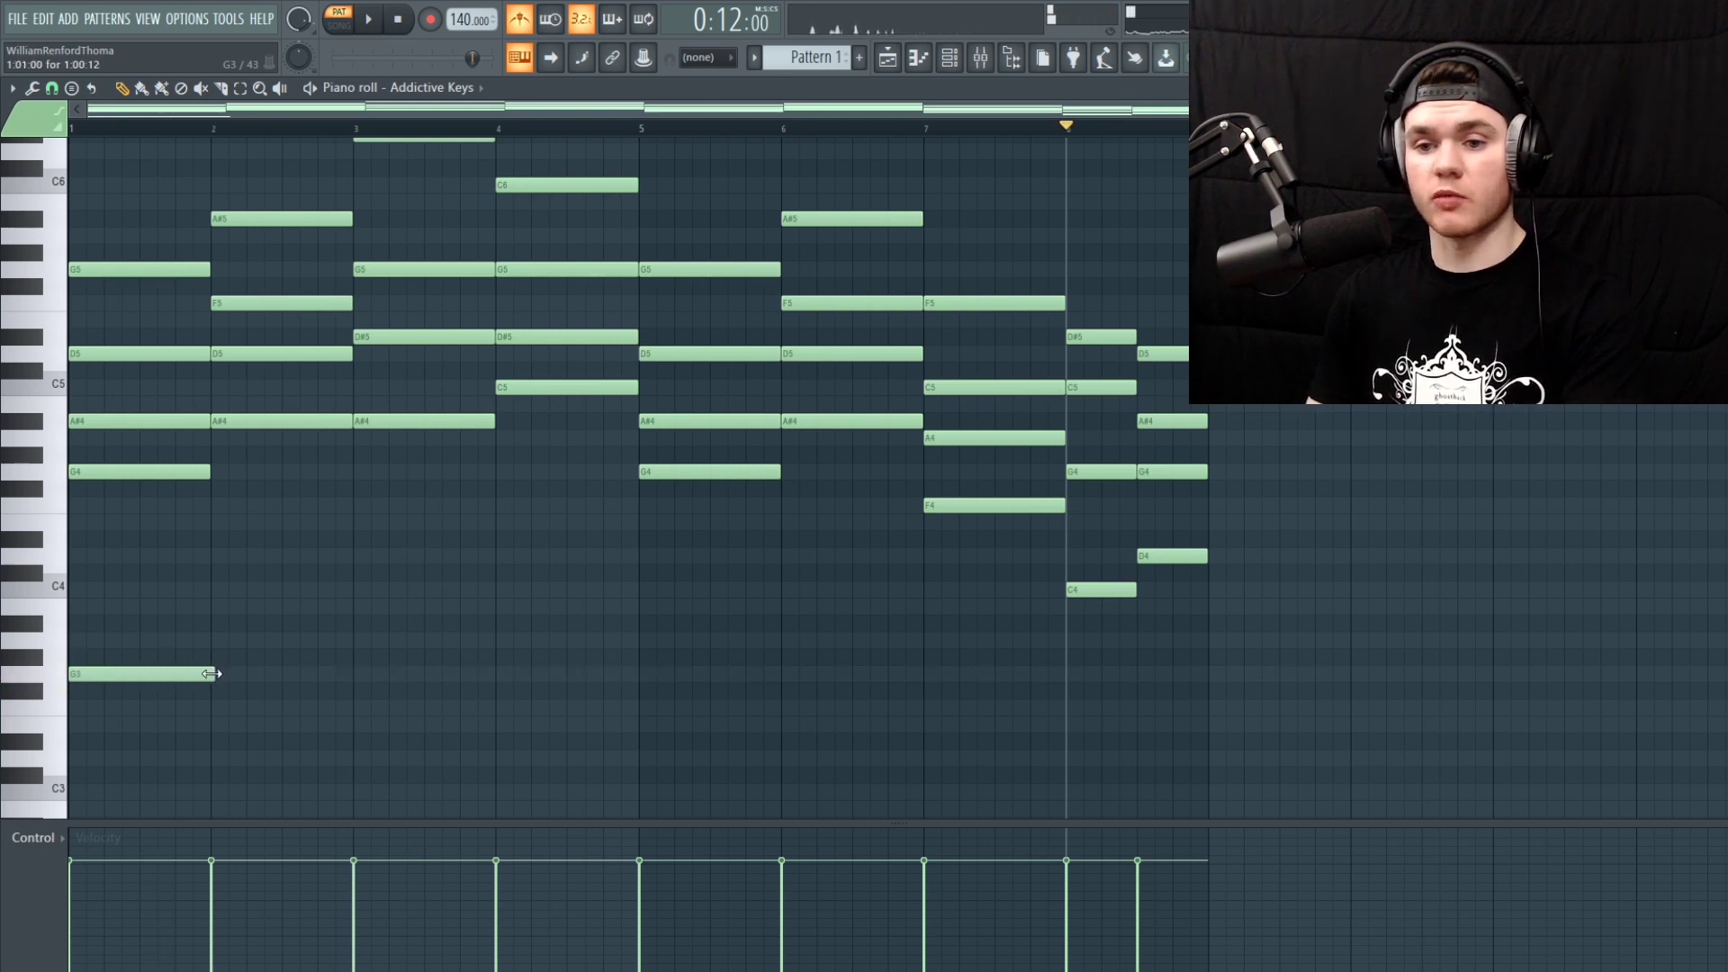
{"action": "scroll", "coordinate": [564, 492], "scroll_direction": "up", "scroll_amount": 1}
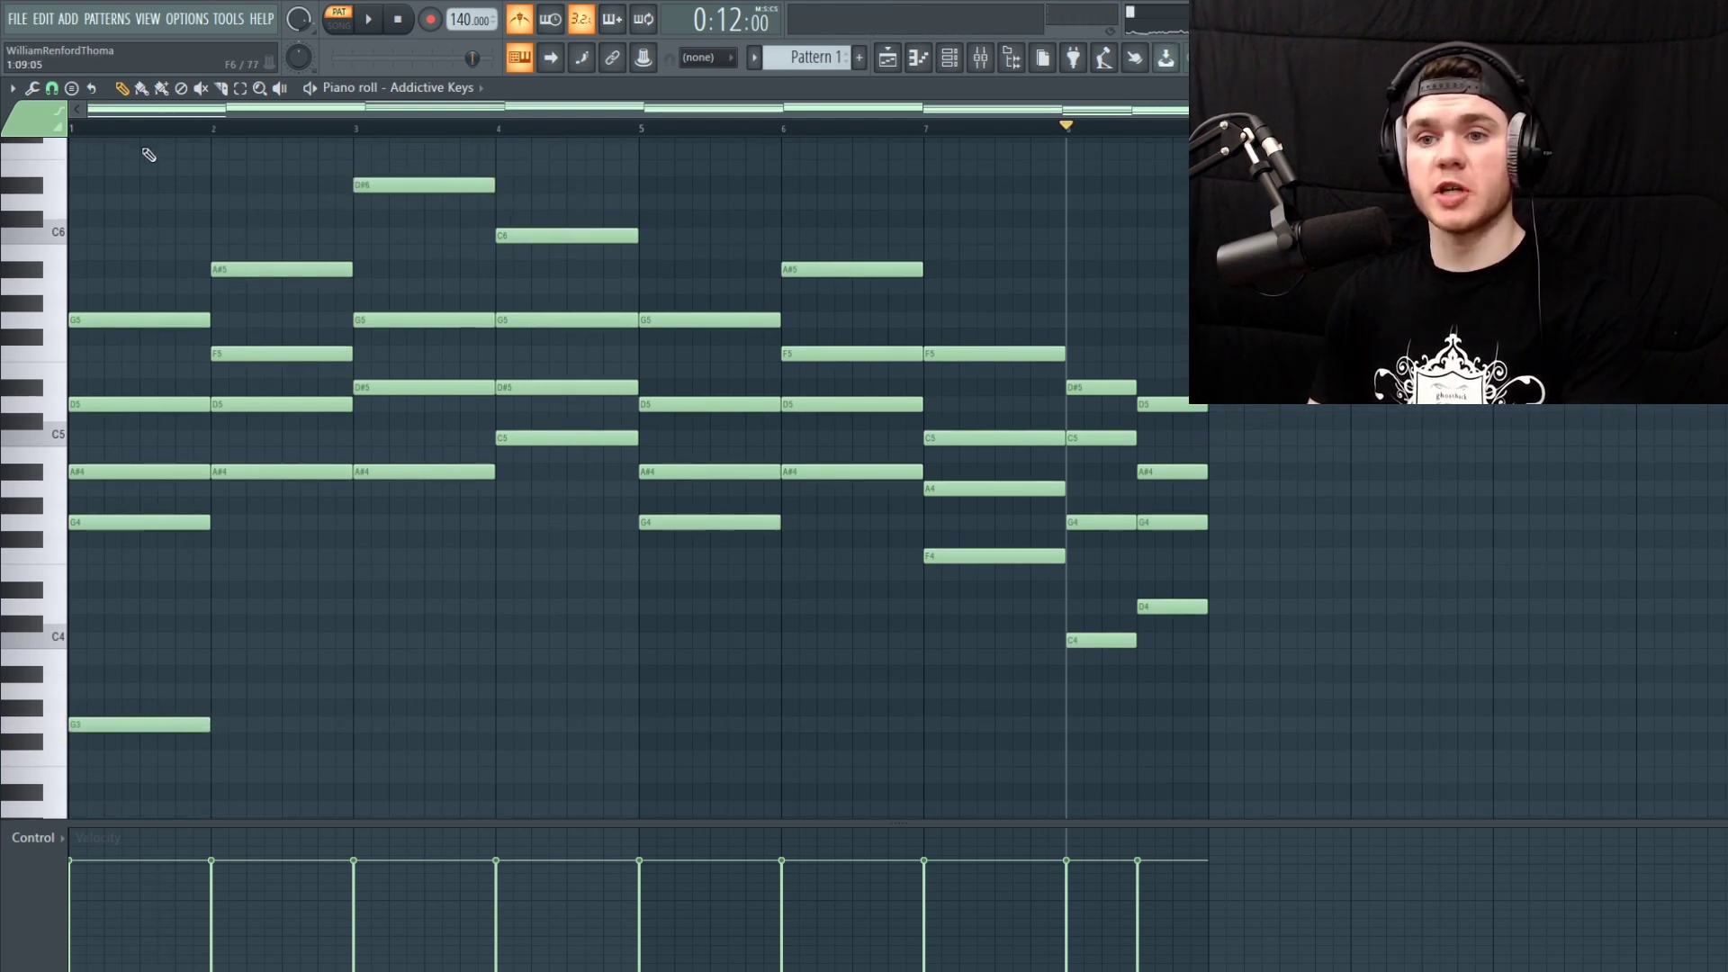
{"action": "key", "text": "space"}
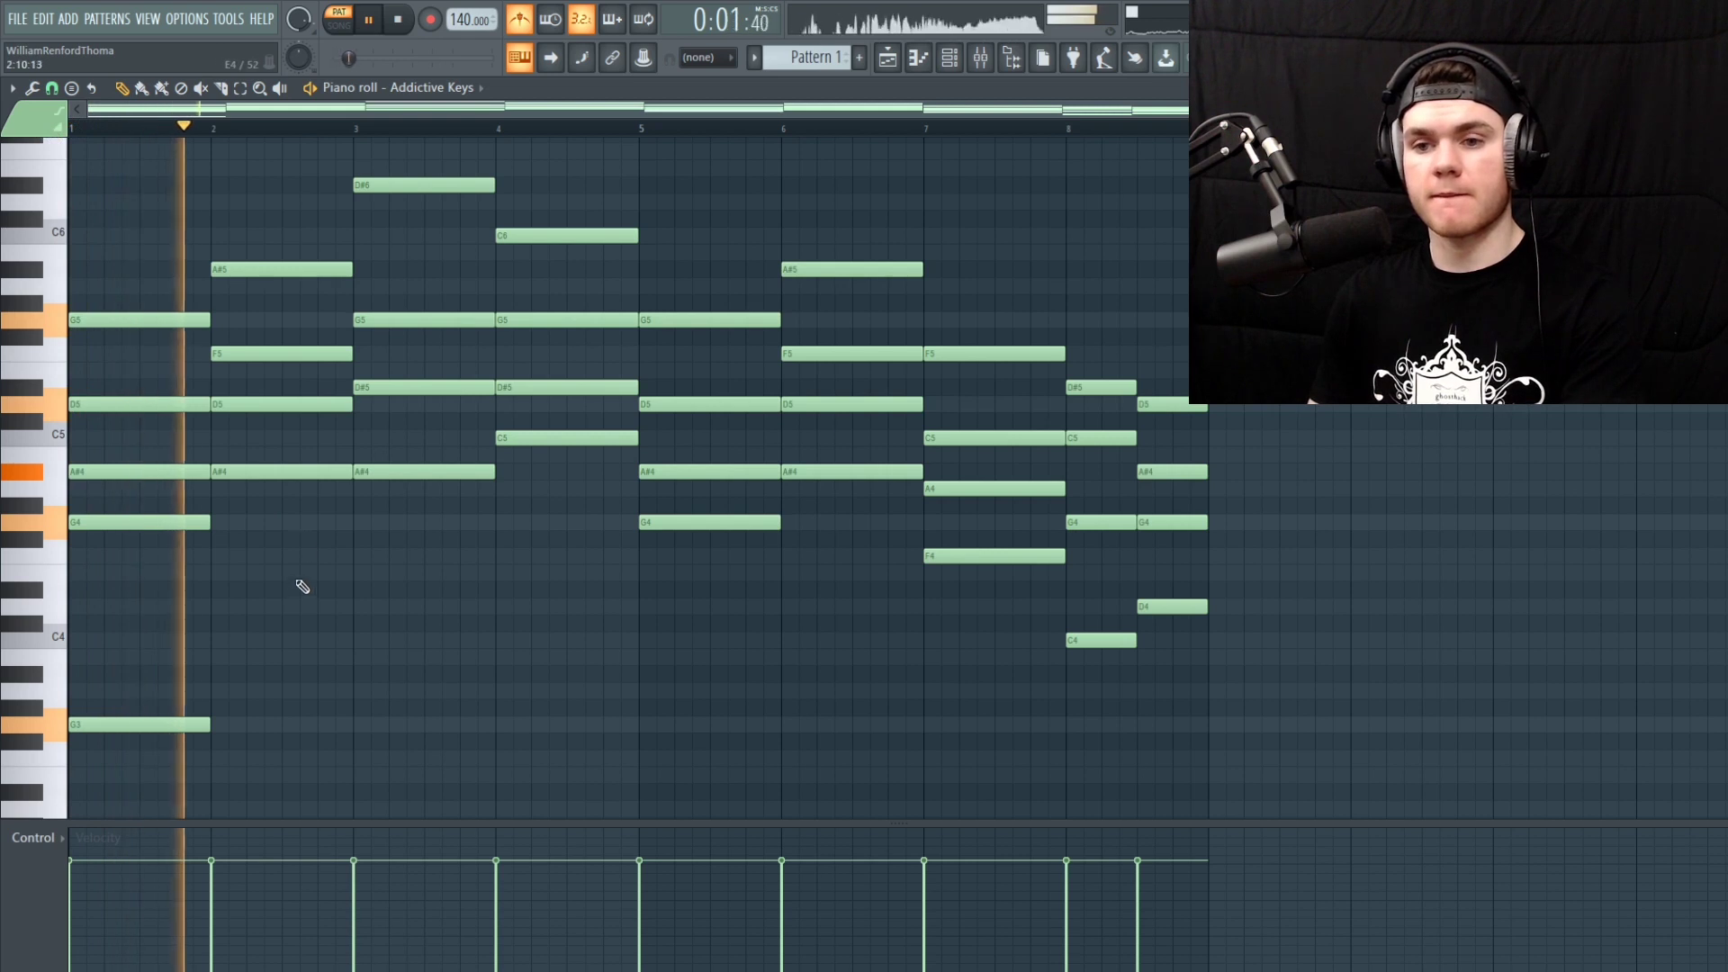
{"action": "key", "text": "space"}
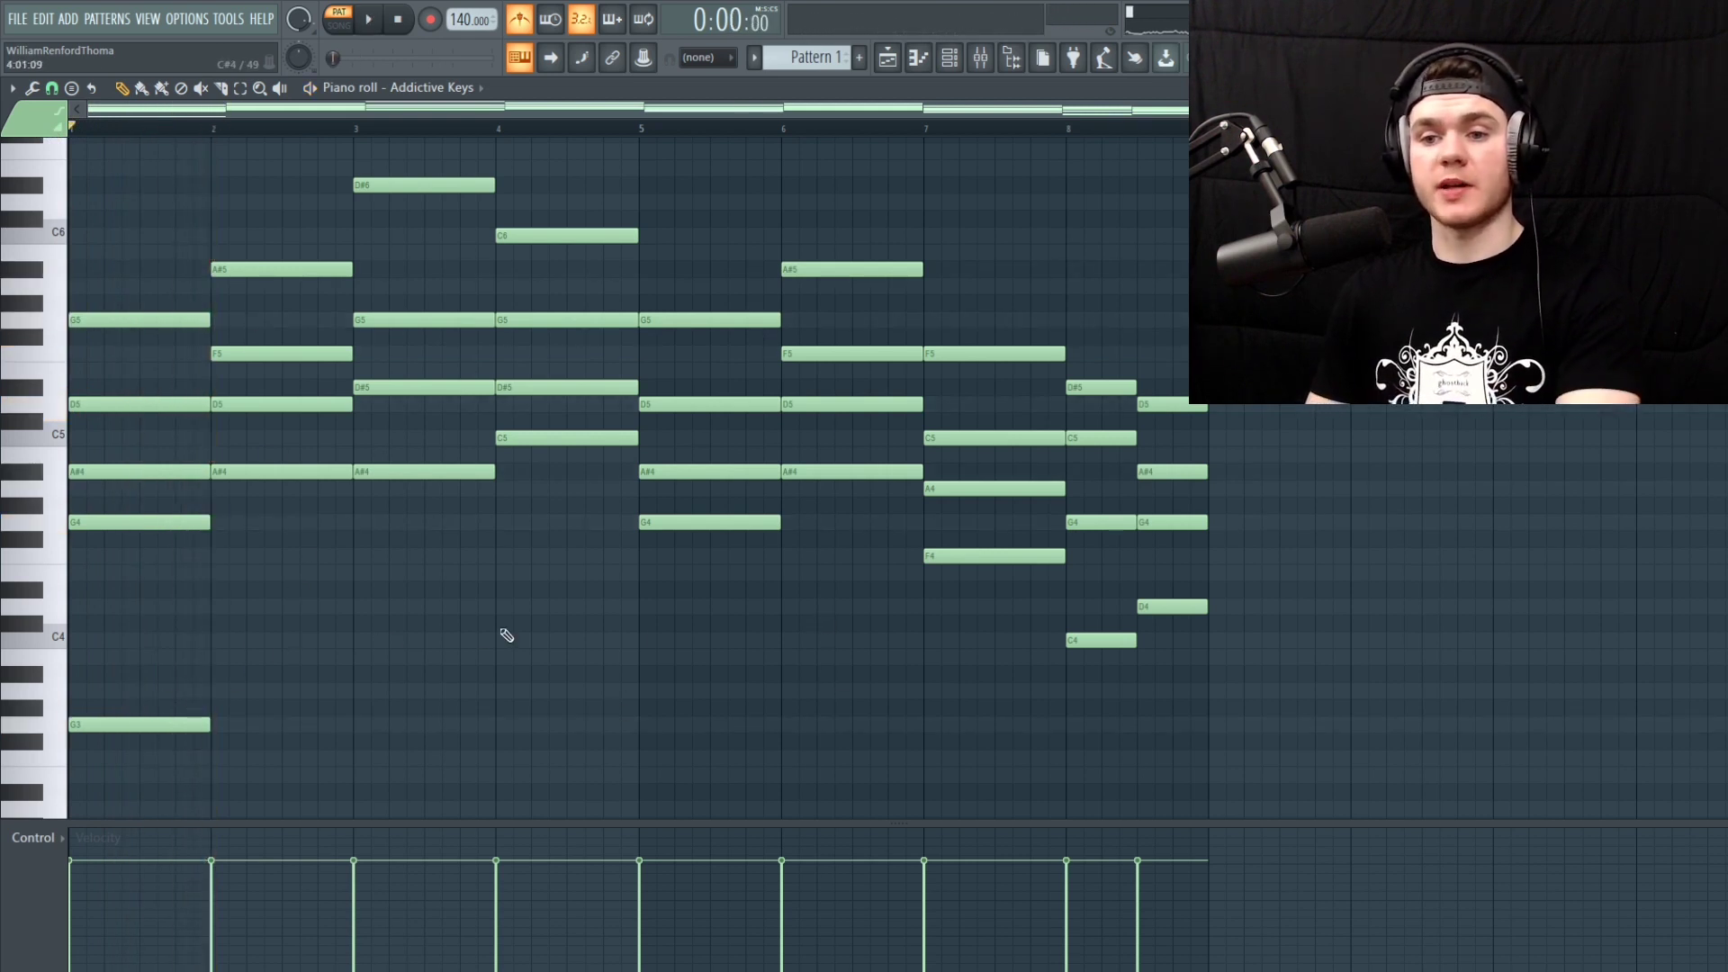
Play the opening bars and add a one-bar A#3 bass note under the bar 2 chord
{"action": "key", "text": "space"}
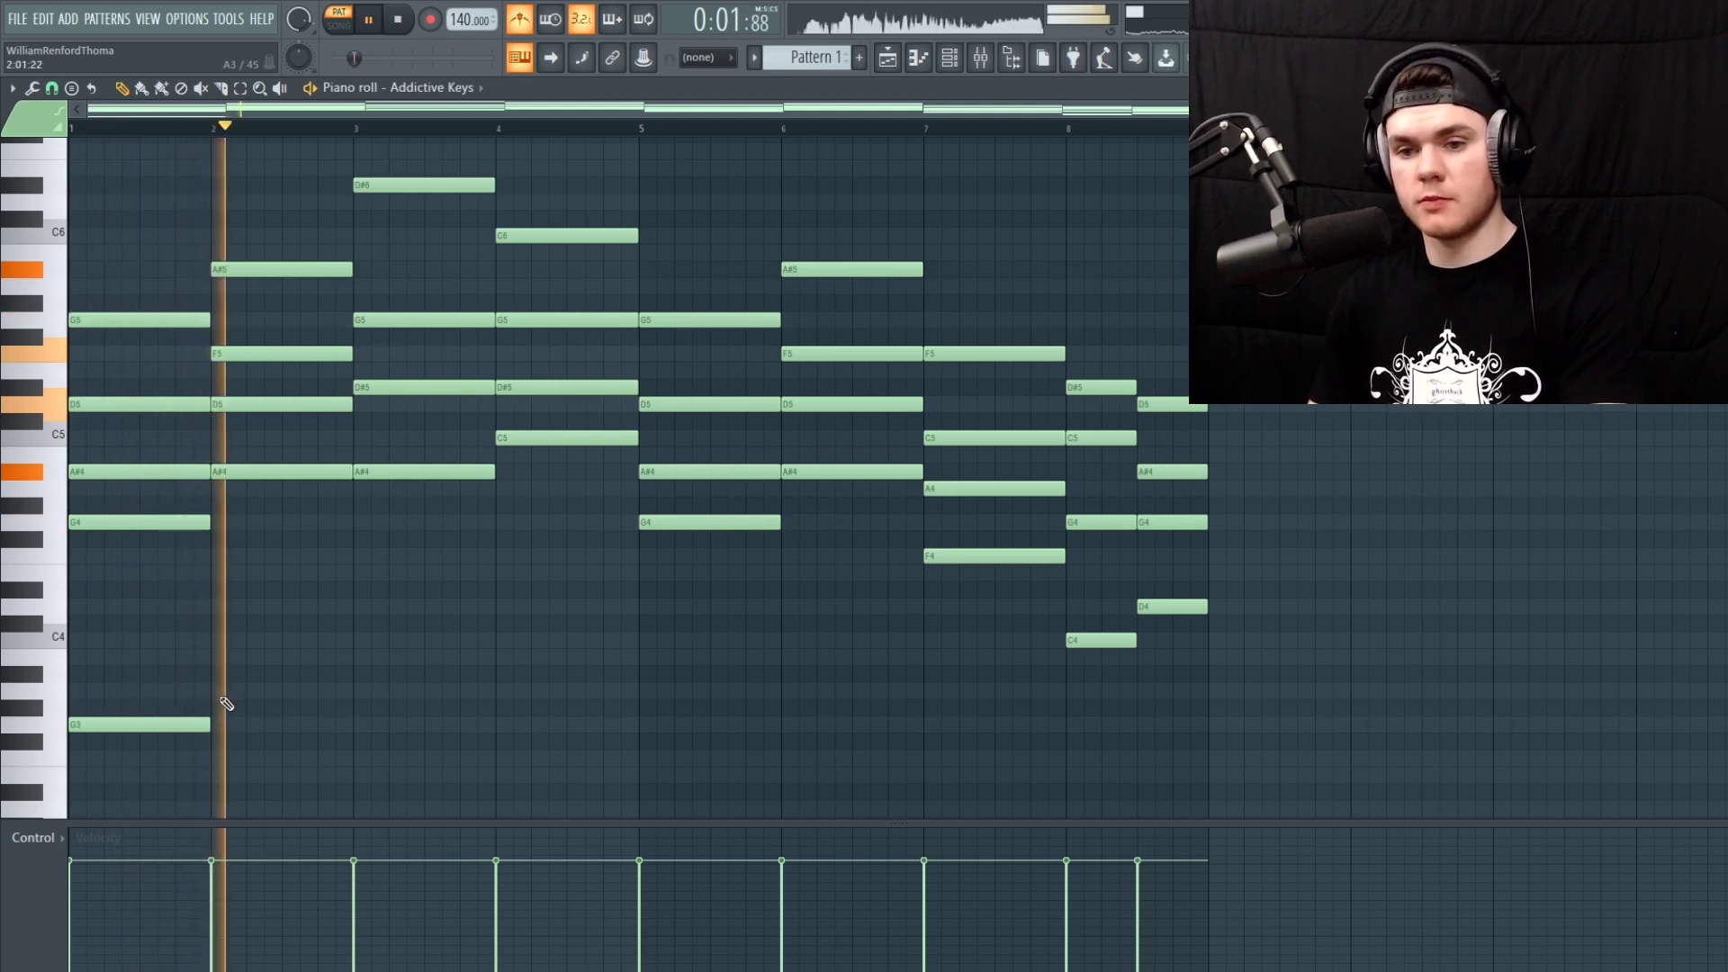
{"action": "key", "text": "space"}
{"action": "left_click_drag", "start_coordinate": [236, 691], "coordinate": [240, 670]}
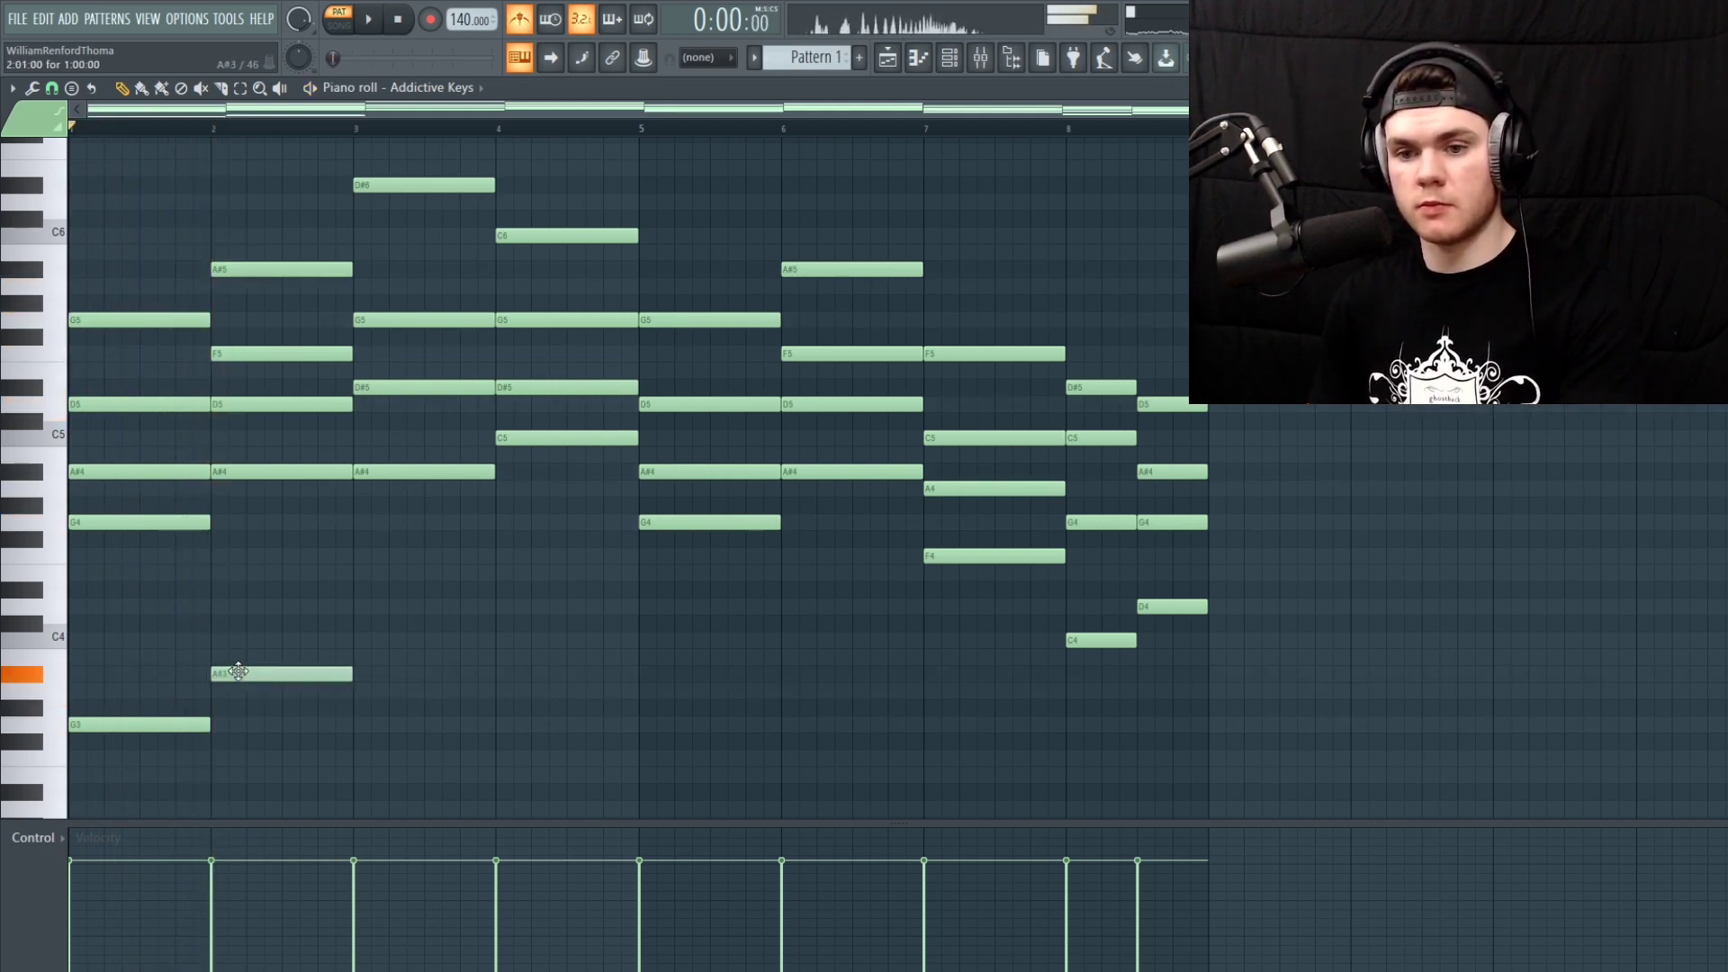
{"action": "key", "text": "space"}
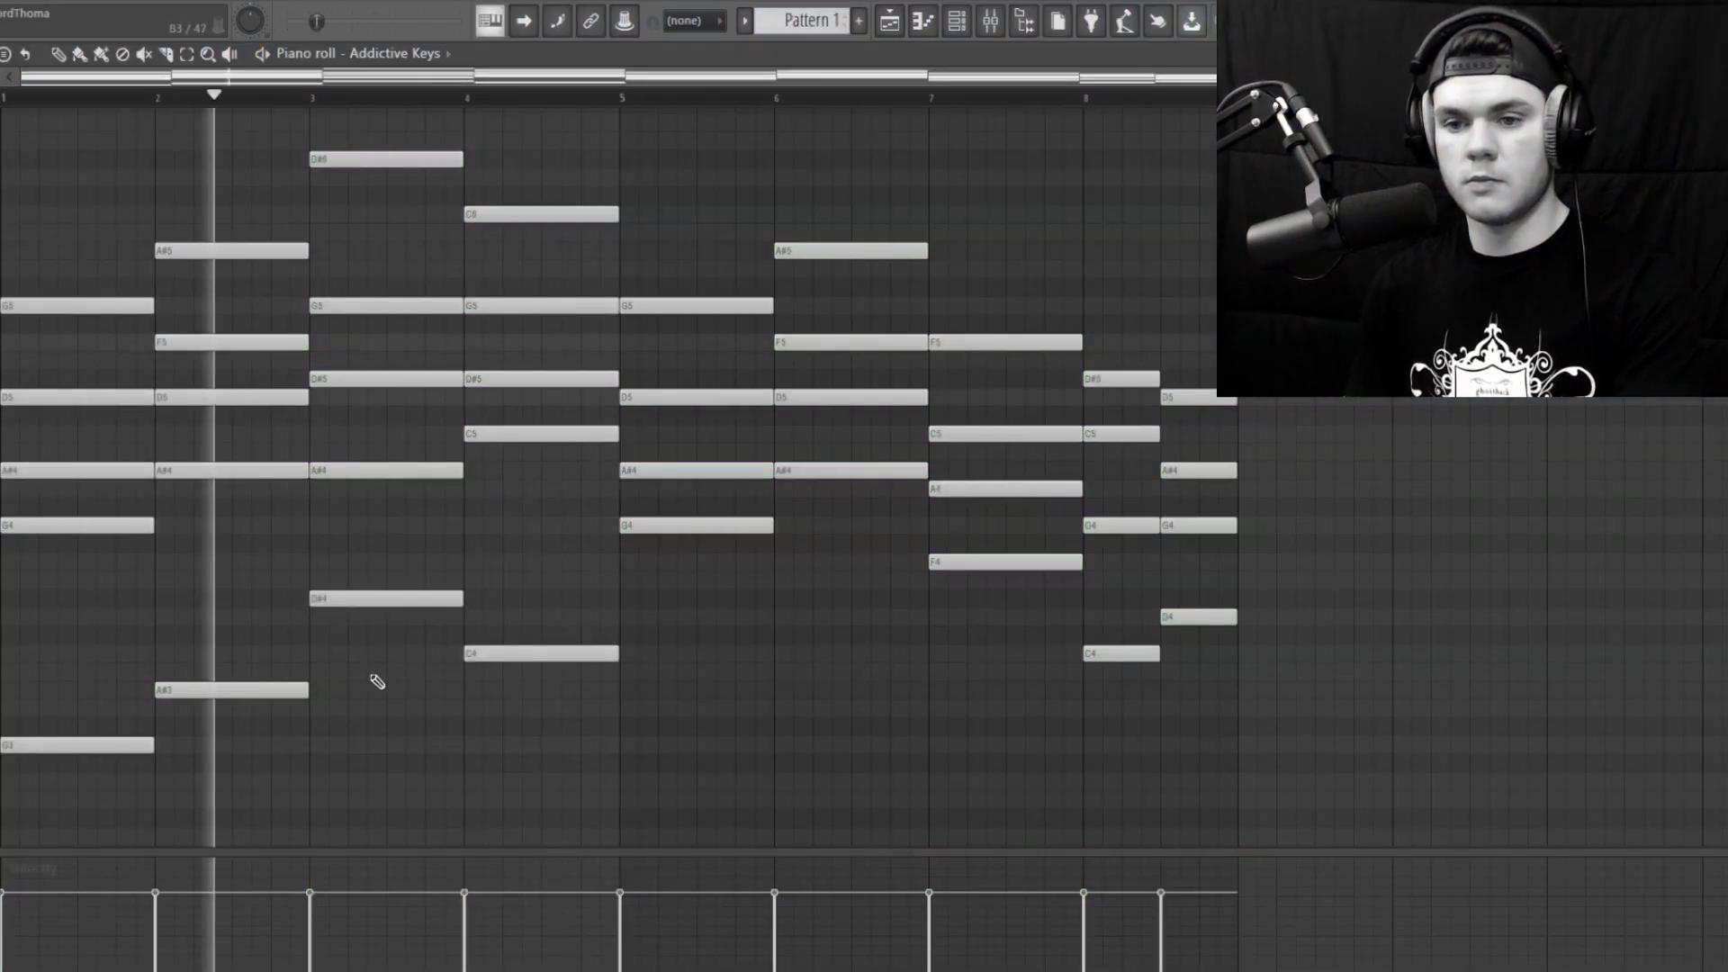
Lower the bass notes of bars 3 and 4 to D#3 and C3, and add G3, A#3 and A3 under bars 5 to 7
{"action": "left_click_drag", "start_coordinate": [386, 599], "coordinate": [386, 818]}
{"action": "scroll", "coordinate": [386, 681], "scroll_direction": "down", "scroll_amount": 3}
{"action": "left_click_drag", "start_coordinate": [494, 487], "coordinate": [494, 576]}
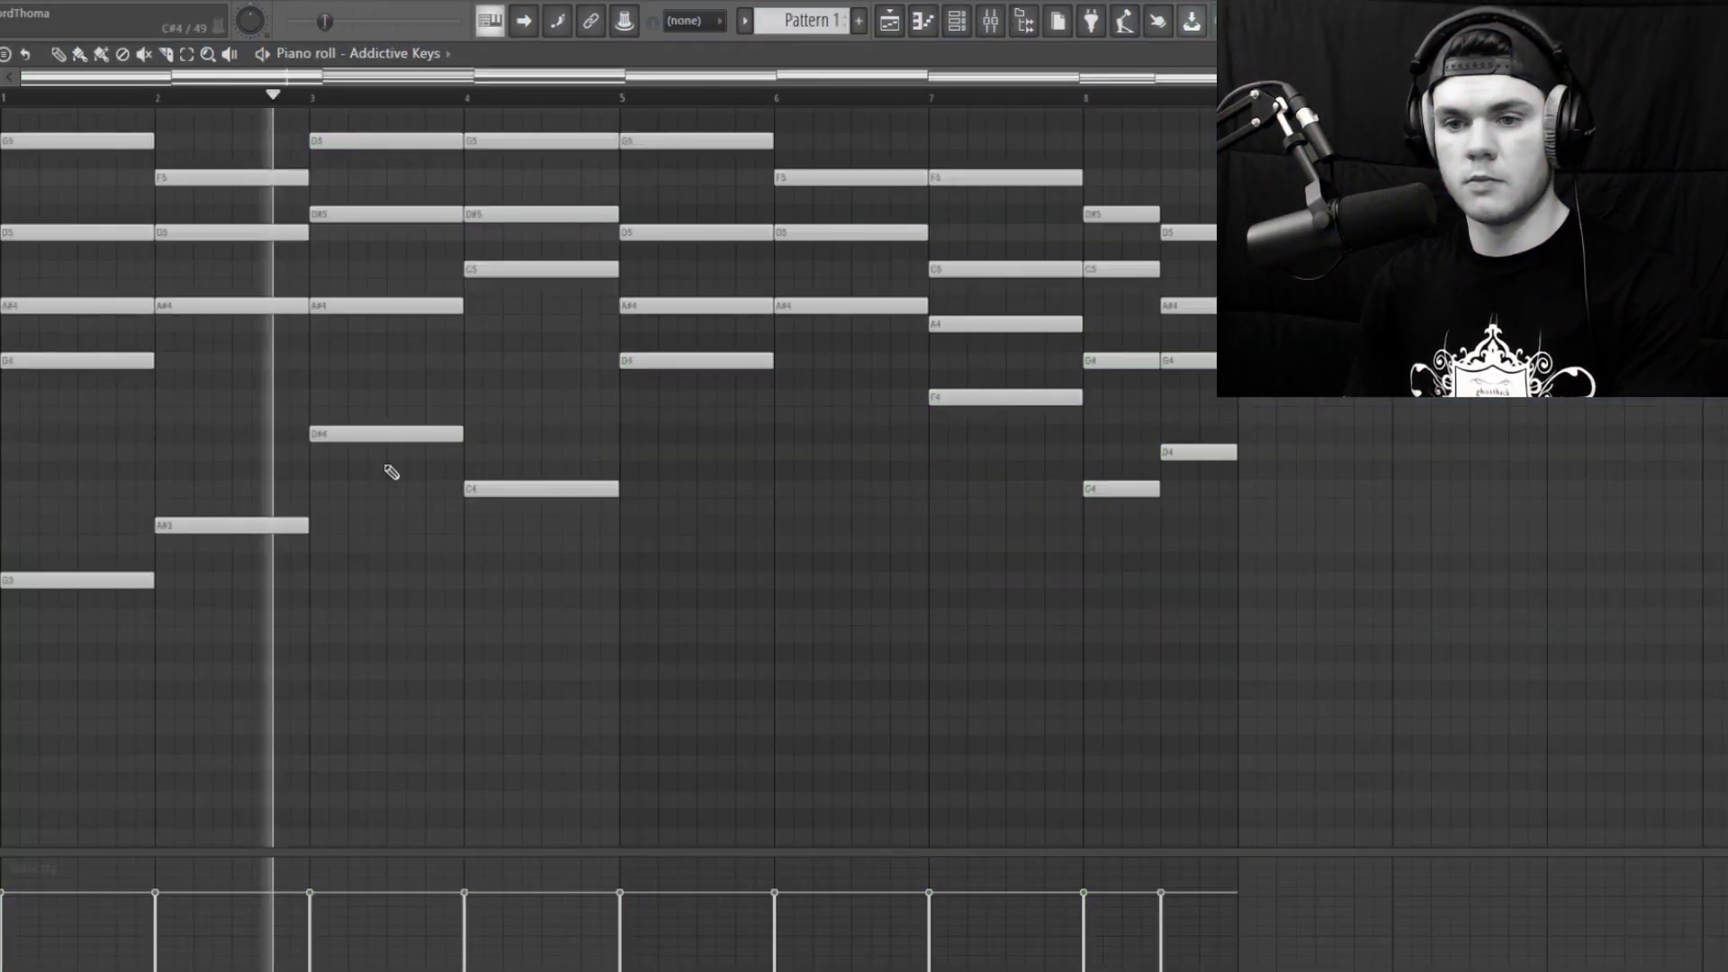
{"action": "scroll", "coordinate": [494, 576], "scroll_direction": "up", "scroll_amount": 1}
{"action": "left_click_drag", "start_coordinate": [513, 634], "coordinate": [538, 764]}
{"action": "left_click", "coordinate": [698, 634]}
{"action": "left_click_drag", "start_coordinate": [850, 581], "coordinate": [866, 670]}
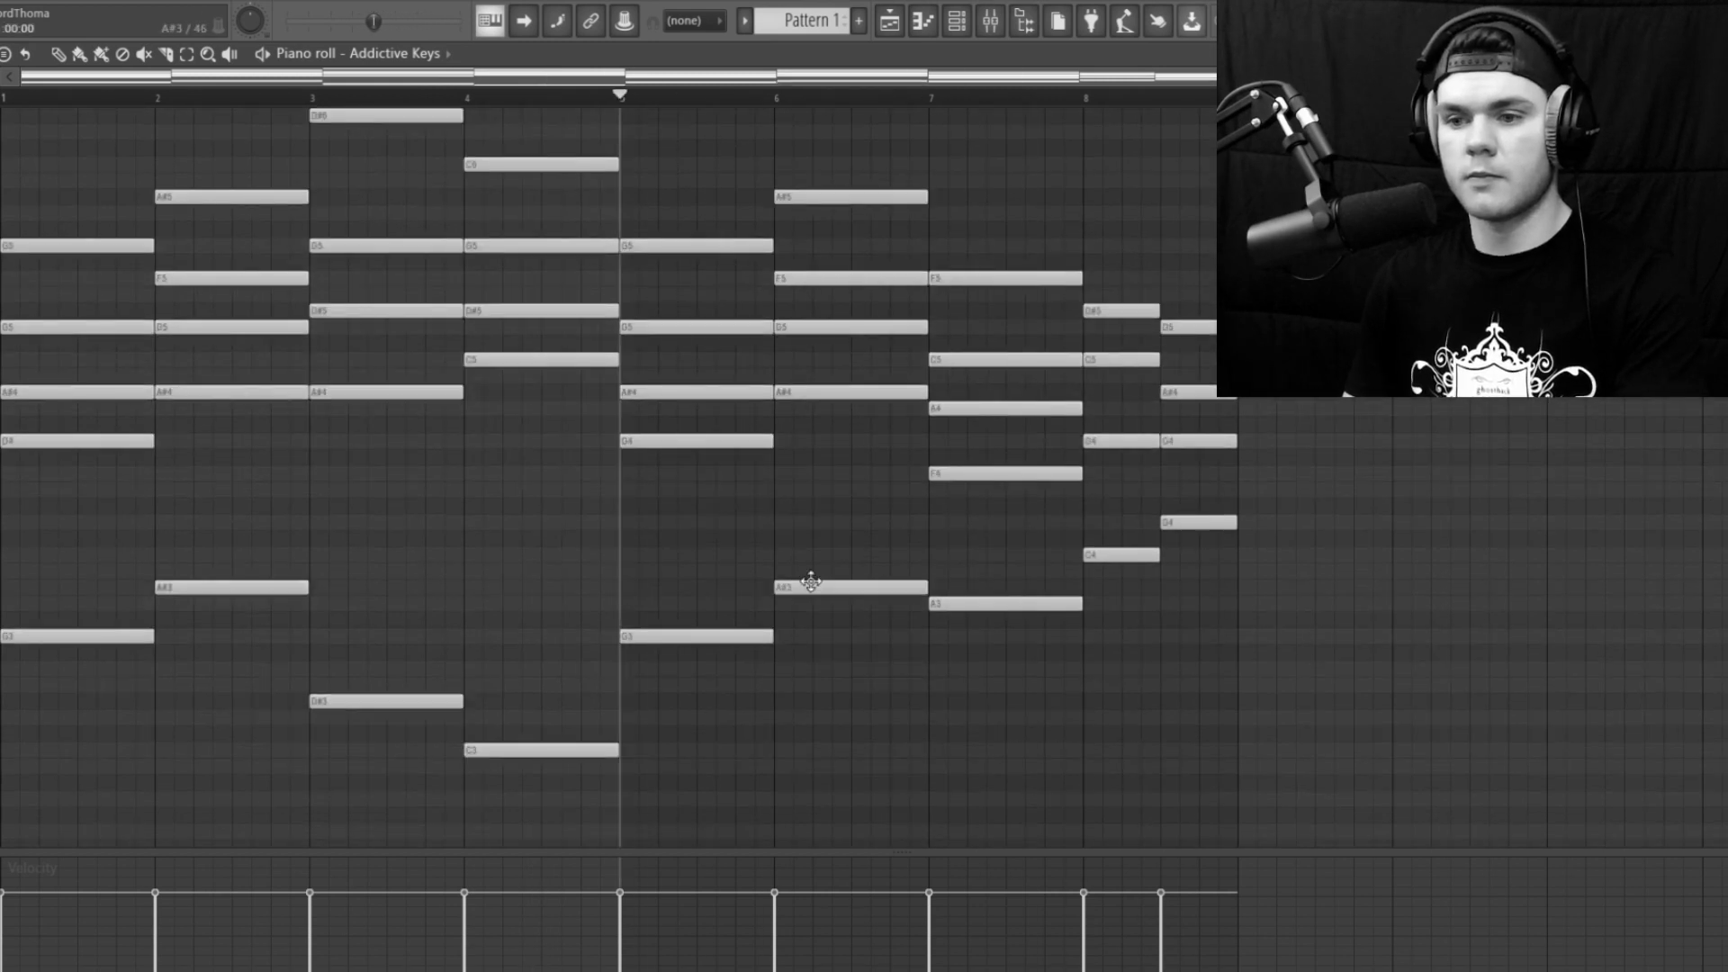
Play the progression through to the end of bar 8 with the added bass notes
{"action": "key", "text": "space"}
{"action": "left_click", "coordinate": [1386, 522]}
{"action": "right_click", "coordinate": [1452, 522]}
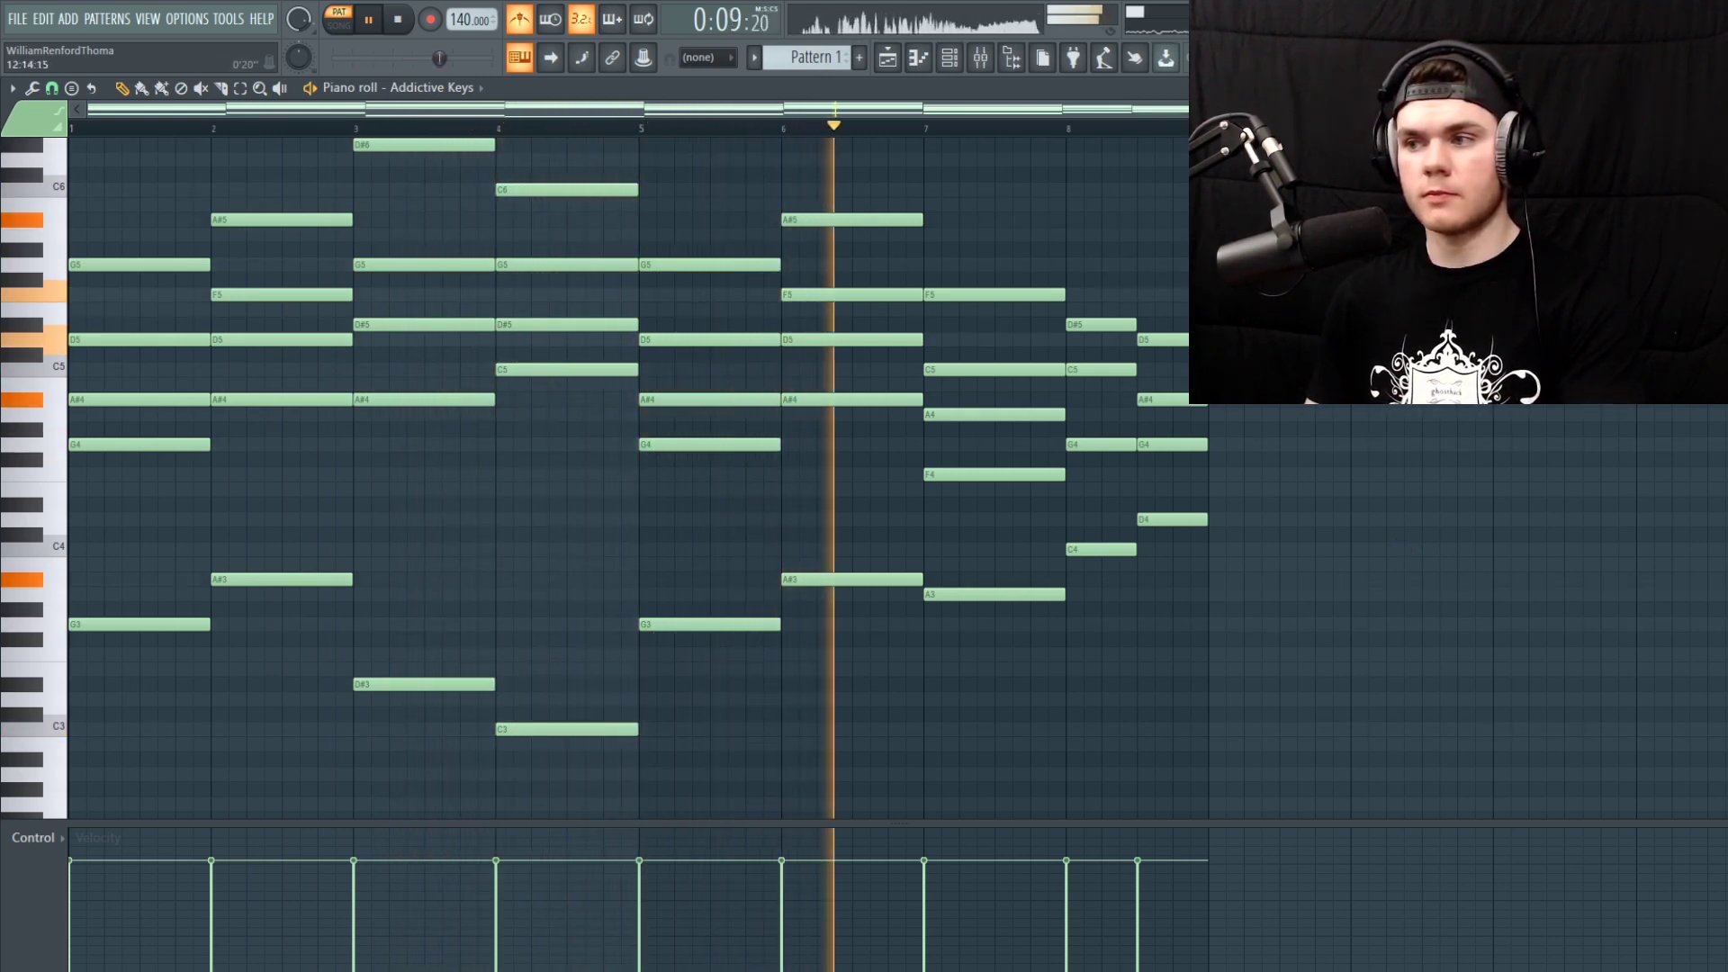
{"action": "scroll", "coordinate": [630, 450], "scroll_direction": "down", "scroll_amount": 1}
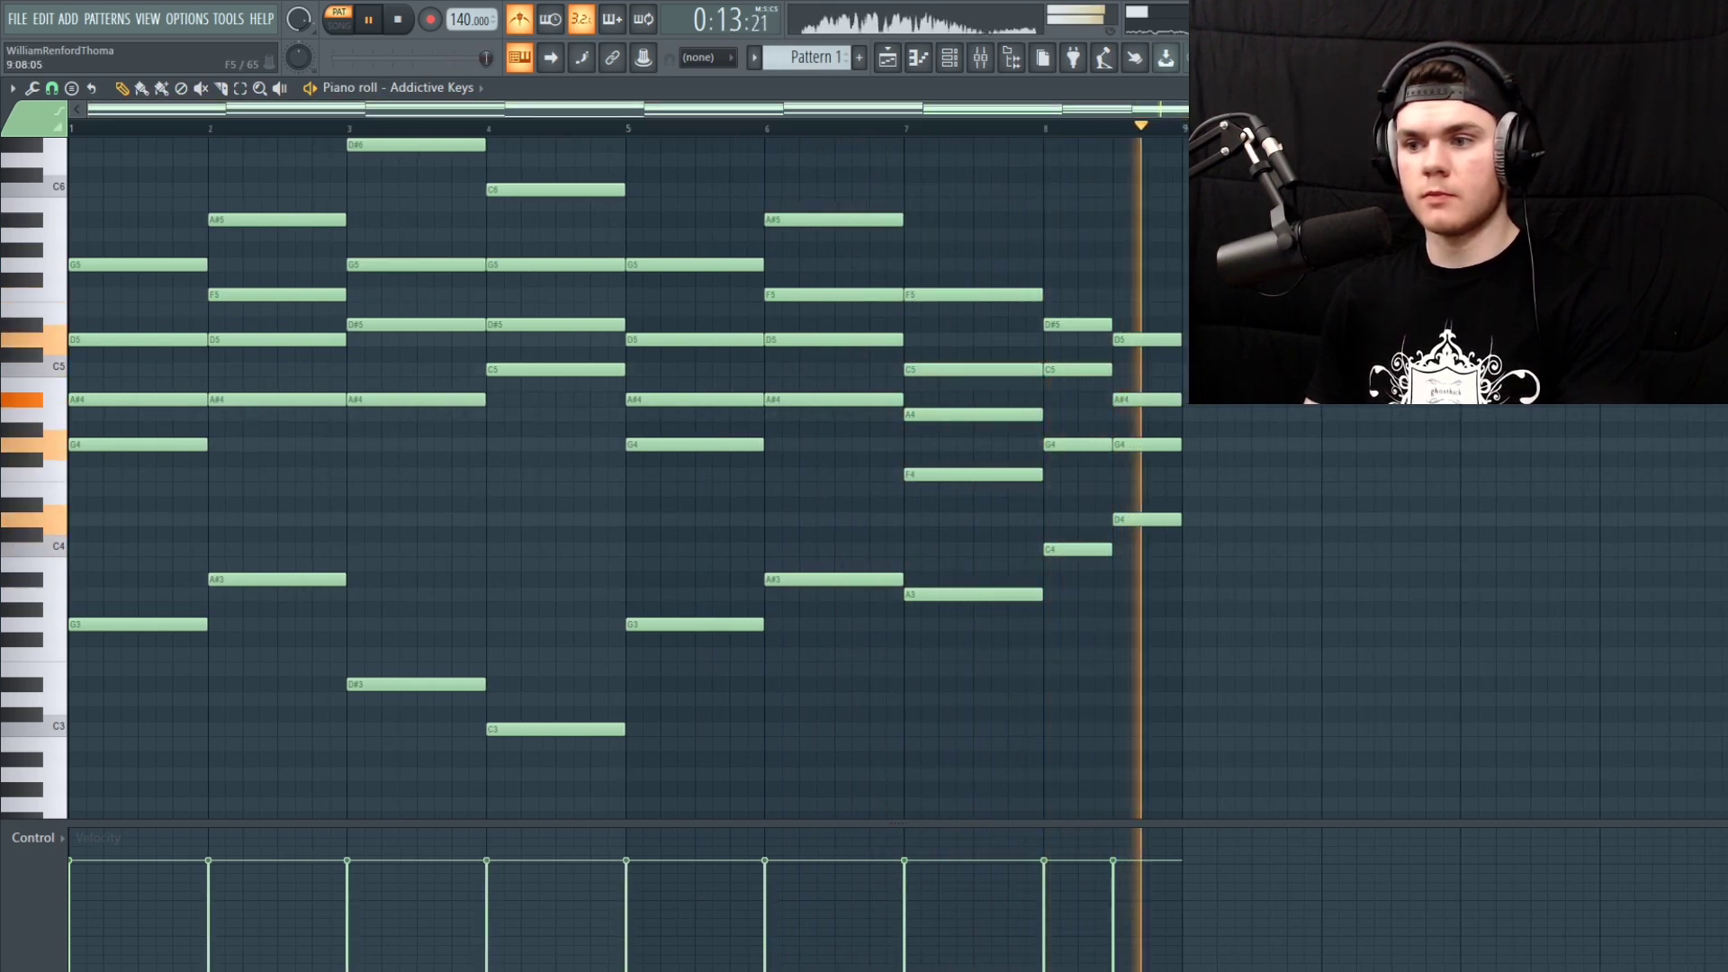
{"action": "key", "text": "space"}
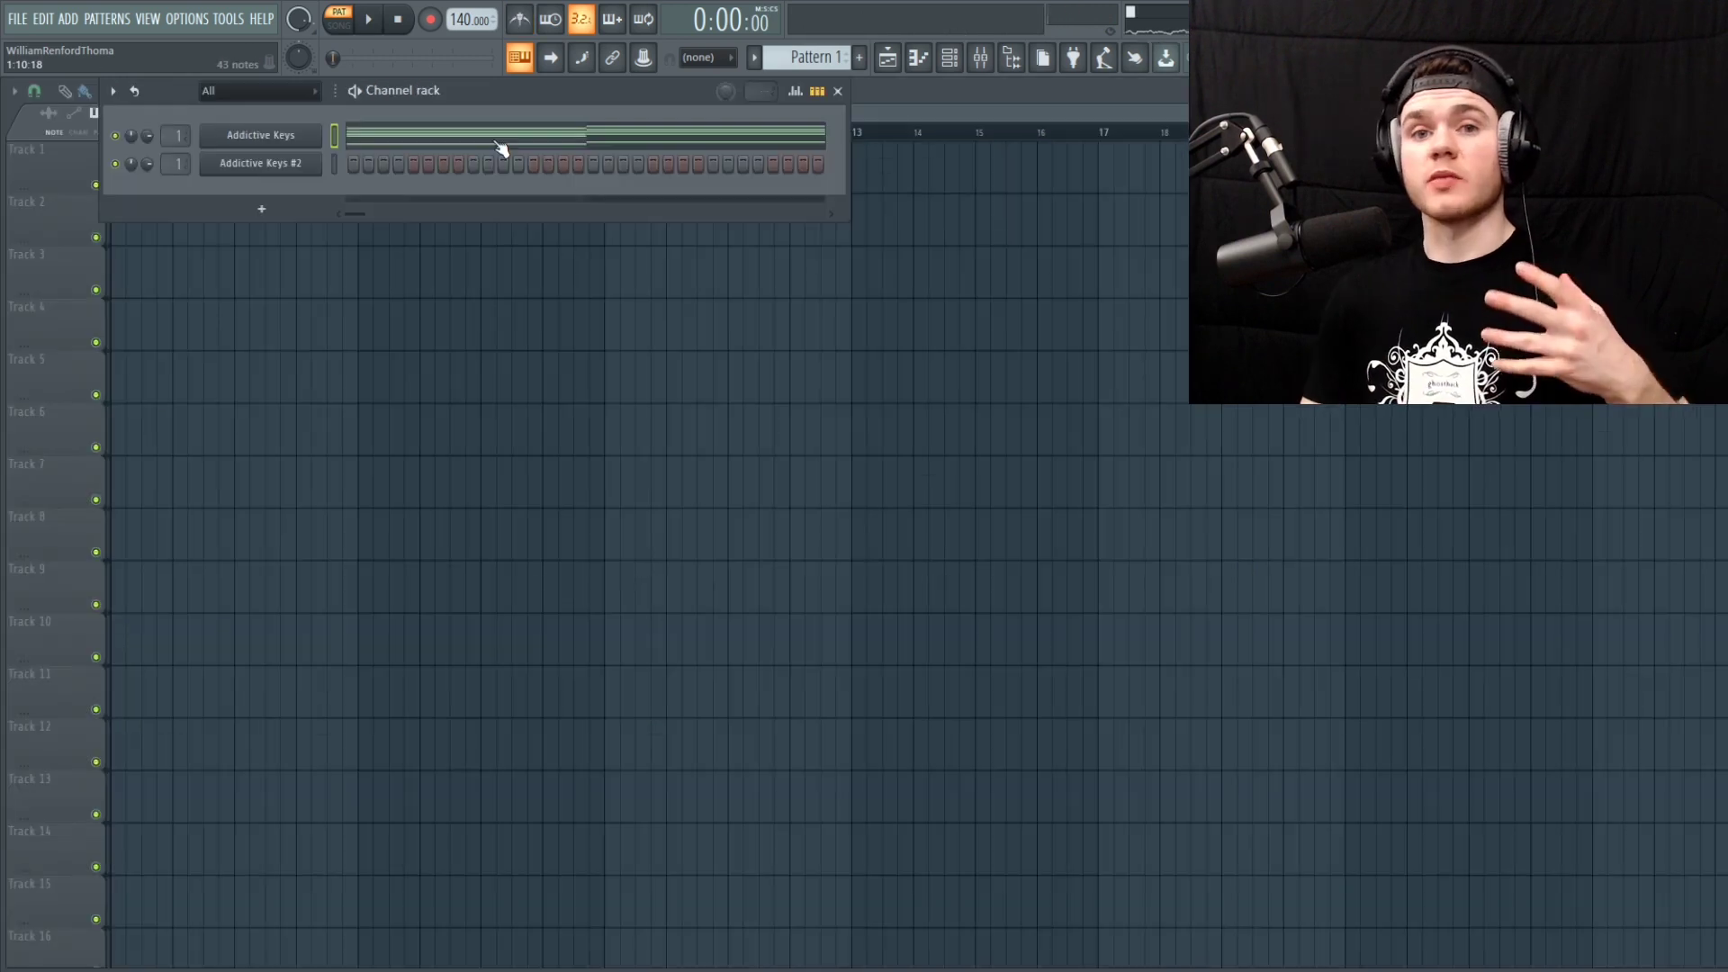
Open the piano roll of the Addictive Keys #2 channel and view the ghosted chord notes
{"action": "right_click", "coordinate": [306, 164]}
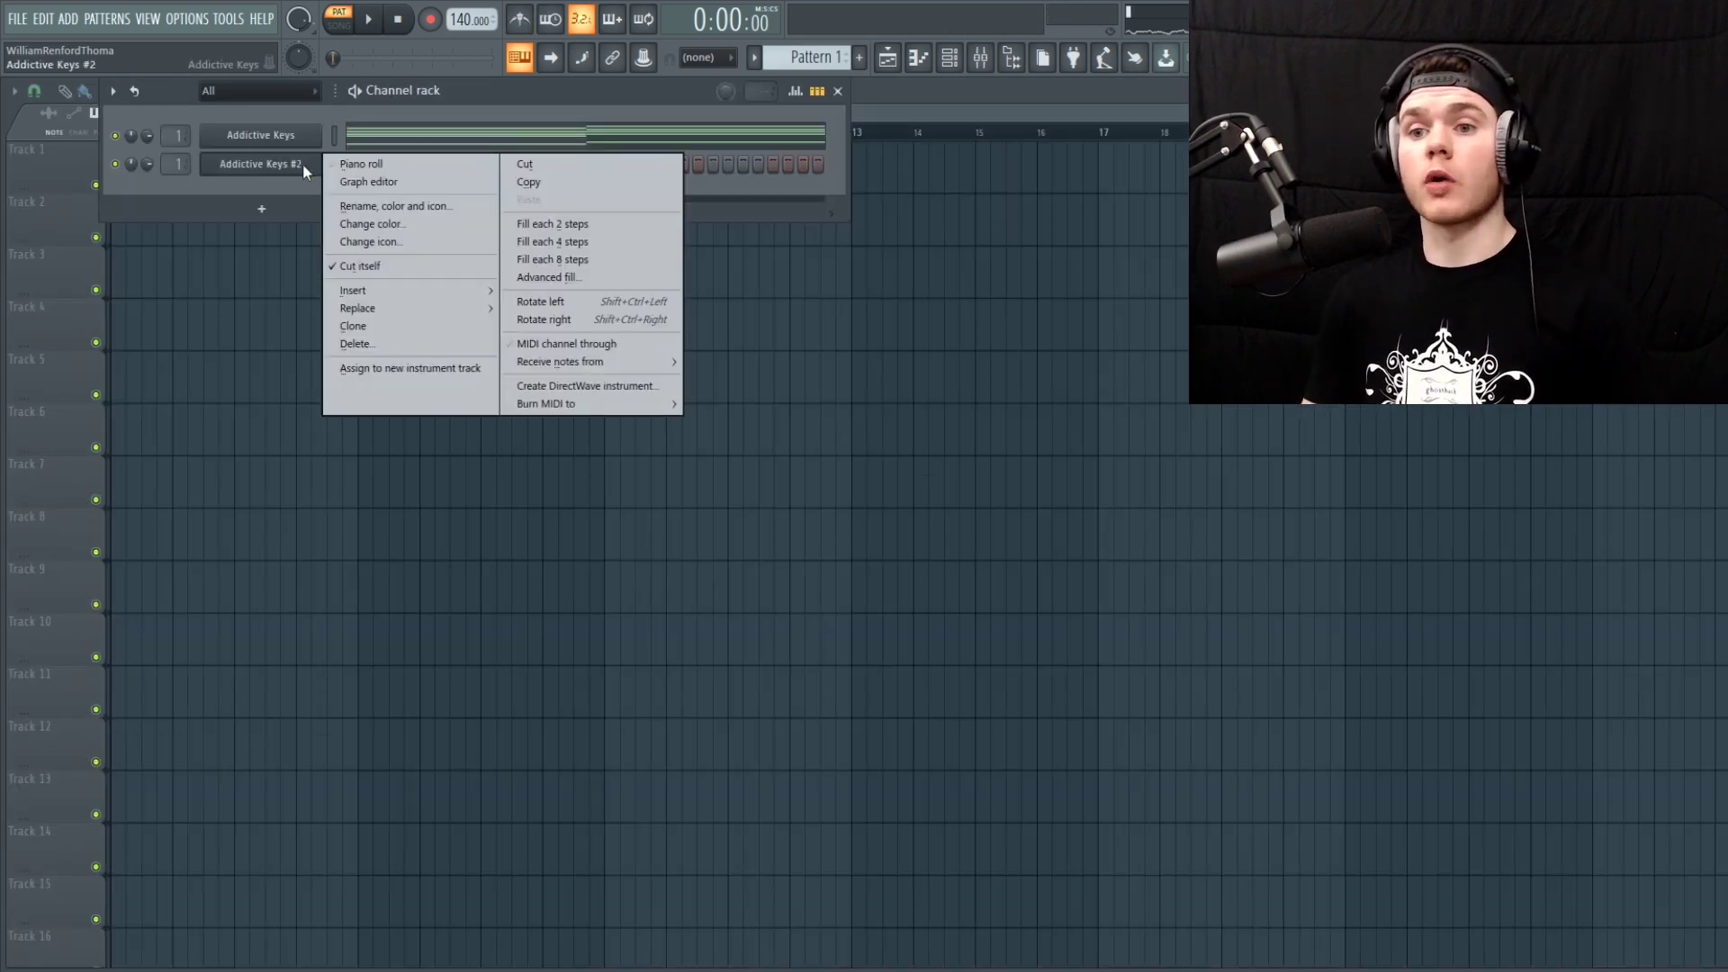
{"action": "left_click", "coordinate": [399, 171]}
{"action": "scroll", "coordinate": [340, 381], "scroll_direction": "down", "scroll_amount": 5}
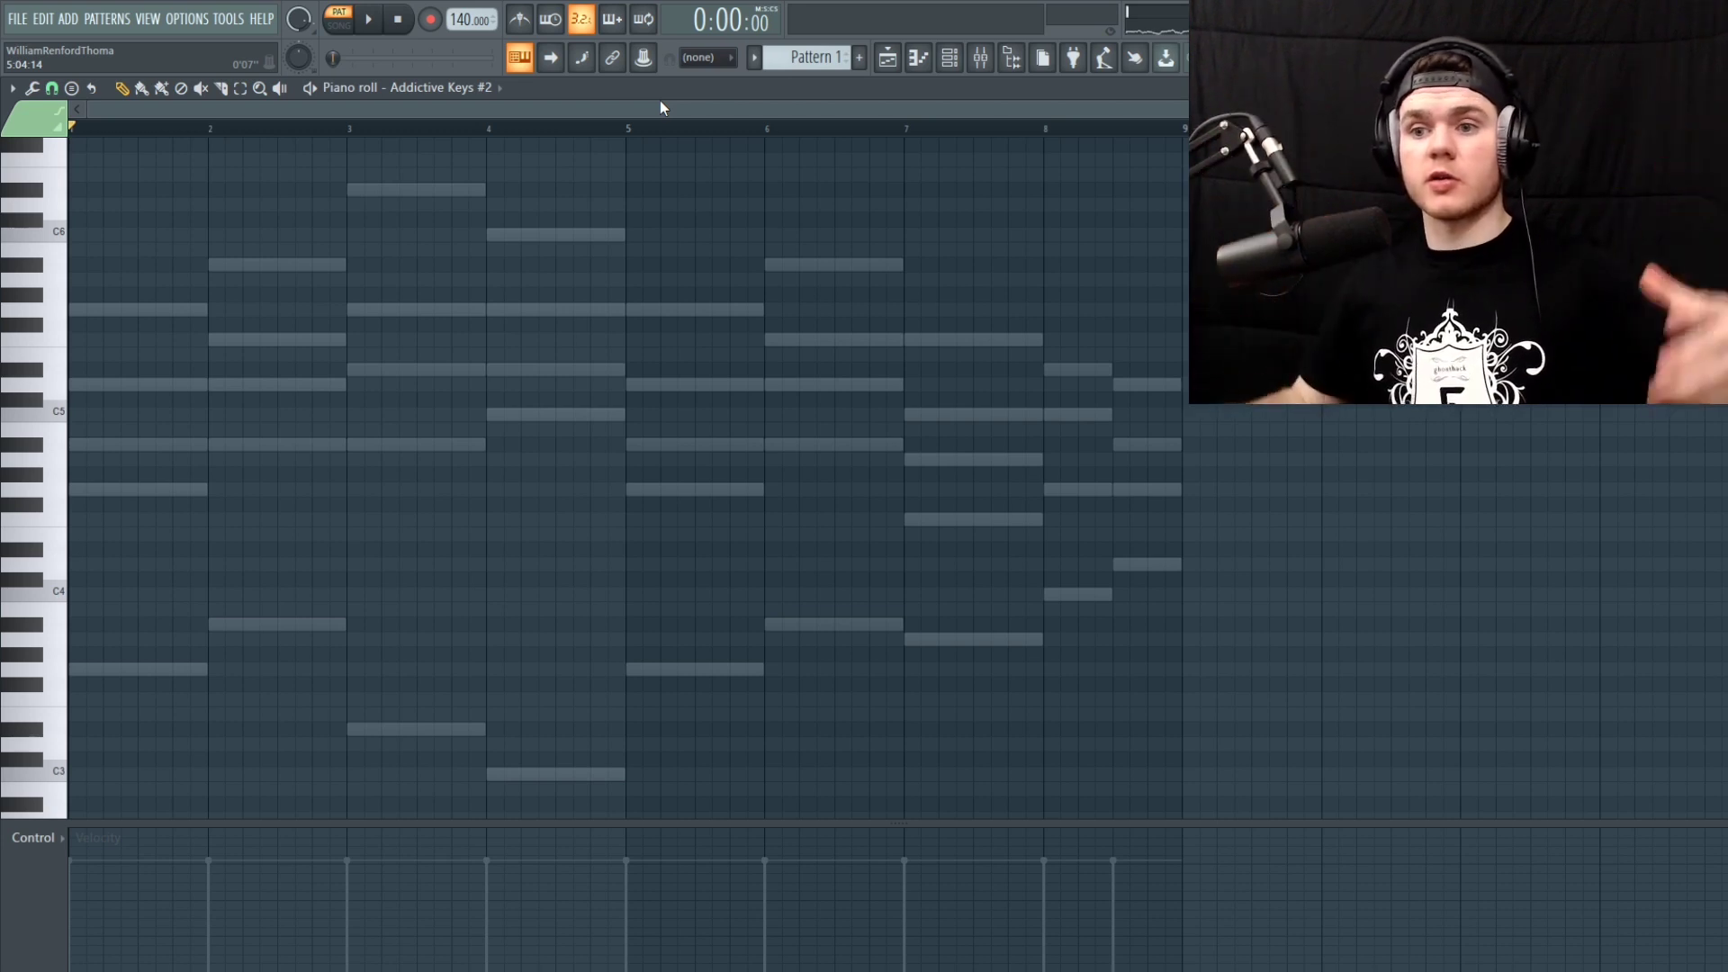
{"action": "scroll", "coordinate": [474, 390], "scroll_direction": "up", "scroll_amount": 2}
{"action": "scroll", "coordinate": [473, 390], "scroll_direction": "down", "scroll_amount": 2}
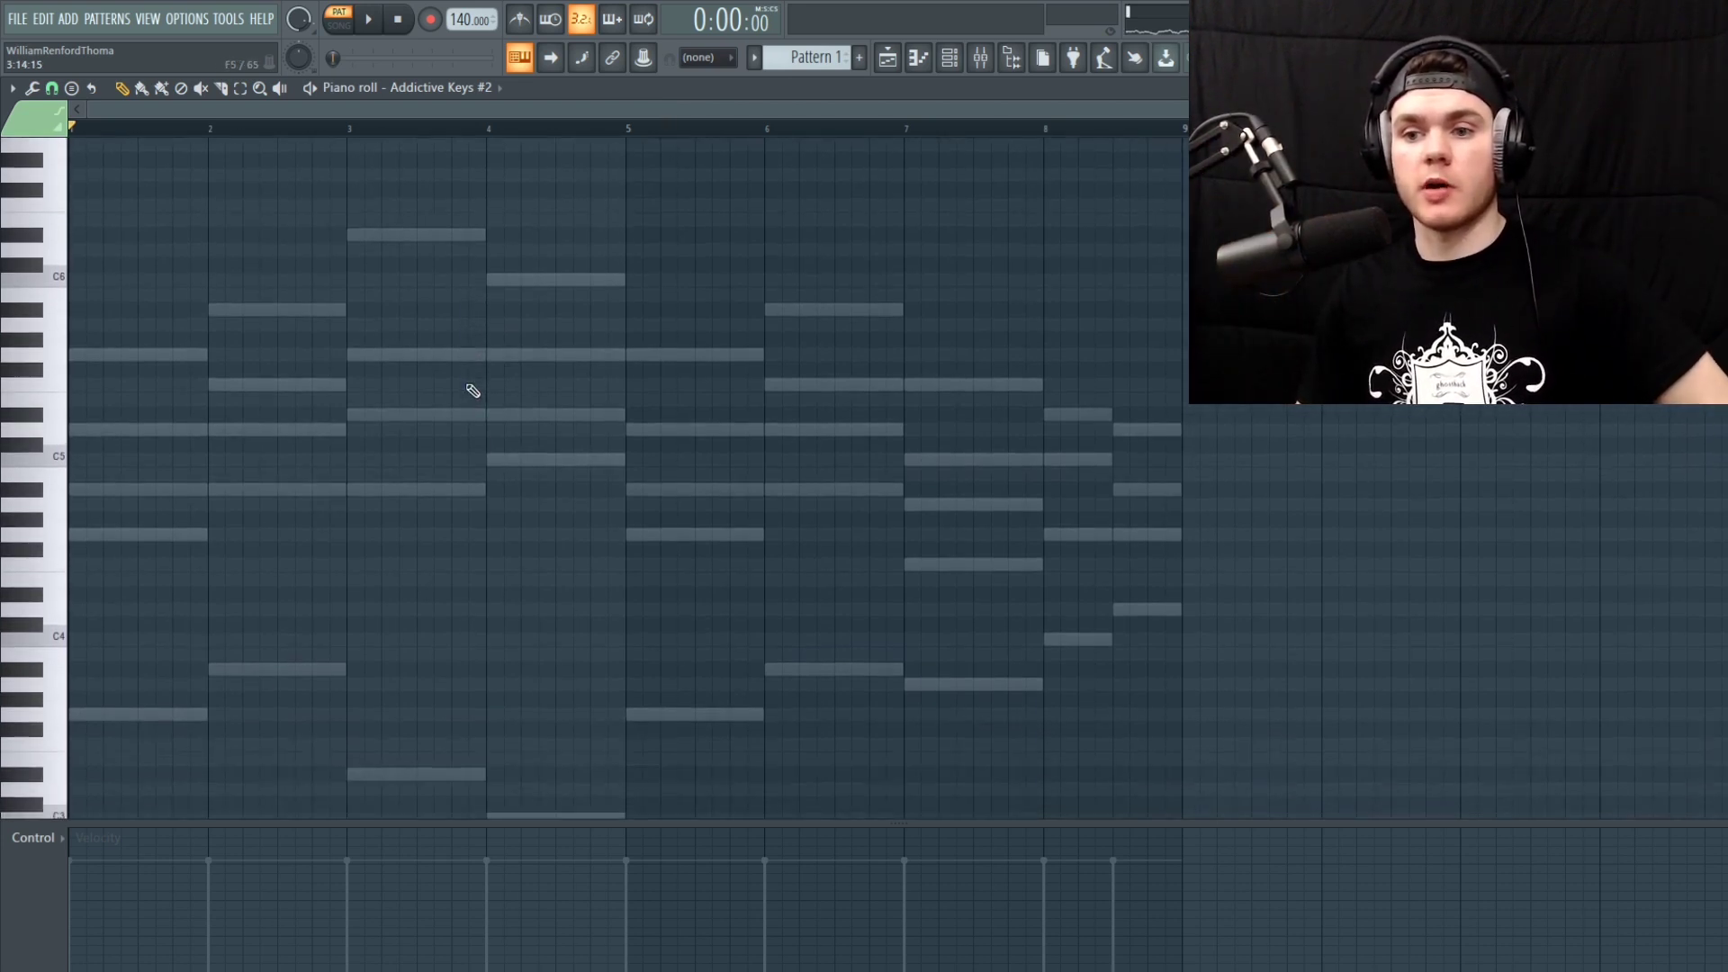
Return to the Addictive Keys piano roll, select all chord notes and transpose them up two semitones
{"action": "double_click", "coordinate": [388, 358]}
{"action": "scroll", "coordinate": [900, 417], "scroll_direction": "down", "scroll_amount": 5}
{"action": "left_click_drag", "start_coordinate": [1378, 745], "coordinate": [23, 75]}
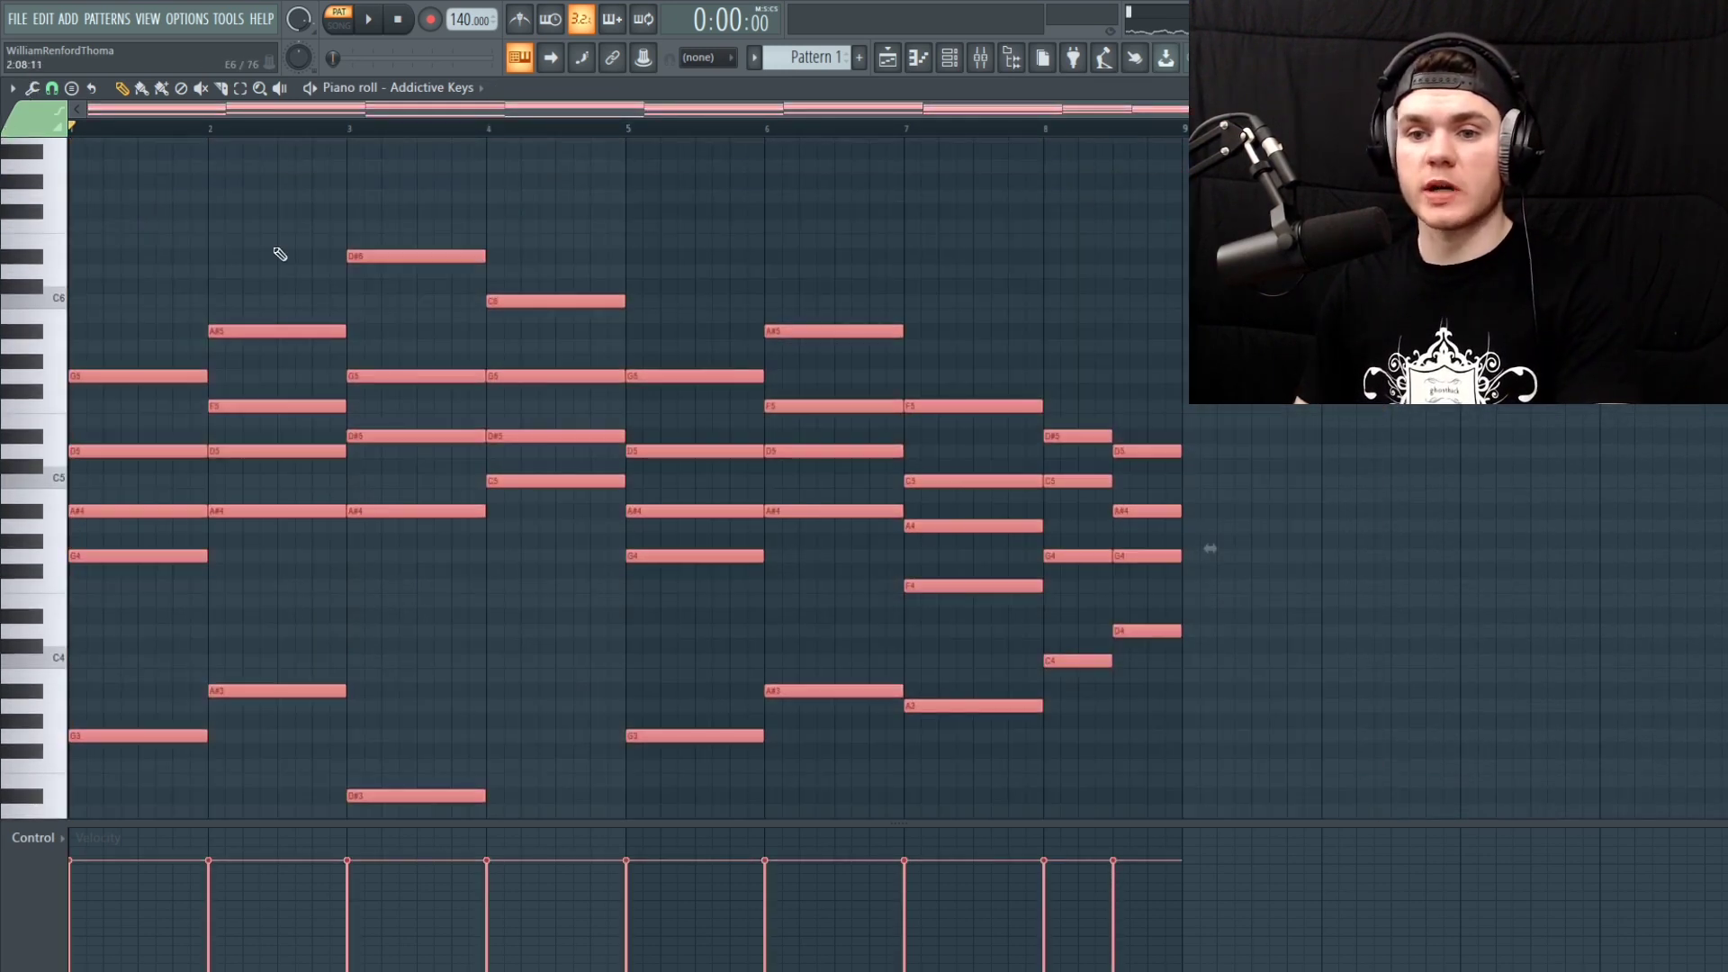
{"action": "scroll", "coordinate": [279, 254], "scroll_direction": "up", "scroll_amount": 2}
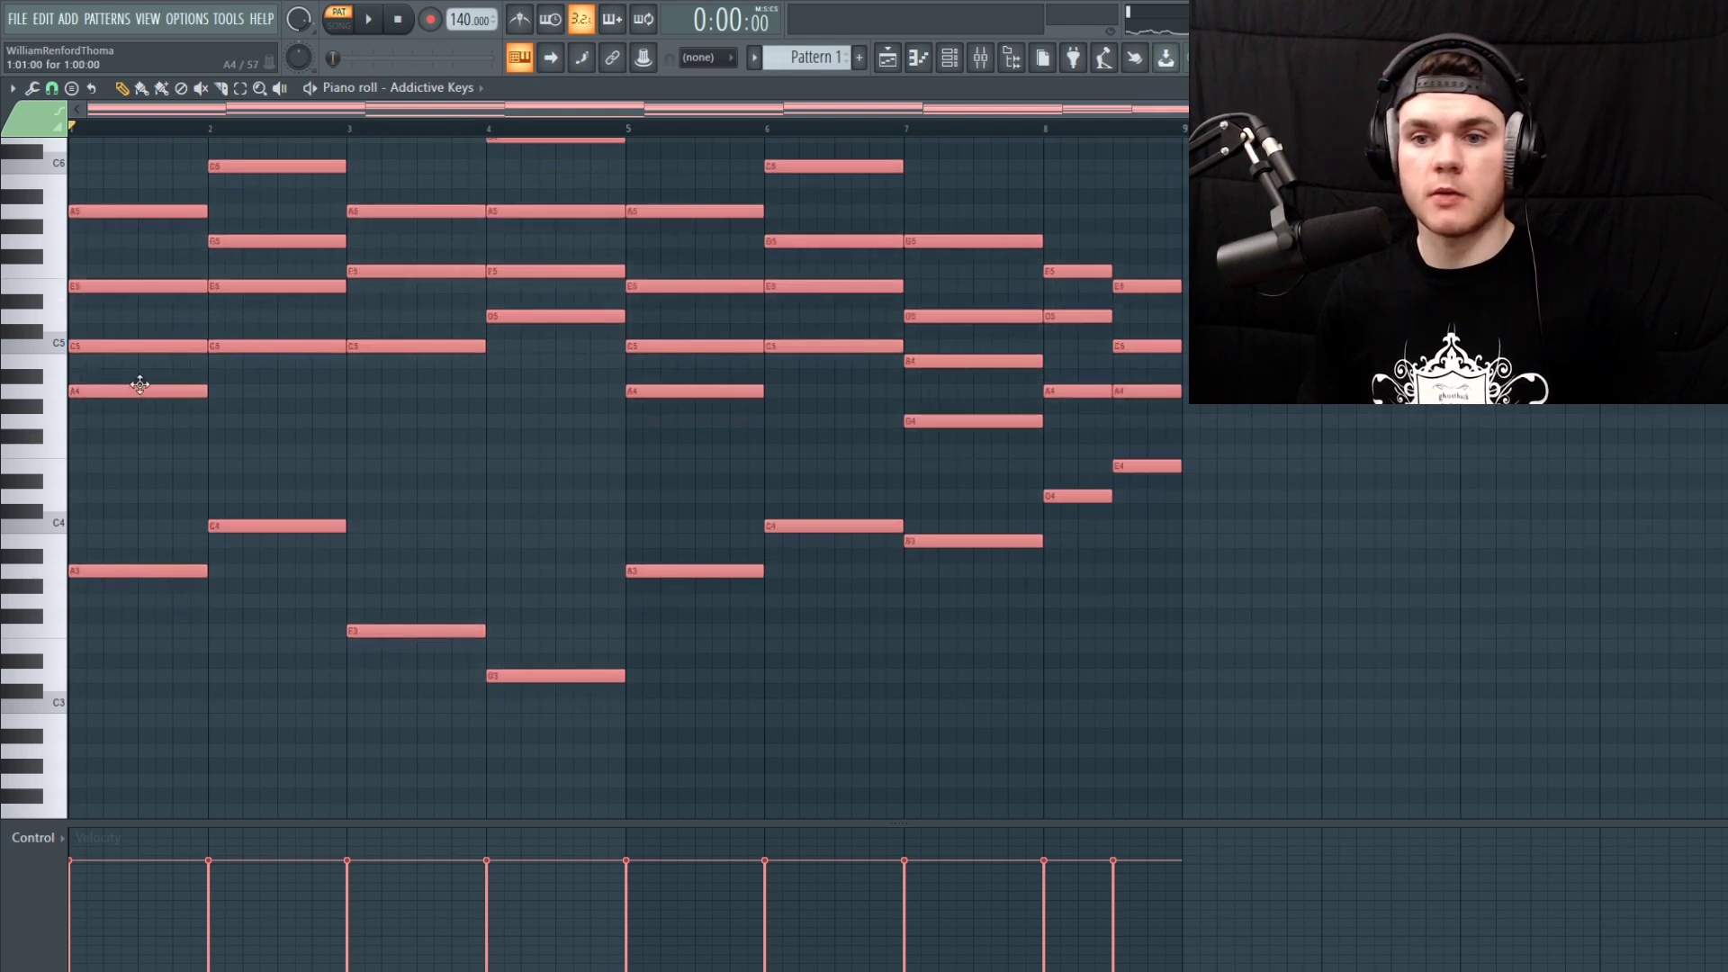
Play the transposed chord progression from bar 1
{"action": "key", "text": "space"}
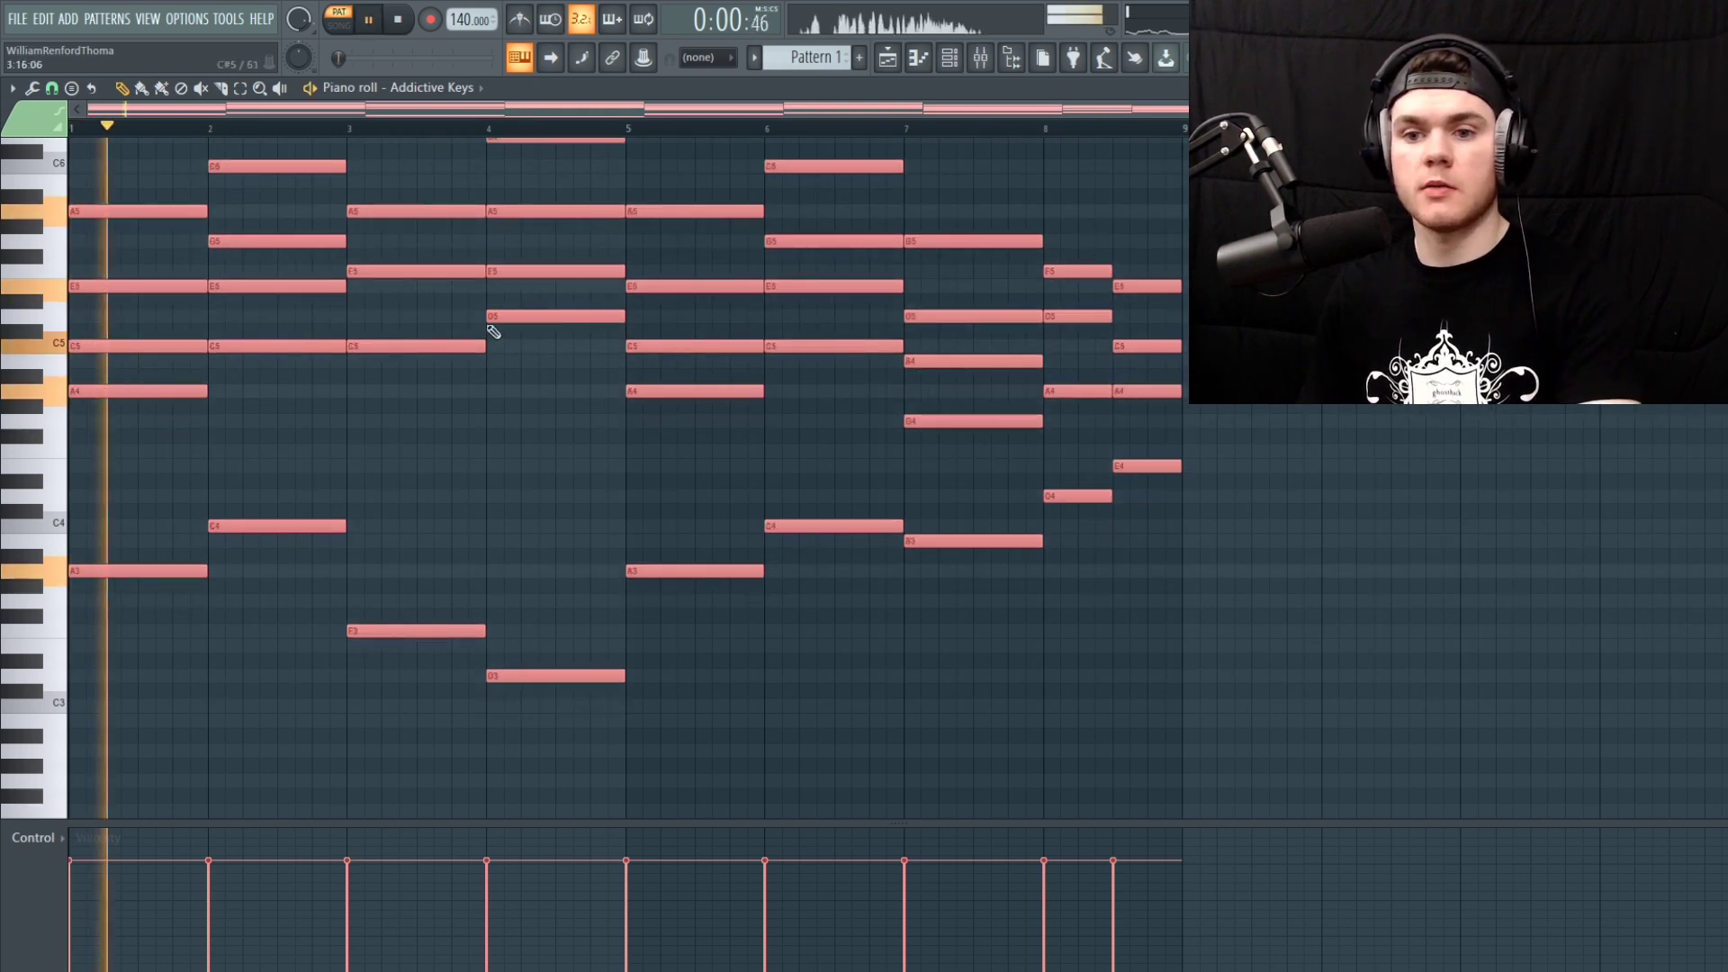
{"action": "scroll", "coordinate": [537, 432], "scroll_direction": "up", "scroll_amount": 3}
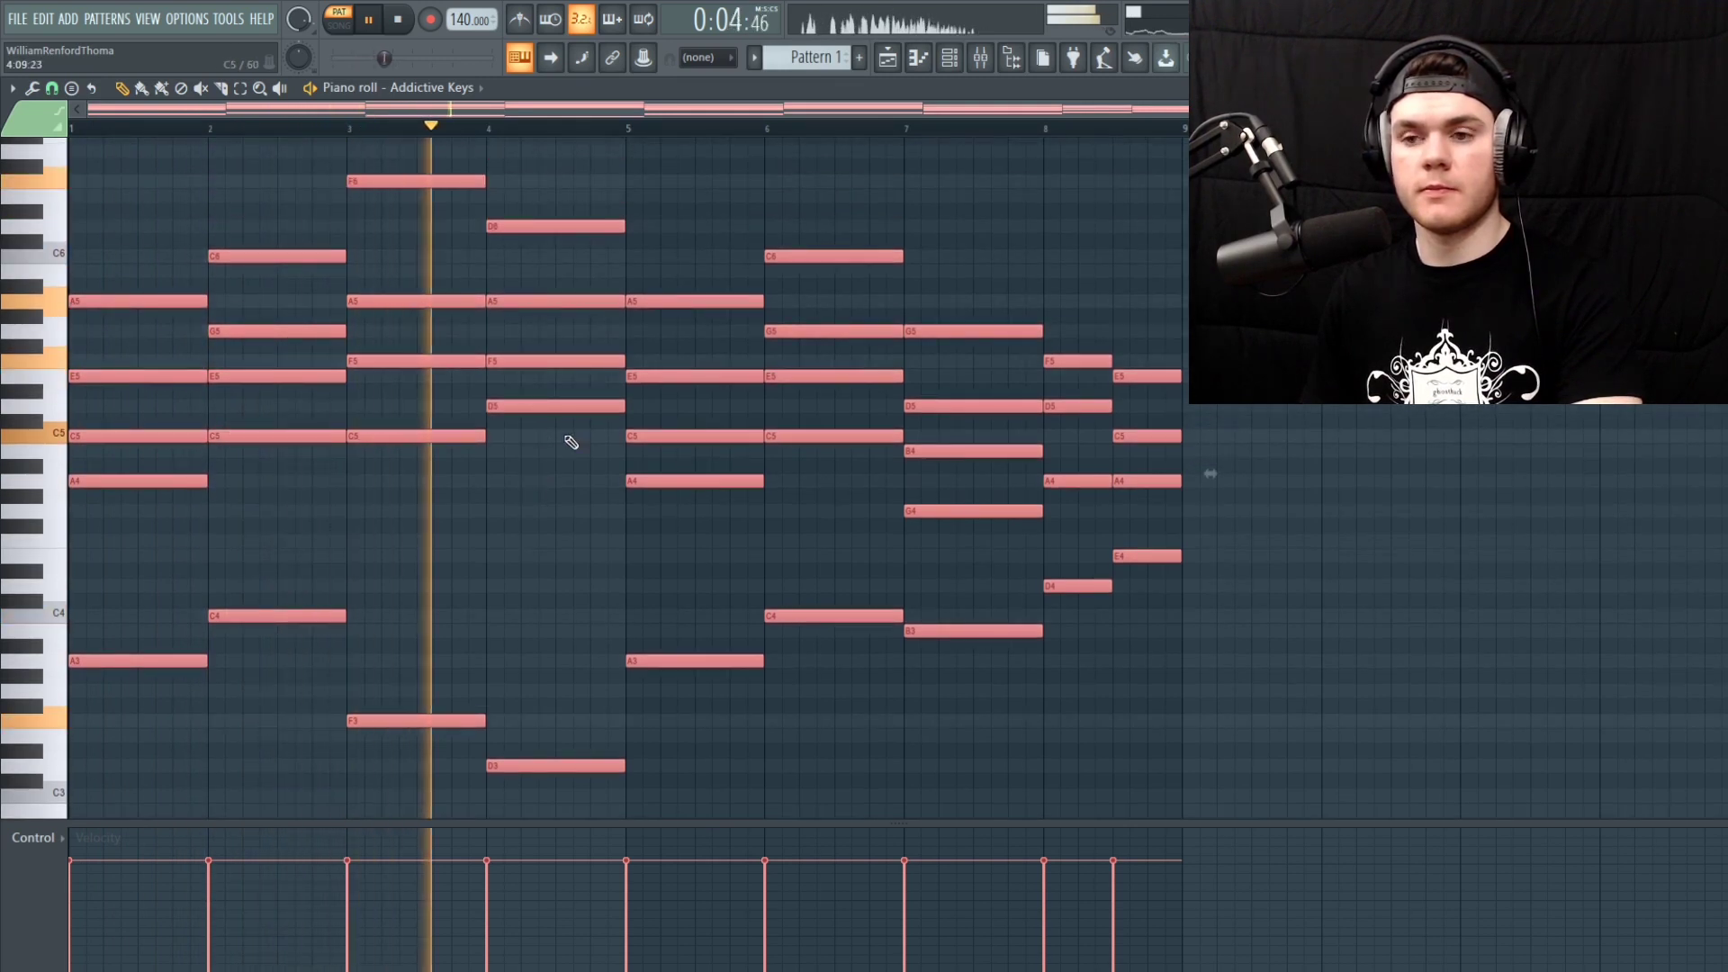
{"action": "key", "text": "space"}
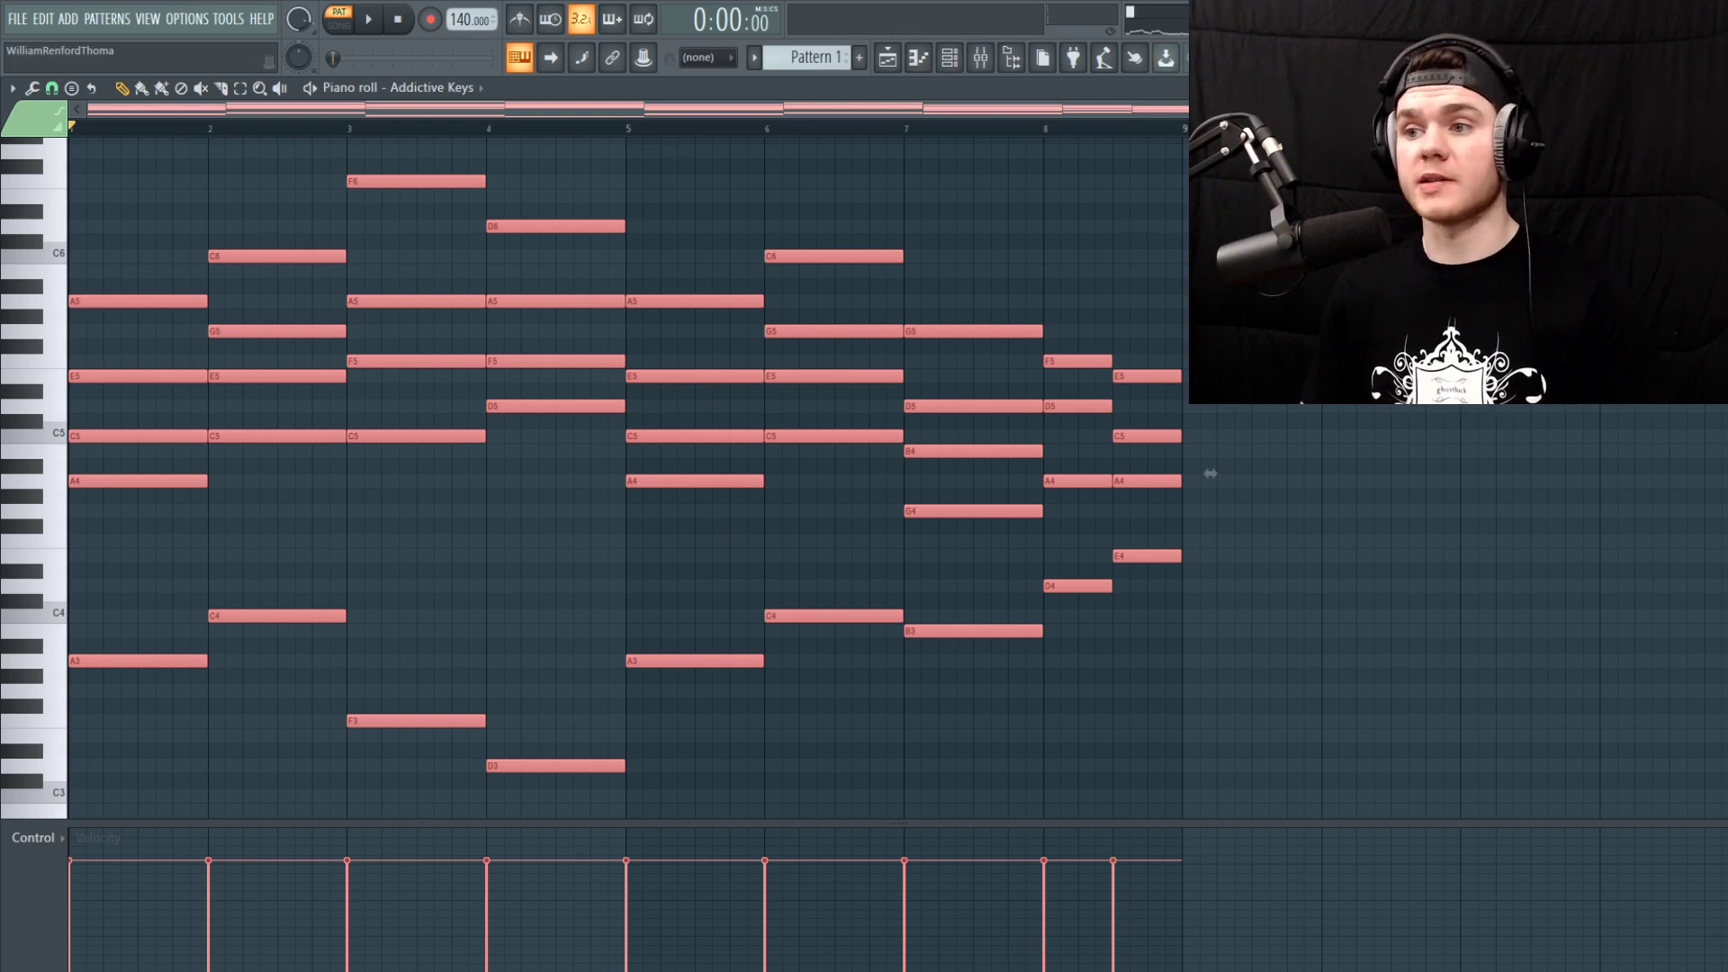
Reopen the empty piano roll of the Addictive Keys #2 channel over the transposed ghost notes
{"action": "left_click", "coordinate": [1209, 473]}
{"action": "right_click", "coordinate": [306, 165]}
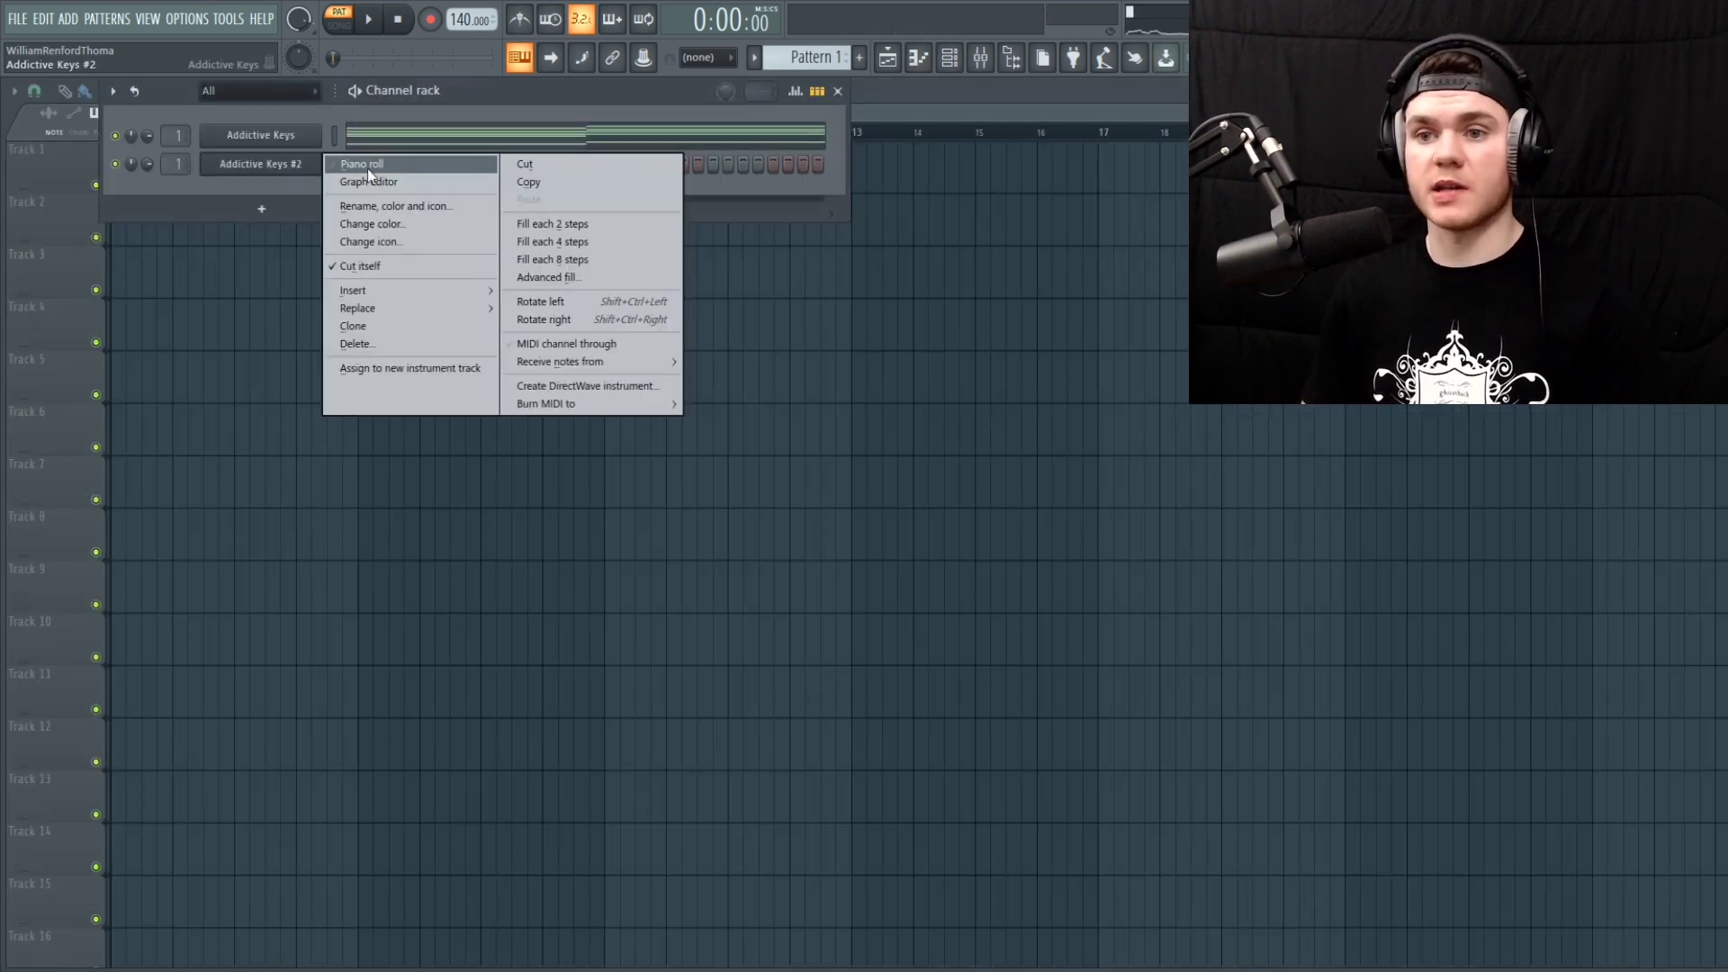
{"action": "left_click", "coordinate": [367, 169]}
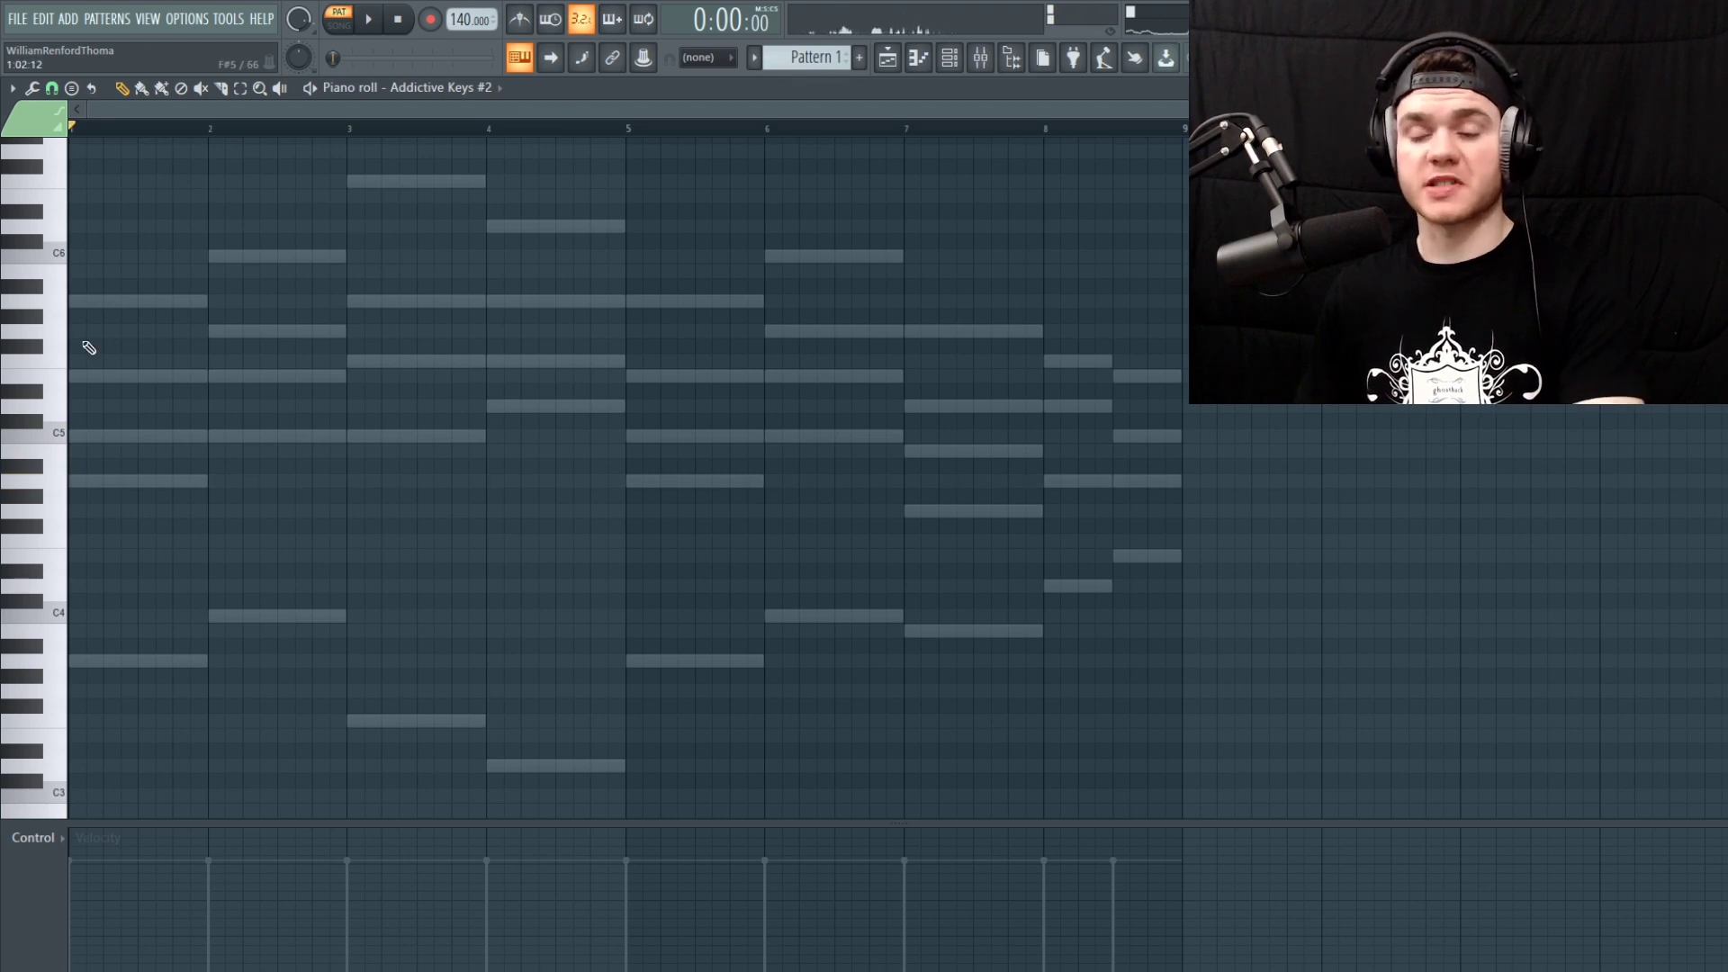
Play the chords from bar 1 while auditioning melody notes such as F6 on the Addictive Keys #2 piano keyboard
{"action": "scroll", "coordinate": [324, 356], "scroll_direction": "up", "scroll_amount": 4}
{"action": "key", "text": "space"}
{"action": "key", "text": "space"}
{"action": "key", "text": "space"}
{"action": "key", "text": "space"}
{"action": "key", "text": "space"}
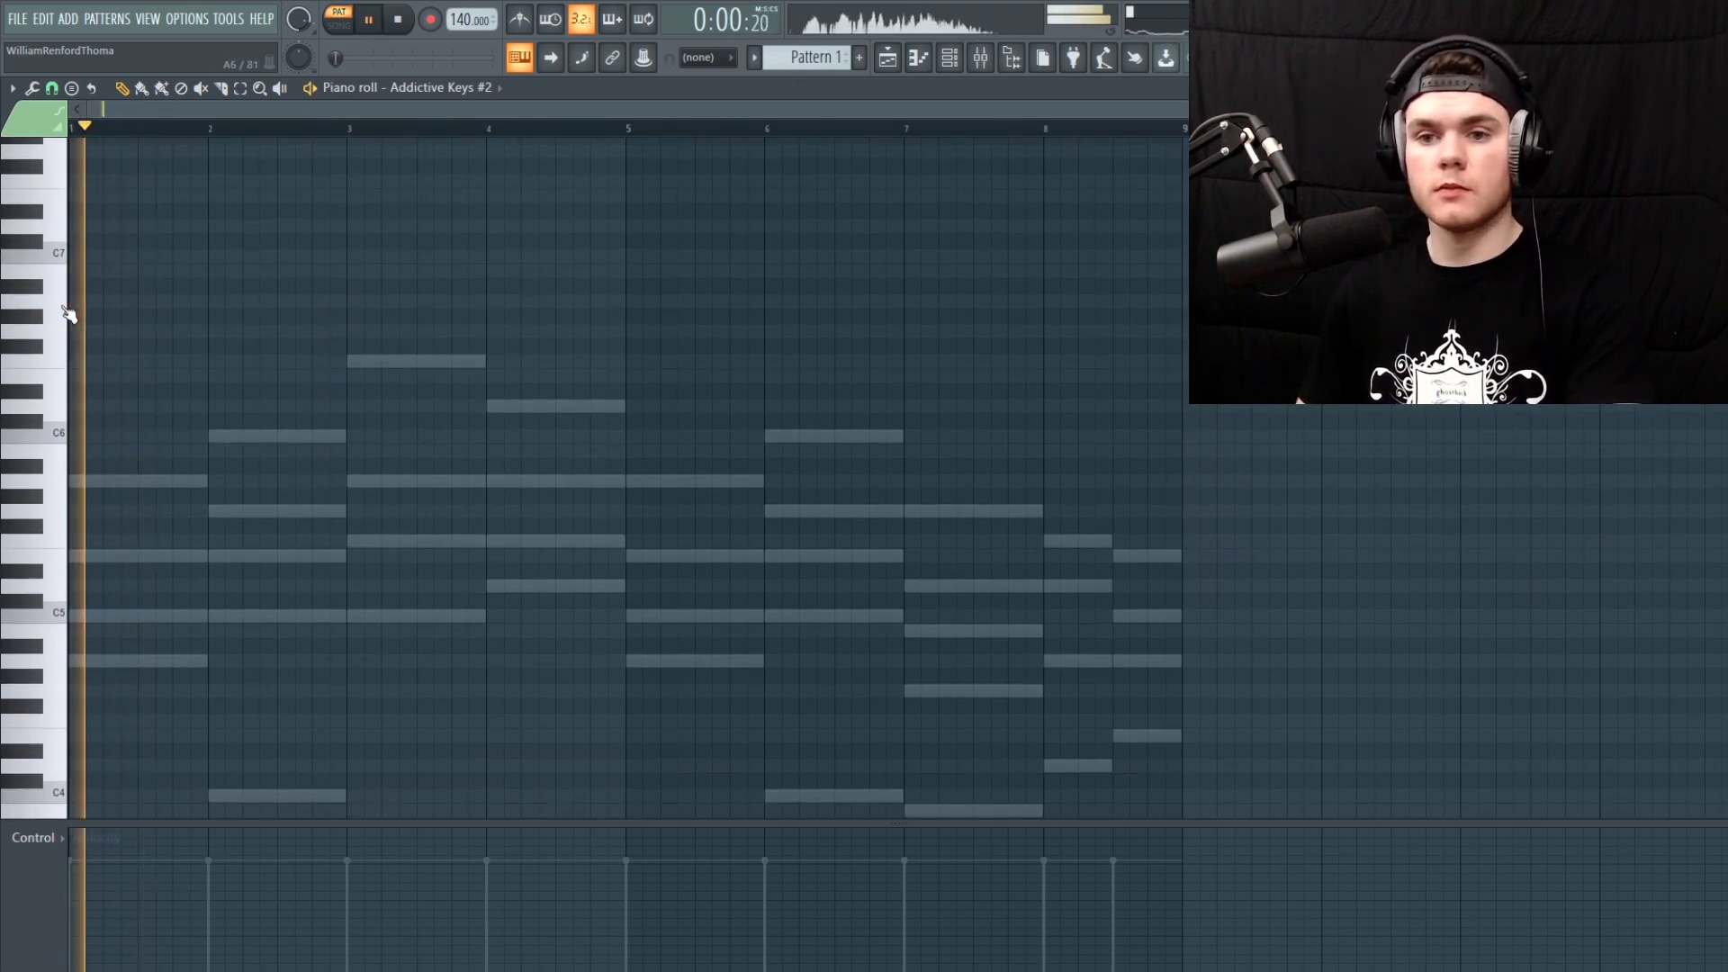
{"action": "left_click", "coordinate": [63, 306]}
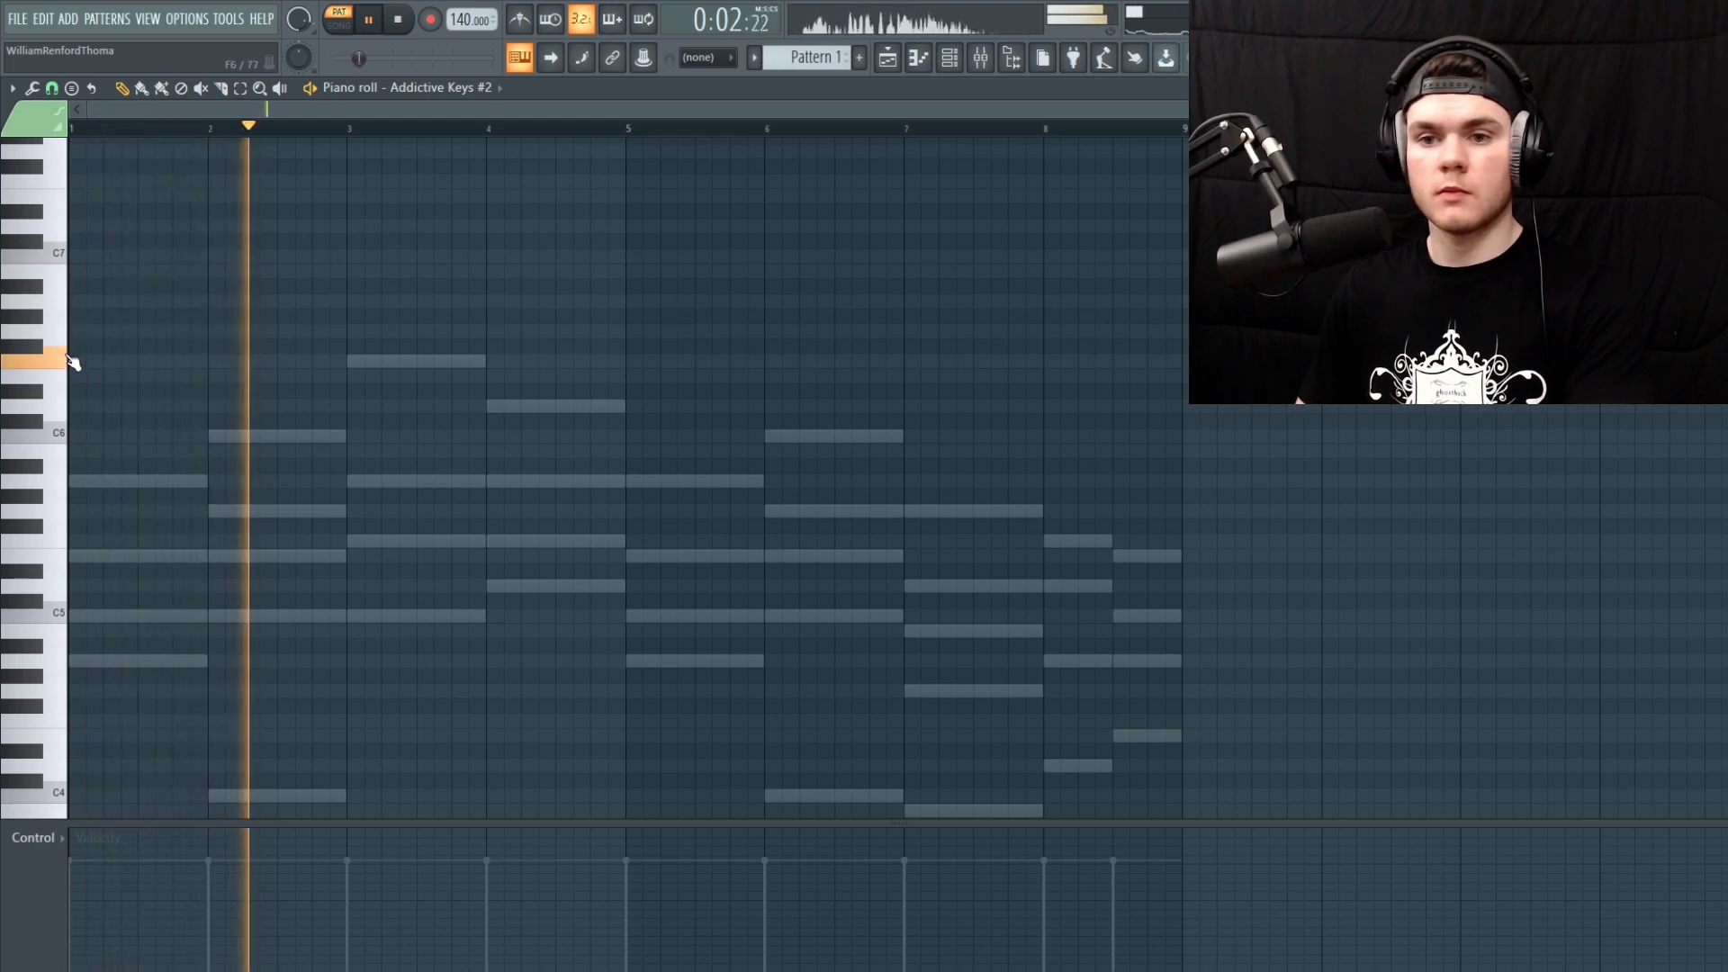
{"action": "key", "text": "space"}
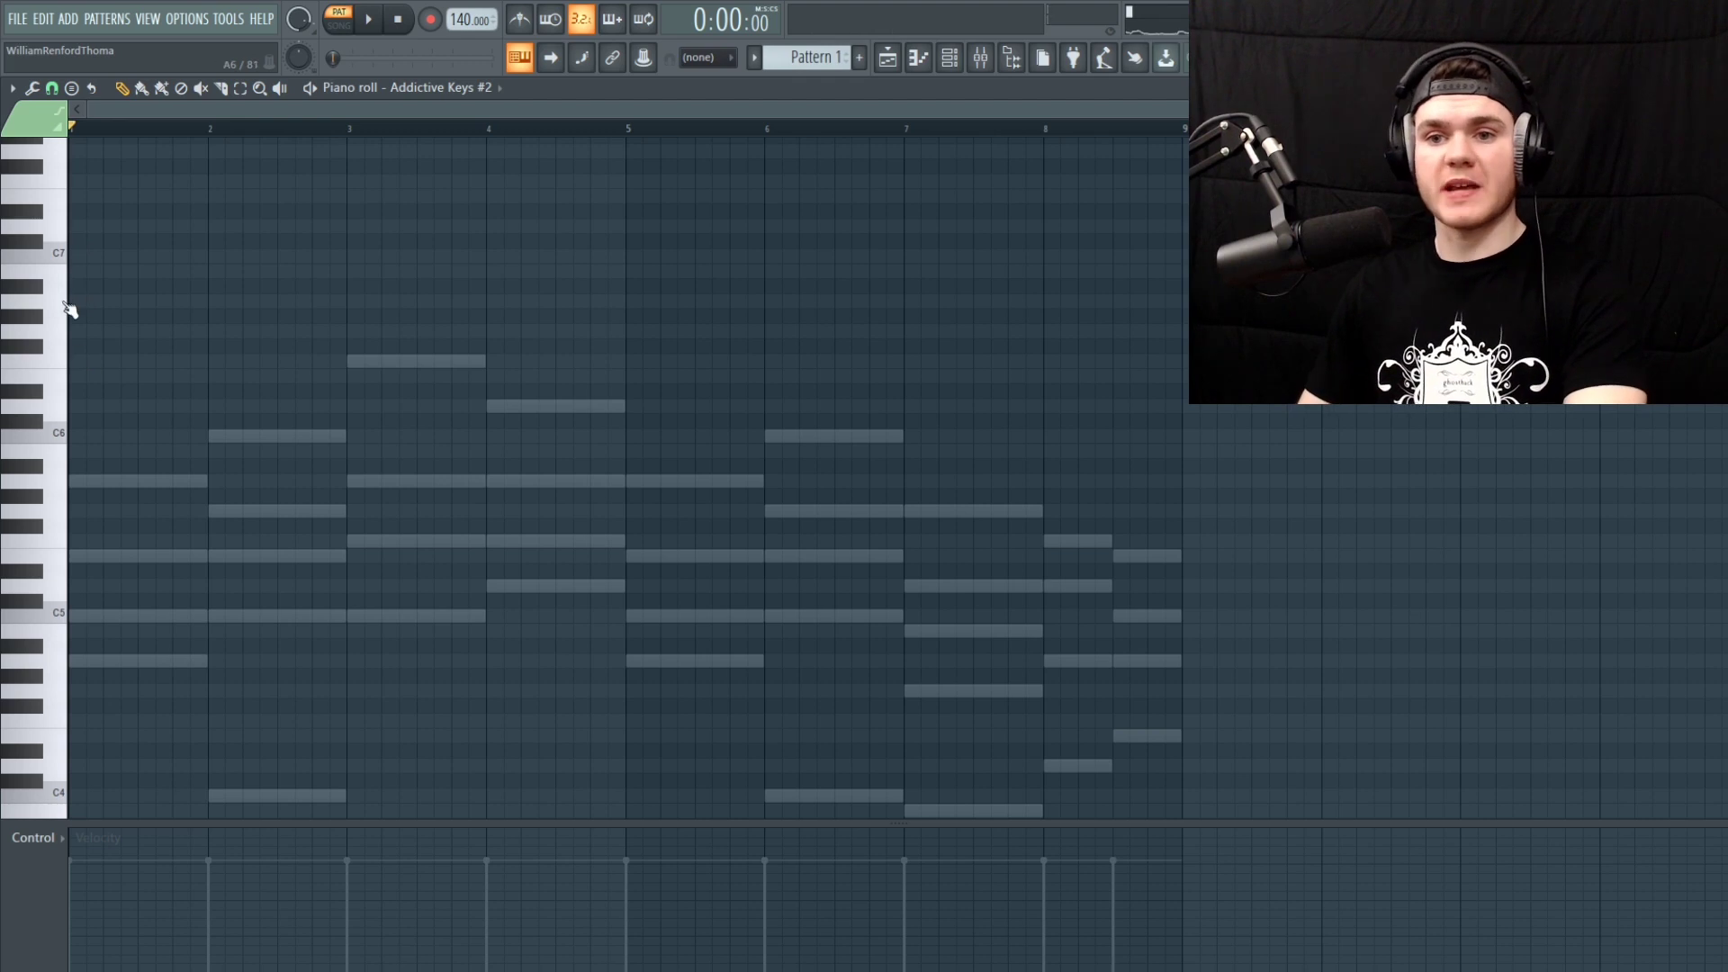
Replay the chords from bar 1 while auditioning E6 as a melody note on the piano keyboard
{"action": "key", "text": "space"}
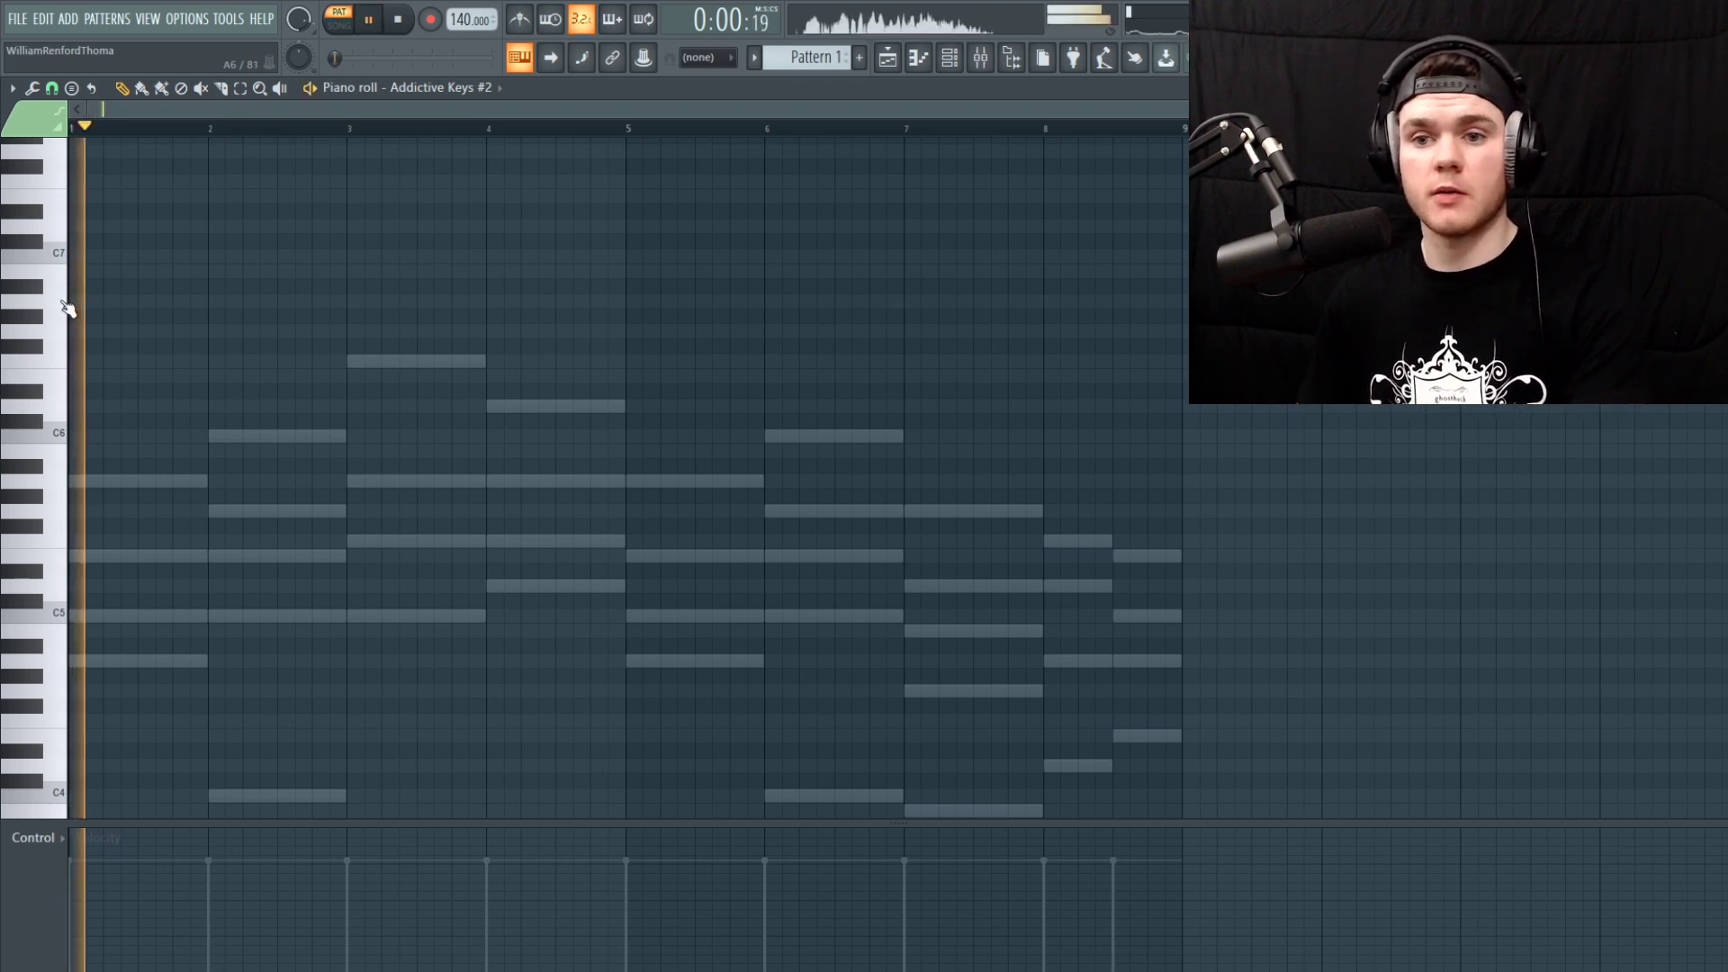
{"action": "left_click", "coordinate": [61, 329]}
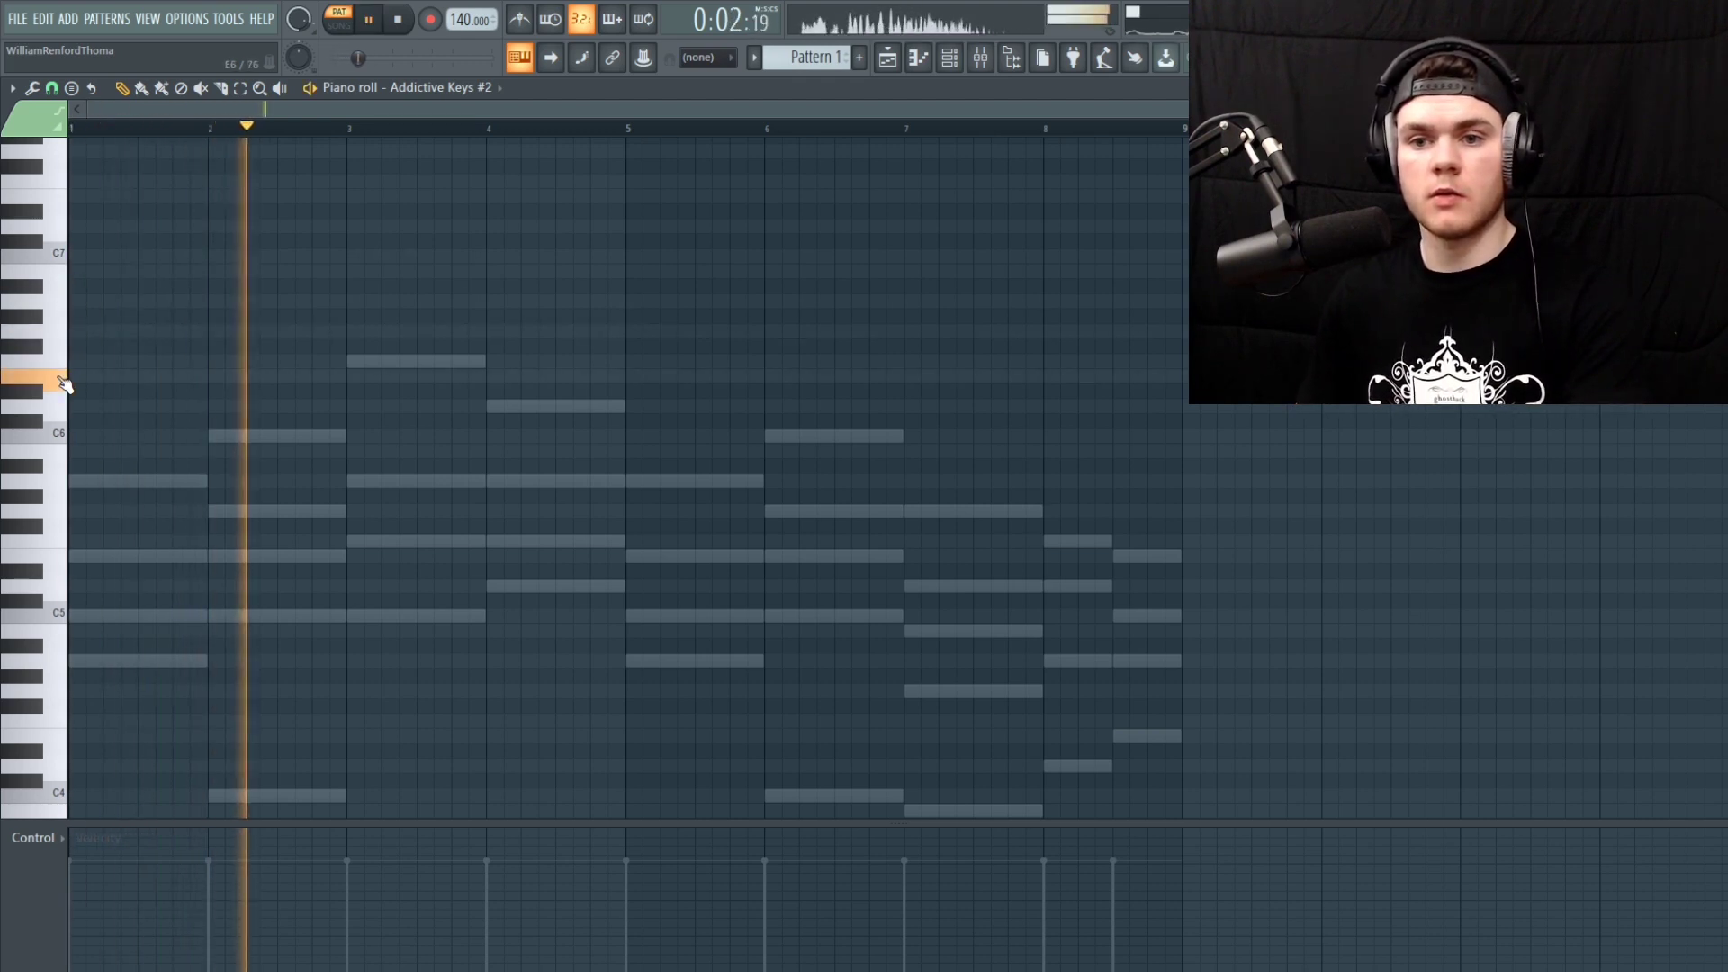
{"action": "key", "text": "space"}
Place a two-step A6 melody note at 1:03 and set the piano roll snap to Line
{"action": "scroll", "coordinate": [105, 133], "scroll_direction": "up", "scroll_amount": 2}
{"action": "scroll", "coordinate": [105, 133], "scroll_direction": "up", "scroll_amount": 3}
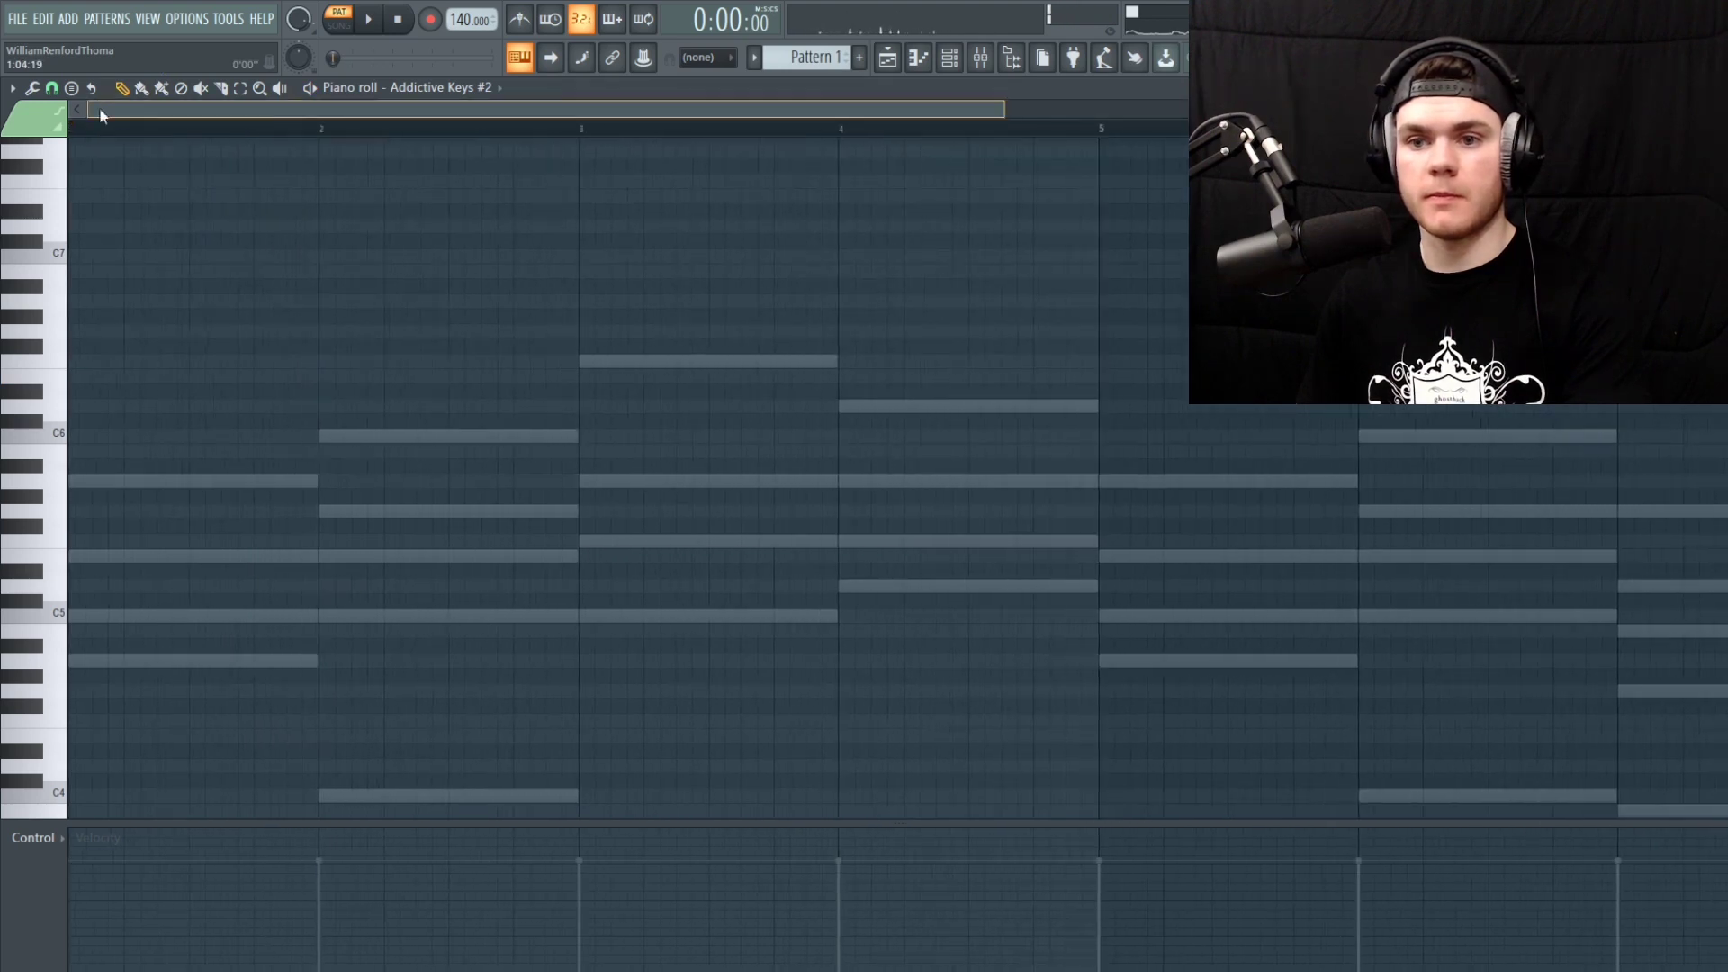
{"action": "left_click", "coordinate": [61, 312]}
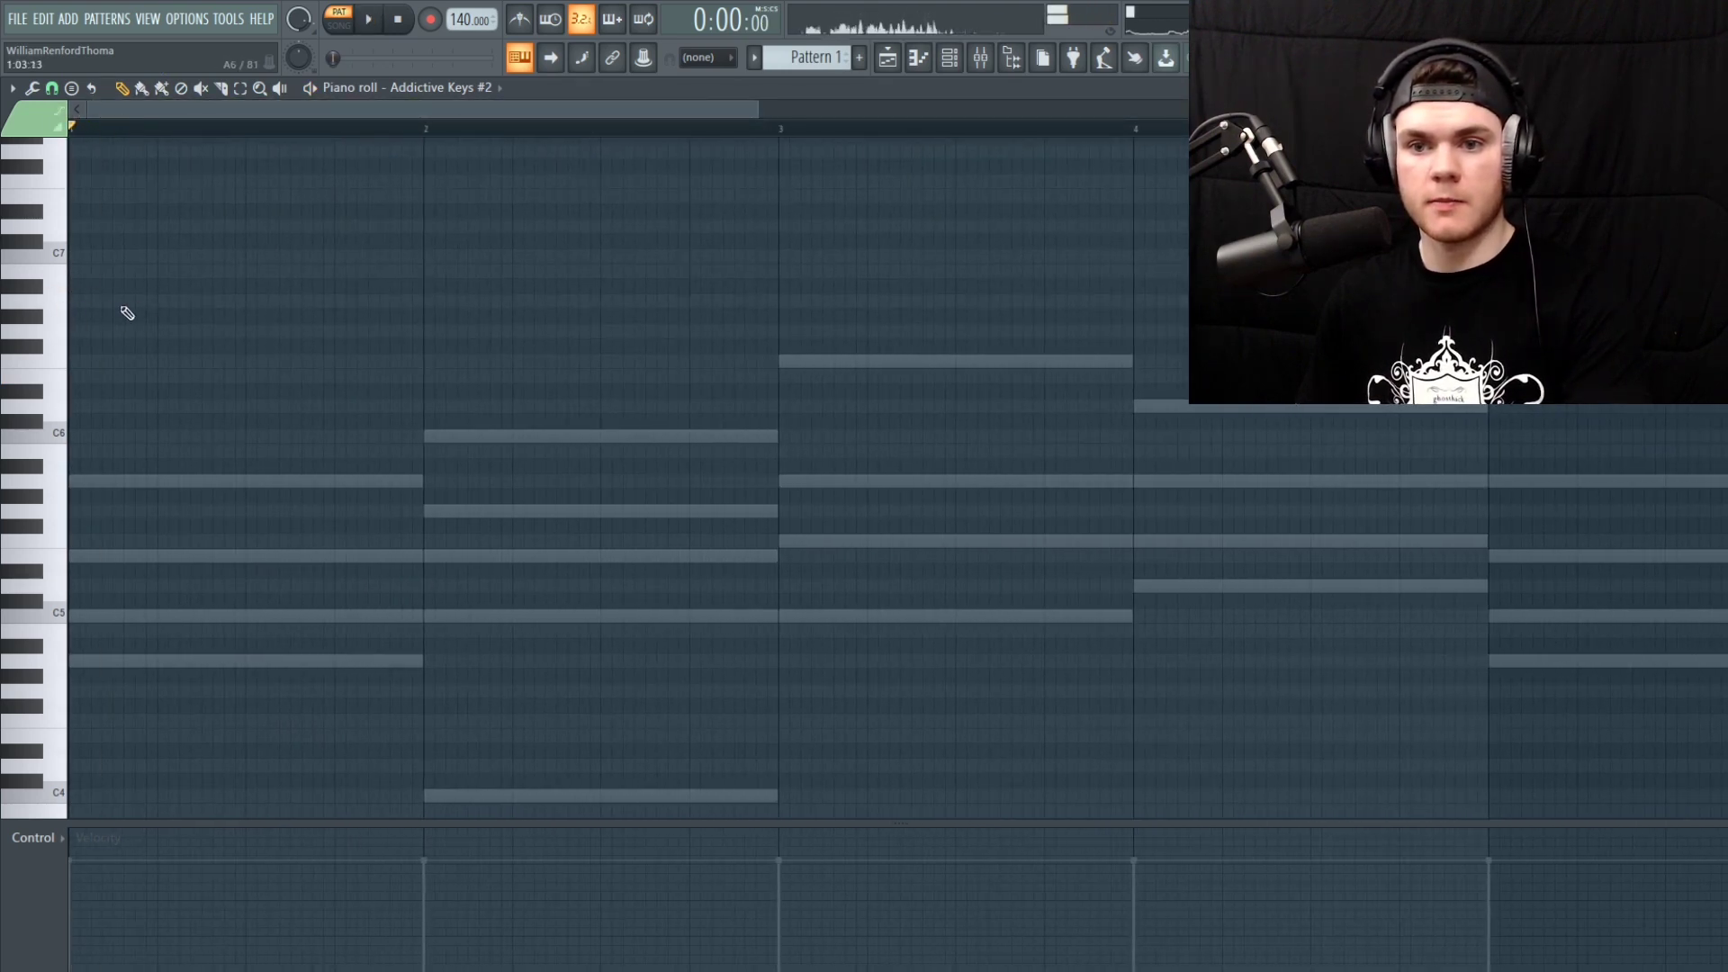
{"action": "left_click_drag", "start_coordinate": [476, 304], "coordinate": [158, 318]}
{"action": "left_click", "coordinate": [53, 89]}
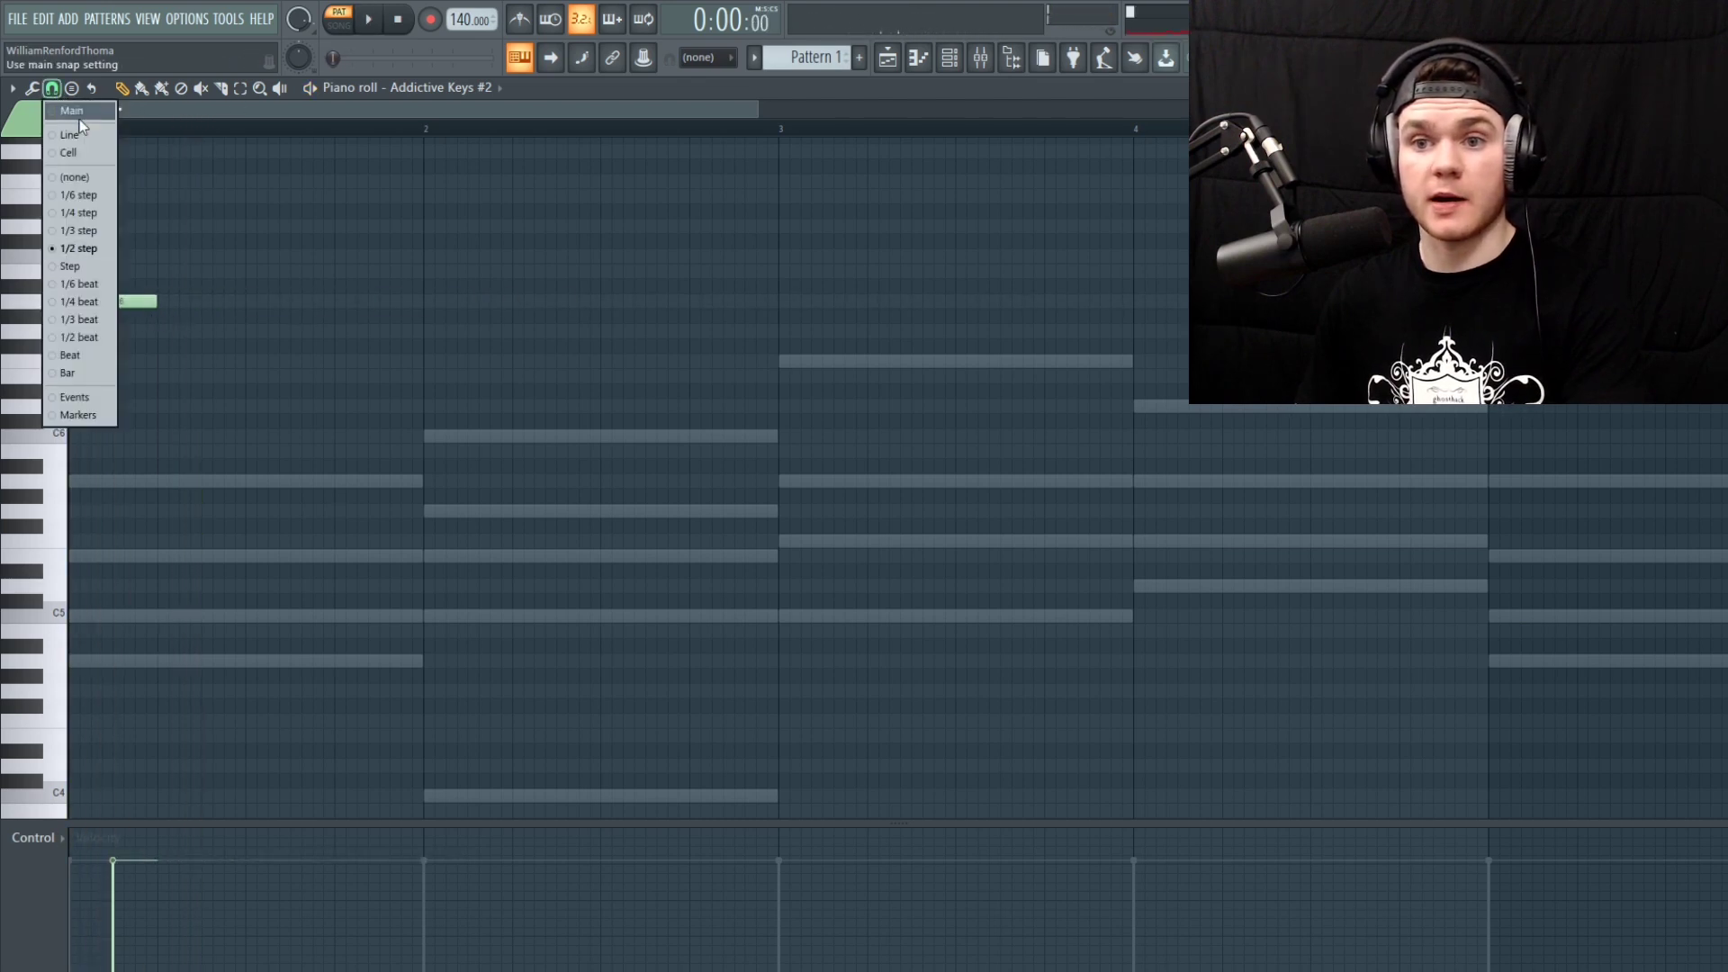
{"action": "left_click", "coordinate": [78, 135]}
Add two-step C7 and B6 notes directly after the A6, checking them against the chords
{"action": "key", "text": "space"}
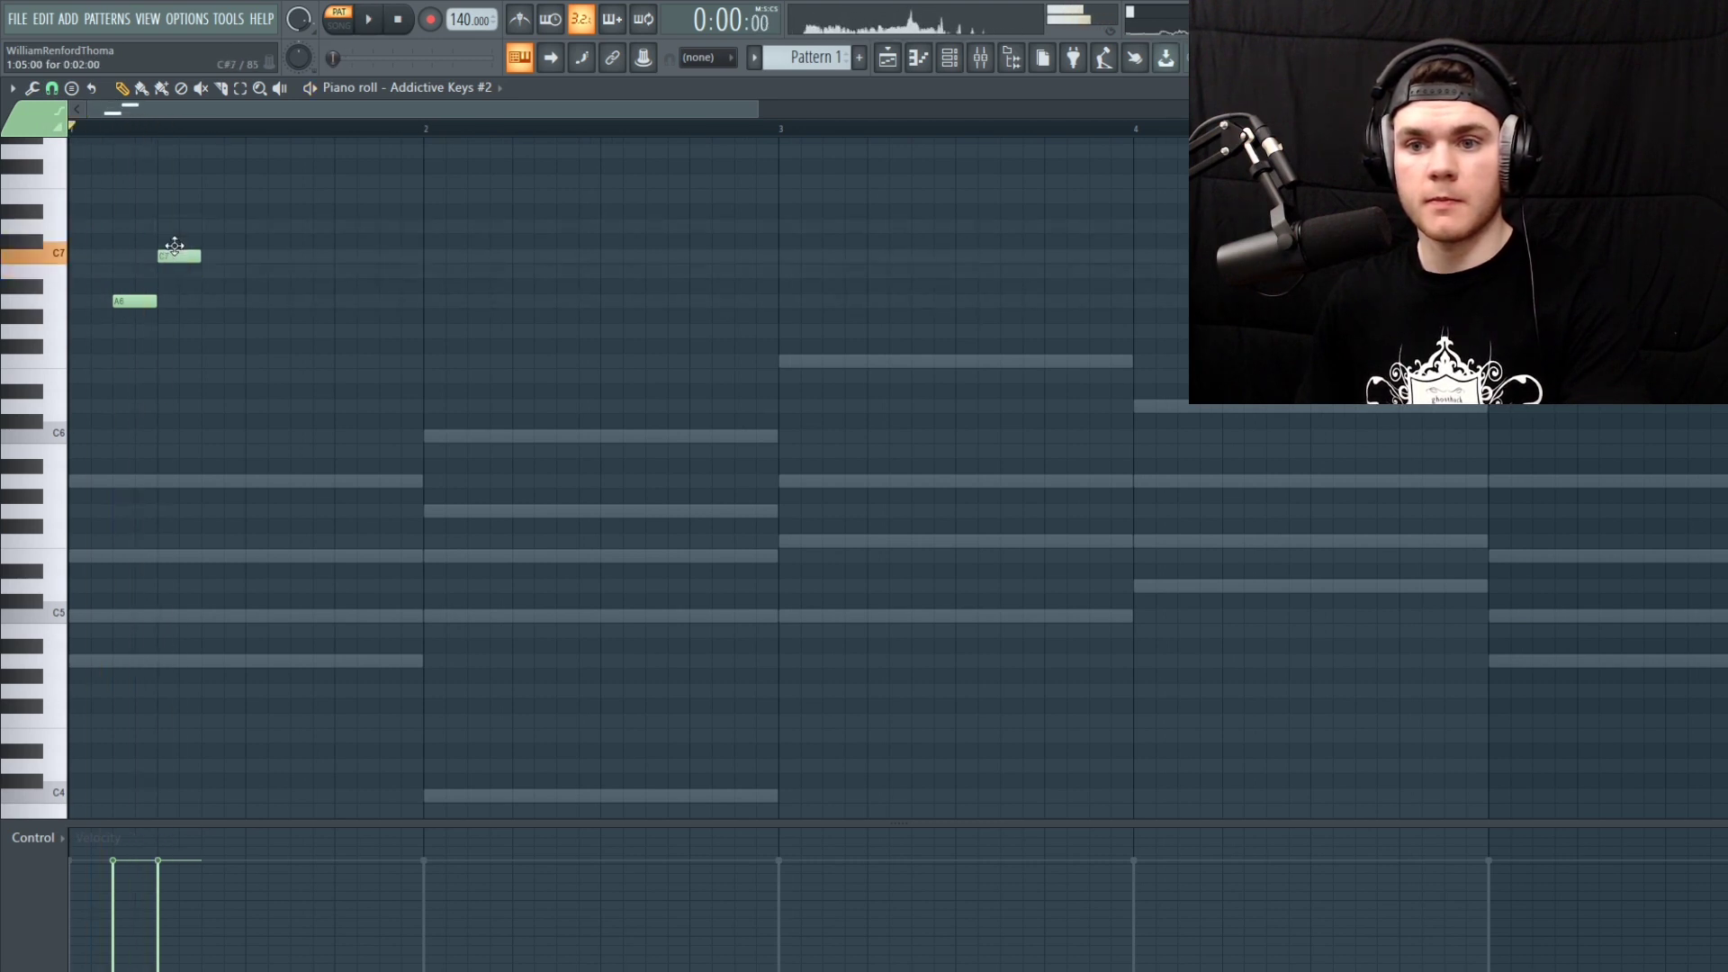
{"action": "key", "text": "space"}
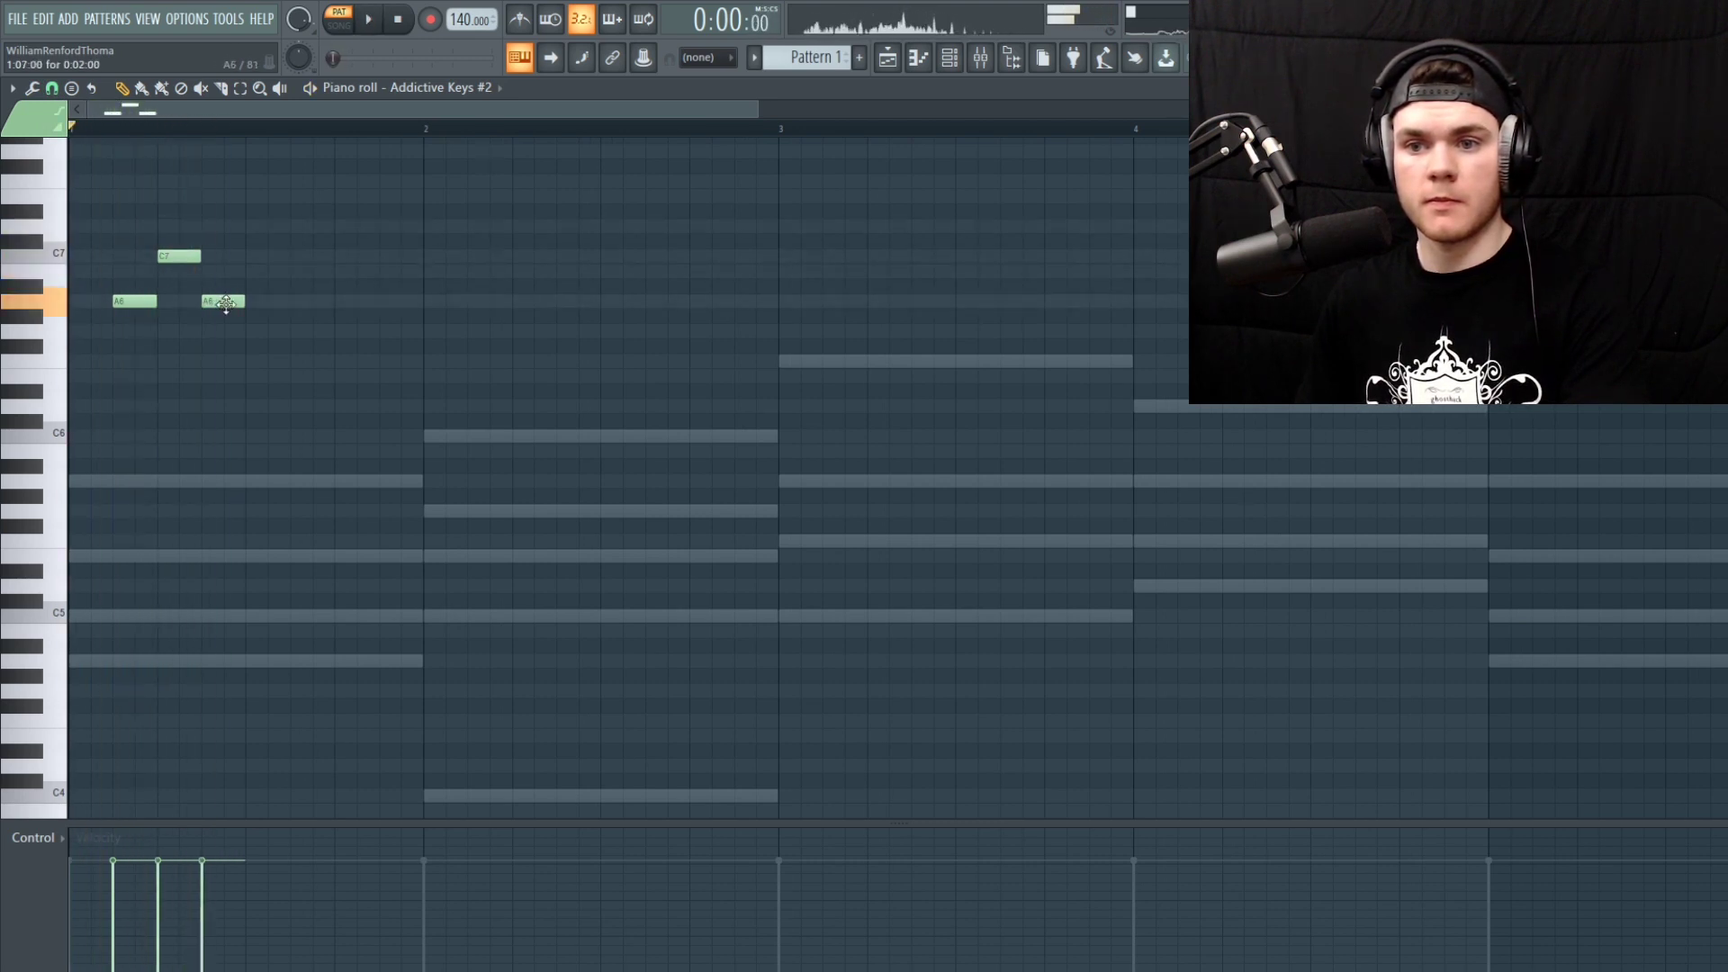
{"action": "key", "text": "space"}
{"action": "key", "text": "space"}
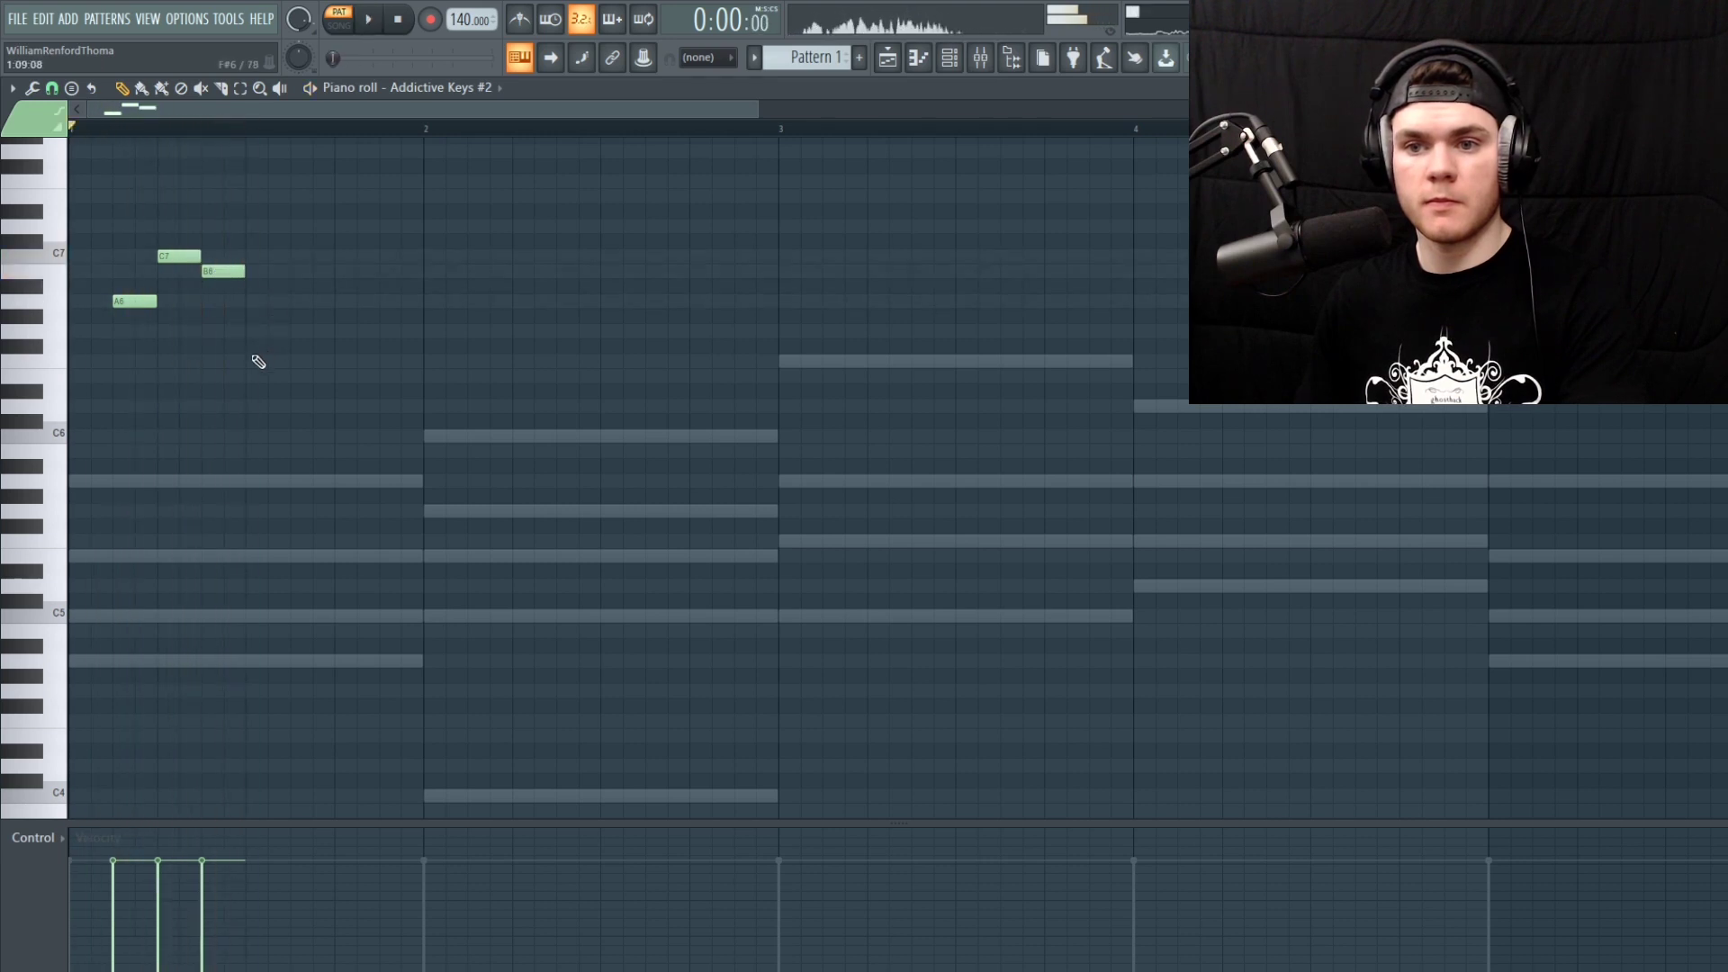
Try a G6 at 1:09, then settle on a four-step A6 there and play it back
{"action": "key", "text": "space"}
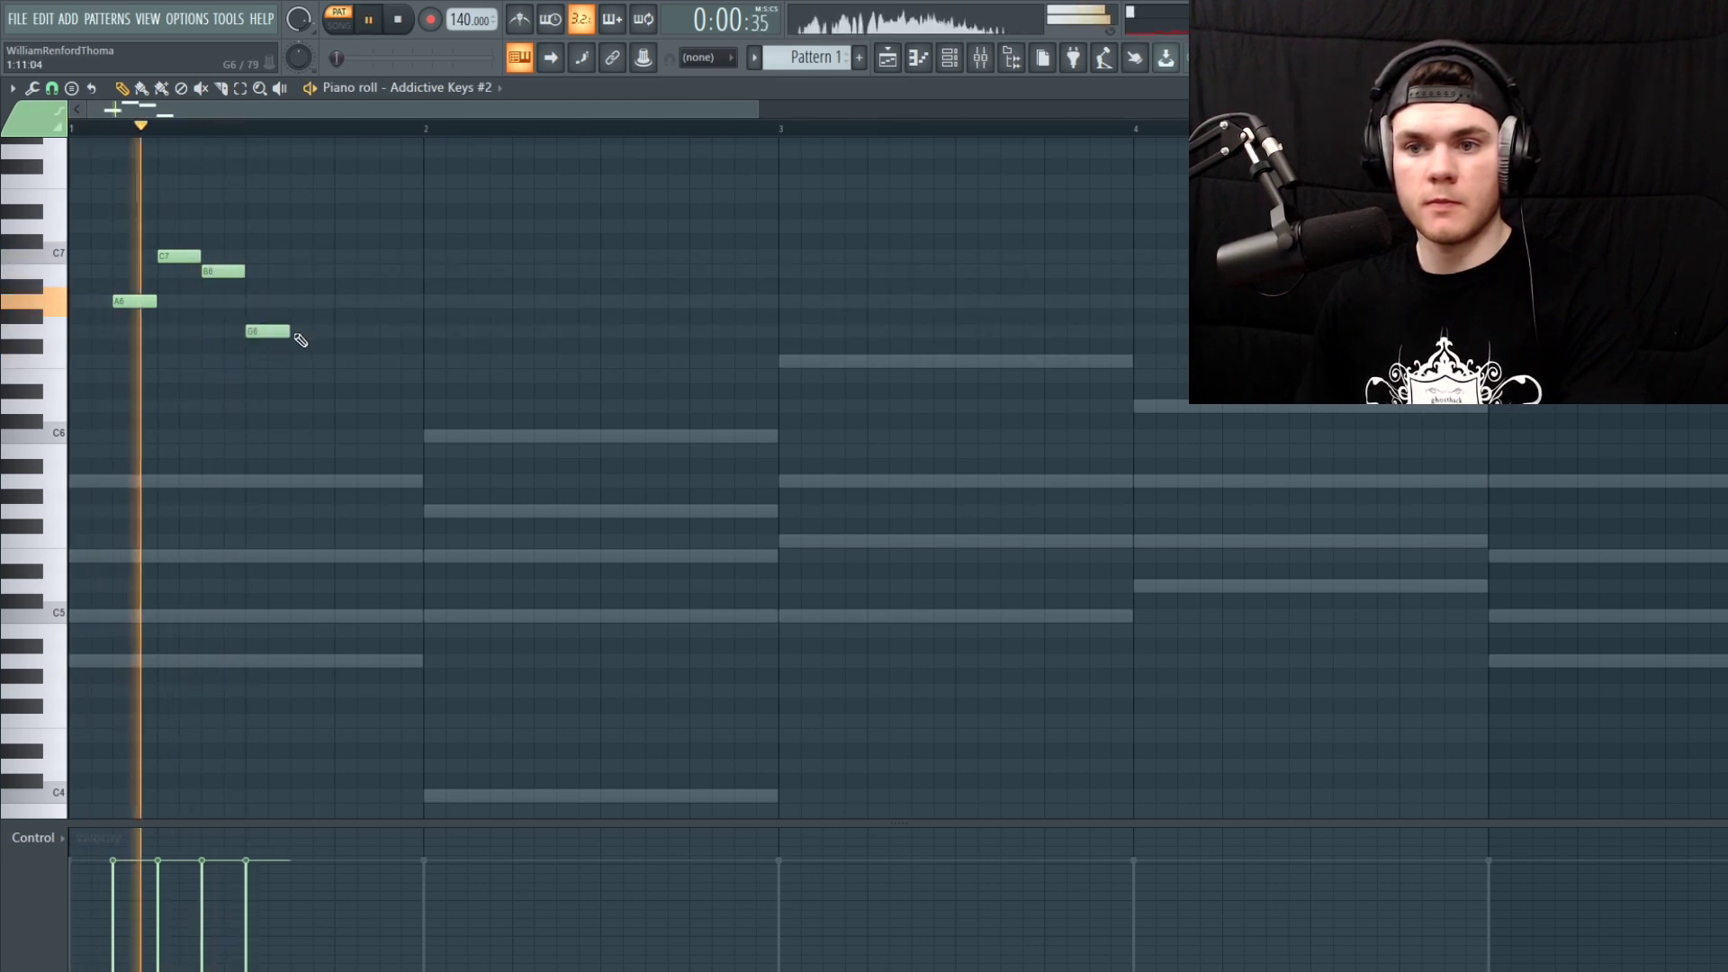
{"action": "key", "text": "space"}
{"action": "left_click_drag", "start_coordinate": [290, 329], "coordinate": [325, 333]}
{"action": "key", "text": "space"}
{"action": "right_click", "coordinate": [294, 333]}
{"action": "key", "text": "space"}
{"action": "key", "text": "space"}
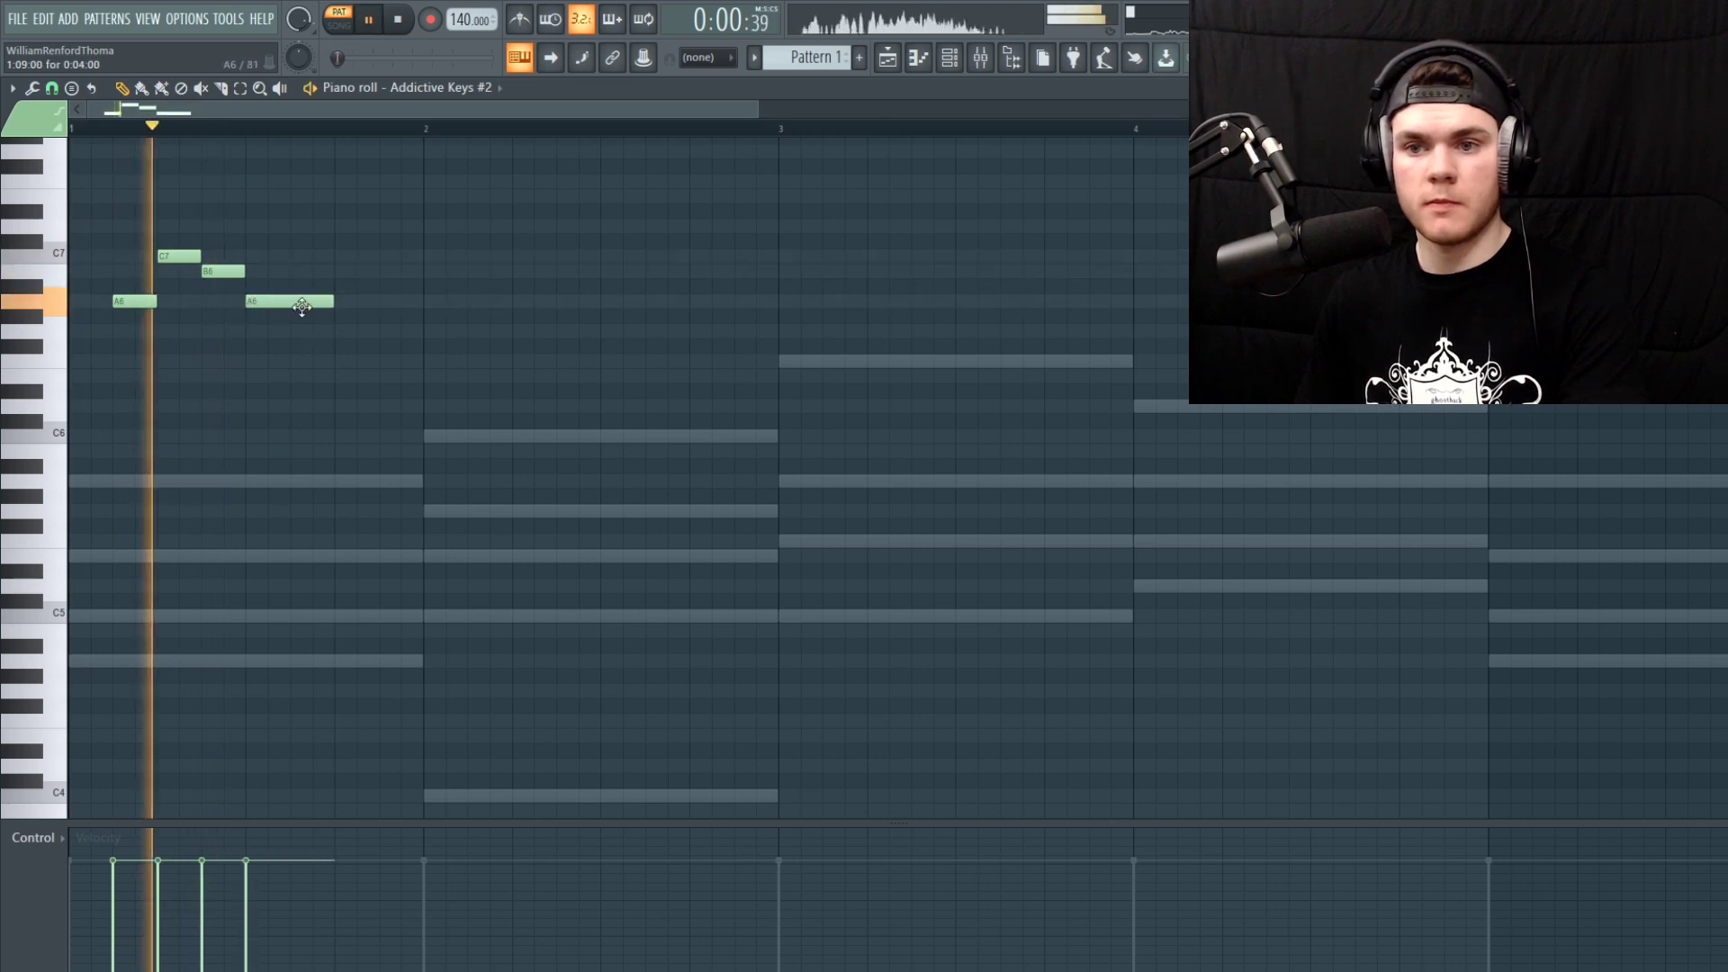
Add a two-step B6 at 1:13 and a long E6 from 1:15 to the end of bar 2
{"action": "key", "text": "space"}
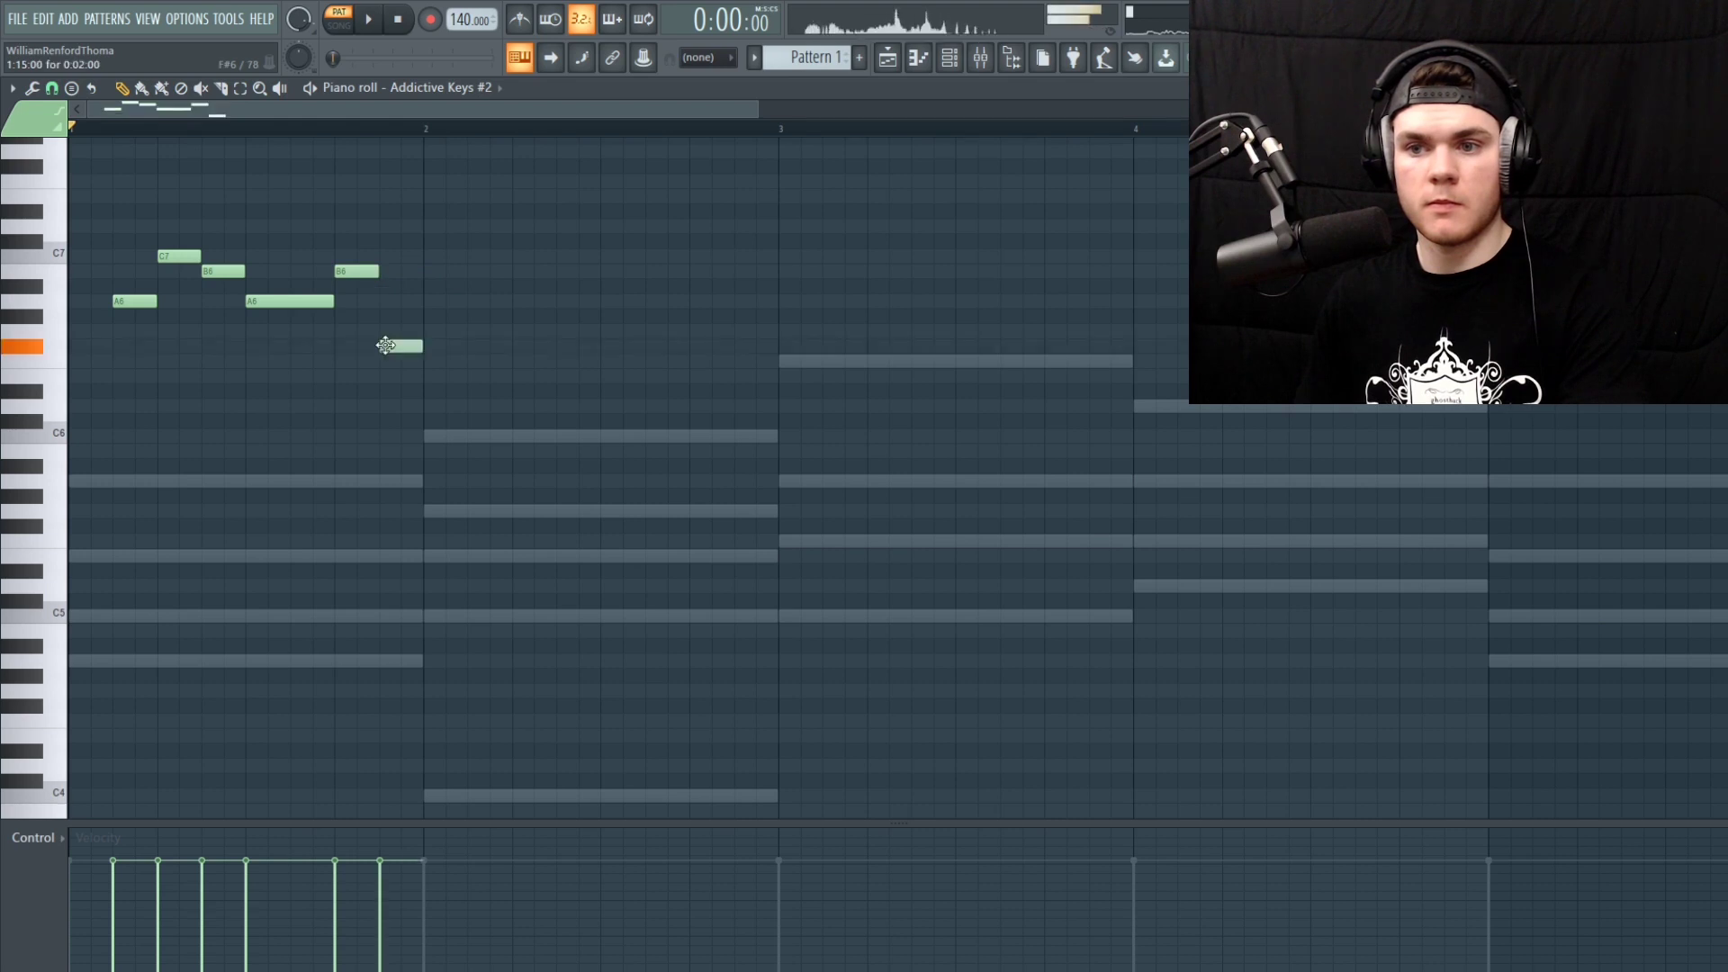
{"action": "key", "text": "space"}
{"action": "left_click_drag", "start_coordinate": [421, 376], "coordinate": [766, 382]}
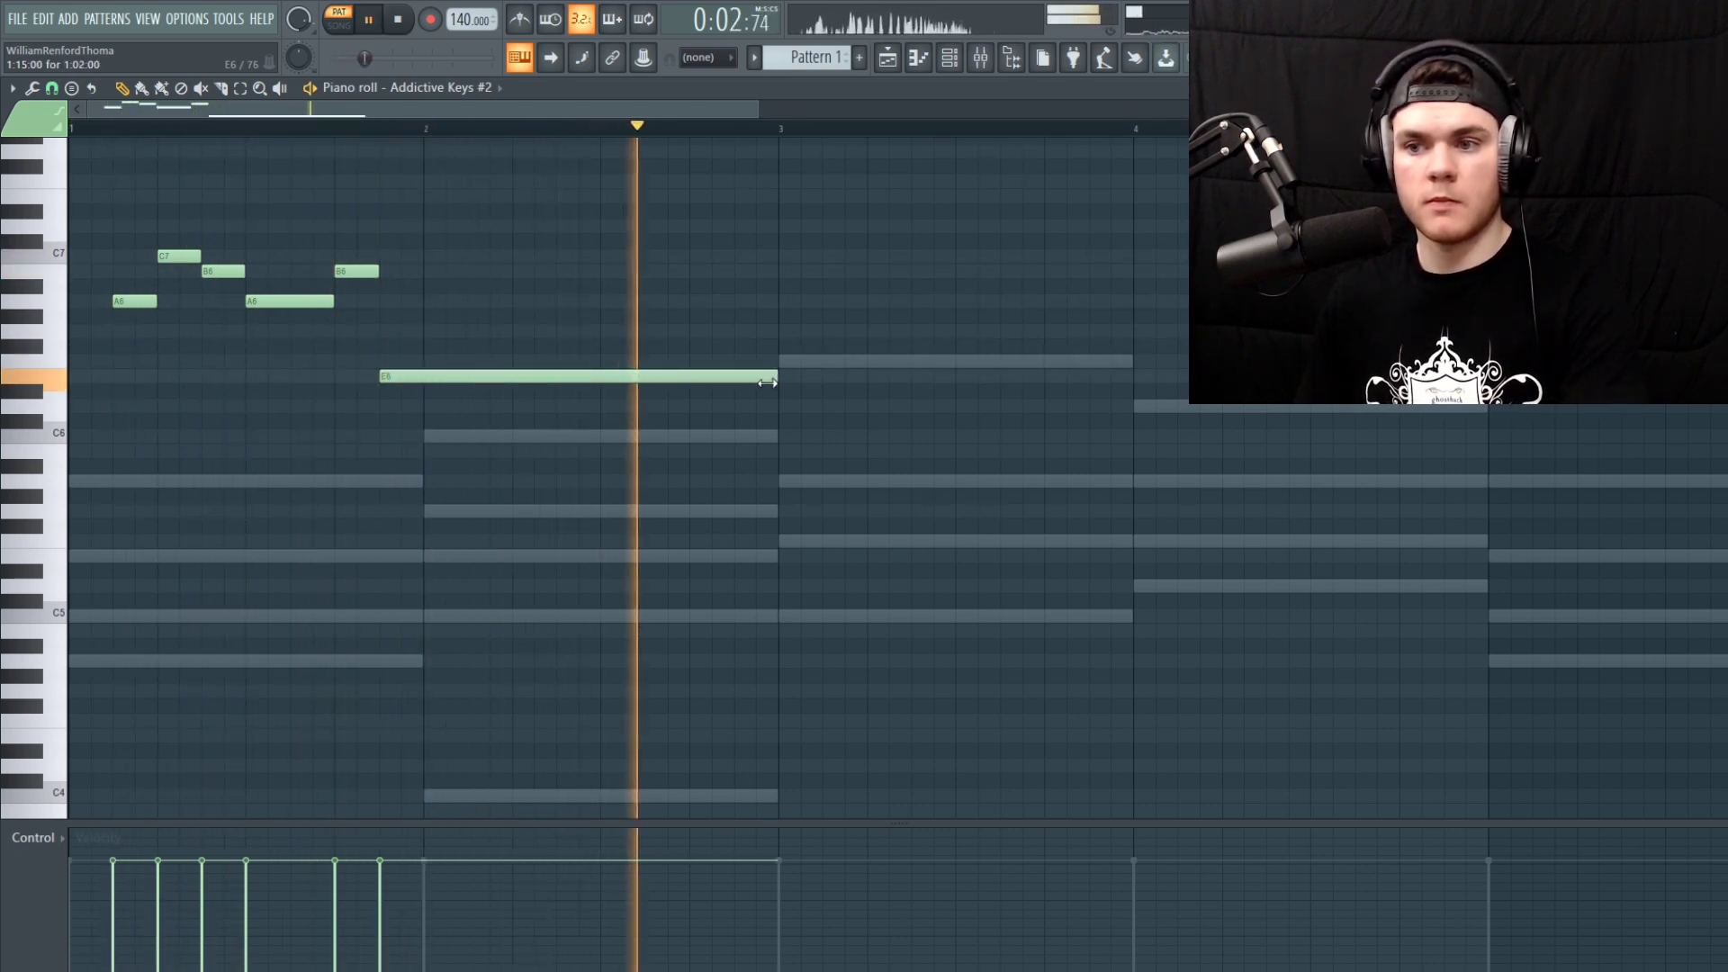
Shorten the long E6 to 2:09, add four-step F6 and E6 notes and an F6 at 3:03, and play from bar 3
{"action": "key", "text": "space"}
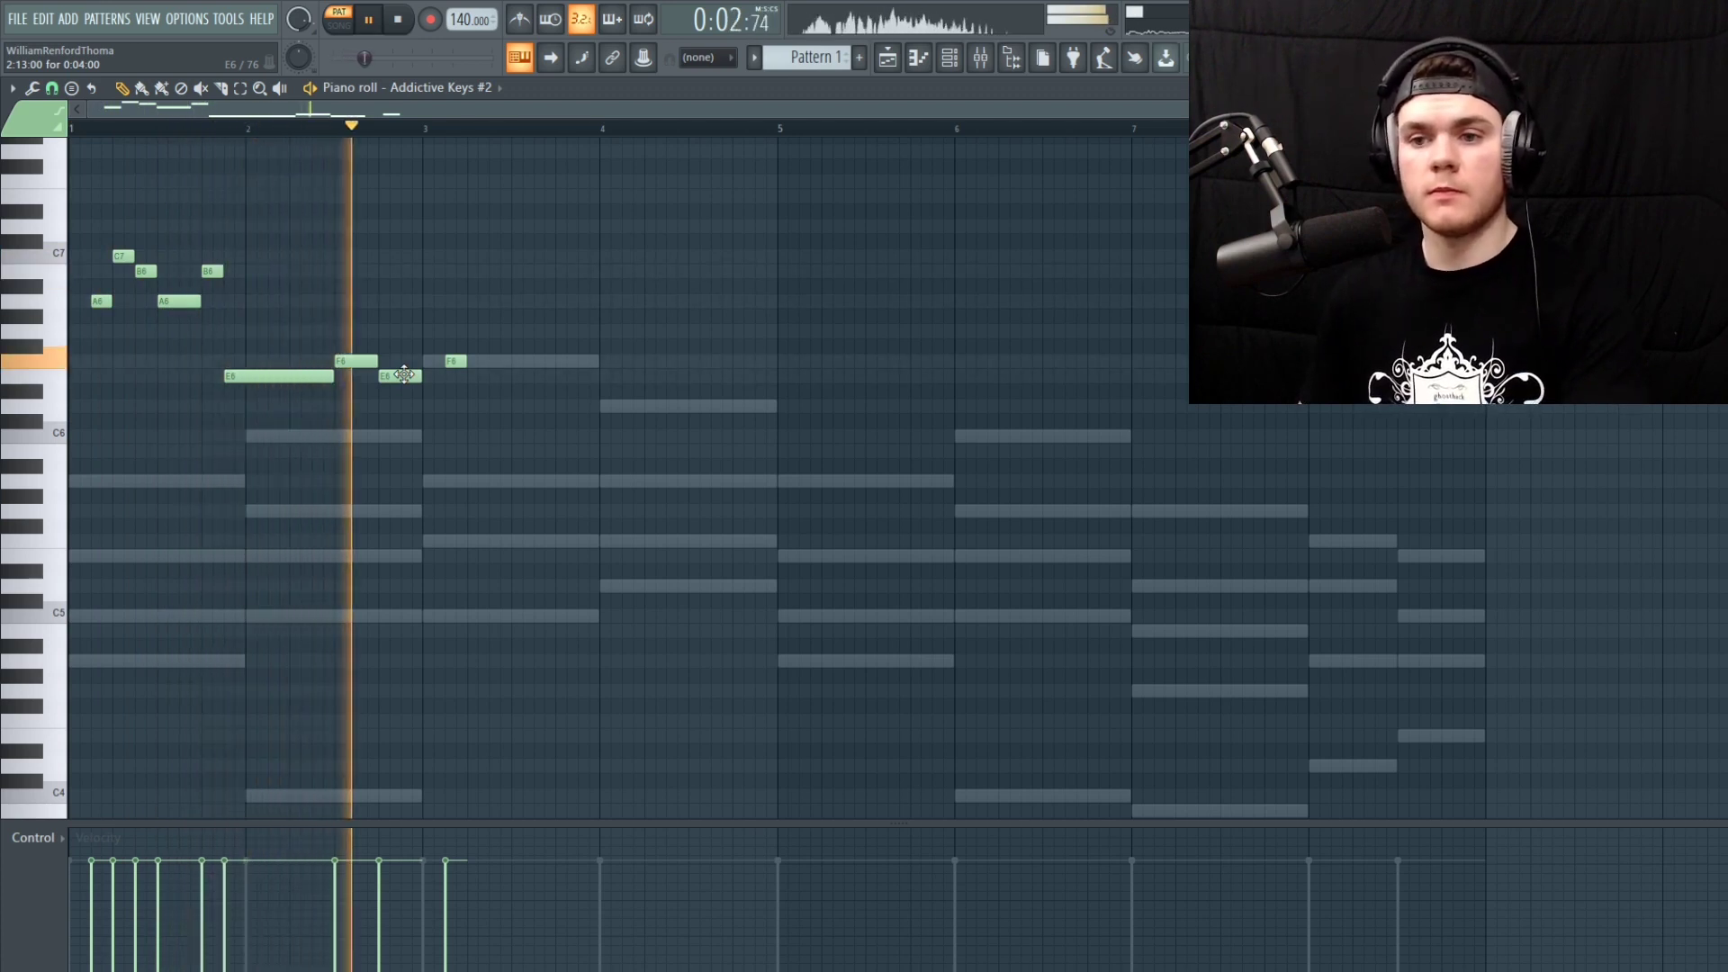
{"action": "key", "text": "space"}
{"action": "left_click", "coordinate": [425, 129]}
{"action": "key", "text": "space"}
{"action": "scroll", "coordinate": [609, 316], "scroll_direction": "up", "scroll_amount": 3}
{"action": "key", "text": "space"}
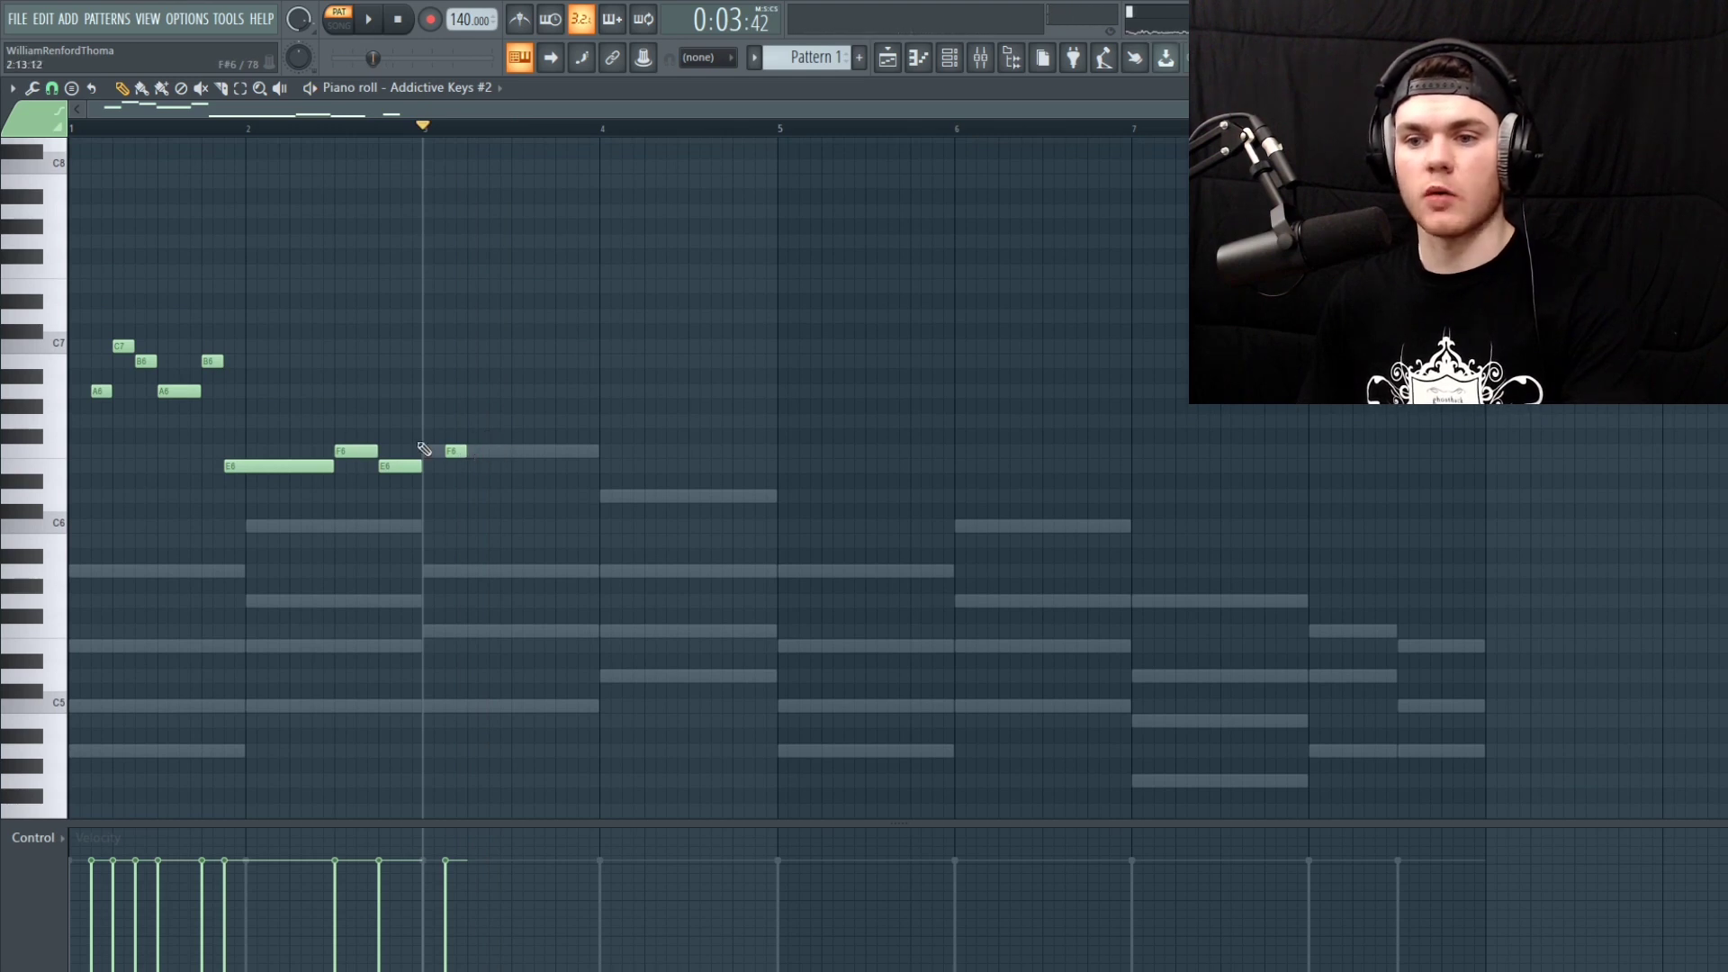
Select all melody notes, raise them one octave, and play the result from bar 1
{"action": "left_click_drag", "start_coordinate": [578, 529], "coordinate": [70, 251]}
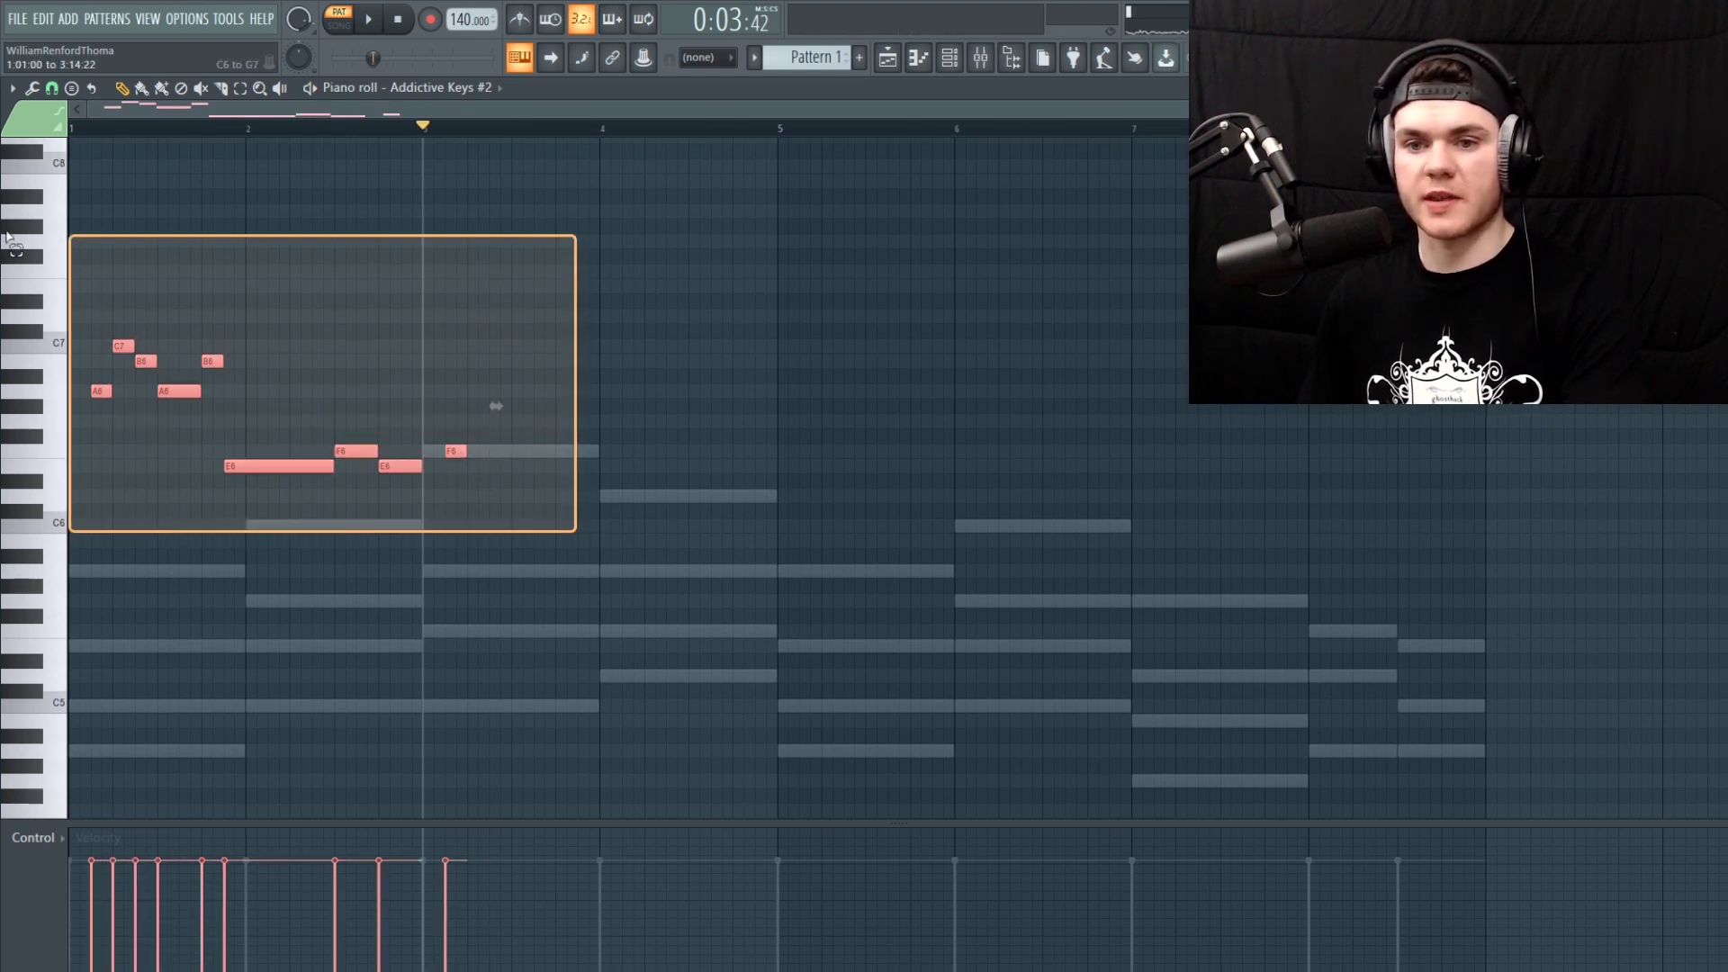
{"action": "key", "text": "ctrl+Up"}
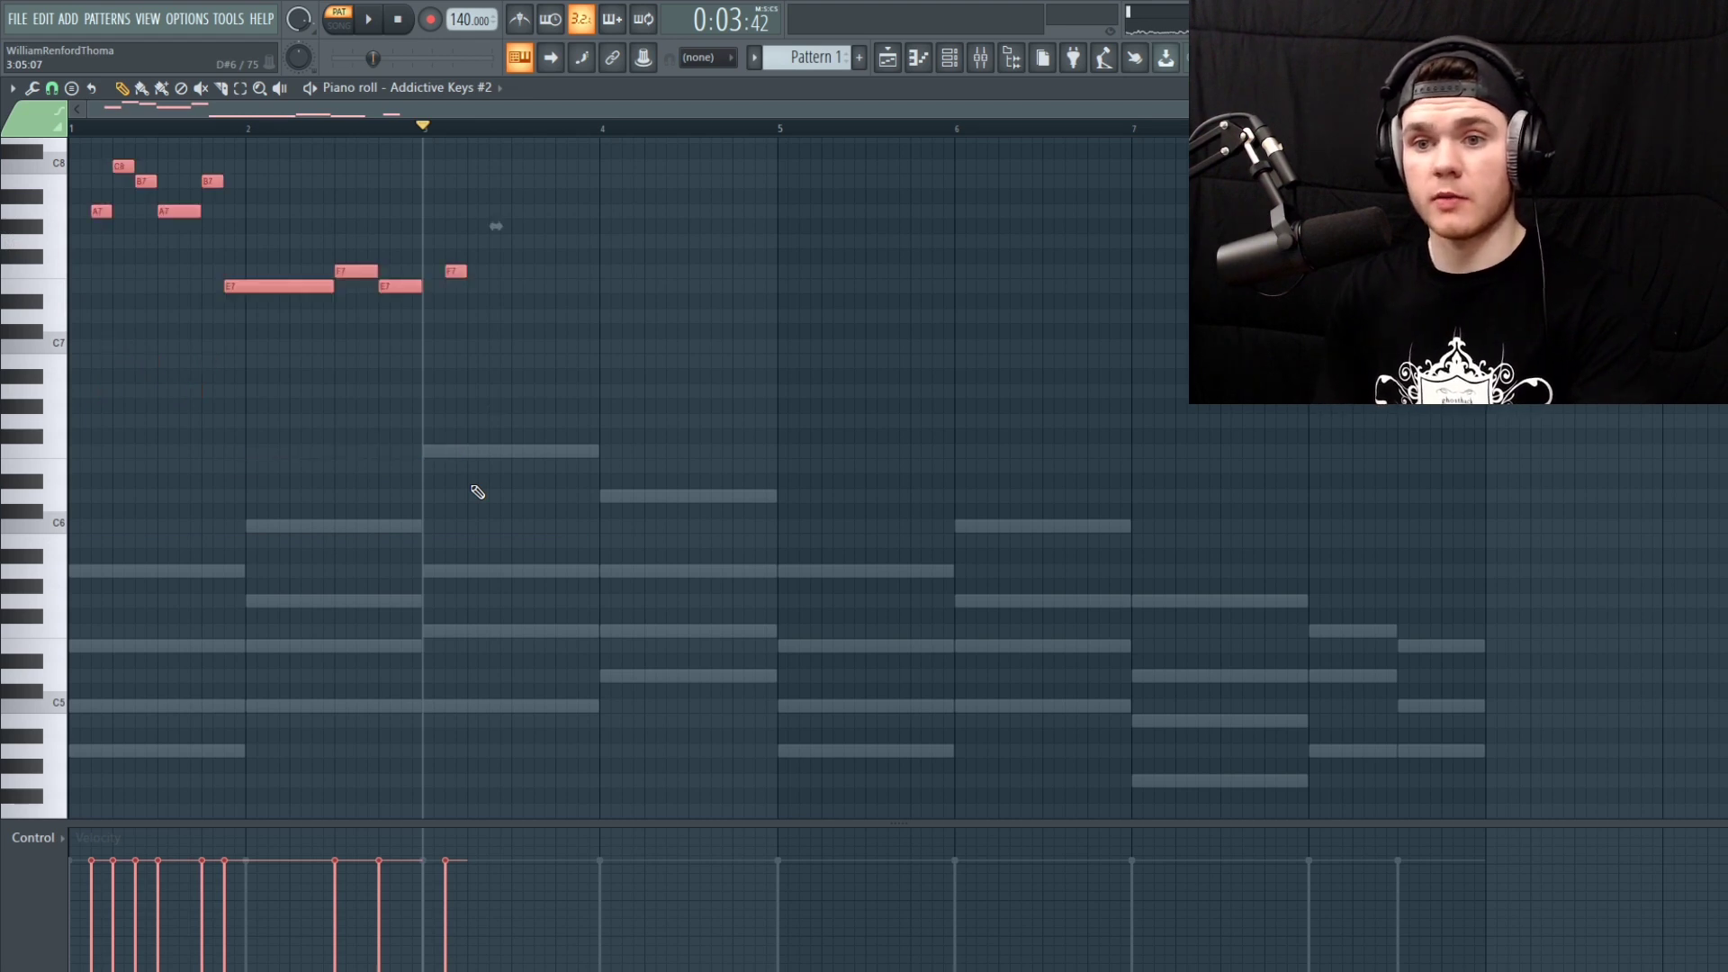
{"action": "key", "text": "space"}
{"action": "left_click_drag", "start_coordinate": [144, 129], "coordinate": [49, 133]}
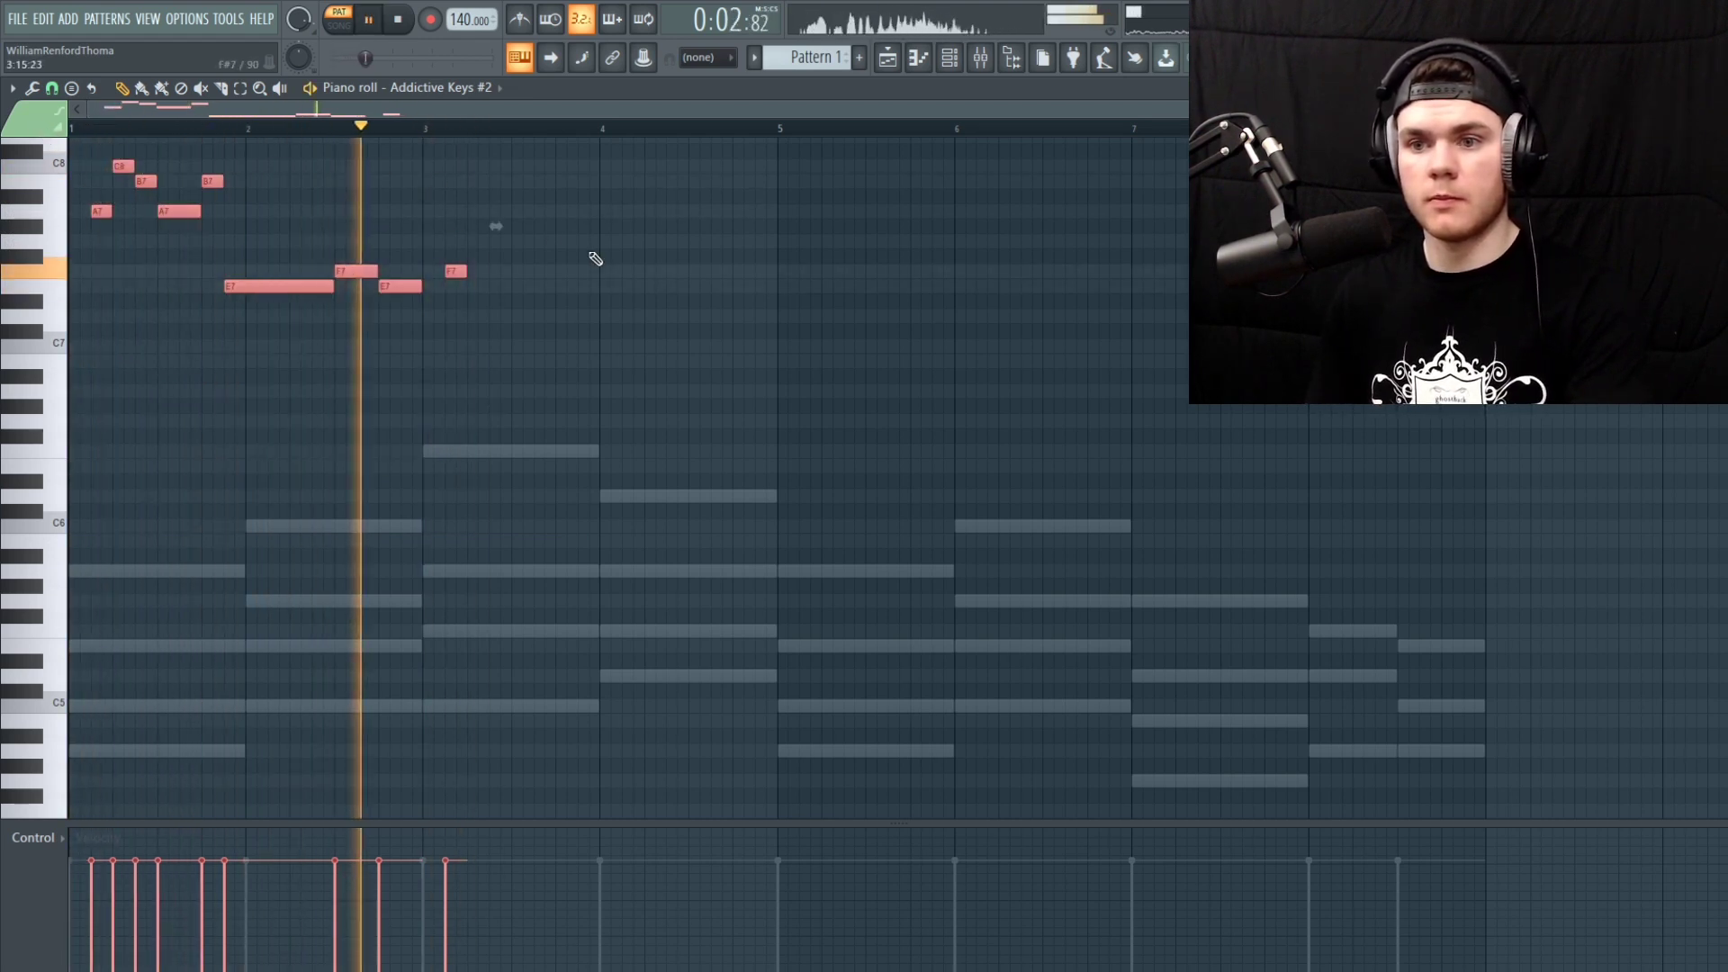
{"action": "key", "text": "space"}
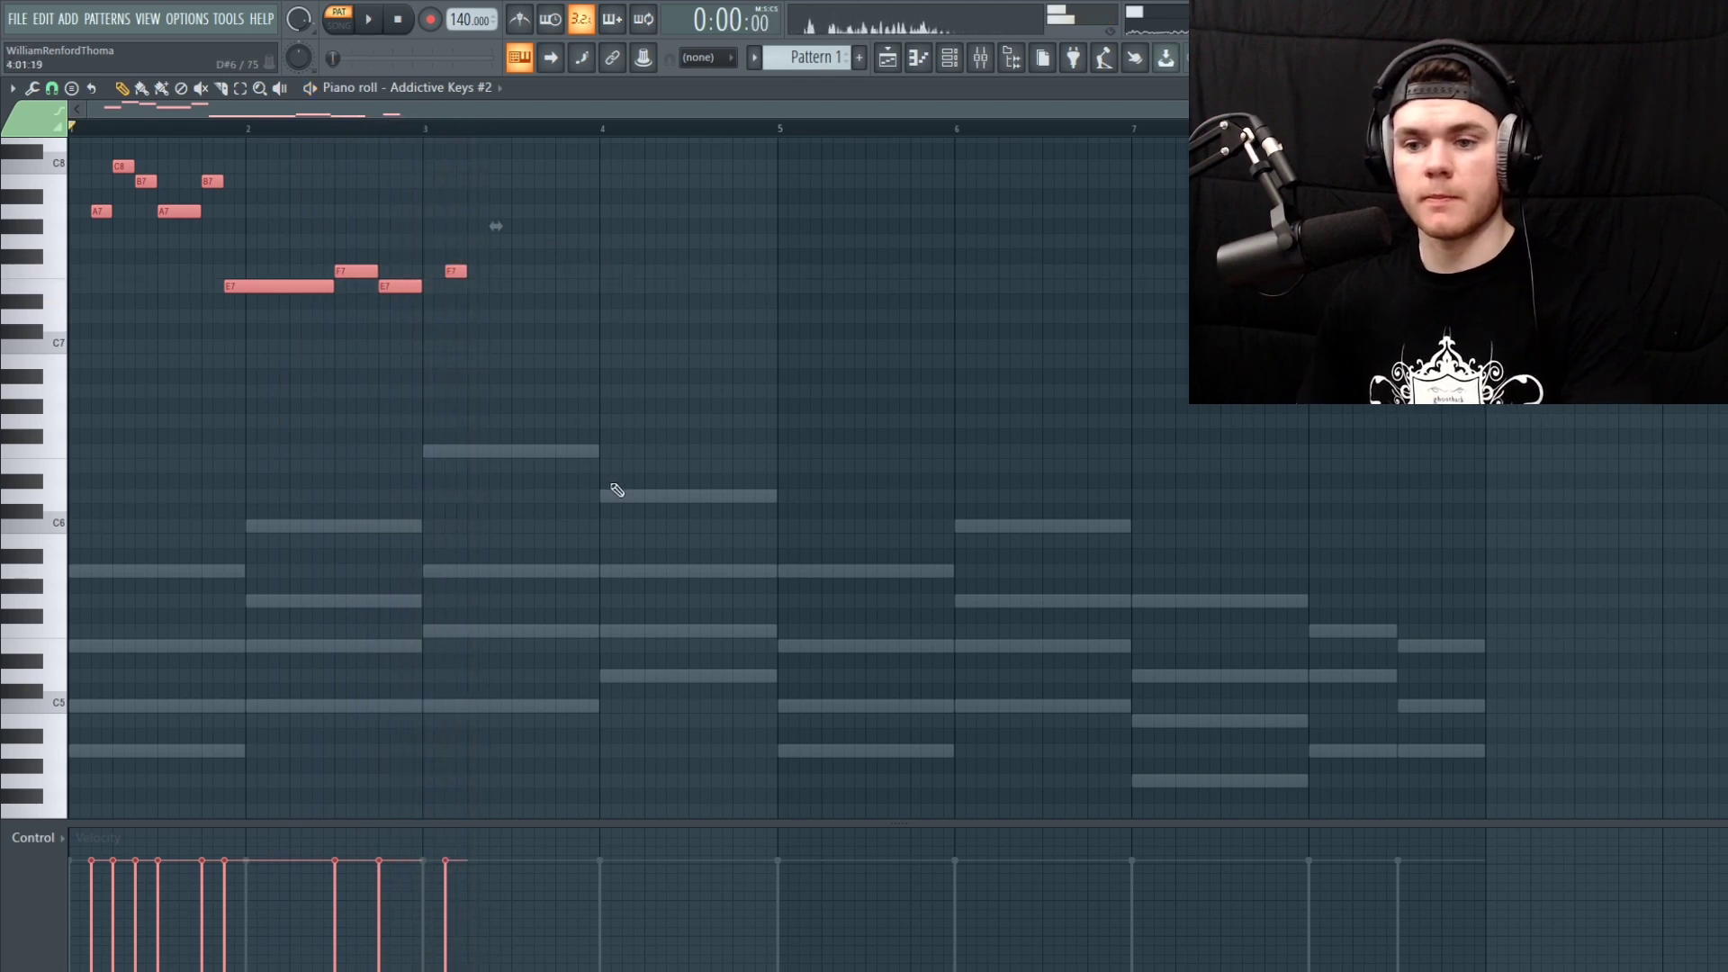
Continue bar 3 with two-step A7 and F7 notes and a four-step D7 at 3:09, playing back from bar 3
{"action": "scroll", "coordinate": [618, 490], "scroll_direction": "down", "scroll_amount": 4}
{"action": "scroll", "coordinate": [630, 491], "scroll_direction": "up", "scroll_amount": 3}
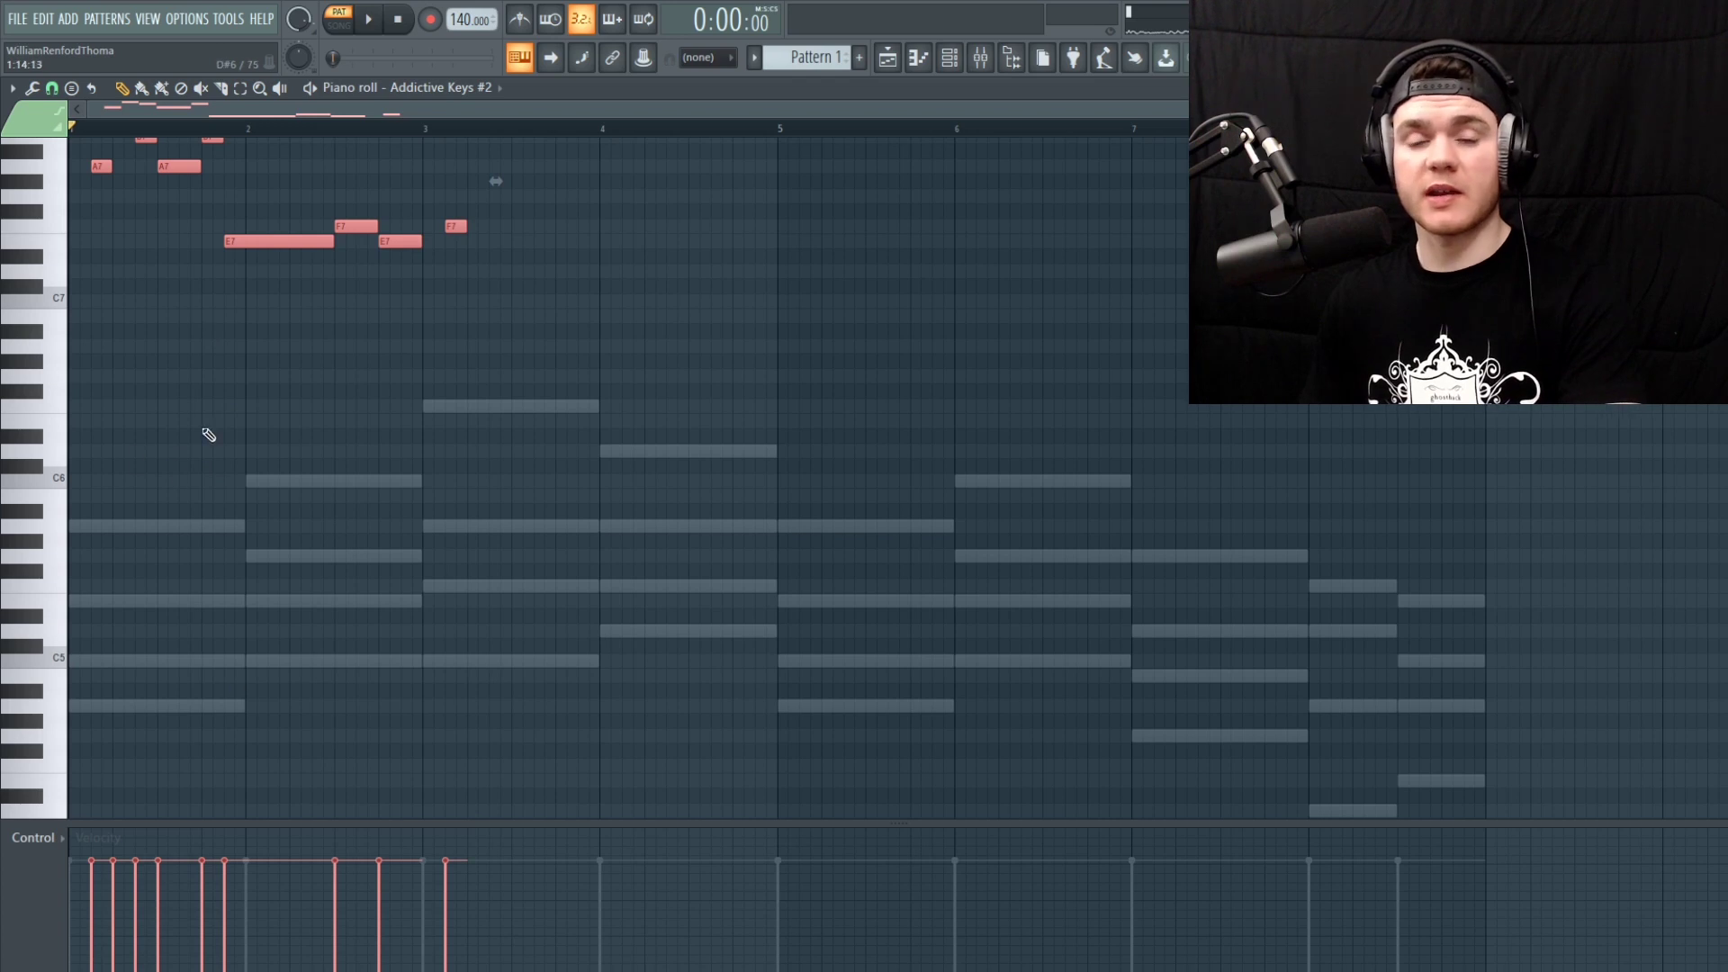
{"action": "scroll", "coordinate": [546, 482], "scroll_direction": "up", "scroll_amount": 4}
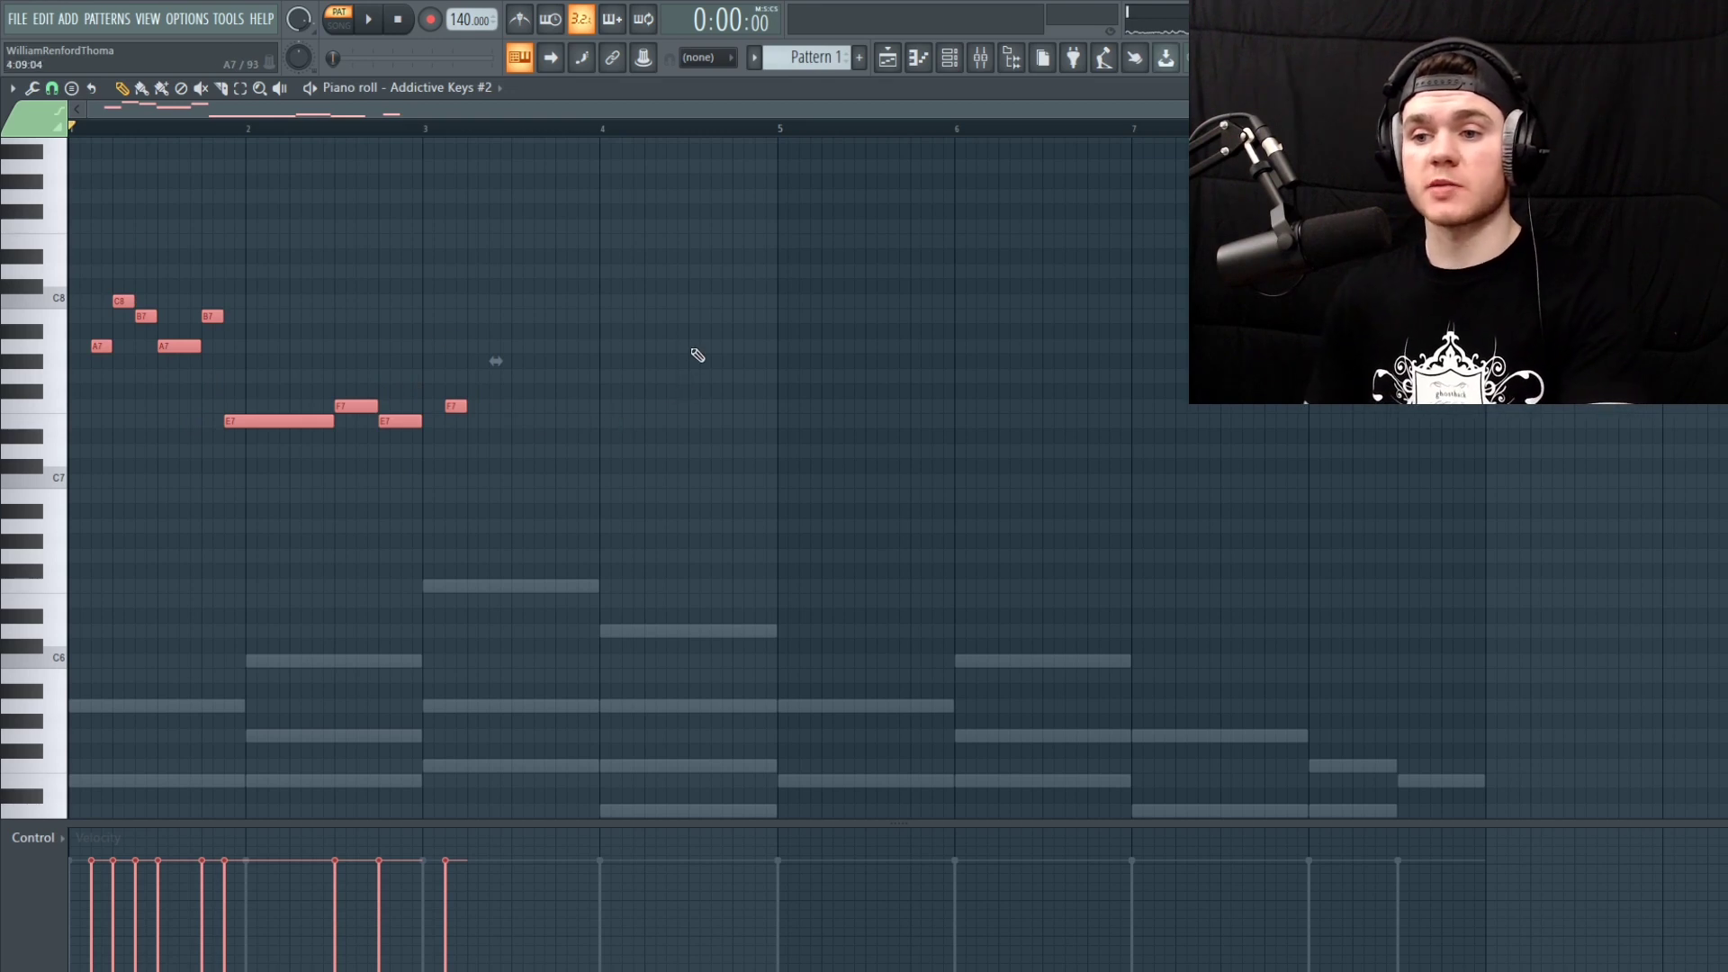
{"action": "key", "text": "space"}
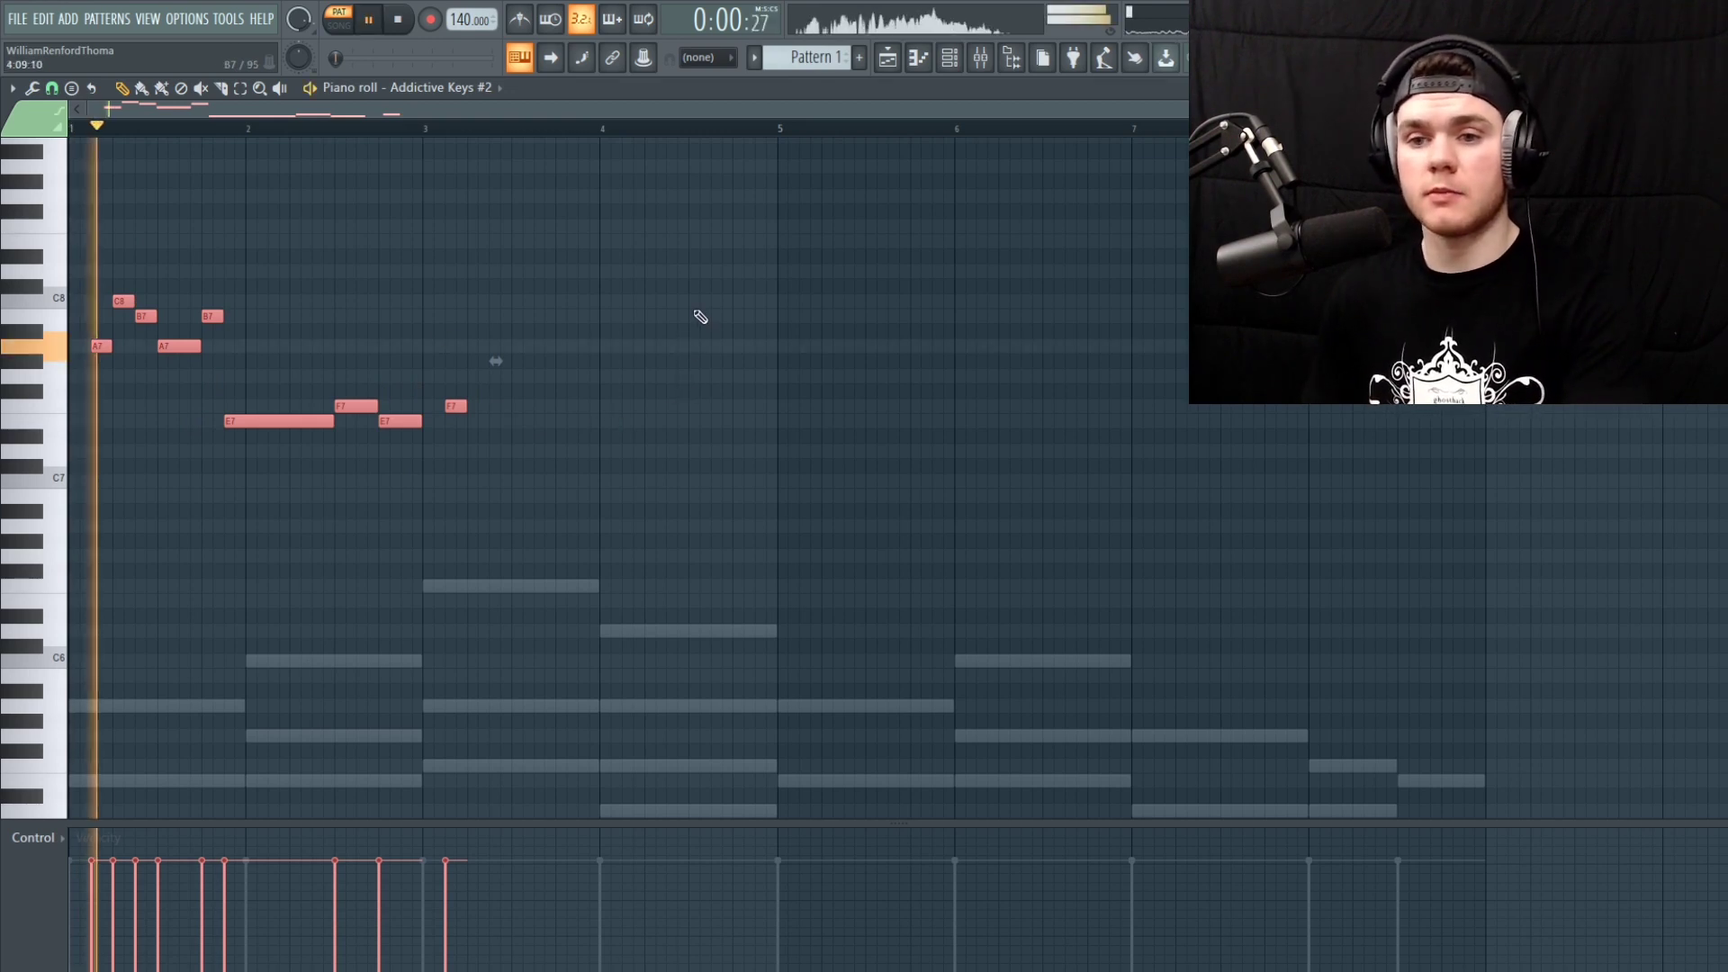
{"action": "key", "text": "space"}
{"action": "left_click", "coordinate": [473, 345]}
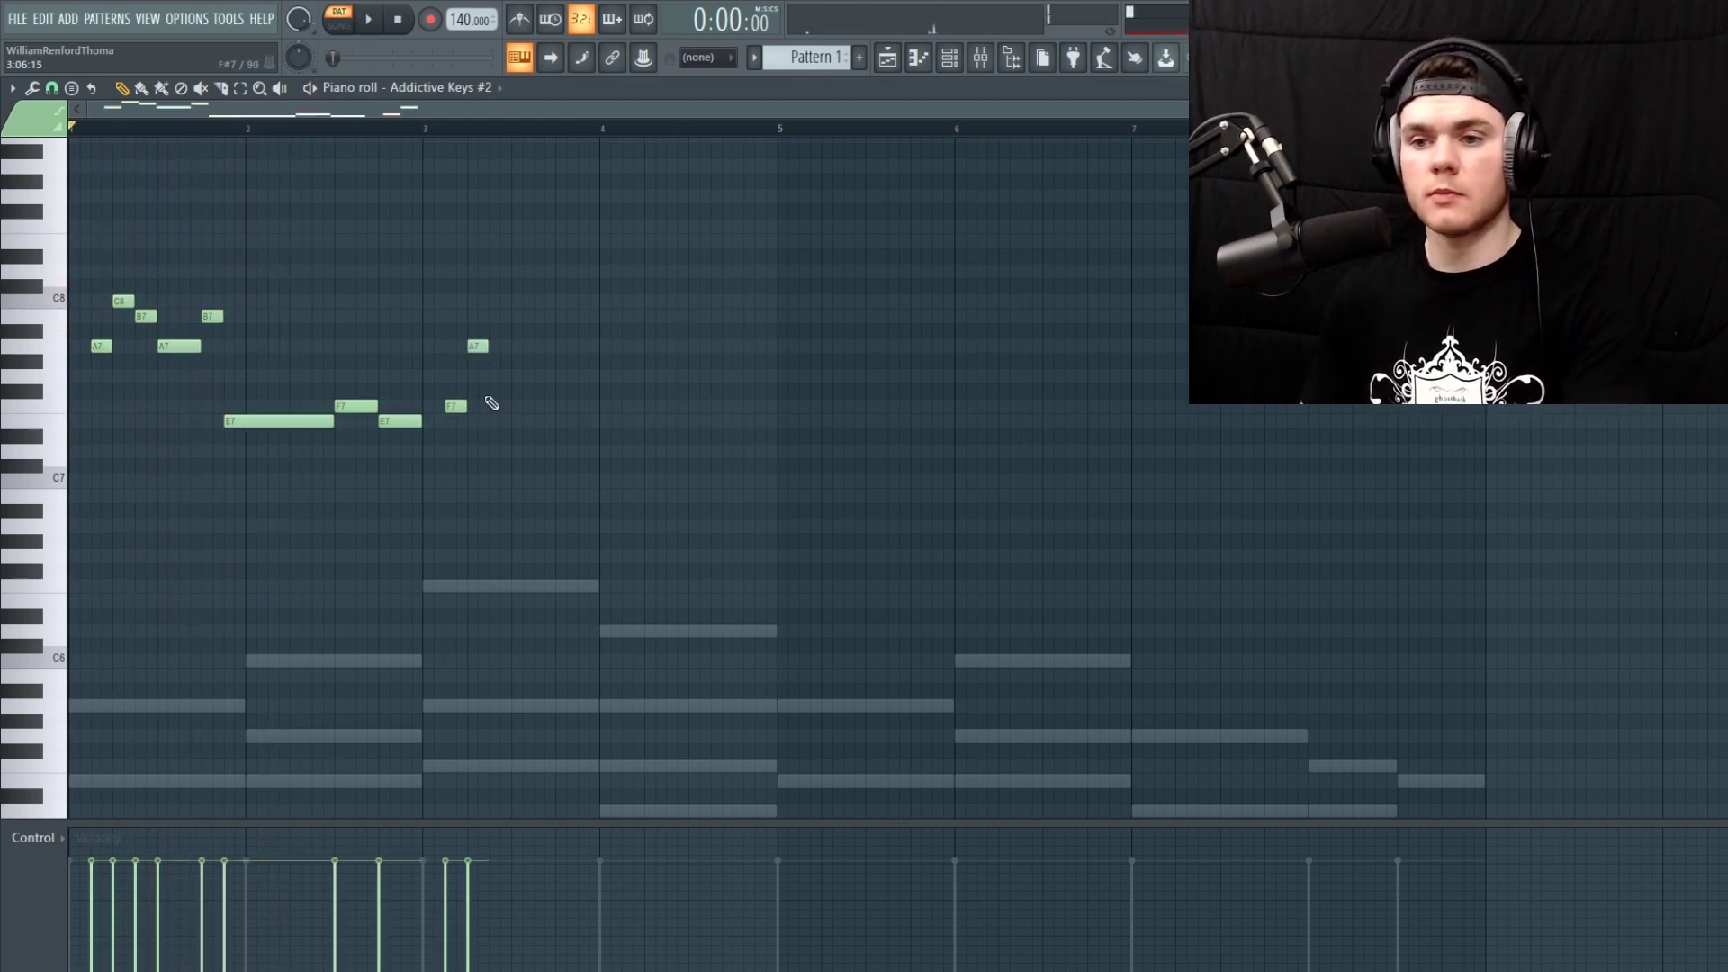
{"action": "left_click_drag", "start_coordinate": [526, 450], "coordinate": [548, 451]}
{"action": "key", "text": "space"}
{"action": "left_click", "coordinate": [425, 127]}
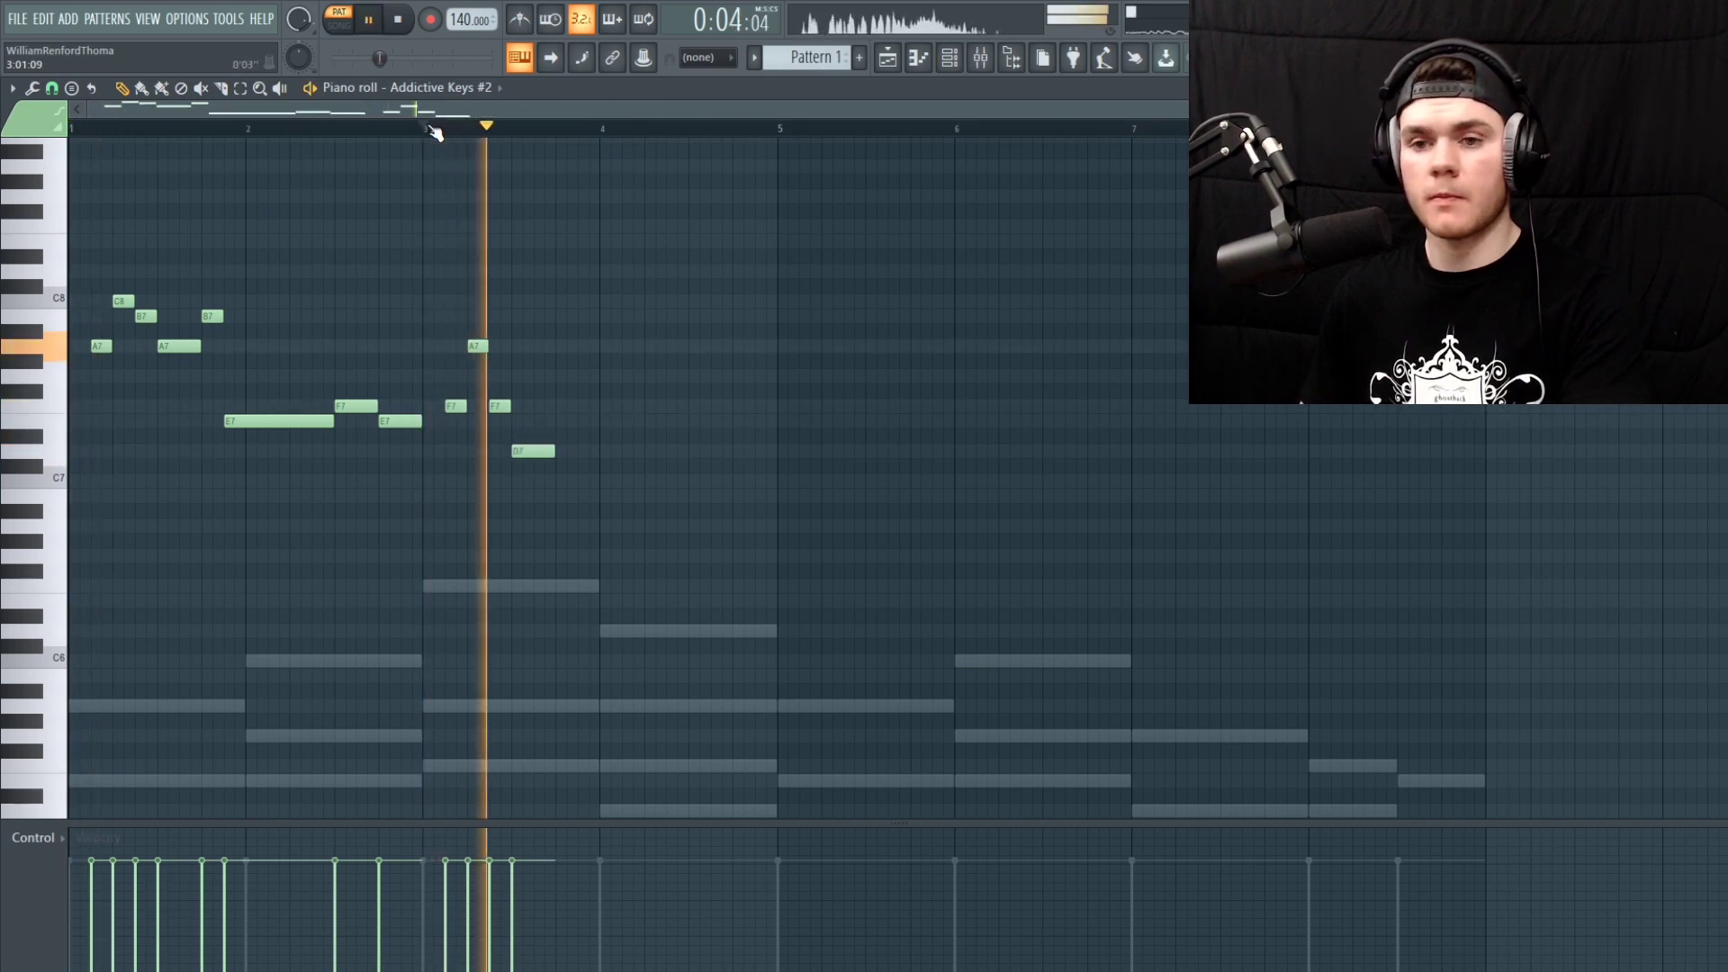
Add a two-step F7 at 3:13 and a six-step E7 at 3:15, and listen to them over the chords
{"action": "key", "text": "space"}
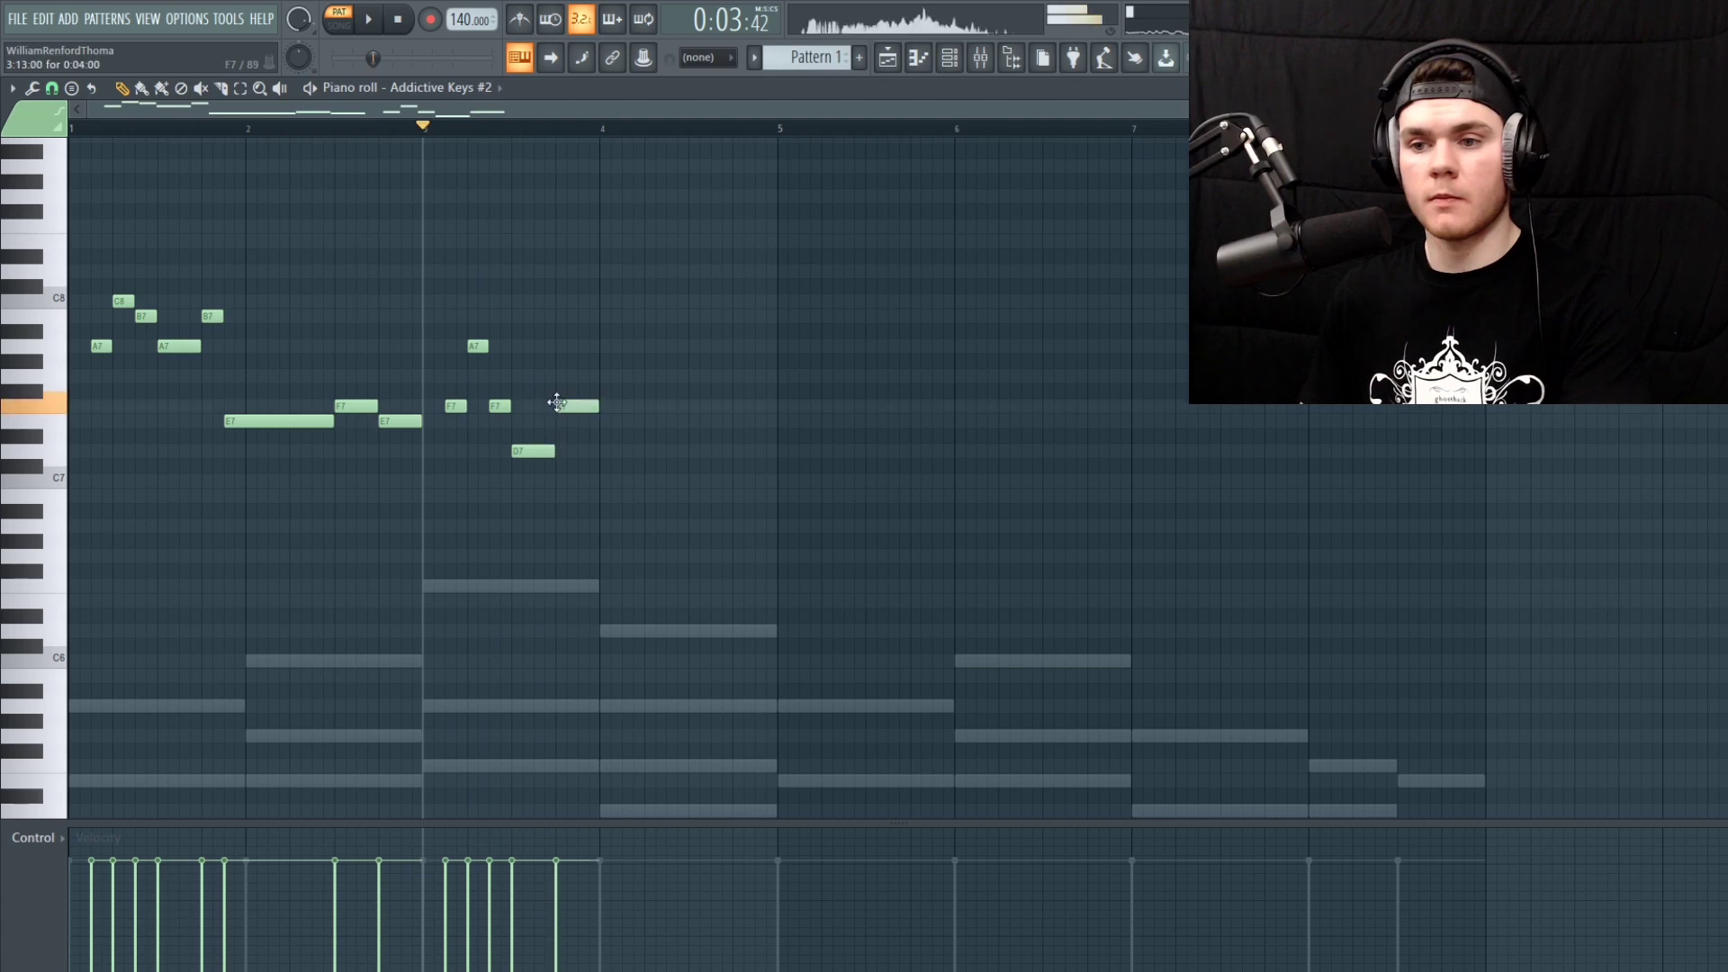
{"action": "key", "text": "space"}
{"action": "left_click_drag", "start_coordinate": [603, 418], "coordinate": [648, 425]}
{"action": "key", "text": "space"}
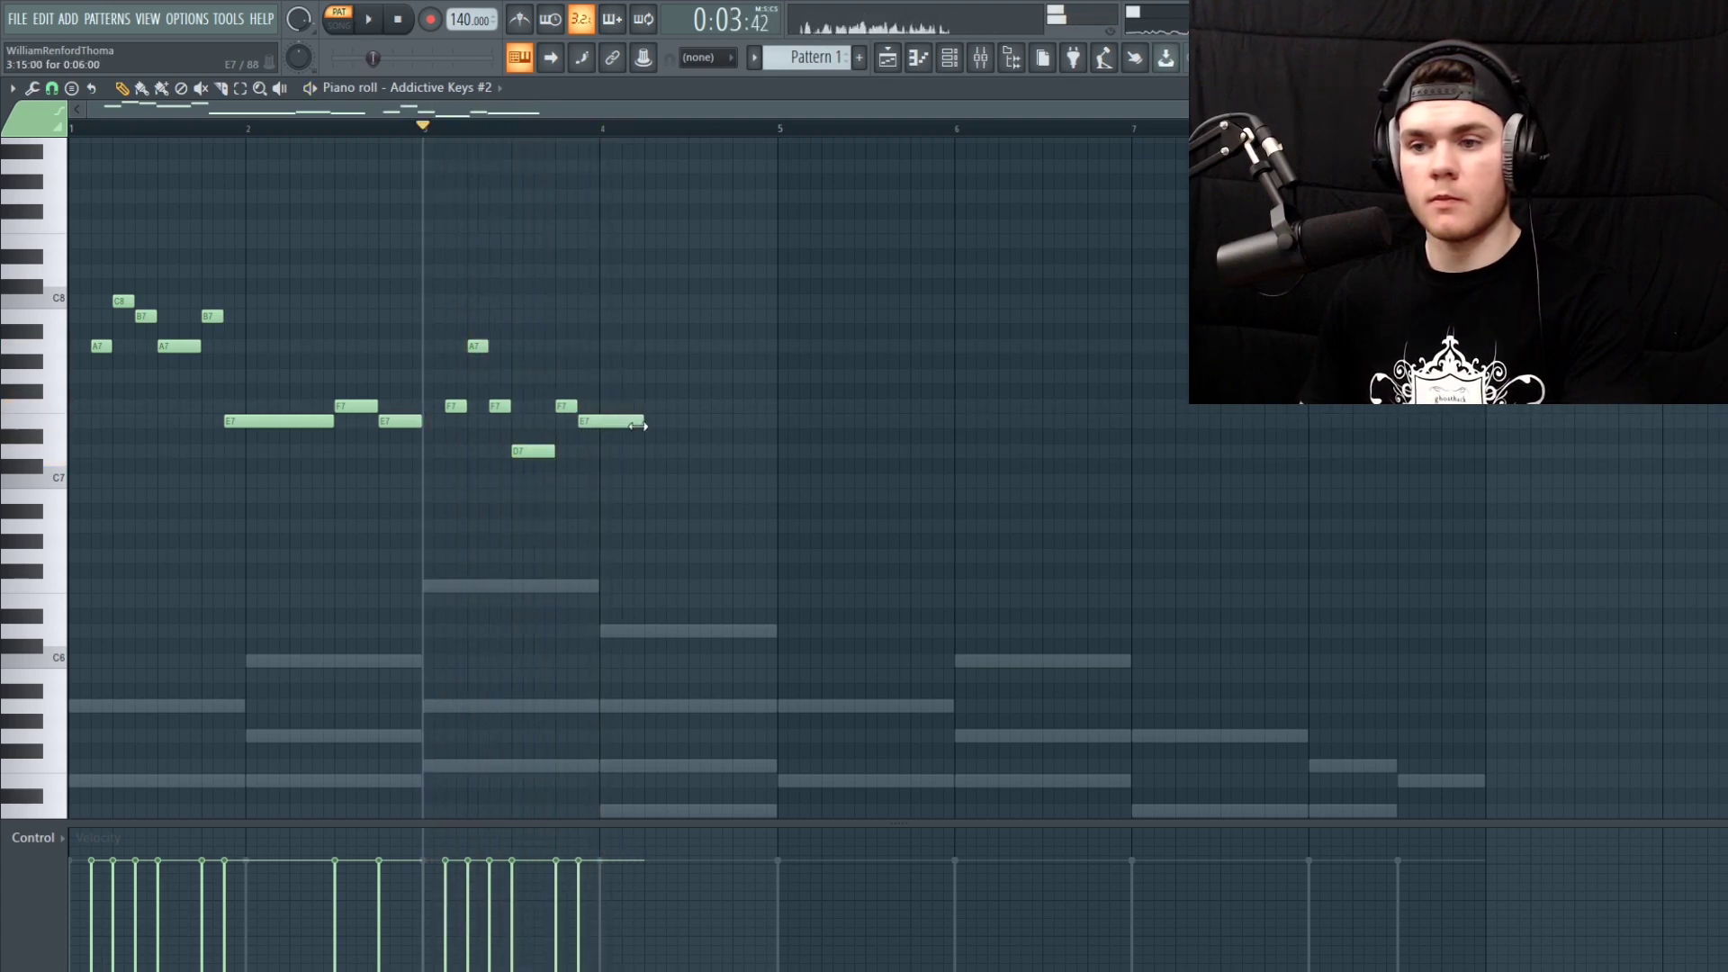
{"action": "left_click", "coordinate": [615, 131]}
{"action": "key", "text": "space"}
{"action": "key", "text": "space"}
{"action": "key", "text": "space"}
Try C7 for the note at 3:15 and play it repeatedly against the bar 4 chord
{"action": "left_click_drag", "start_coordinate": [618, 420], "coordinate": [605, 486]}
{"action": "key", "text": "space"}
{"action": "key", "text": "space"}
{"action": "key", "text": "space"}
{"action": "key", "text": "space"}
{"action": "key", "text": "space"}
{"action": "key", "text": "space"}
{"action": "key", "text": "space"}
{"action": "key", "text": "space"}
{"action": "key", "text": "space"}
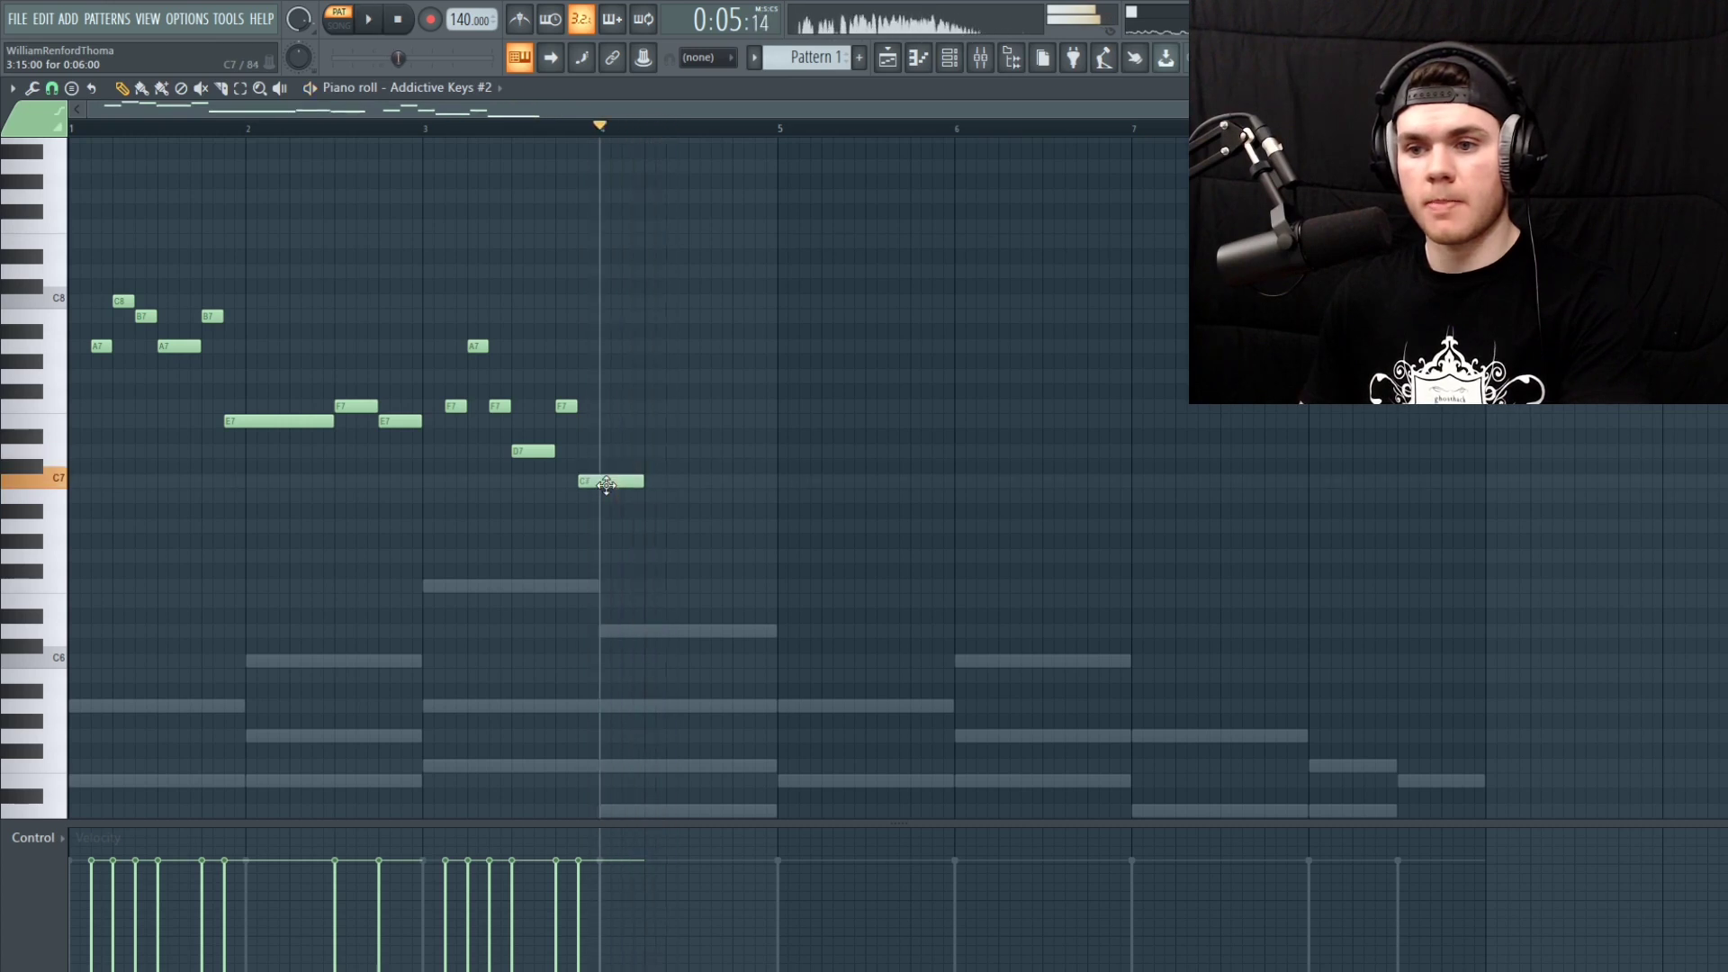
Set the six-step note at 3:15 to D7 and play it over the chord change
{"action": "scroll", "coordinate": [662, 468], "scroll_direction": "down", "scroll_amount": 1}
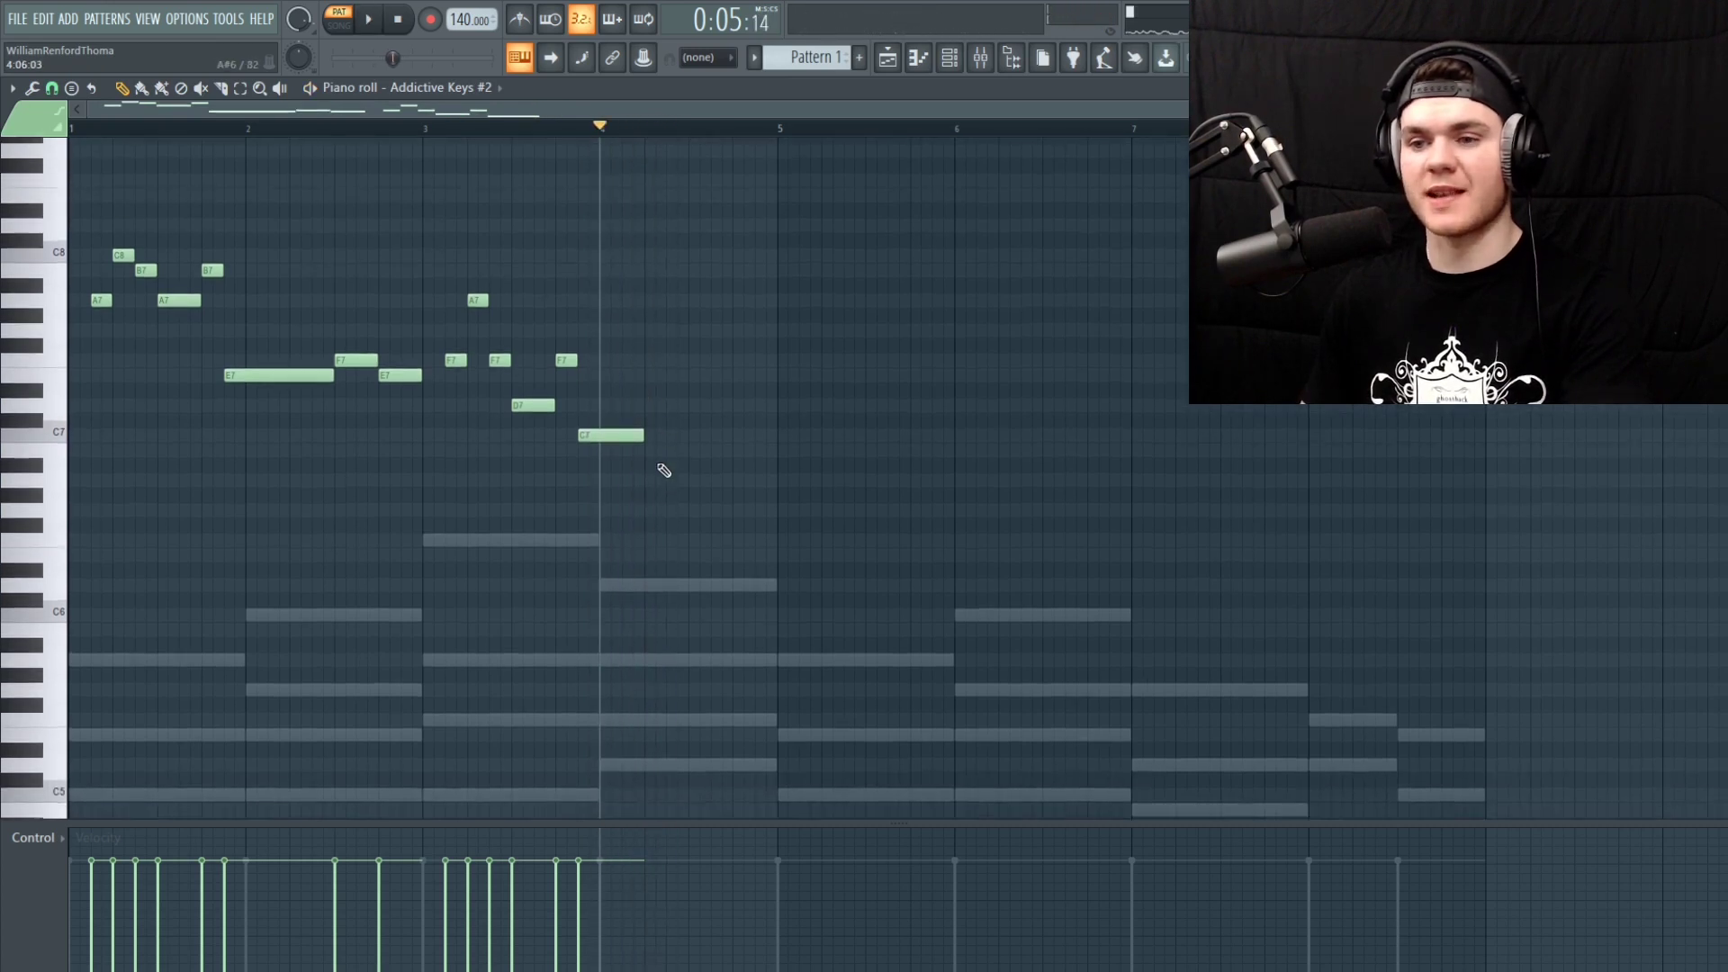
{"action": "key", "text": "space"}
{"action": "key", "text": "space"}
{"action": "left_click_drag", "start_coordinate": [611, 464], "coordinate": [610, 493]}
{"action": "key", "text": "space"}
{"action": "key", "text": "space"}
{"action": "key", "text": "space"}
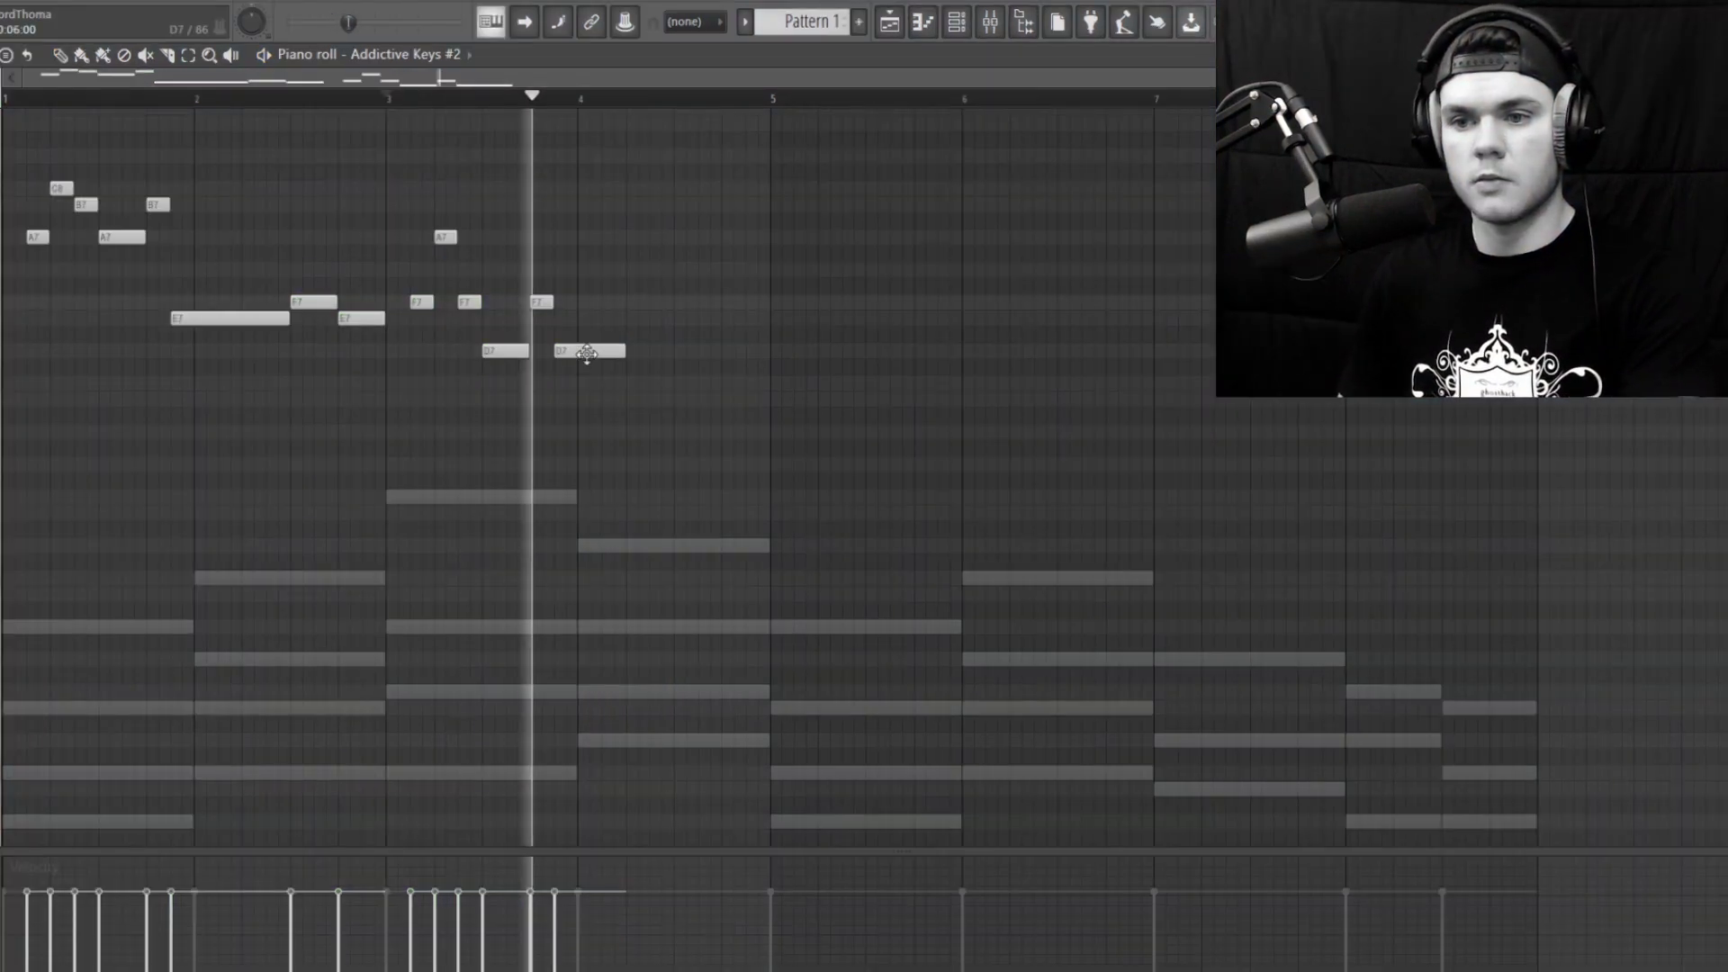
Raise the four-step D7 note at 3:09 to A7, replaying the bar 3 phrase to compare pitches
{"action": "left_click", "coordinate": [649, 719]}
{"action": "key", "text": "space"}
{"action": "key", "text": "space"}
{"action": "left_click_drag", "start_coordinate": [590, 351], "coordinate": [590, 237]}
{"action": "right_click", "coordinate": [590, 237]}
{"action": "key", "text": "space"}
{"action": "key", "text": "space"}
{"action": "key", "text": "space"}
{"action": "key", "text": "space"}
Extend the D7 from 3:15 to 4:09, finish bar 4 with four-step F7 and E7 notes, and play from bar 3
{"action": "left_click", "coordinate": [563, 318]}
{"action": "left_click_drag", "start_coordinate": [622, 319], "coordinate": [671, 317]}
{"action": "key", "text": "space"}
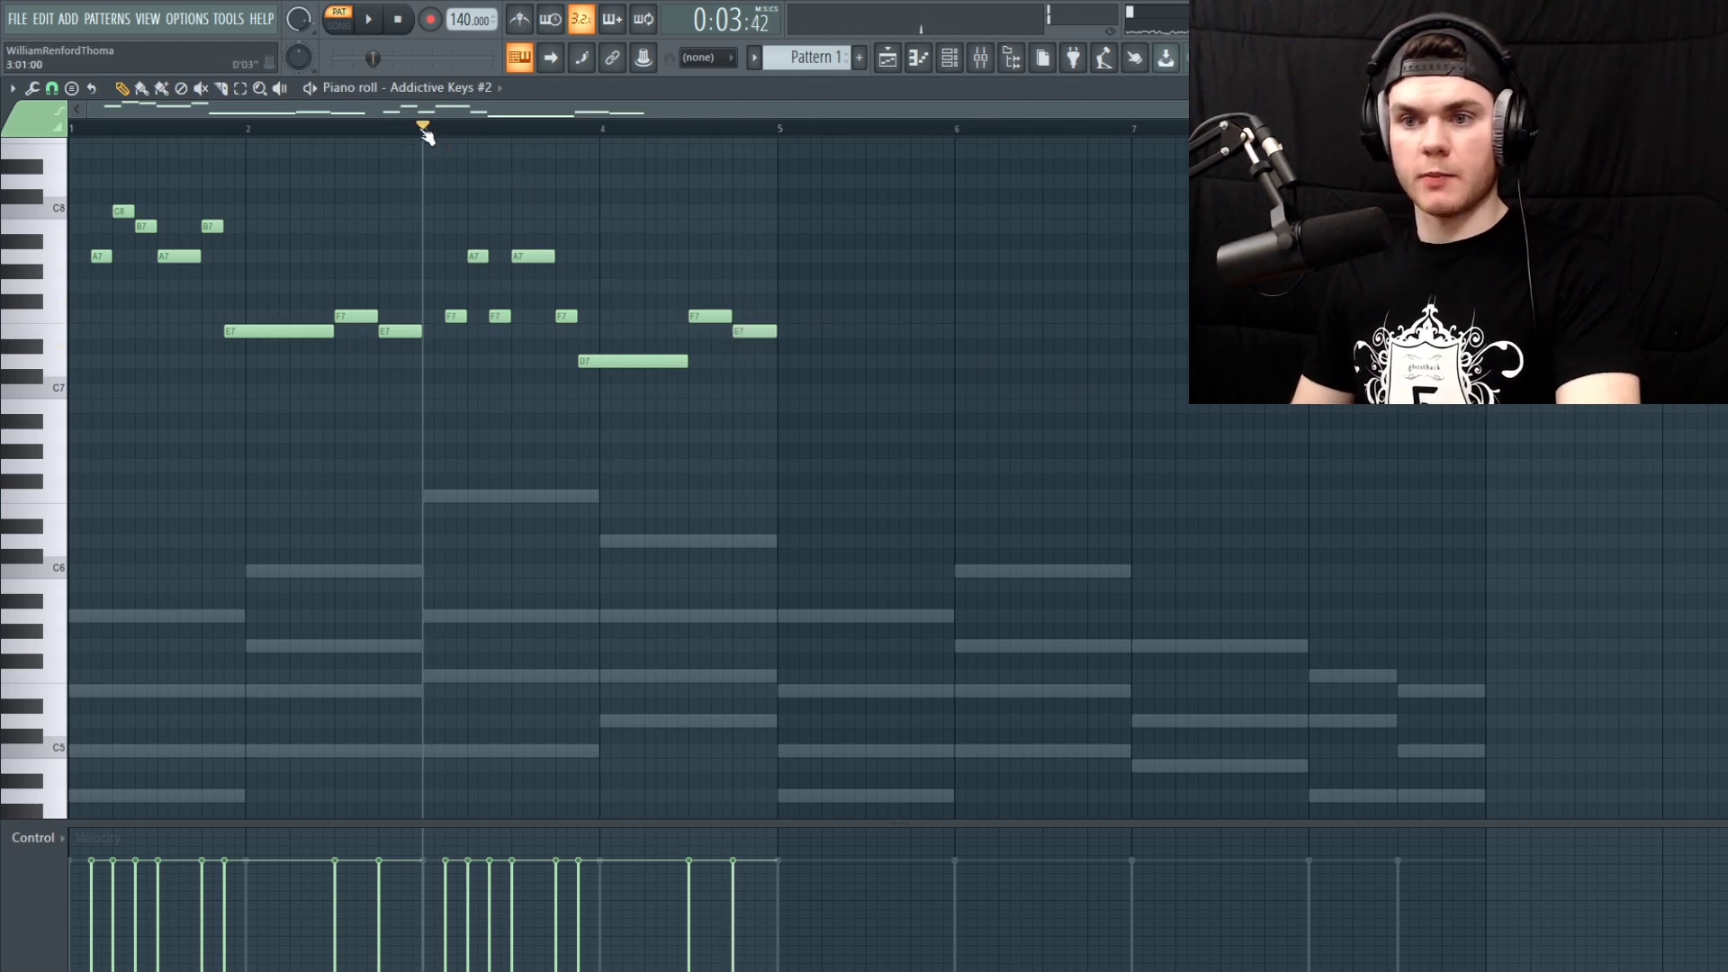
{"action": "key", "text": "space"}
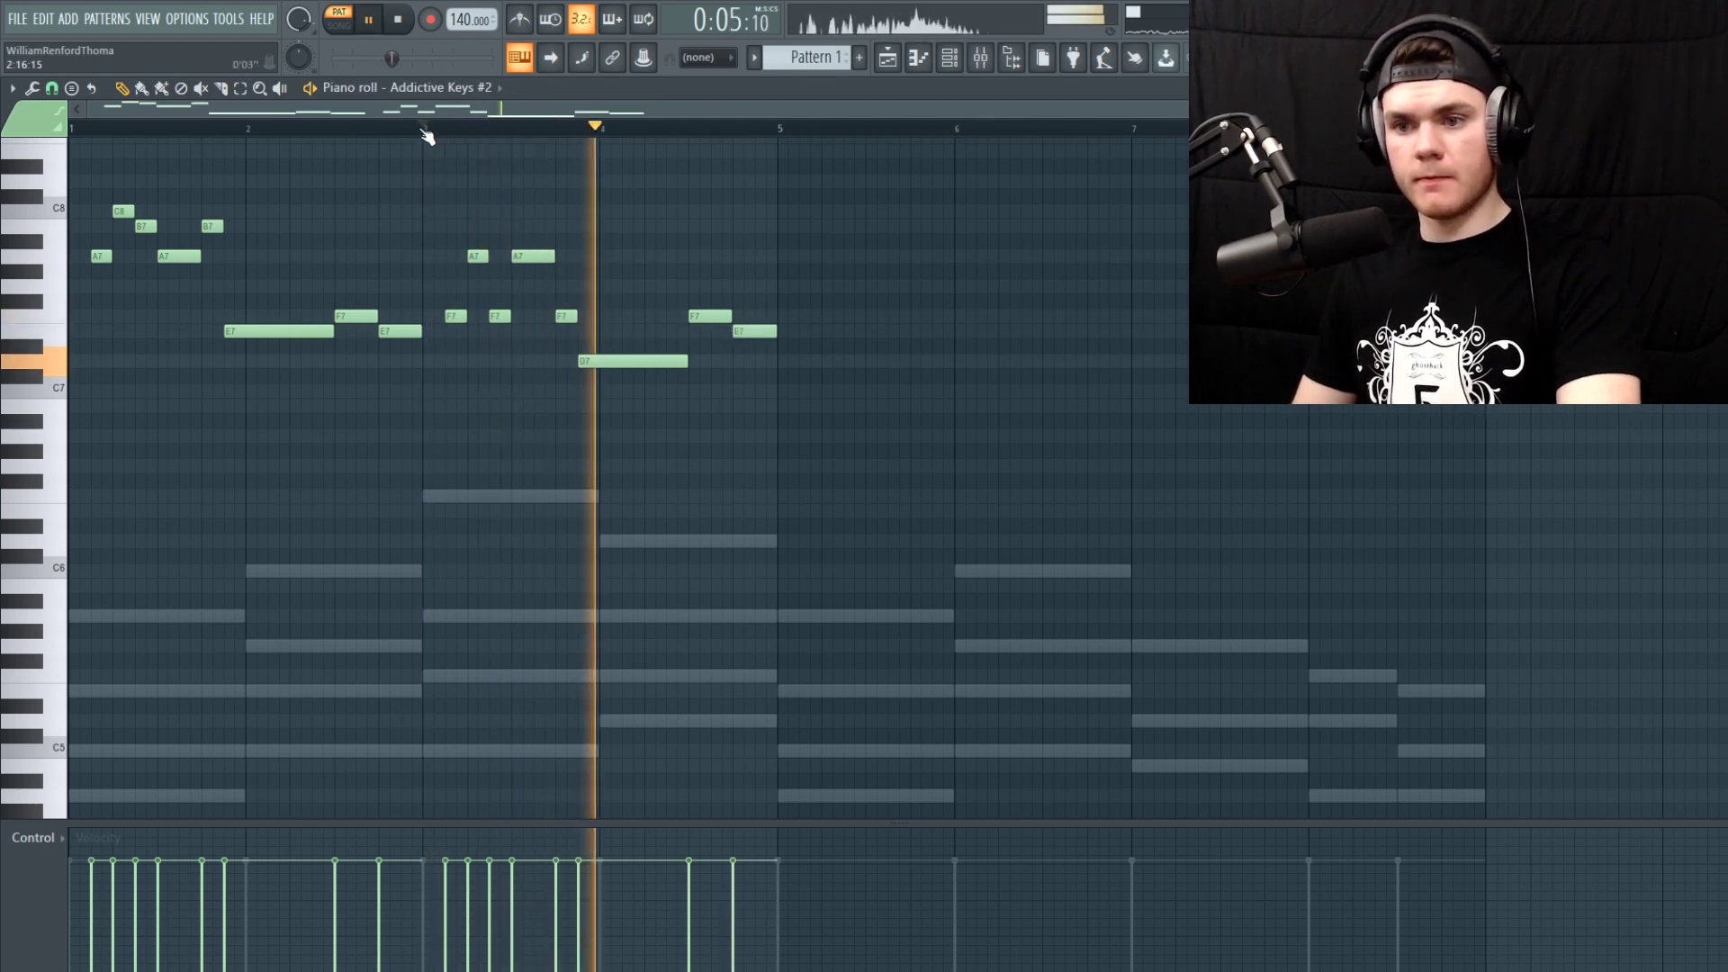
Lower the A7 note at 3:05 to G7 and play the phrase from bar 3
{"action": "key", "text": "space"}
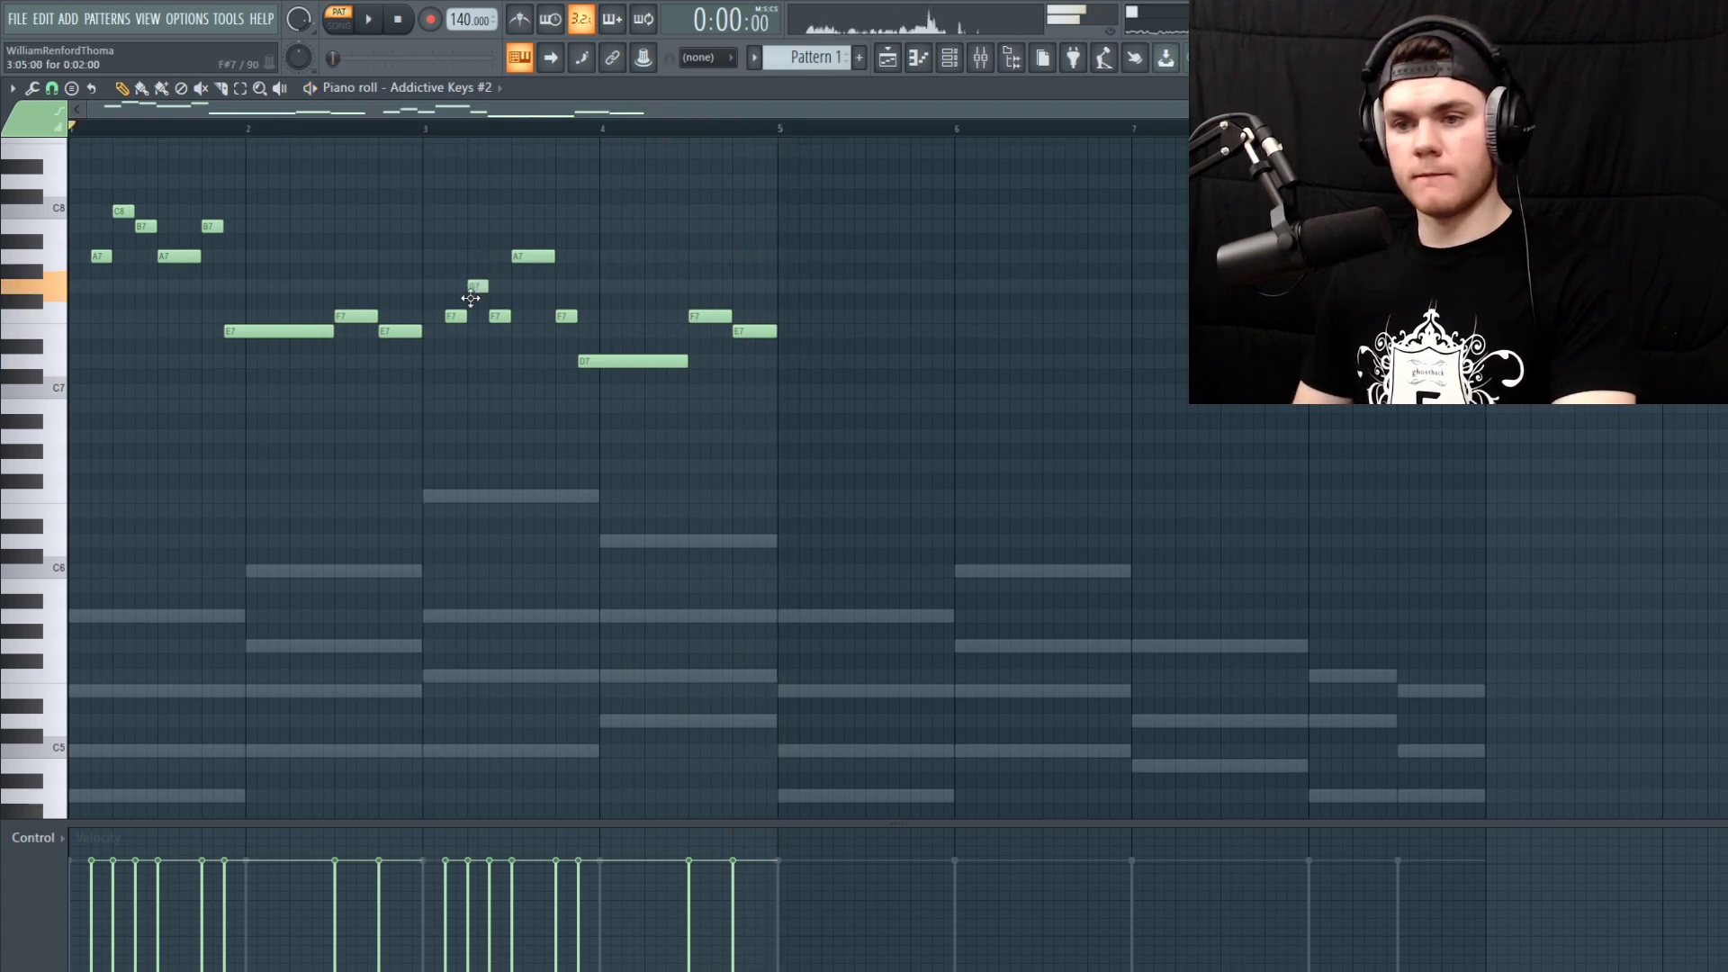
{"action": "key", "text": "space"}
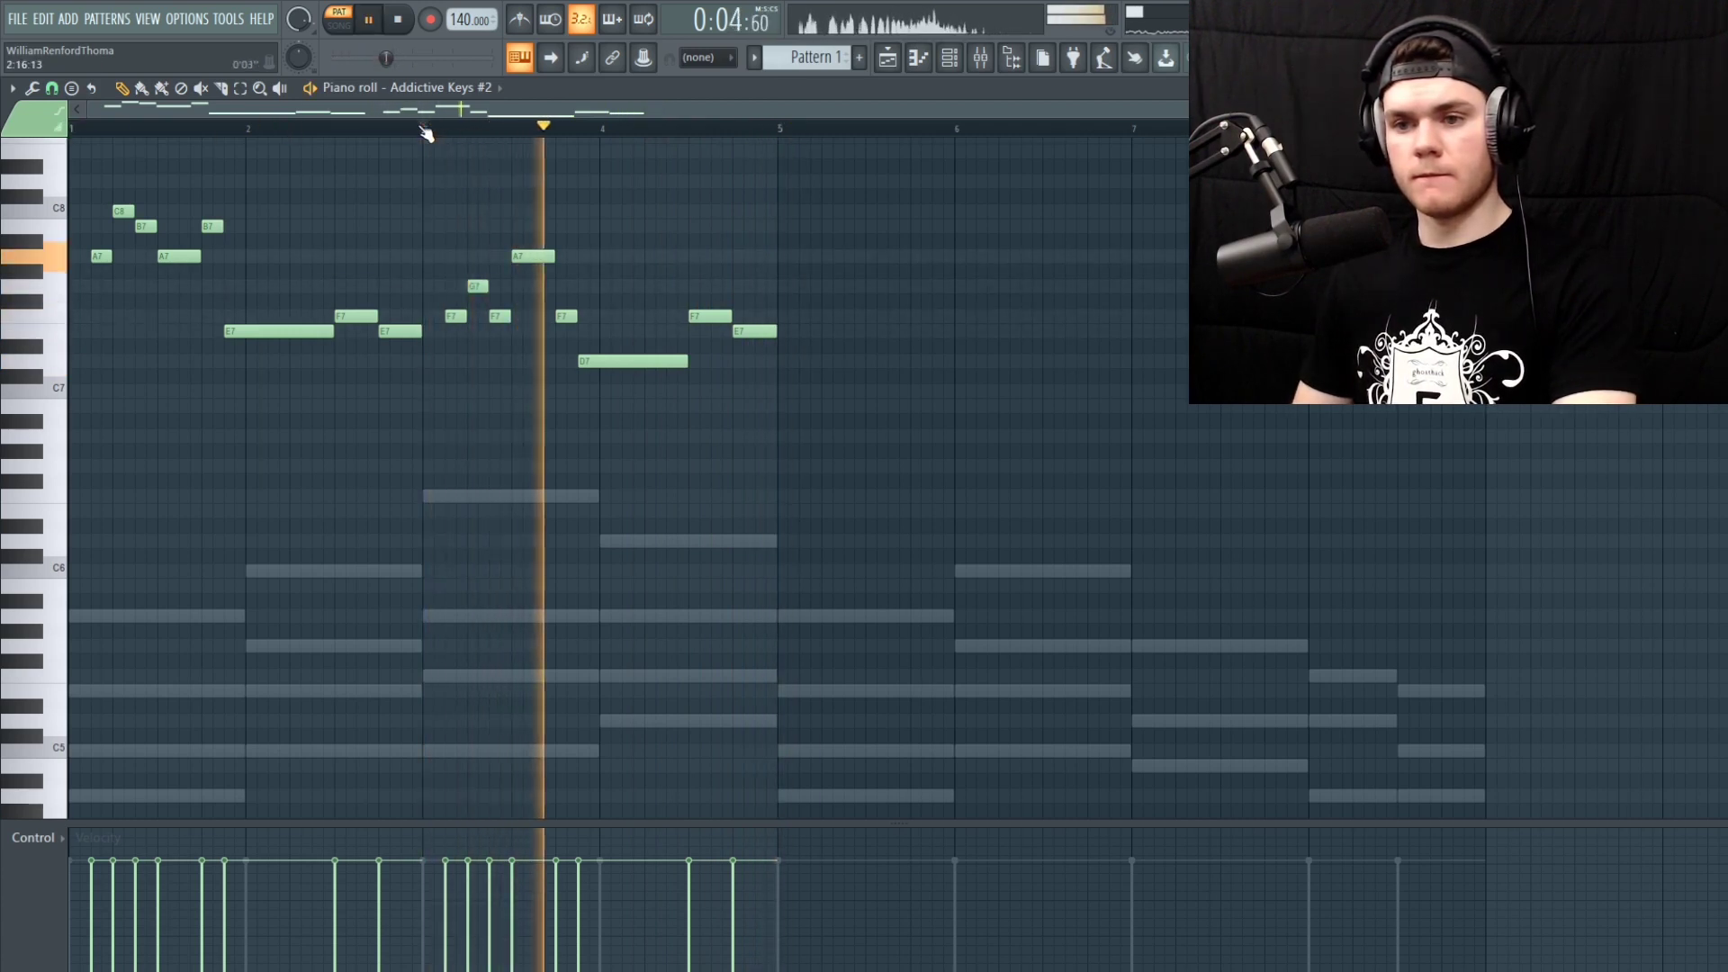
{"action": "key", "text": "space"}
{"action": "key", "text": "space"}
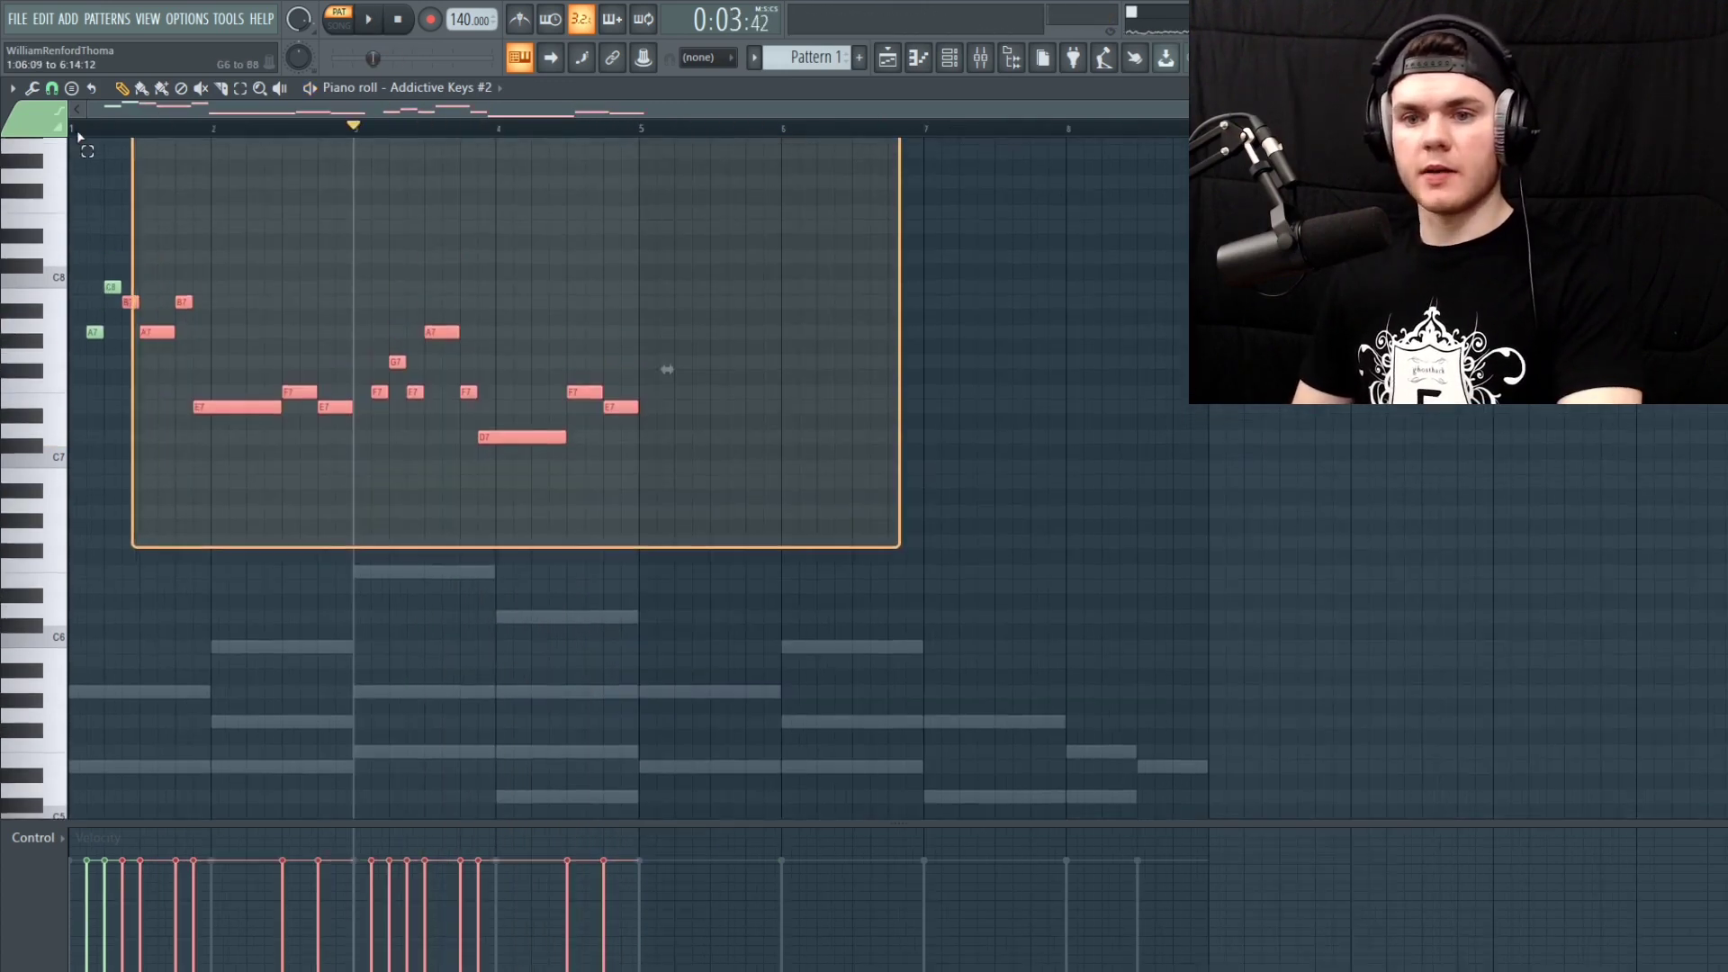
Select the whole four-bar melody and place a copy of it over bars 5 to 8
{"action": "left_click_drag", "start_coordinate": [101, 361], "coordinate": [684, 402]}
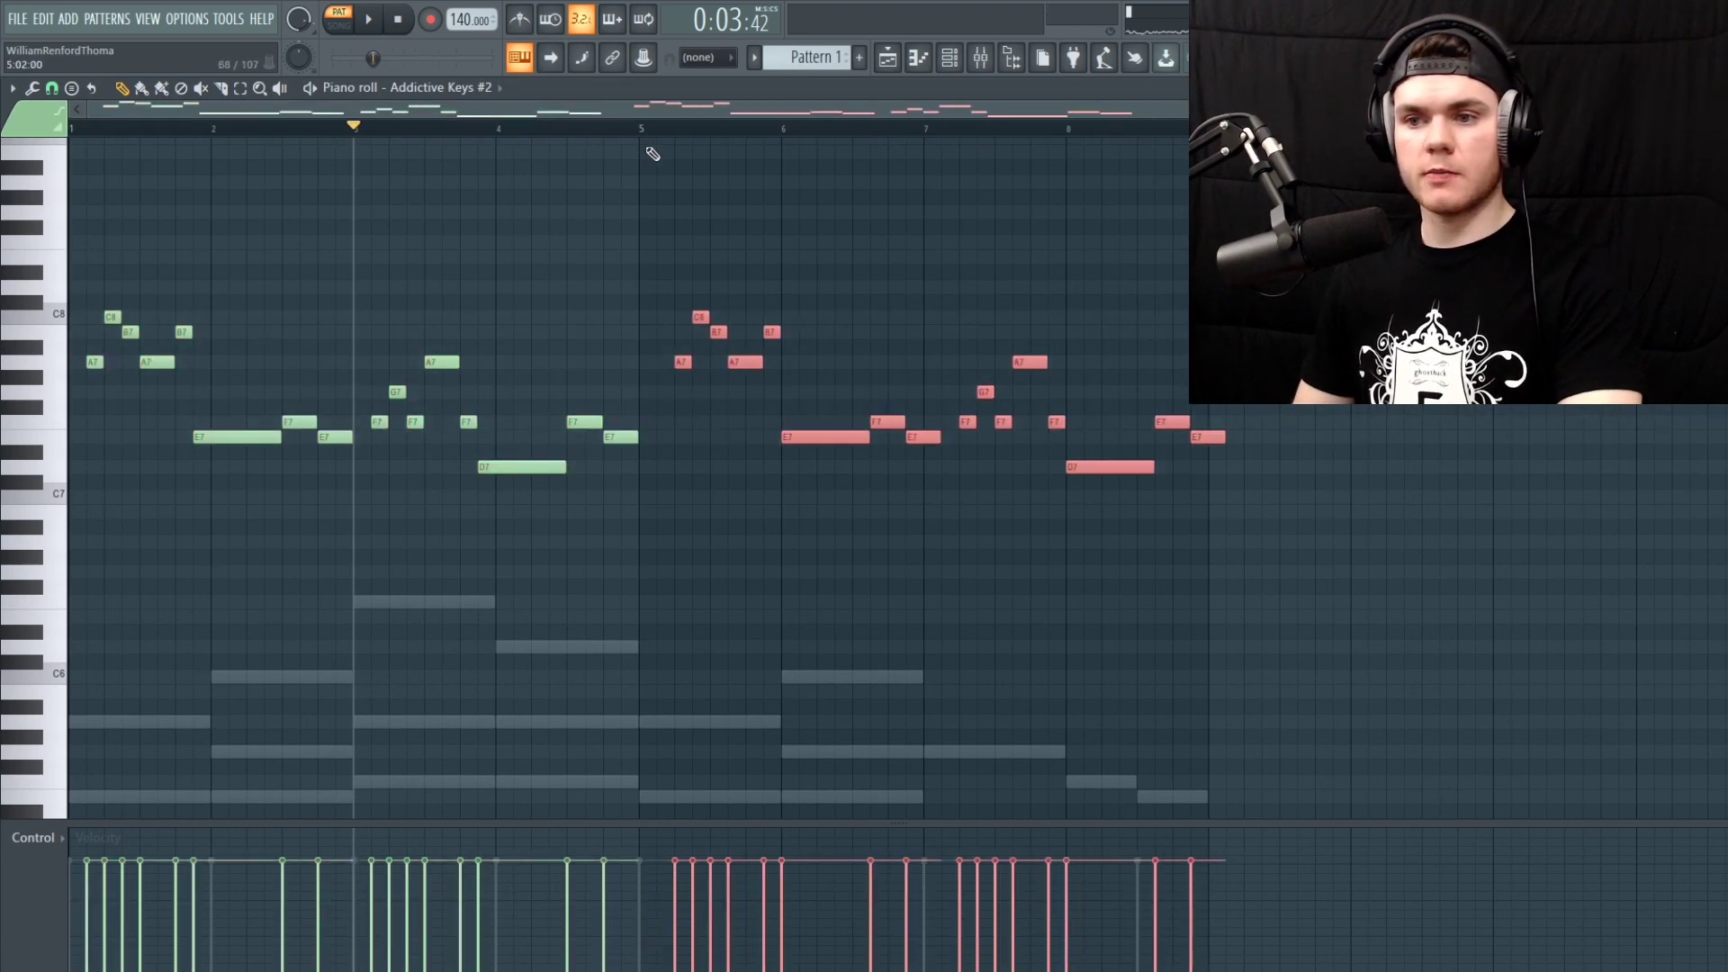
{"action": "left_click_drag", "start_coordinate": [682, 367], "coordinate": [663, 376]}
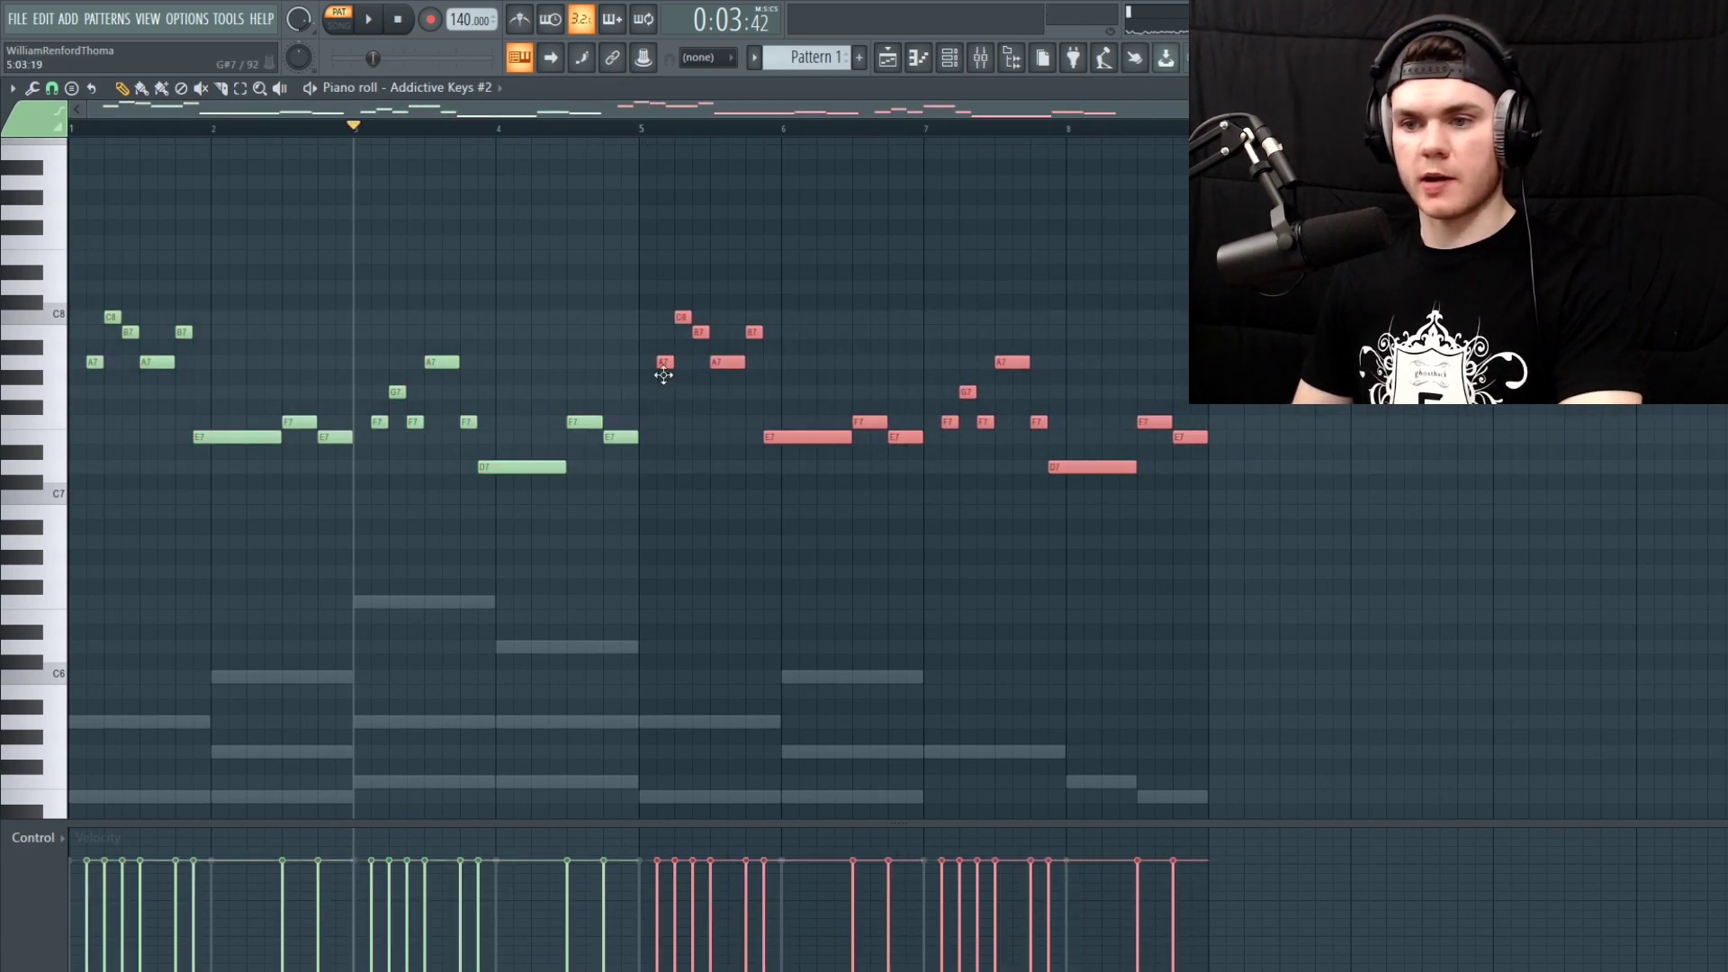
Play the copied melody from bar 5 to hear how it fits the chords, and clear the note selection
{"action": "key", "text": "space"}
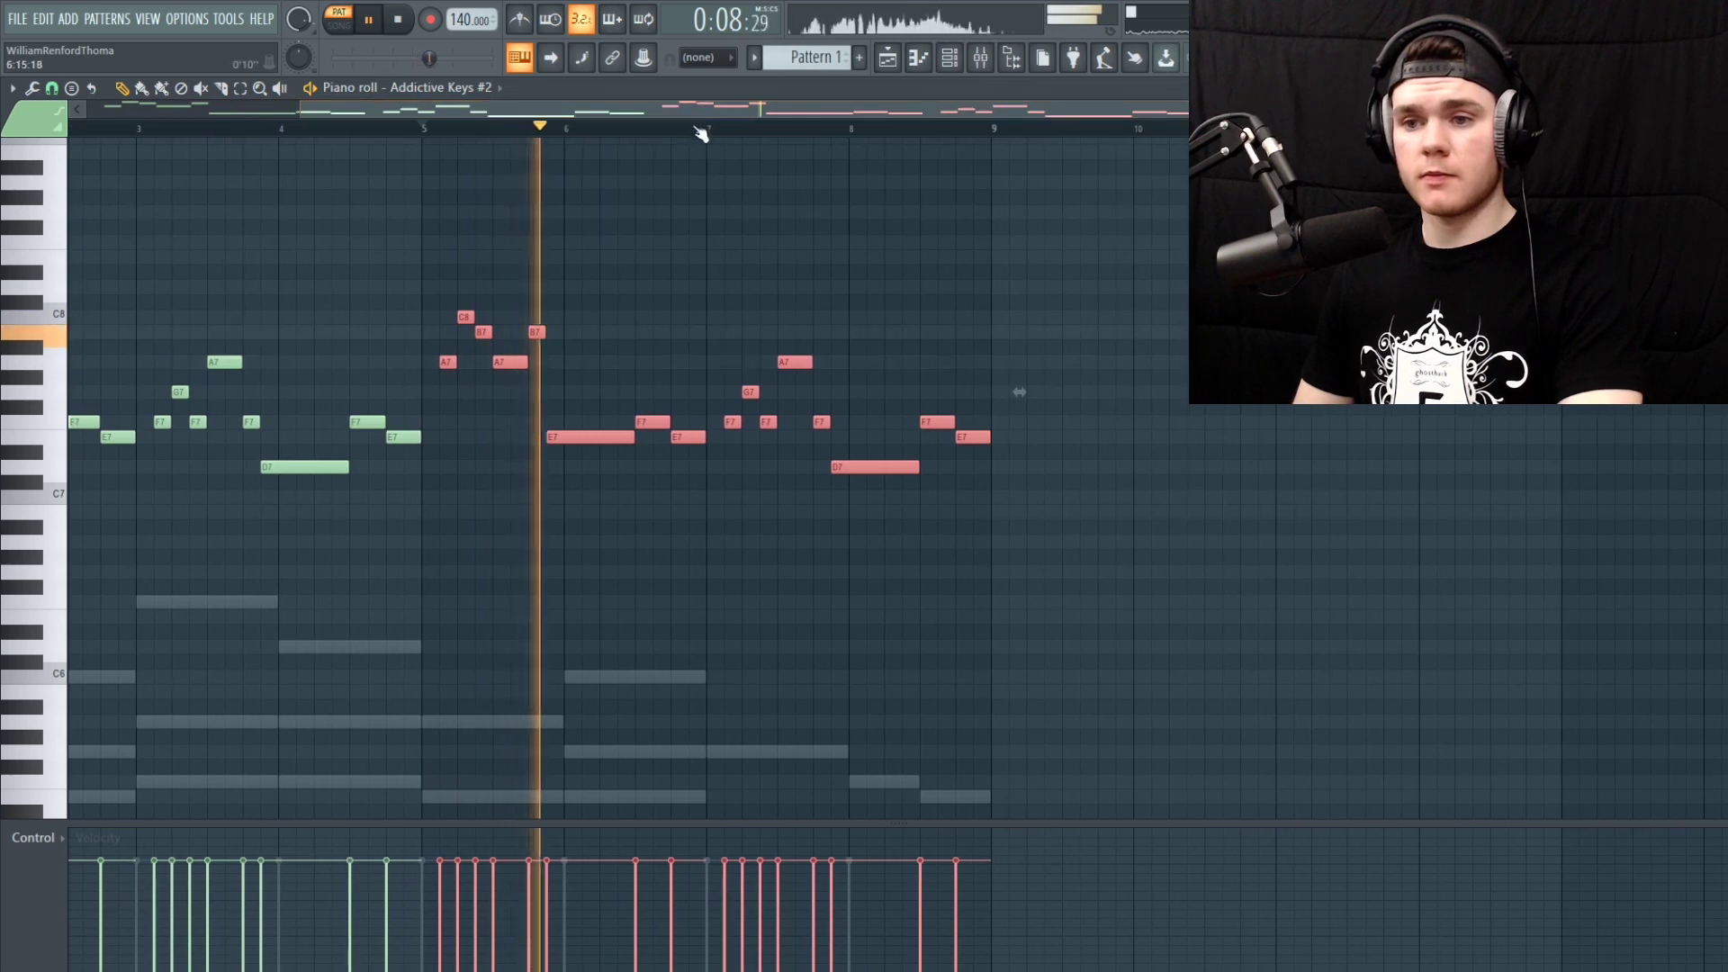
{"action": "key", "text": "space"}
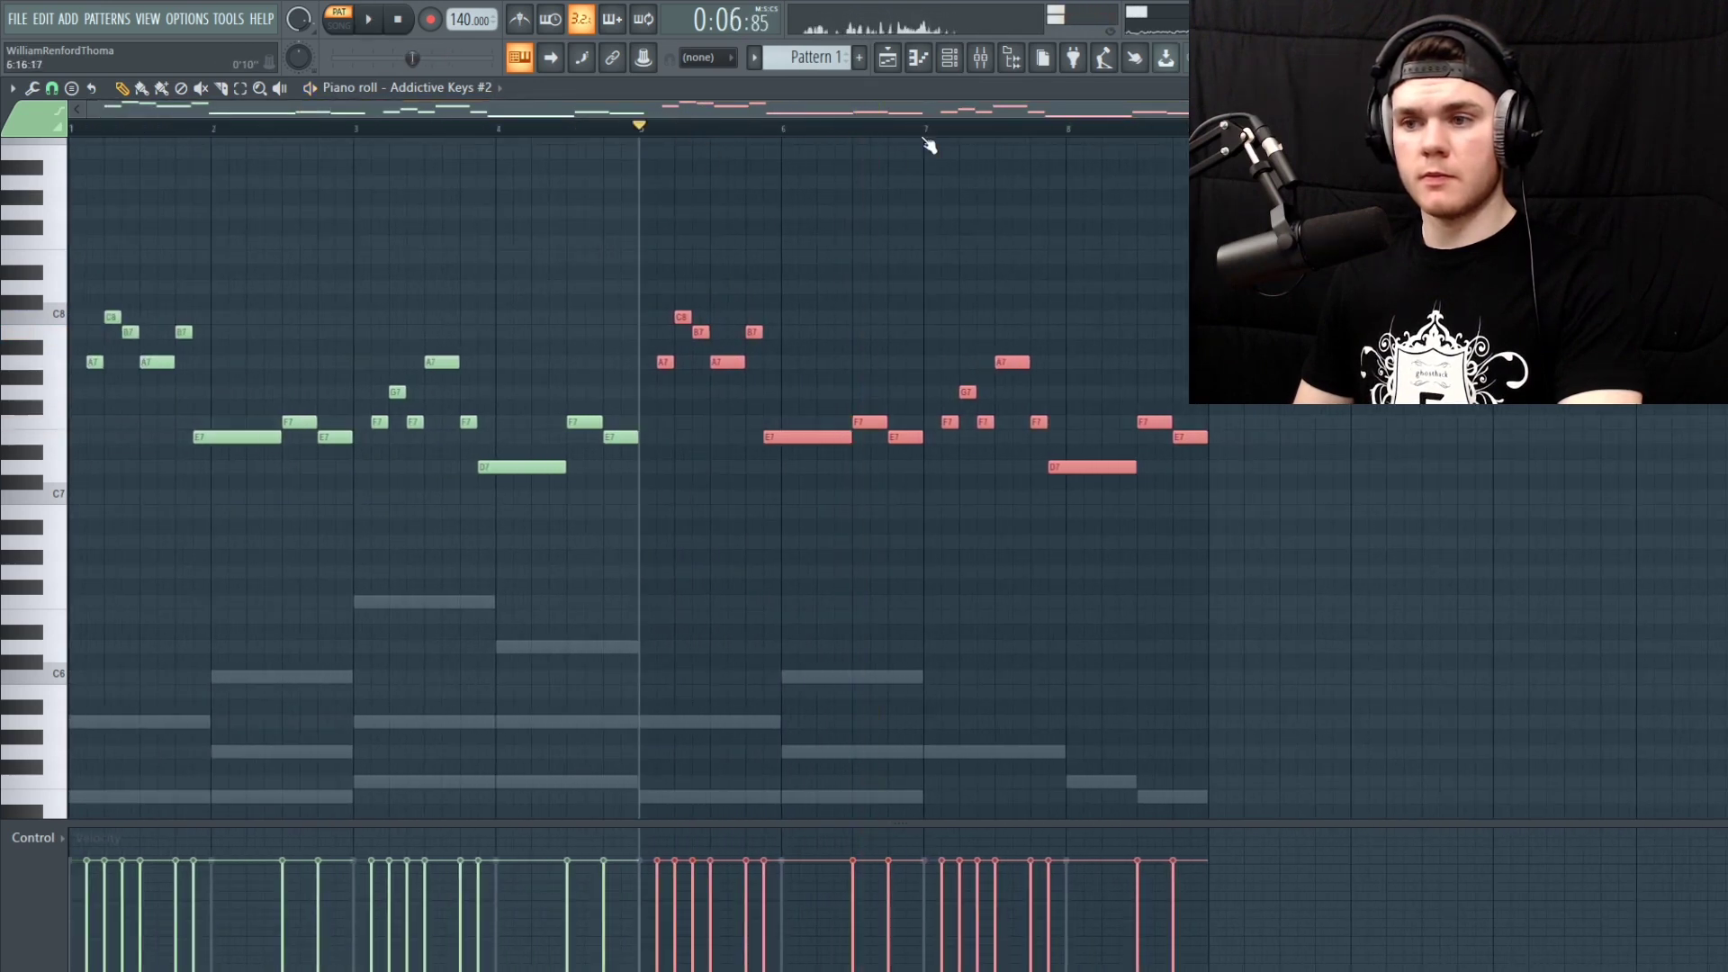
{"action": "scroll", "coordinate": [928, 146], "scroll_direction": "up", "scroll_amount": 3}
{"action": "left_click", "coordinate": [913, 519]}
{"action": "key", "text": "space"}
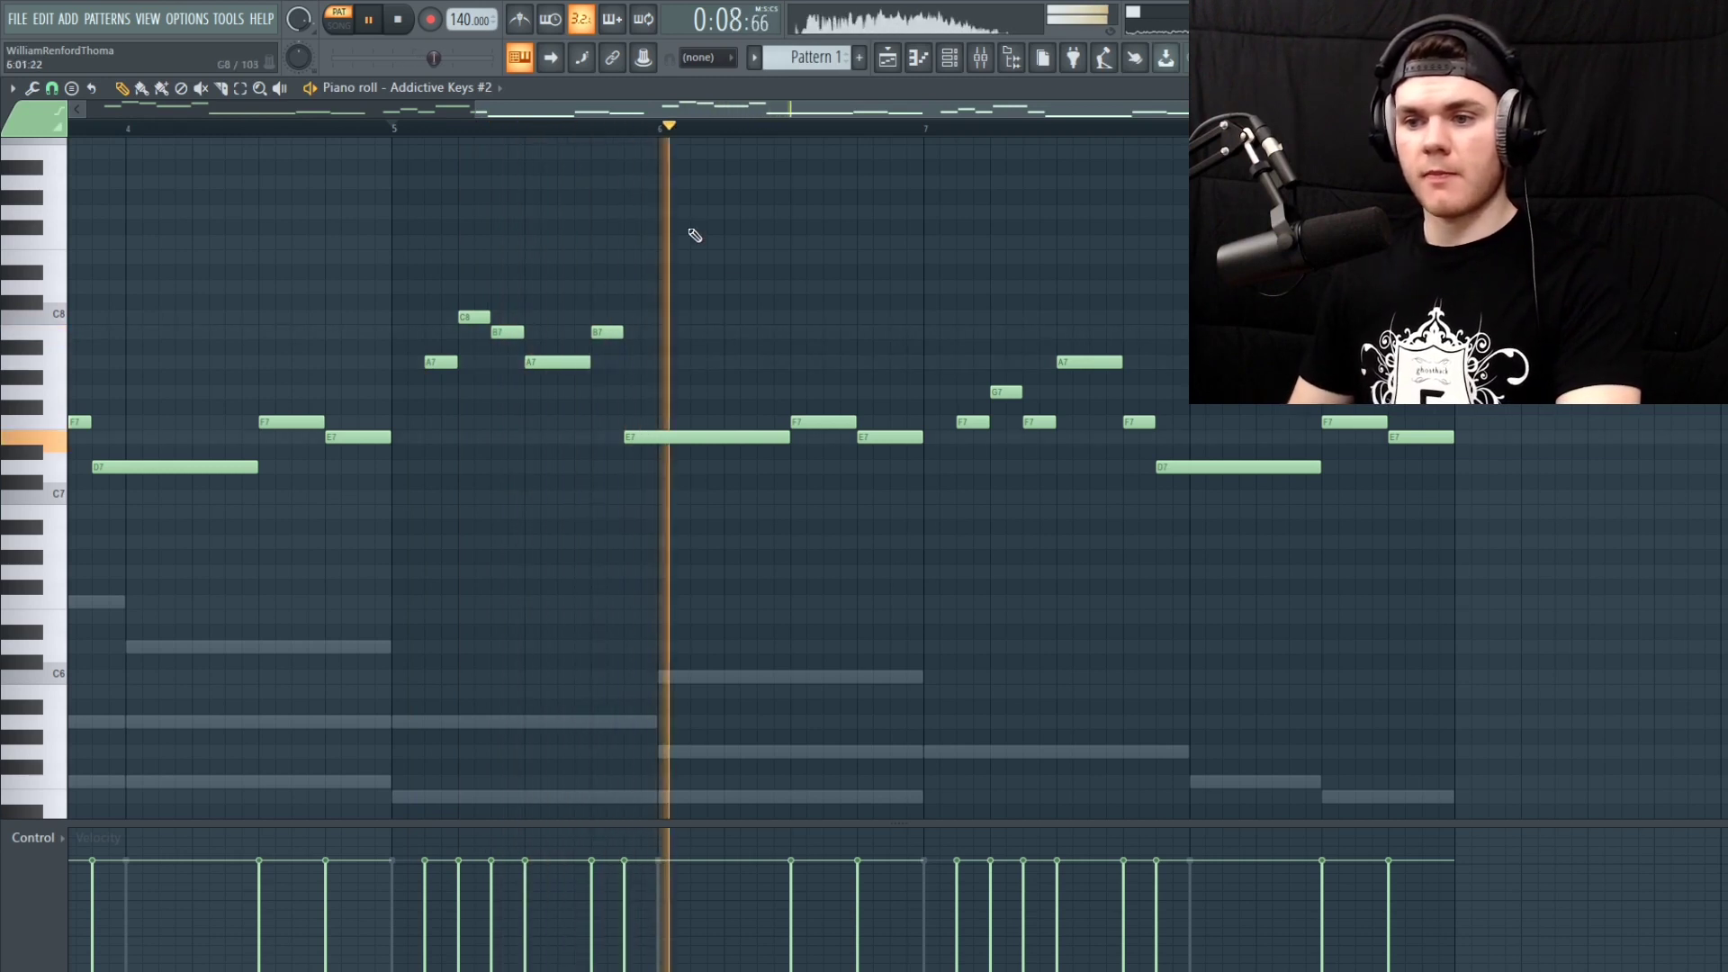
Rework the end of bar 6 into a descending run of two-step F7, E7, D7 and C7 notes, and play from bar 5
{"action": "left_click_drag", "start_coordinate": [855, 423], "coordinate": [824, 433]}
{"action": "key", "text": "space"}
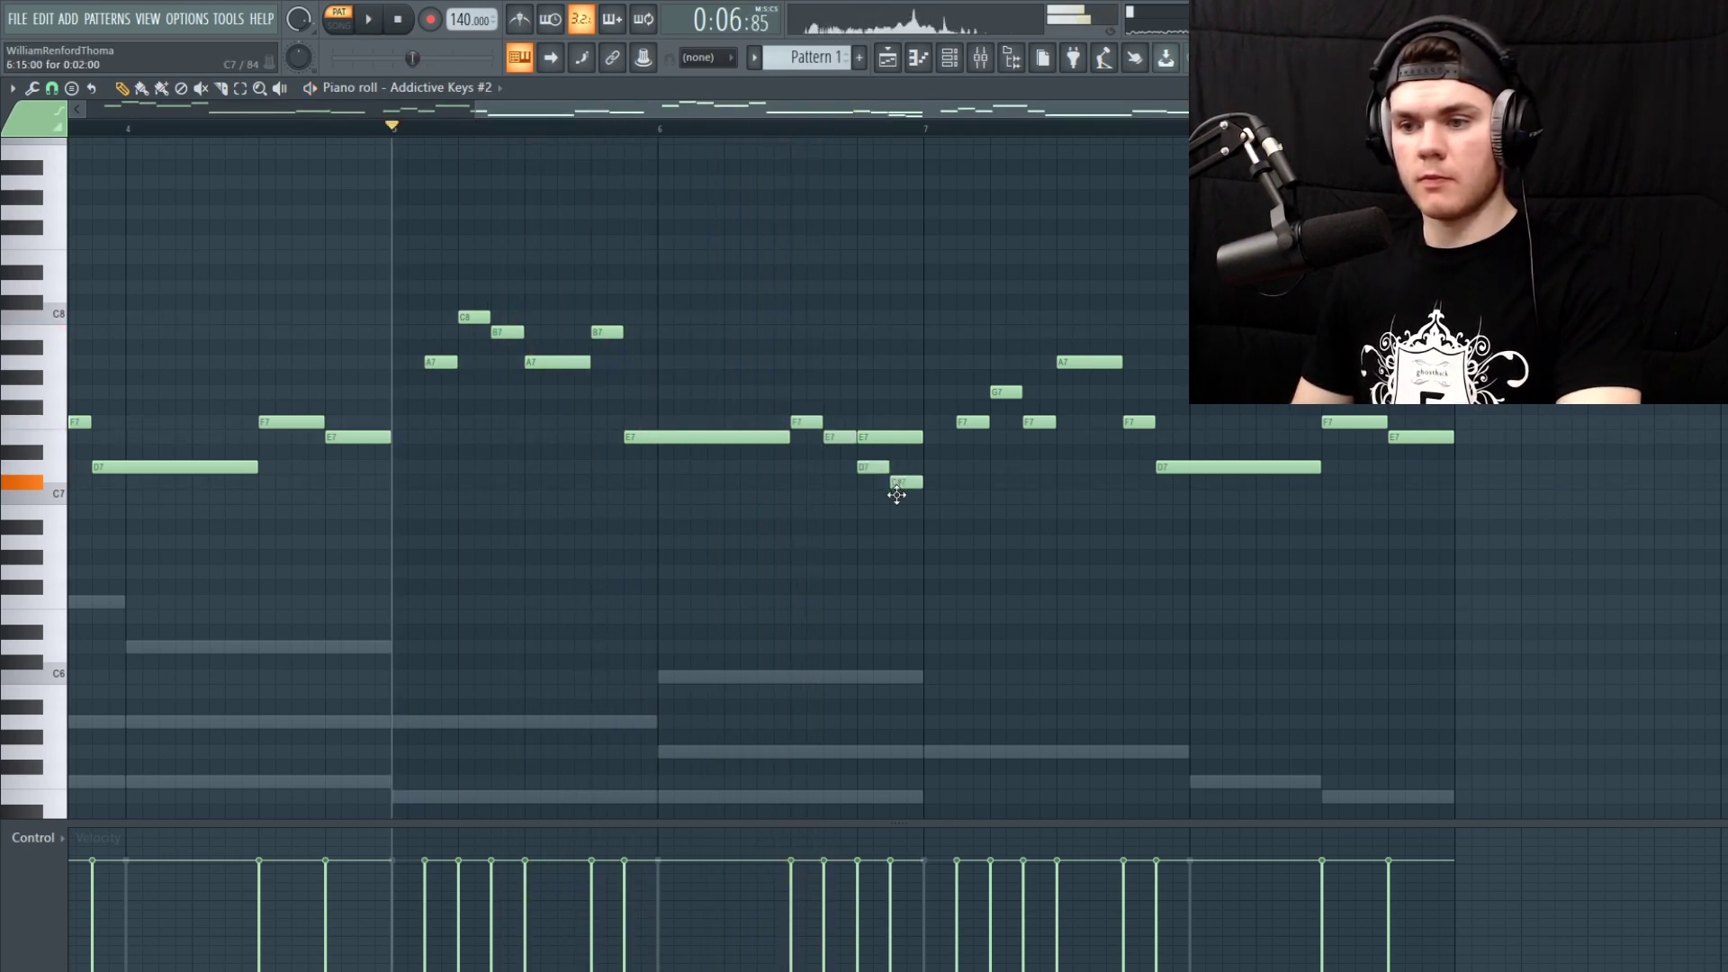
{"action": "left_click_drag", "start_coordinate": [896, 493], "coordinate": [896, 497]}
{"action": "key", "text": "space"}
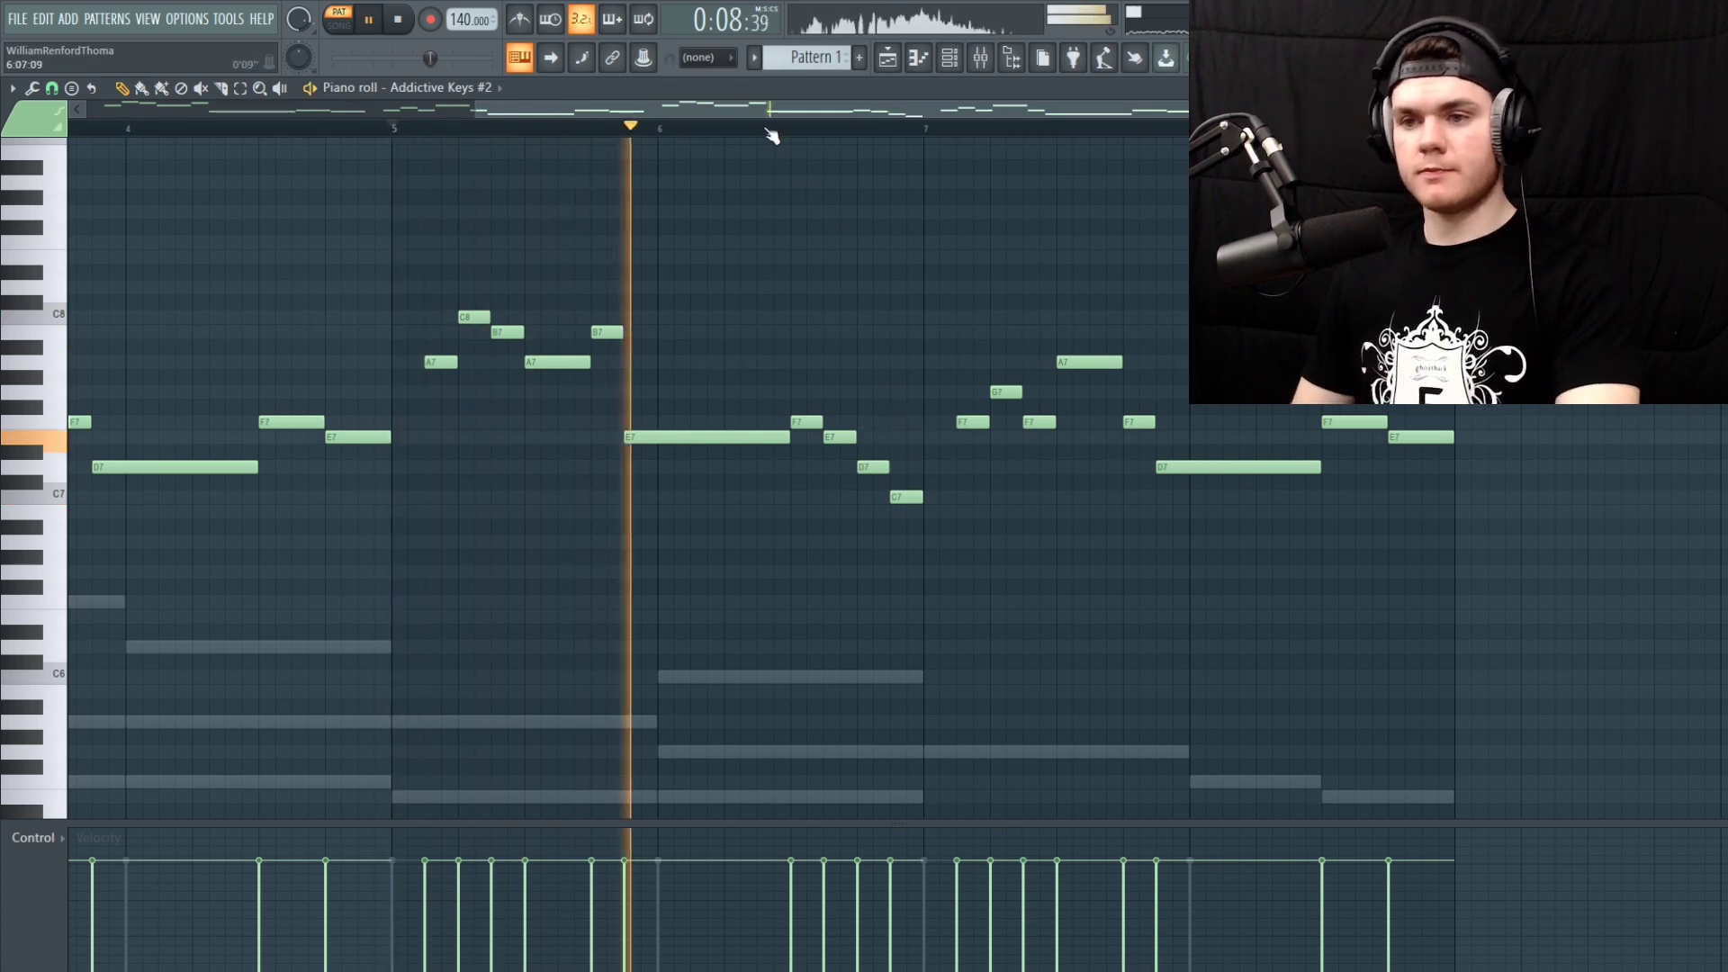
{"action": "scroll", "coordinate": [761, 113], "scroll_direction": "down", "scroll_amount": 3}
{"action": "left_click_drag", "start_coordinate": [755, 106], "coordinate": [880, 474]}
{"action": "key", "text": "space"}
Place a B6 note at the start of bar 7 and delete the copied melody notes after it in bars 7 and 8
{"action": "left_click", "coordinate": [795, 512]}
{"action": "left_click_drag", "start_coordinate": [1165, 532], "coordinate": [825, 346]}
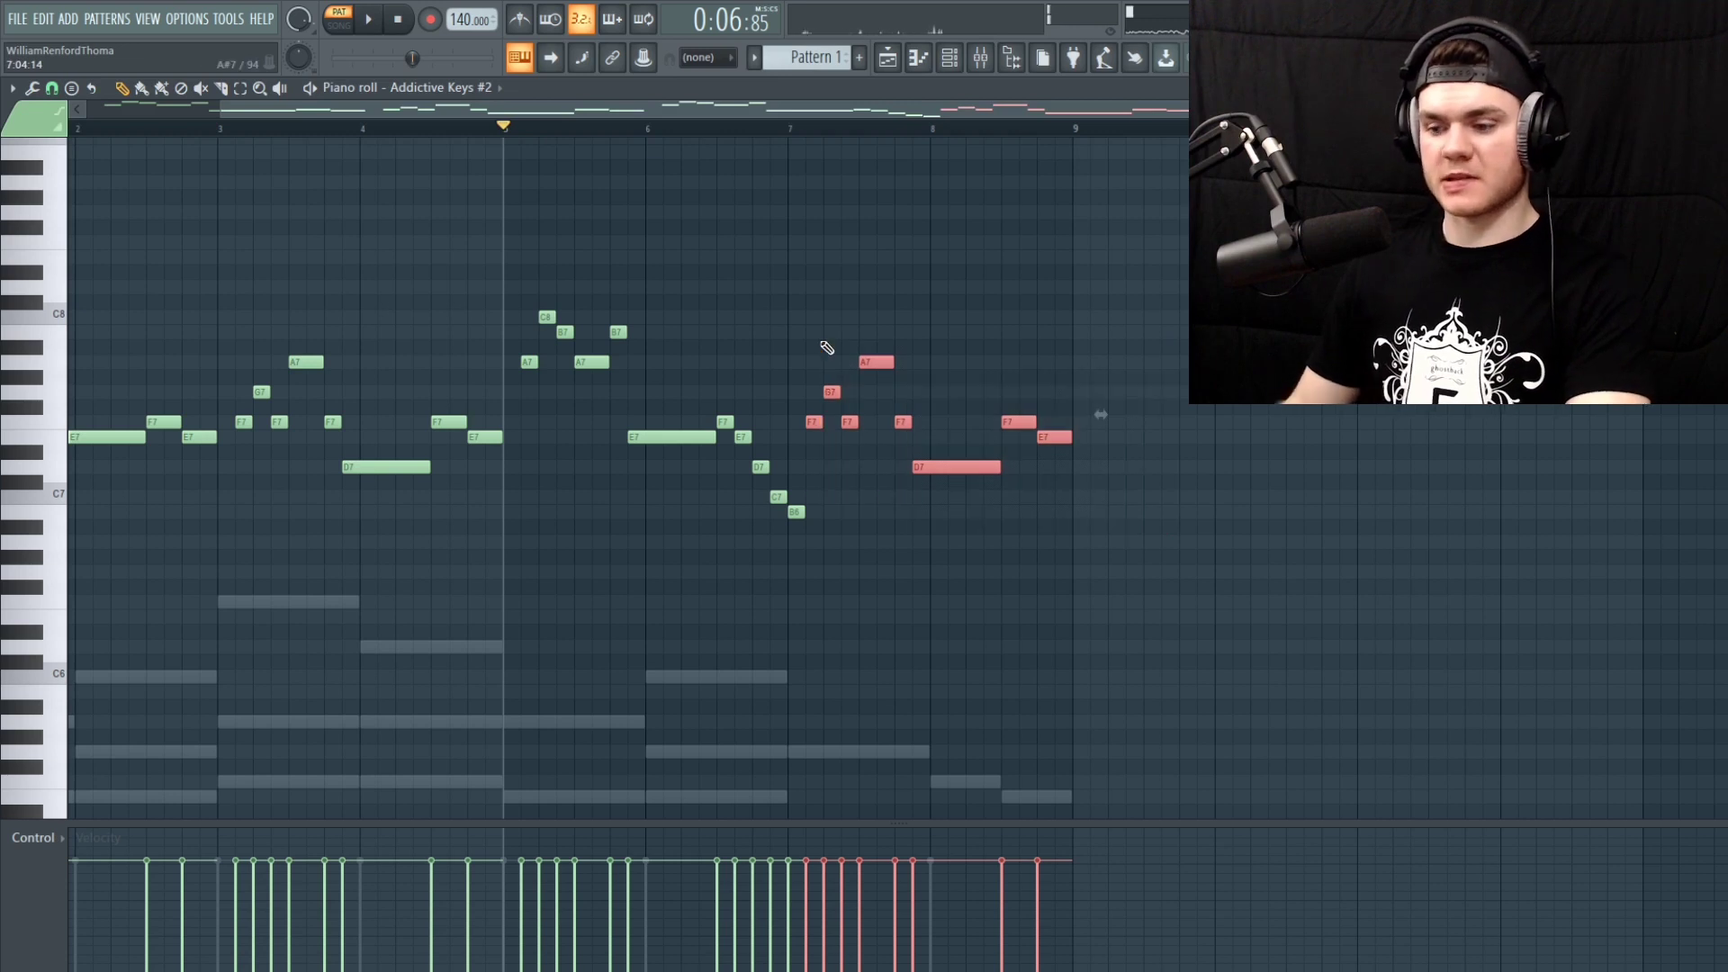
{"action": "key", "text": "Delete"}
{"action": "scroll", "coordinate": [842, 369], "scroll_direction": "down", "scroll_amount": 4}
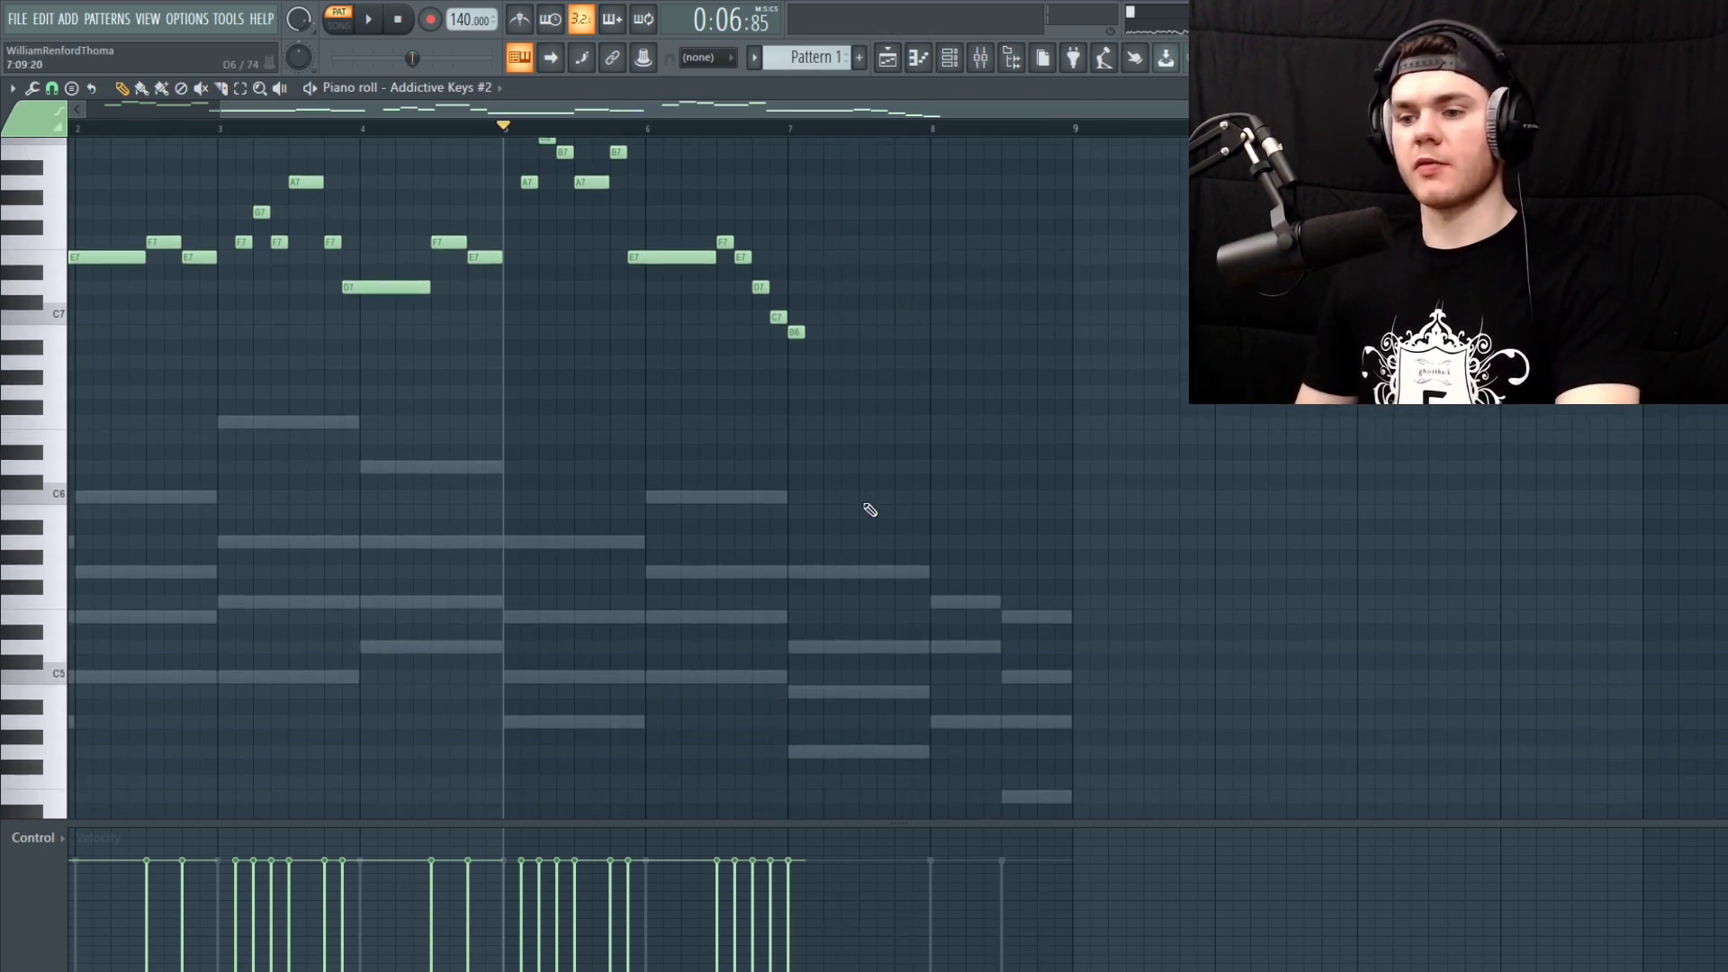
{"action": "scroll", "coordinate": [968, 558], "scroll_direction": "up", "scroll_amount": 3}
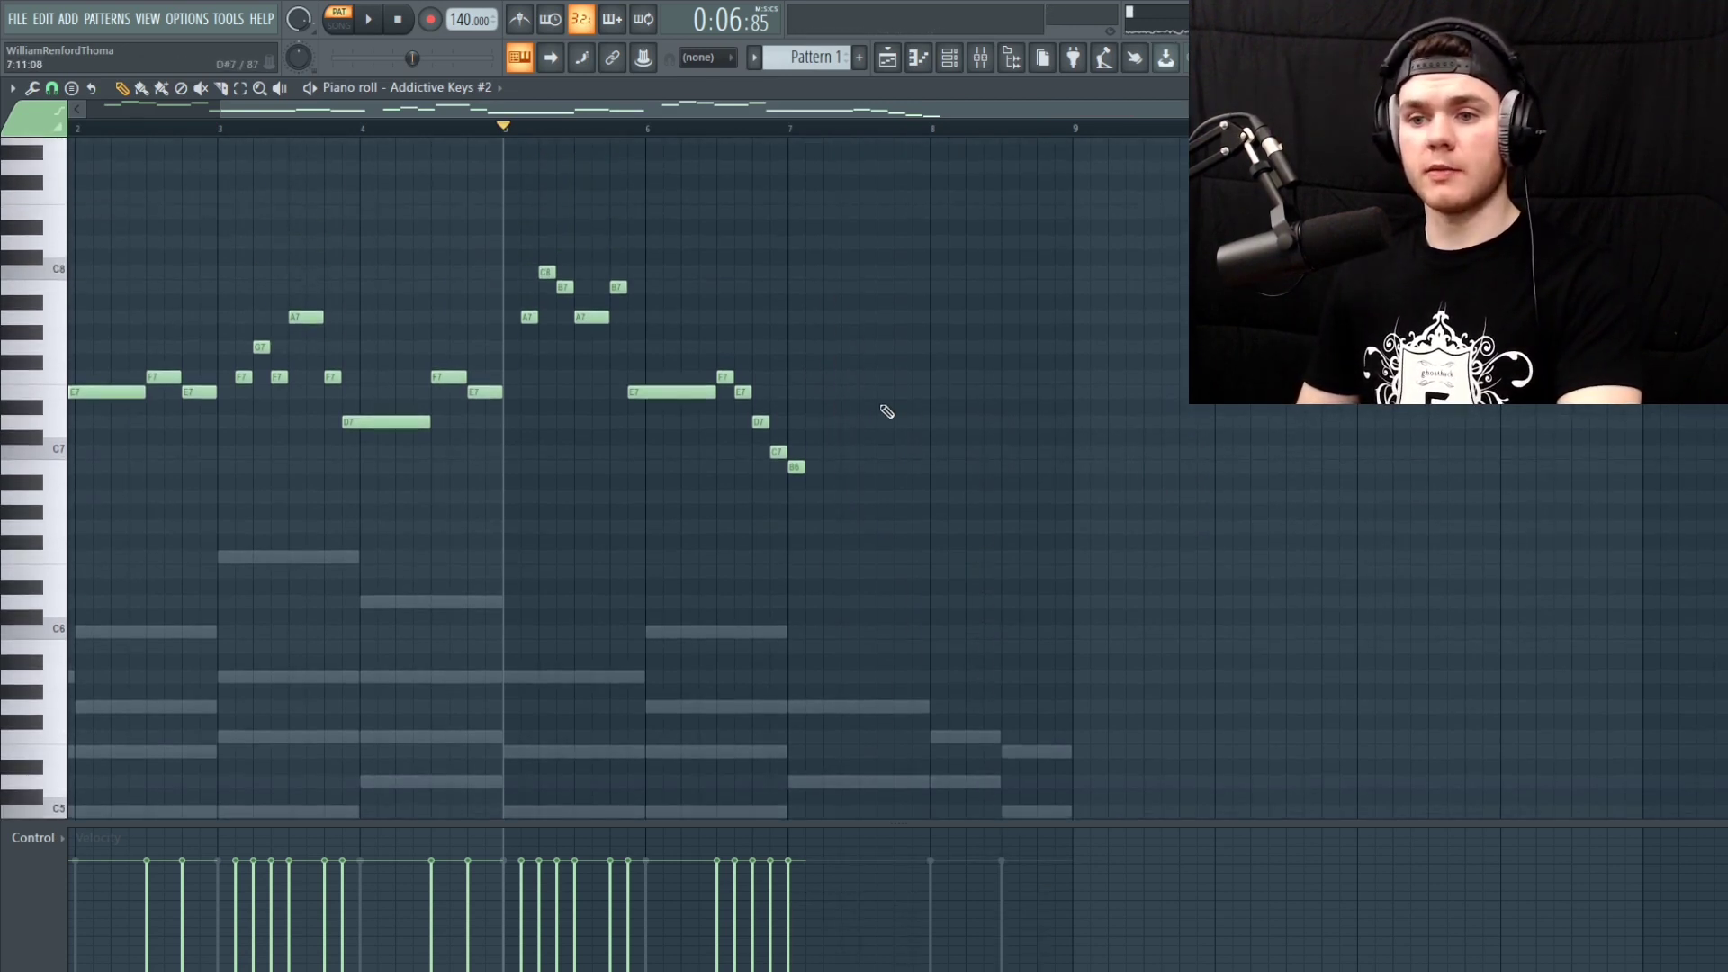
{"action": "left_click", "coordinate": [974, 422]}
{"action": "key", "text": "space"}
{"action": "right_click", "coordinate": [974, 423]}
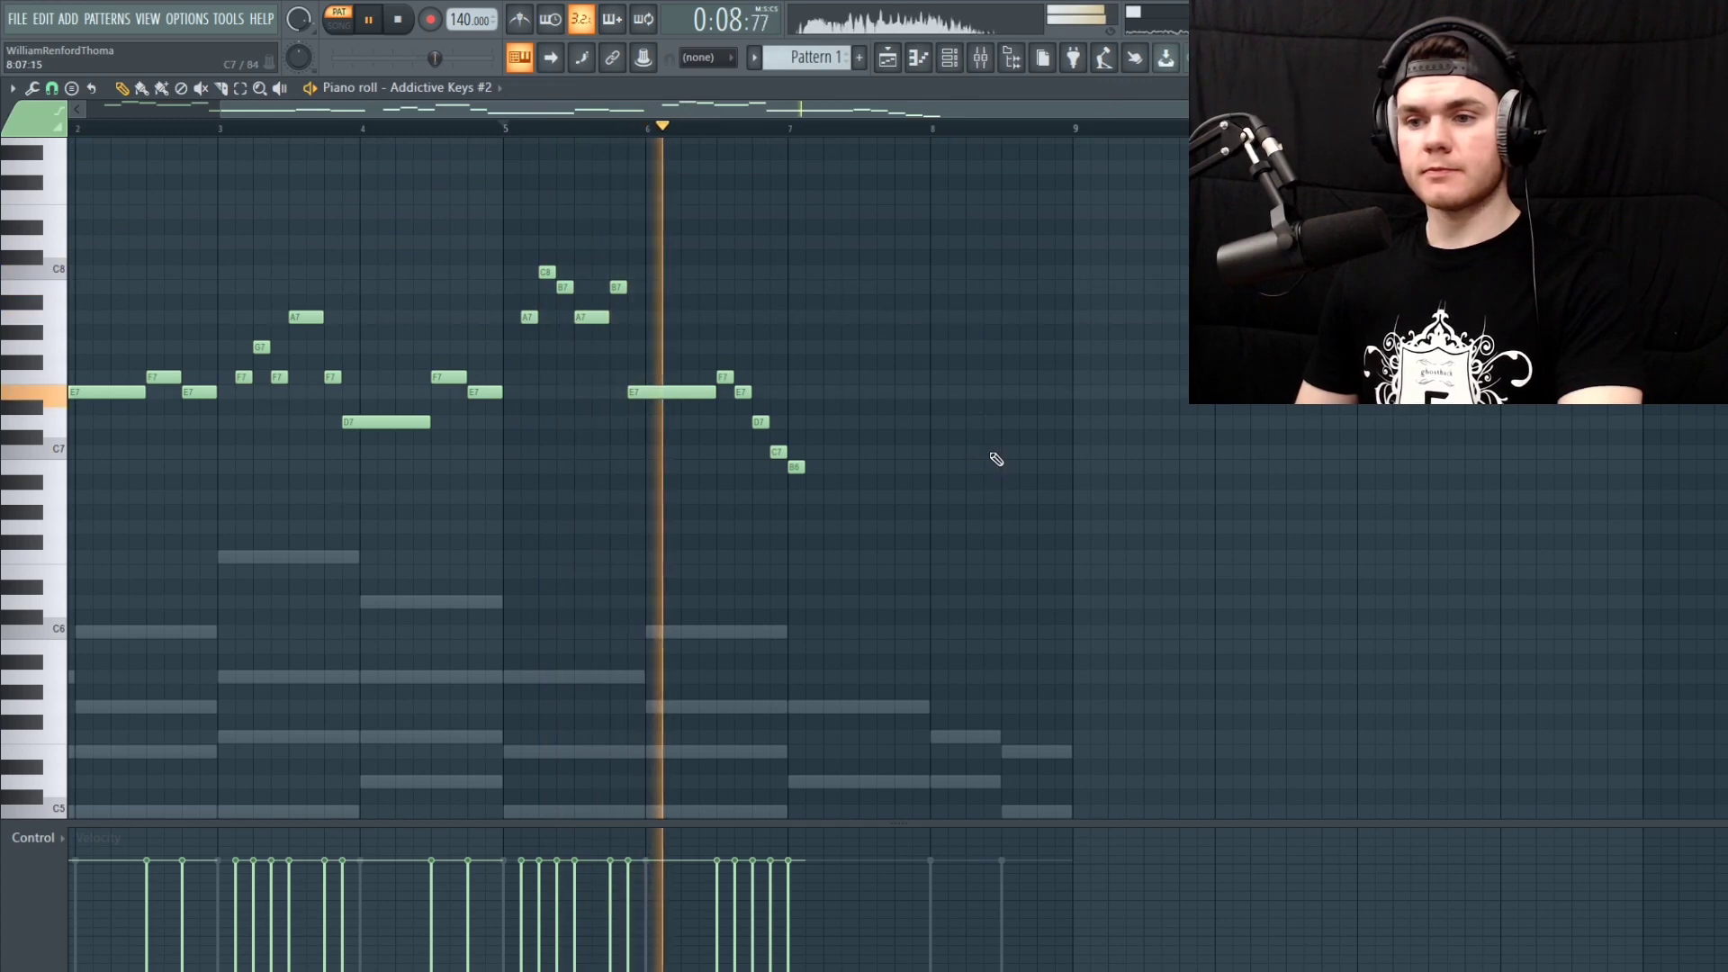
{"action": "key", "text": "space"}
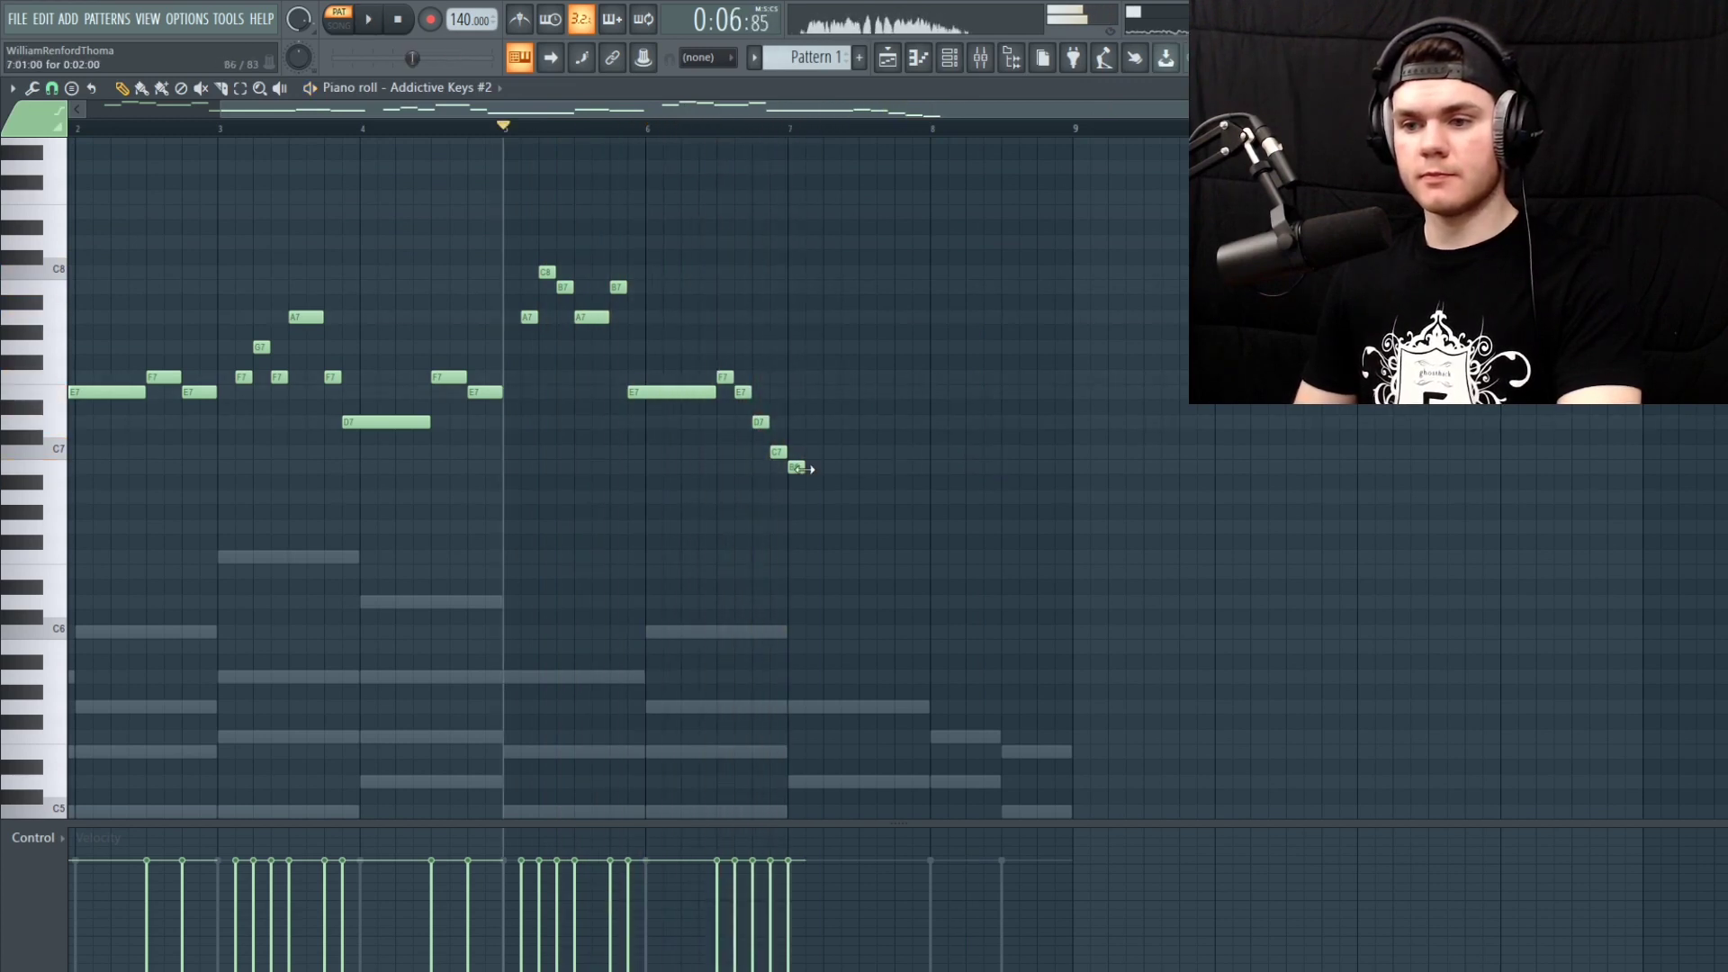
Lengthen the bar 7 B6 to six steps and continue with G6, C7, D7 and E7 notes to the end of bar 8
{"action": "left_click_drag", "start_coordinate": [844, 475], "coordinate": [779, 391]}
{"action": "scroll", "coordinate": [855, 306], "scroll_direction": "up", "scroll_amount": 3}
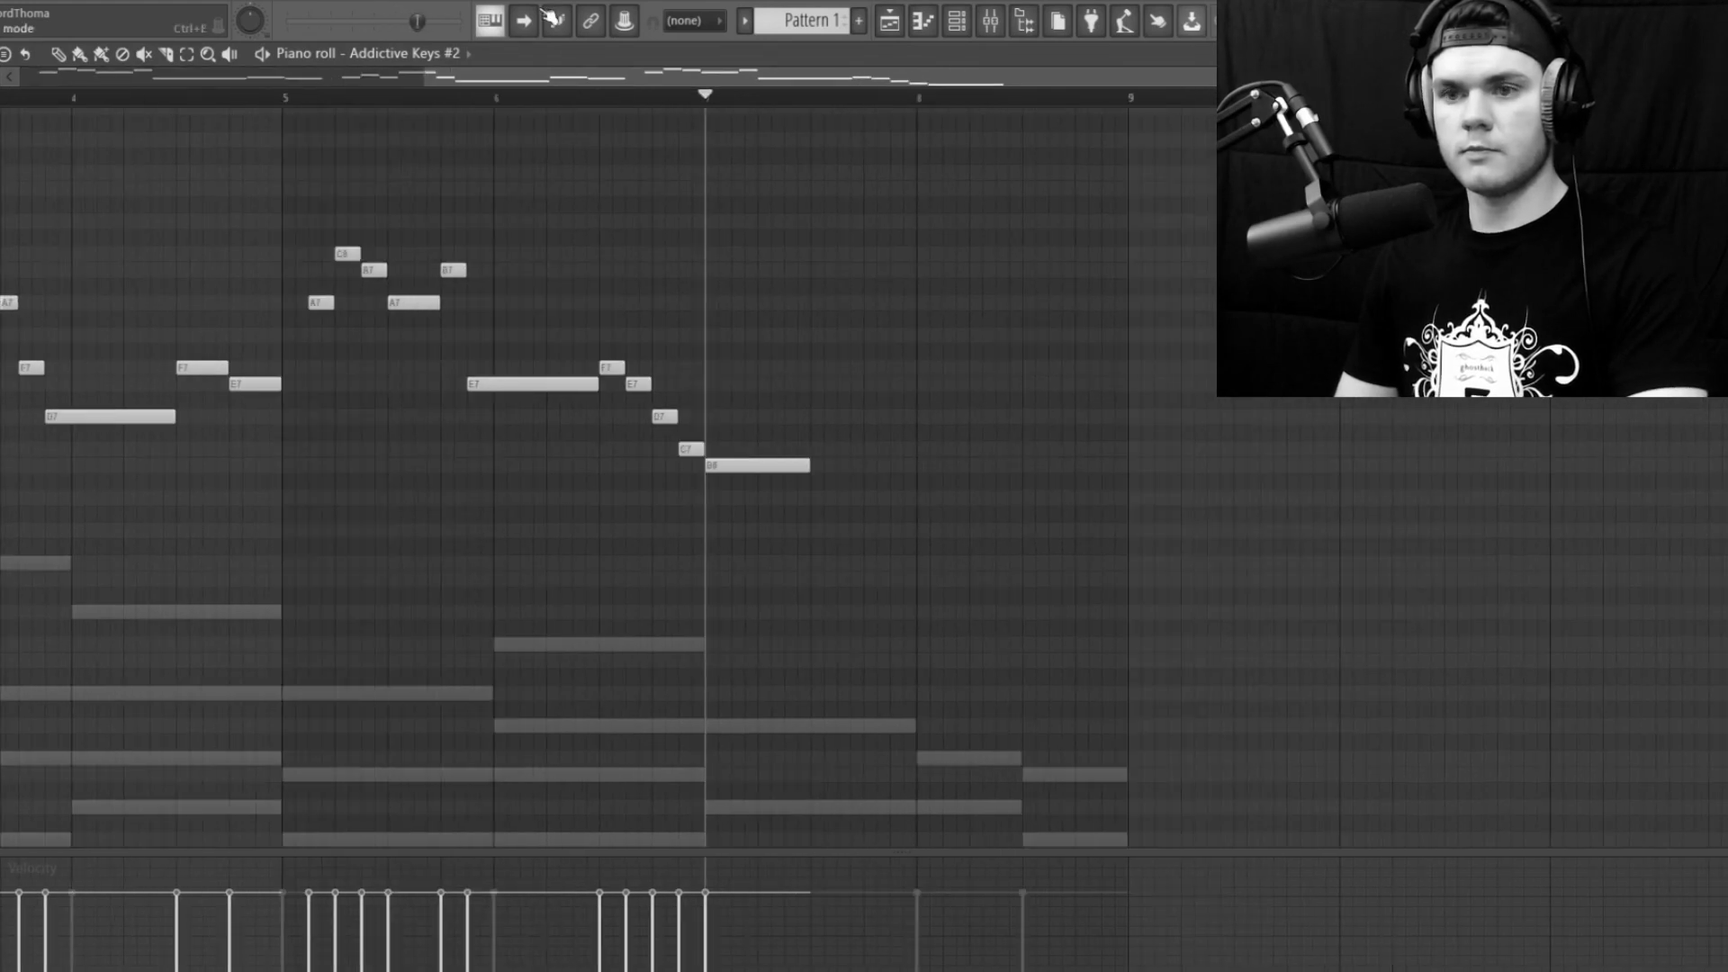
{"action": "left_click", "coordinate": [823, 530]}
{"action": "left_click", "coordinate": [889, 450]}
{"action": "left_click_drag", "start_coordinate": [920, 416], "coordinate": [1021, 417]}
{"action": "left_click", "coordinate": [1074, 385]}
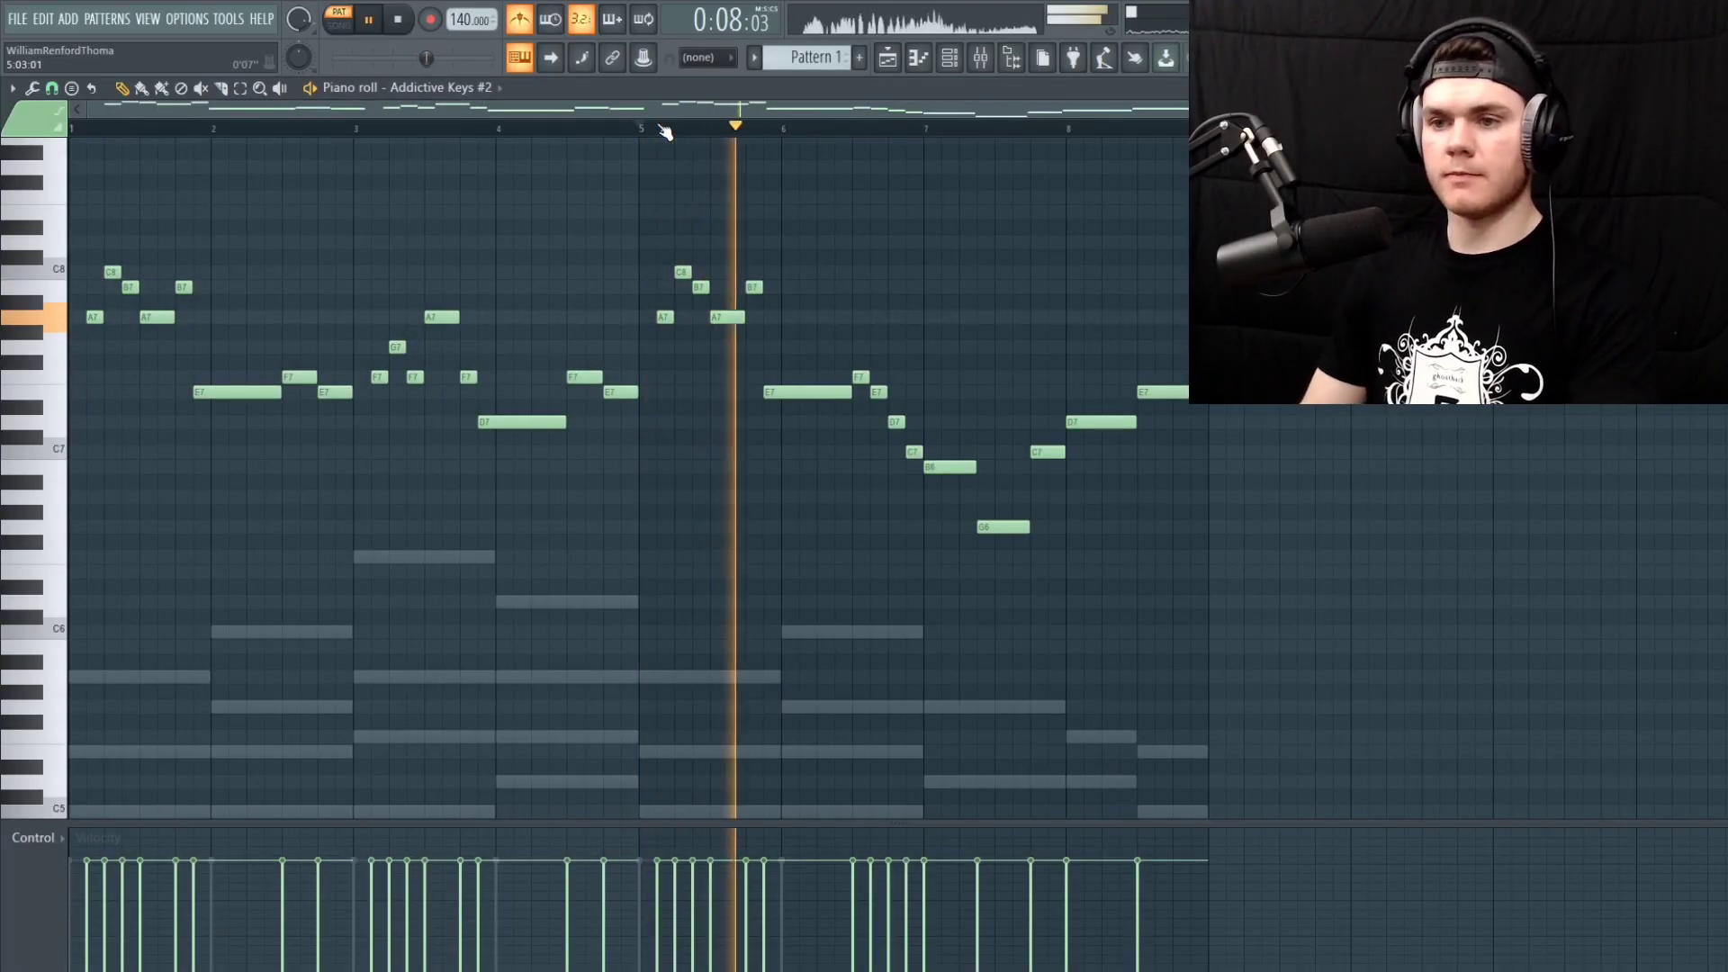
Play the reworked melody from bar 5 through bar 8
{"action": "left_click_drag", "start_coordinate": [662, 108], "coordinate": [768, 112]}
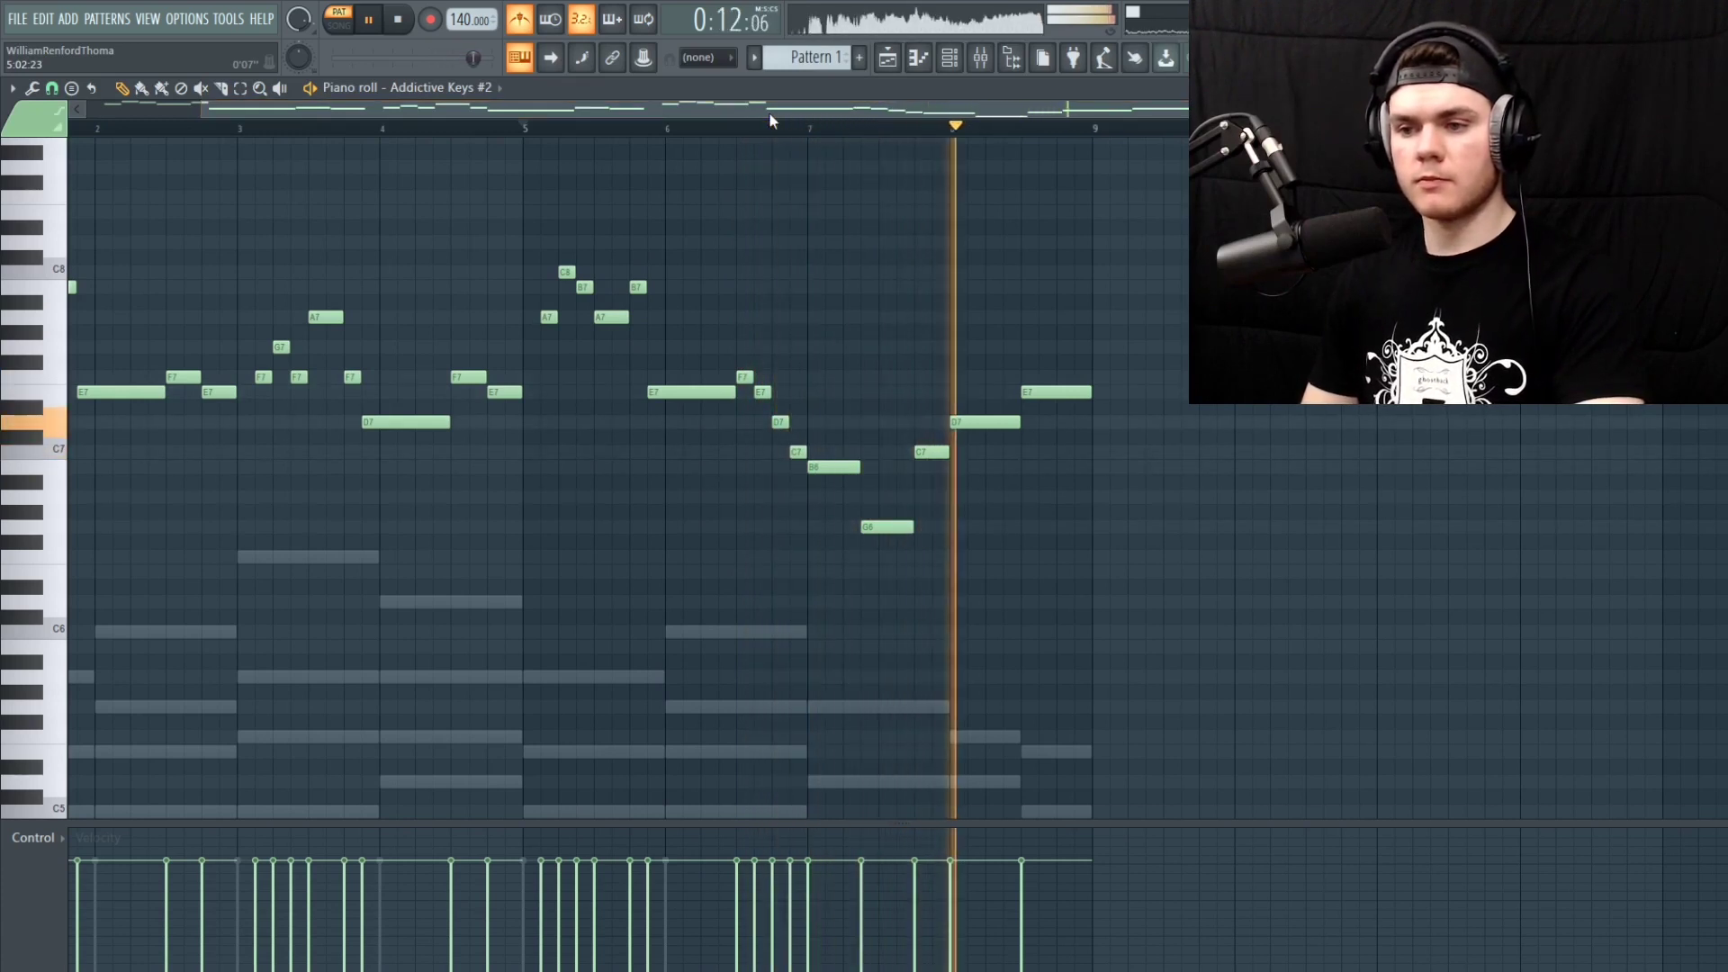
{"action": "key", "text": "space"}
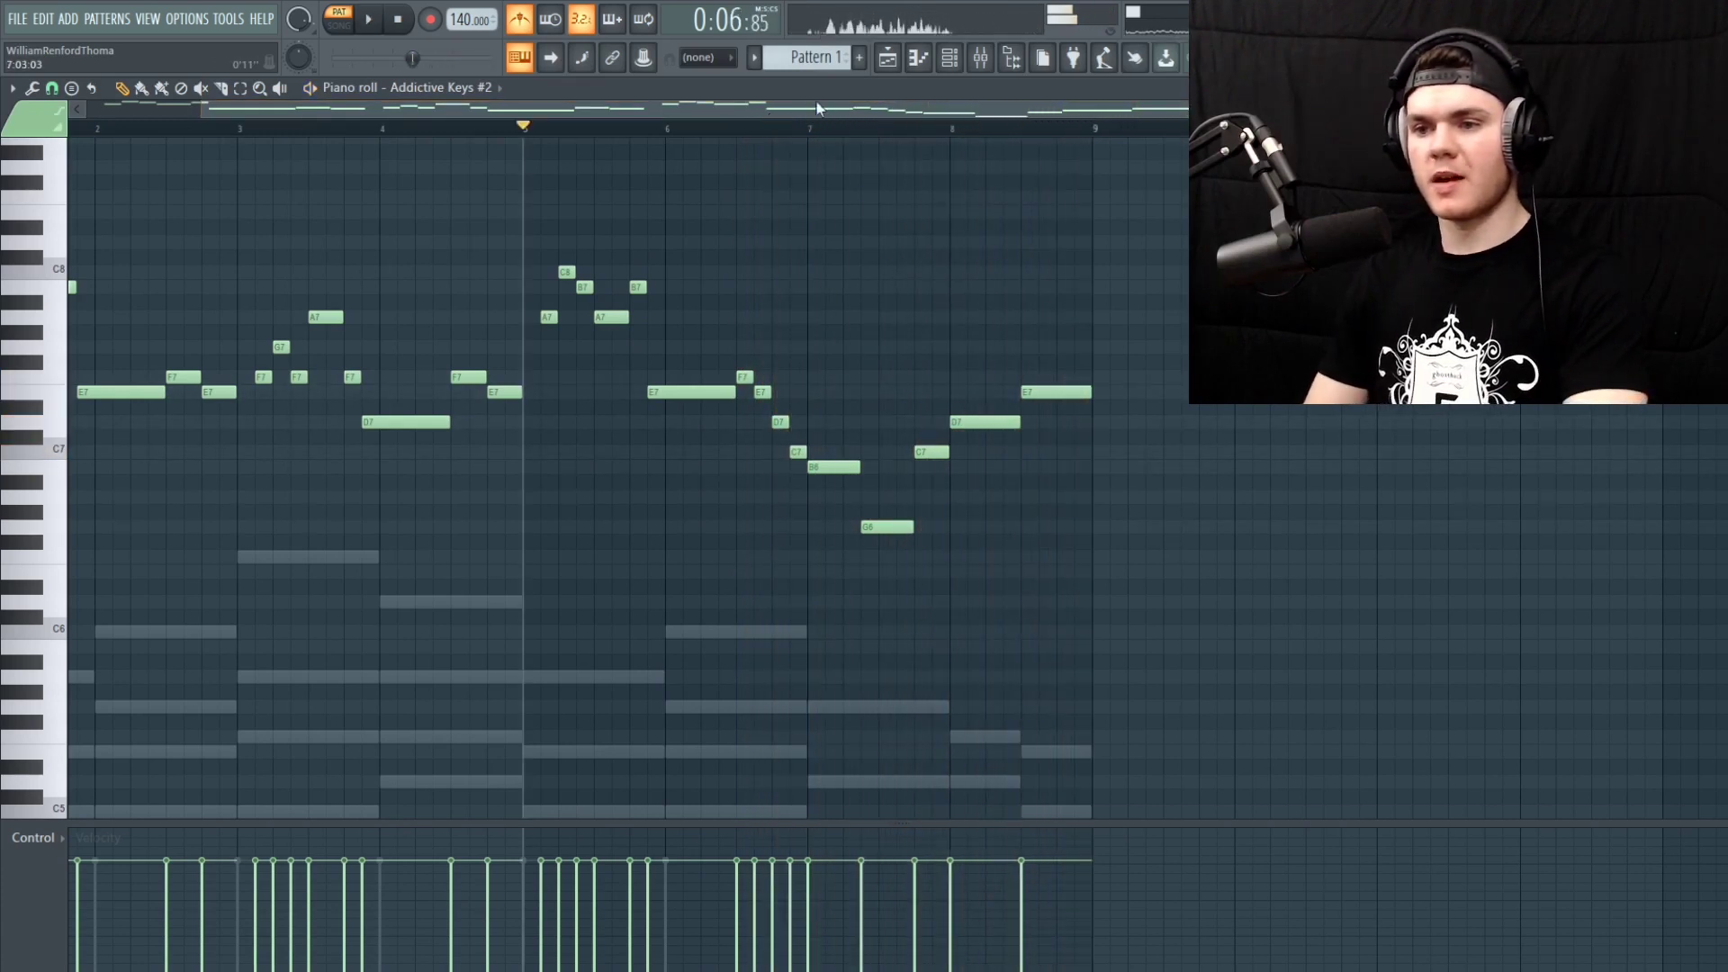
{"action": "left_click", "coordinate": [529, 131]}
{"action": "key", "text": "space"}
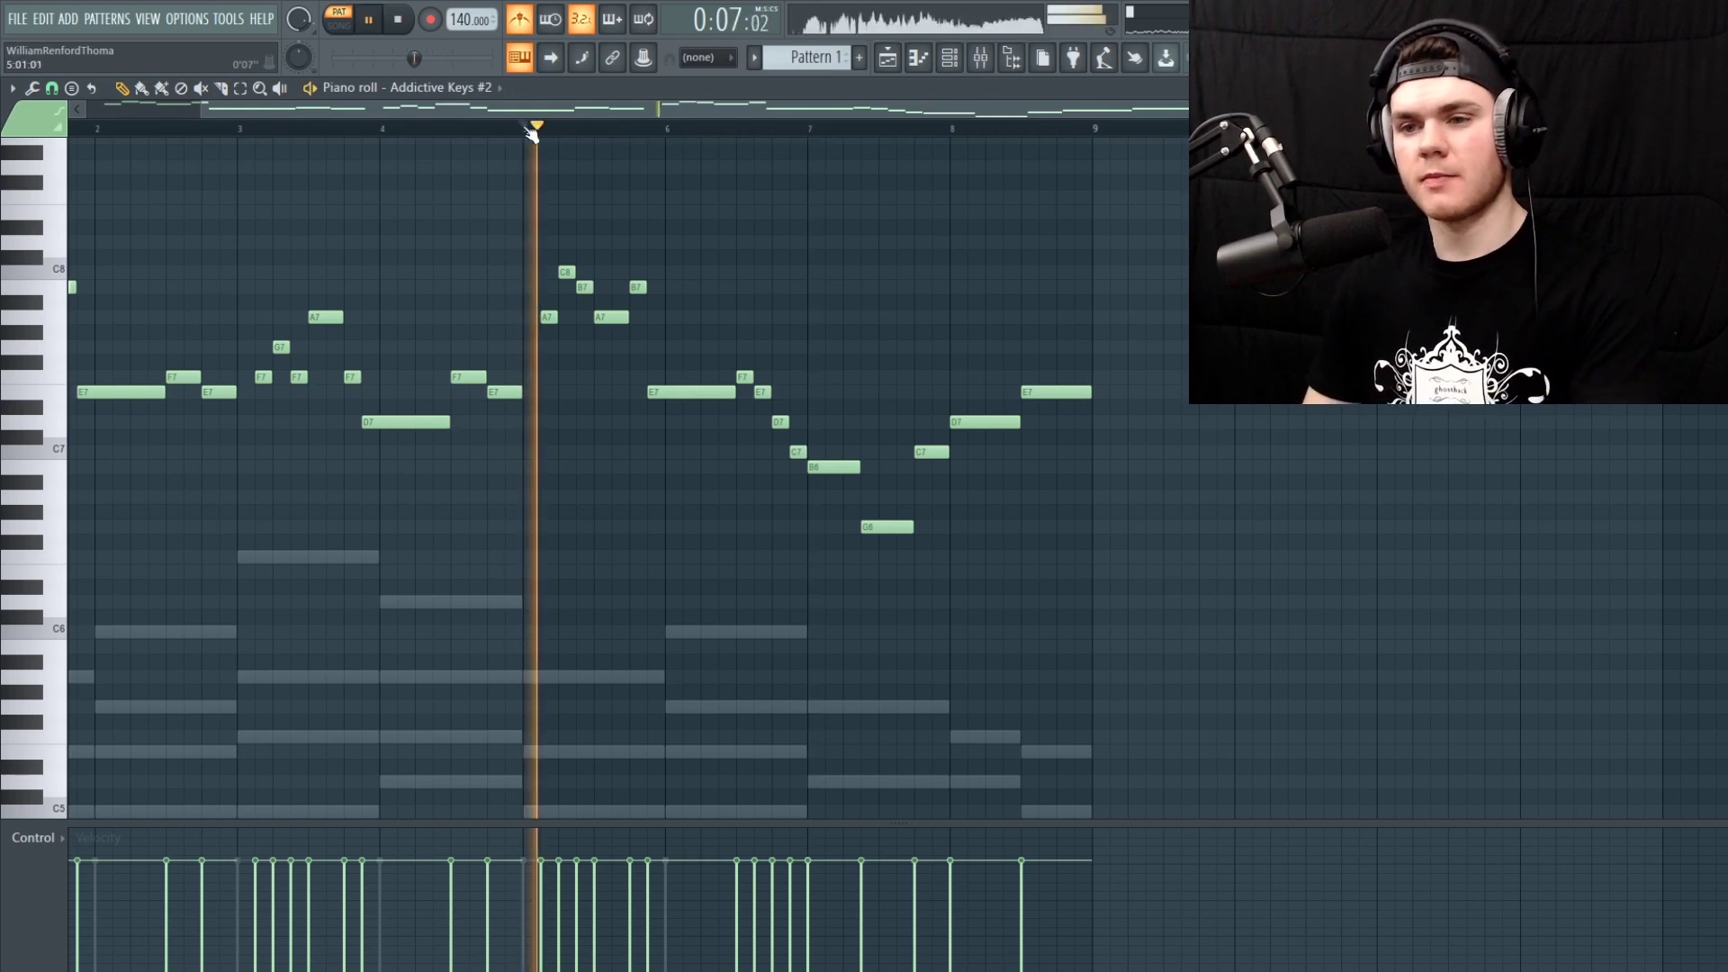
{"action": "key", "text": "space"}
Play the full eight-bar melody from the beginning
{"action": "left_click_drag", "start_coordinate": [199, 106], "coordinate": [89, 106]}
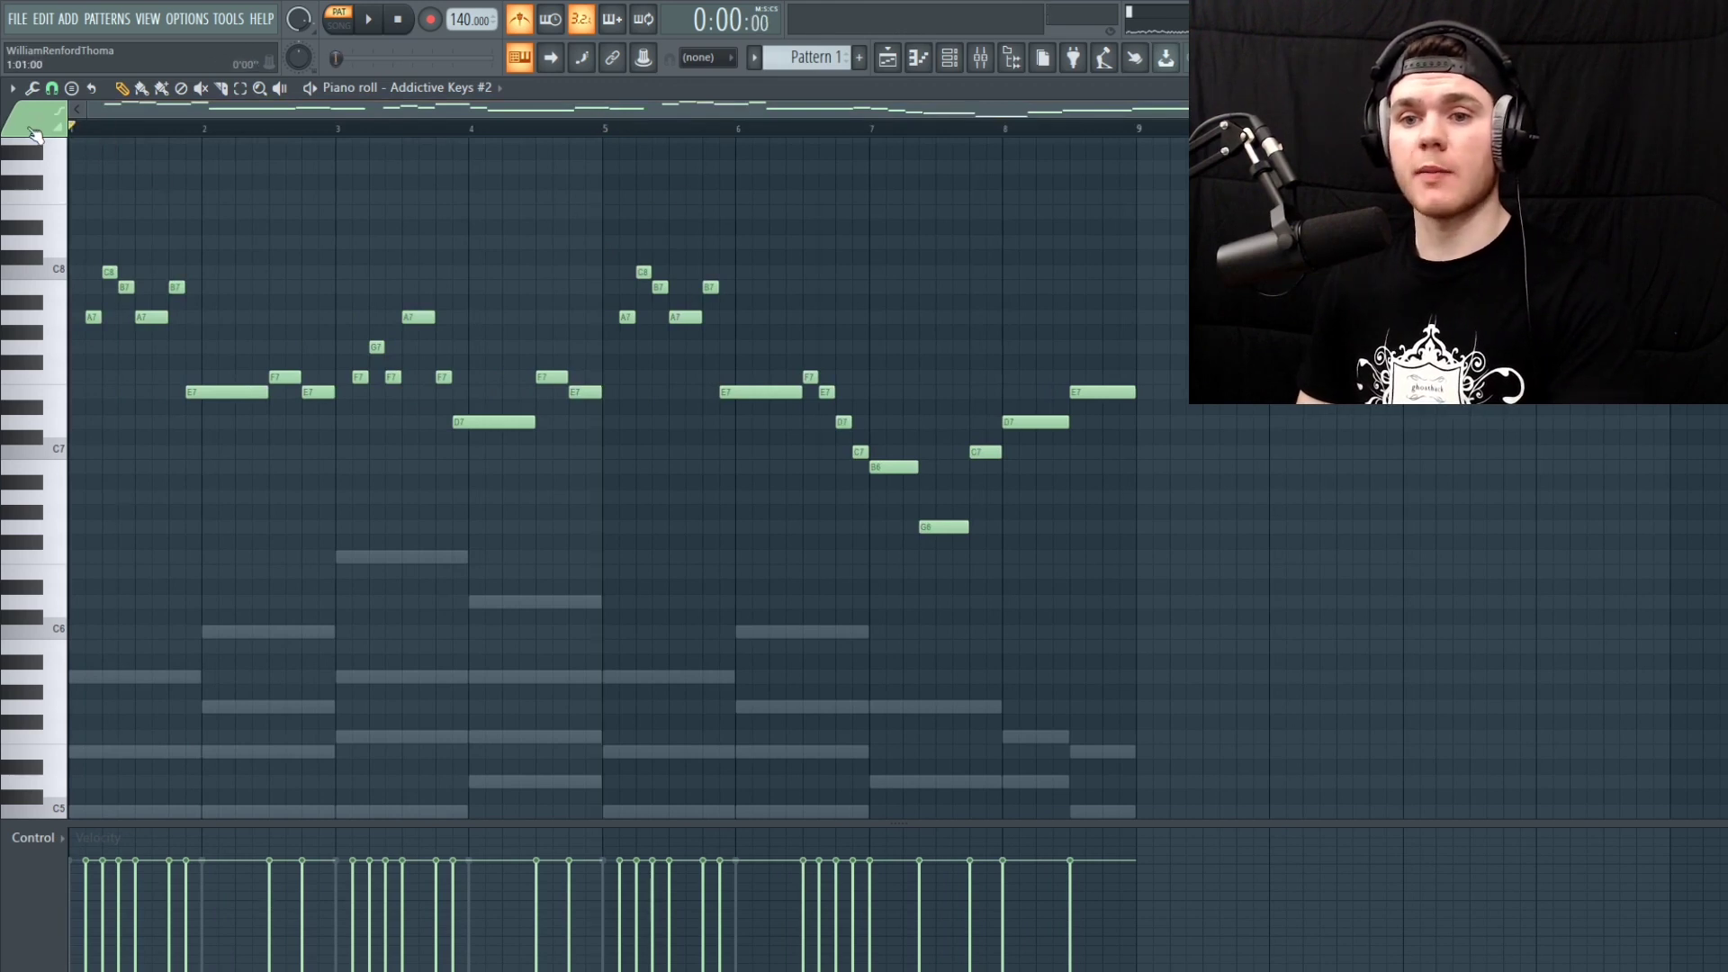
{"action": "key", "text": "space"}
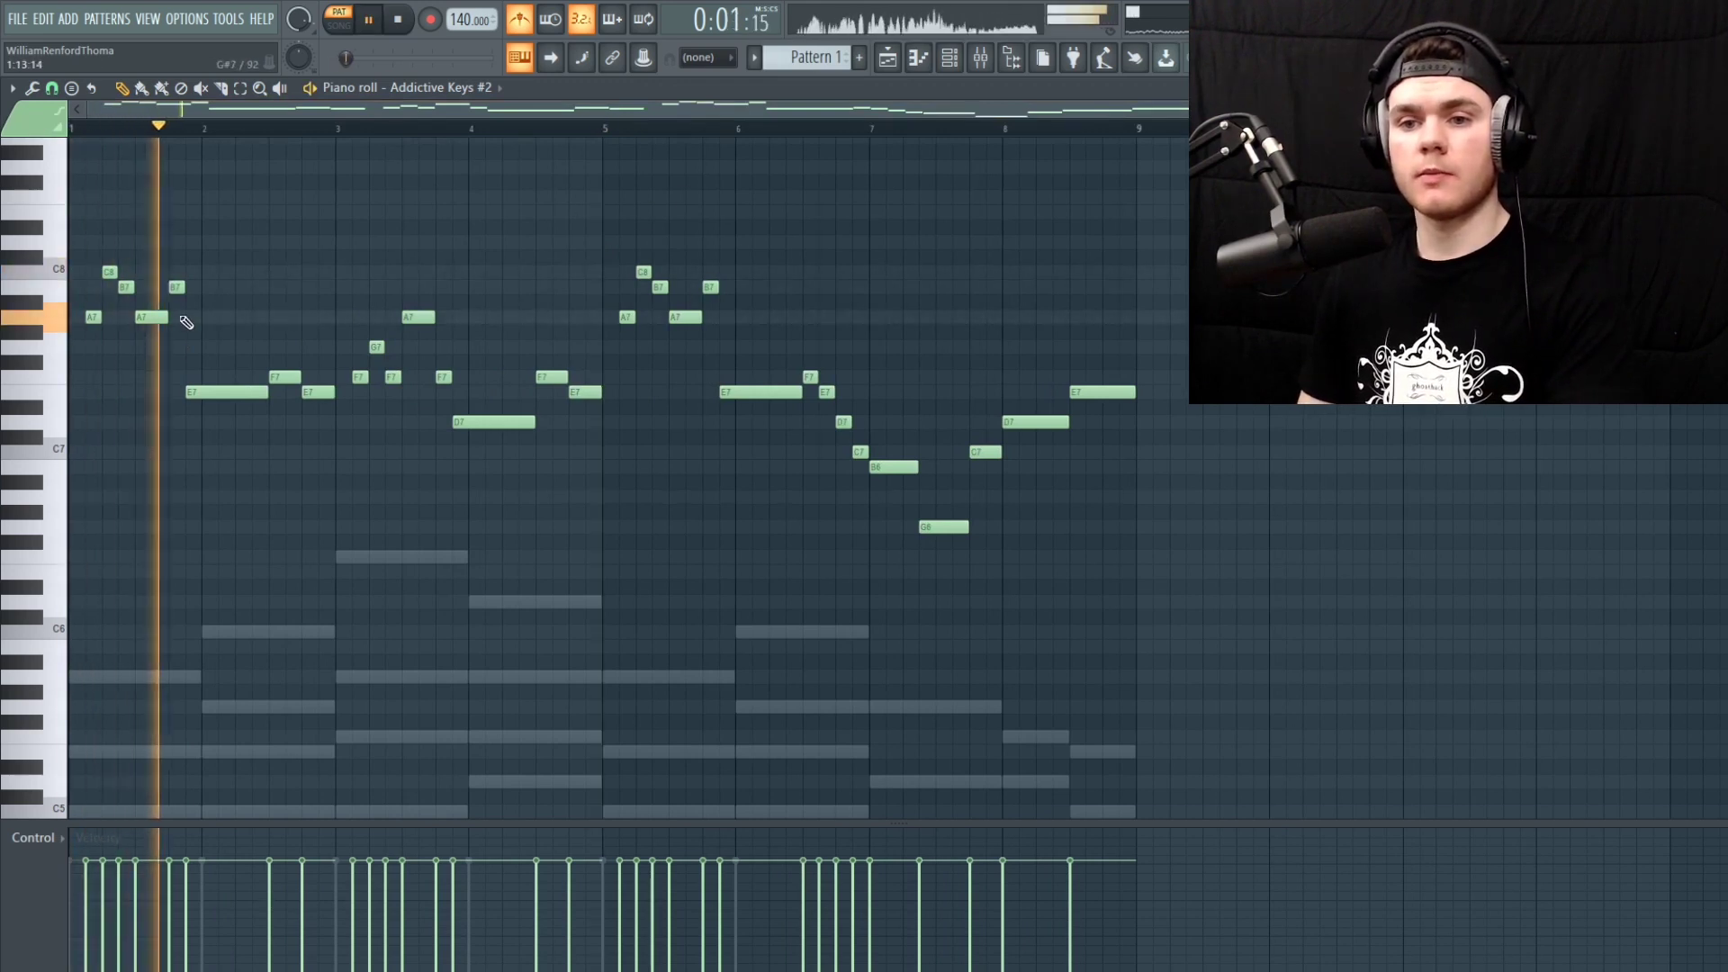
{"action": "key", "text": "space"}
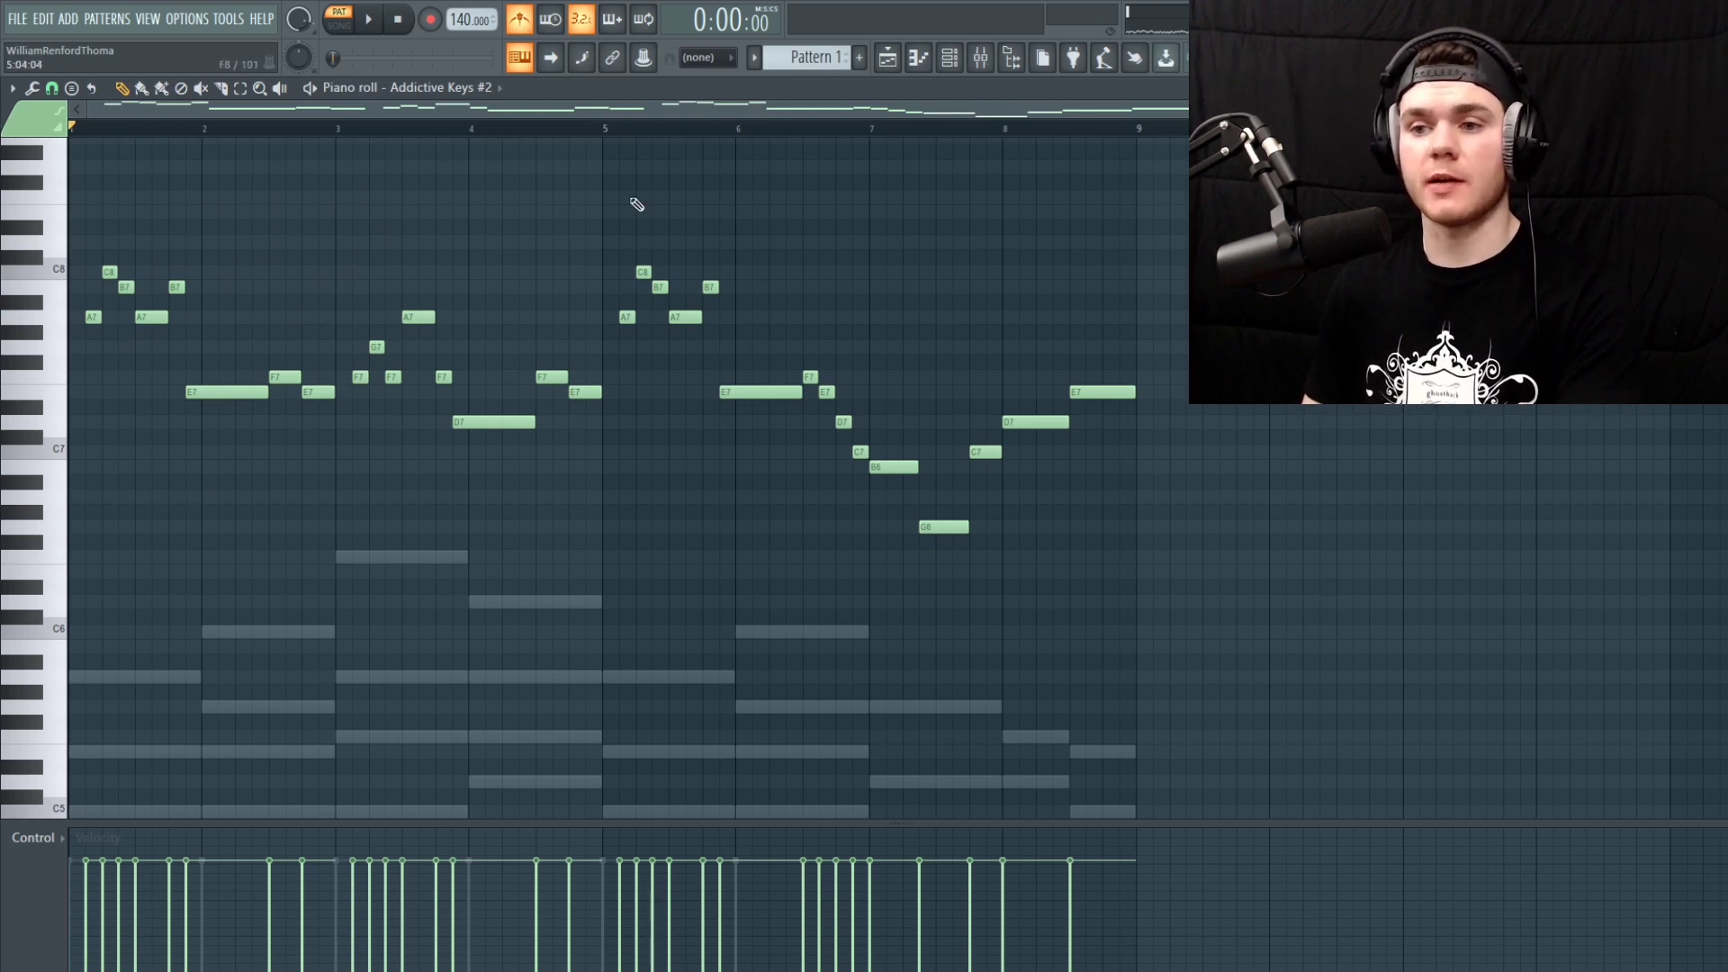
{"action": "key", "text": "space"}
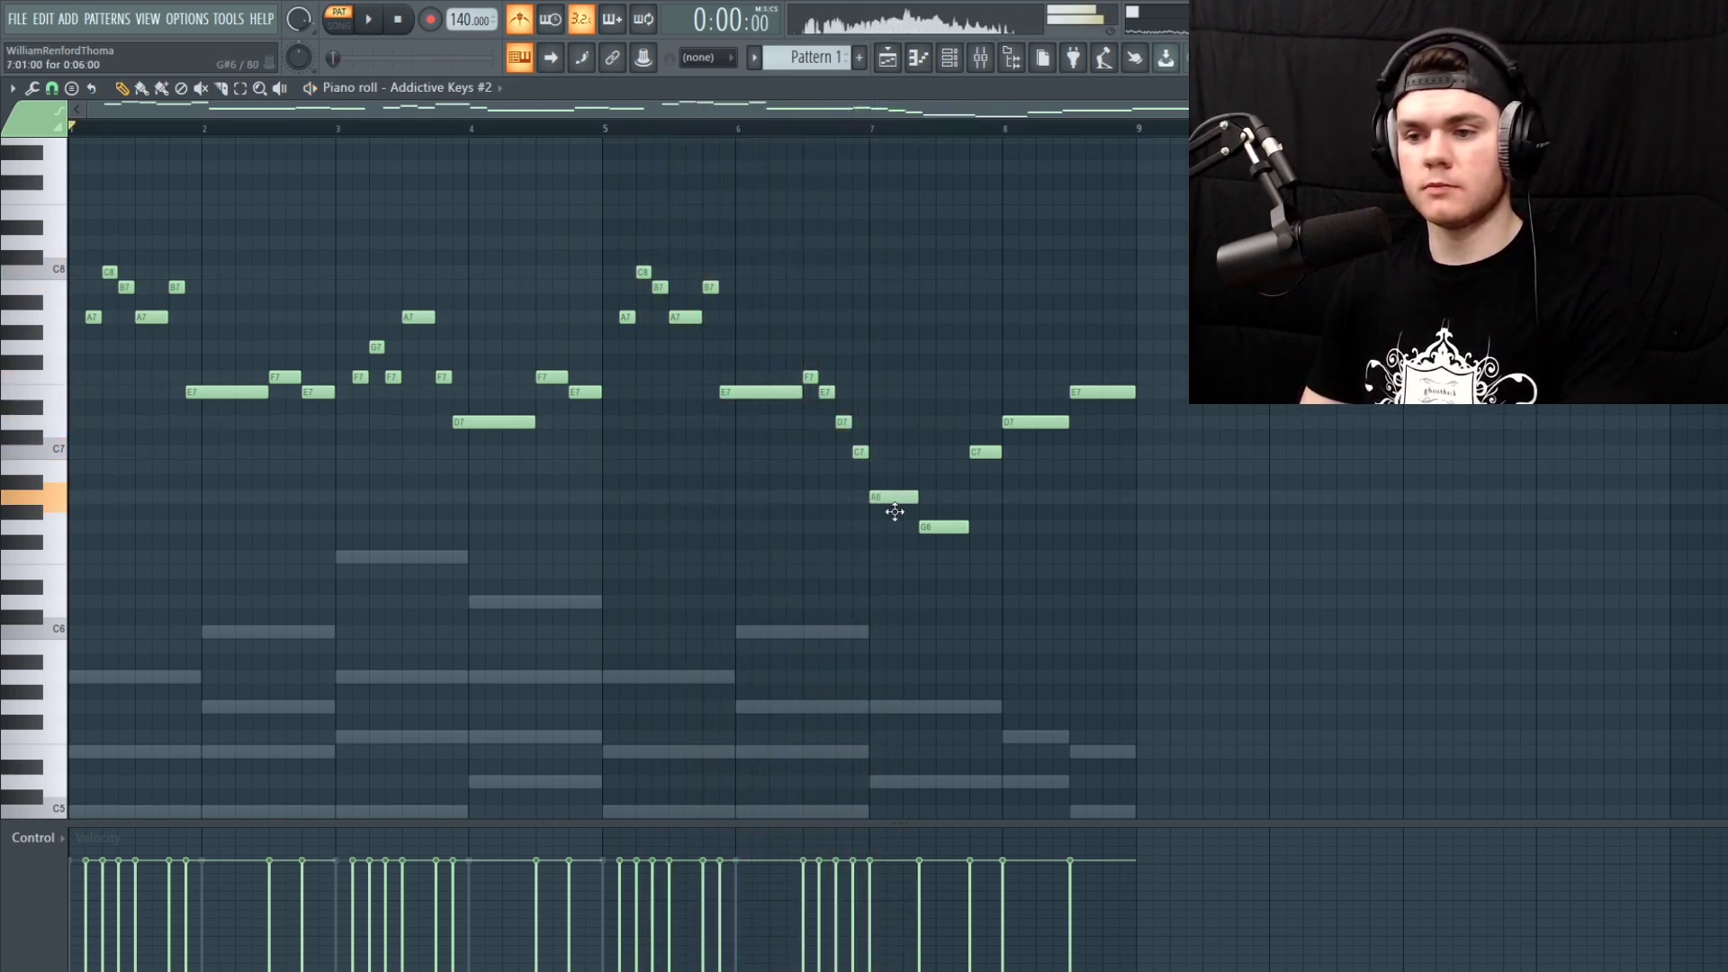
Change the first two six-step notes of bar 7 to G6 followed by B6, and play from bar 6
{"action": "right_click", "coordinate": [946, 529]}
{"action": "key", "text": "space"}
{"action": "left_click", "coordinate": [772, 132]}
{"action": "key", "text": "space"}
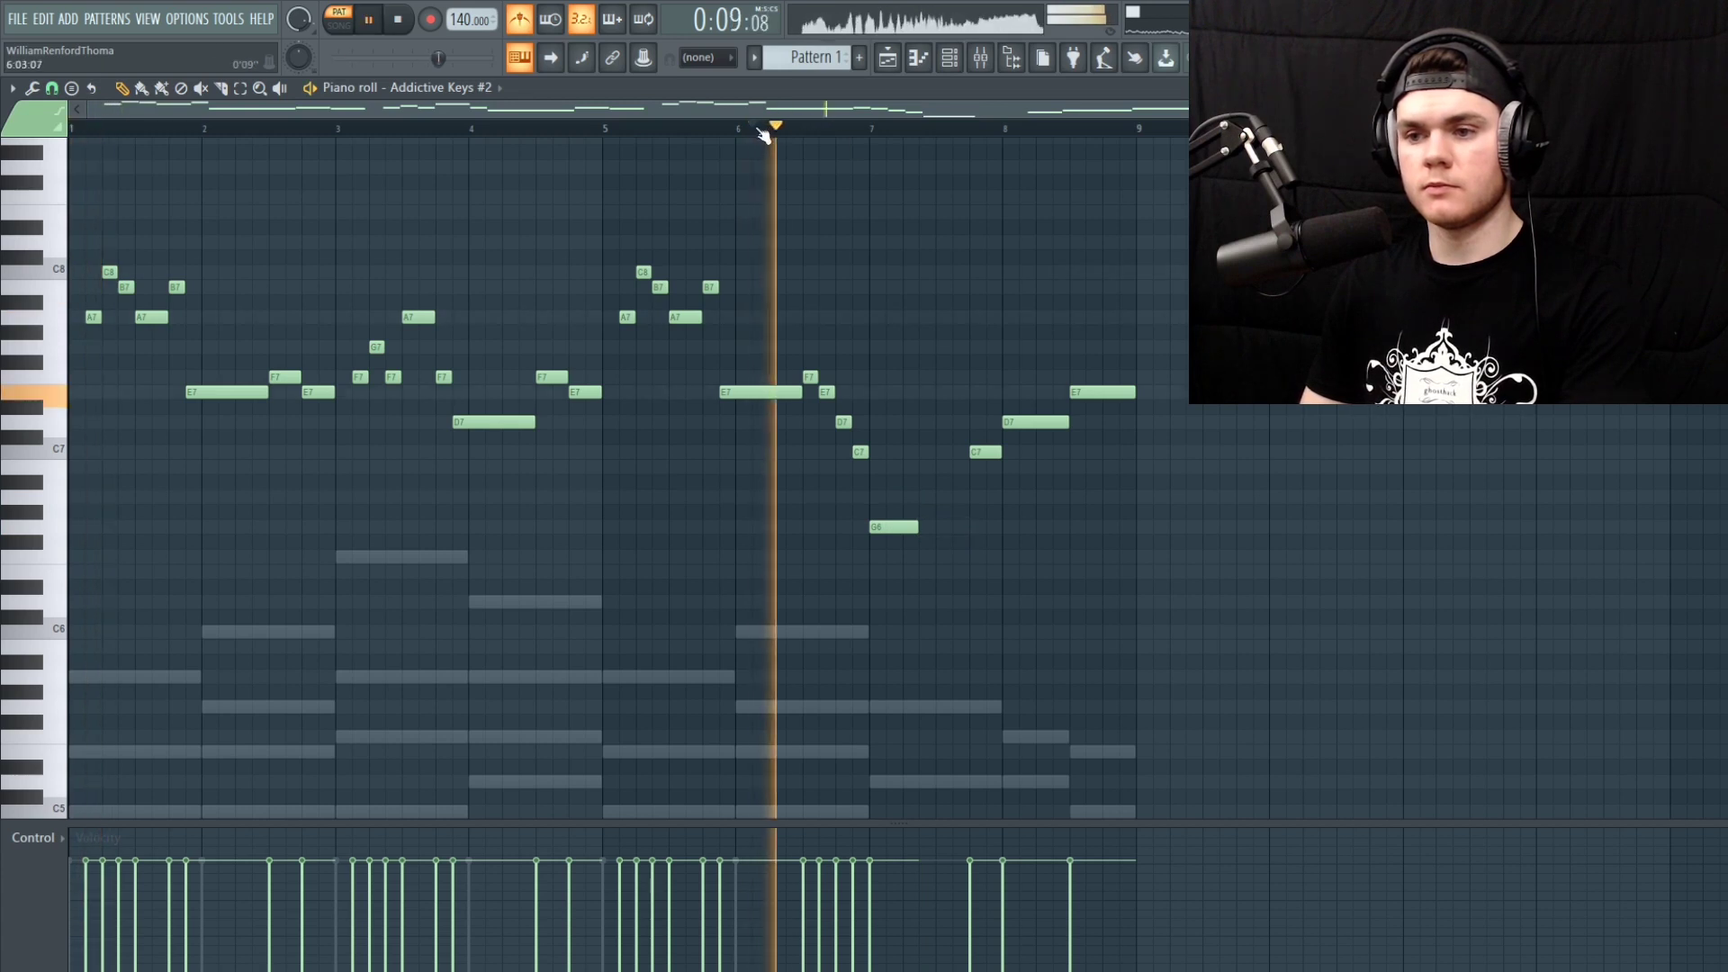
{"action": "key", "text": "space"}
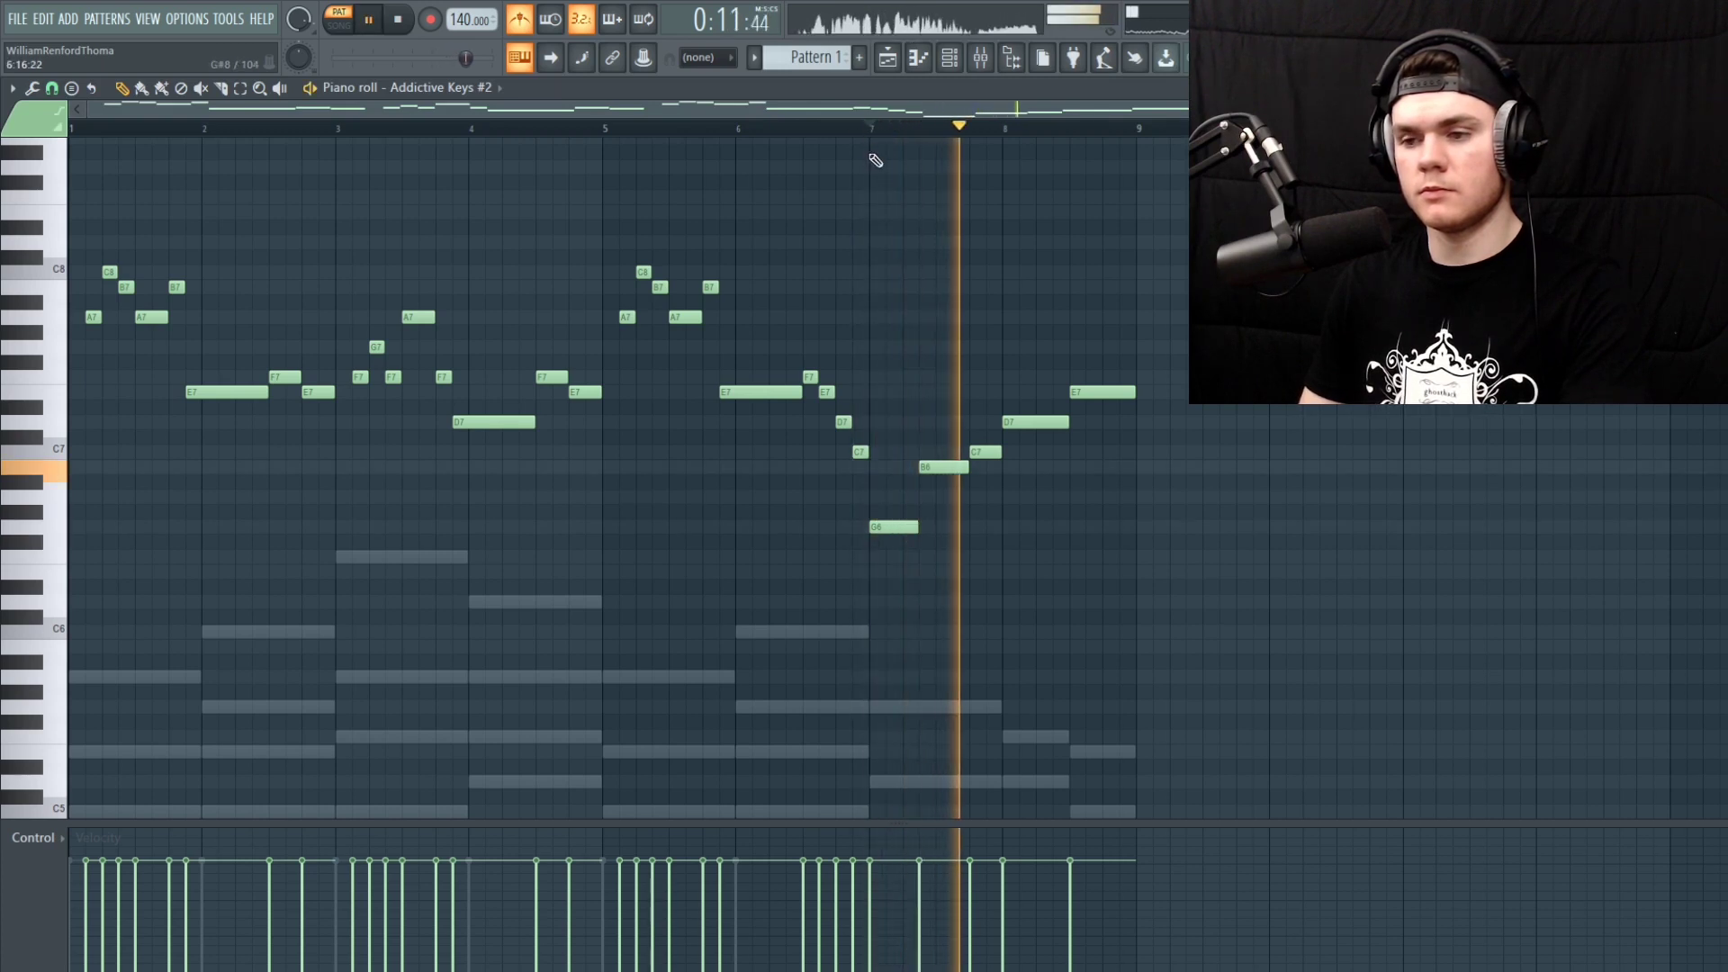
{"action": "key", "text": "space"}
{"action": "key", "text": "space"}
Replace the final E7 in bar 8 with two-step E7 and D7 notes and a four-step C7, and play the ending
{"action": "right_click", "coordinate": [1093, 393]}
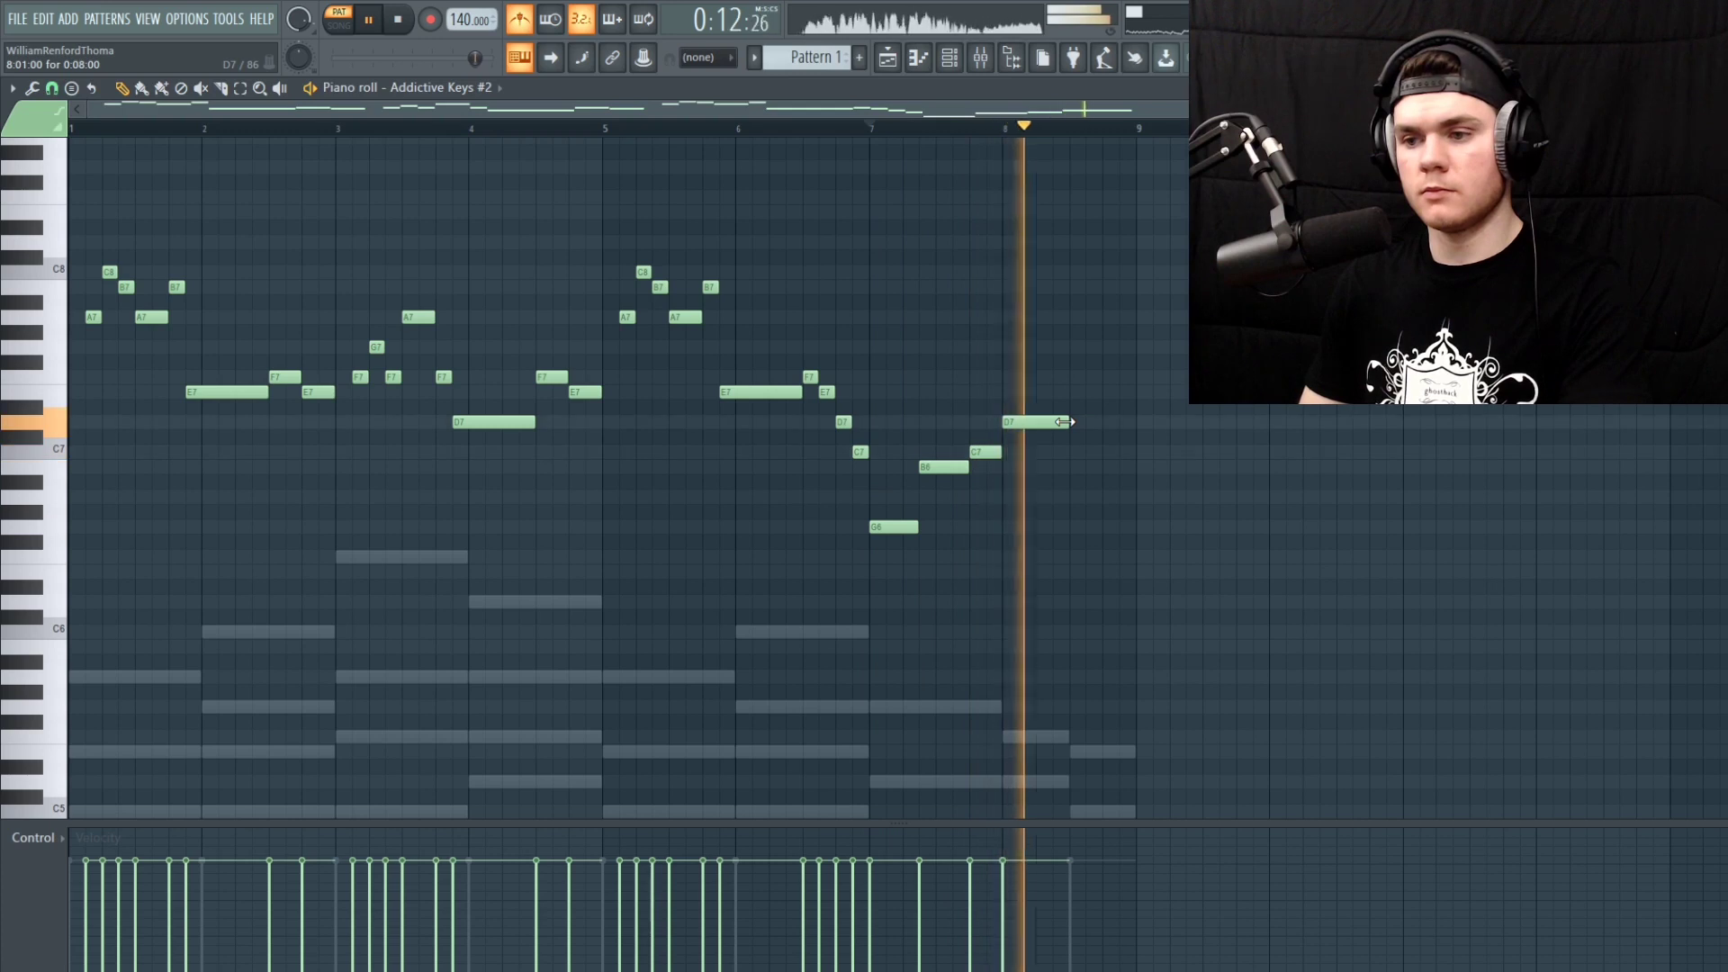
{"action": "left_click", "coordinate": [1076, 392]}
{"action": "left_click", "coordinate": [1092, 422]}
{"action": "left_click", "coordinate": [1109, 451]}
{"action": "left_click", "coordinate": [1125, 467]}
{"action": "right_click", "coordinate": [1126, 466]}
{"action": "key", "text": "space"}
{"action": "left_click_drag", "start_coordinate": [1117, 452], "coordinate": [1132, 451]}
{"action": "key", "text": "space"}
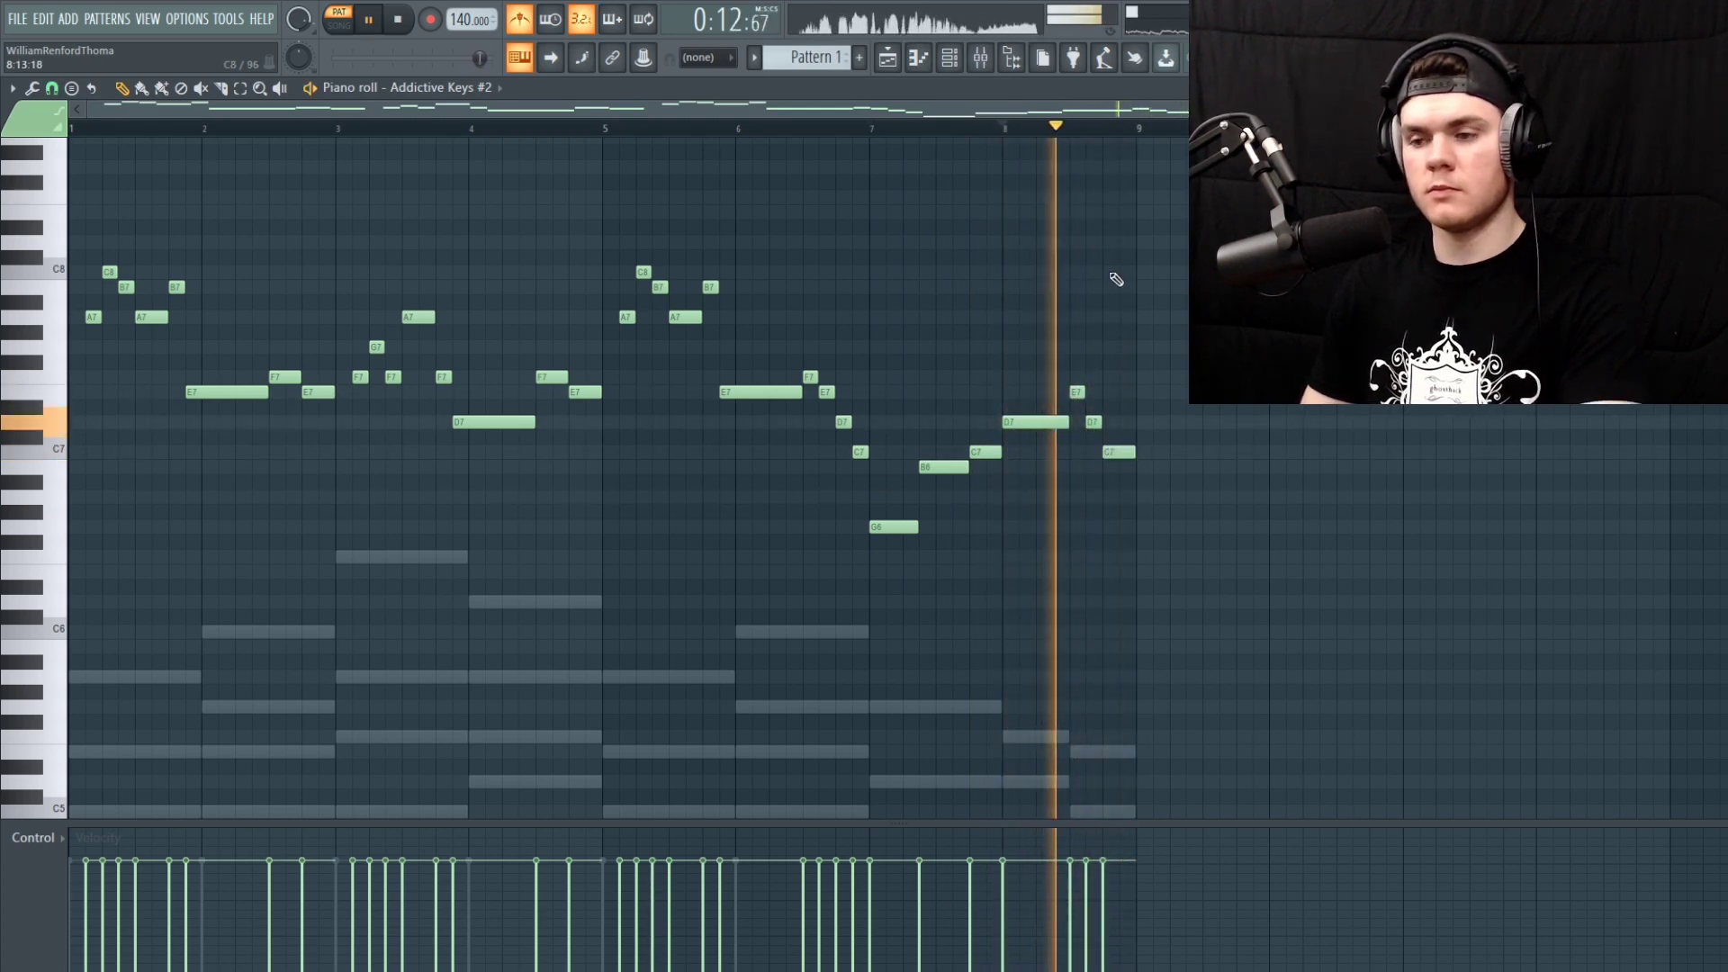
{"action": "key", "text": "space"}
Replay the bar 8 ending from the start of that bar
{"action": "left_click_drag", "start_coordinate": [1055, 111], "coordinate": [1226, 128]}
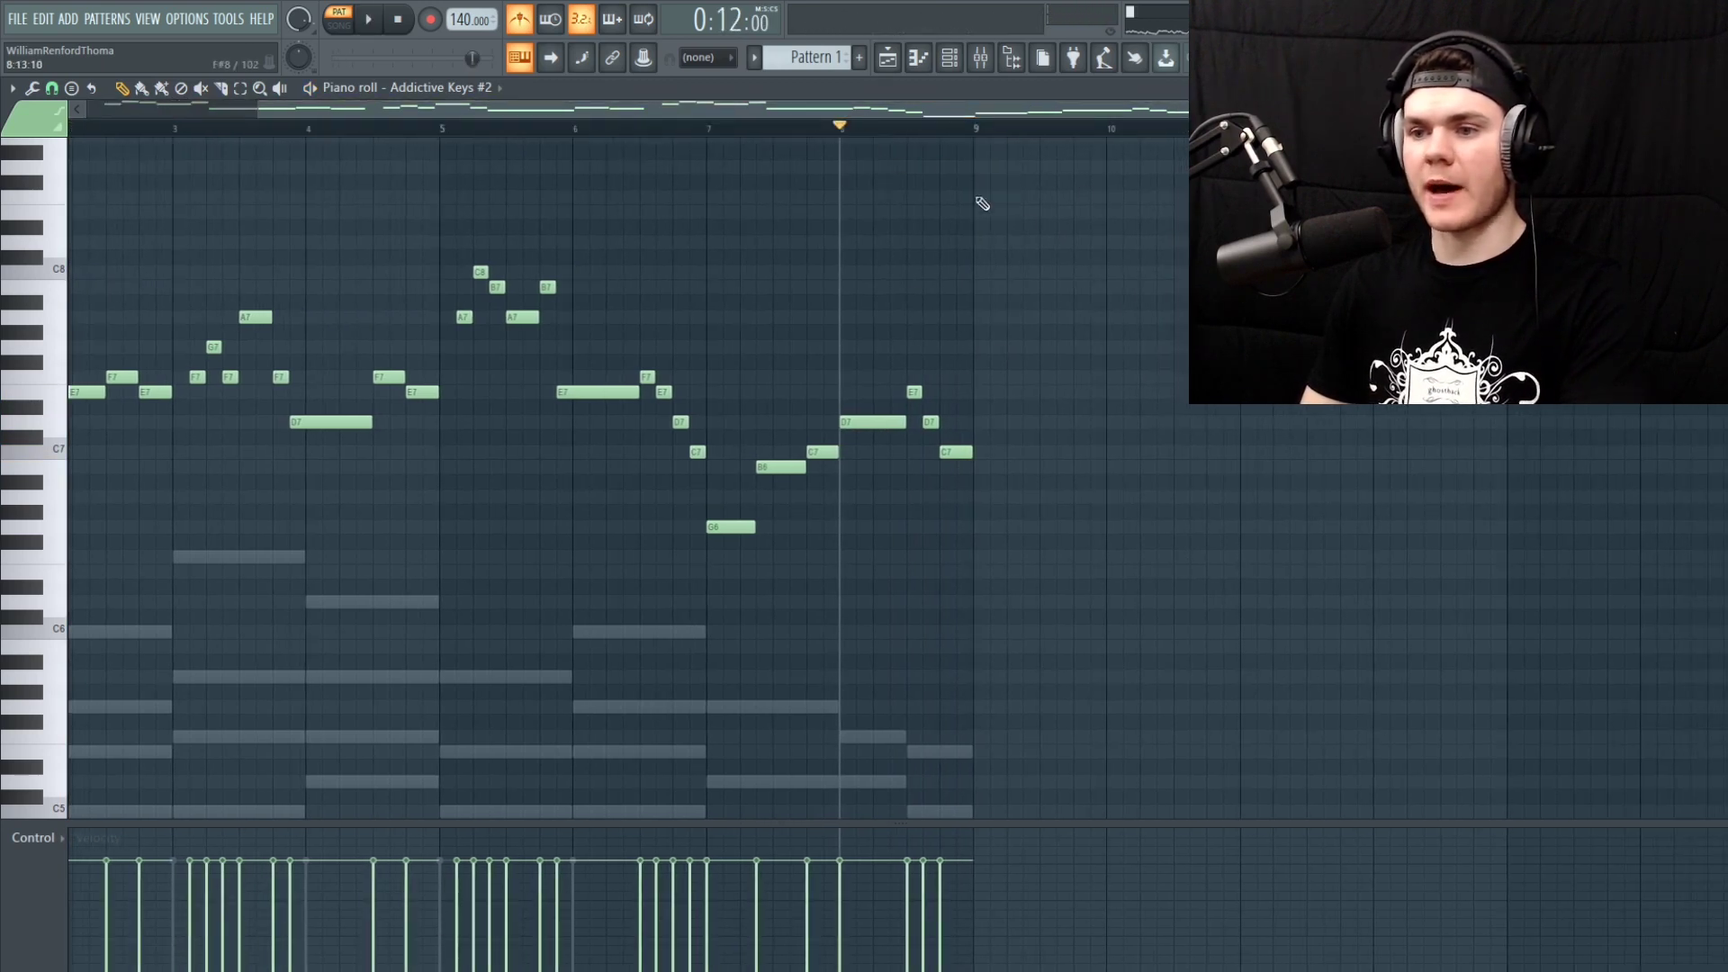
{"action": "key", "text": "space"}
{"action": "key", "text": "space"}
{"action": "key", "text": "space"}
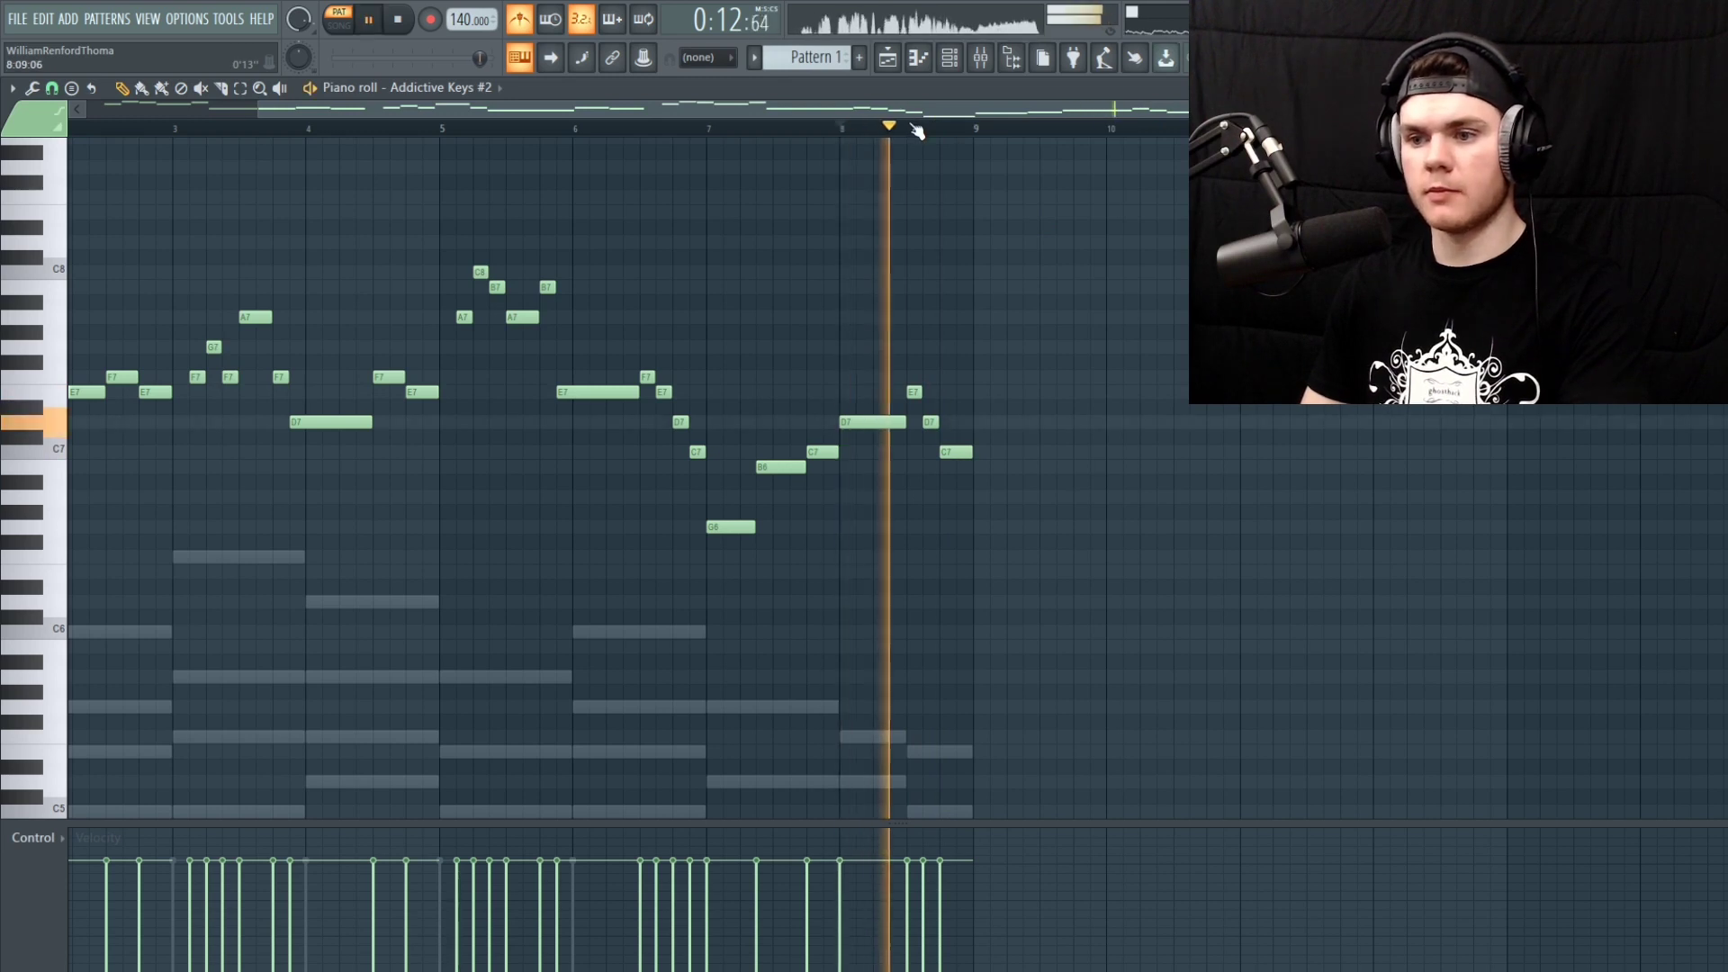
Shorten the bar 8 D7 to six steps and start the following E7 two steps earlier, replaying bar 8 to compare
{"action": "scroll", "coordinate": [916, 129], "scroll_direction": "up", "scroll_amount": 3}
{"action": "key", "text": "space"}
{"action": "left_click_drag", "start_coordinate": [927, 114], "coordinate": [1107, 116]}
{"action": "scroll", "coordinate": [918, 129], "scroll_direction": "up", "scroll_amount": 3}
{"action": "key", "text": "space"}
{"action": "key", "text": "space"}
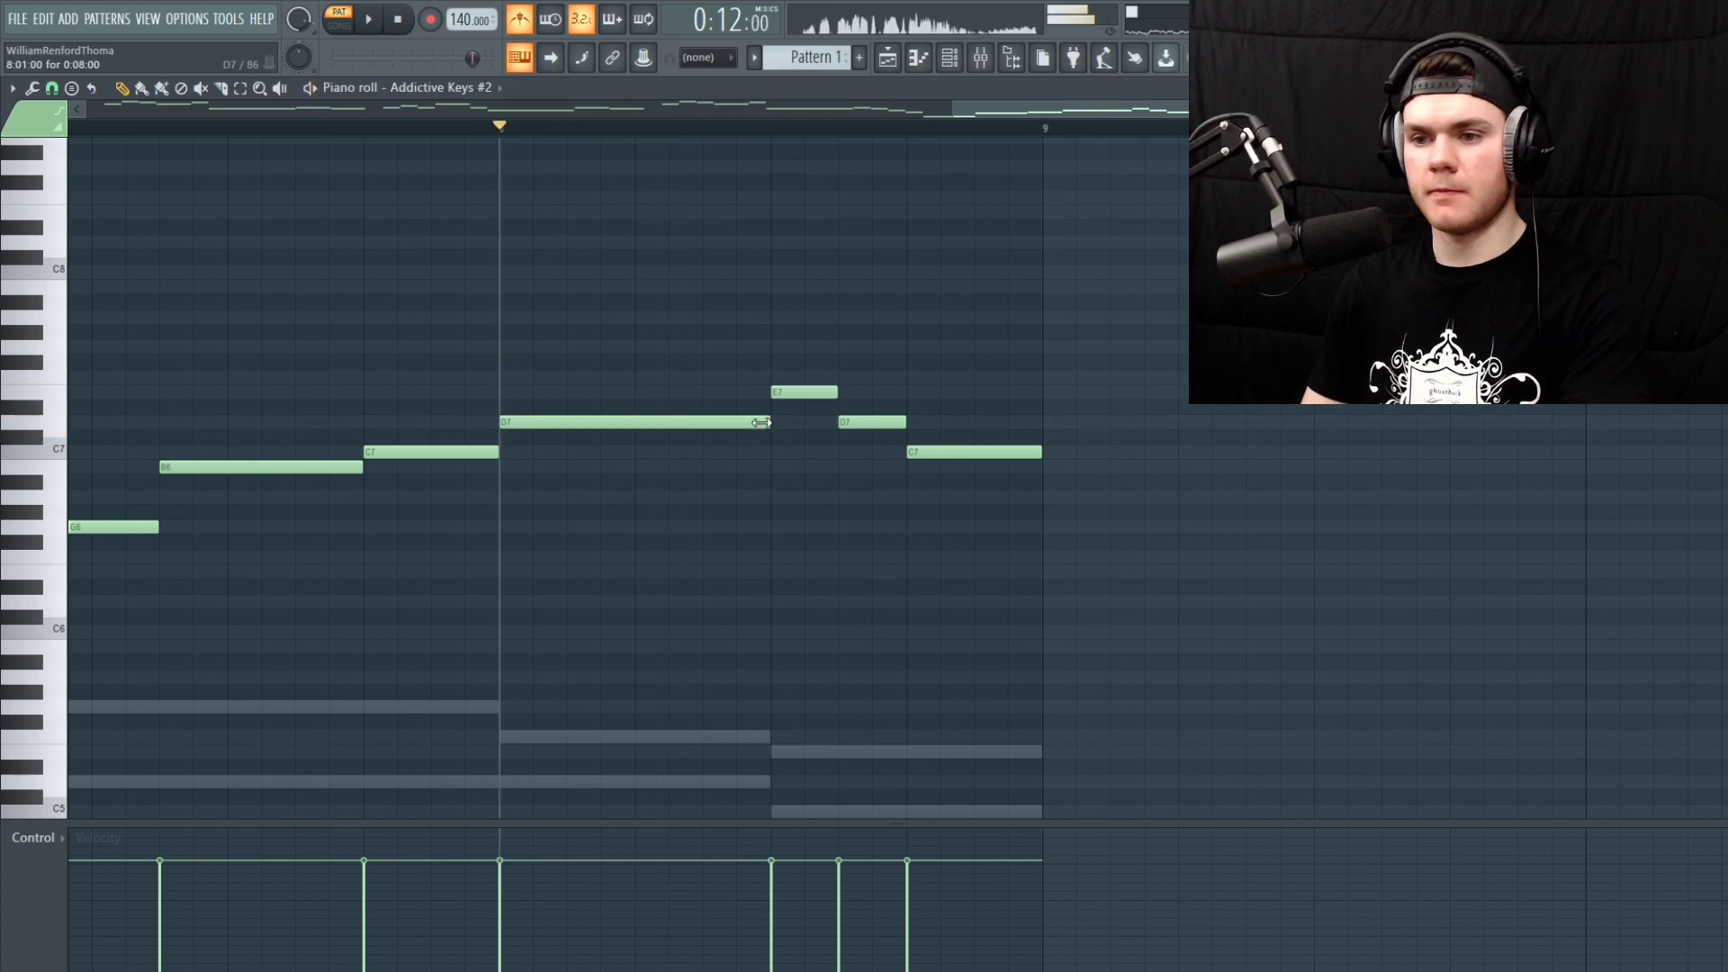
{"action": "key", "text": "space"}
{"action": "left_click_drag", "start_coordinate": [764, 423], "coordinate": [837, 393]}
{"action": "key", "text": "space"}
{"action": "key", "text": "space"}
{"action": "key", "text": "space"}
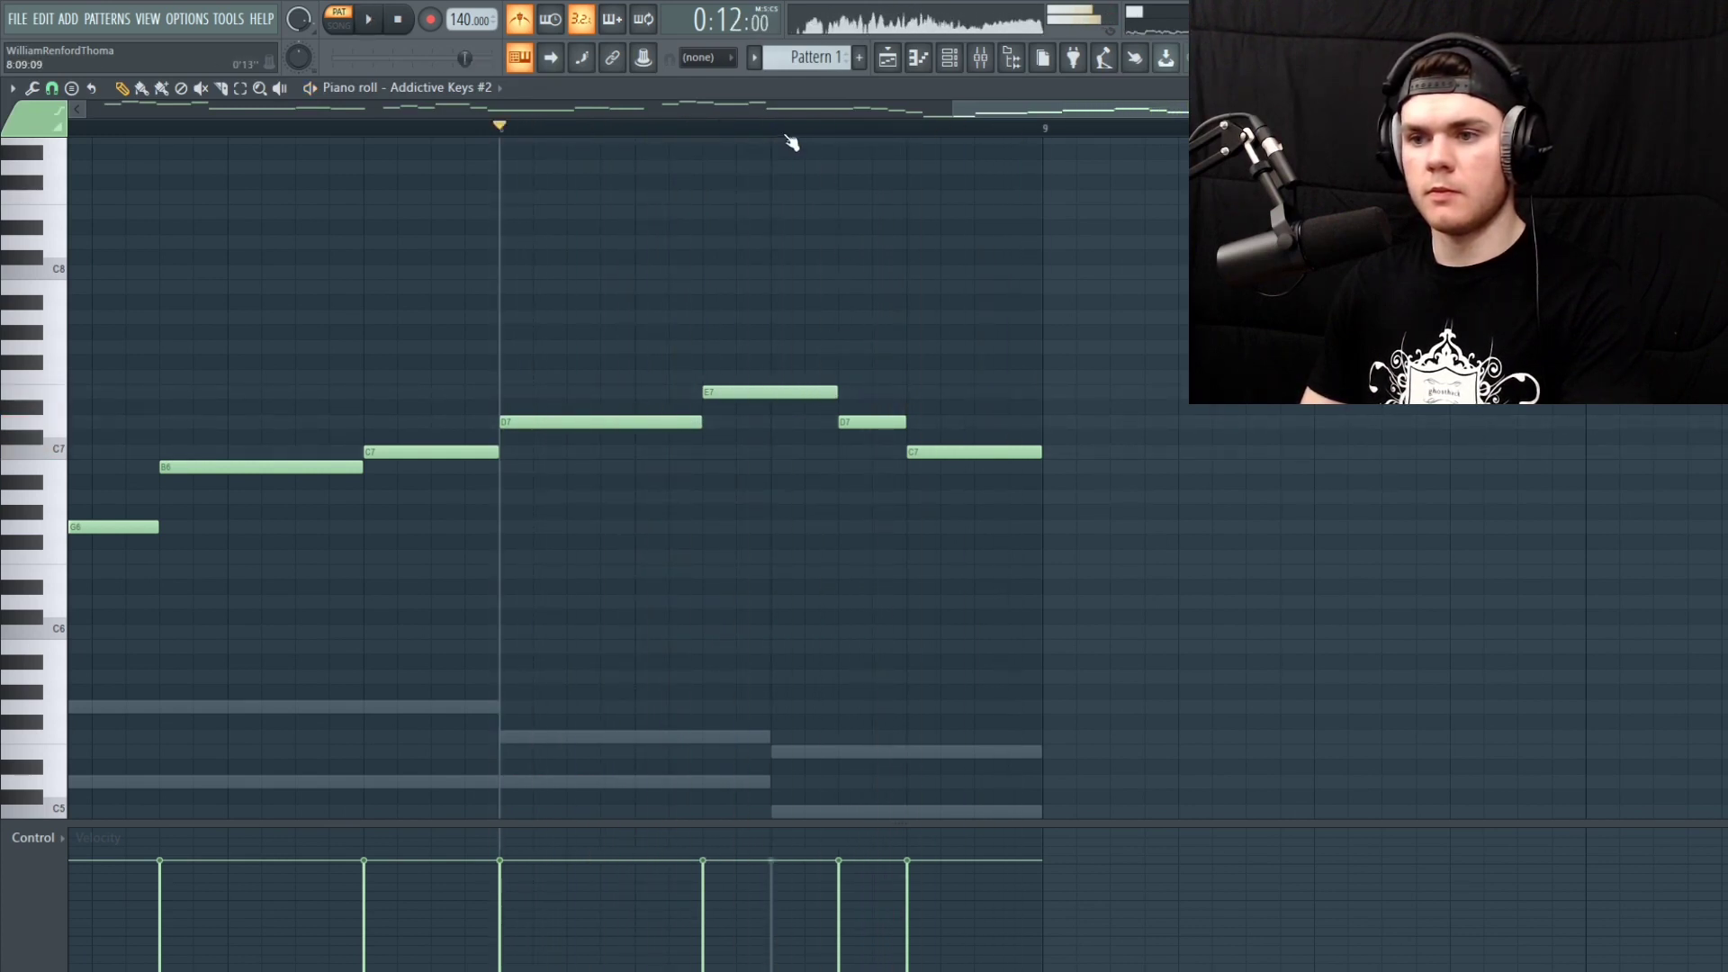
Play the whole melody from bar 1 with the revised ending
{"action": "scroll", "coordinate": [790, 143], "scroll_direction": "down", "scroll_amount": 2}
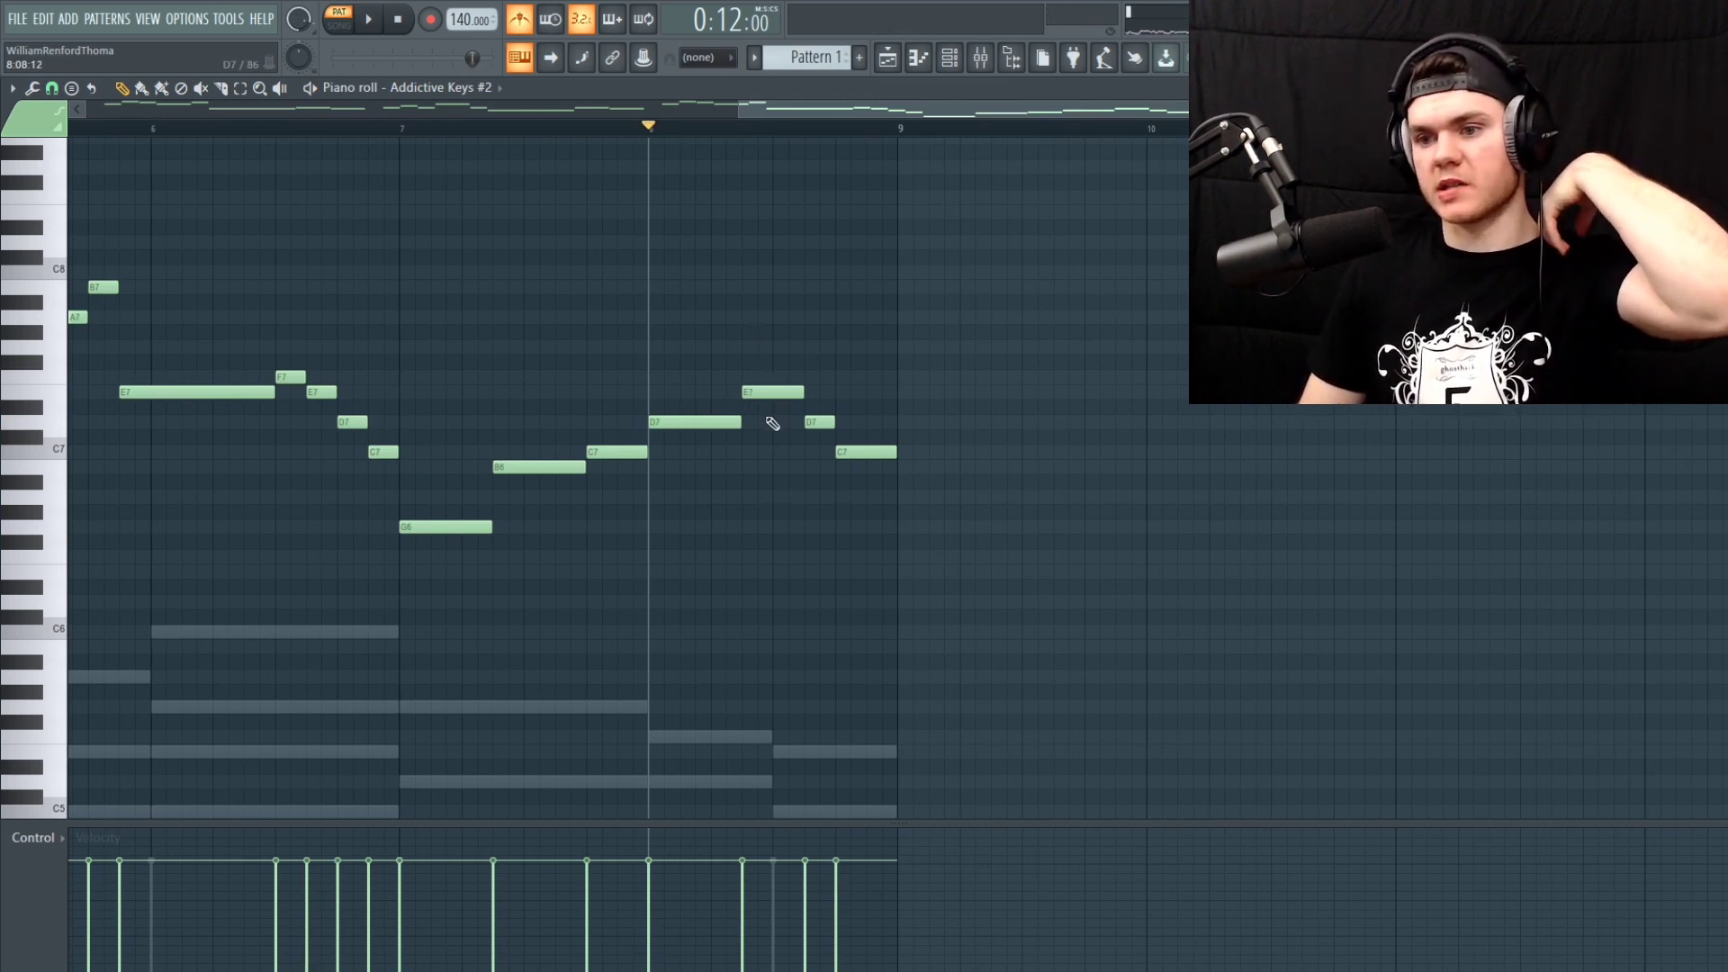
{"action": "scroll", "coordinate": [773, 423], "scroll_direction": "down", "scroll_amount": 3}
{"action": "scroll", "coordinate": [859, 623], "scroll_direction": "up", "scroll_amount": 3}
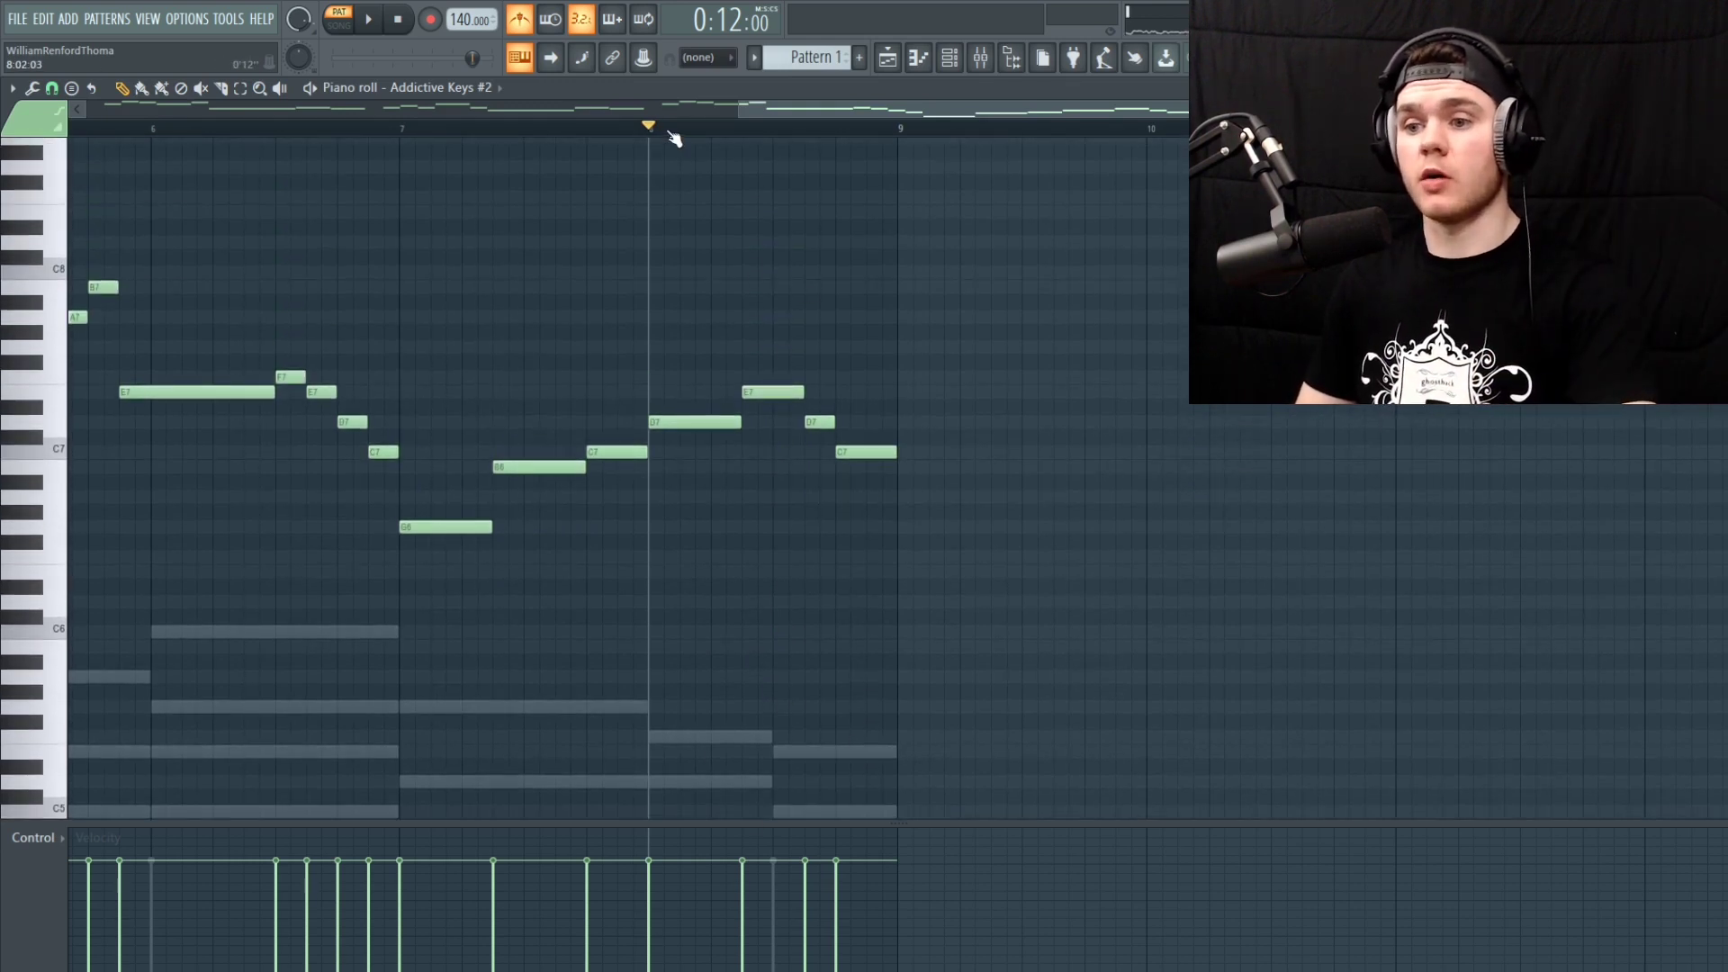
{"action": "key", "text": "space"}
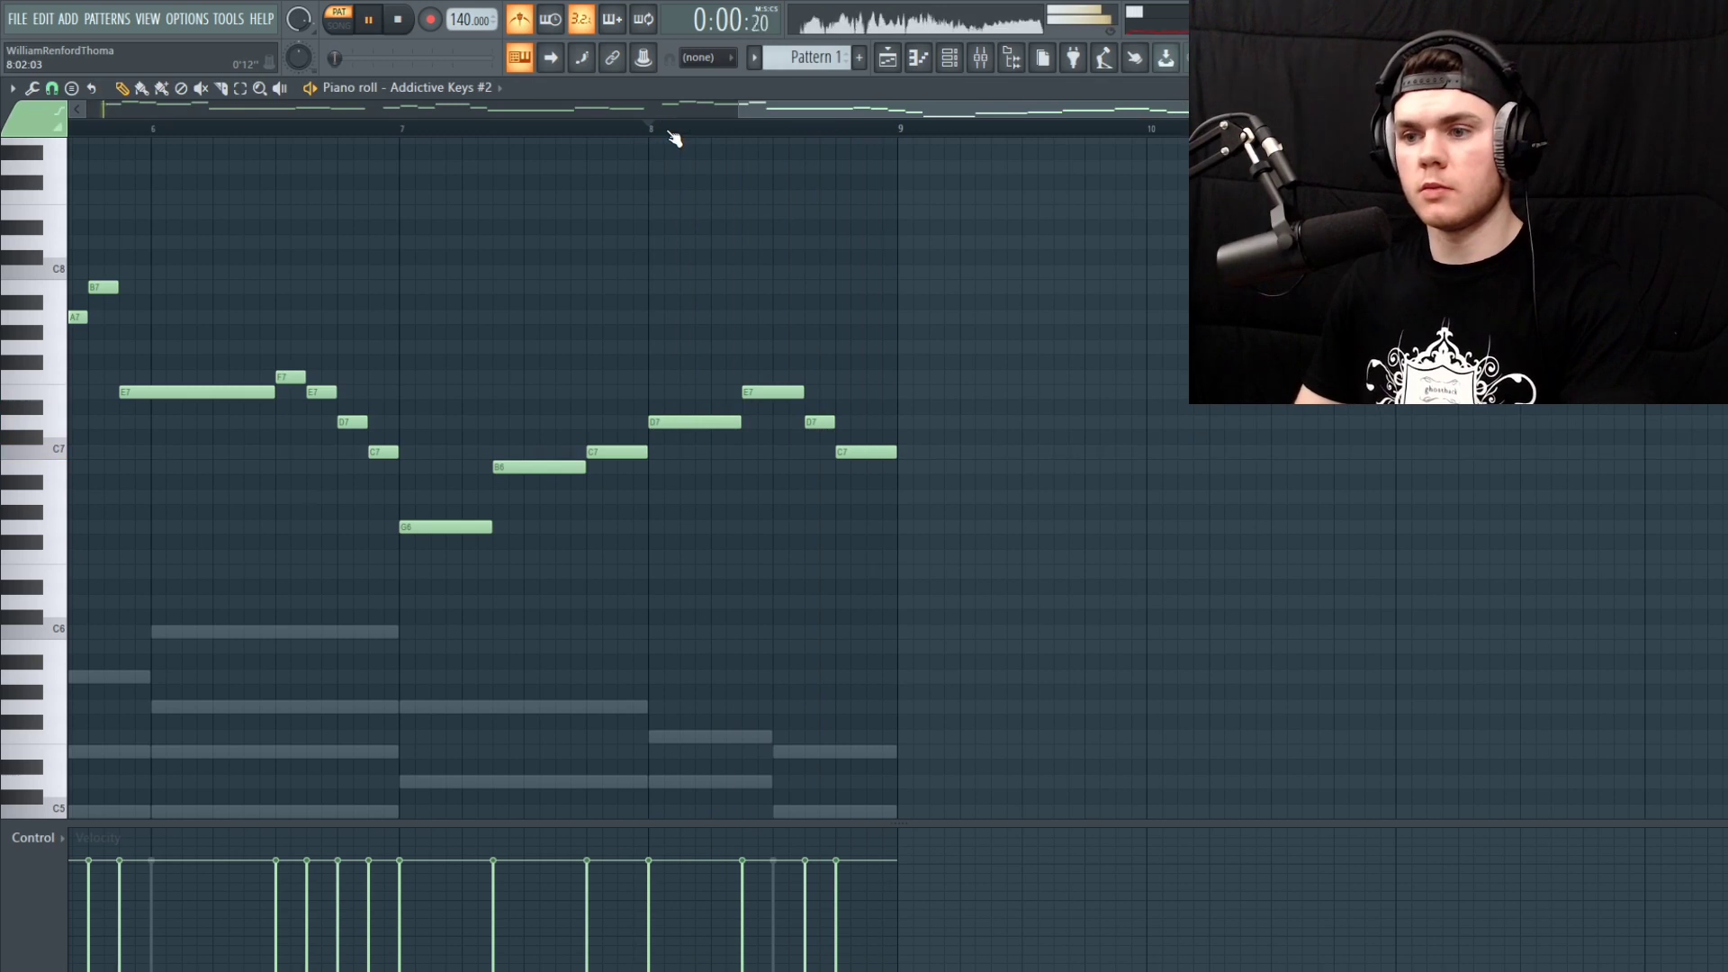
Raise the six-step G6 at the start of bar 7 to A6, playing from bar 6 to compare the pitches
{"action": "scroll", "coordinate": [674, 137], "scroll_direction": "down", "scroll_amount": 2}
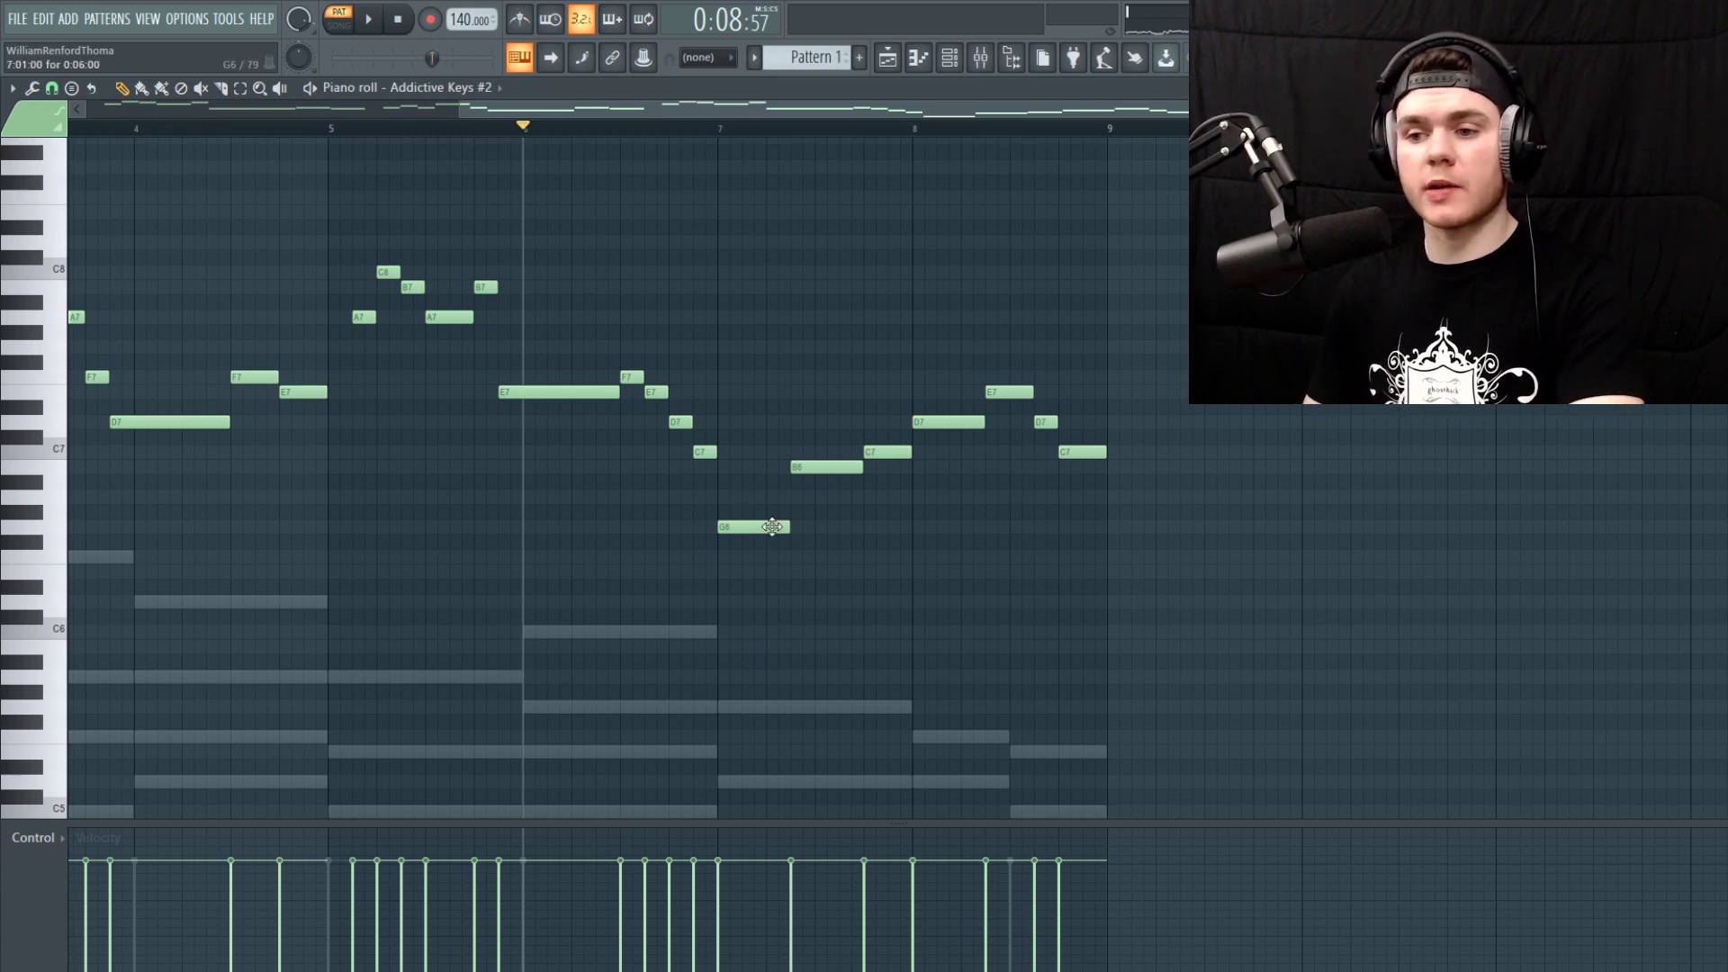
{"action": "key", "text": "space"}
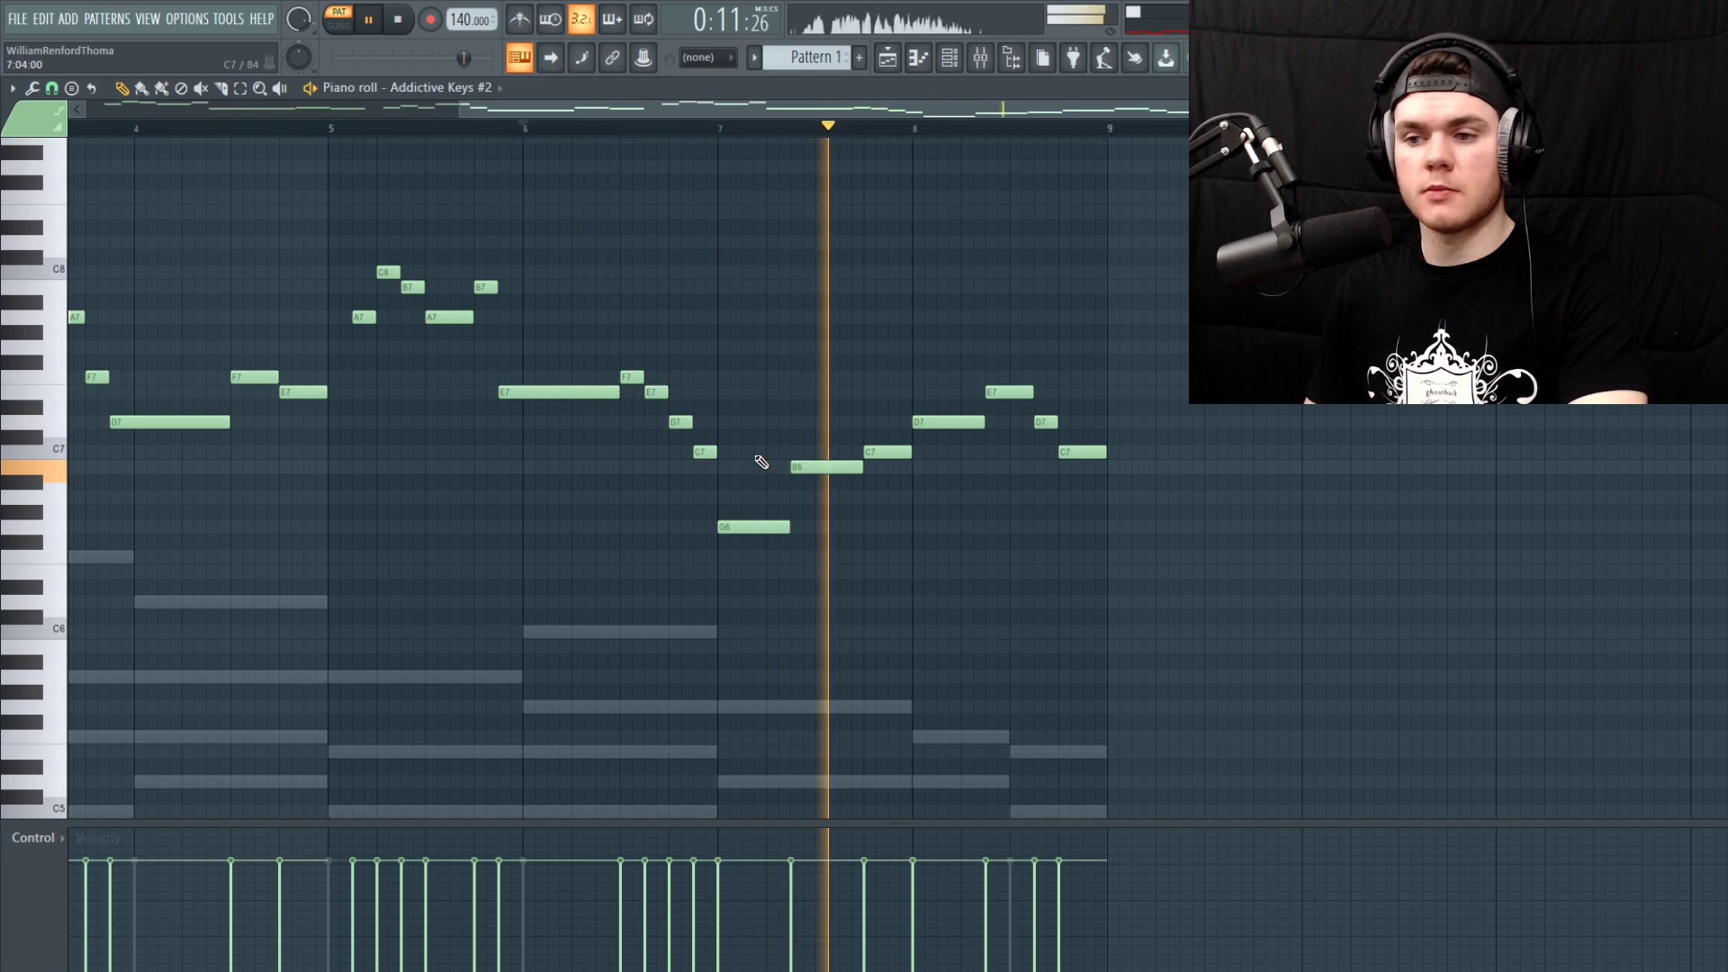
{"action": "key", "text": "space"}
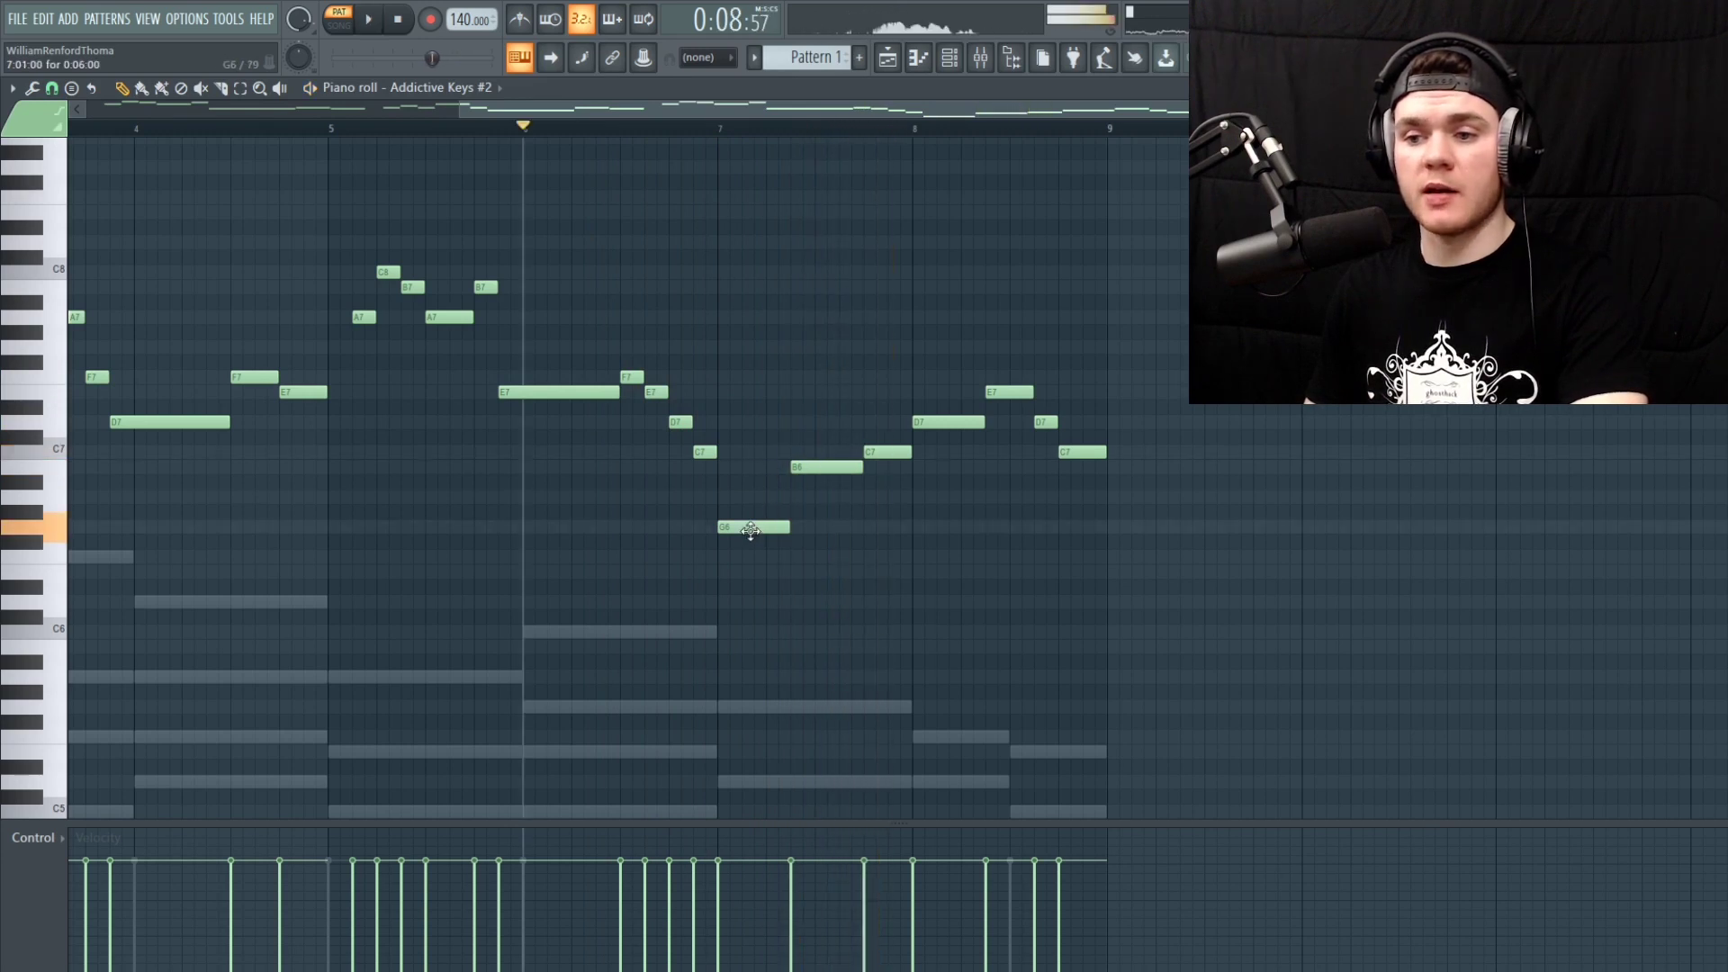
{"action": "key", "text": "space"}
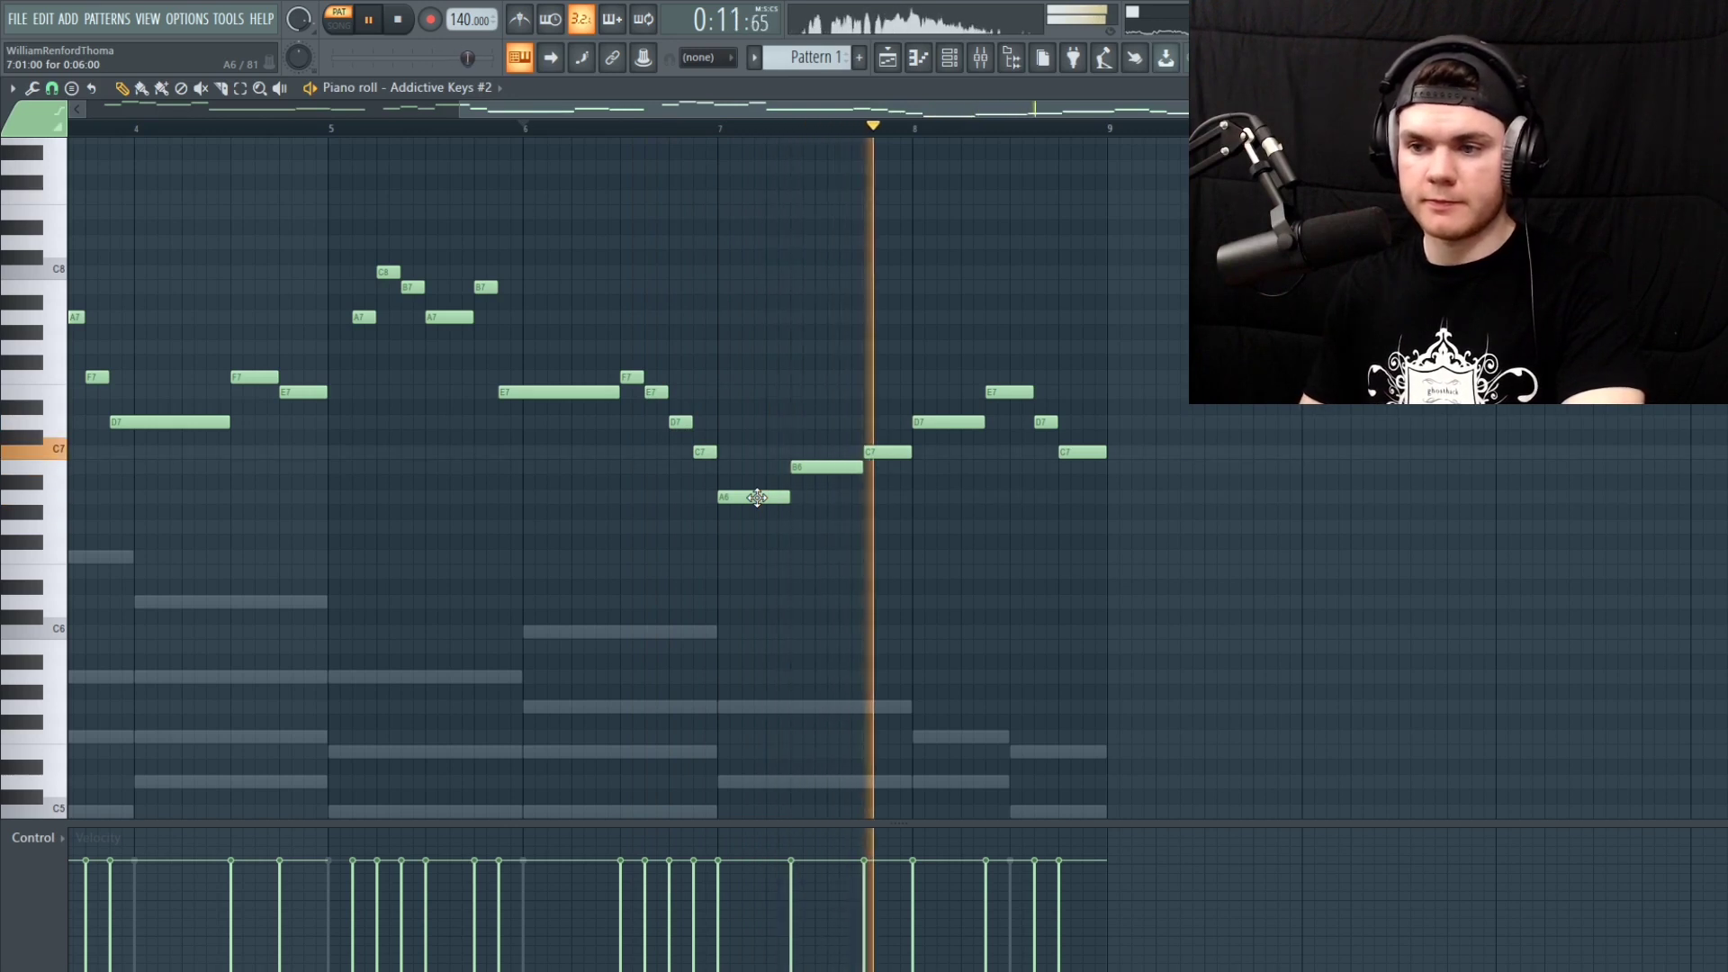
{"action": "key", "text": "space"}
{"action": "scroll", "coordinate": [770, 484], "scroll_direction": "down", "scroll_amount": 4}
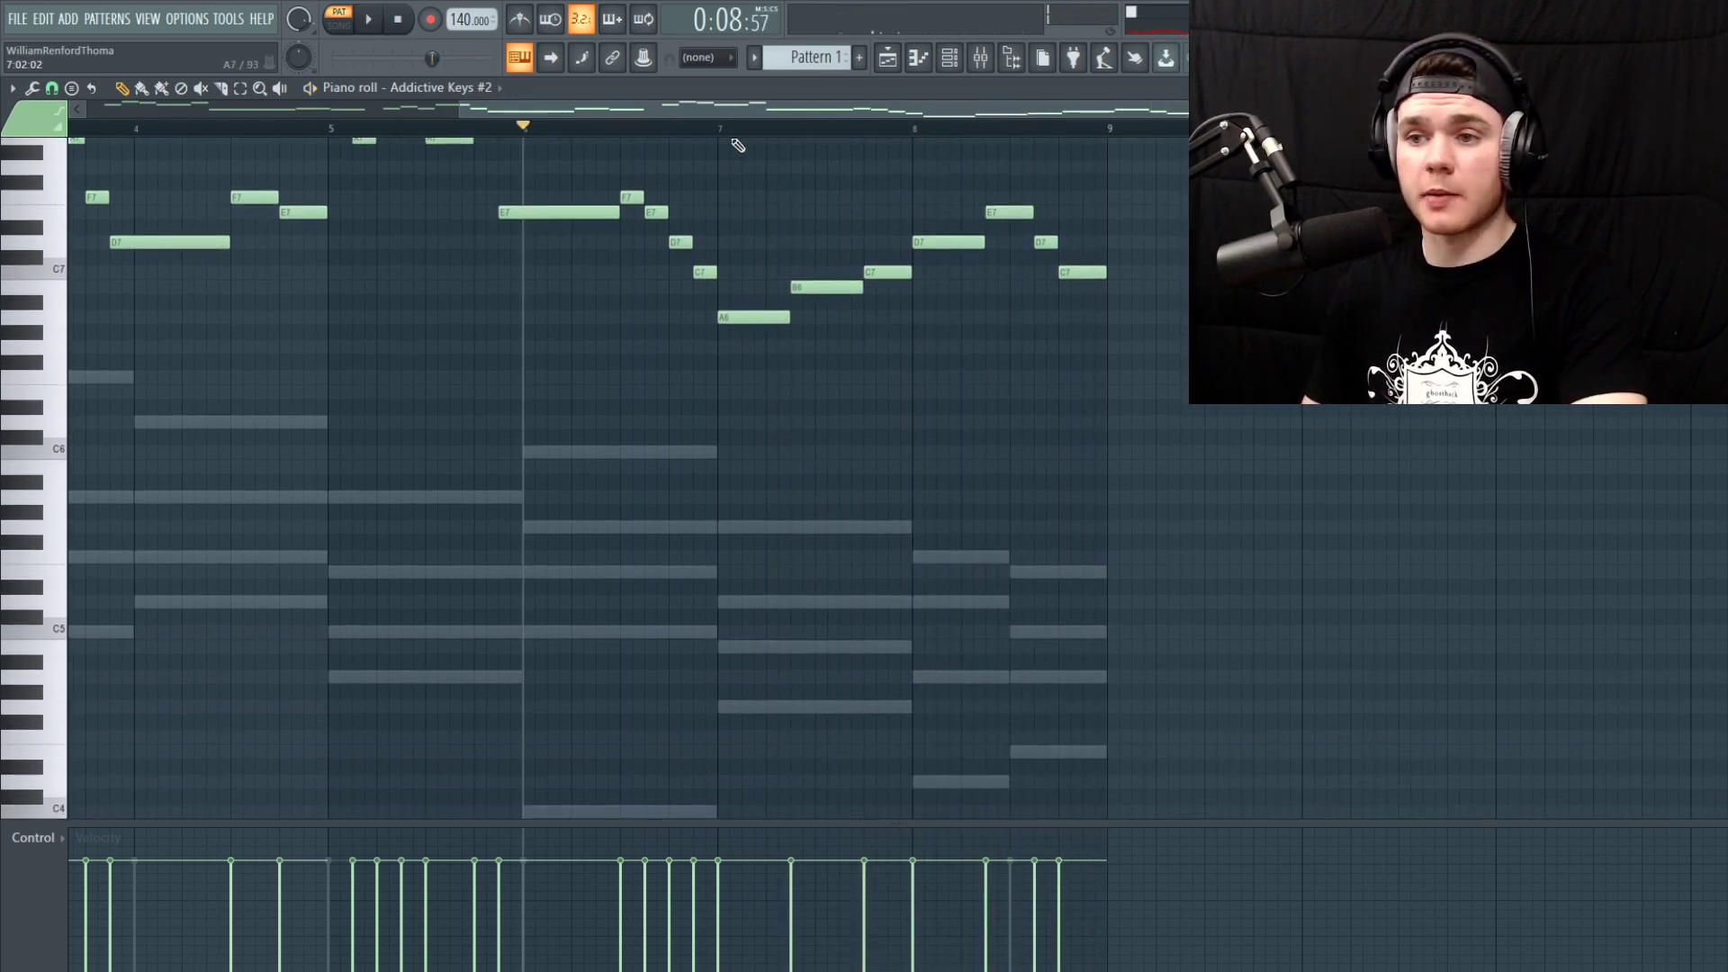
Open the chord channel's notes and lower bar 7's B4 to A4 and its bass to A3, playing from bar 6
{"action": "double_click", "coordinate": [786, 528]}
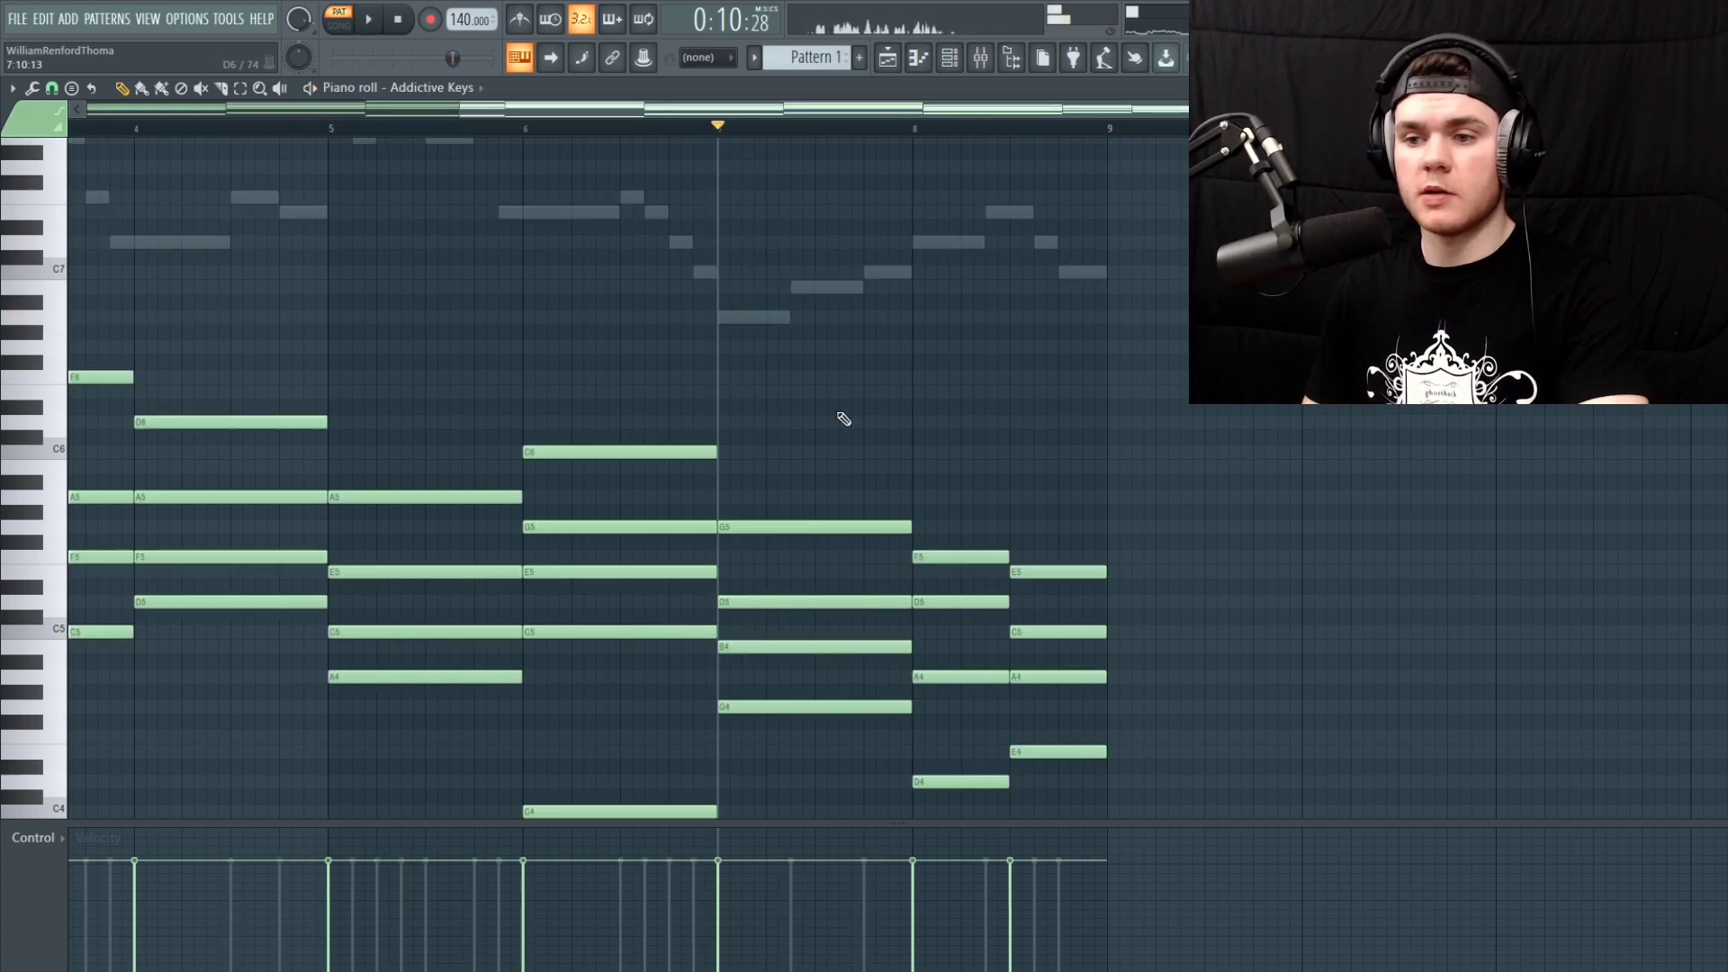
{"action": "scroll", "coordinate": [844, 415], "scroll_direction": "down", "scroll_amount": 2}
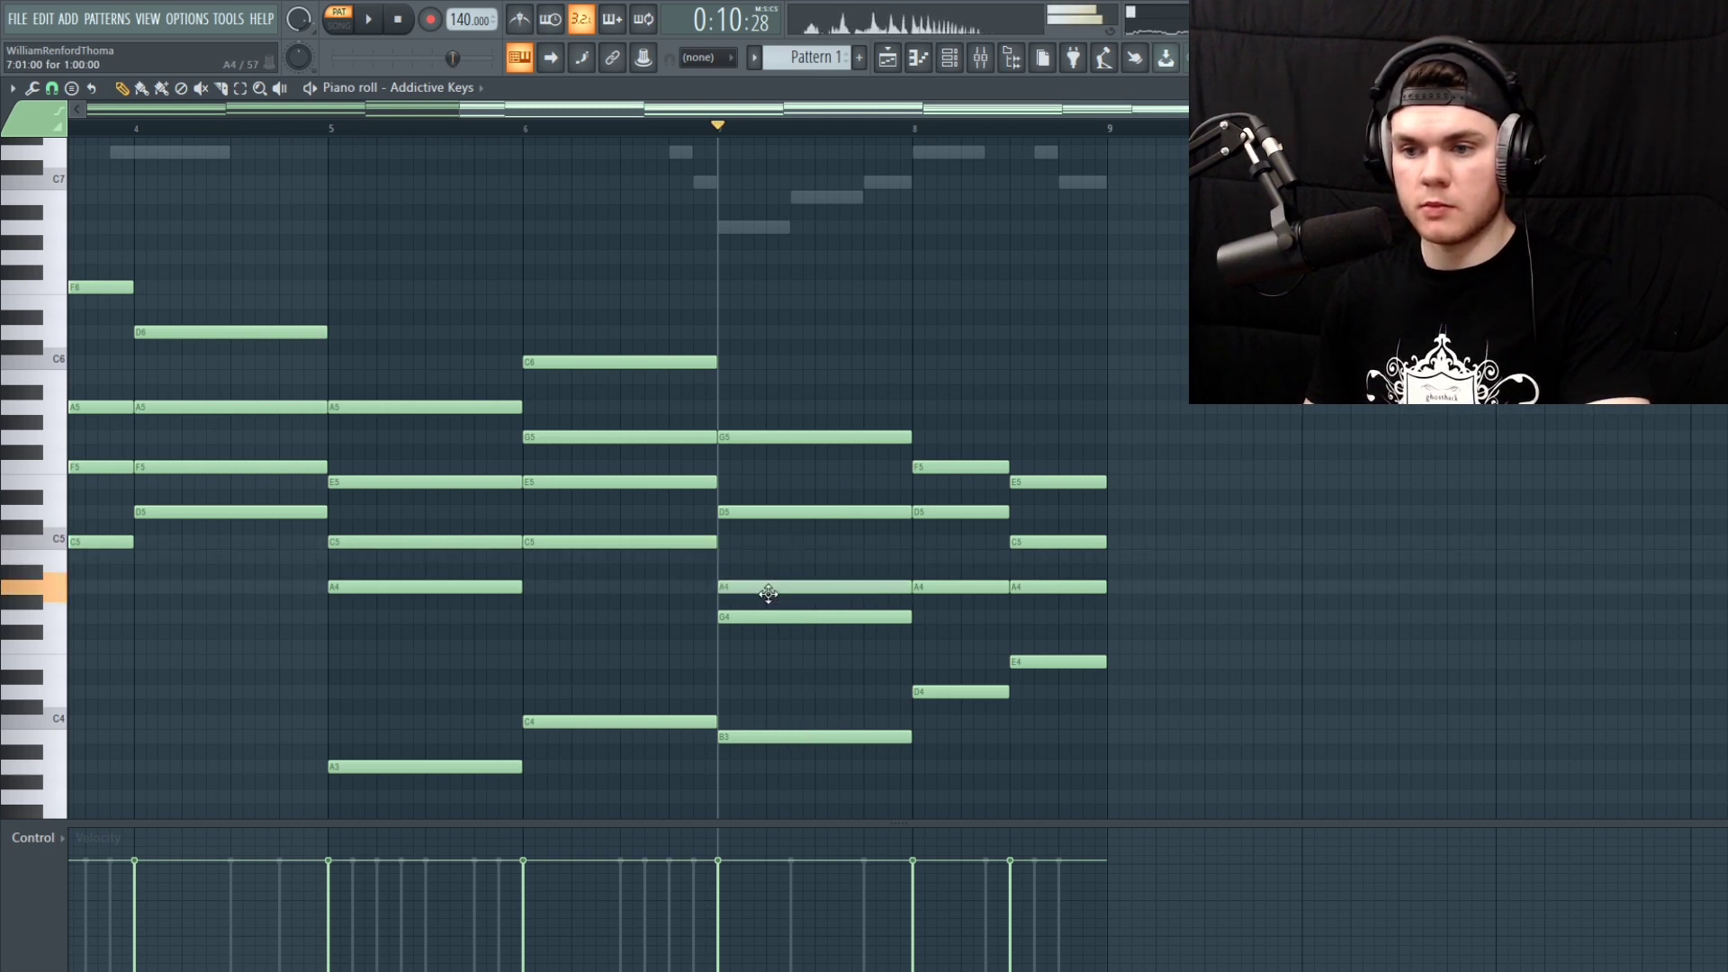
{"action": "scroll", "coordinate": [774, 725], "scroll_direction": "down", "scroll_amount": 1}
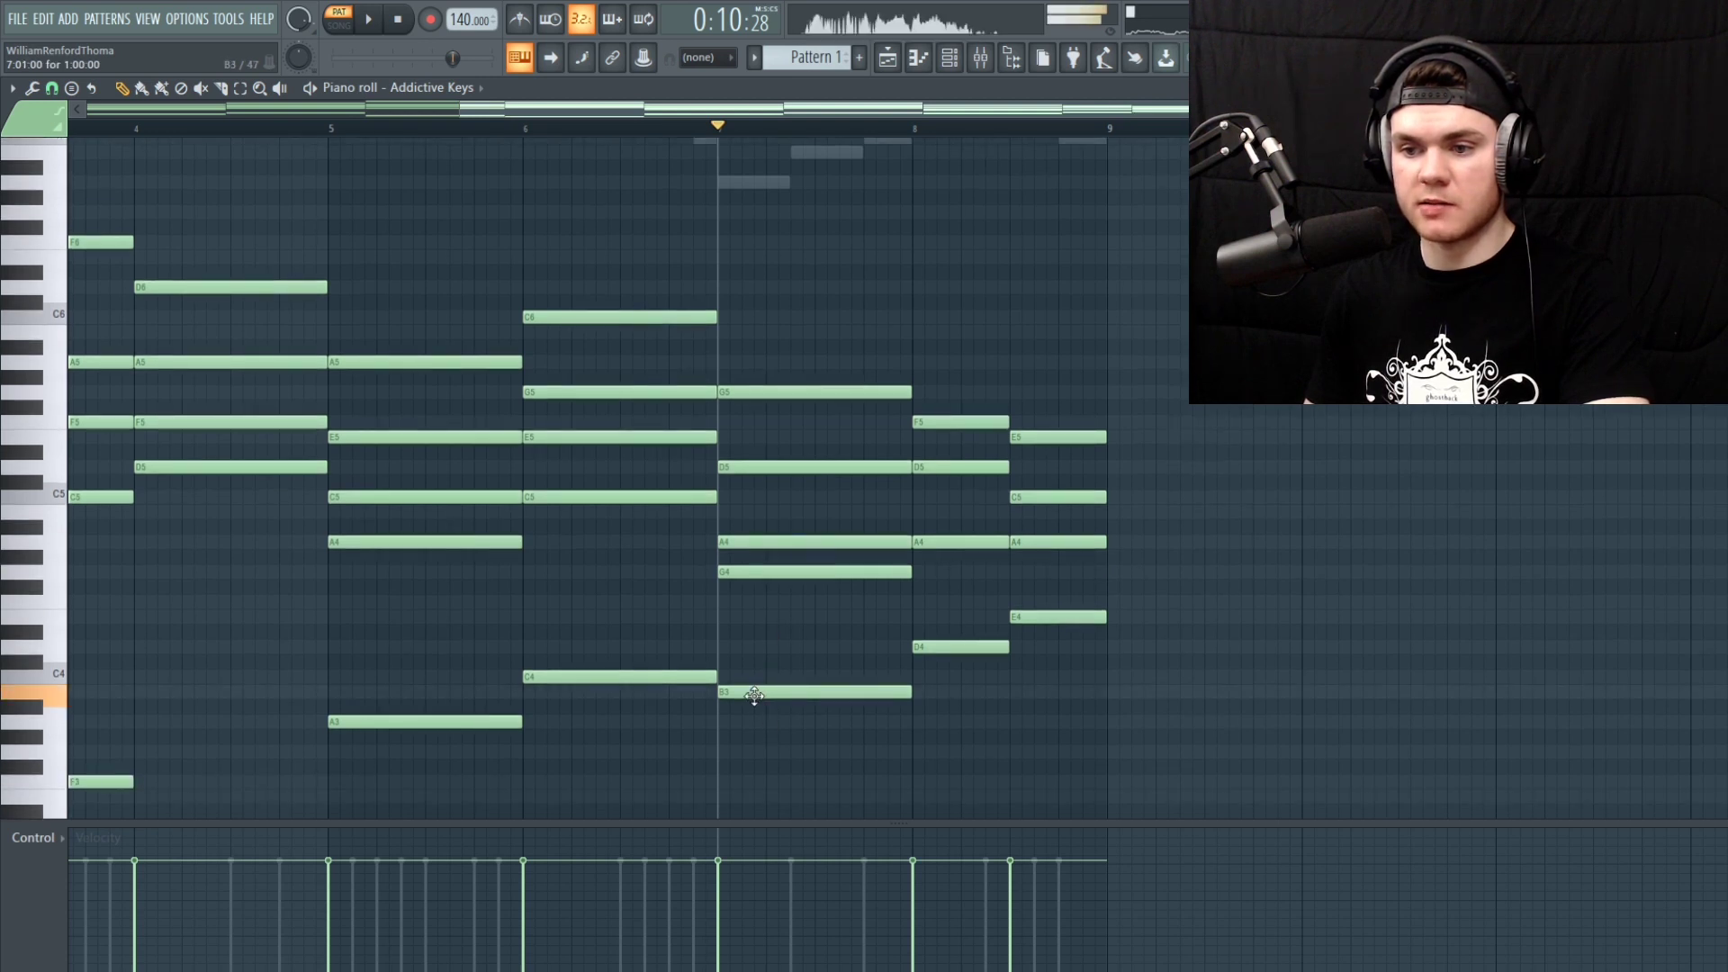
{"action": "key", "text": "space"}
{"action": "left_click", "coordinate": [534, 129]}
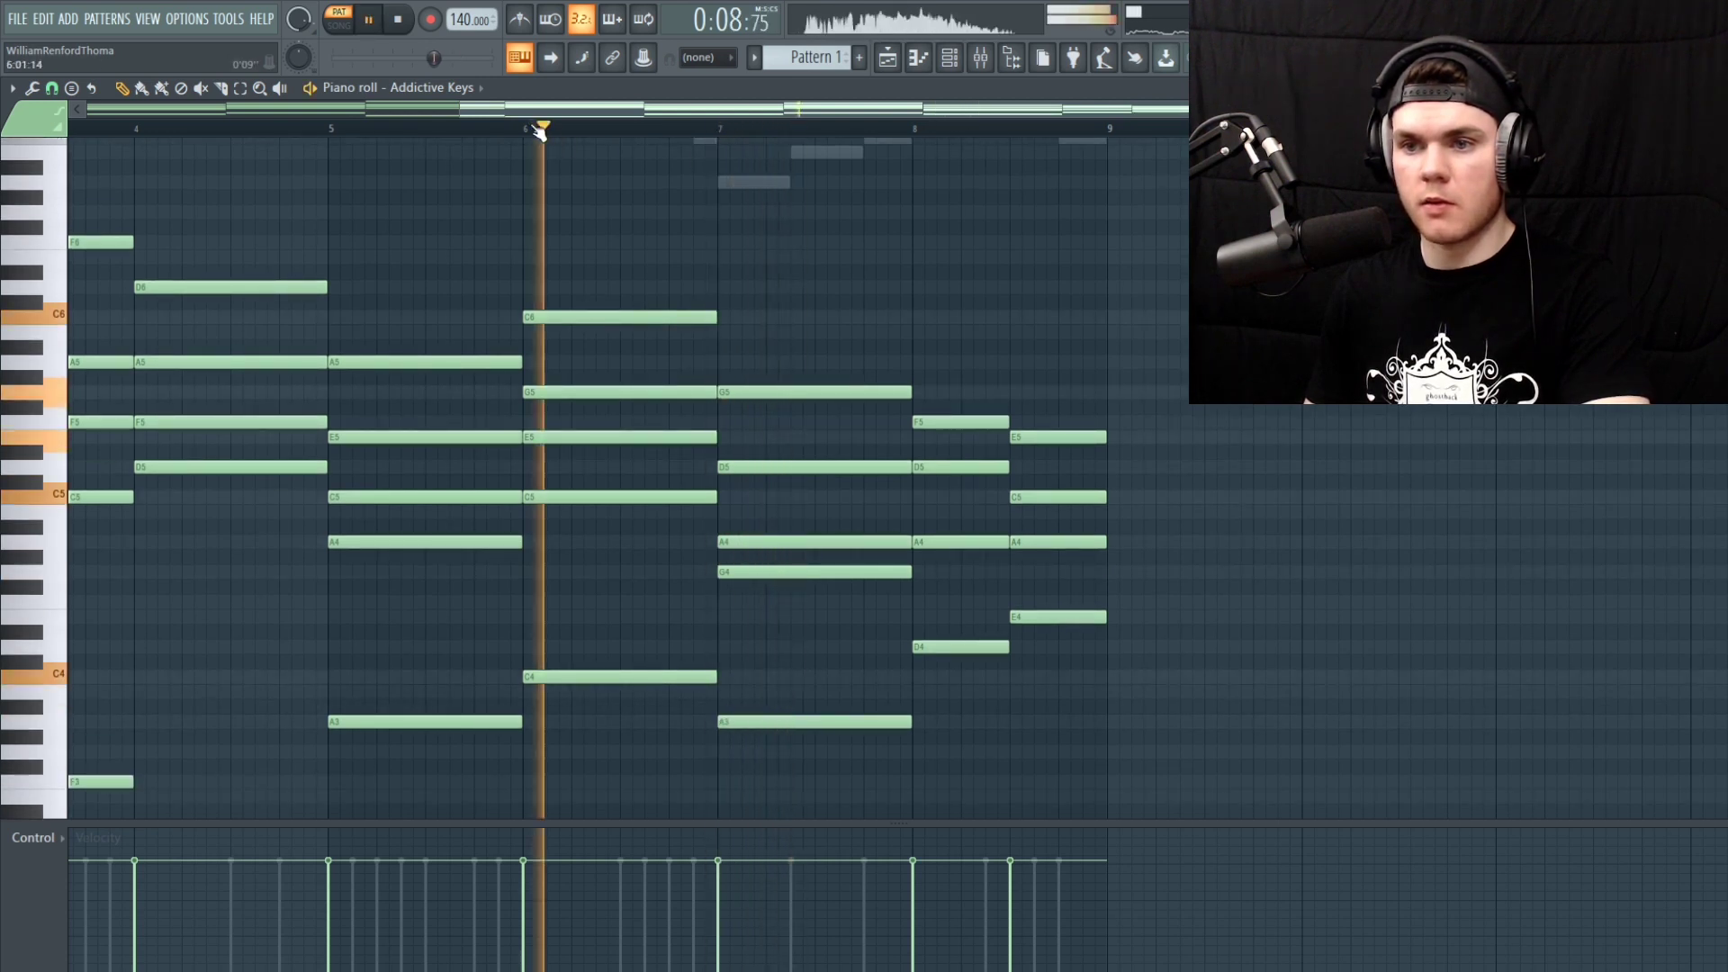
Lower bar 7's G4 first to F4 and then to E4, playing from bar 6 to compare
{"action": "key", "text": "space"}
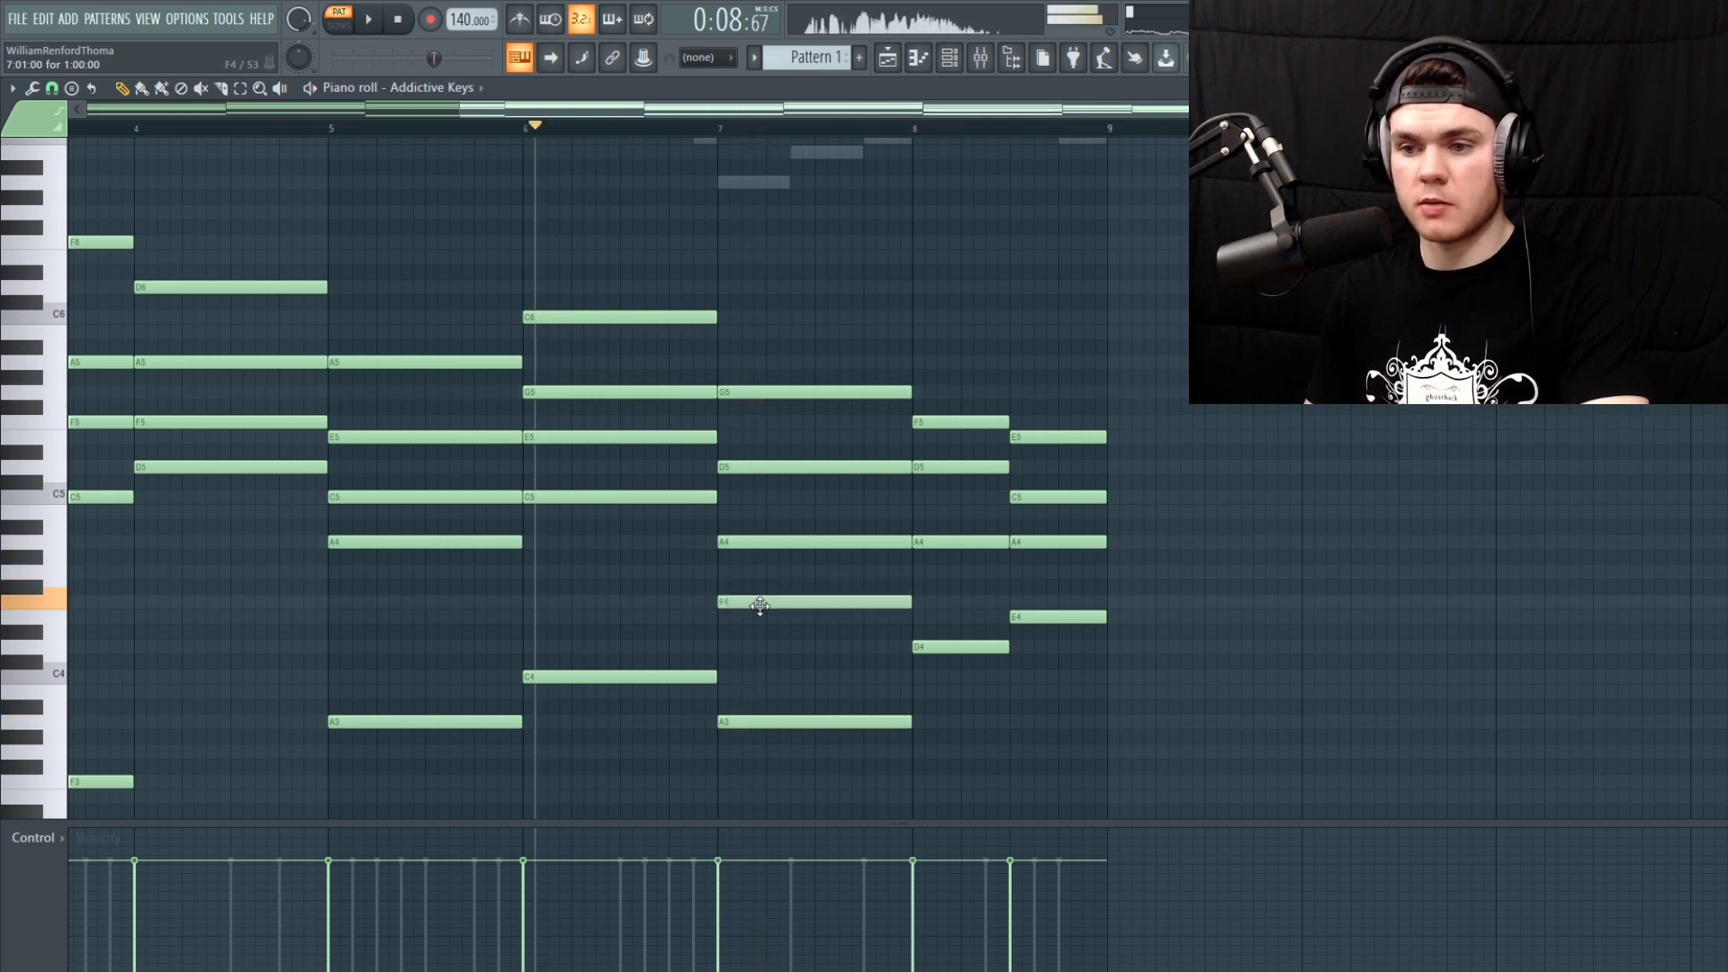
{"action": "key", "text": "space"}
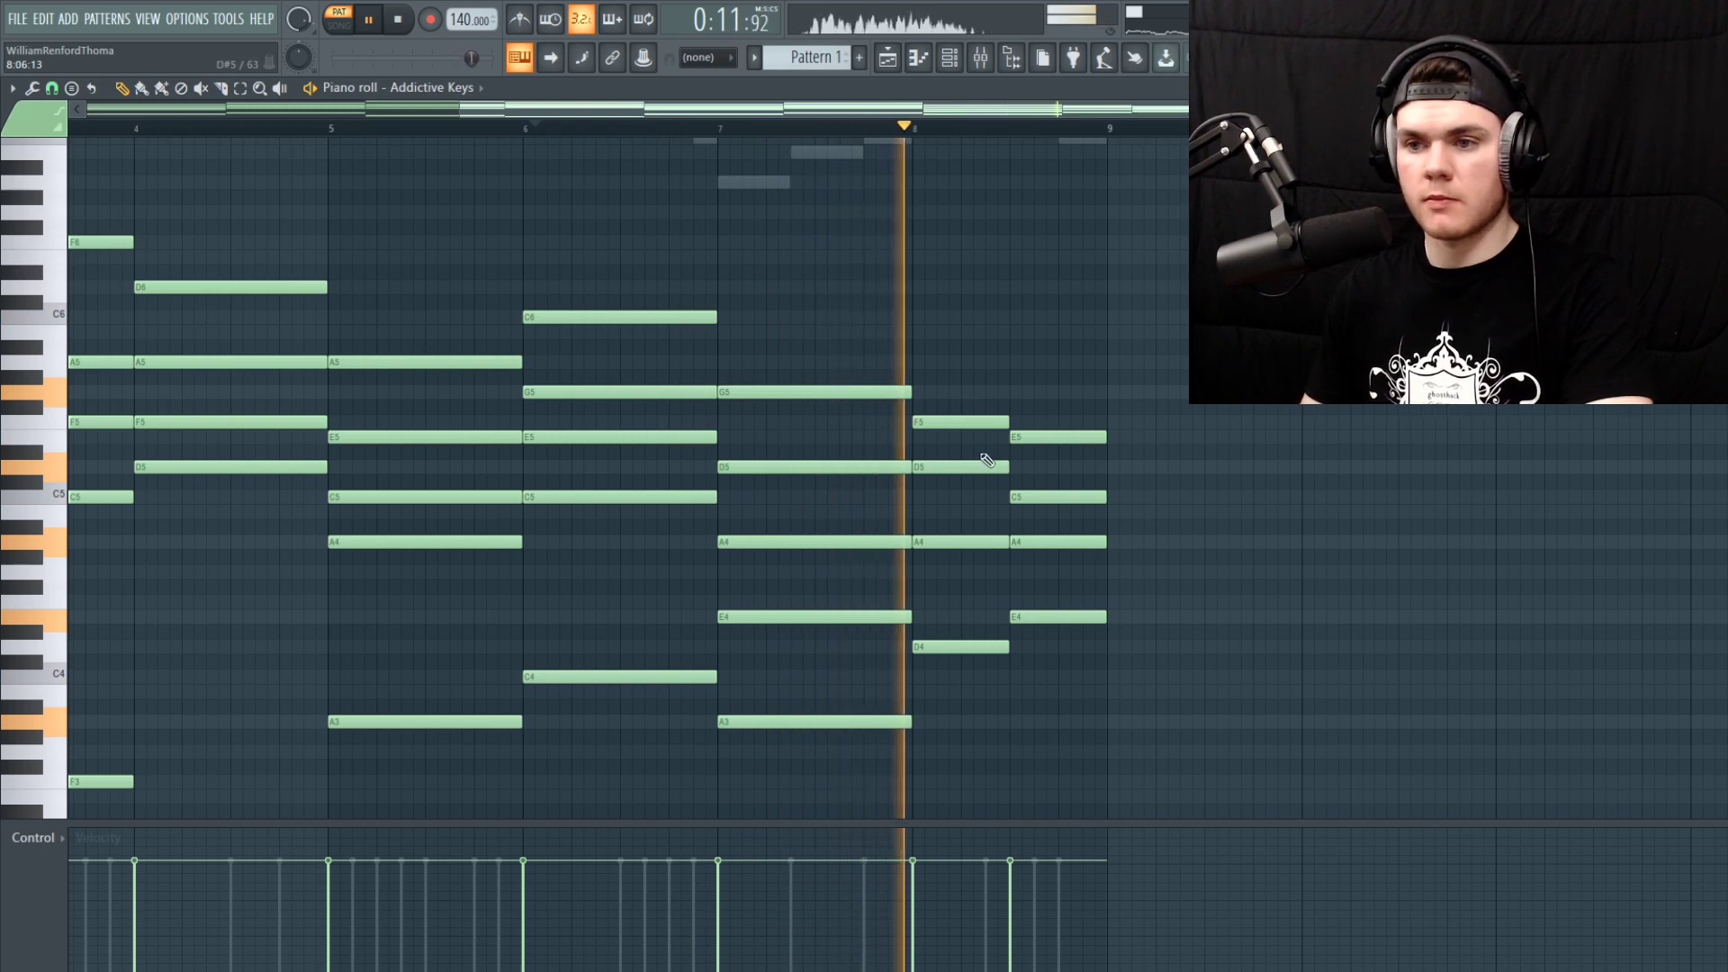
{"action": "key", "text": "space"}
{"action": "left_click", "coordinate": [726, 131]}
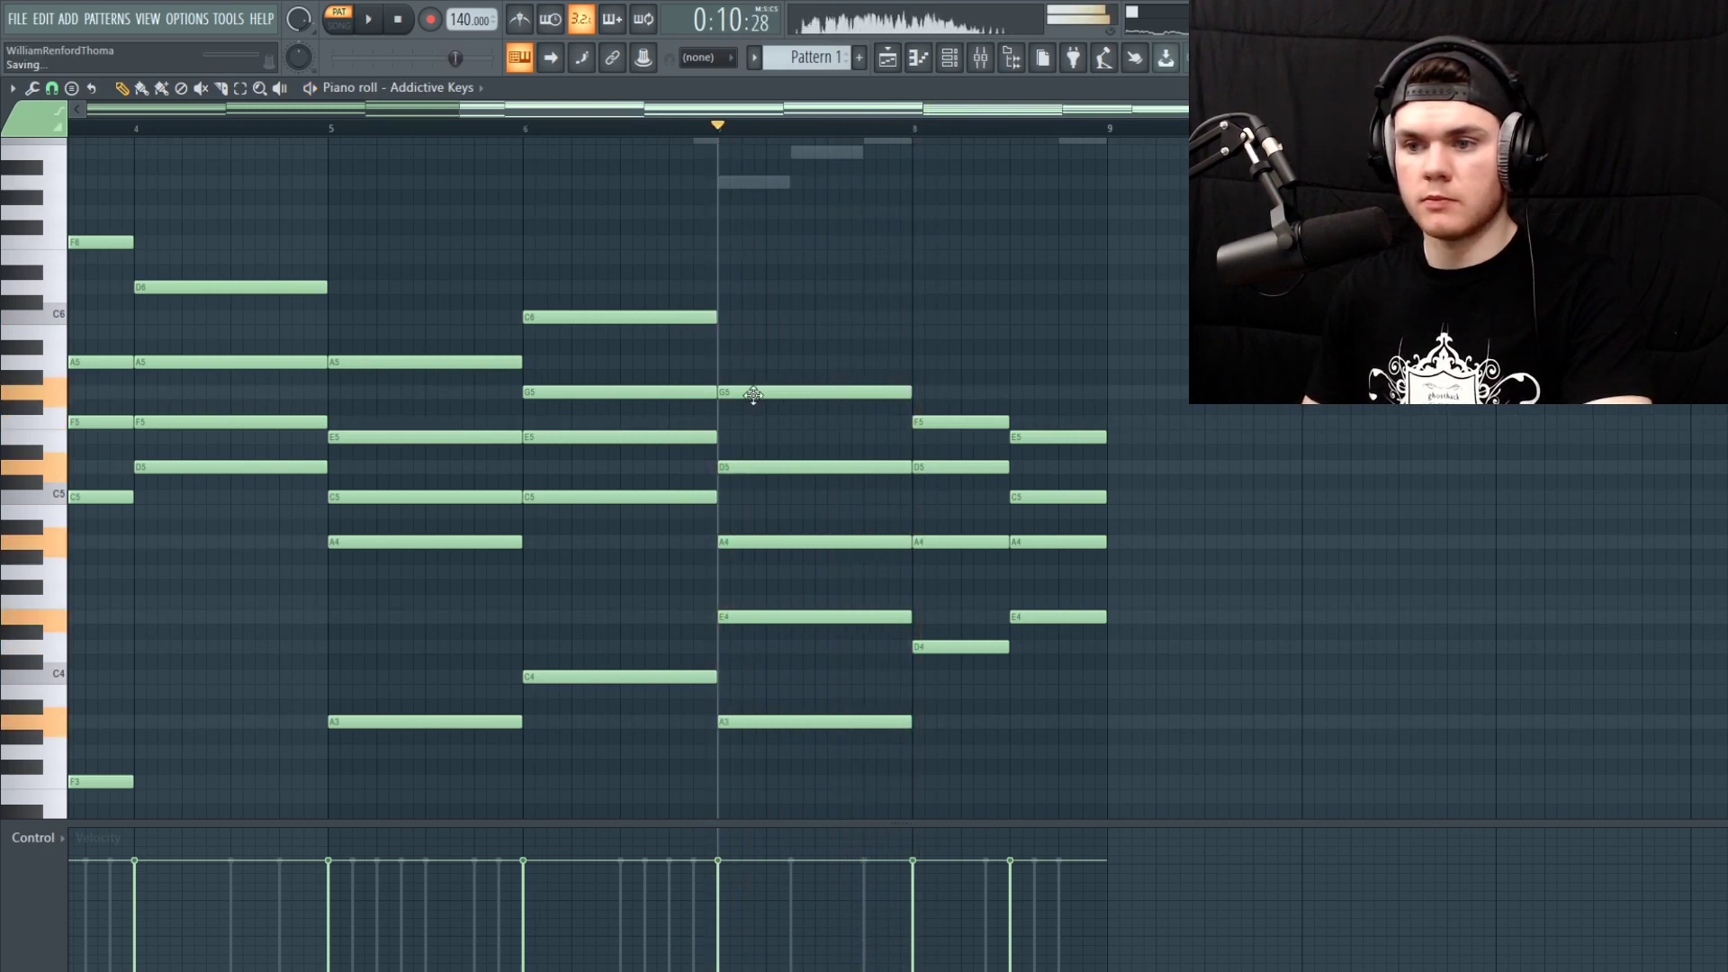
Raise bar 7's G5 to A5 and replay the chord from the start of that bar
{"action": "key", "text": "space"}
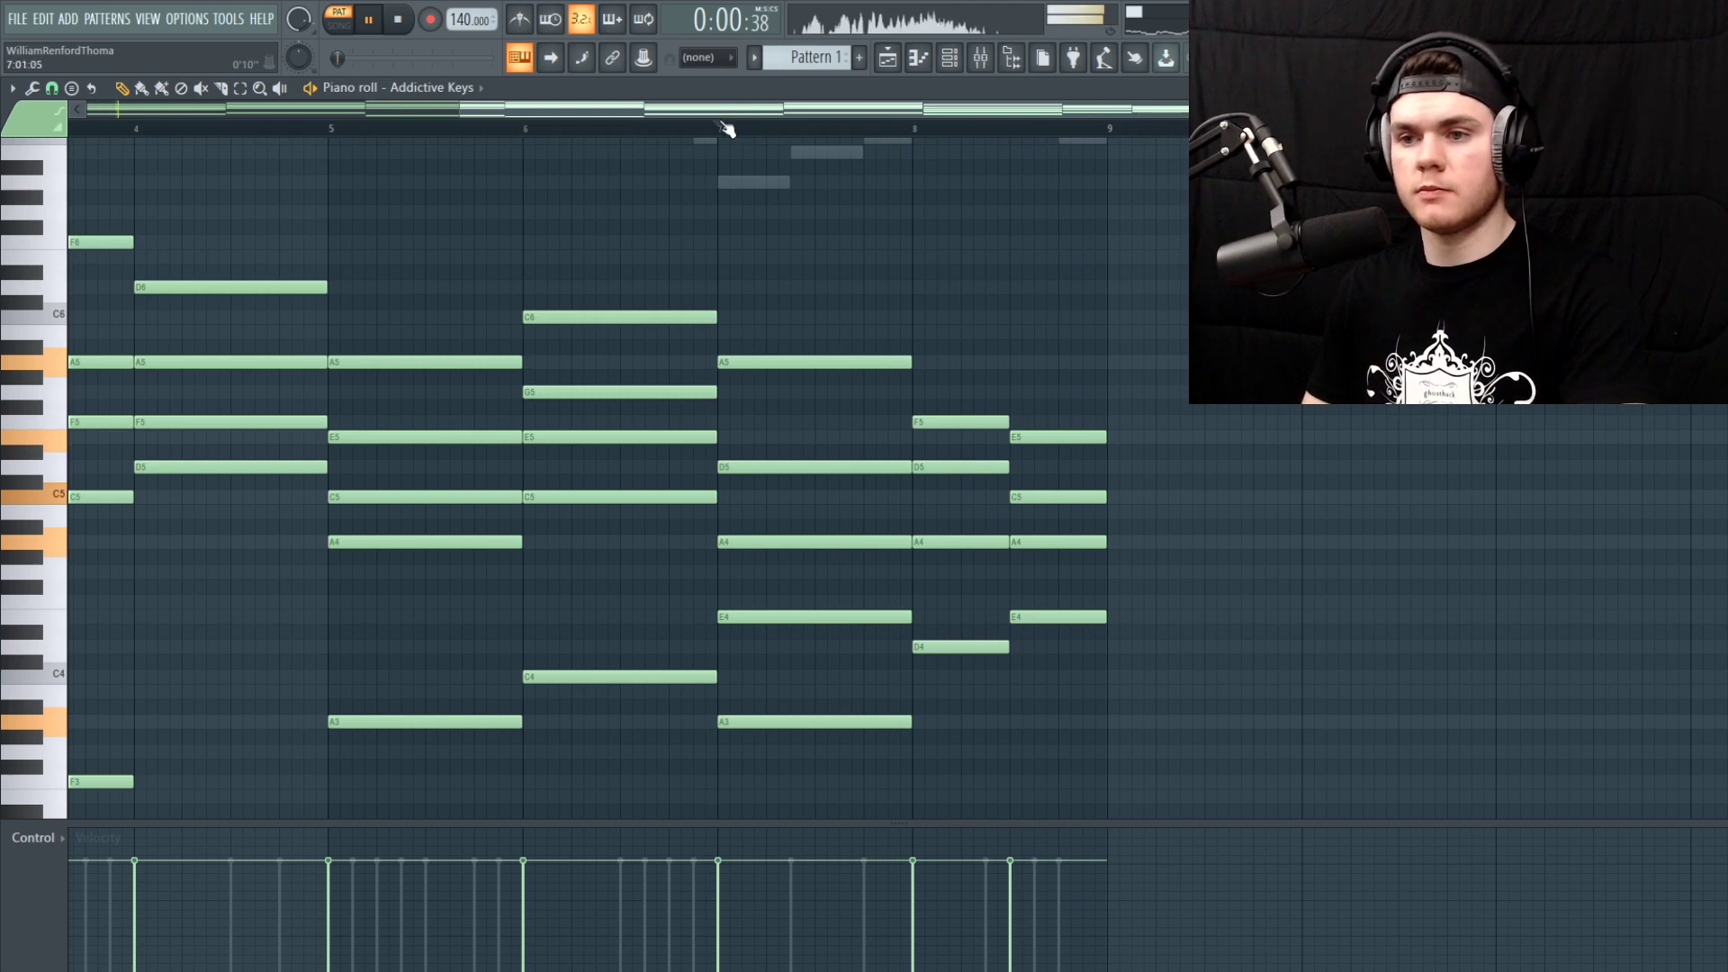
{"action": "left_click", "coordinate": [787, 132]}
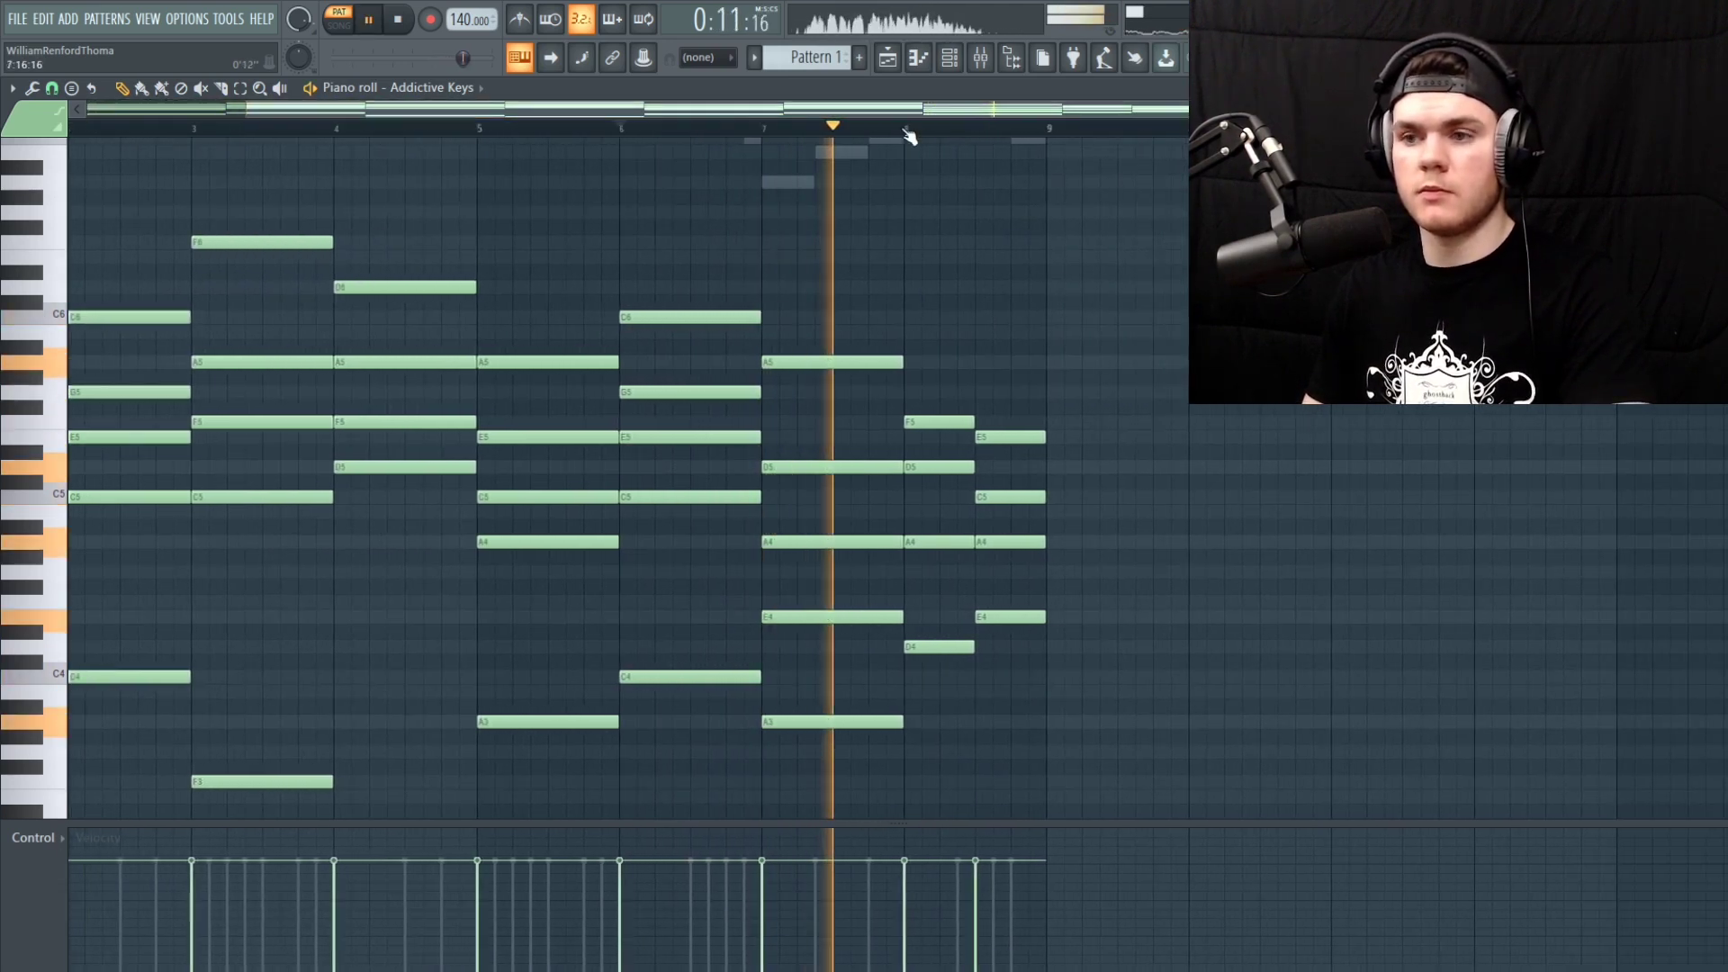
{"action": "key", "text": "space"}
{"action": "scroll", "coordinate": [914, 132], "scroll_direction": "up", "scroll_amount": 3}
{"action": "left_click", "coordinate": [712, 133]}
{"action": "key", "text": "space"}
{"action": "key", "text": "space"}
{"action": "scroll", "coordinate": [720, 135], "scroll_direction": "up", "scroll_amount": 3}
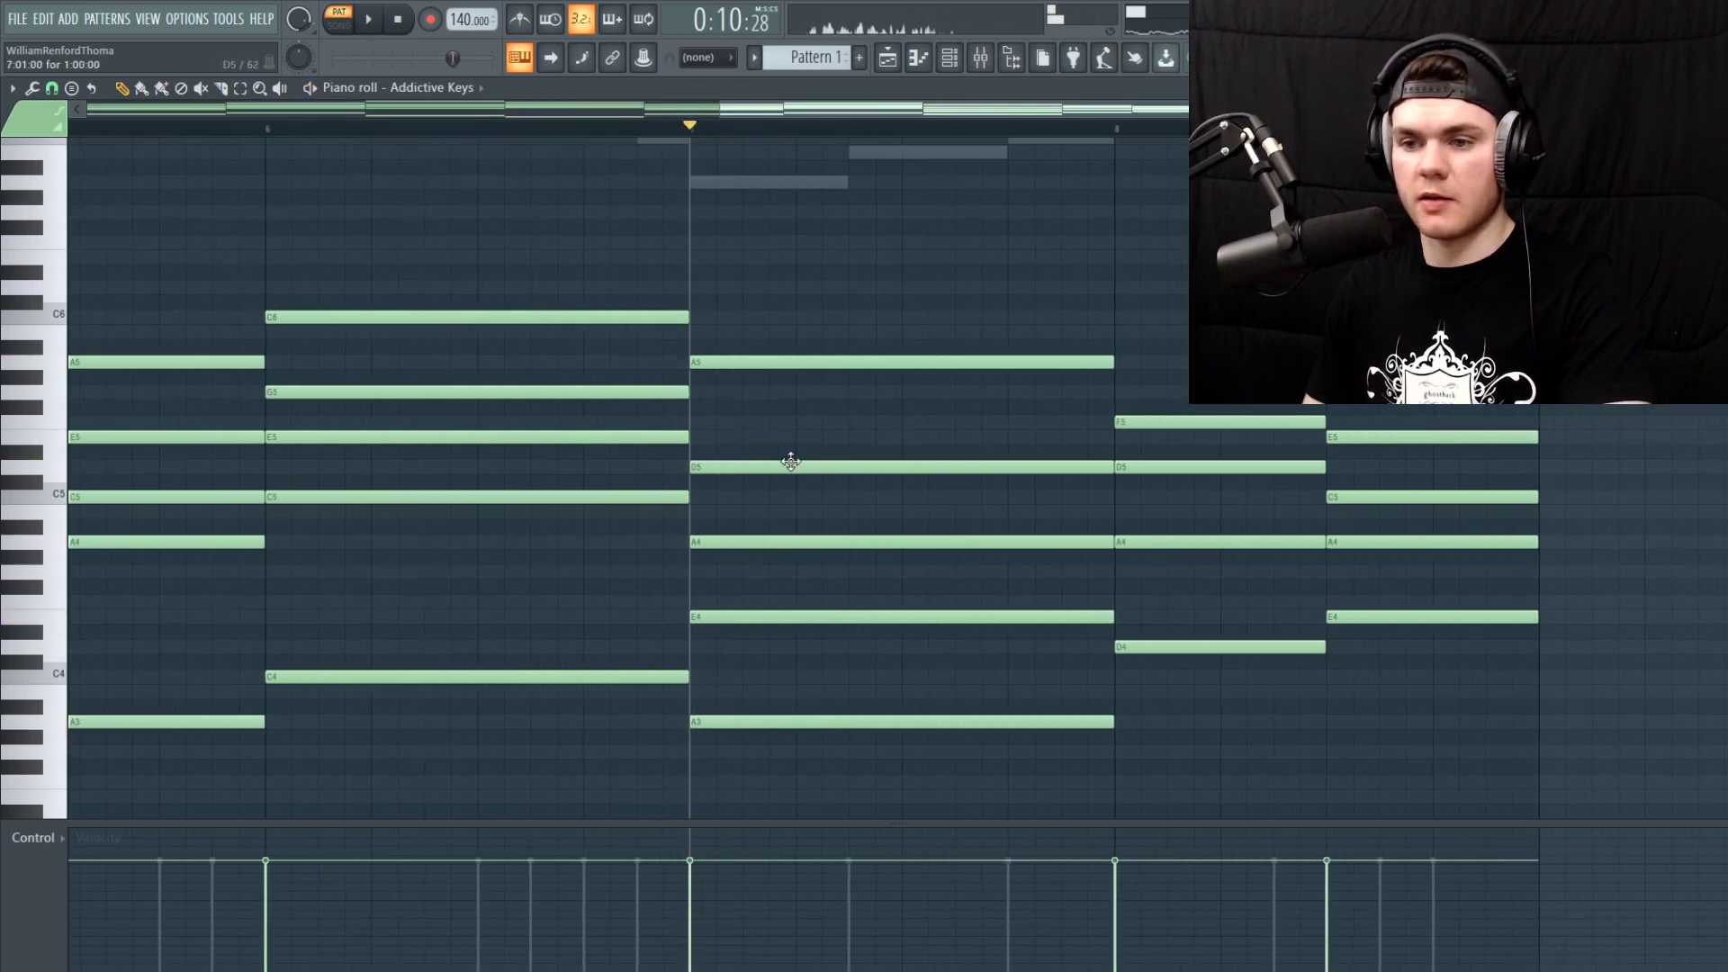
Raise bar 7's D5 to E5 and play the change from bar 6
{"action": "left_click_drag", "start_coordinate": [756, 464], "coordinate": [758, 430]}
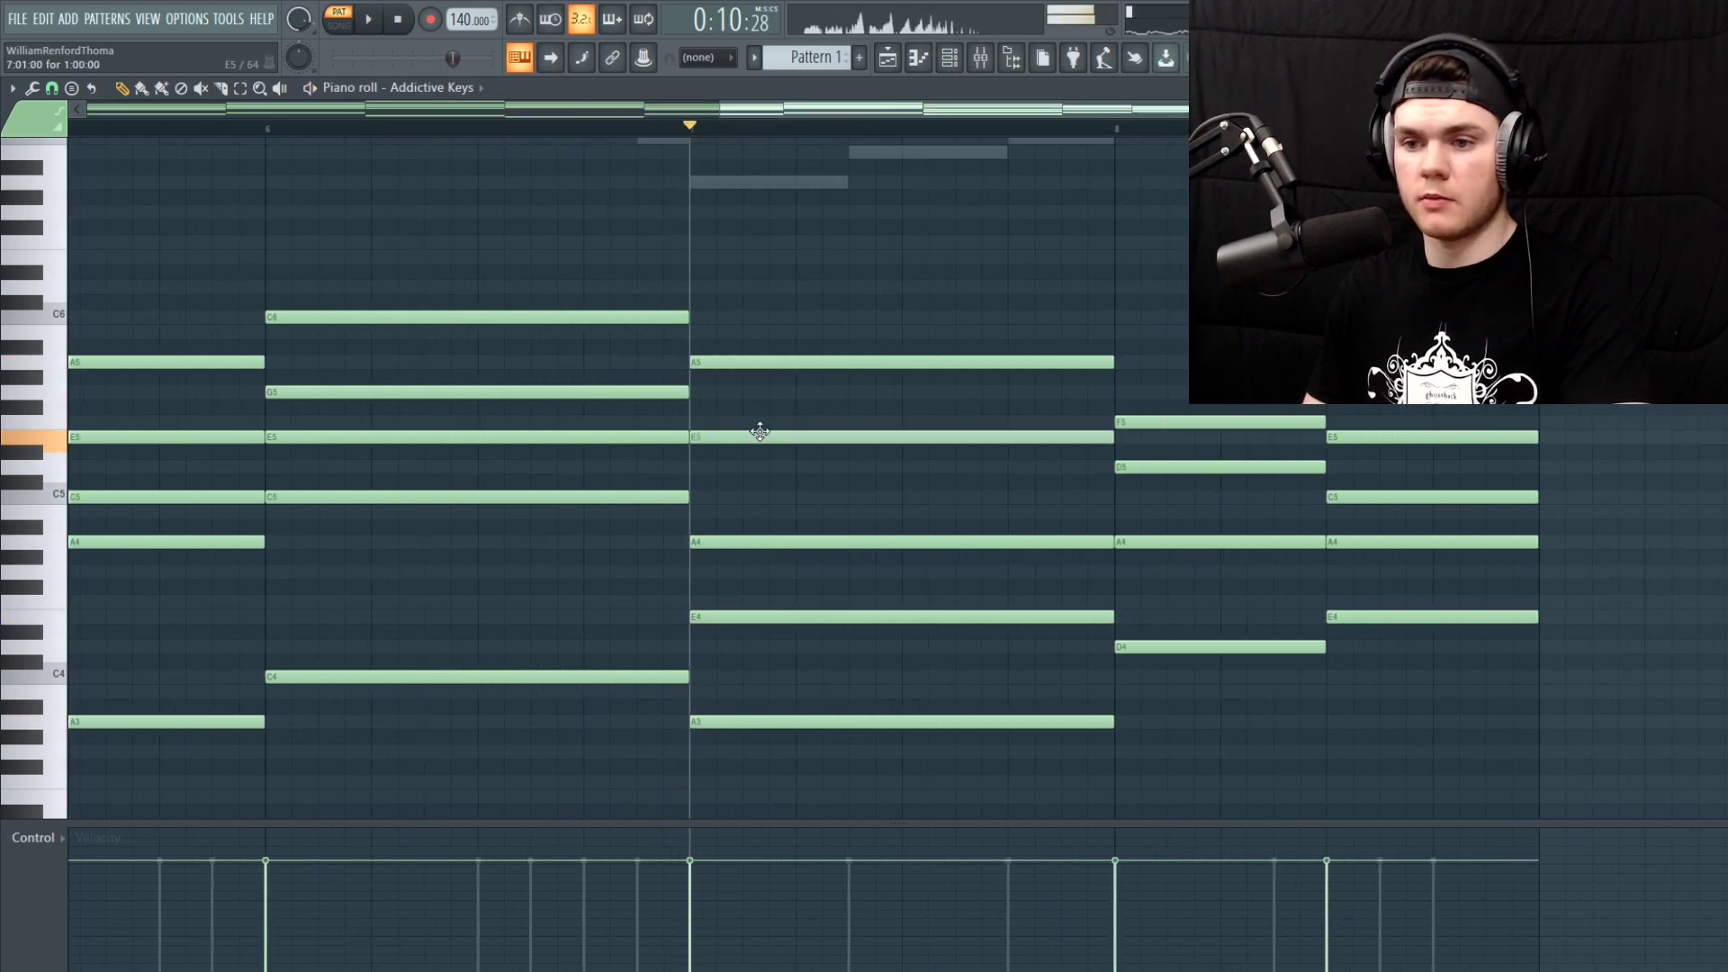
{"action": "left_click", "coordinate": [282, 135]}
{"action": "key", "text": "space"}
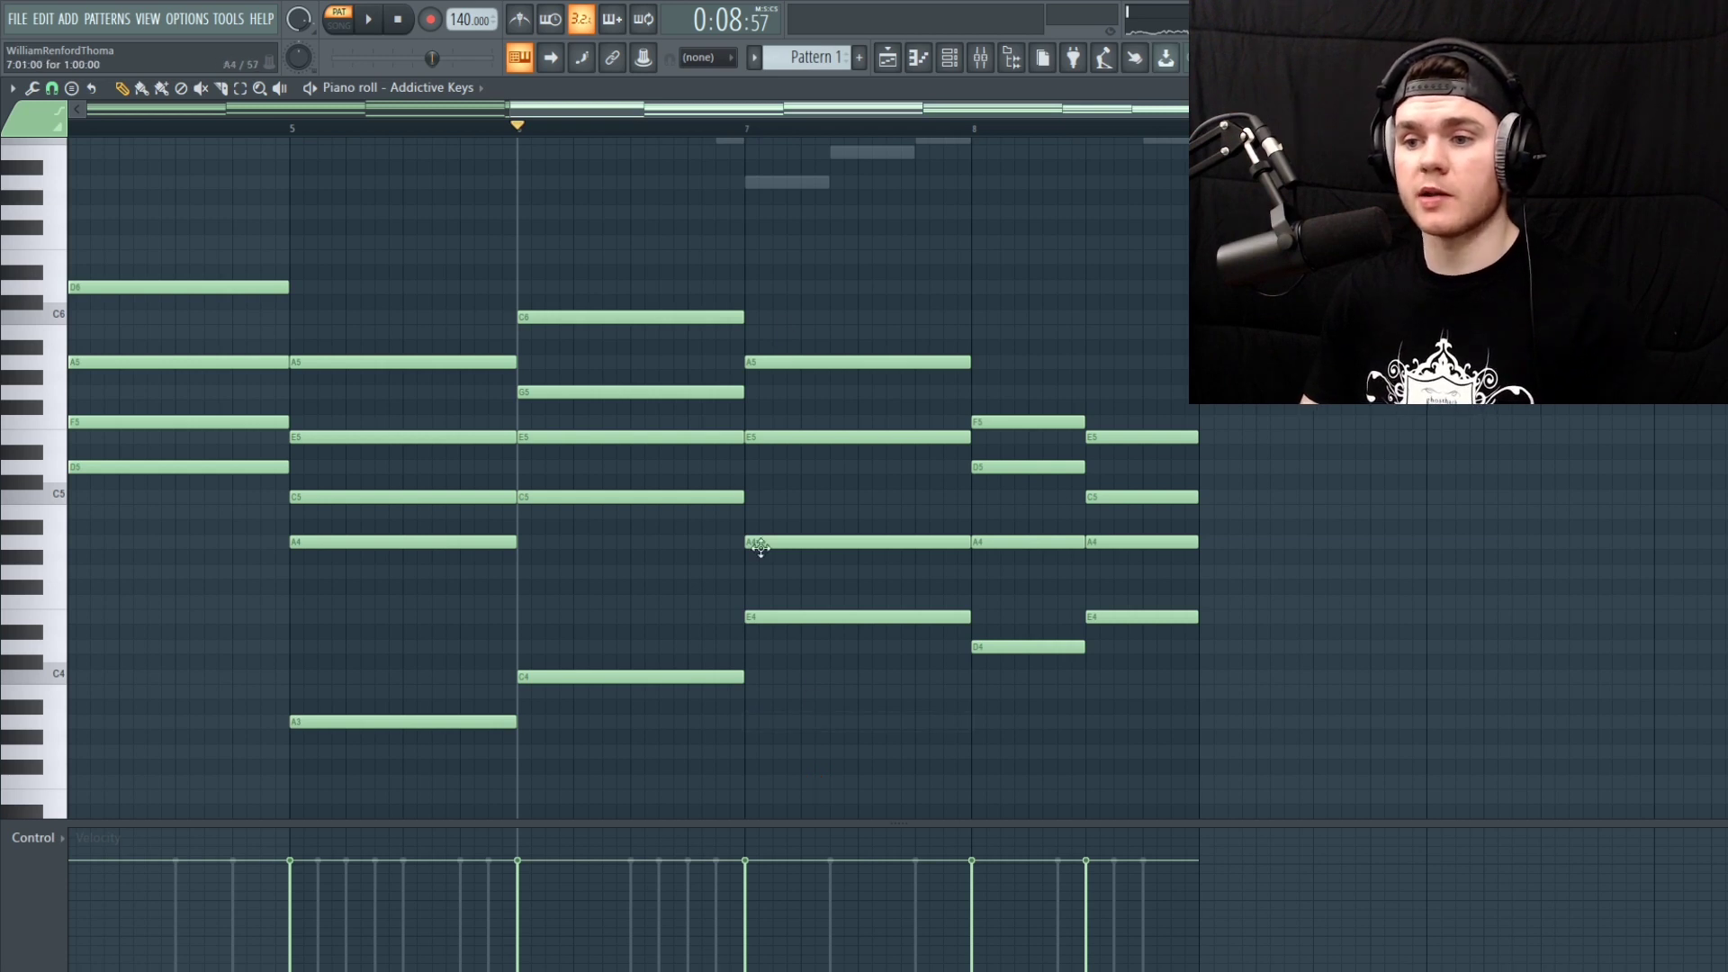
Delete the A5 from bar 7's chord, comparing the chord with and without its A3 bass during playback
{"action": "key", "text": "space"}
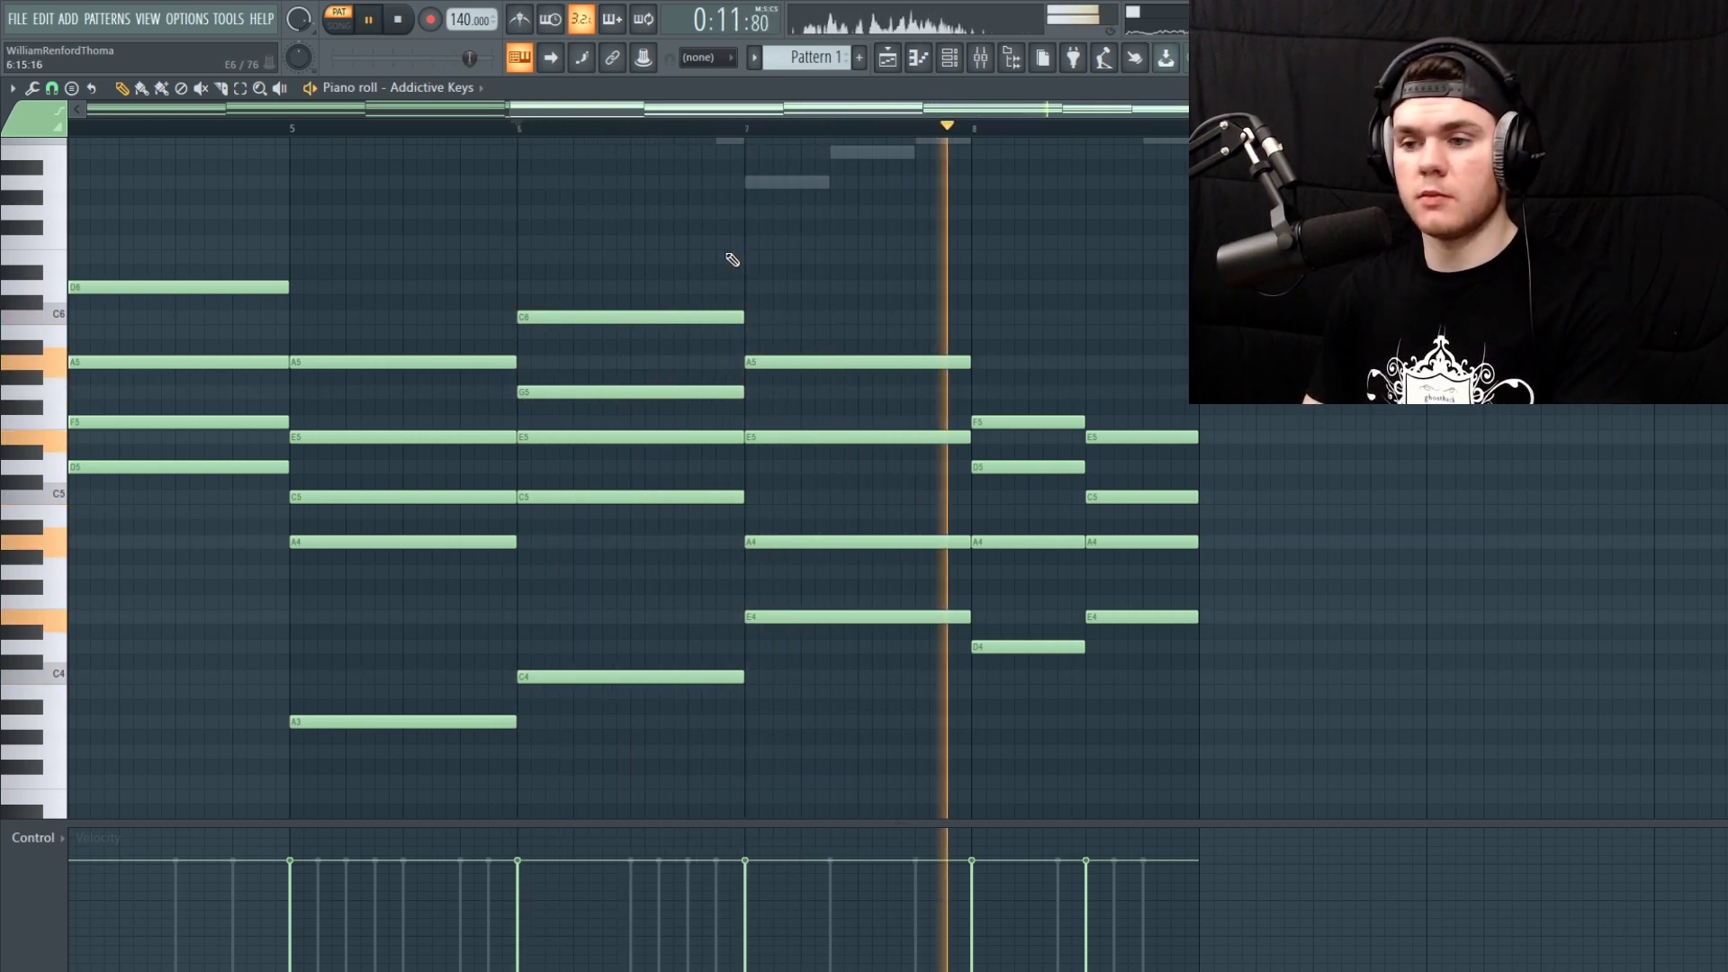
{"action": "key", "text": "space"}
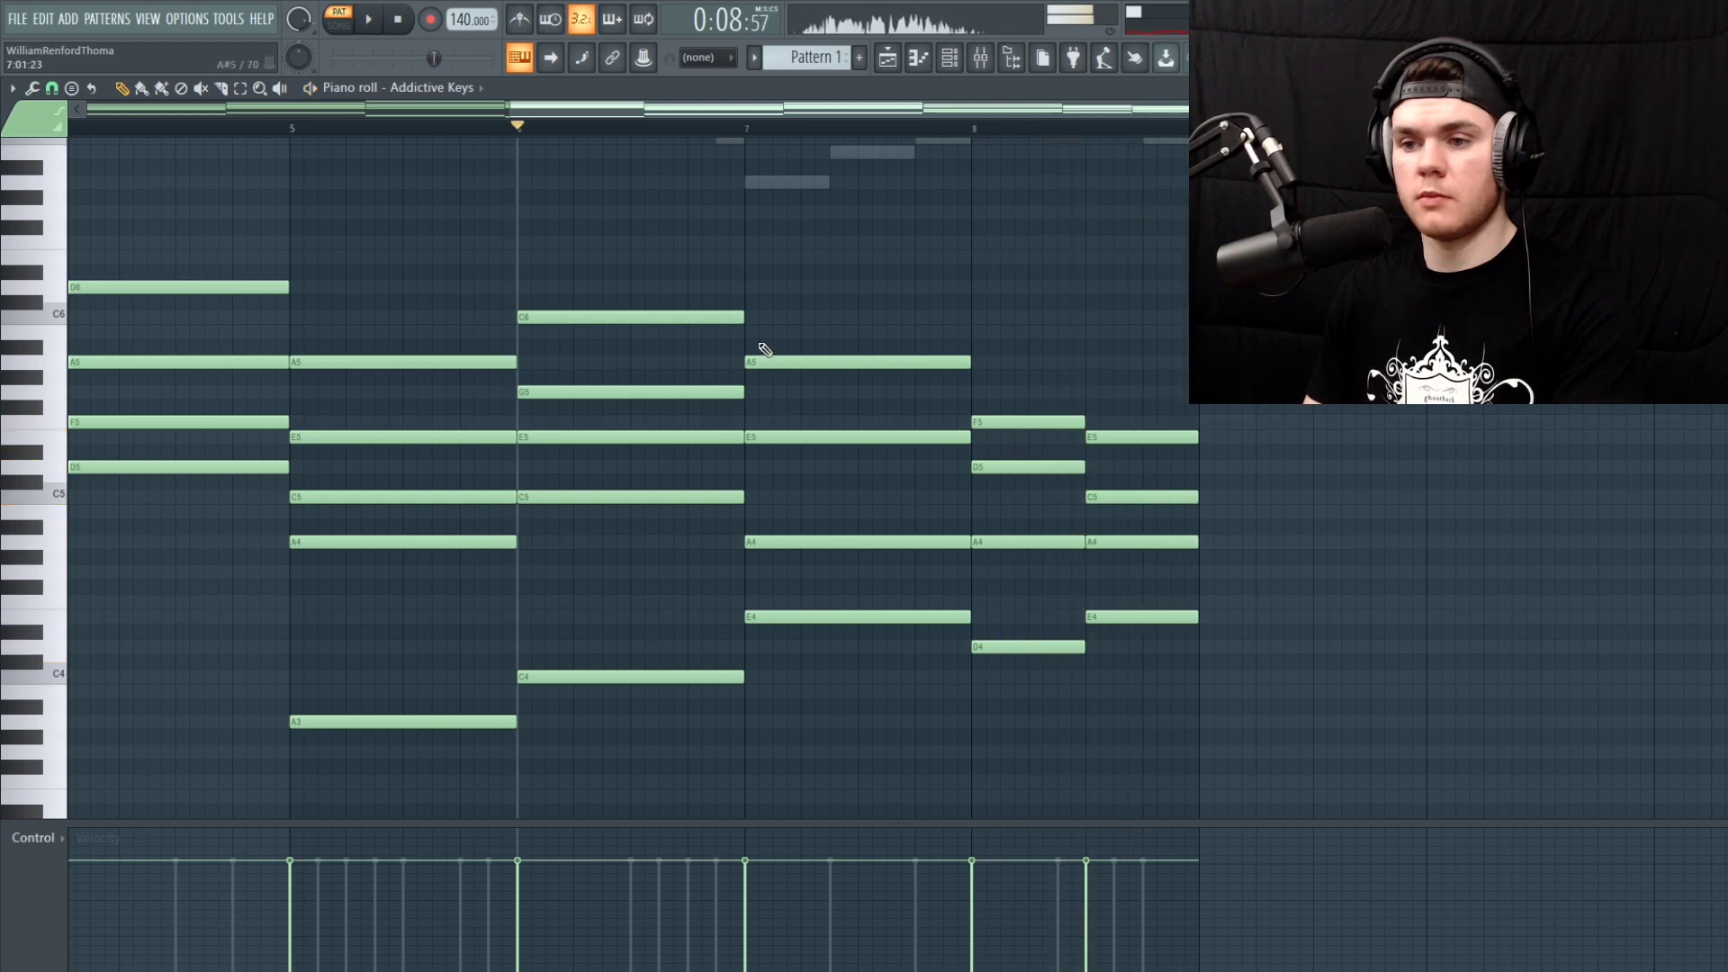
{"action": "scroll", "coordinate": [751, 680], "scroll_direction": "down", "scroll_amount": 1}
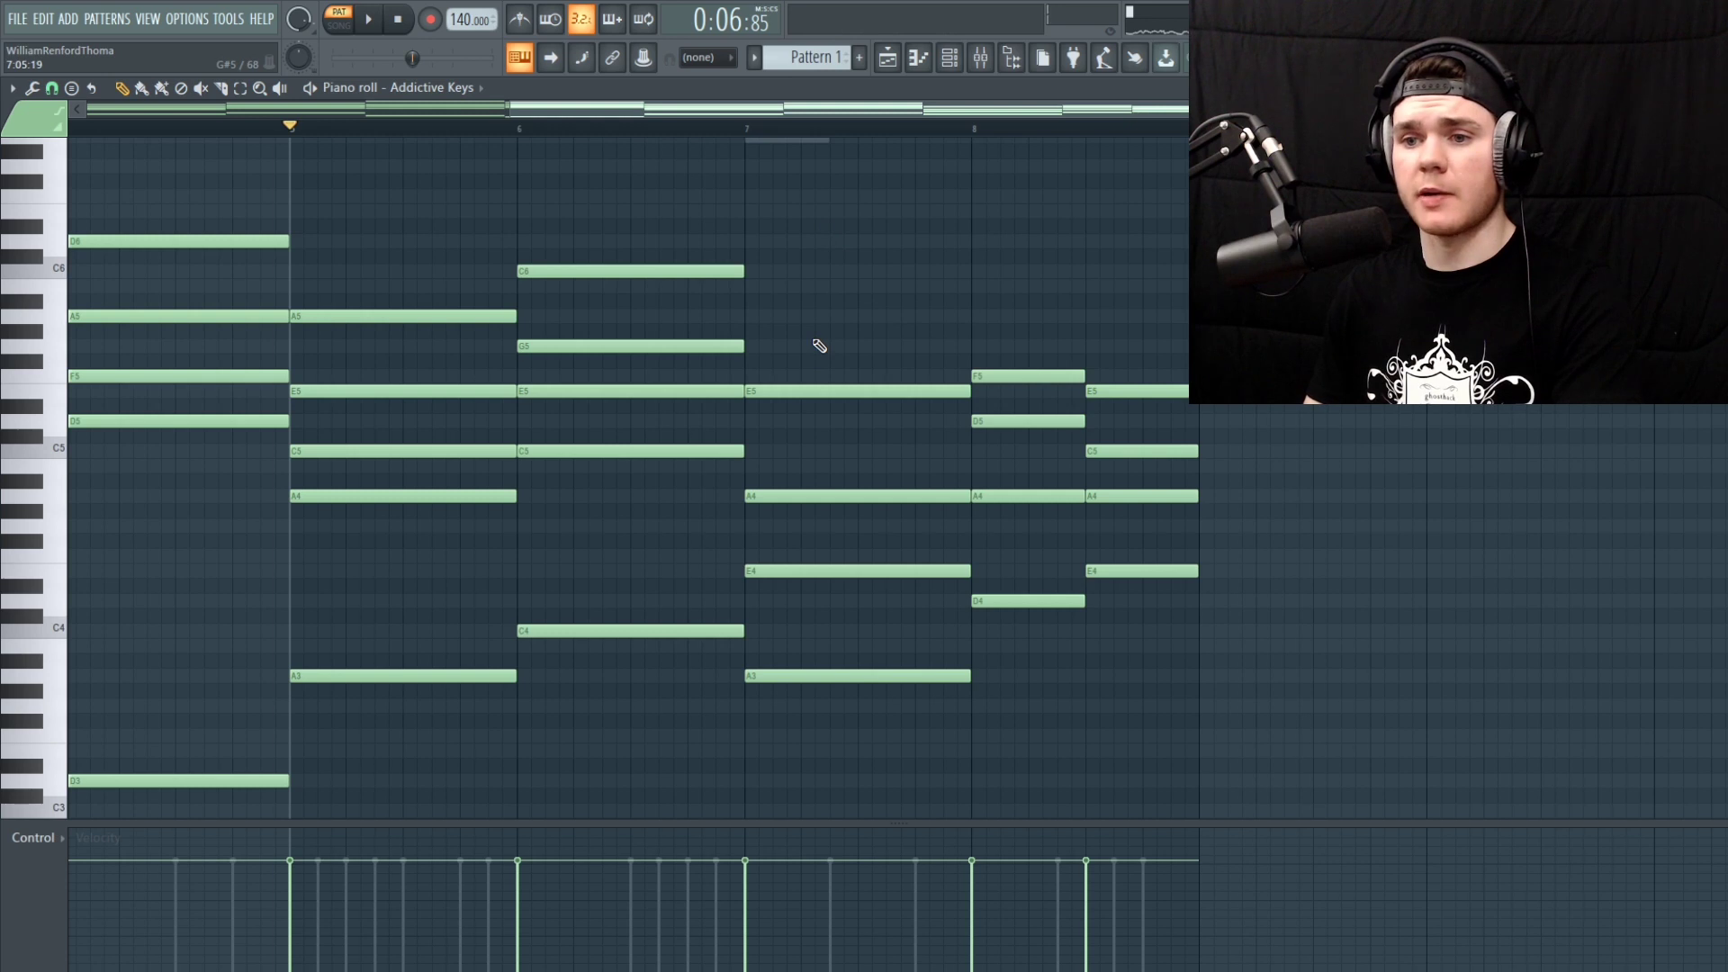
{"action": "key", "text": "space"}
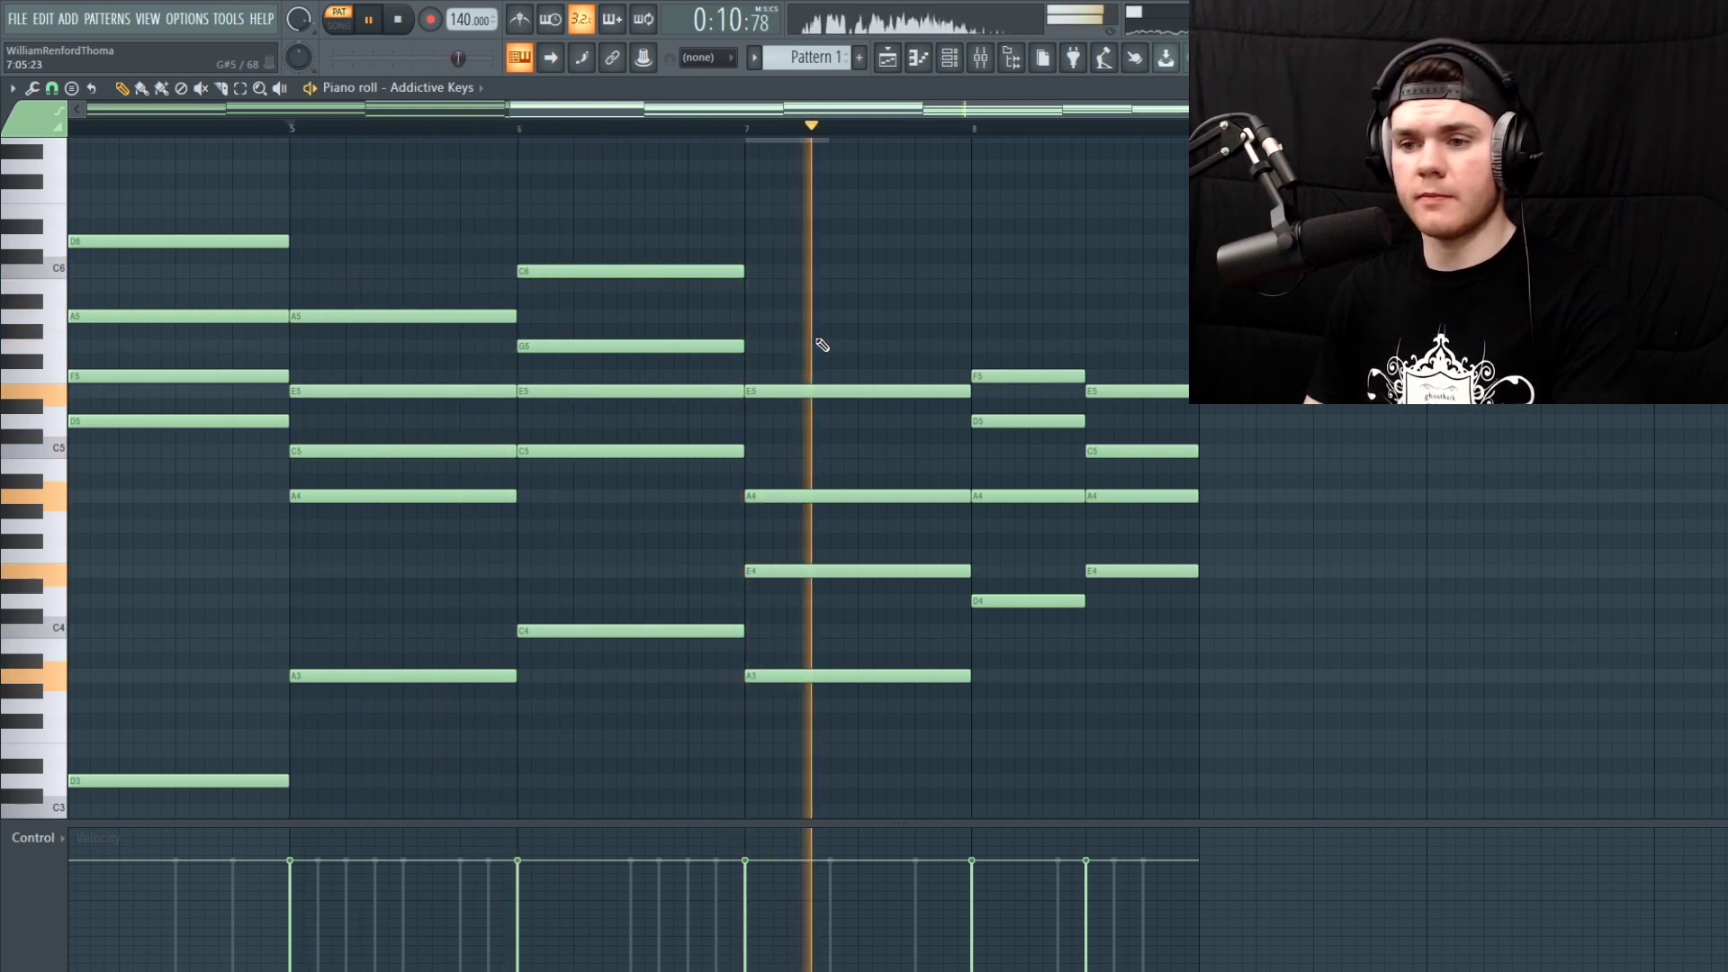
{"action": "key", "text": "space"}
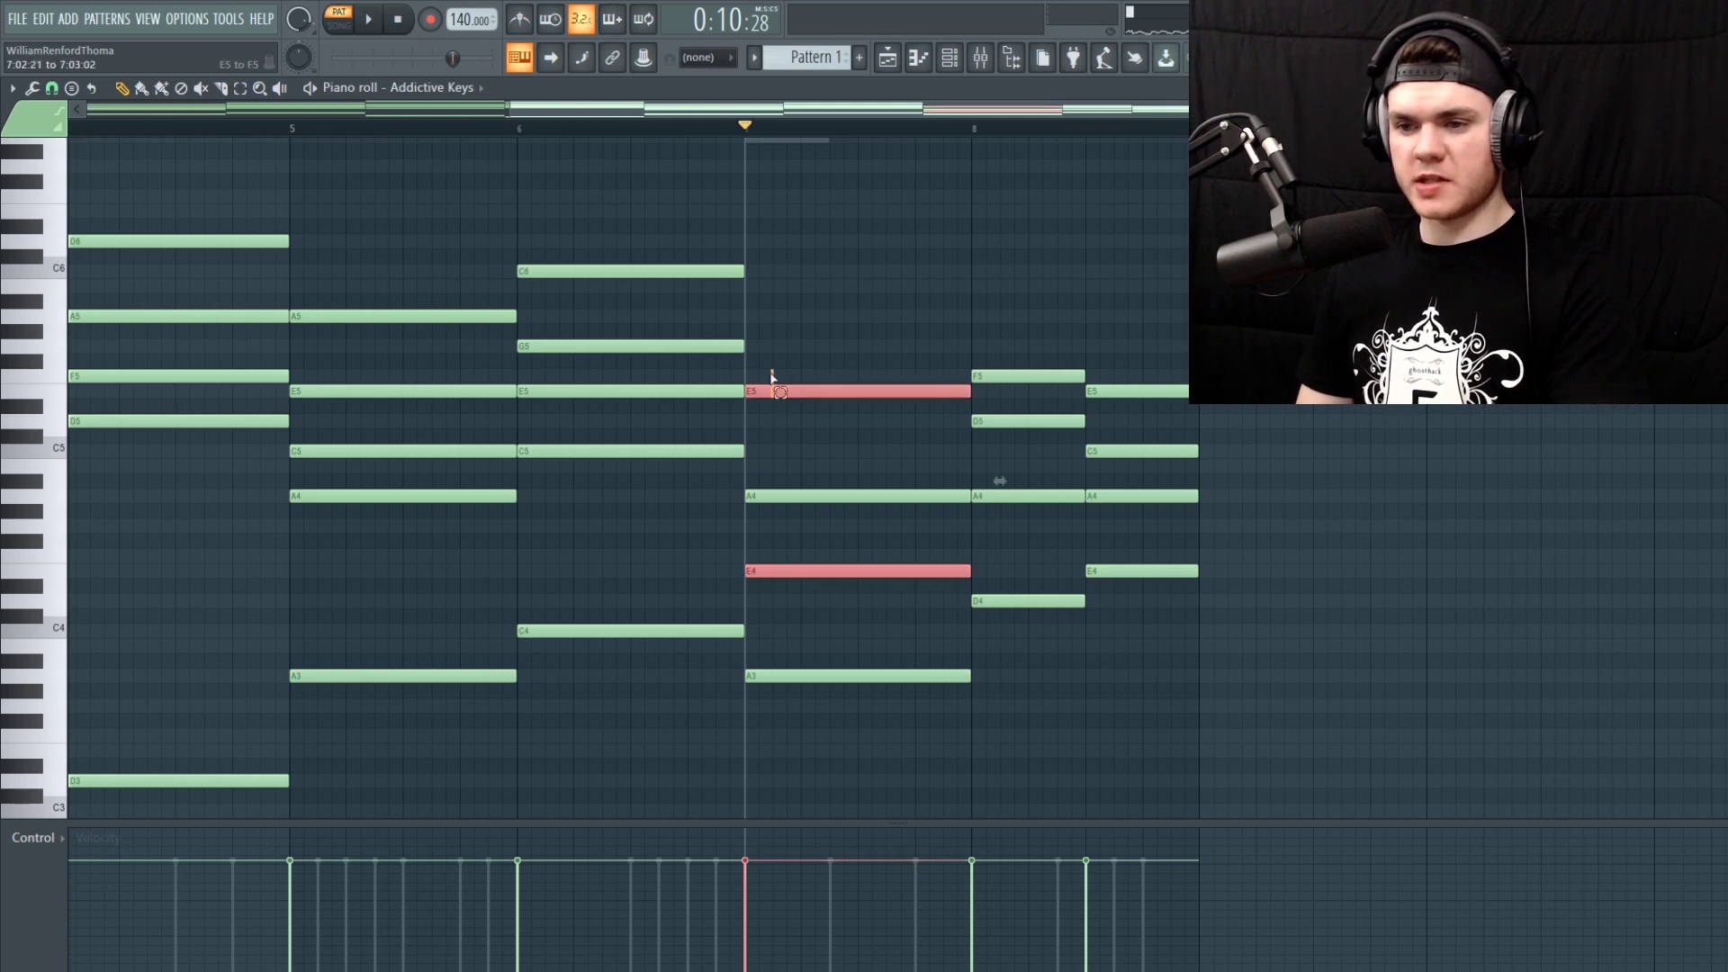
Raise the selected E4 and E5 in bar 7 to F4 and F5, playing from bar 5
{"action": "left_click_drag", "start_coordinate": [773, 392], "coordinate": [773, 377]}
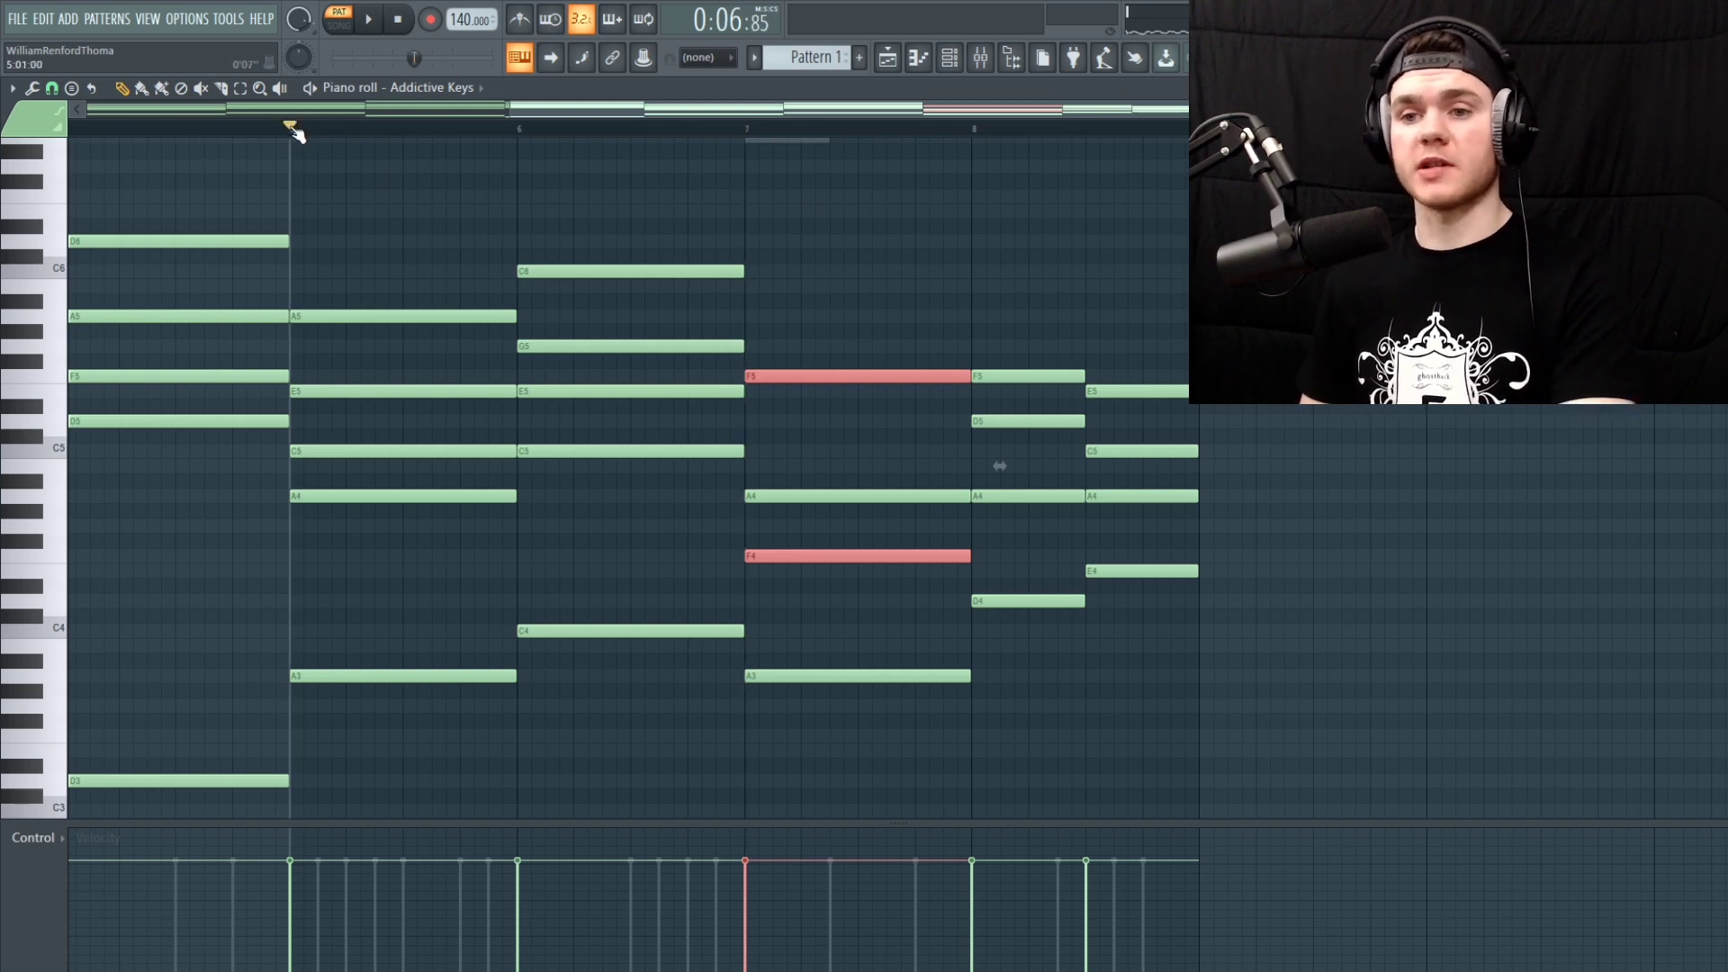
{"action": "key", "text": "space"}
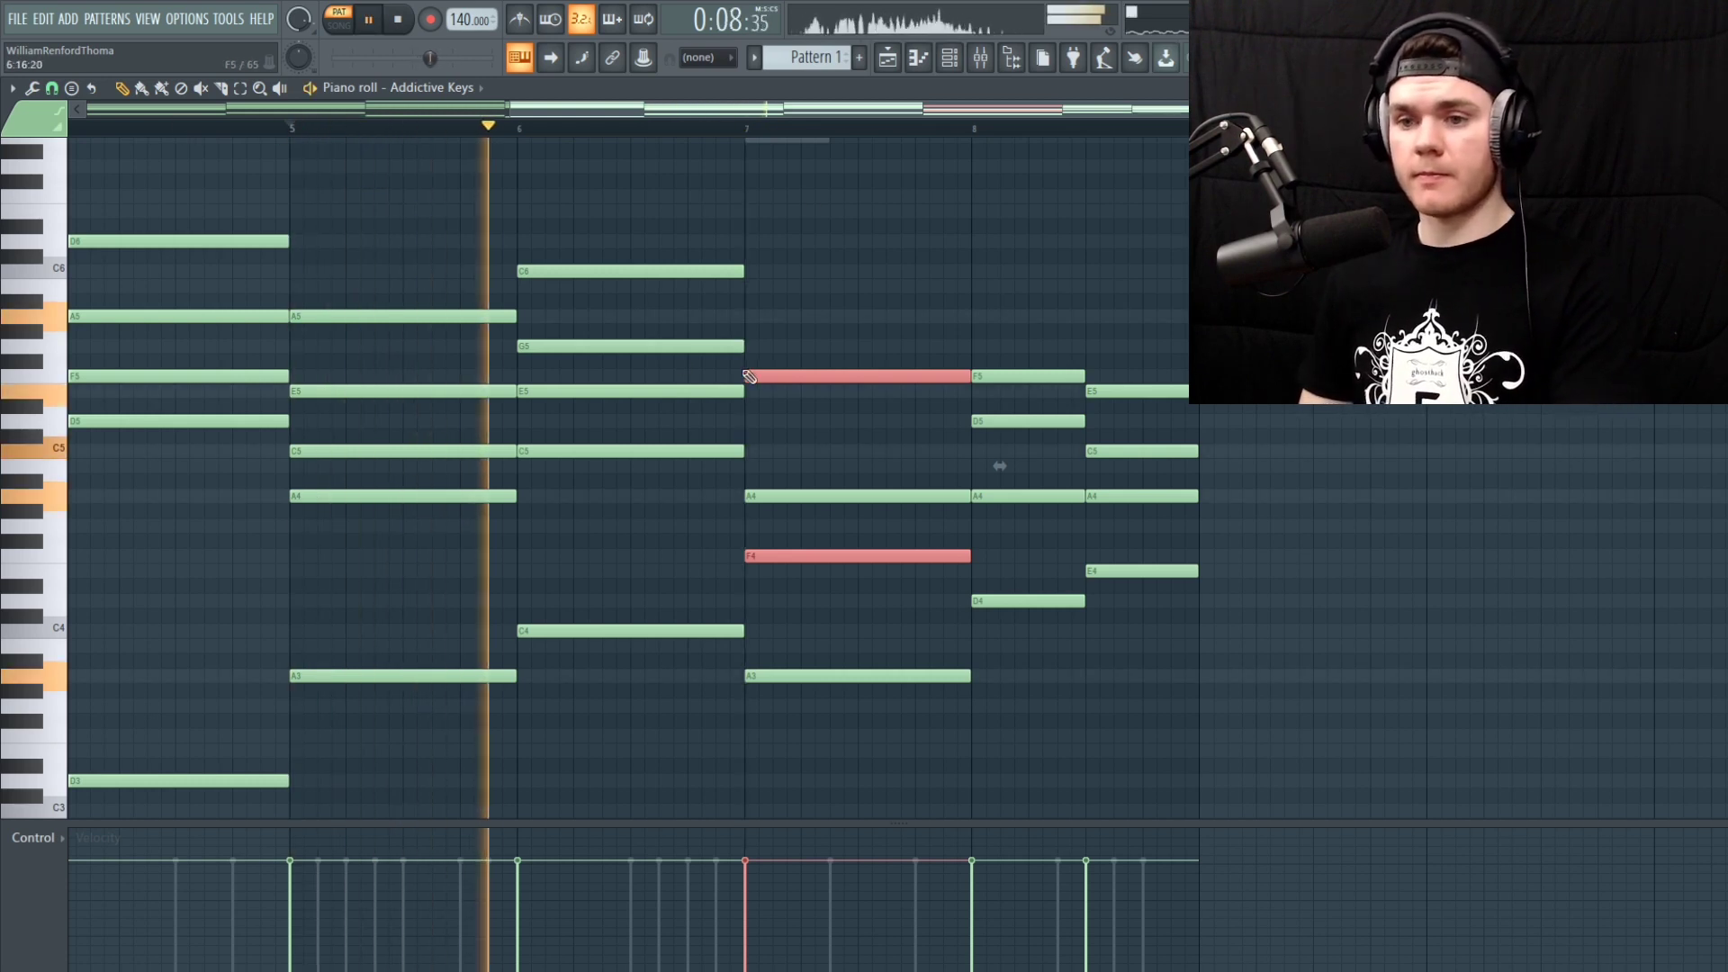
{"action": "left_click", "coordinate": [854, 355]}
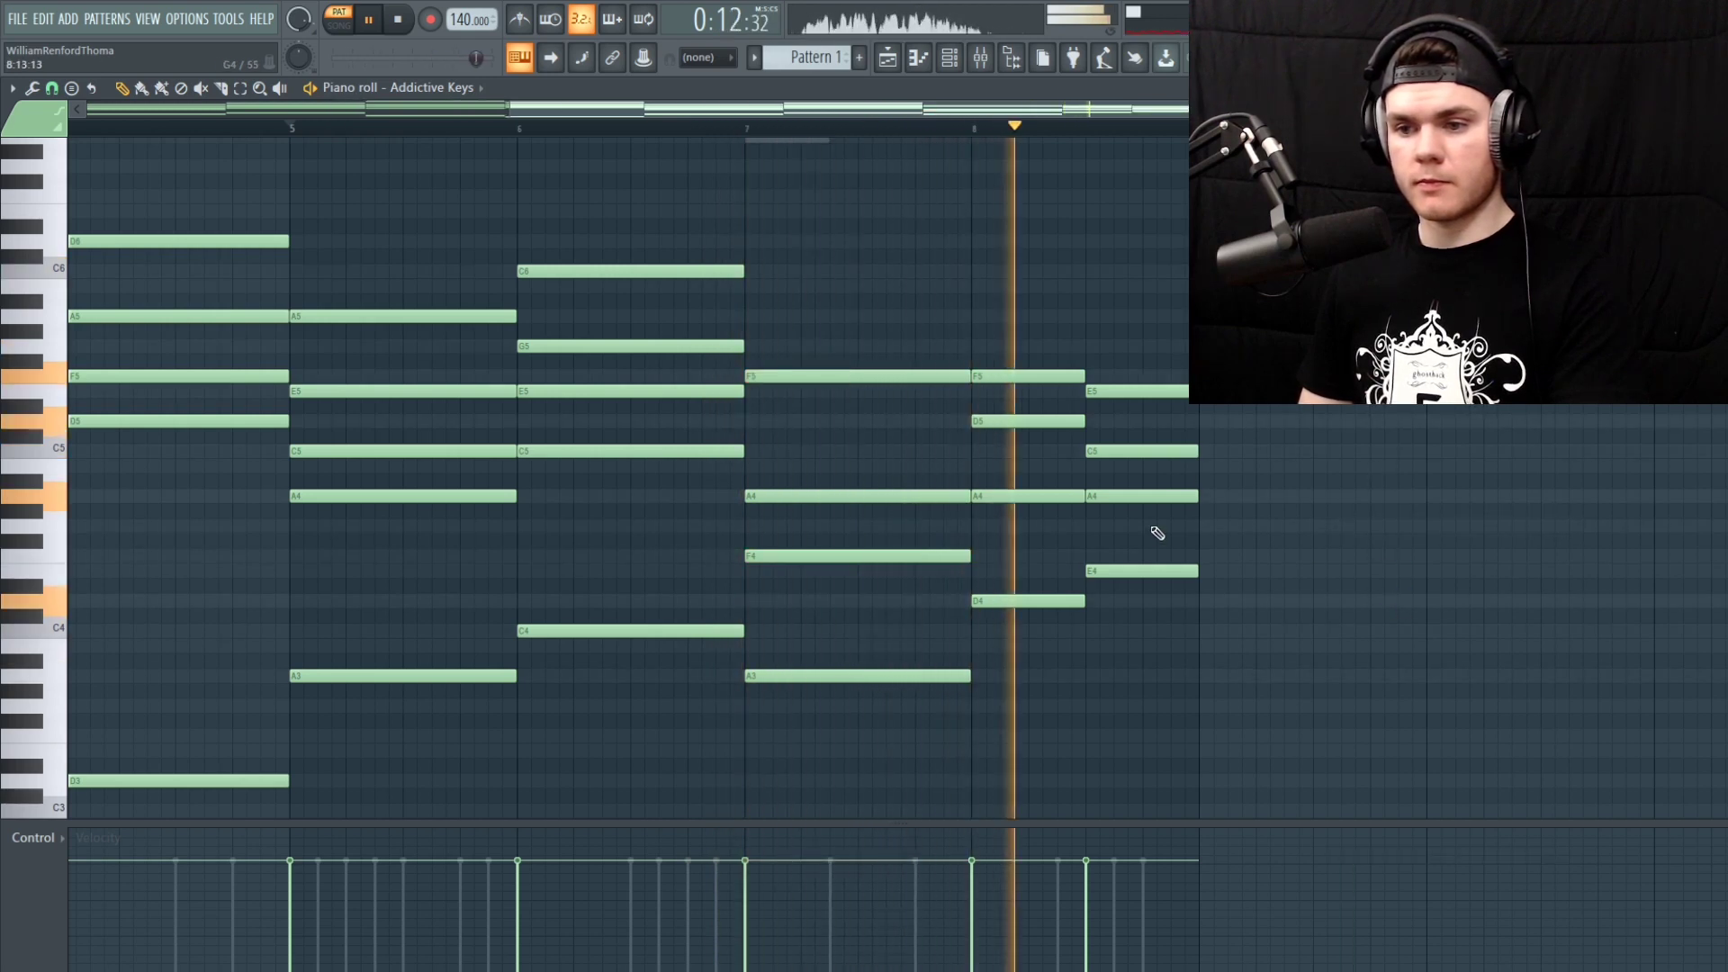
Add a one-bar C5 to bar 7's chord, playing from the start of bar 7 to compare
{"action": "key", "text": "space"}
{"action": "left_click_drag", "start_coordinate": [754, 137], "coordinate": [755, 140]}
{"action": "key", "text": "space"}
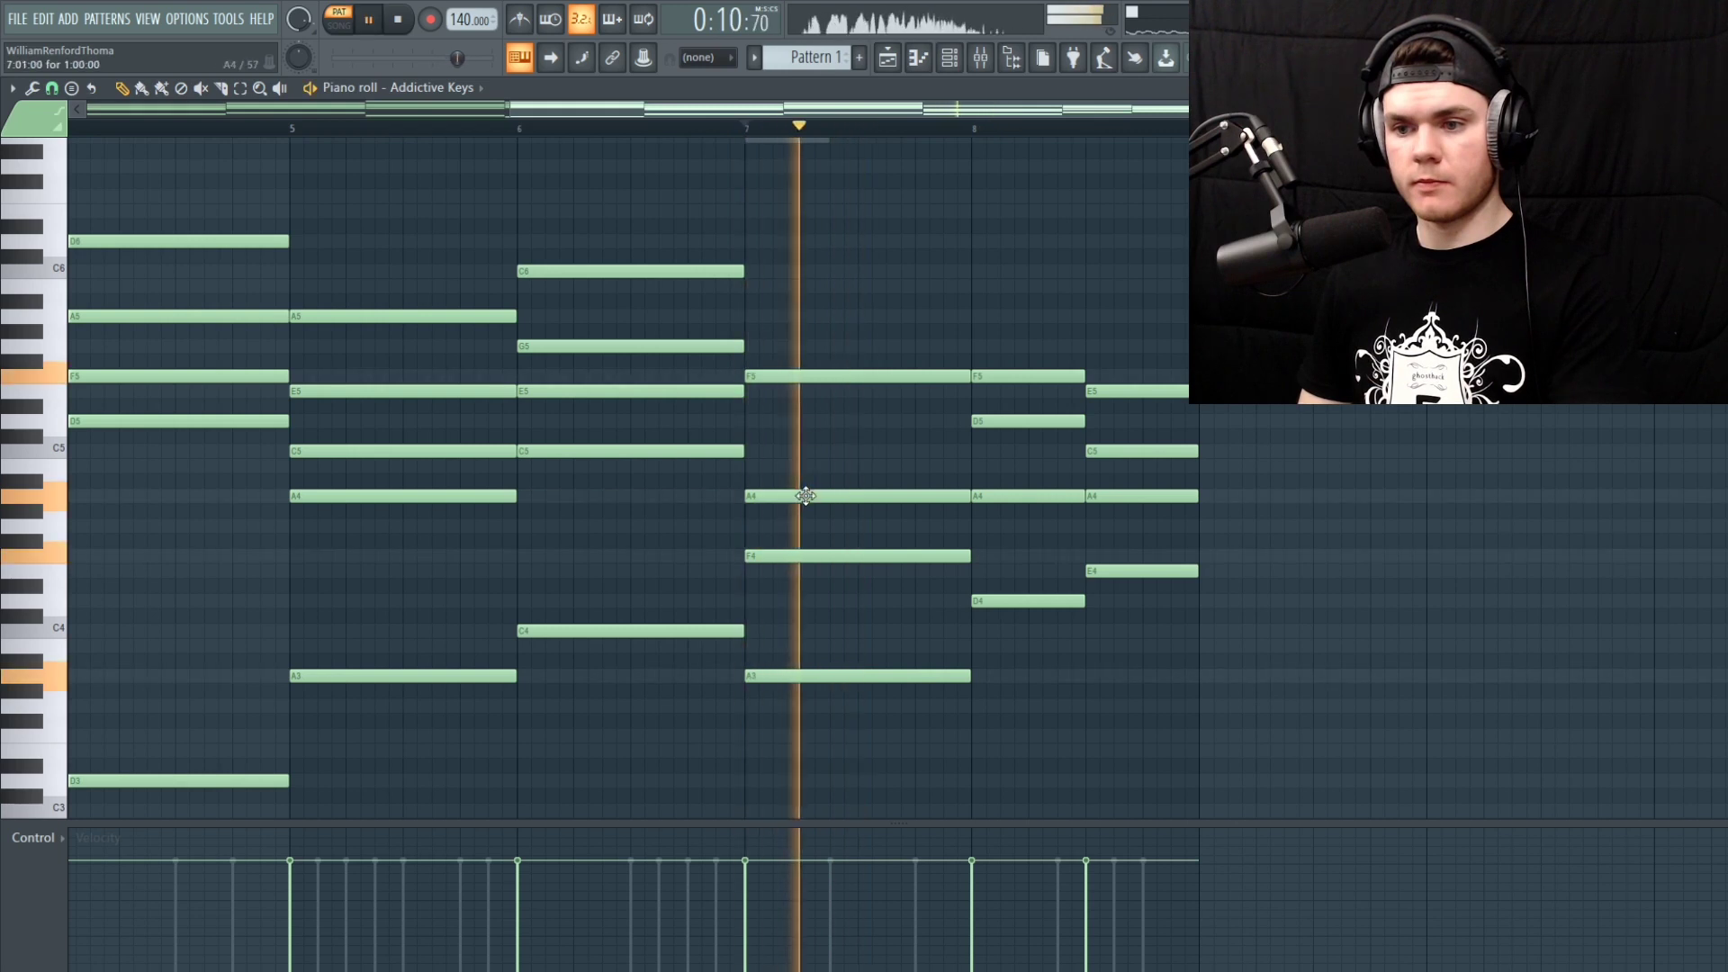
{"action": "key", "text": "space"}
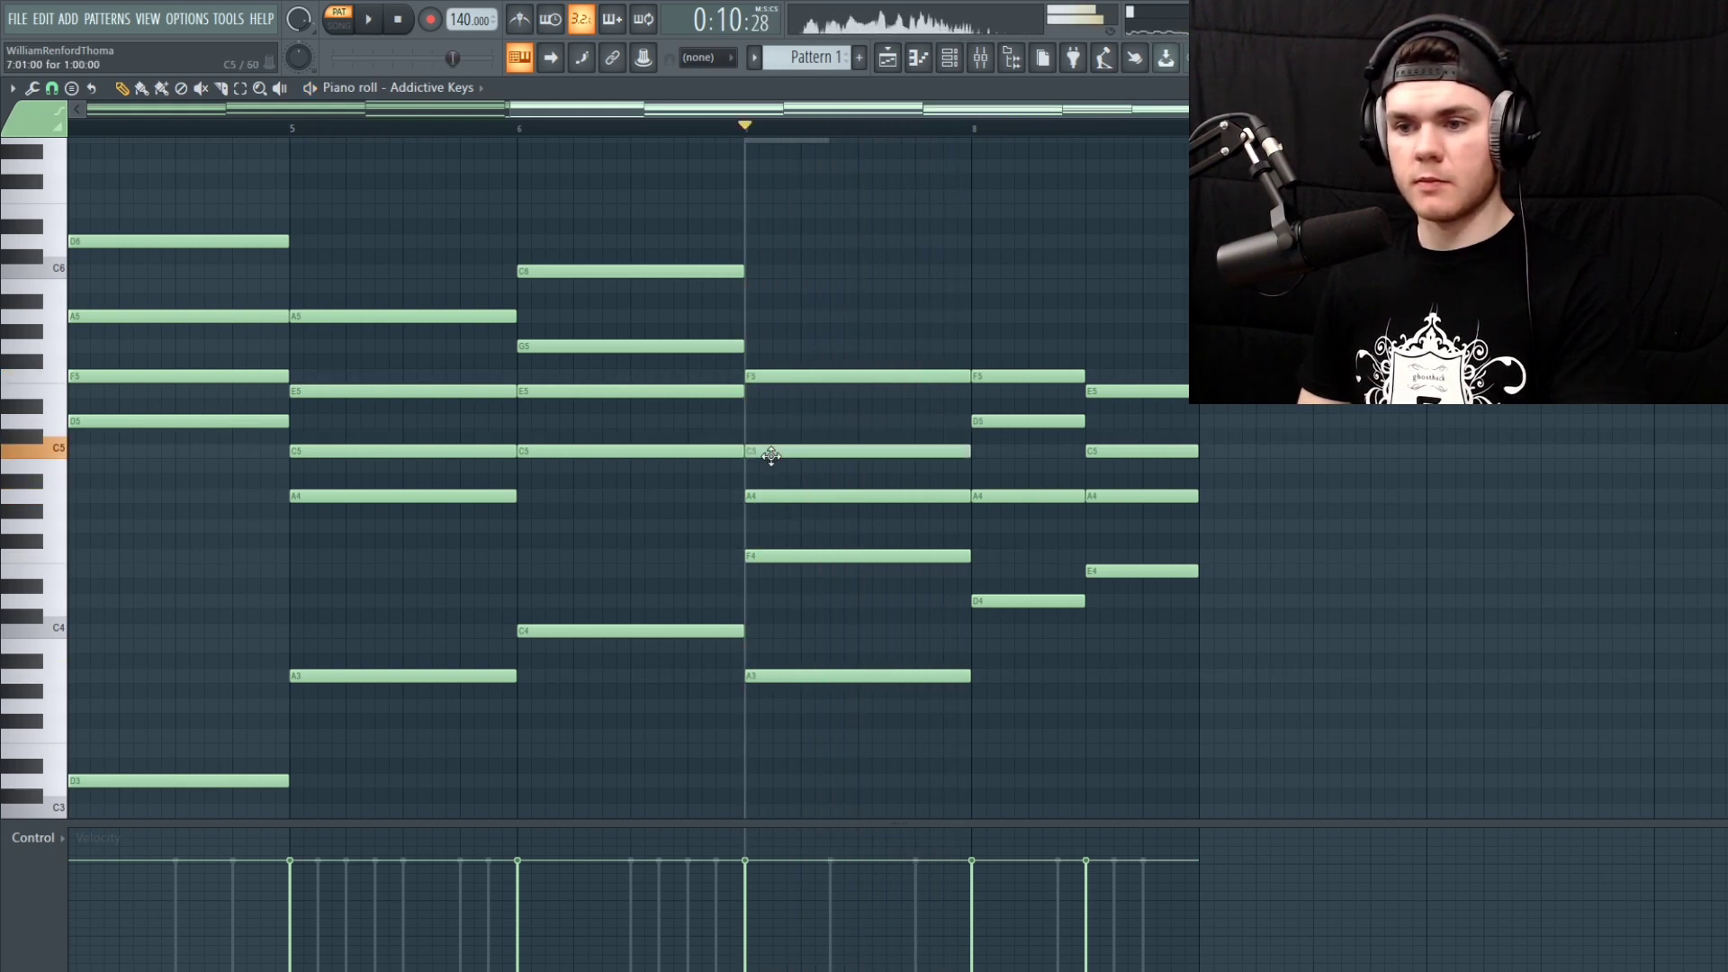
{"action": "key", "text": "space"}
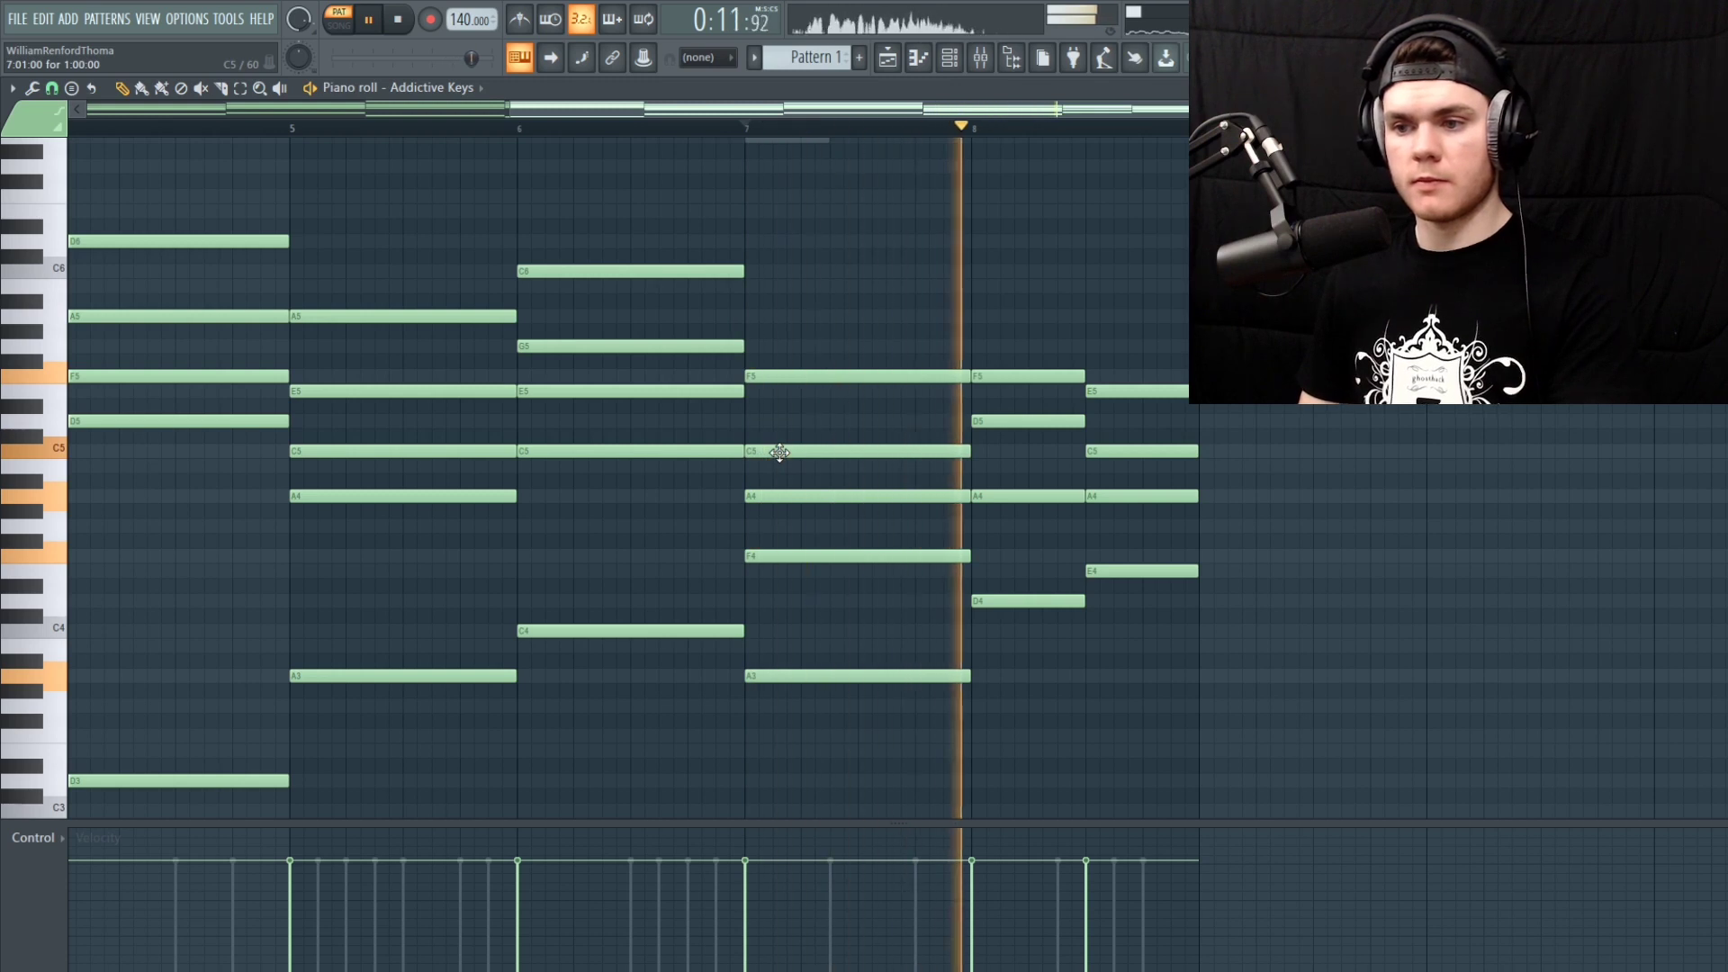
Replay the revised progression from bar 5 and bar 7 to check the new bar 7 chord
{"action": "key", "text": "space"}
{"action": "left_click", "coordinate": [296, 127]}
{"action": "scroll", "coordinate": [296, 127], "scroll_direction": "down", "scroll_amount": 2}
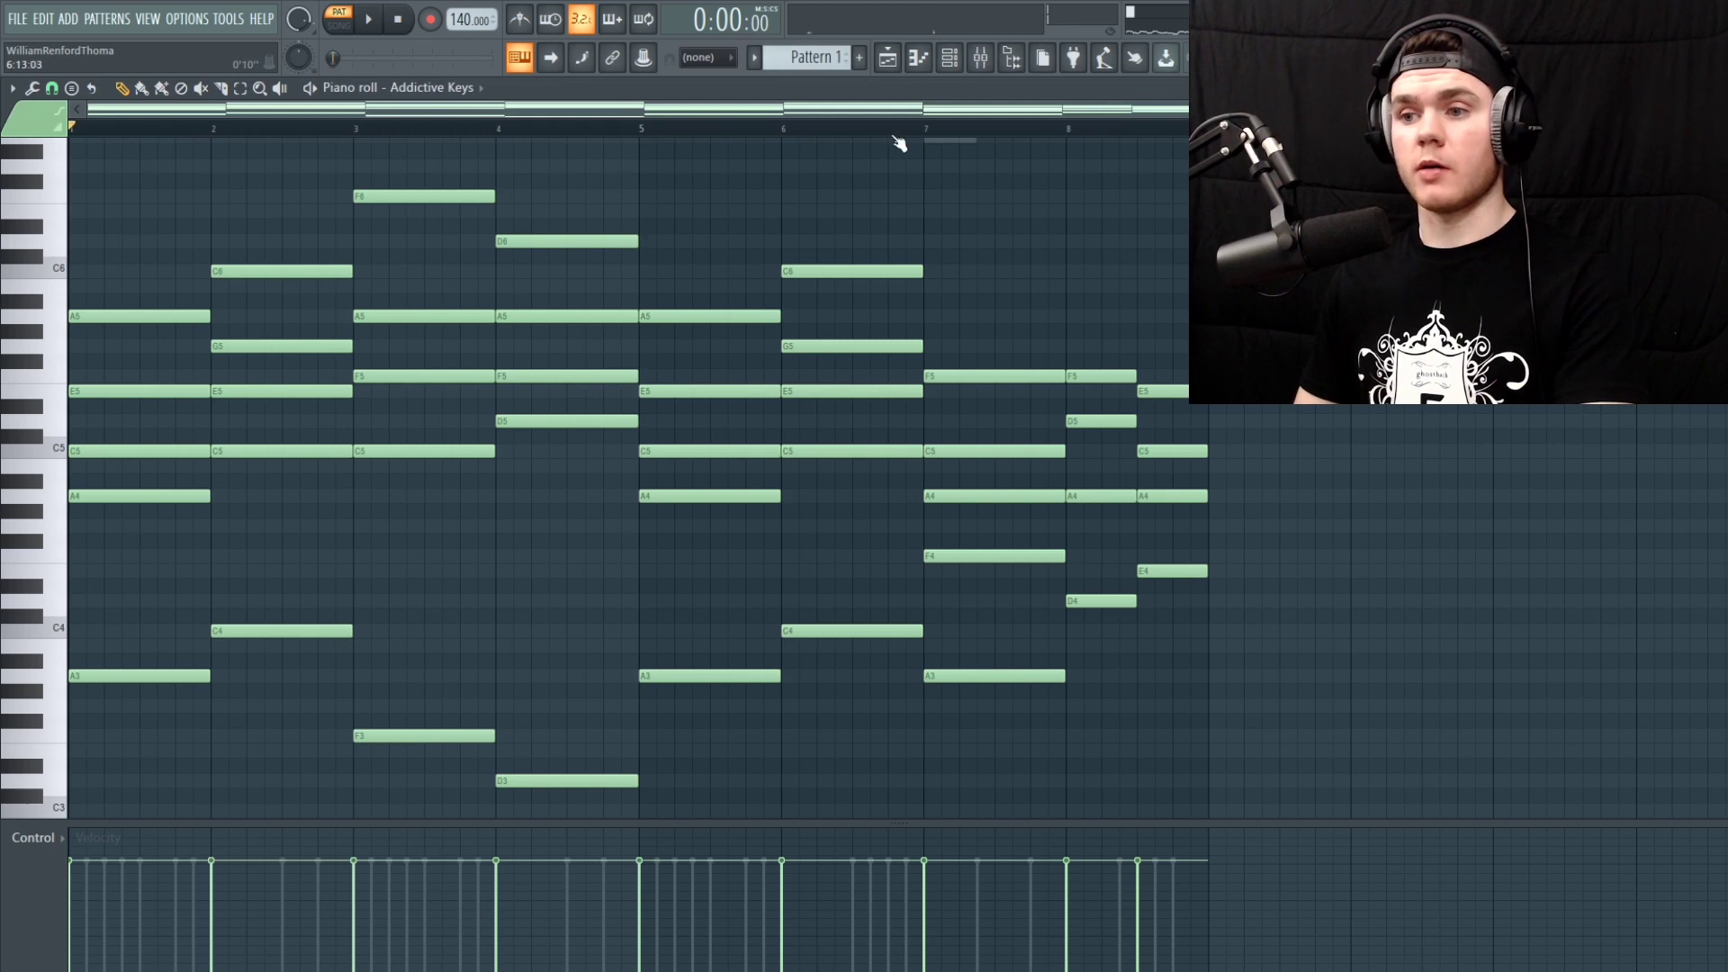
{"action": "left_click", "coordinate": [929, 135]}
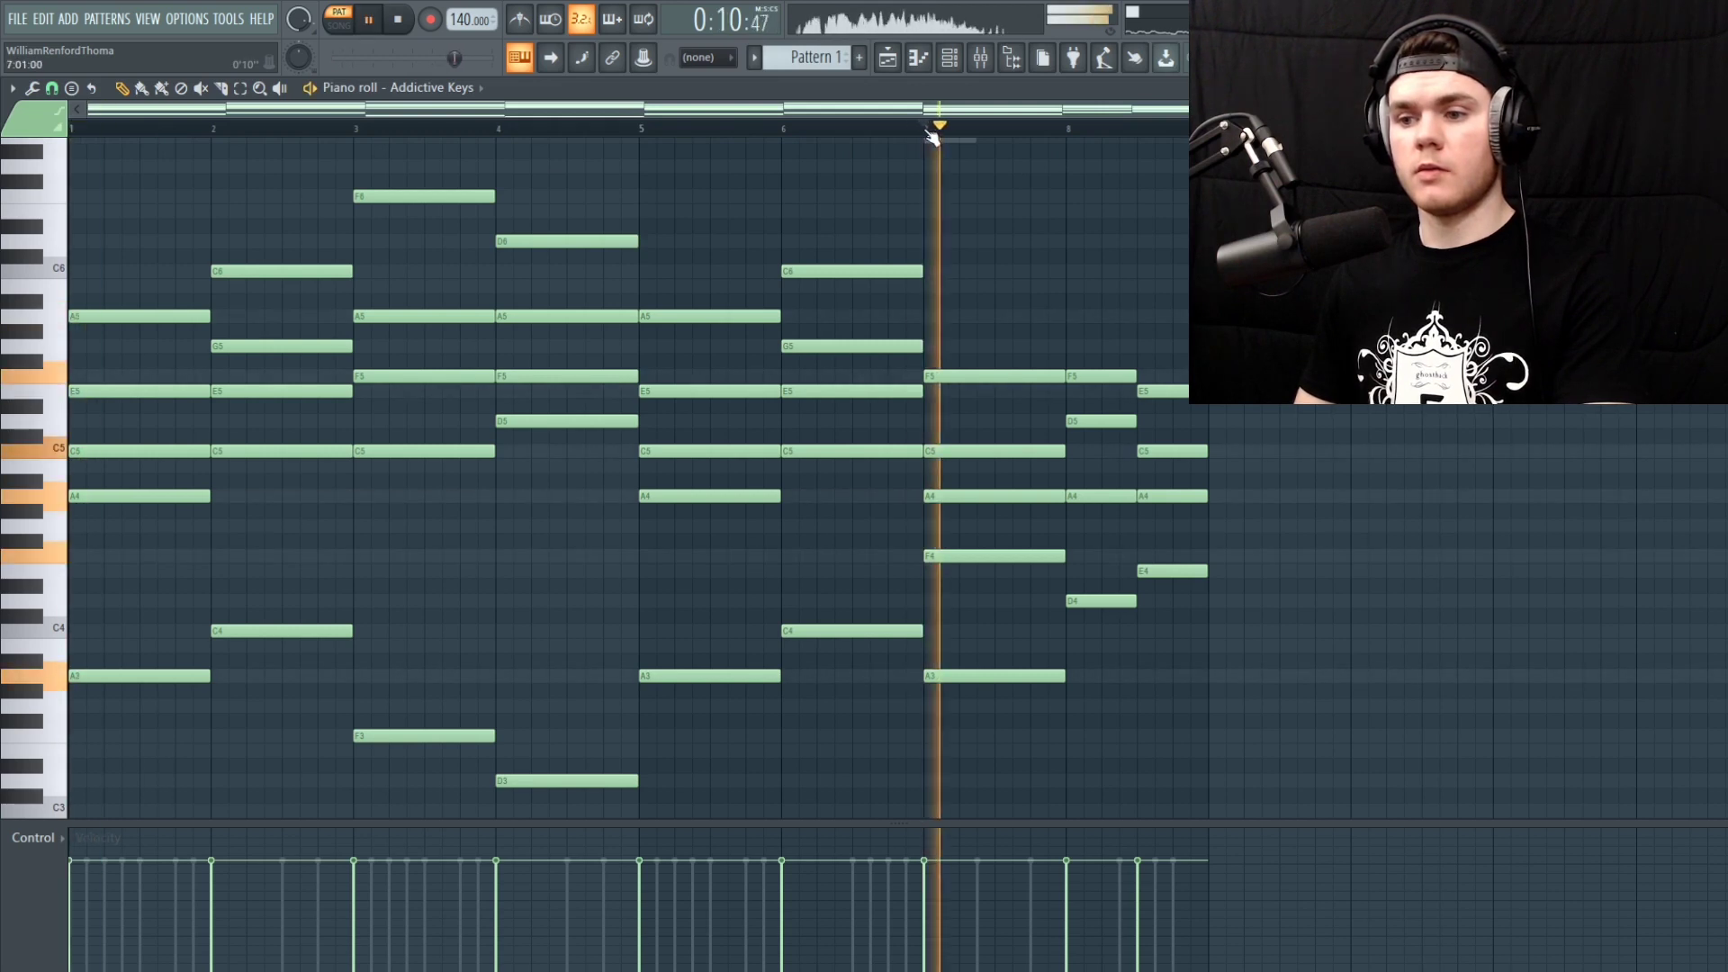
{"action": "key", "text": "space"}
{"action": "left_click", "coordinate": [642, 126]}
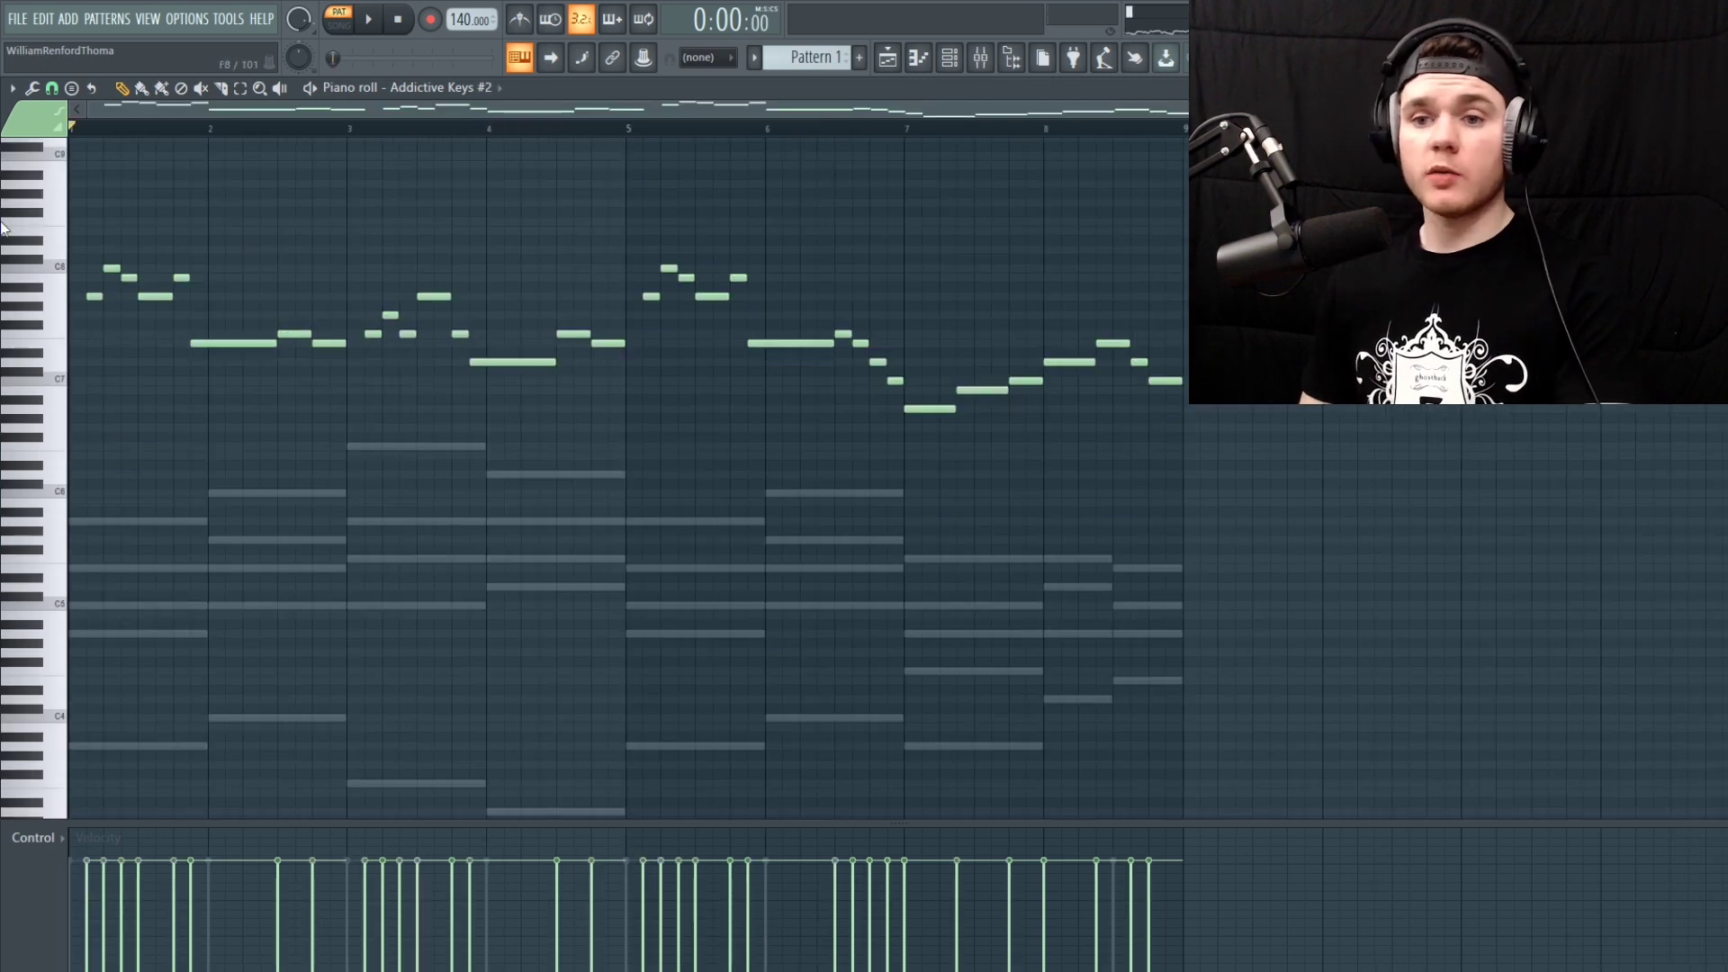
Select the whole melody on the second Addictive Keys channel and transpose it down five semitones
{"action": "left_click_drag", "start_coordinate": [1401, 587], "coordinate": [71, 155]}
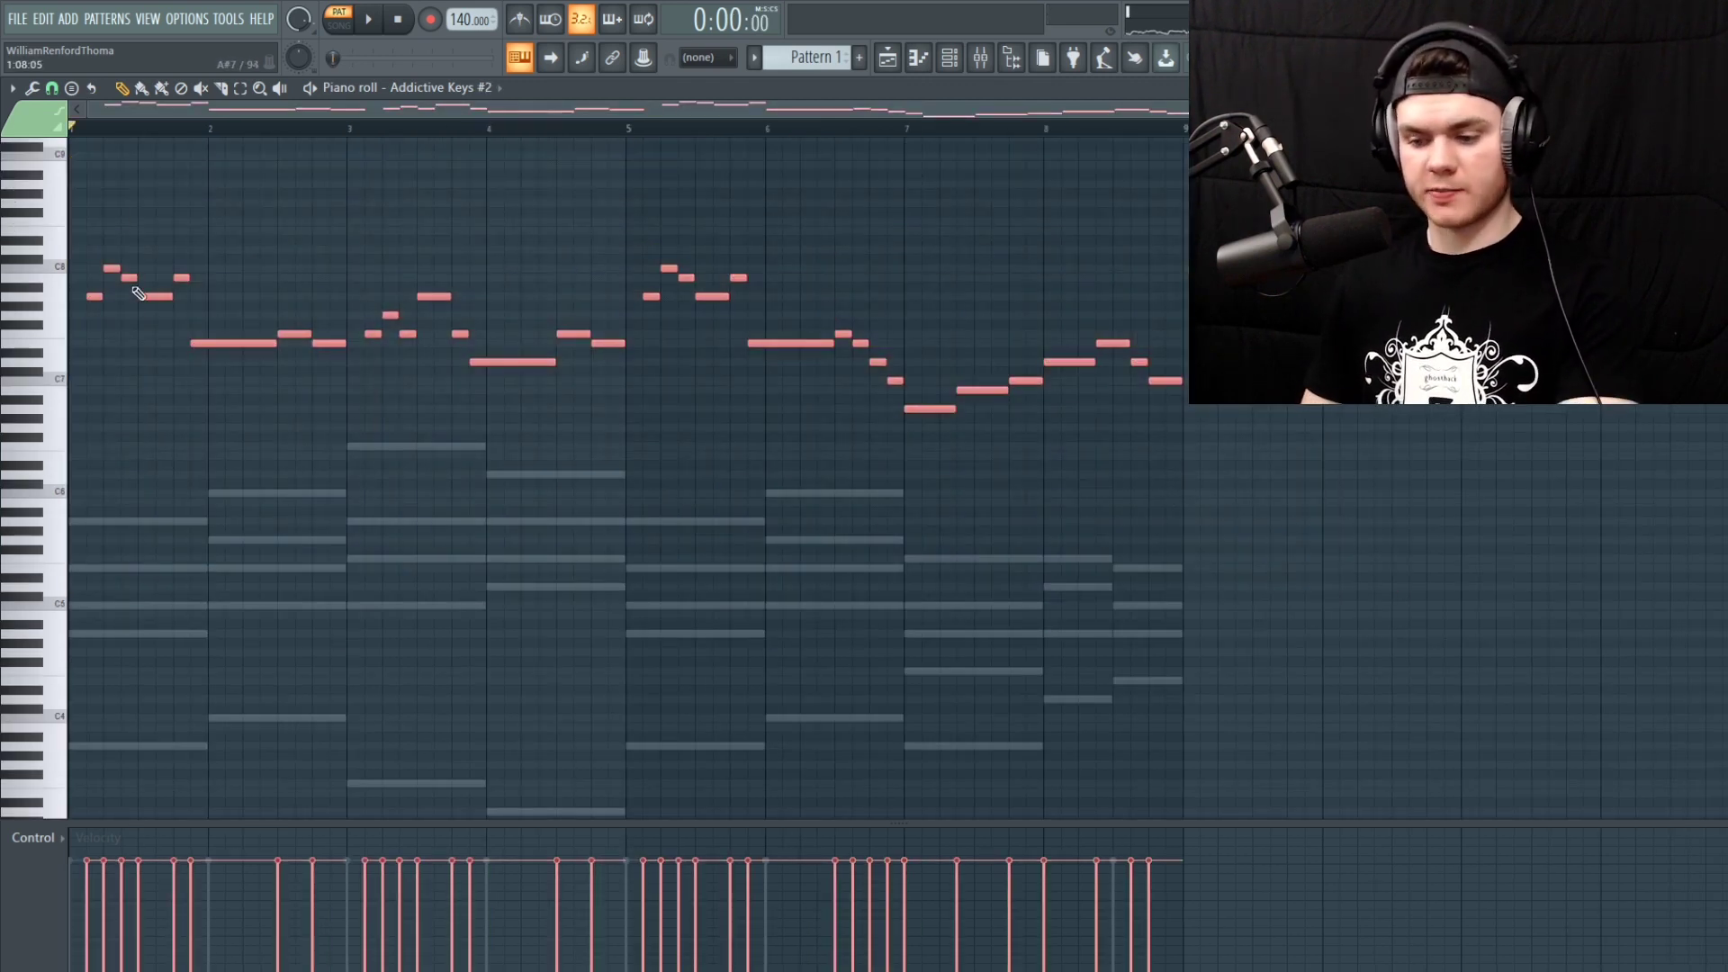
{"action": "key", "text": "Down"}
{"action": "key", "text": "Down"}
{"action": "key", "text": "Down"}
{"action": "key", "text": "Down"}
{"action": "key", "text": "Down"}
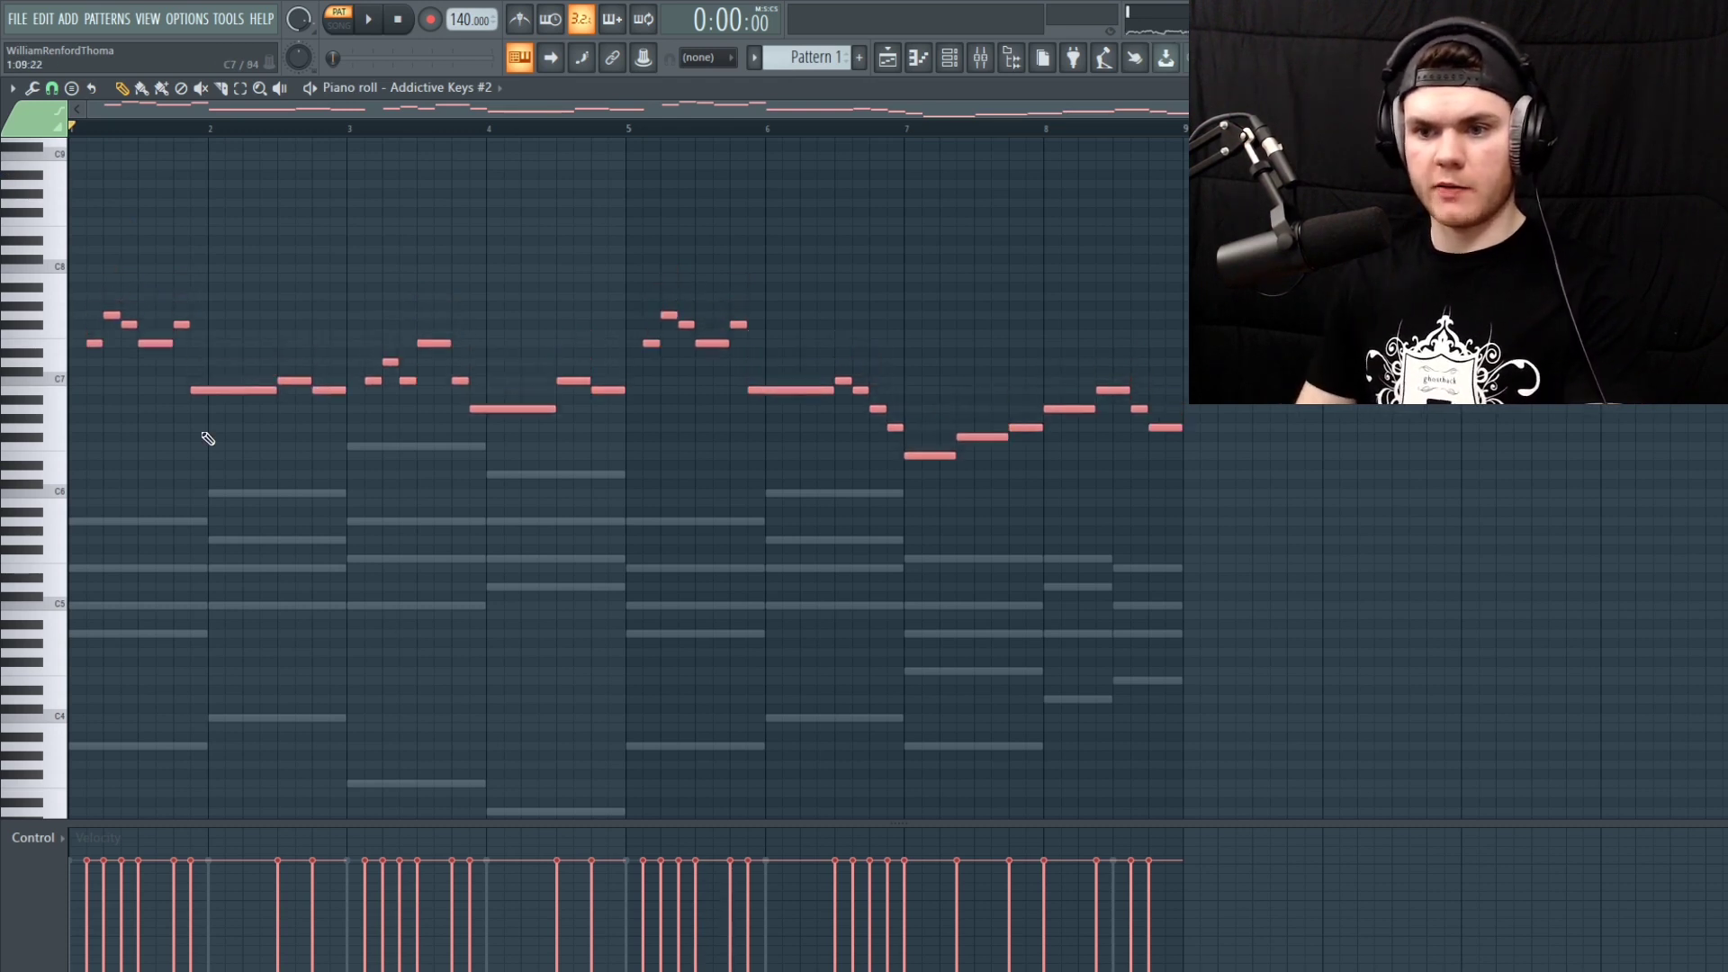
Enlarge the chord channel's note area and transpose all of its chords down five semitones
{"action": "right_click", "coordinate": [476, 450]}
{"action": "right_click", "coordinate": [476, 450]}
{"action": "scroll", "coordinate": [845, 467], "scroll_direction": "down", "scroll_amount": 3}
{"action": "left_click_drag", "start_coordinate": [1026, 823], "coordinate": [424, 967]}
{"action": "left_click_drag", "start_coordinate": [1463, 837], "coordinate": [3, 90]}
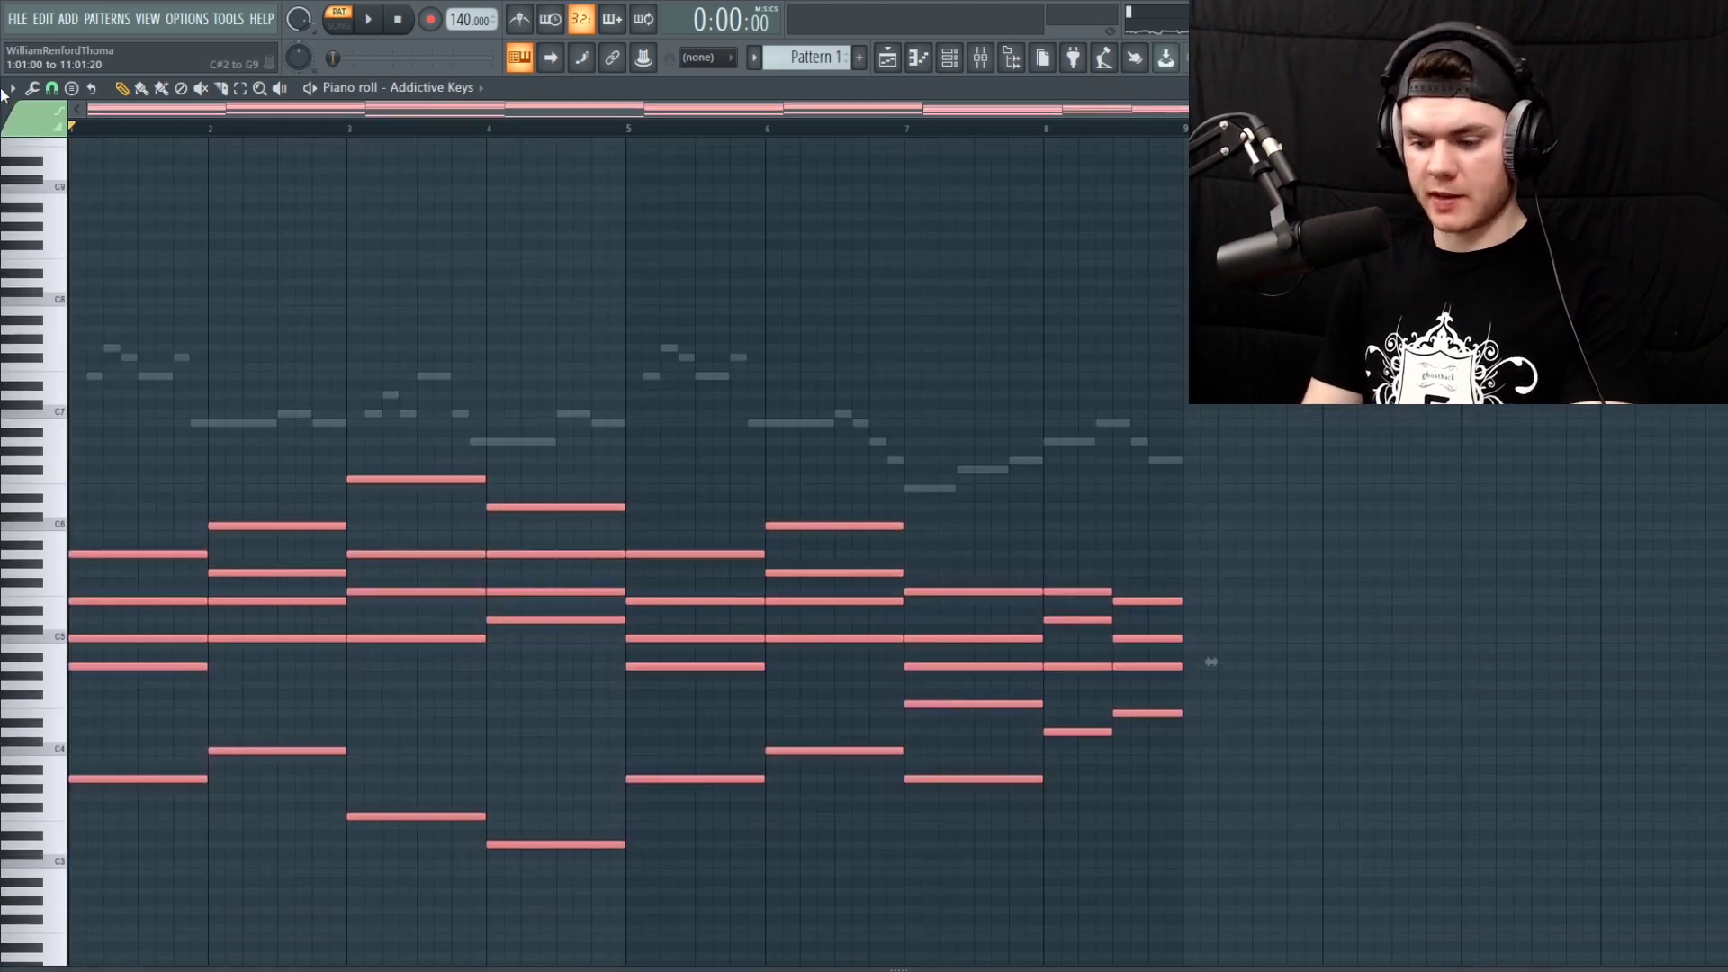
{"action": "key", "text": "Down"}
{"action": "key", "text": "Down"}
{"action": "key", "text": "Down"}
{"action": "key", "text": "Down"}
{"action": "key", "text": "Down"}
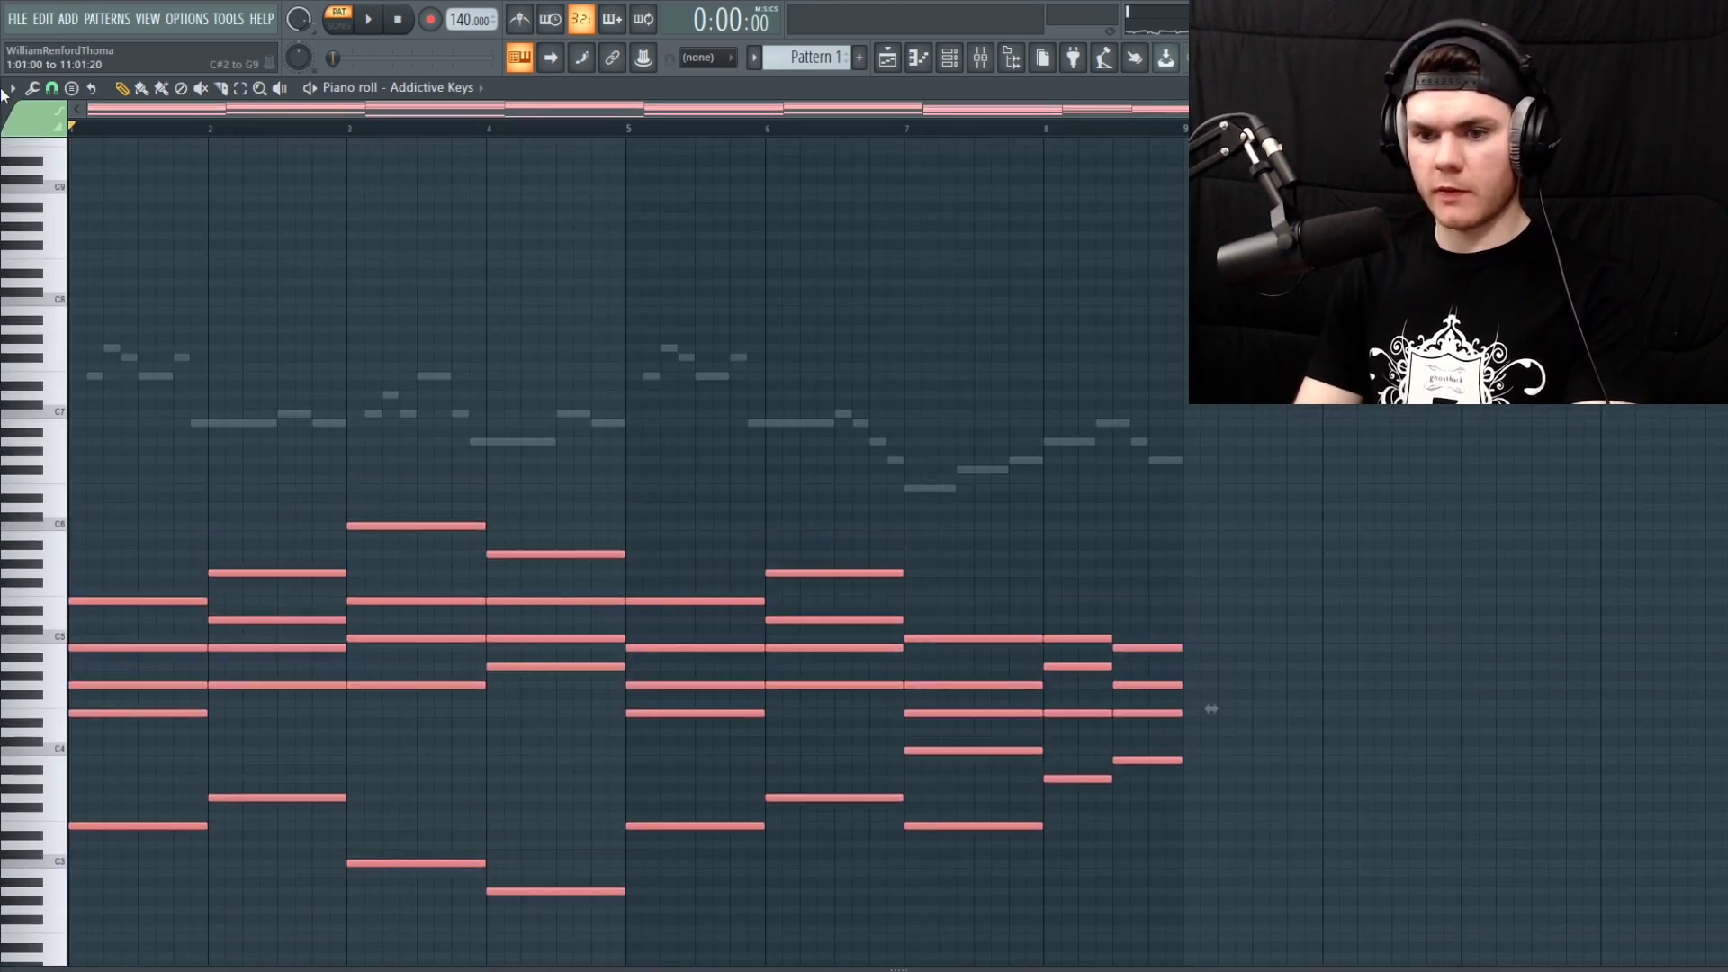
Play the transposed pattern from bar 1, switching from the chords to the melody notes during playback
{"action": "key", "text": "space"}
{"action": "left_click", "coordinate": [720, 249]}
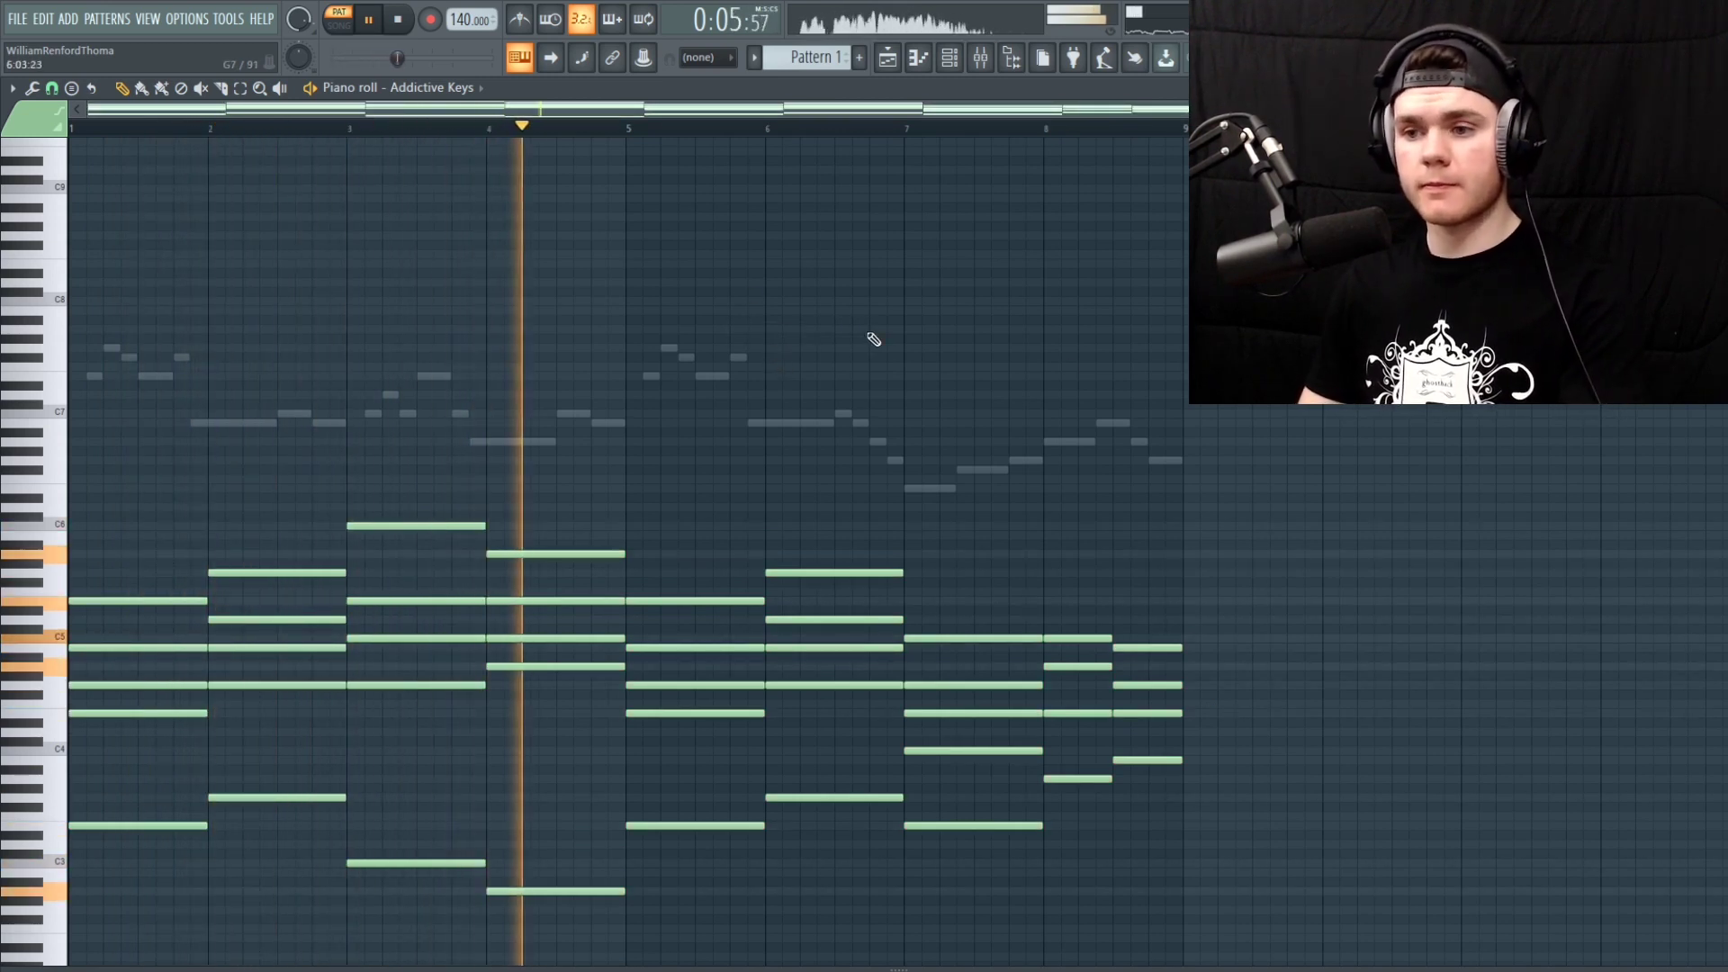
{"action": "double_click", "coordinate": [830, 424]}
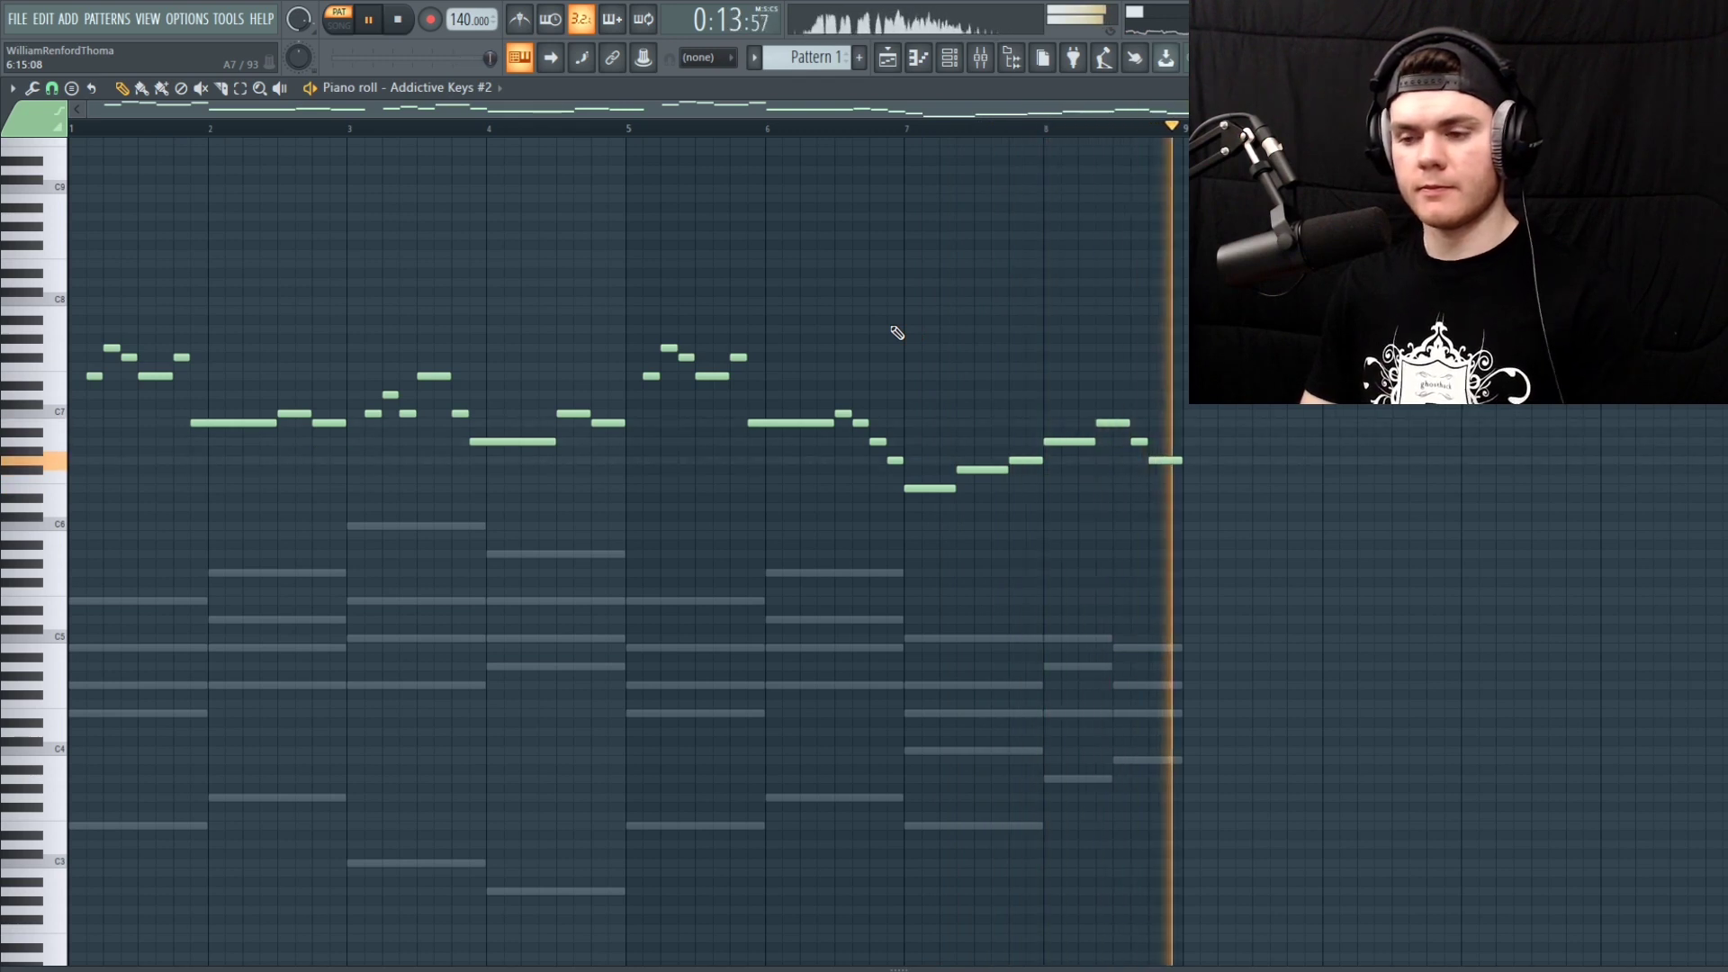
{"action": "key", "text": "space"}
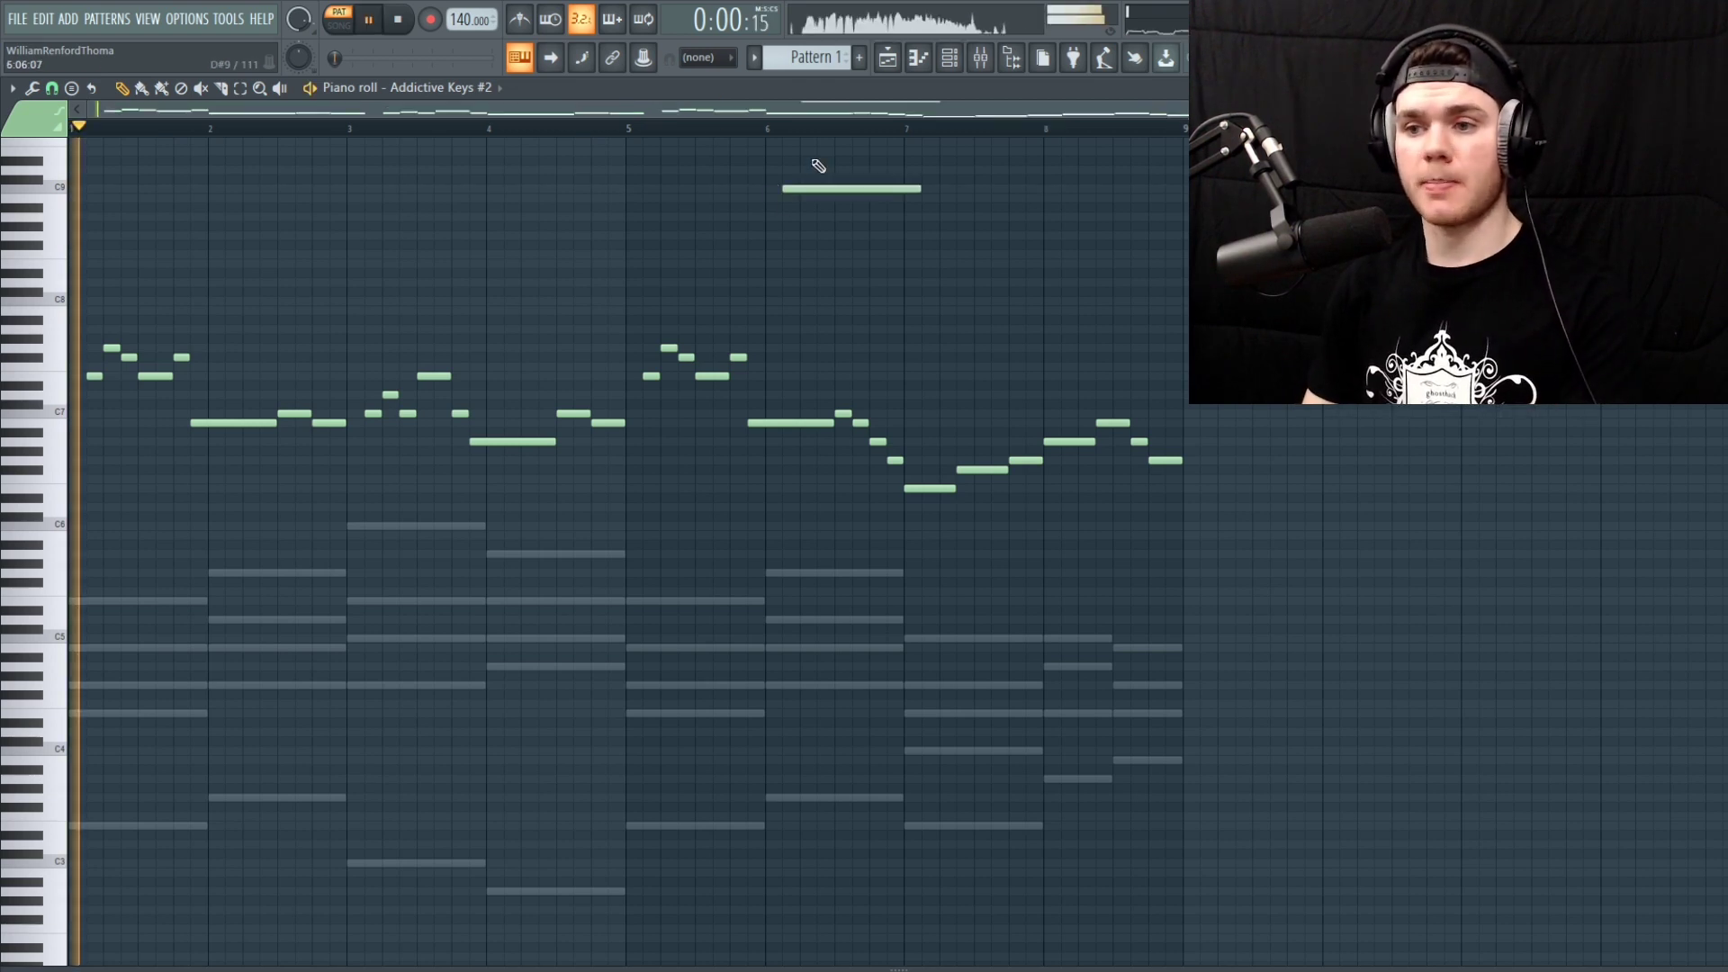
Transpose all melody notes and all chords down one more semitone and play the pattern from bar 1
{"action": "key", "text": "space"}
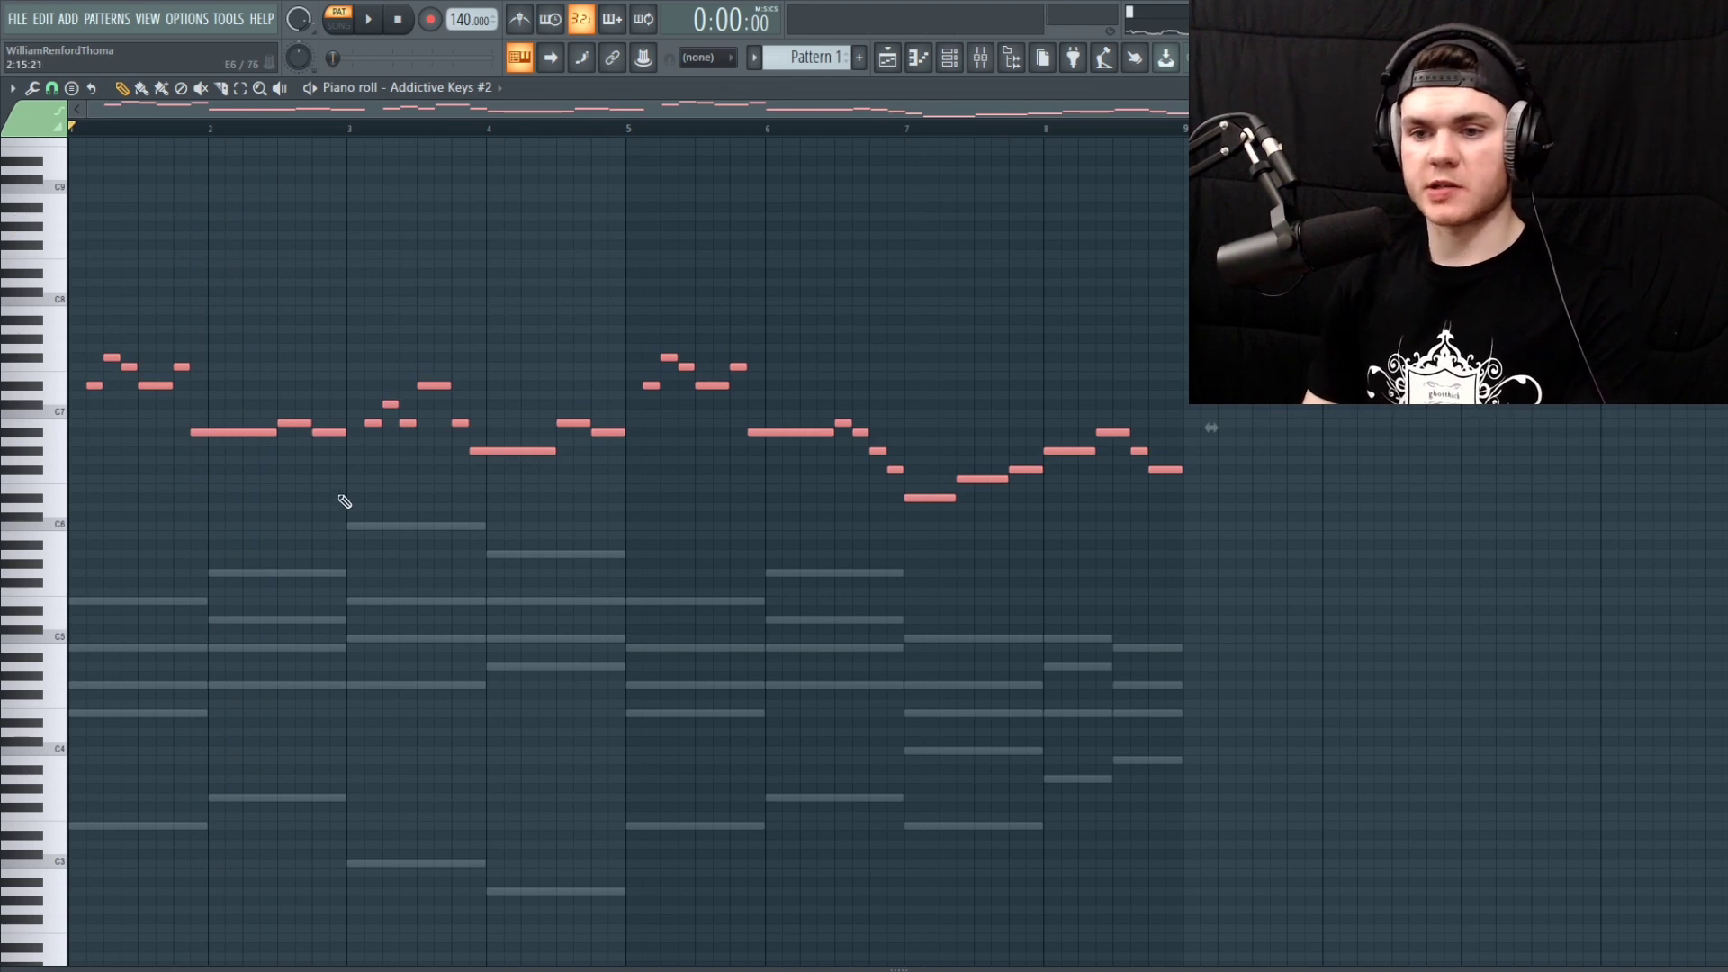
{"action": "double_click", "coordinate": [360, 527]}
{"action": "scroll", "coordinate": [360, 529], "scroll_direction": "down", "scroll_amount": 3}
{"action": "left_click_drag", "start_coordinate": [1238, 866], "coordinate": [72, 337]}
{"action": "key", "text": "shift+Down"}
{"action": "key", "text": "space"}
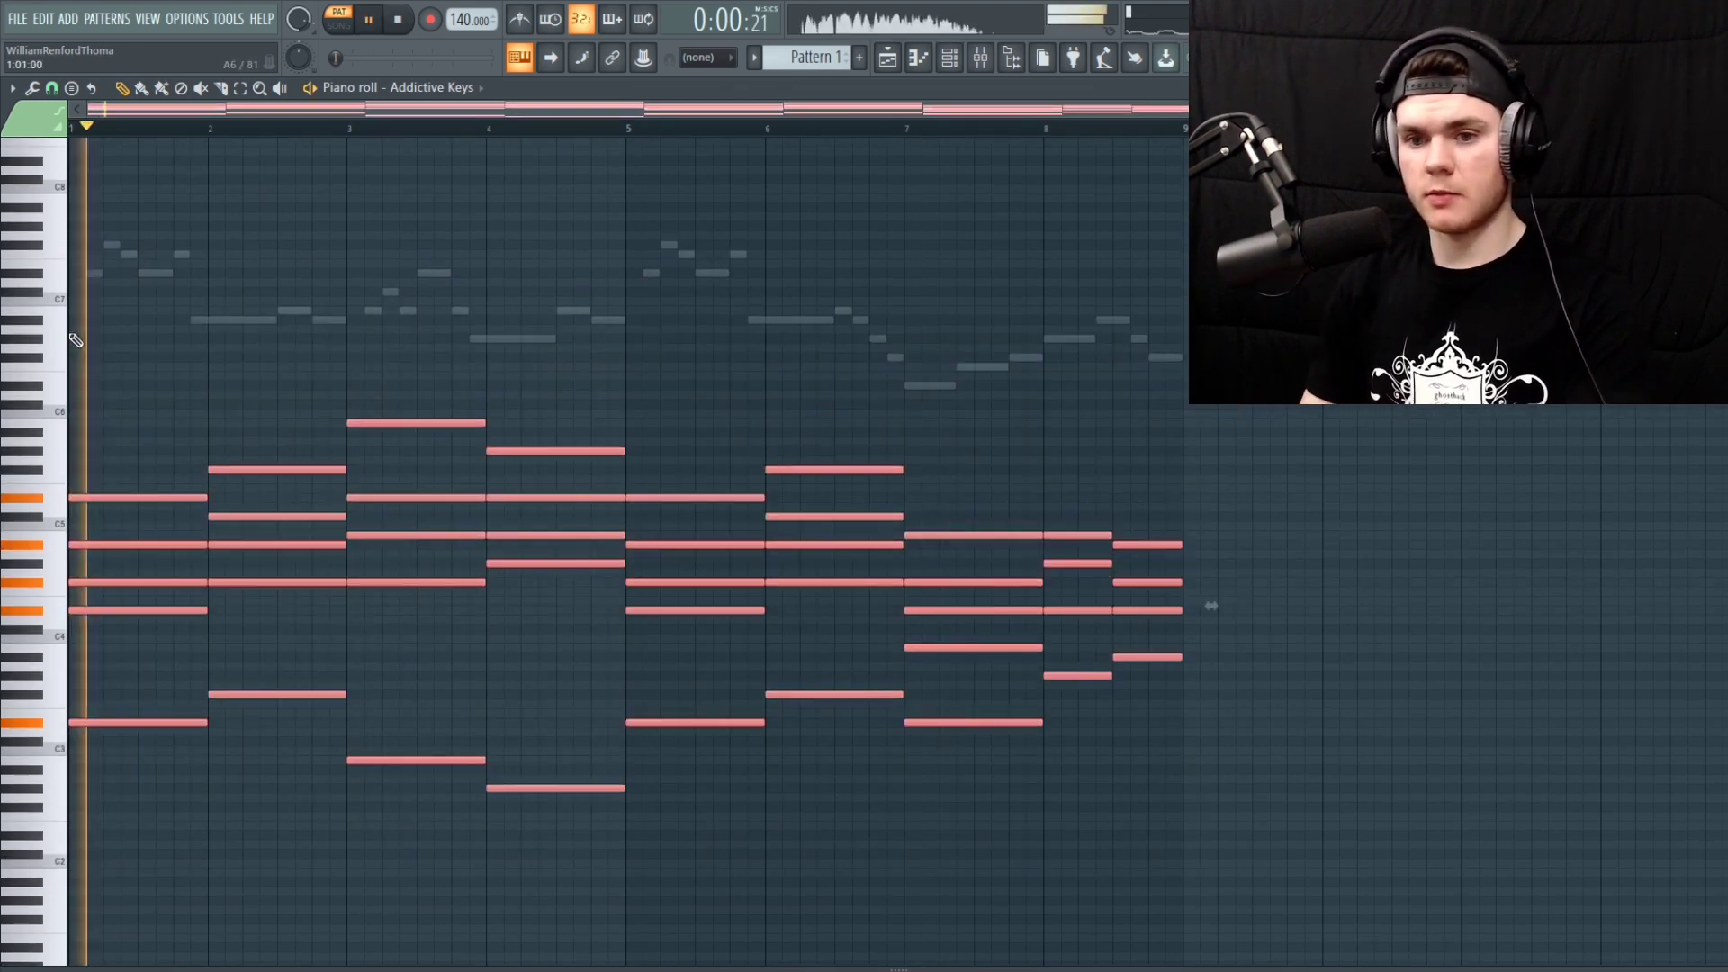
Switch to the melody notes of the second Addictive Keys channel, focusing on the opening notes of bar 1
{"action": "left_click", "coordinate": [783, 305]}
{"action": "right_click", "coordinate": [782, 305]}
{"action": "scroll", "coordinate": [1130, 396], "scroll_direction": "up", "scroll_amount": 3}
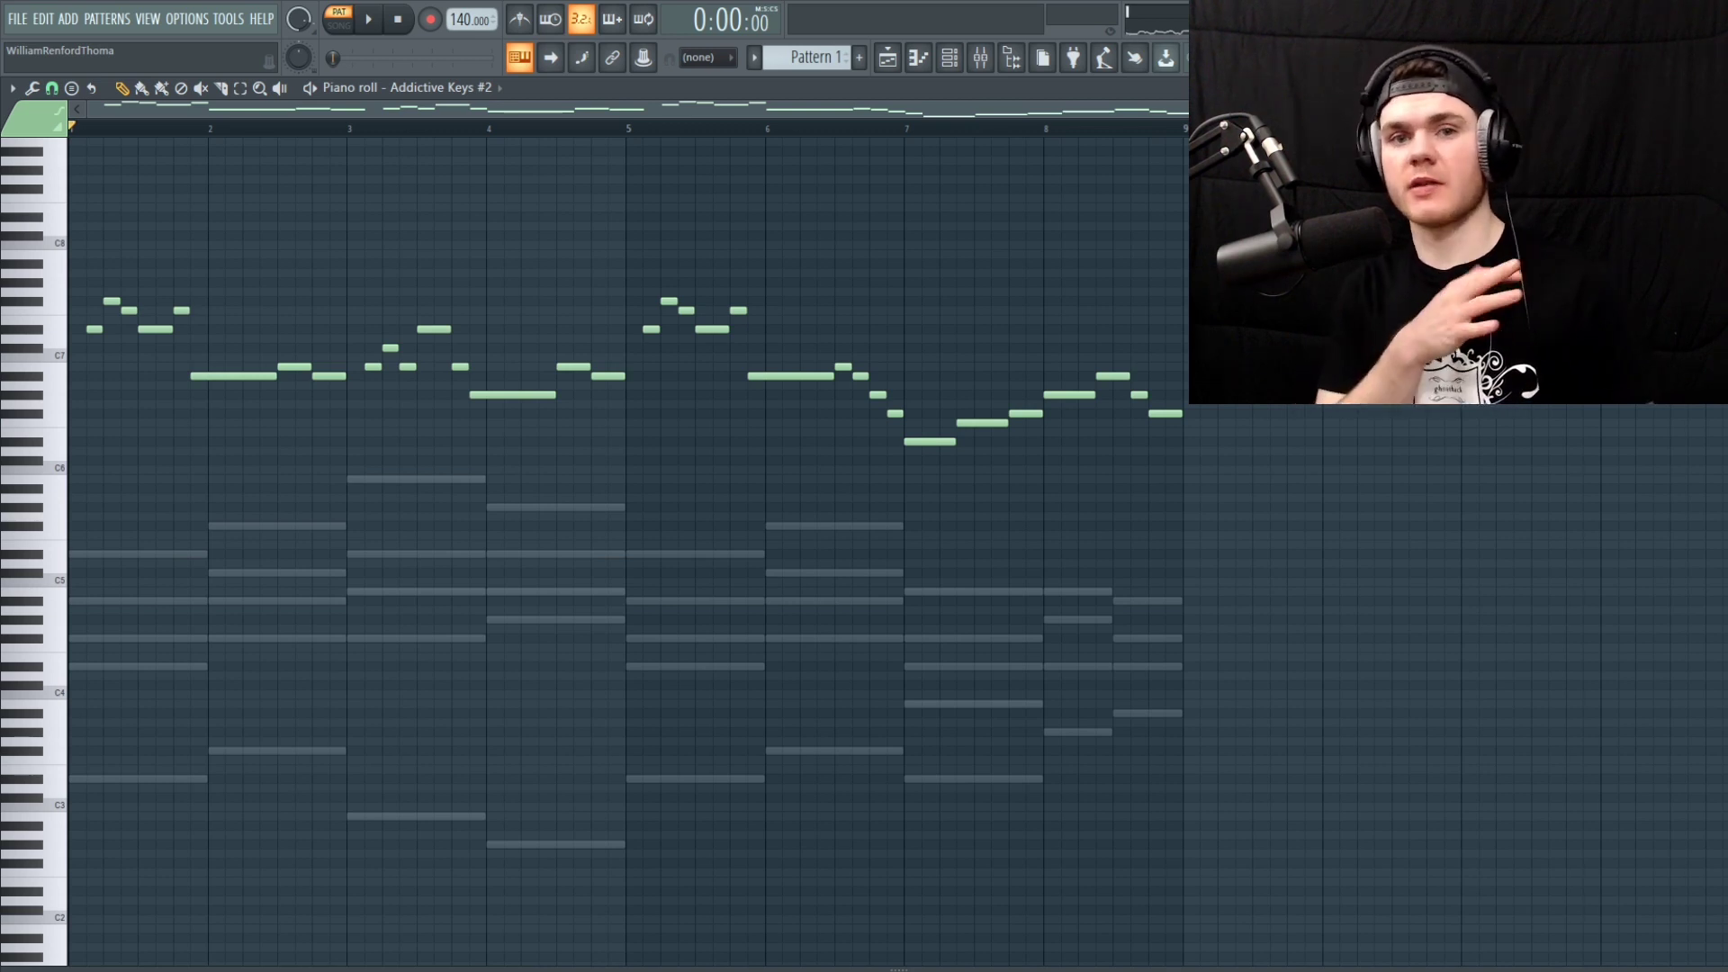
{"action": "left_click_drag", "start_coordinate": [1704, 109], "coordinate": [1656, 108]}
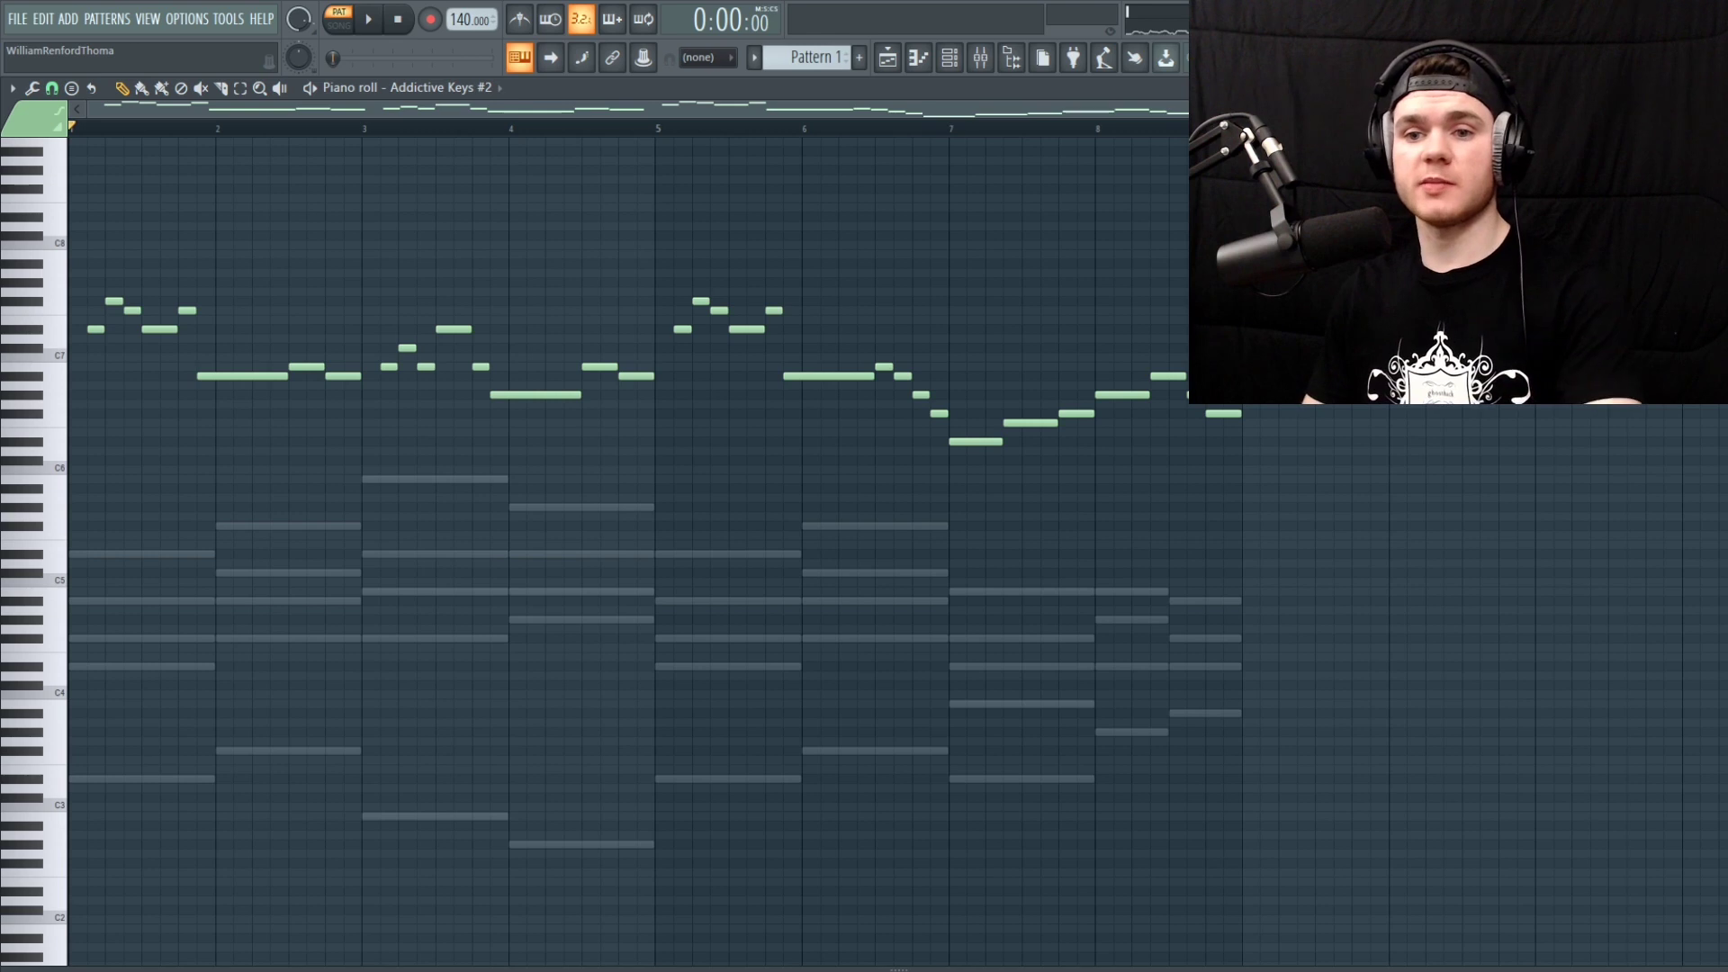
{"action": "left_click_drag", "start_coordinate": [1656, 109], "coordinate": [1101, 109]}
{"action": "key", "text": "space"}
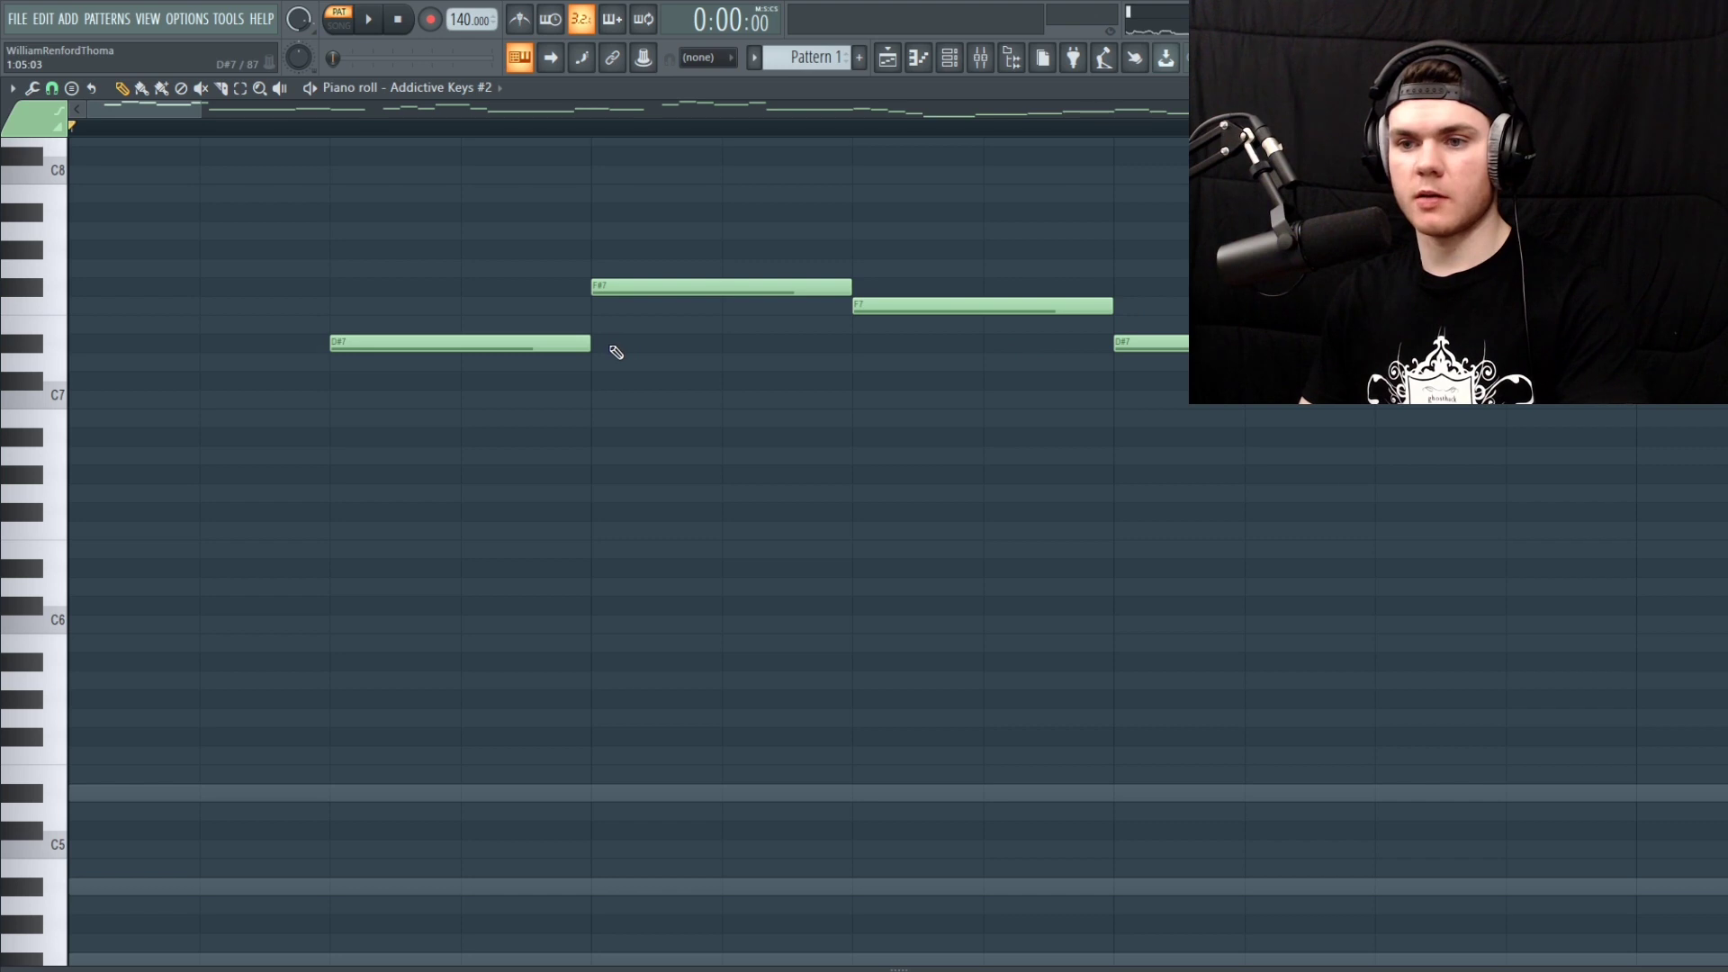
Add a short F7 grace note before the F#7 in bar 1, shift the F#7 start to 1:05:06, and play it
{"action": "left_click", "coordinate": [611, 348]}
{"action": "right_click", "coordinate": [668, 348]}
{"action": "left_click", "coordinate": [652, 284]}
{"action": "left_click", "coordinate": [613, 347]}
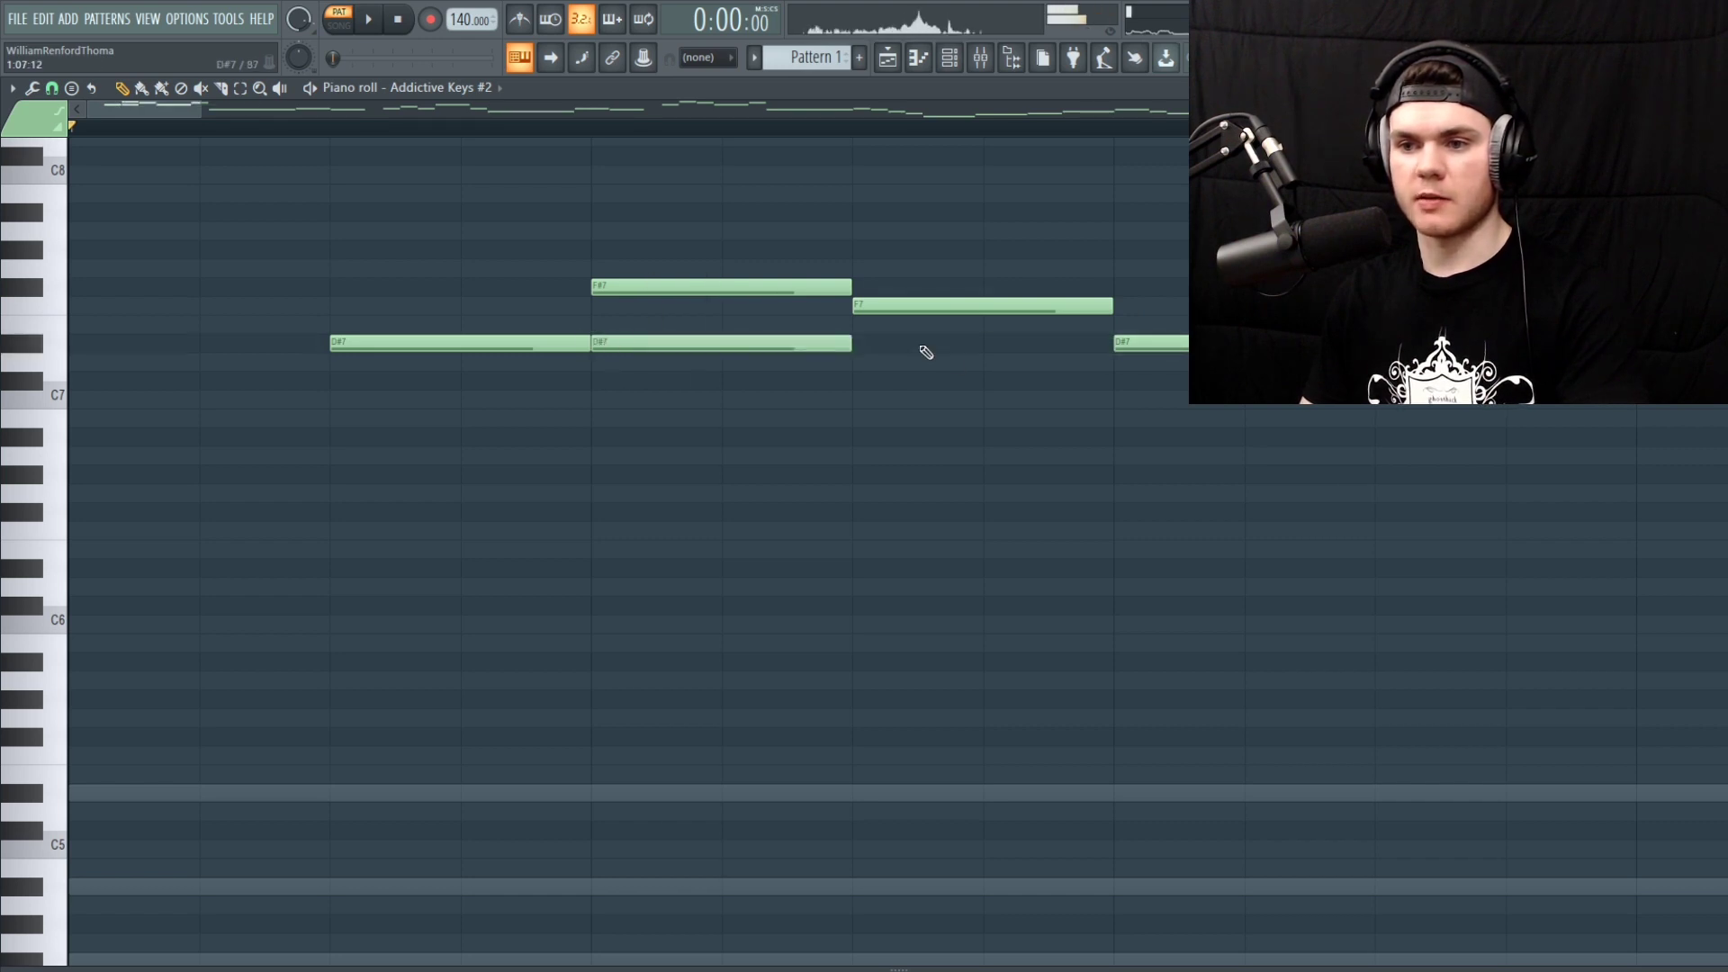
{"action": "left_click_drag", "start_coordinate": [848, 350], "coordinate": [665, 349]}
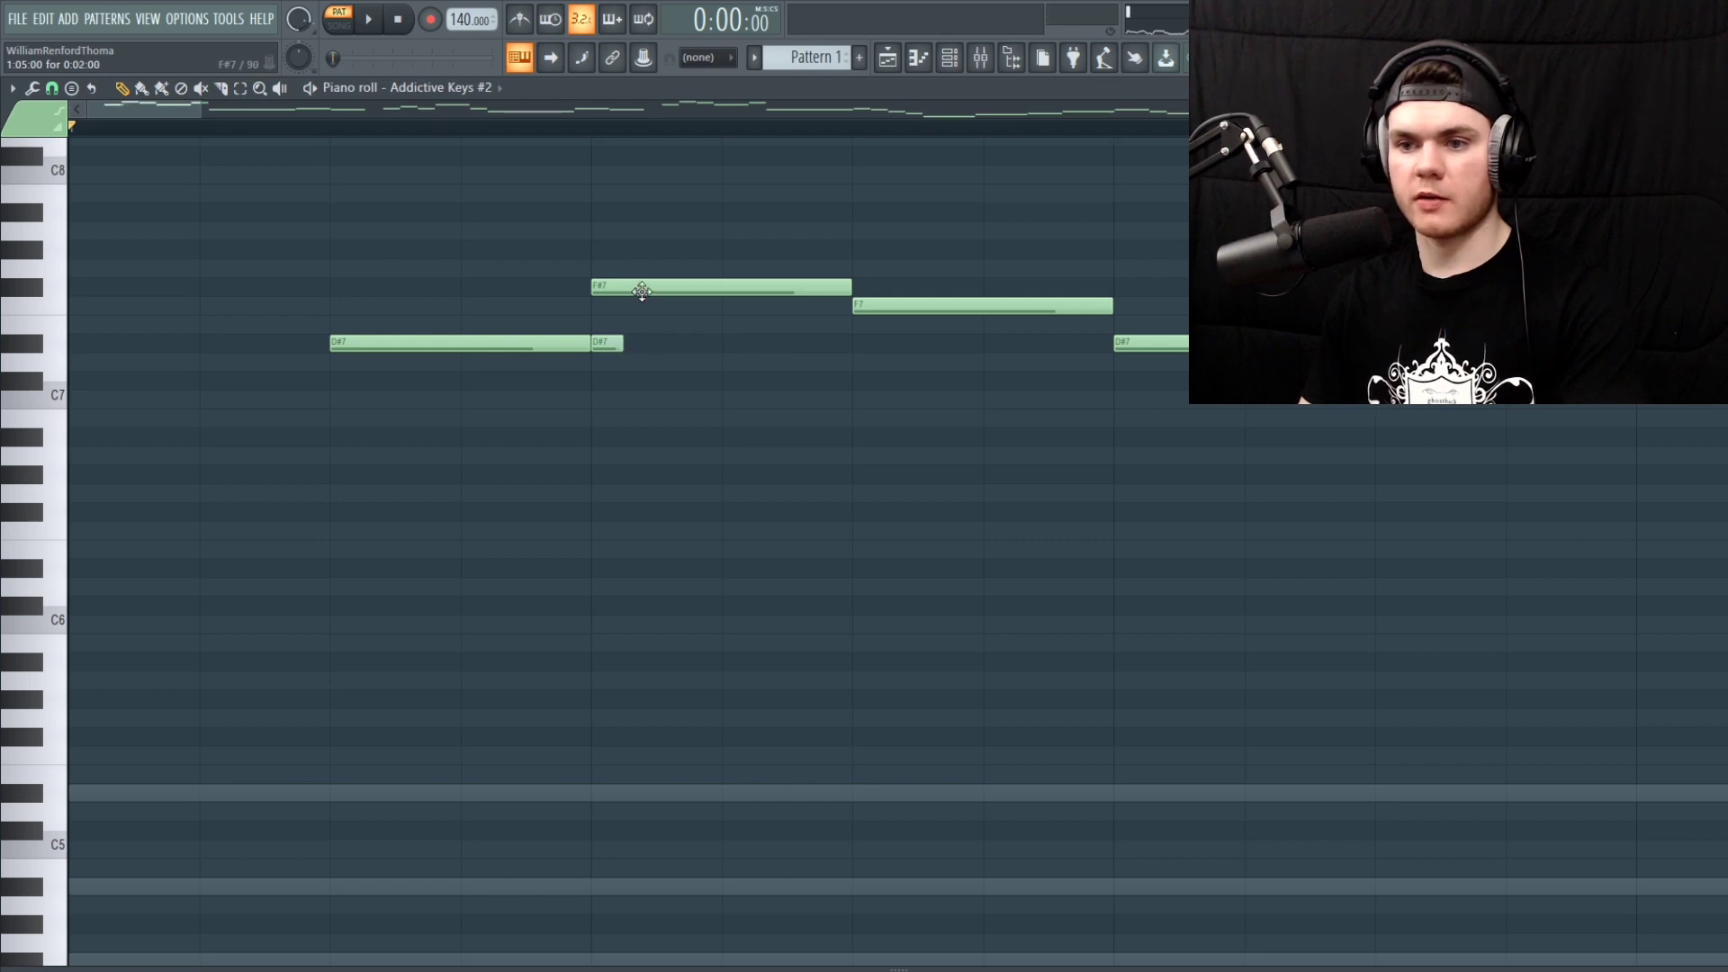
{"action": "left_click_drag", "start_coordinate": [641, 290], "coordinate": [669, 290]}
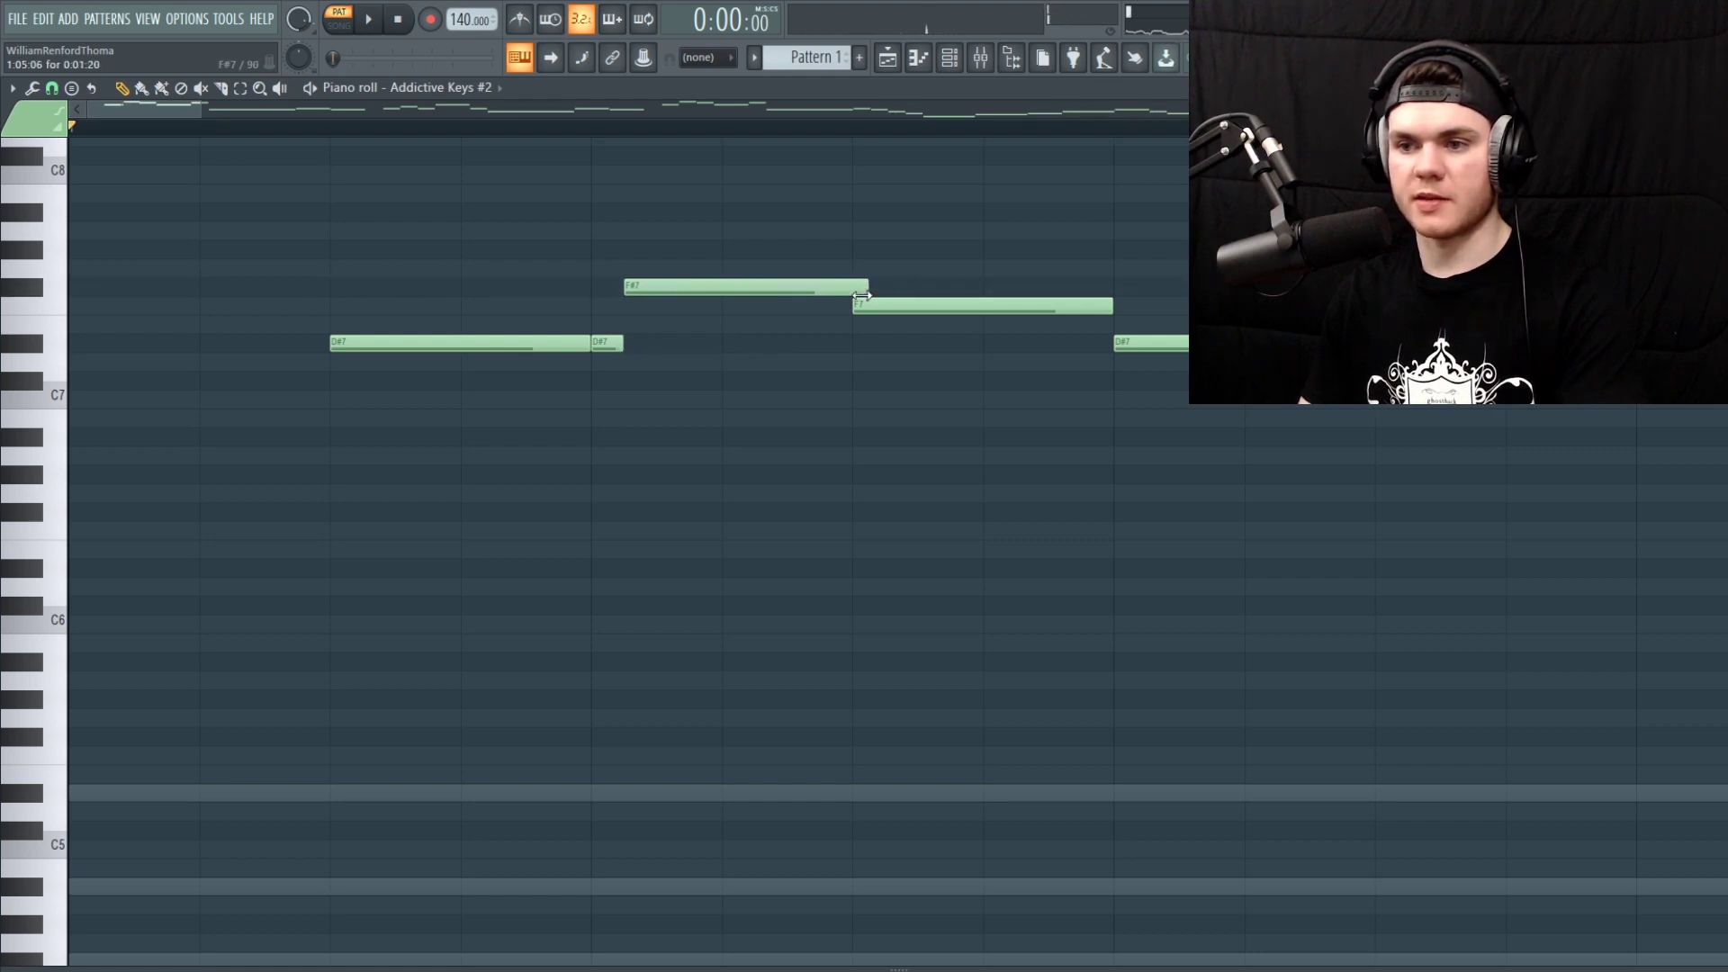
{"action": "left_click_drag", "start_coordinate": [603, 342], "coordinate": [605, 305]}
{"action": "key", "text": "space"}
{"action": "key", "text": "space"}
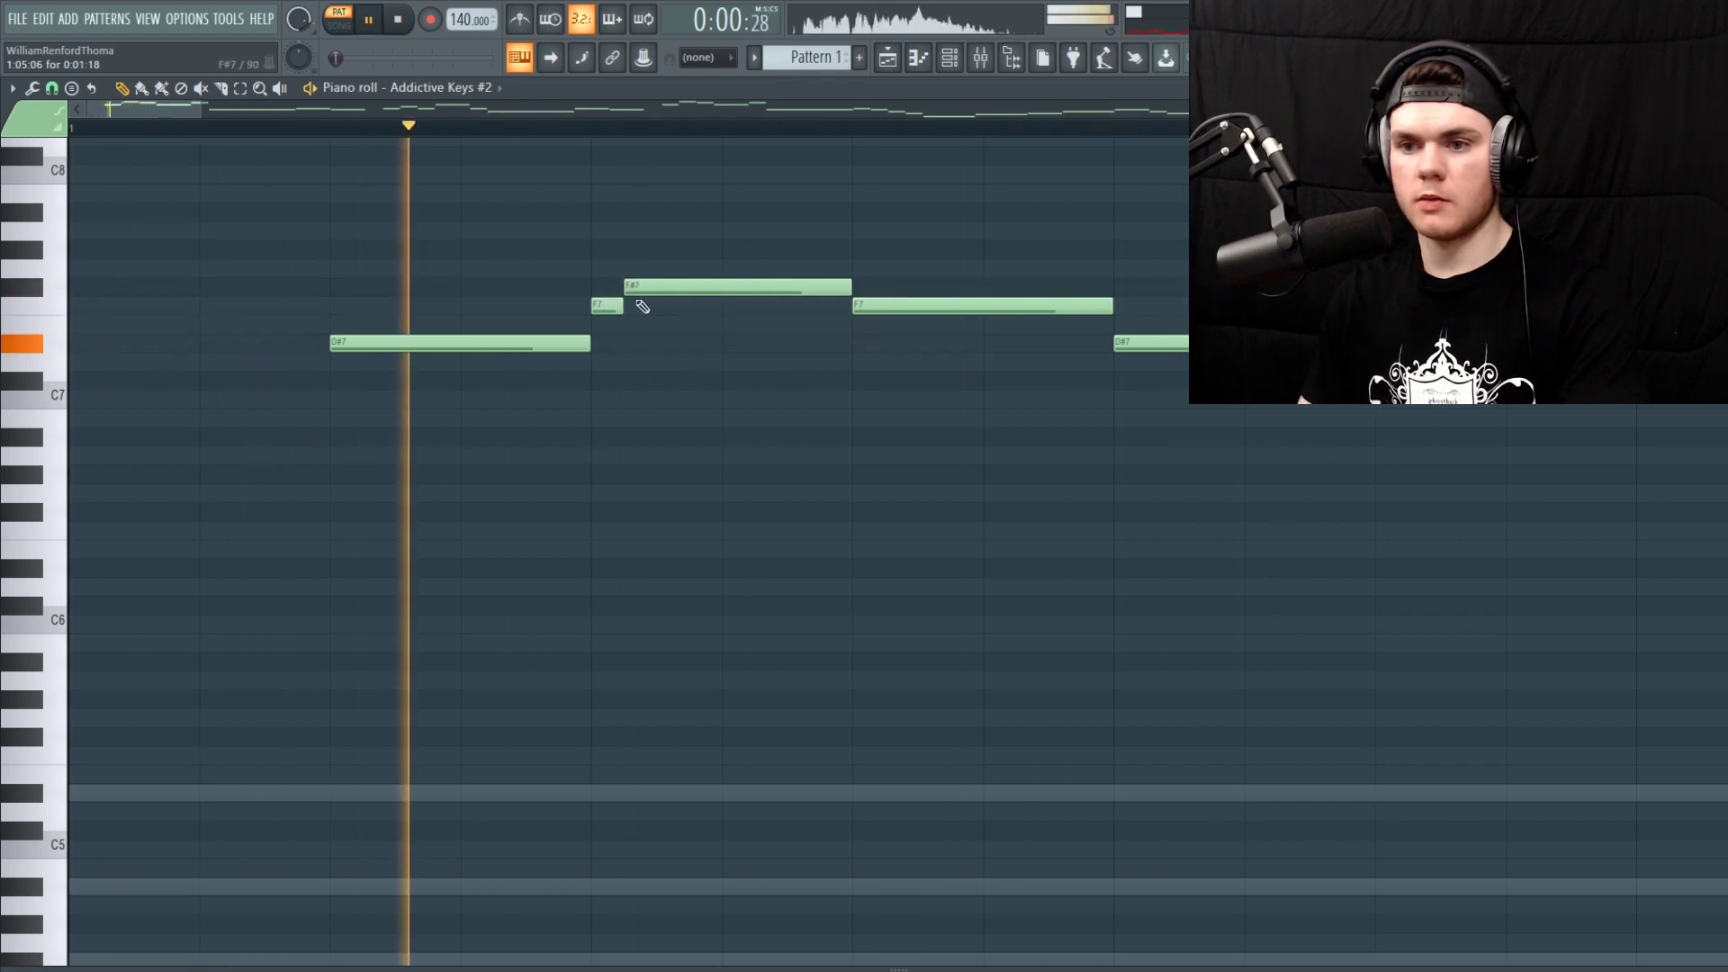
Adjust the F7 grace note together with the F#7 in bar 1 and play the melody from the start
{"action": "key", "text": "space"}
{"action": "left_click_drag", "start_coordinate": [656, 332], "coordinate": [626, 308]}
{"action": "scroll", "coordinate": [174, 135], "scroll_direction": "down", "scroll_amount": 5}
{"action": "key", "text": "space"}
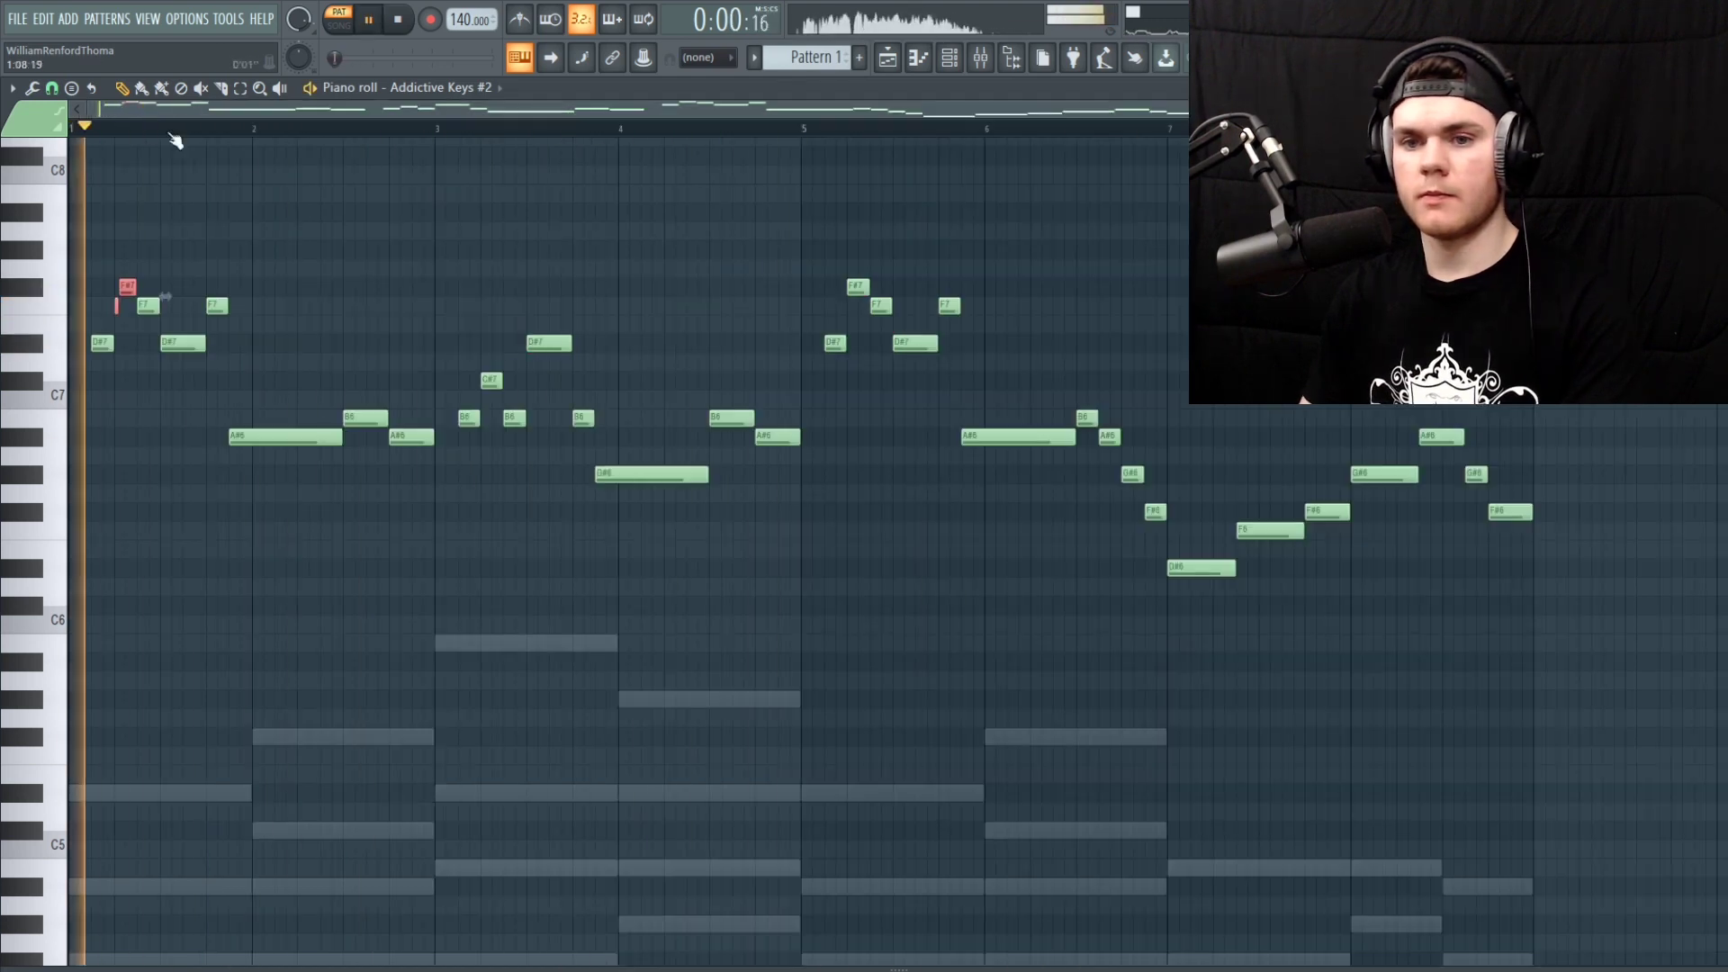
{"action": "key", "text": "space"}
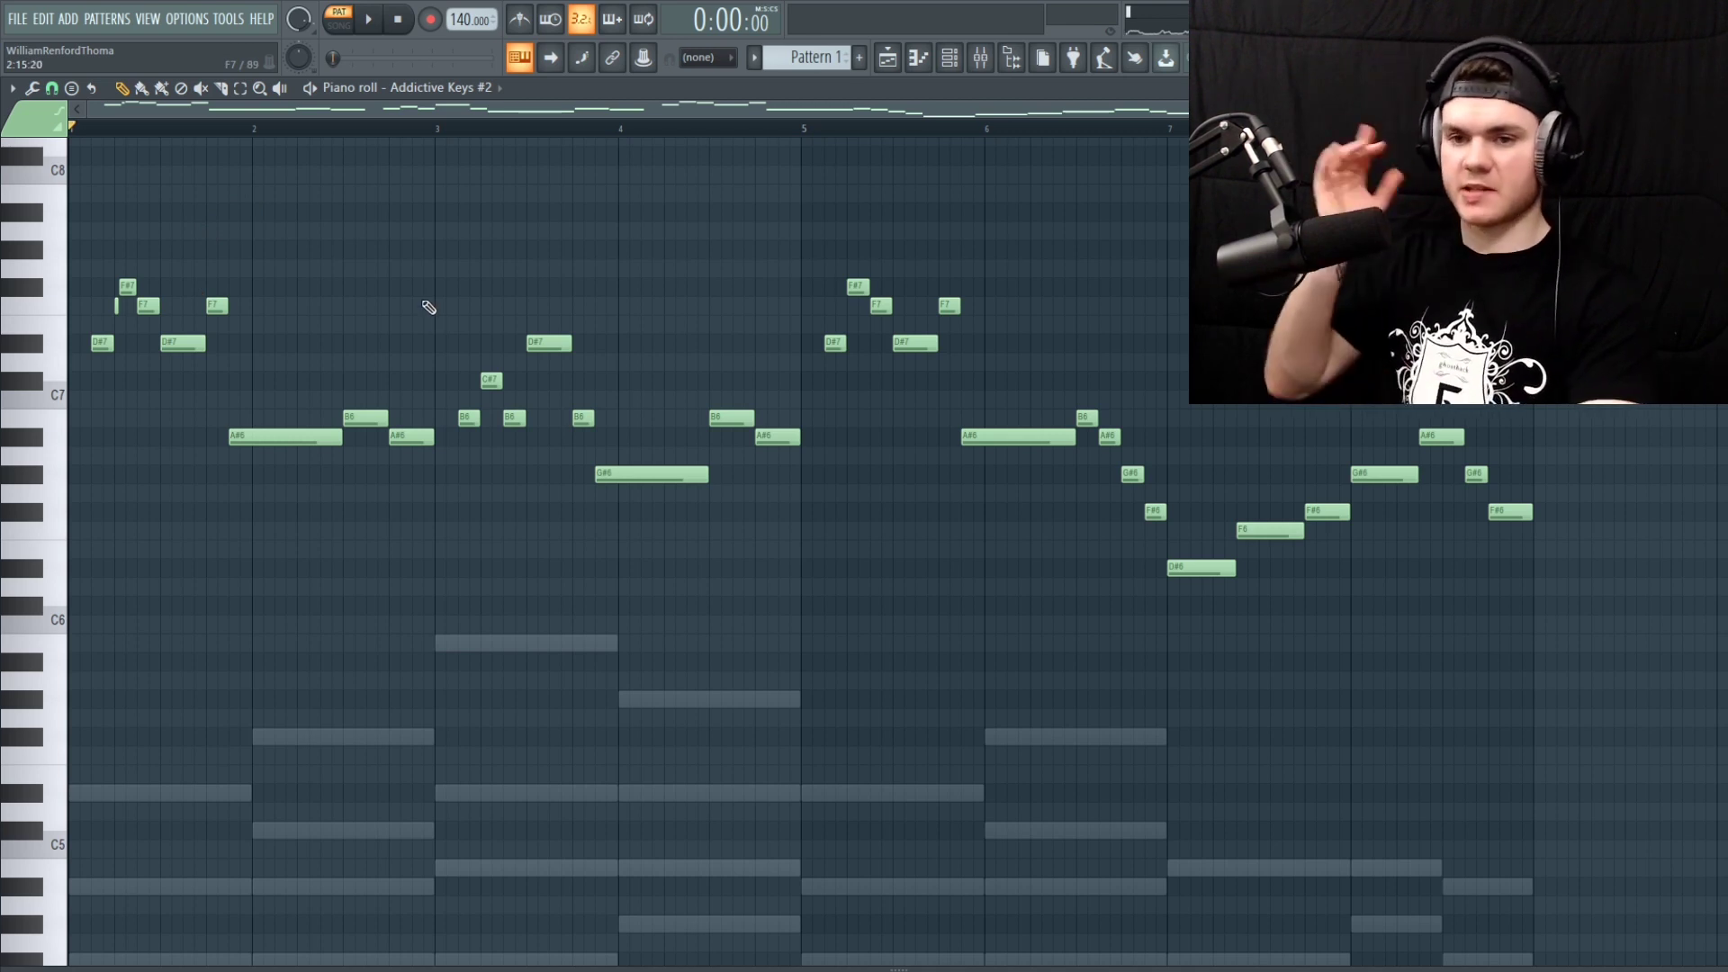
{"action": "key", "text": "space"}
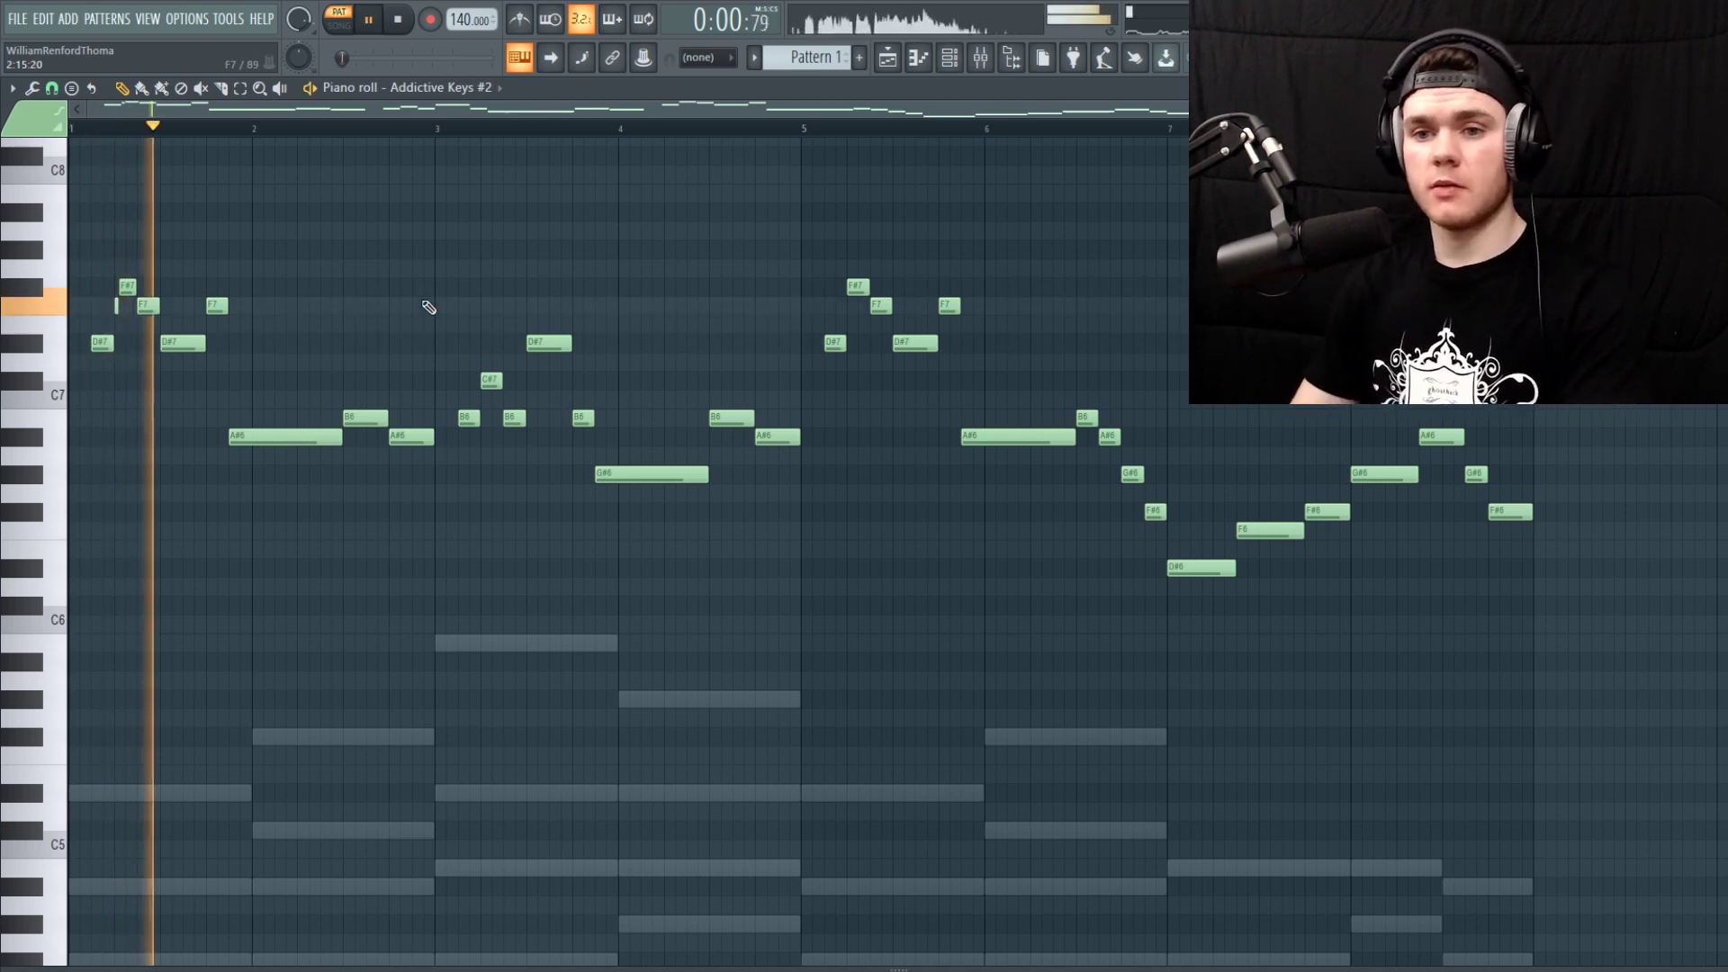
Add a short D7 grace note before the D#7 in bar 3, start the D#7 right after it, and play bars 3 and 4
{"action": "scroll", "coordinate": [524, 132], "scroll_direction": "up", "scroll_amount": 5}
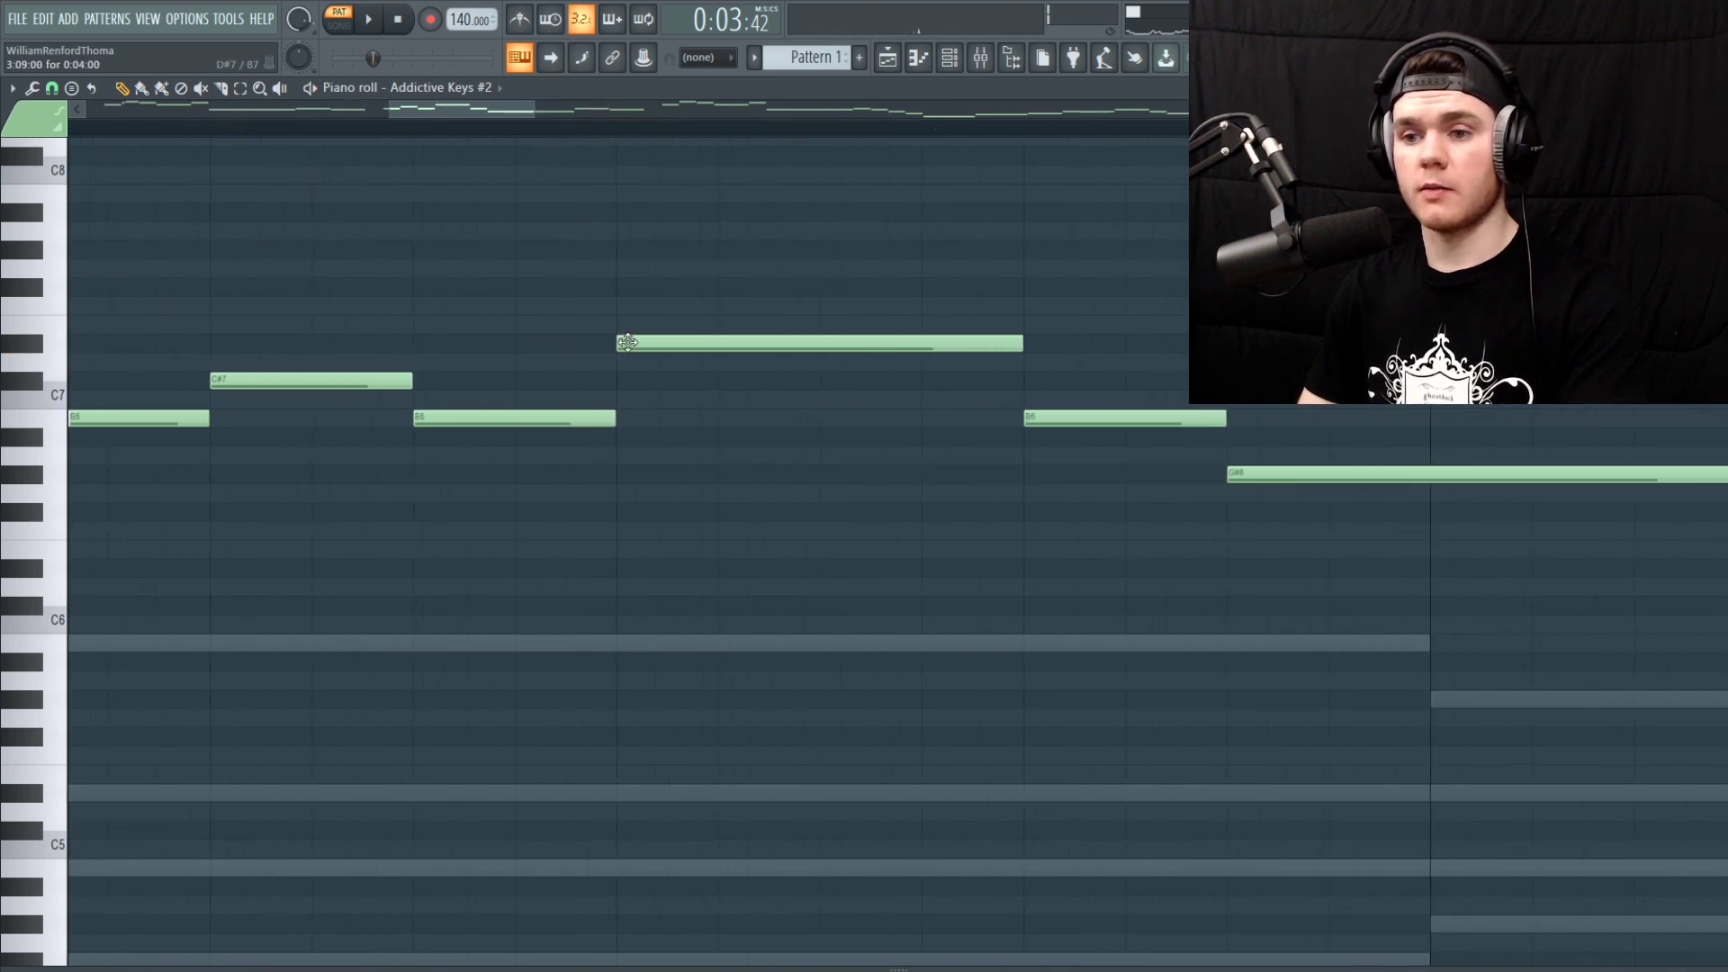
{"action": "left_click", "coordinate": [628, 361]}
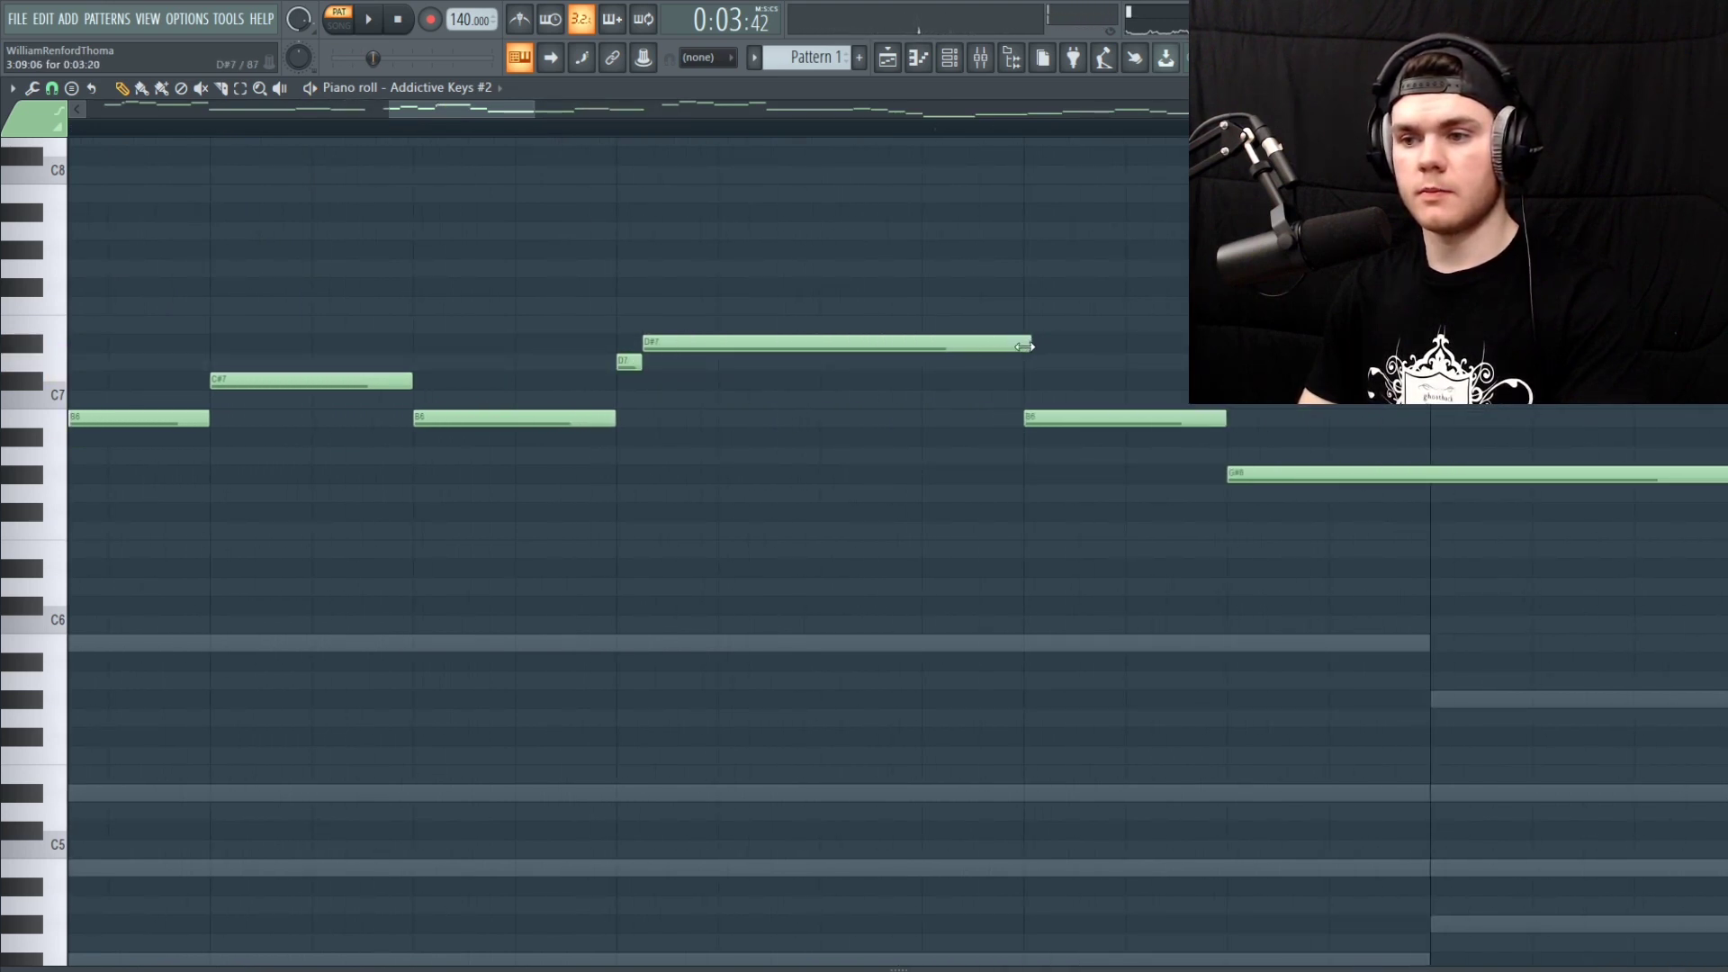
{"action": "key", "text": "space"}
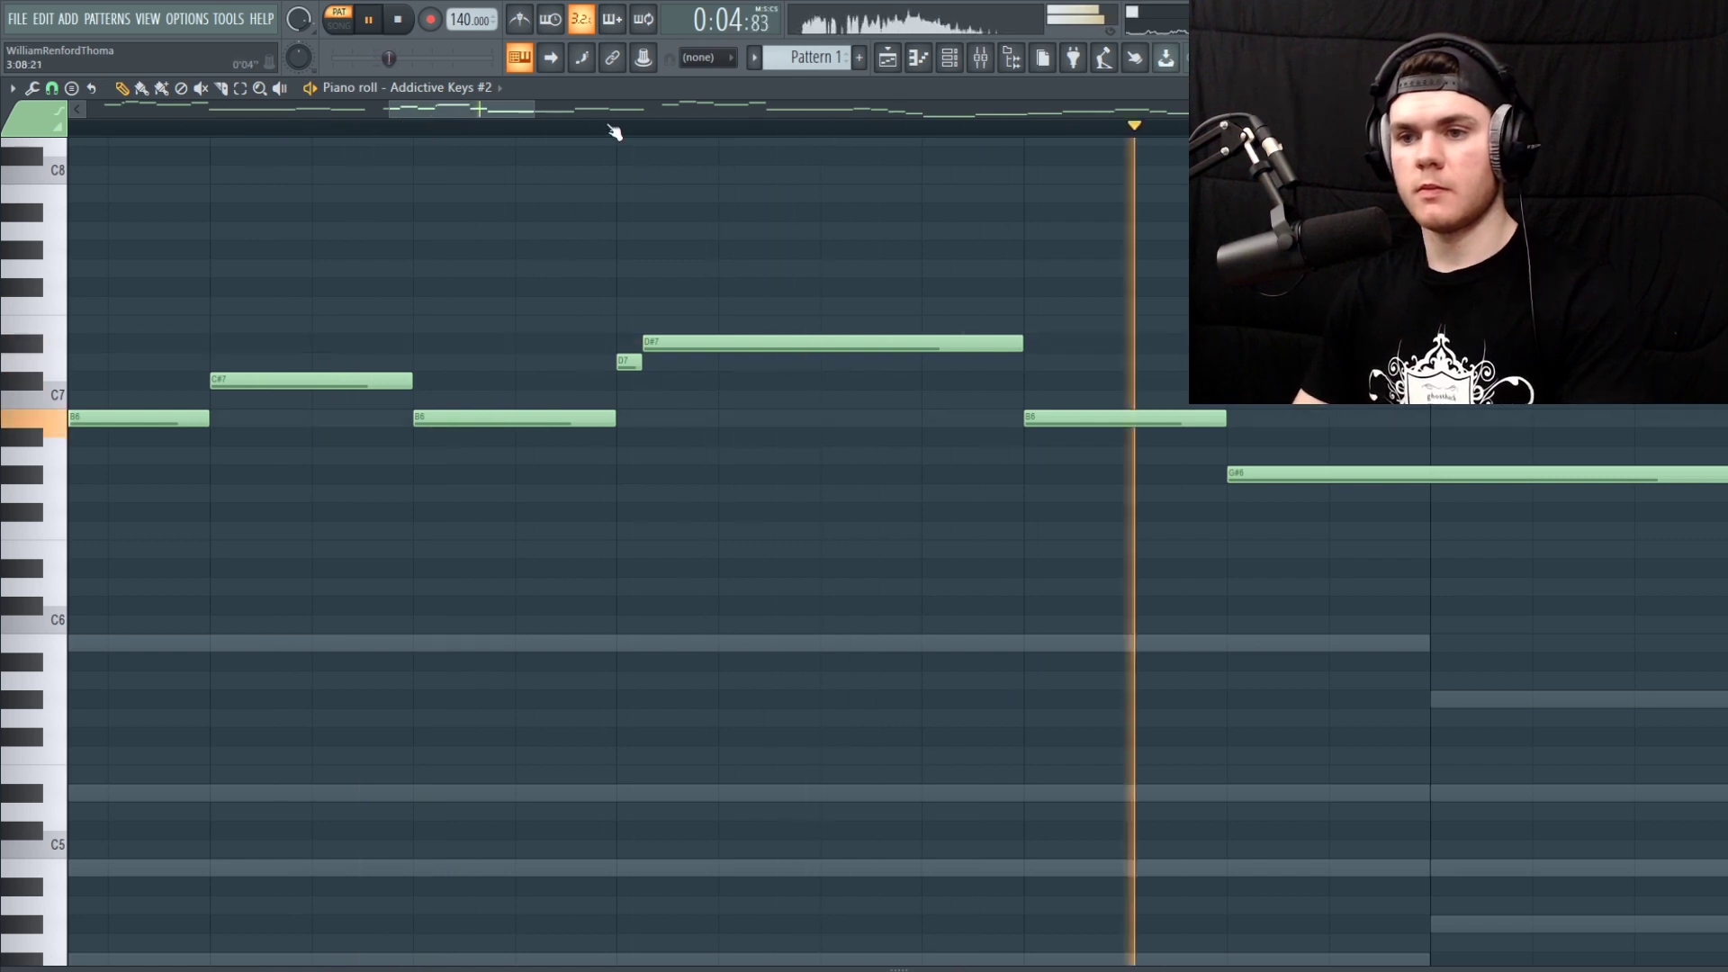
{"action": "scroll", "coordinate": [614, 133], "scroll_direction": "down", "scroll_amount": 3}
{"action": "scroll", "coordinate": [618, 133], "scroll_direction": "down", "scroll_amount": 4}
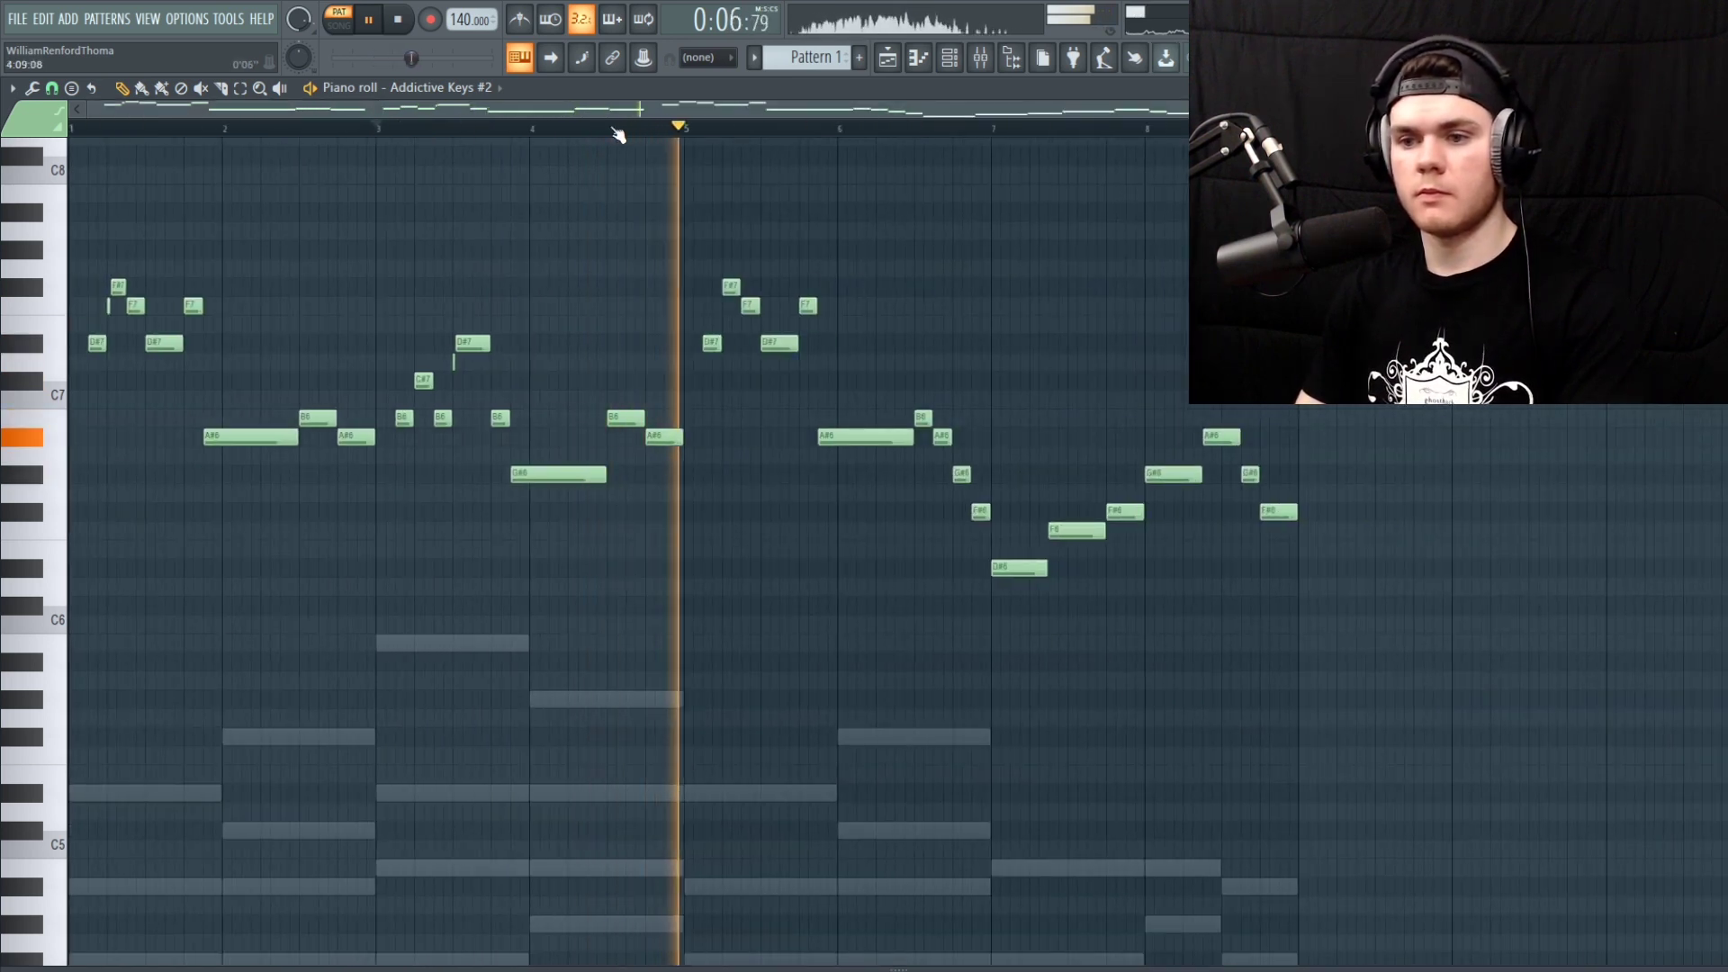
{"action": "key", "text": "space"}
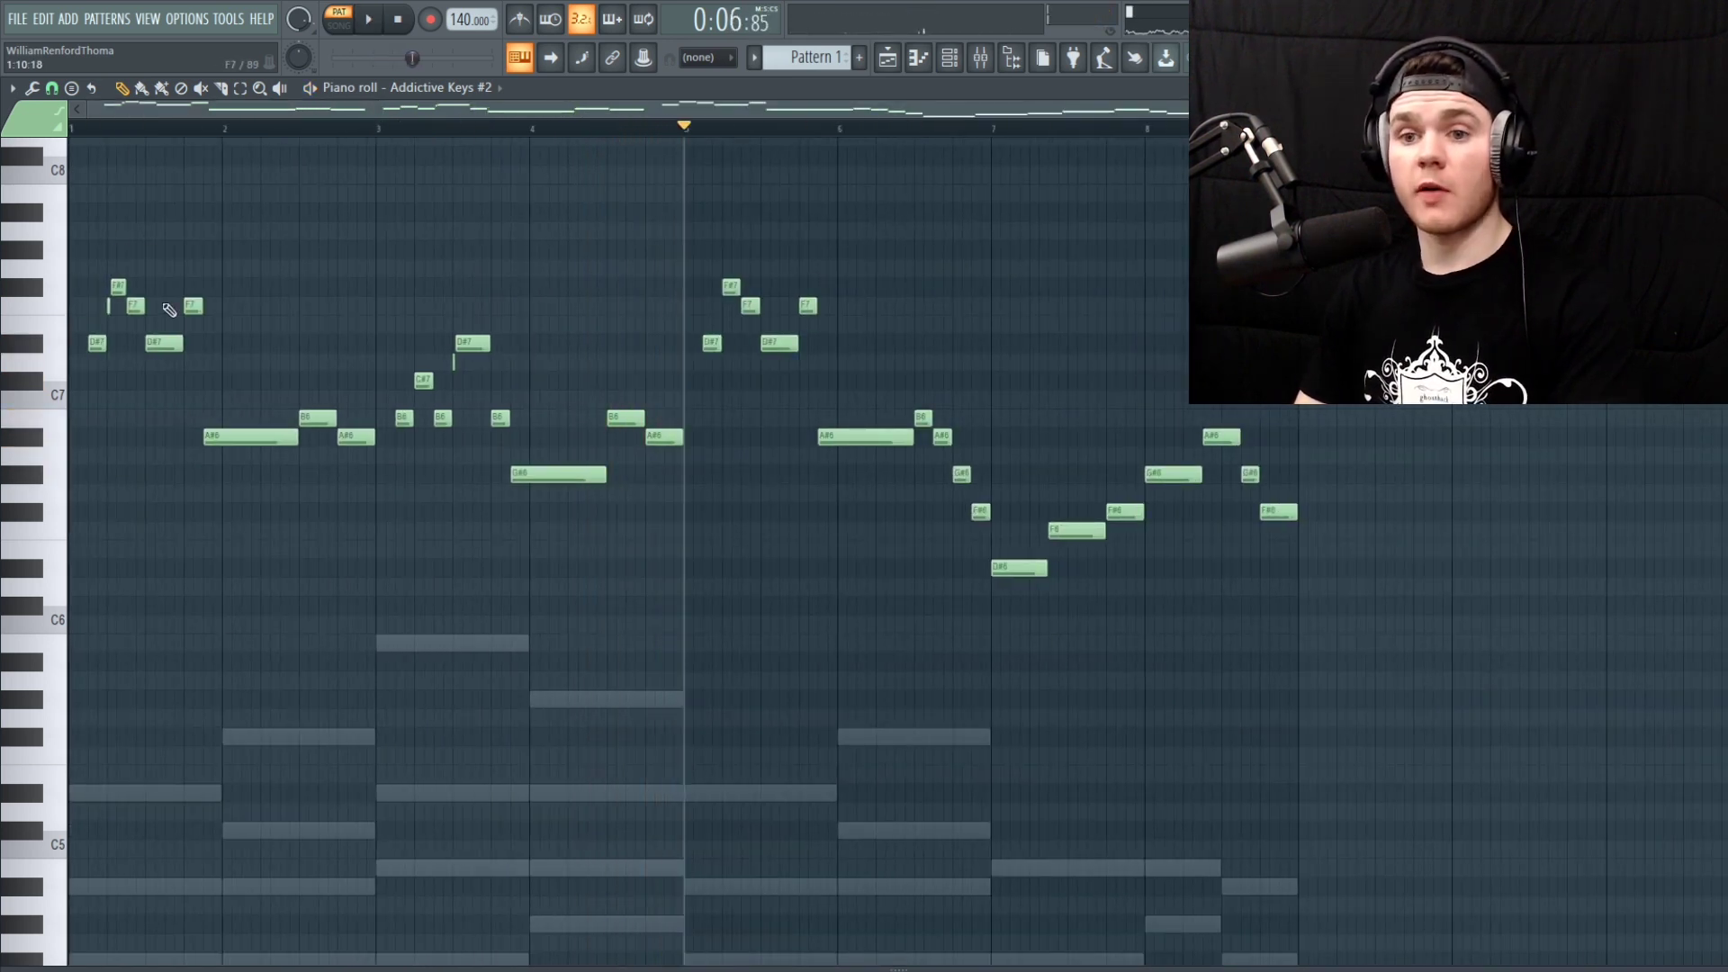
Add a short E7 grace note before the last F7 in bar 5 and start the F7 at 5:13:05
{"action": "left_click", "coordinate": [730, 287]}
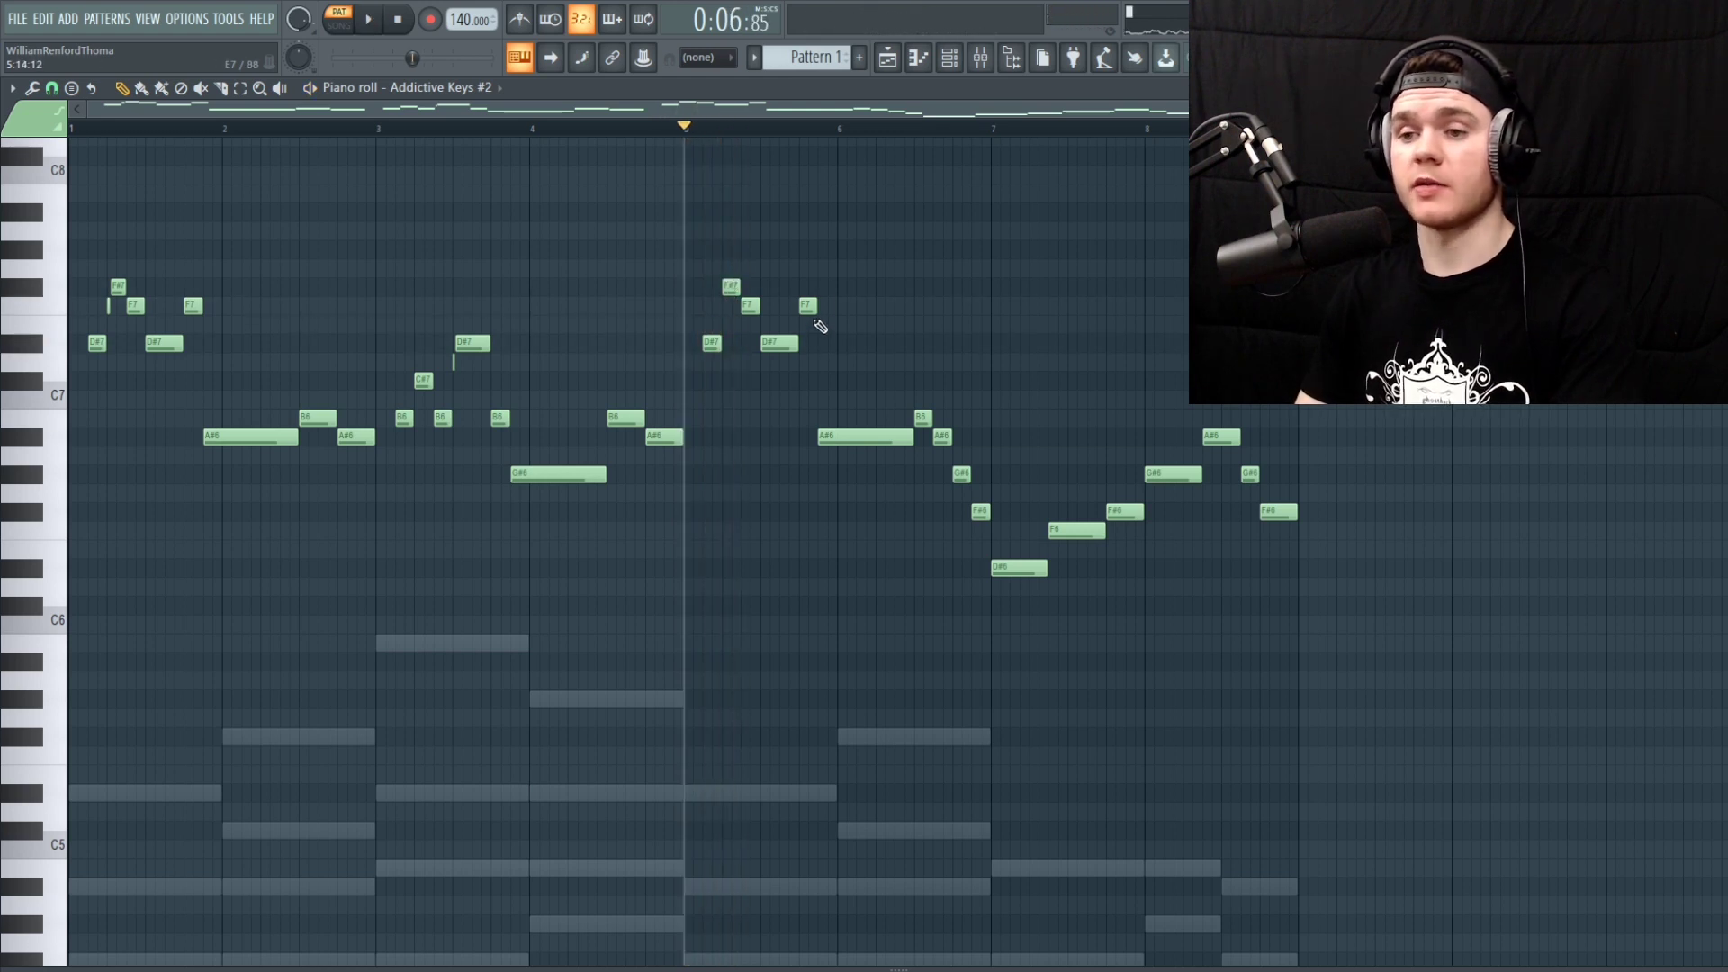
{"action": "key", "text": "space"}
{"action": "scroll", "coordinate": [801, 140], "scroll_direction": "up", "scroll_amount": 5}
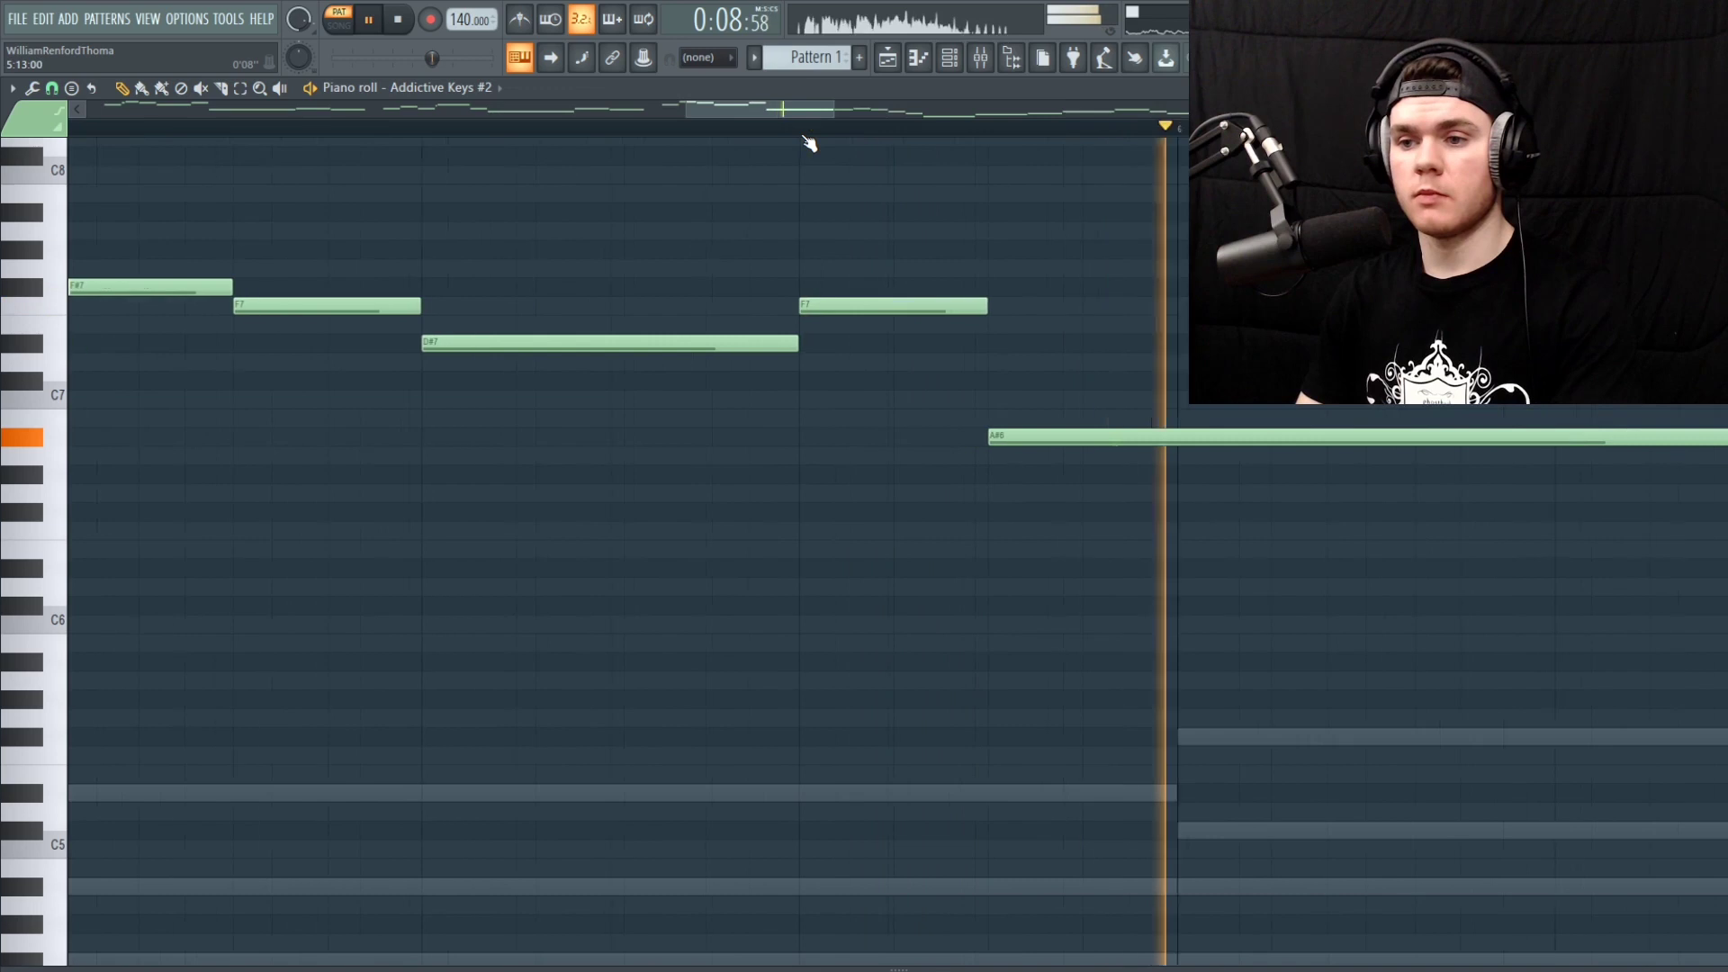
{"action": "scroll", "coordinate": [808, 142], "scroll_direction": "down", "scroll_amount": 1}
{"action": "key", "text": "space"}
{"action": "left_click", "coordinate": [808, 325]}
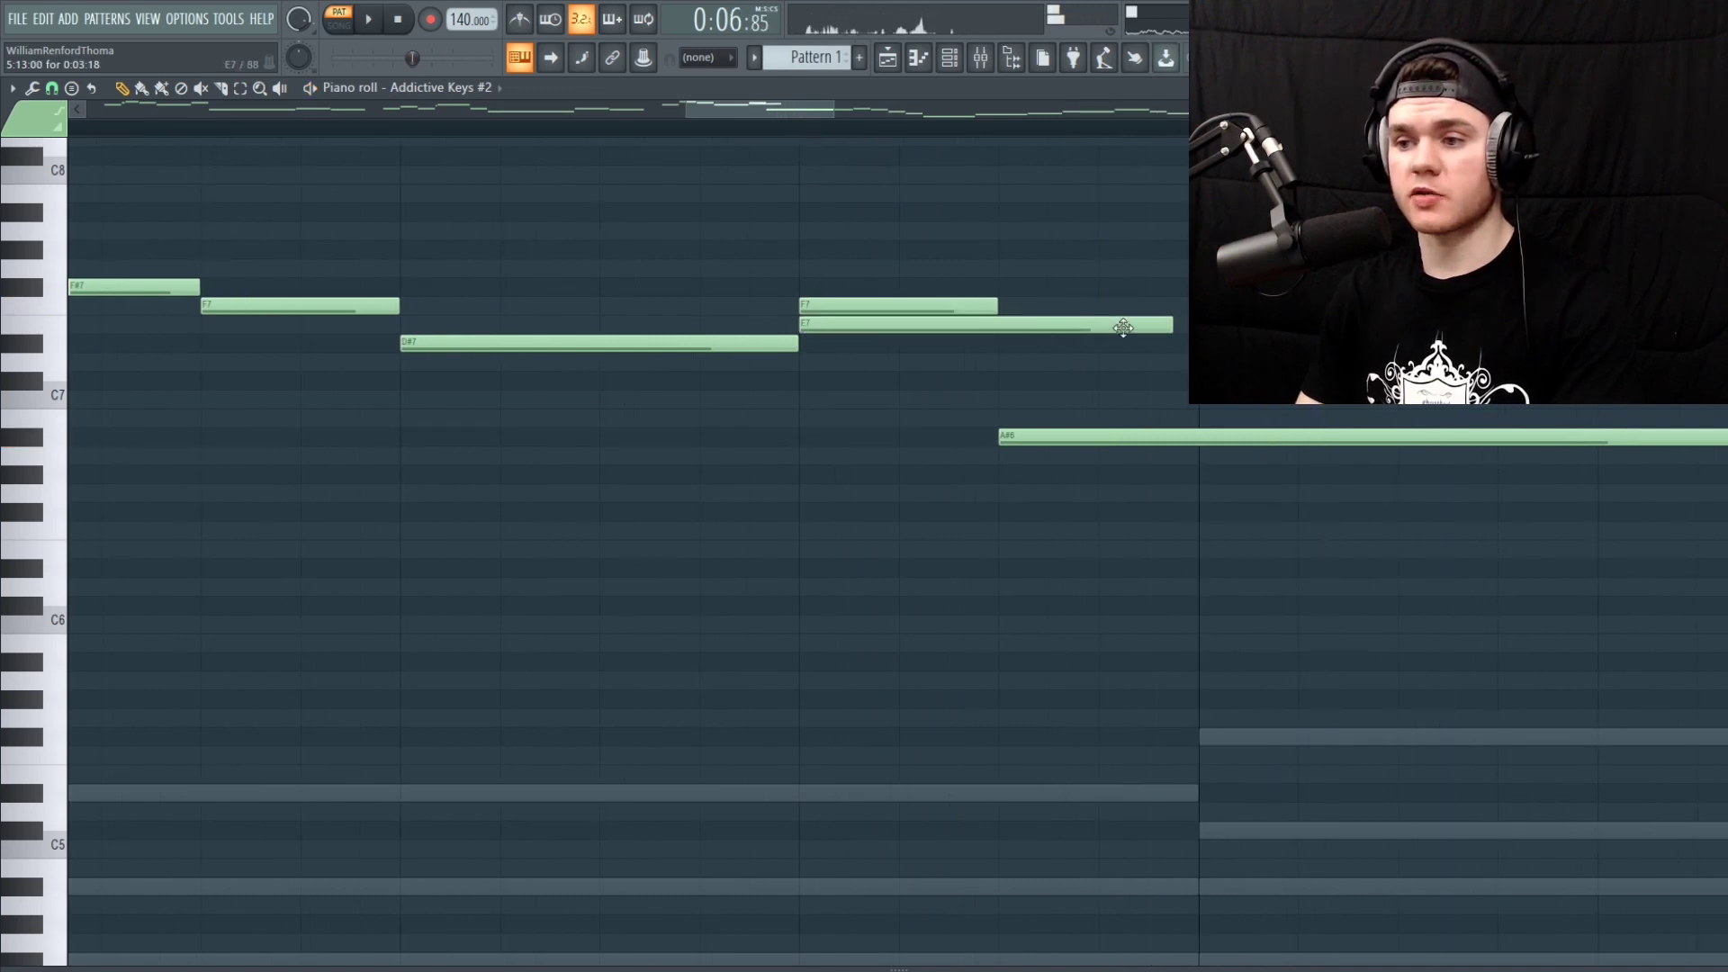
{"action": "left_click_drag", "start_coordinate": [1168, 324], "coordinate": [861, 301]}
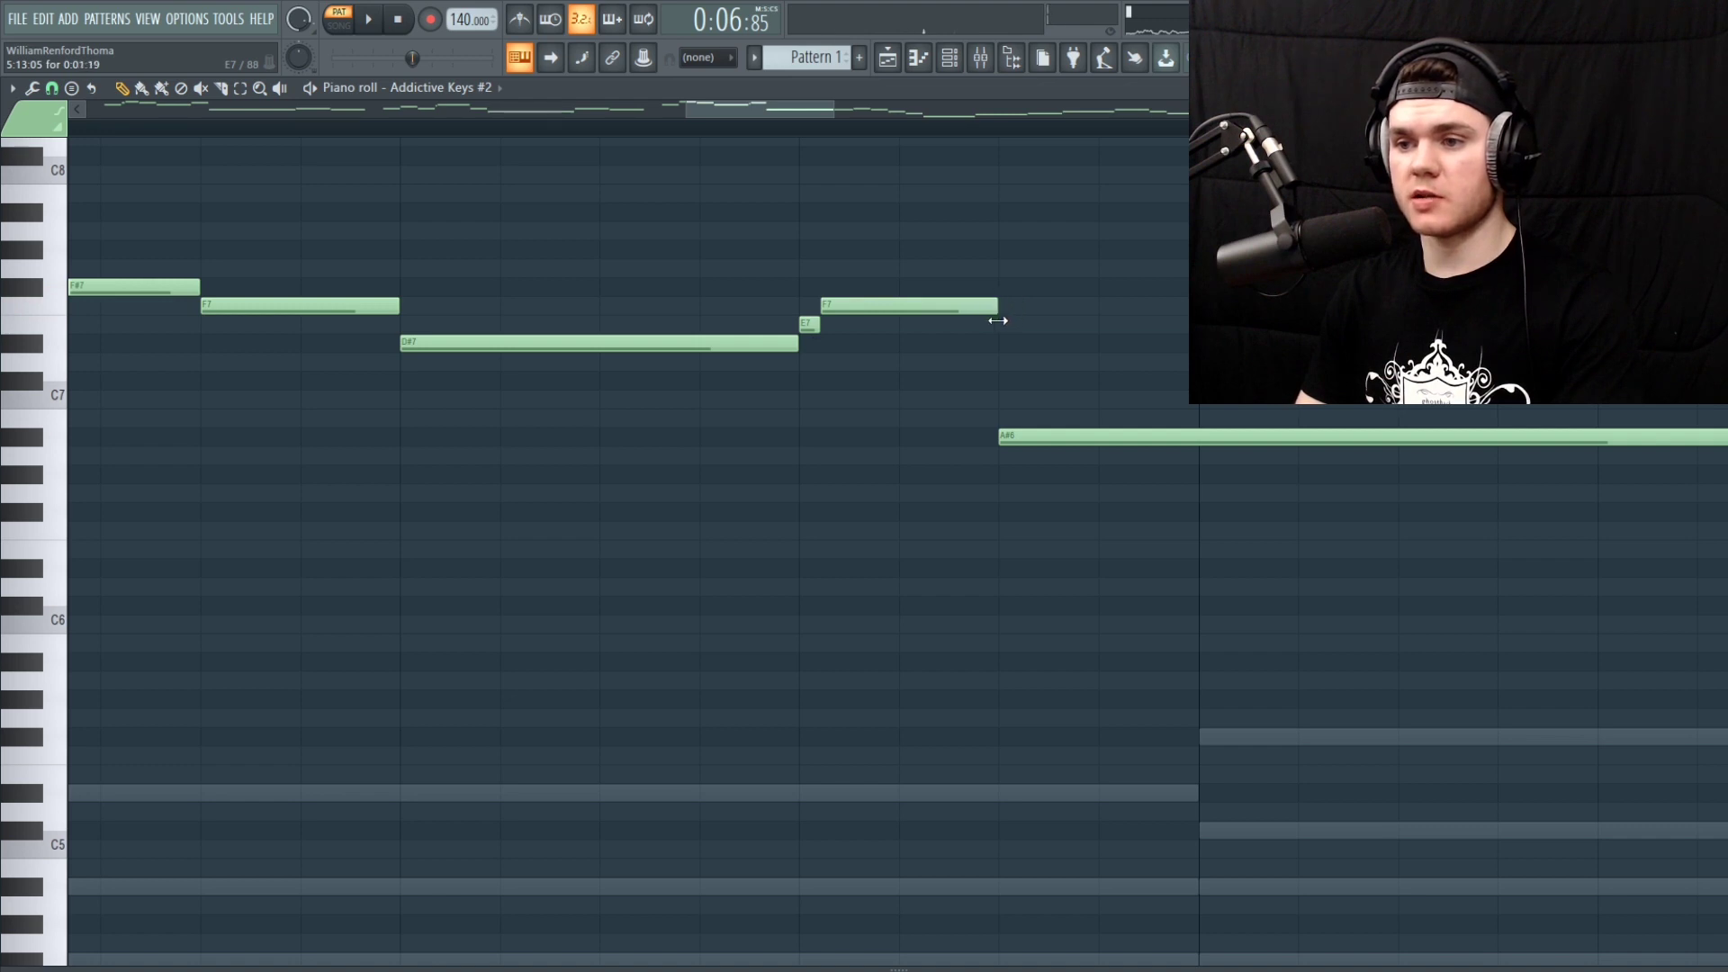
{"action": "scroll", "coordinate": [799, 142], "scroll_direction": "down", "scroll_amount": 3}
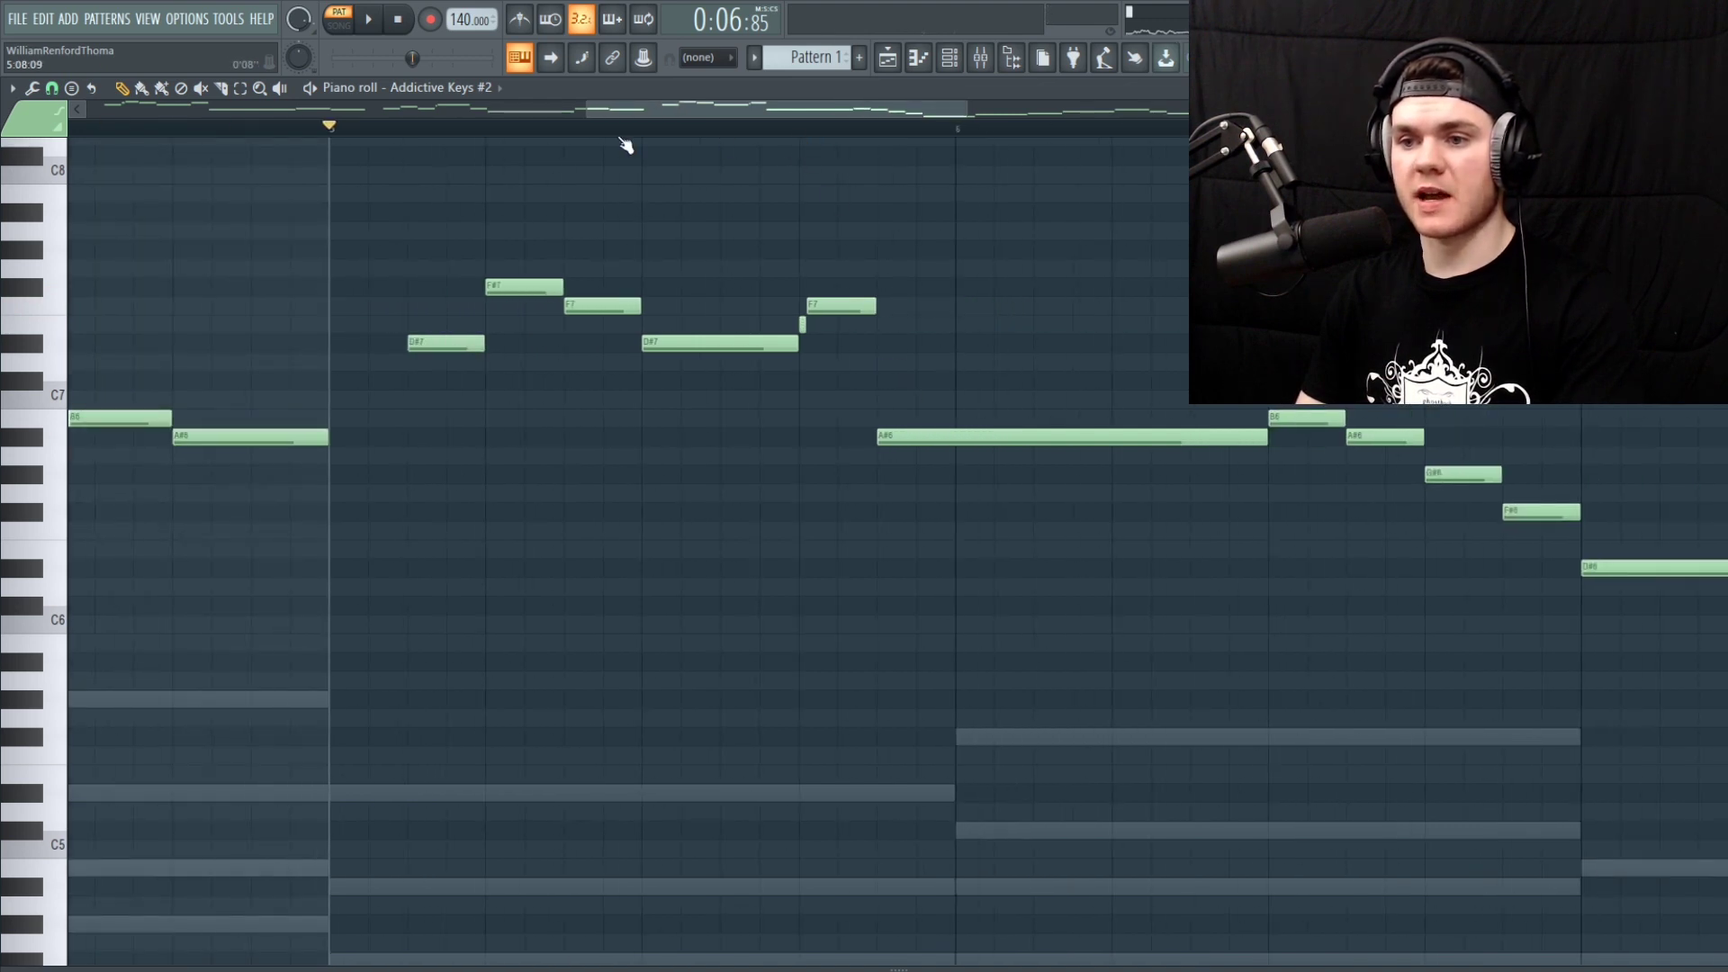
Play the melody around the bar 5 grace note, refining the E7 and F7 pair
{"action": "key", "text": "space"}
{"action": "key", "text": "space"}
{"action": "scroll", "coordinate": [846, 167], "scroll_direction": "down", "scroll_amount": 3}
{"action": "key", "text": "space"}
{"action": "scroll", "coordinate": [950, 135], "scroll_direction": "up", "scroll_amount": 3}
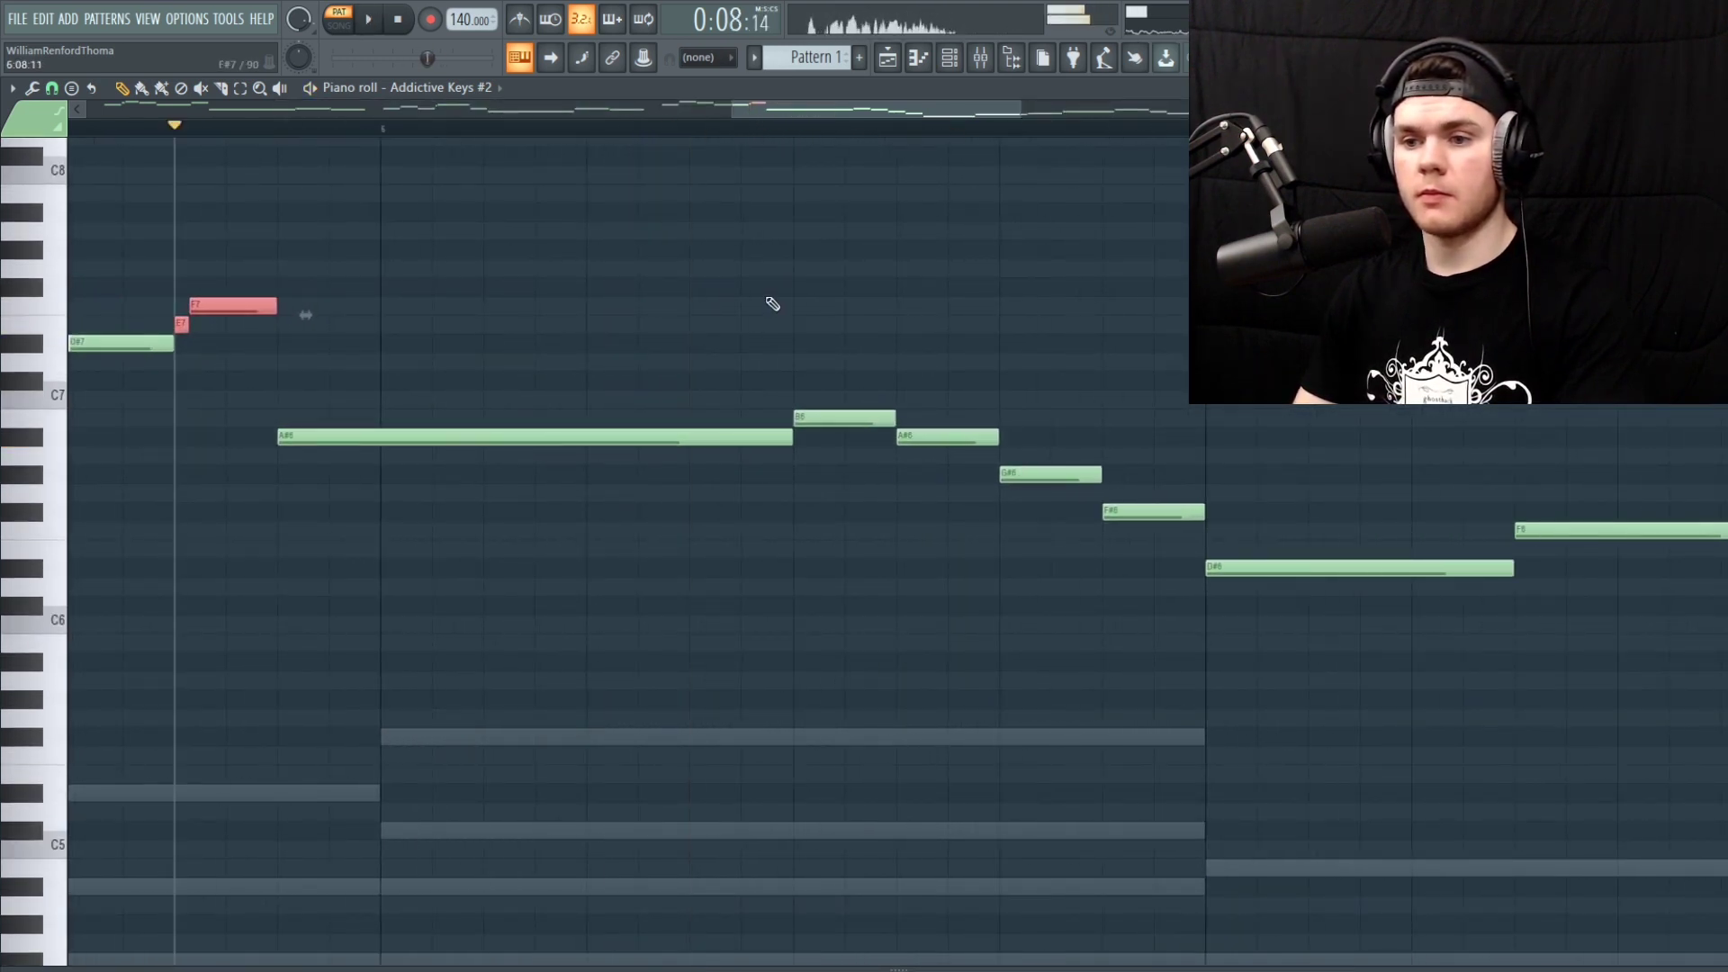
{"action": "key", "text": "space"}
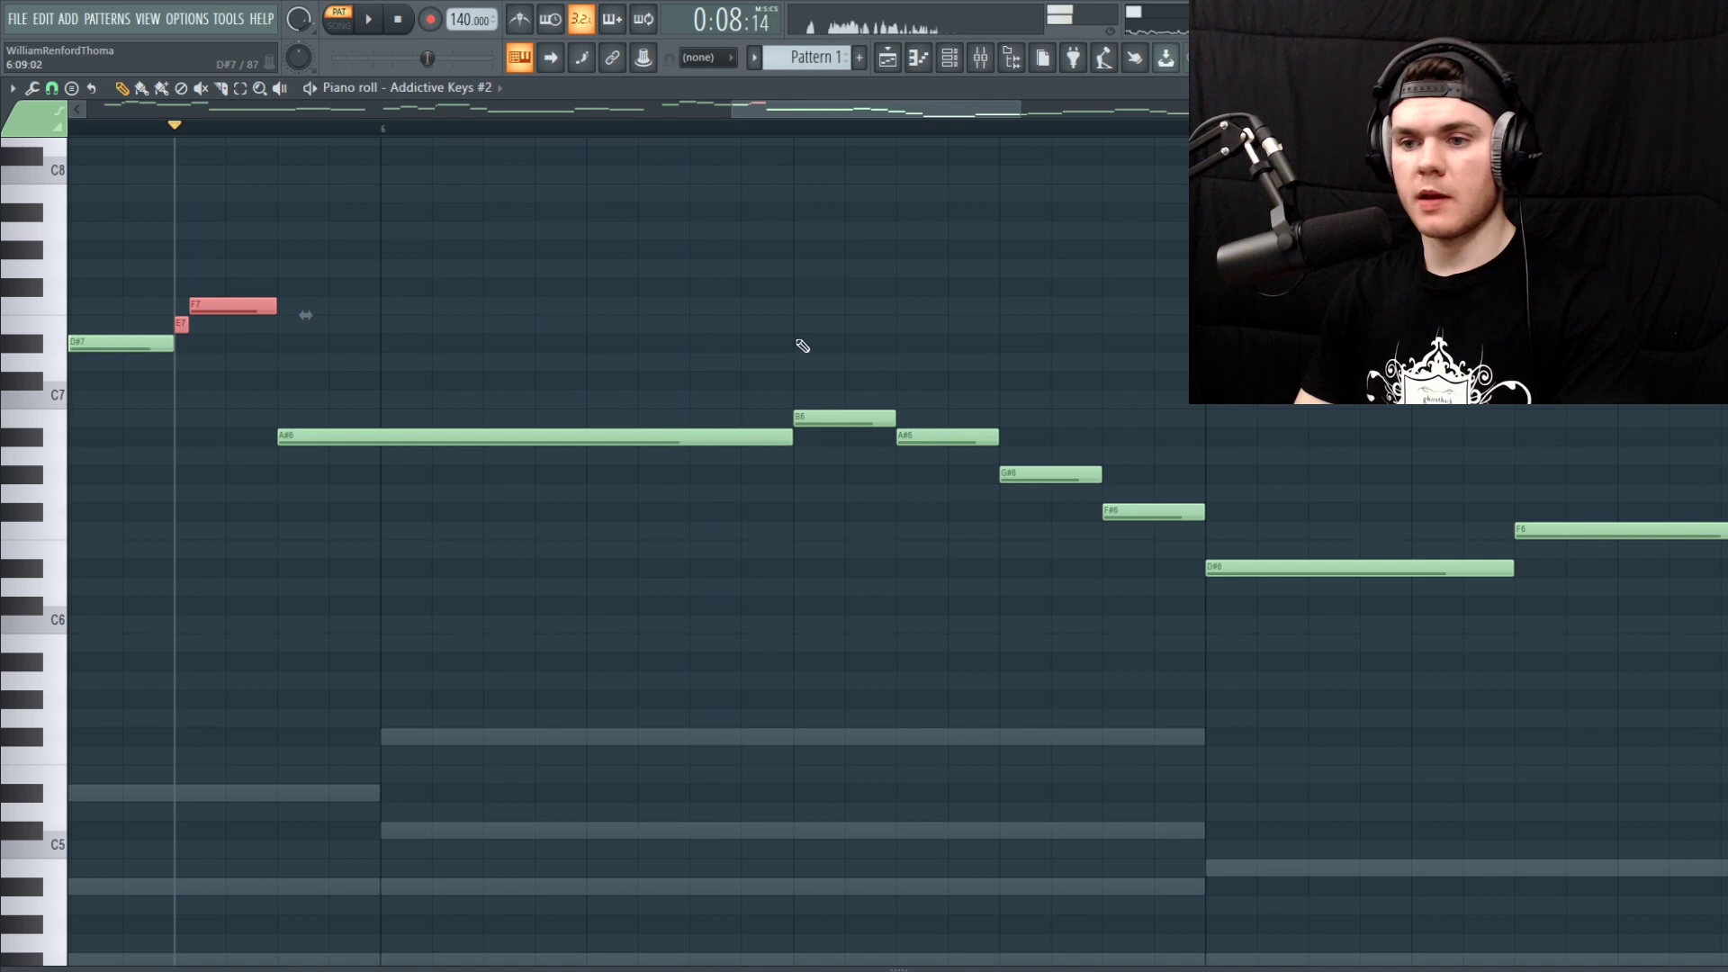
Shorten the long A#6 leading into bar 6 to 0:08:00 and fill the gap with one-step B6 and A#6 notes
{"action": "left_click_drag", "start_coordinate": [792, 440], "coordinate": [681, 450]}
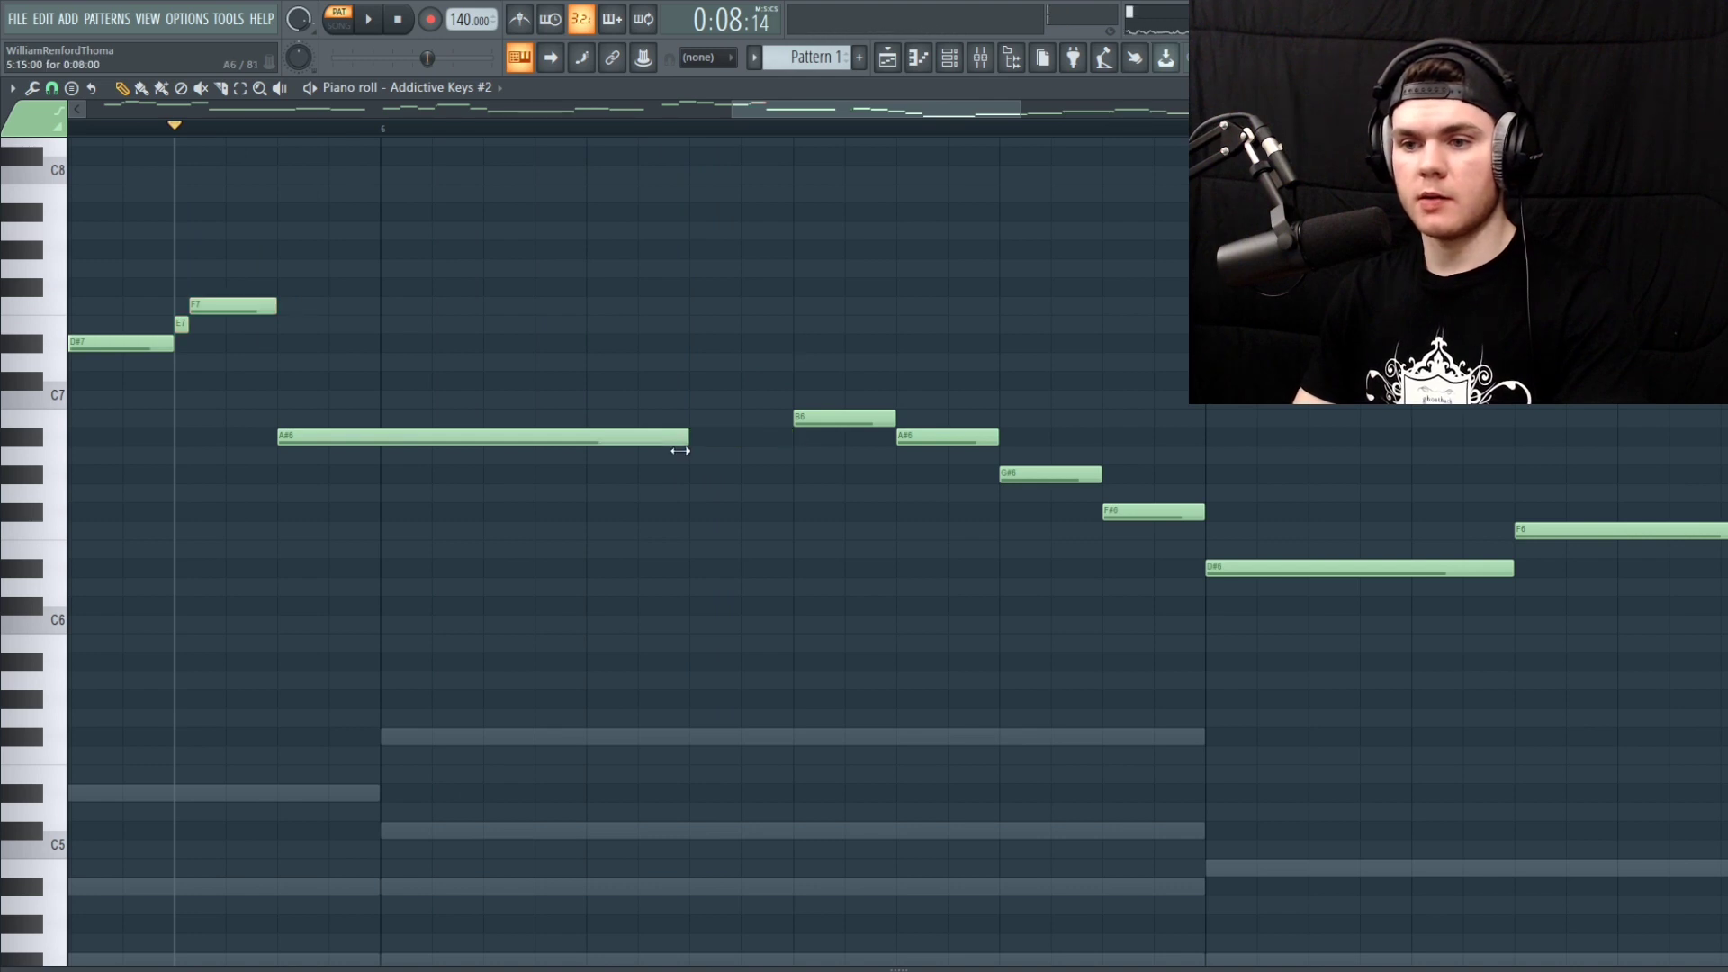
{"action": "left_click", "coordinate": [697, 402]}
{"action": "left_click_drag", "start_coordinate": [1094, 394], "coordinate": [786, 398]}
{"action": "left_click", "coordinate": [756, 440]}
{"action": "key", "text": "space"}
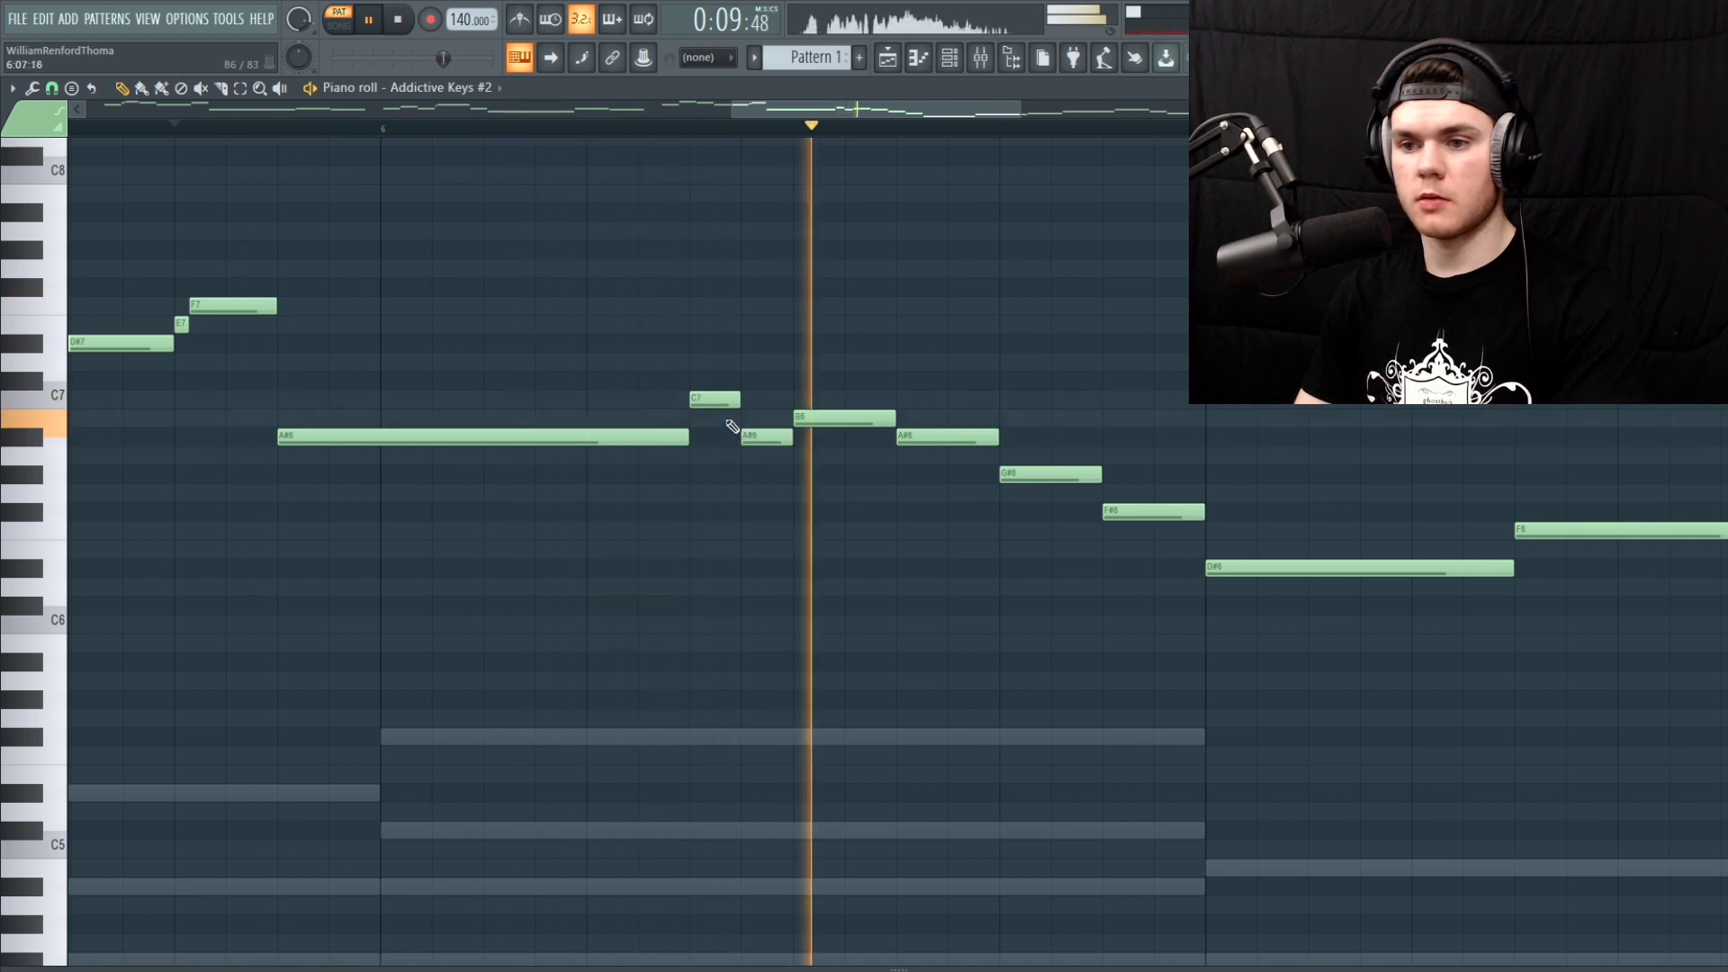
{"action": "left_click_drag", "start_coordinate": [730, 400], "coordinate": [730, 417]}
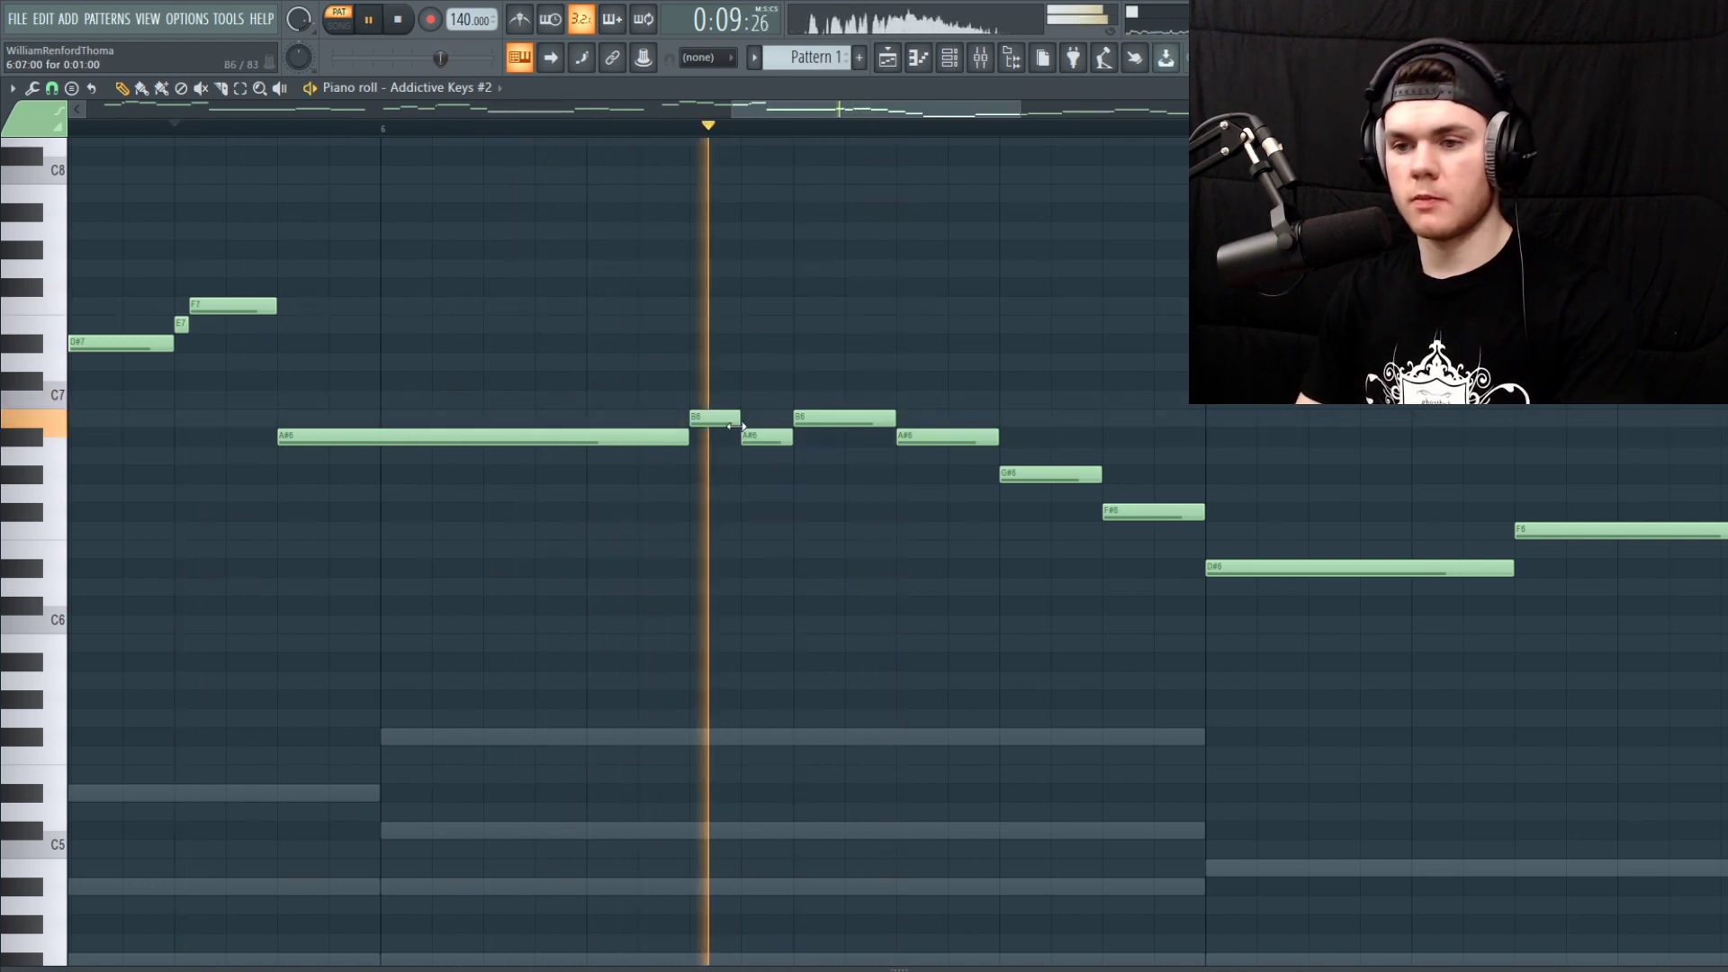
{"action": "key", "text": "space"}
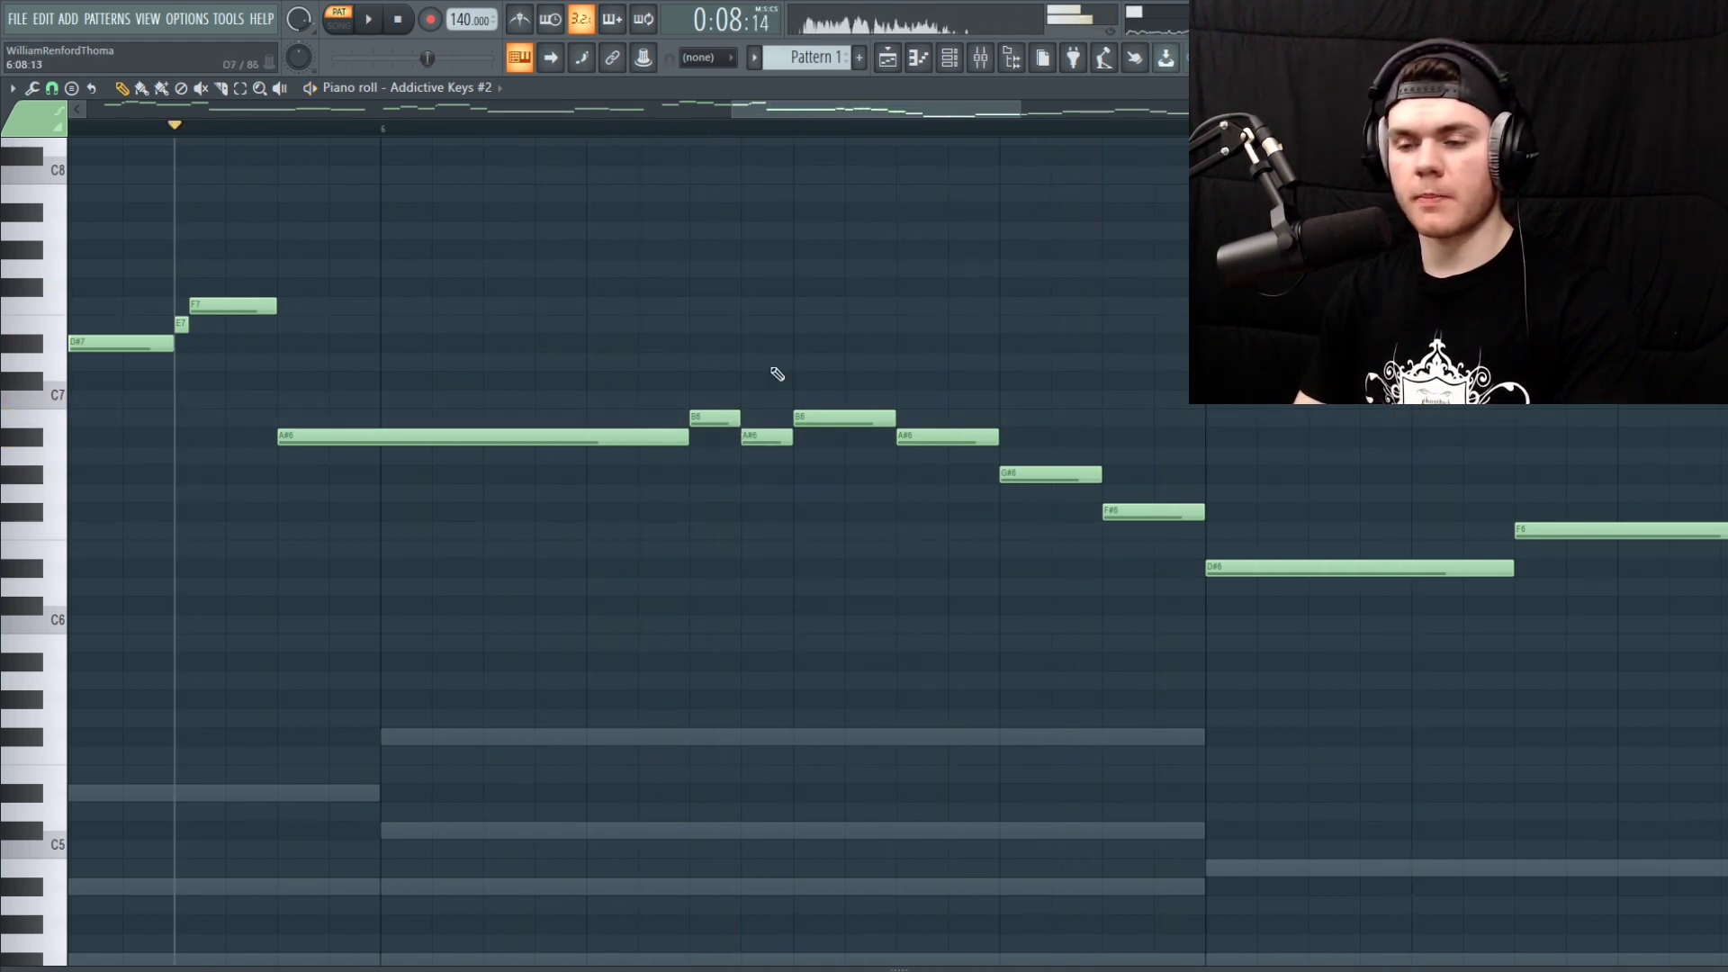
Set the snap to 1/6 beat, rebuild the bar 6 fill as three equal notes B6, A#6, B6, and play it
{"action": "left_click", "coordinate": [56, 89]}
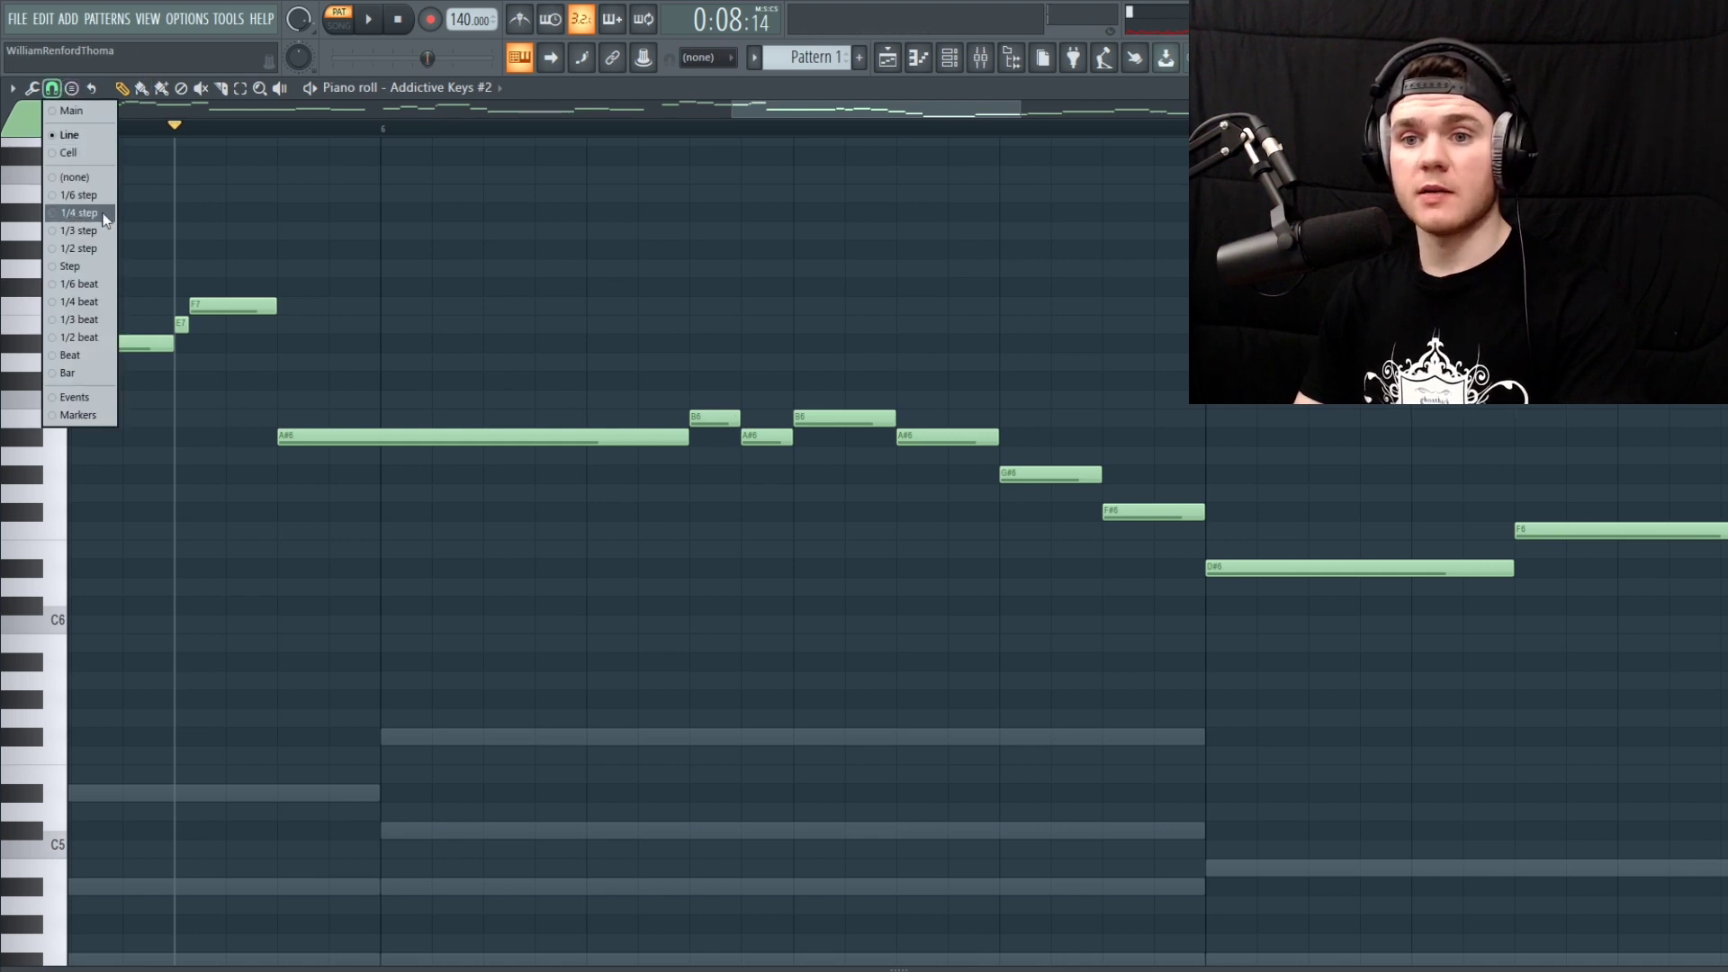
{"action": "left_click", "coordinate": [90, 279]}
{"action": "key", "text": "space"}
{"action": "right_click", "coordinate": [765, 439]}
{"action": "key", "text": "space"}
{"action": "left_click", "coordinate": [774, 418]}
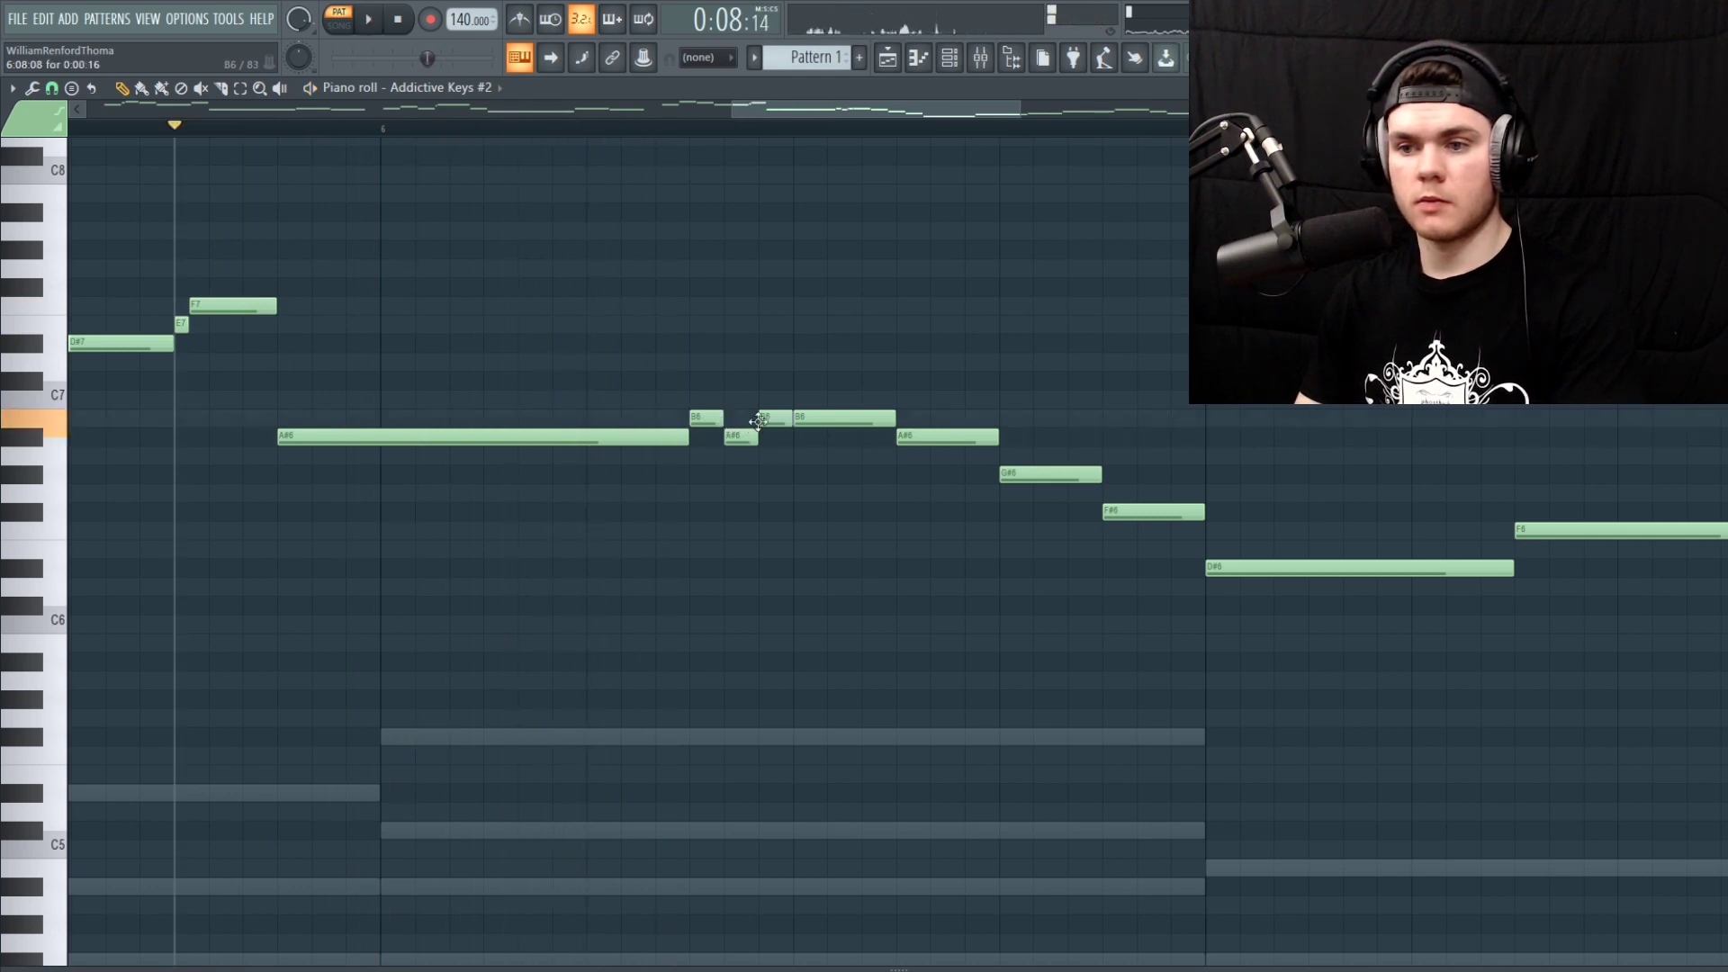
{"action": "key", "text": "space"}
{"action": "key", "text": "space"}
Change the bar 6 triplet pitches to A#6, B6, A#6 and play the melody on into bar 8
{"action": "left_click_drag", "start_coordinate": [710, 420], "coordinate": [773, 437]}
{"action": "key", "text": "space"}
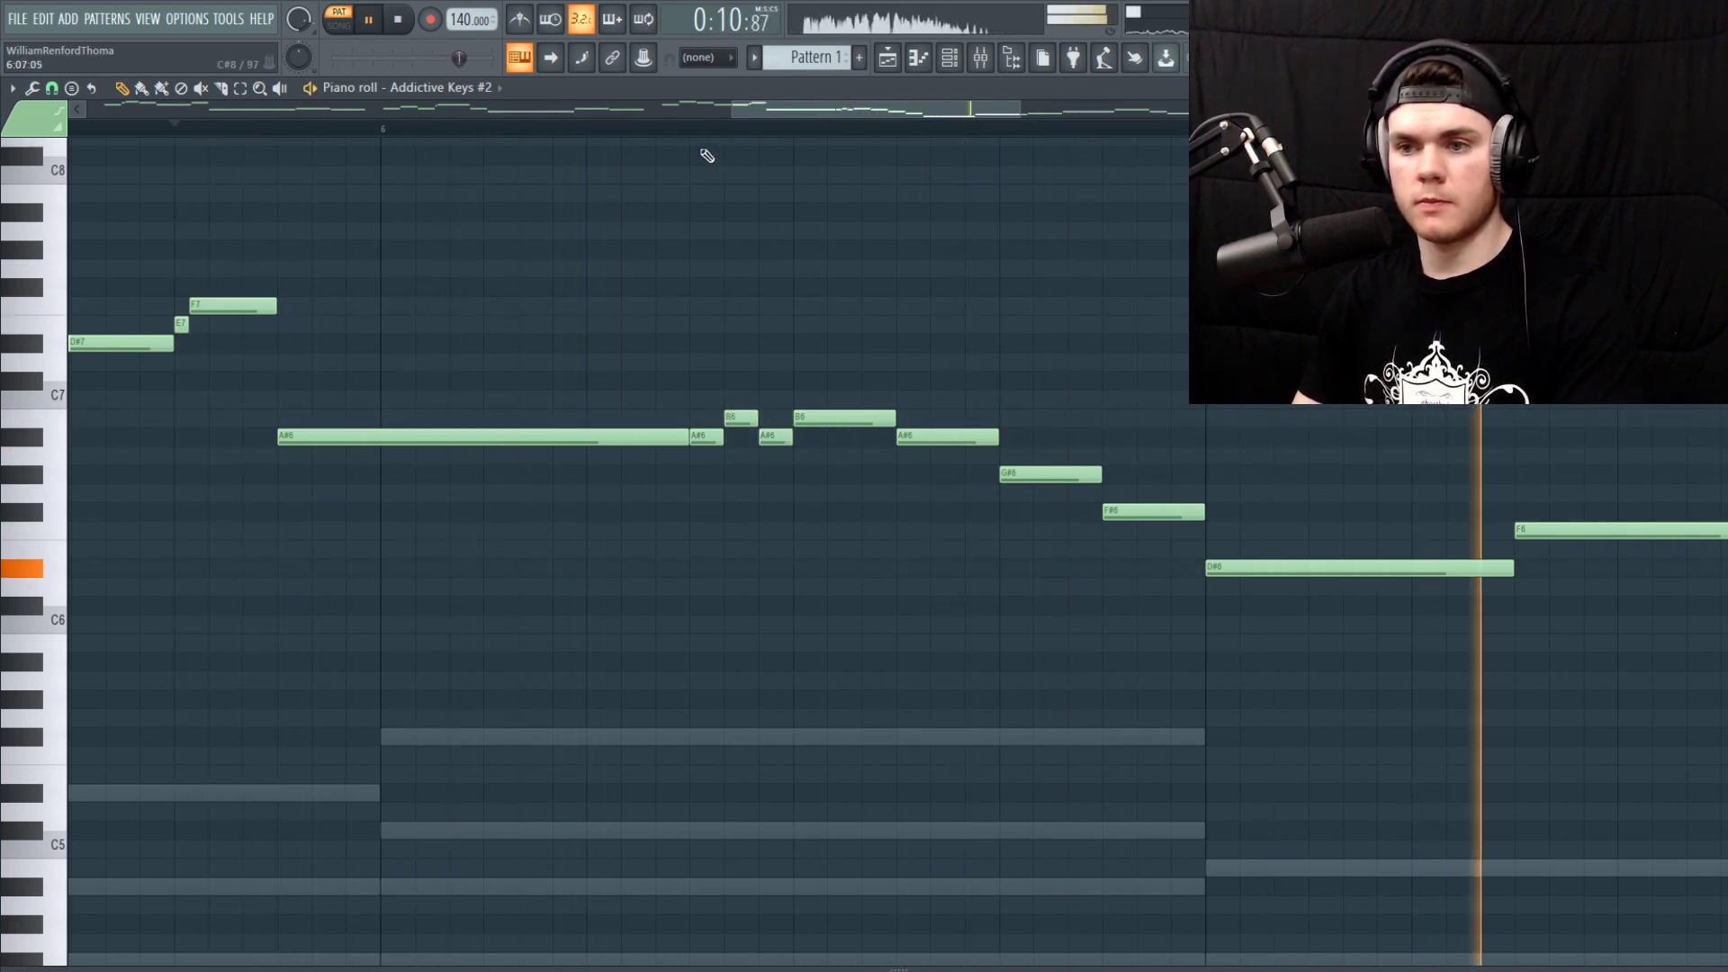
{"action": "key", "text": "space"}
{"action": "key", "text": "space"}
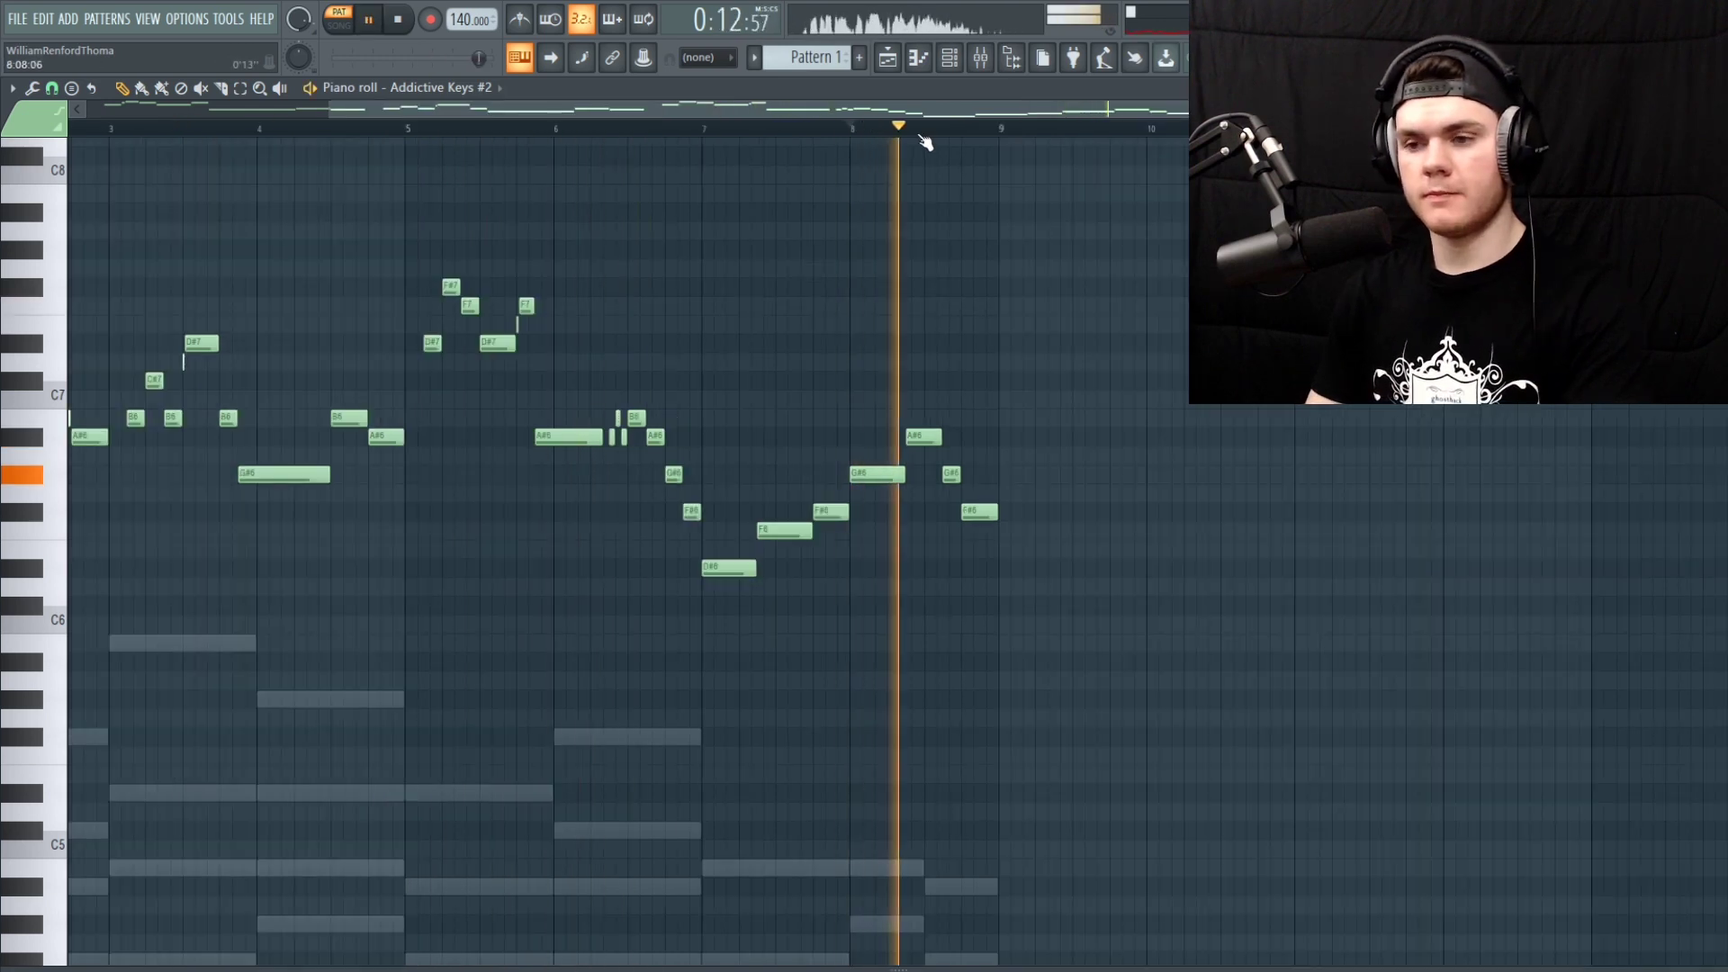
{"action": "key", "text": "space"}
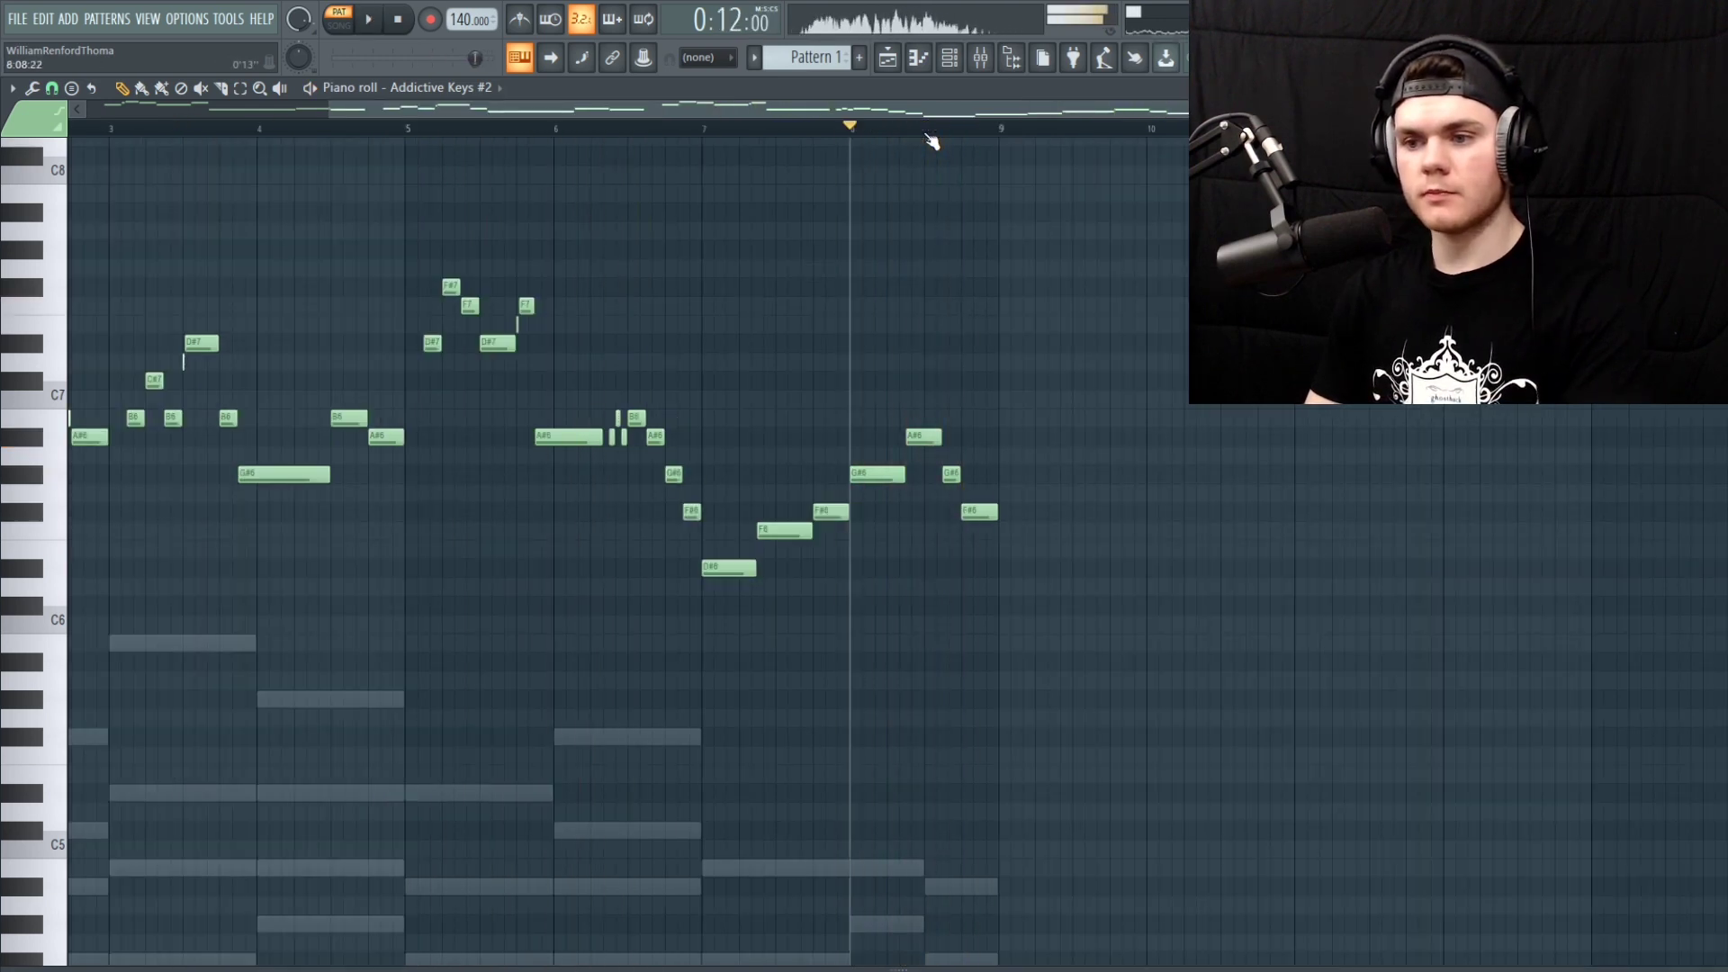
Add a short A6 grace note before the A#6 in bar 8, start the A#6 right after it, and play bar 8
{"action": "scroll", "coordinate": [932, 139], "scroll_direction": "up", "scroll_amount": 3}
{"action": "scroll", "coordinate": [933, 139], "scroll_direction": "up", "scroll_amount": 4}
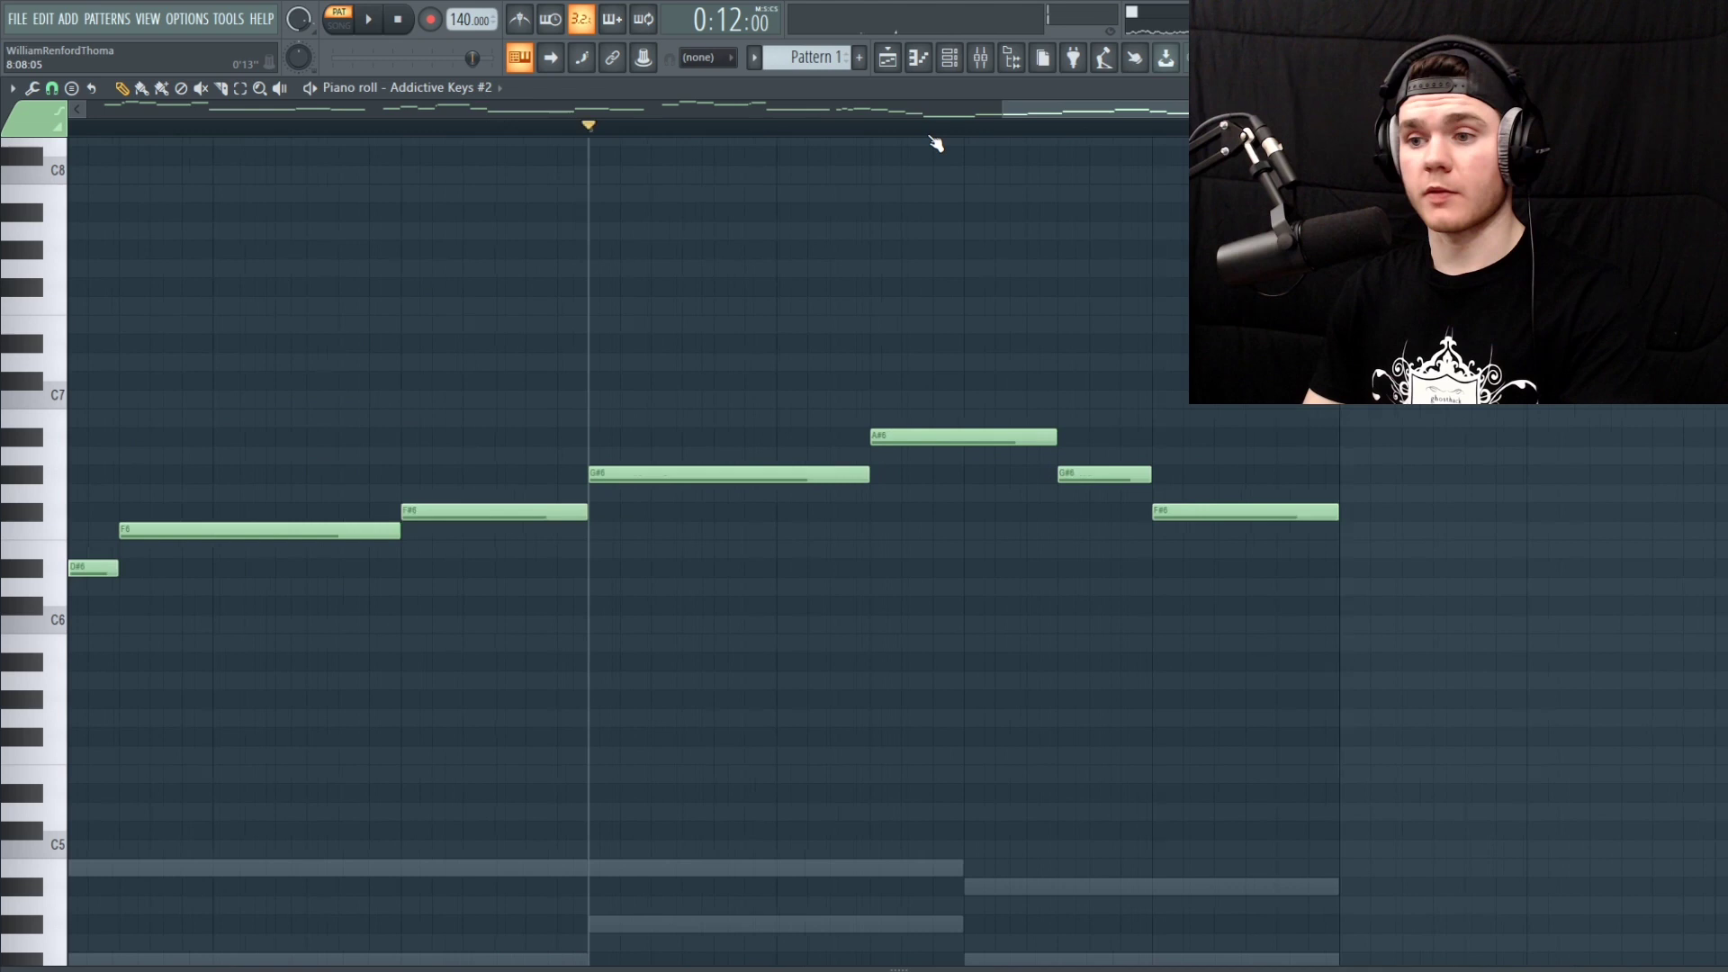
{"action": "left_click", "coordinate": [822, 457]}
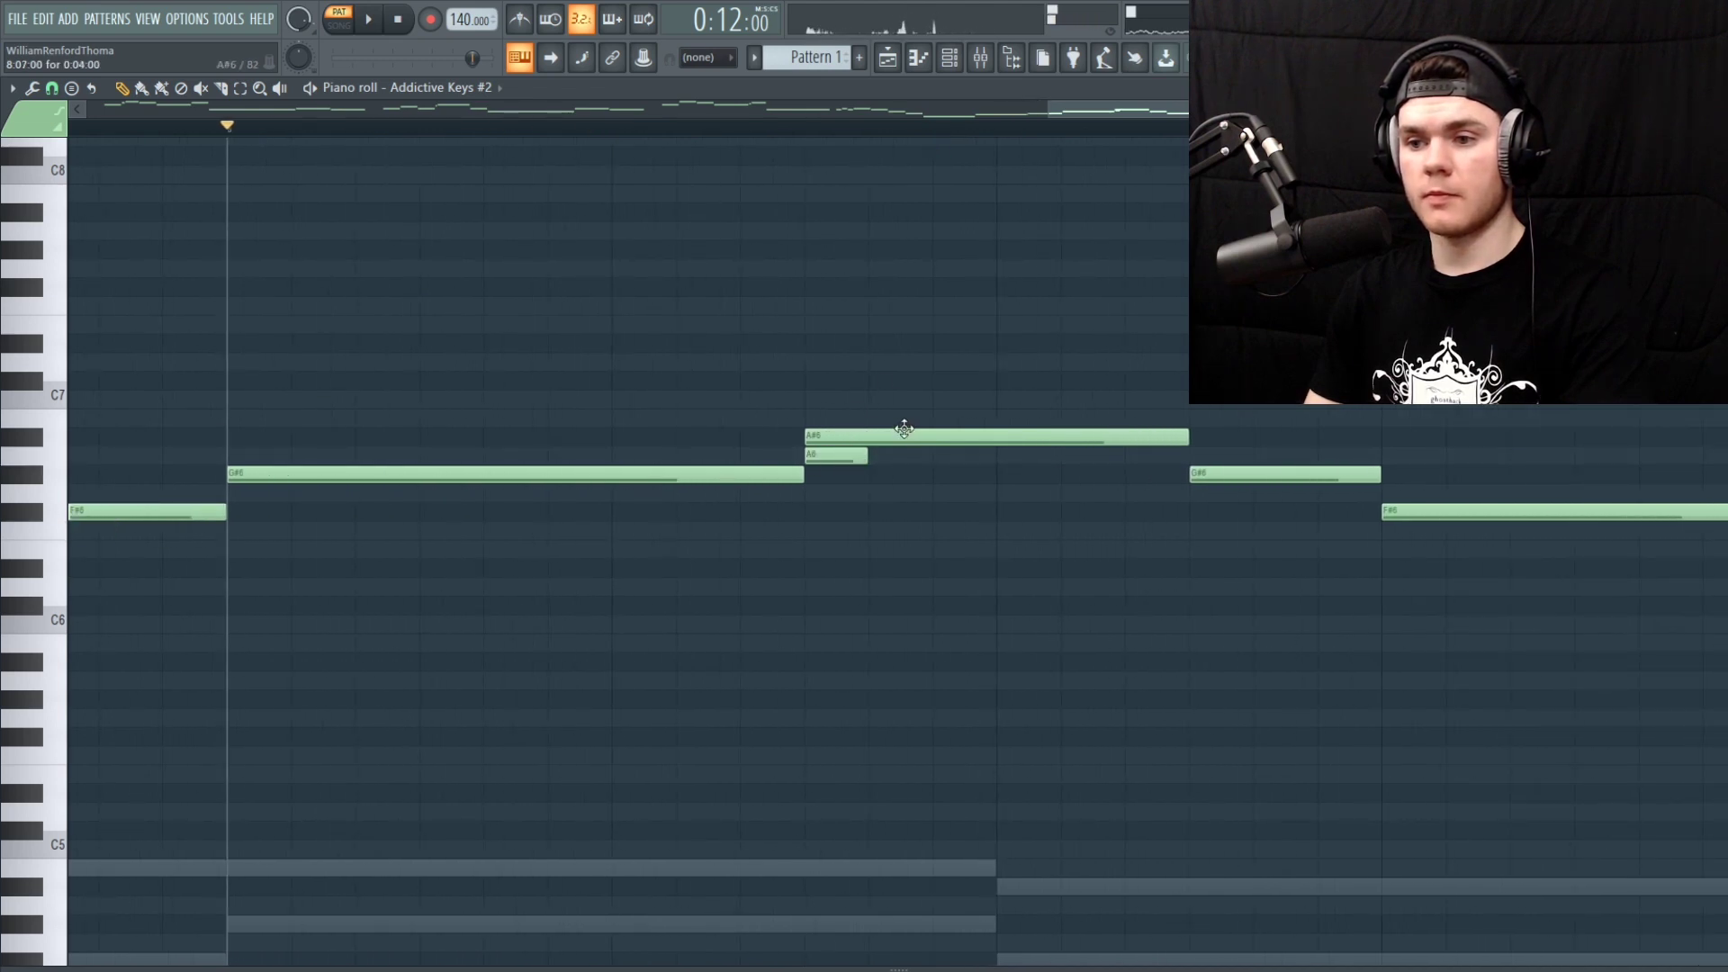
{"action": "left_click_drag", "start_coordinate": [846, 436], "coordinate": [871, 434]}
{"action": "key", "text": "space"}
{"action": "key", "text": "space"}
Shorten the A6 grace note to 0:00:12, start the A#6 directly after it, and replay bar 8
{"action": "left_click_drag", "start_coordinate": [875, 412], "coordinate": [845, 460]}
{"action": "key", "text": "space"}
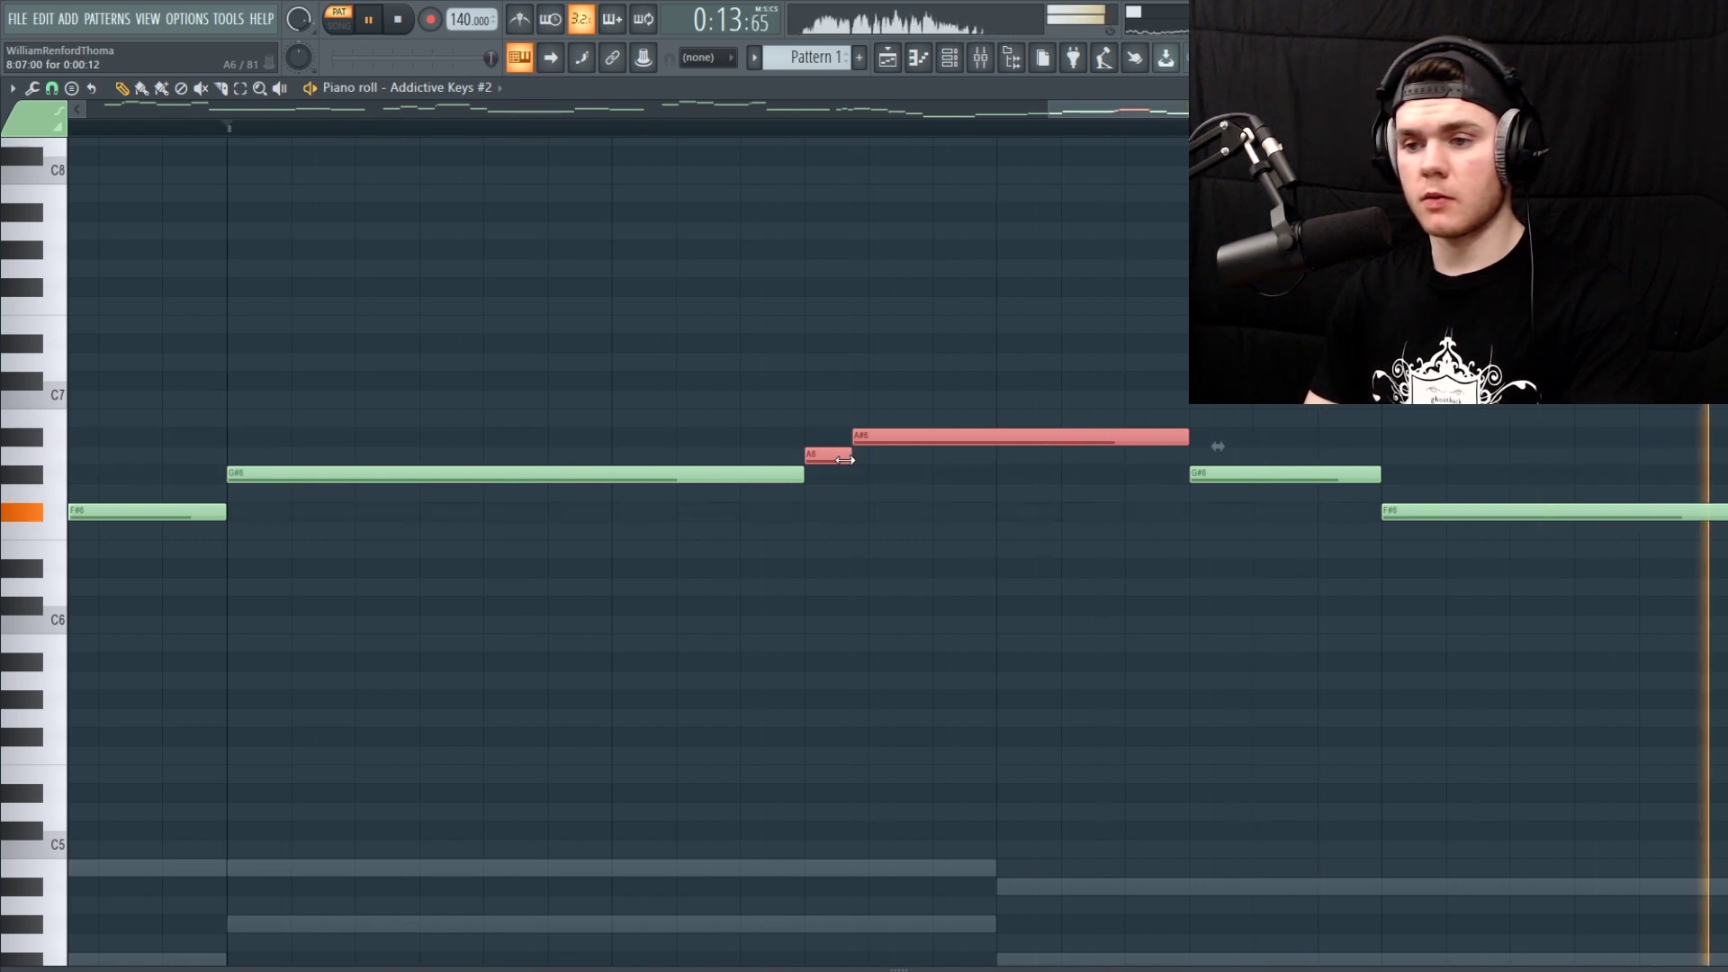
{"action": "key", "text": "space"}
{"action": "key", "text": "space"}
{"action": "scroll", "coordinate": [857, 135], "scroll_direction": "down", "scroll_amount": 3}
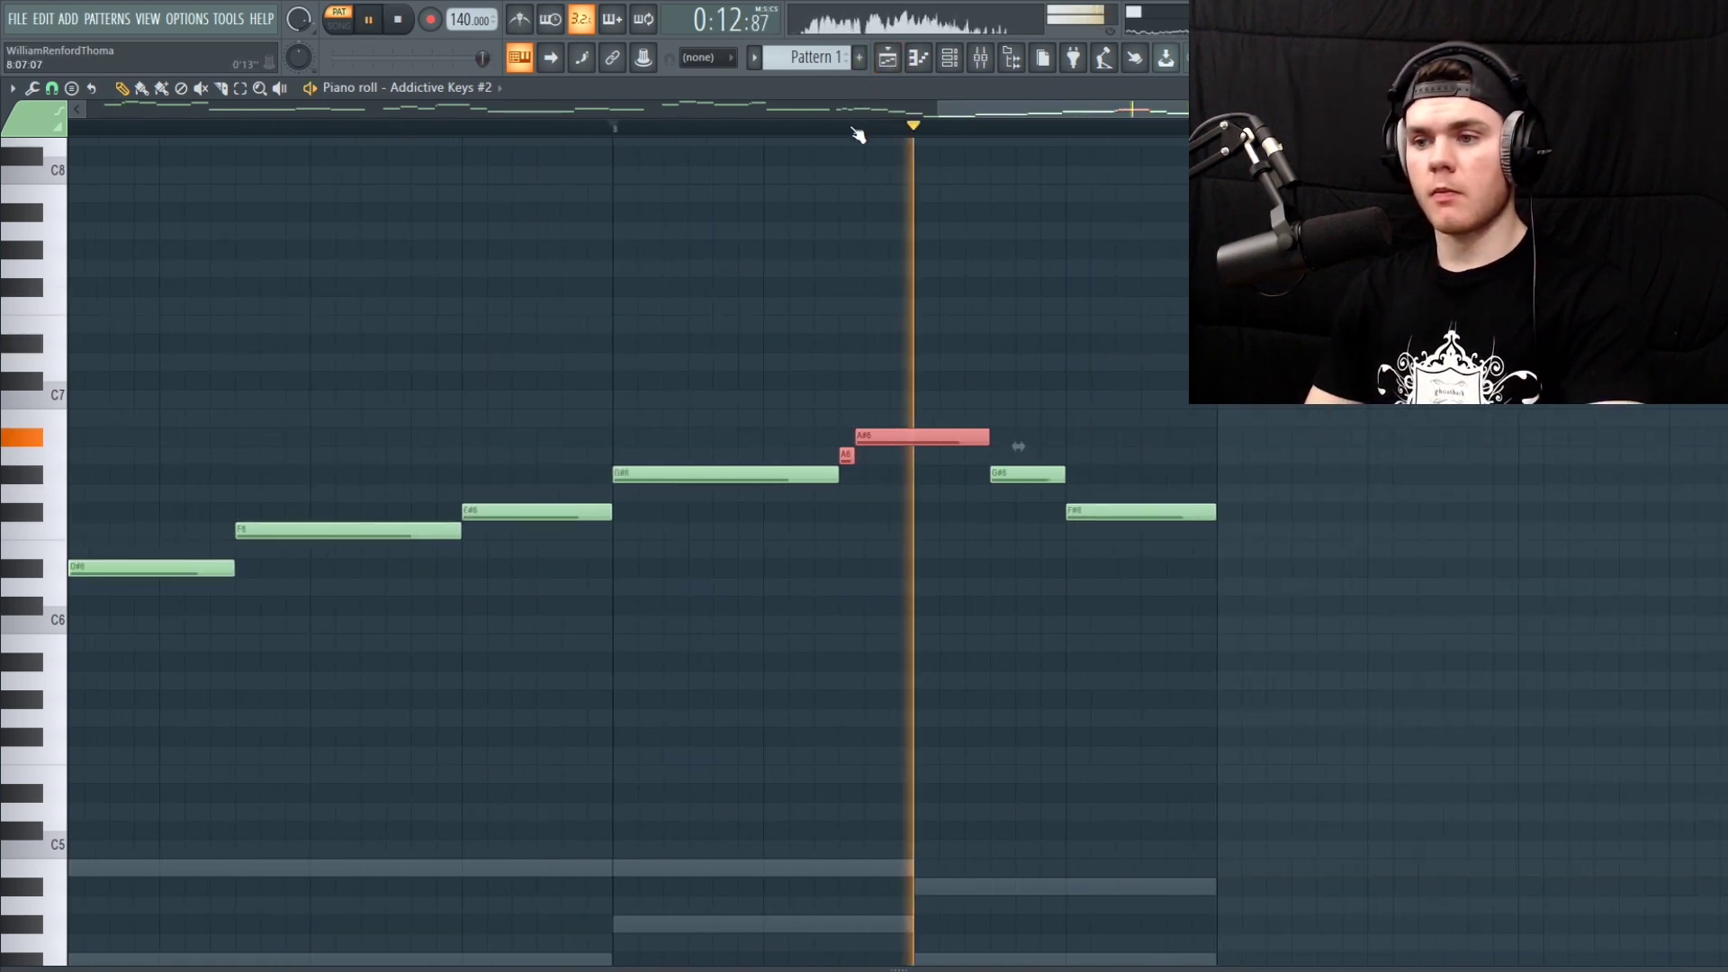
Try shortening the bar 1 and bar 3 chords to 0:14:00 with the following chords starting earlier, and play the progression
{"action": "scroll", "coordinate": [858, 135], "scroll_direction": "down", "scroll_amount": 5}
{"action": "key", "text": "space"}
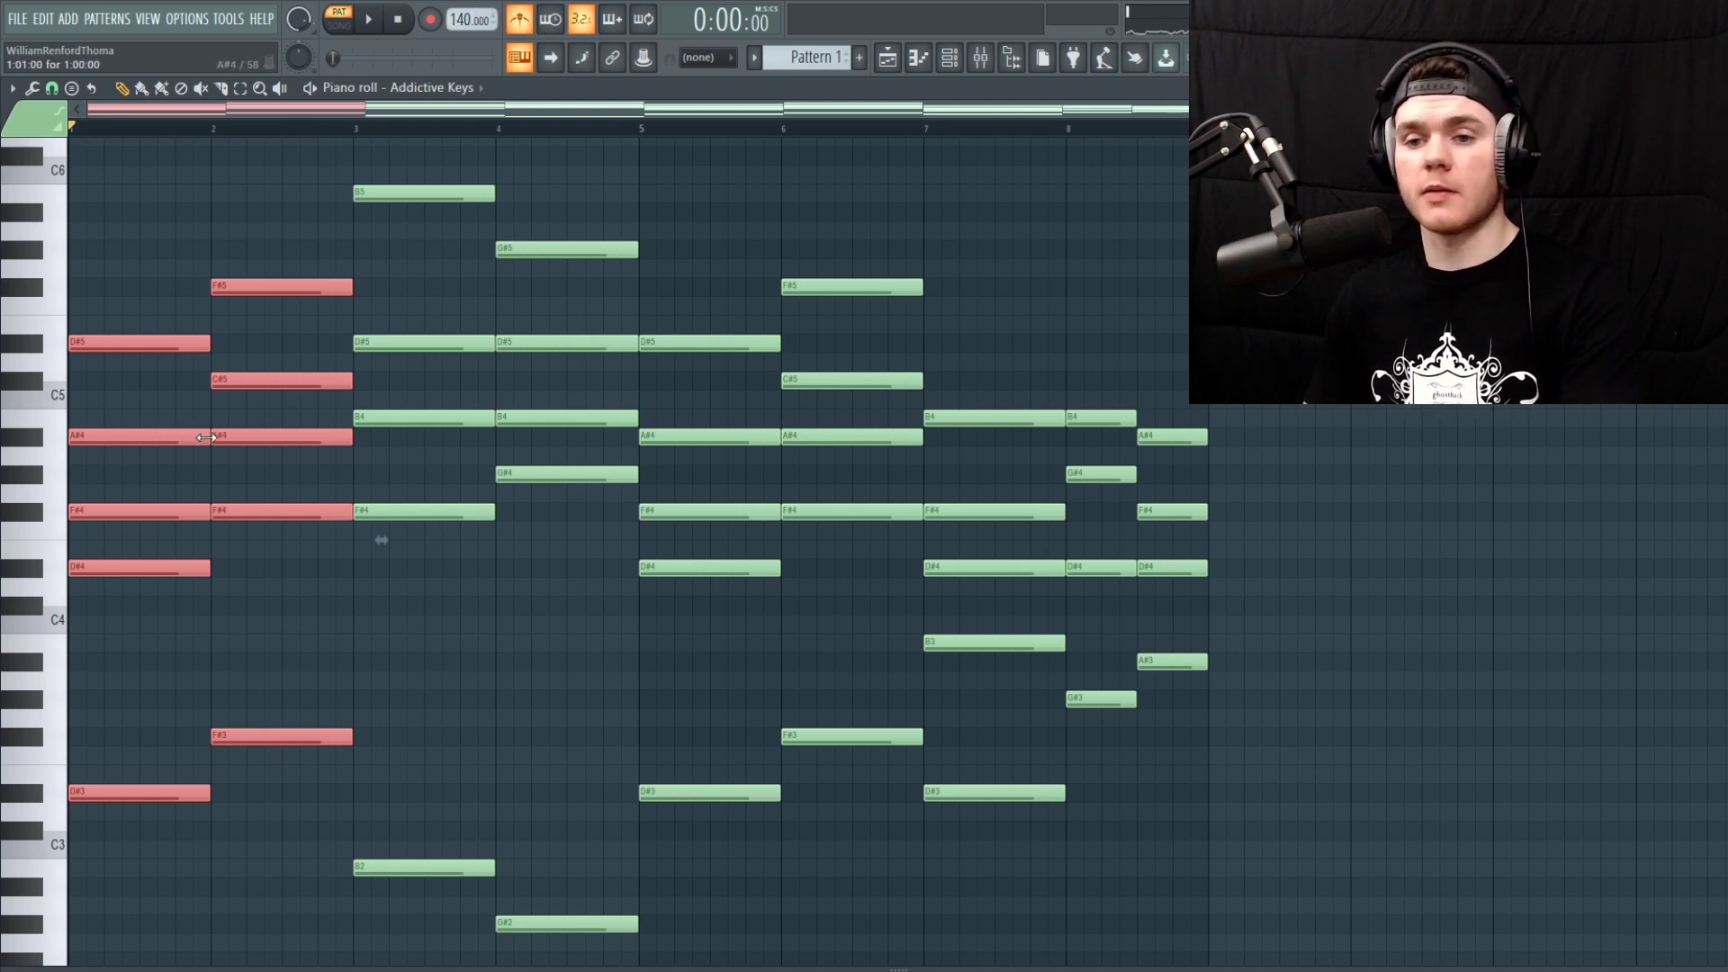
{"action": "left_click_drag", "start_coordinate": [205, 438], "coordinate": [192, 447]}
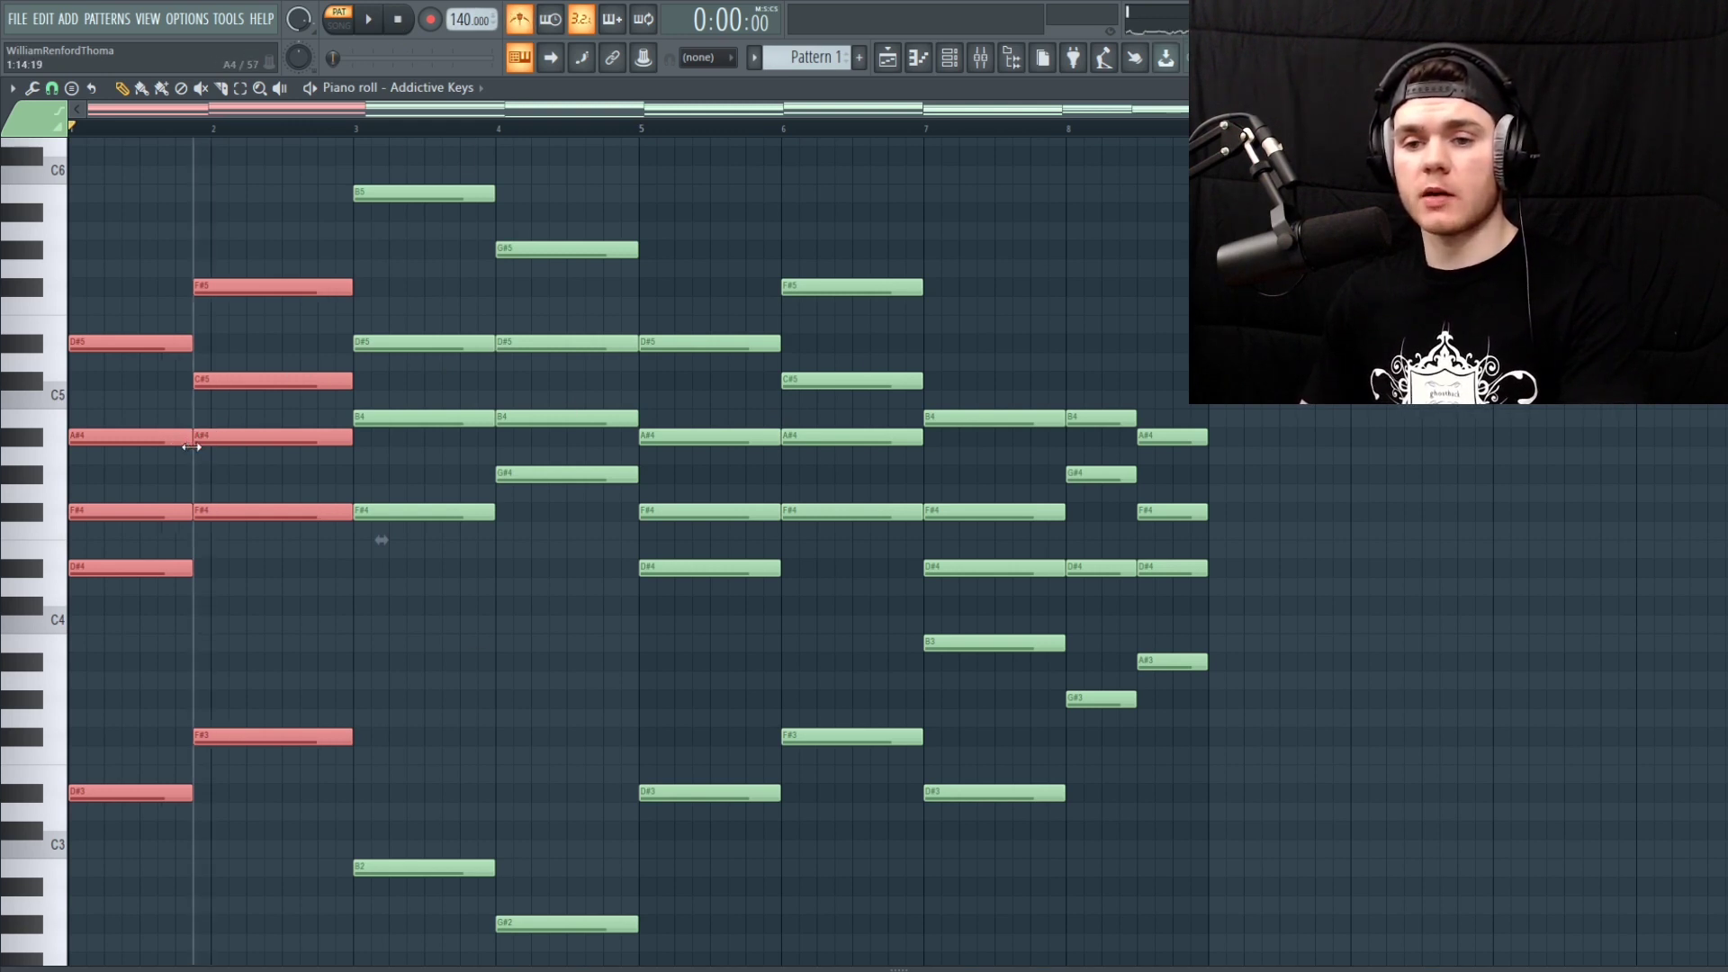
{"action": "key", "text": "space"}
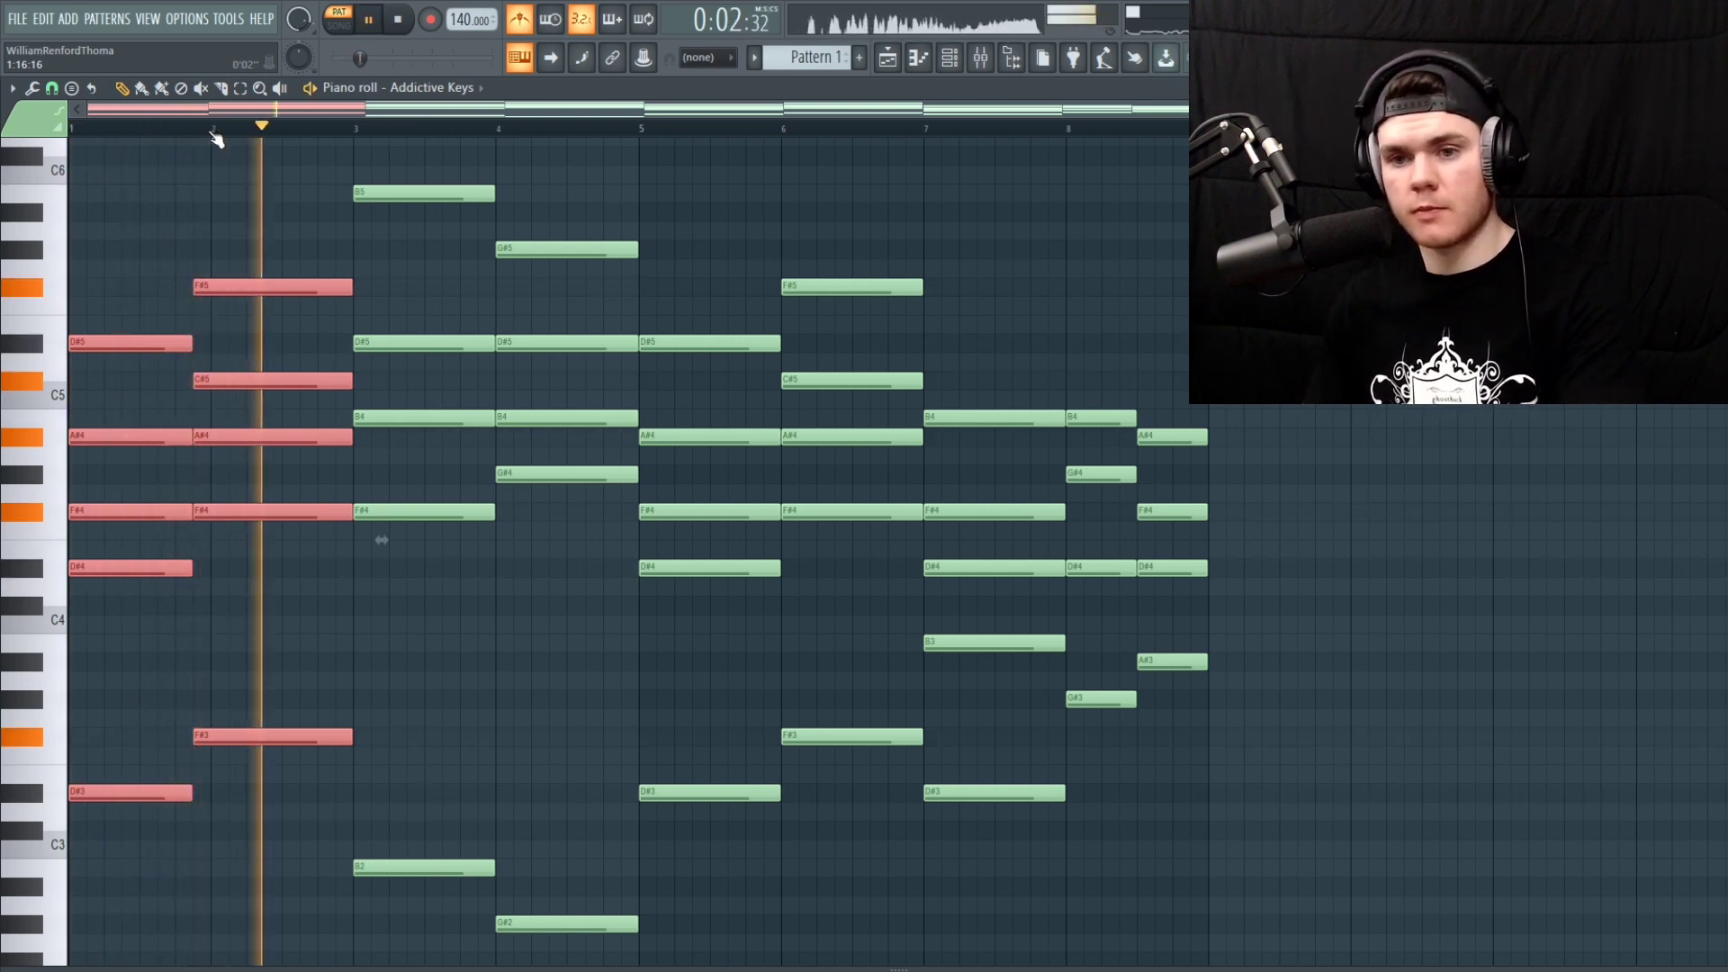
{"action": "left_click_drag", "start_coordinate": [513, 950], "coordinate": [489, 220]}
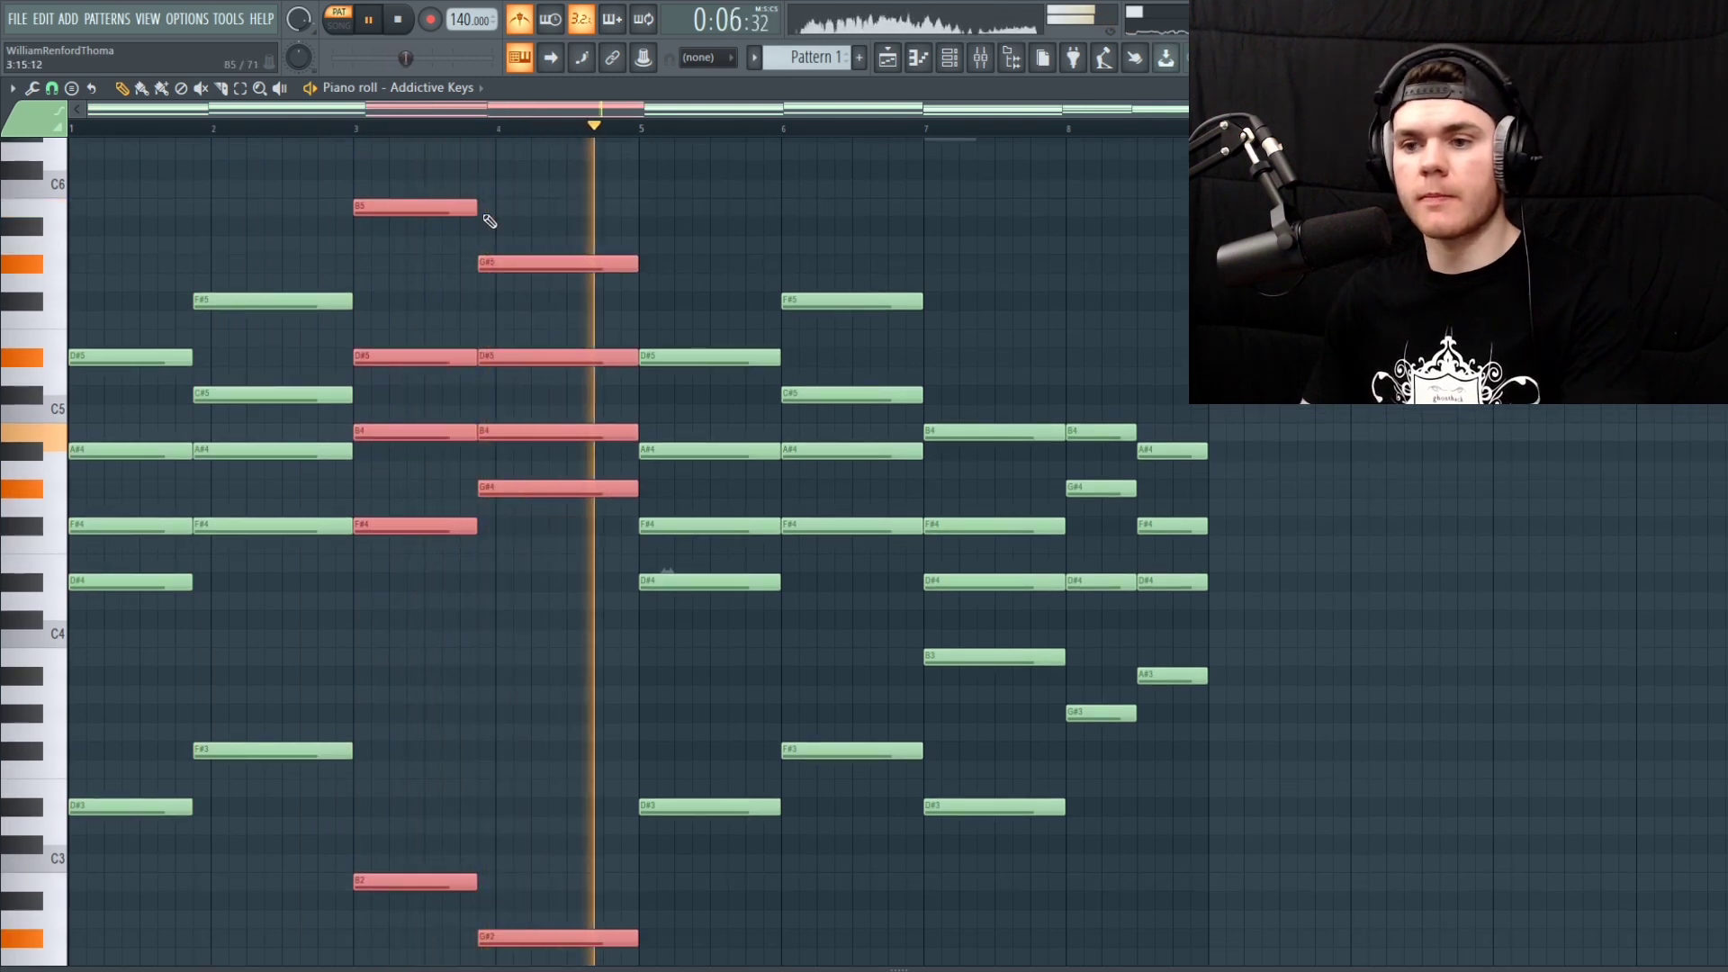
{"action": "key", "text": "space"}
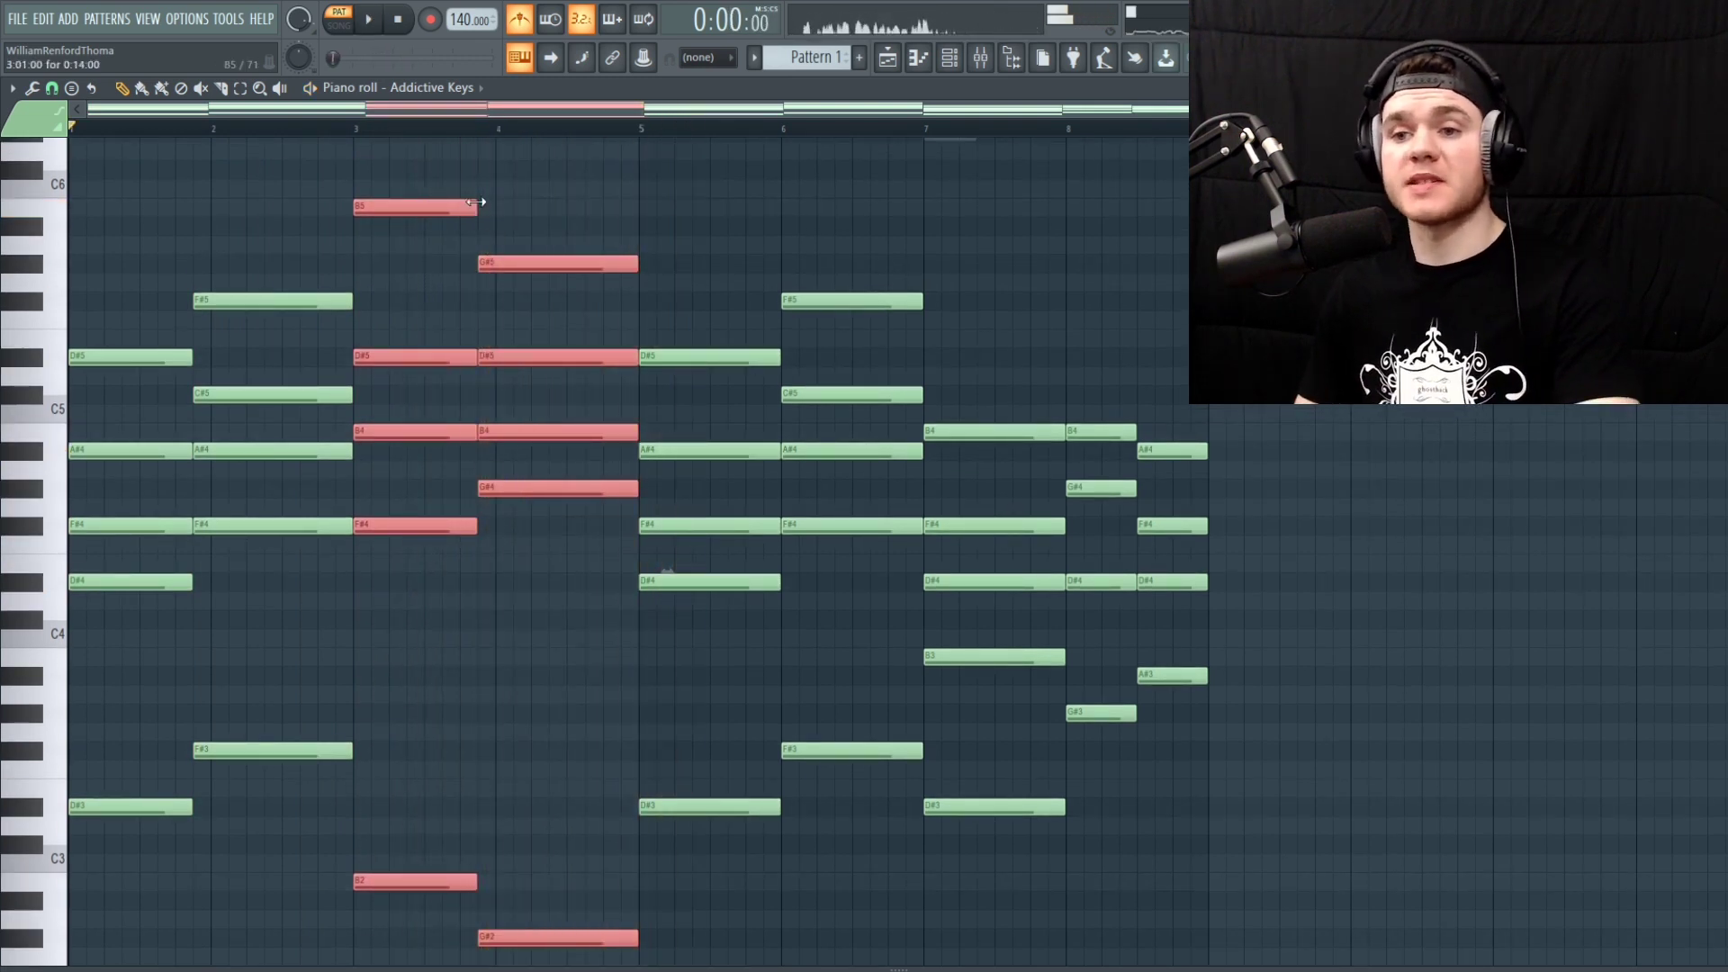
Move the two early chord changes back to the starts of bars 2 and 4
{"action": "left_click_drag", "start_coordinate": [473, 202], "coordinate": [490, 202]}
{"action": "mouse_move", "coordinate": [236, 851]}
{"action": "left_mouse_down"}
{"action": "mouse_move", "coordinate": [136, 331]}
{"action": "mouse_move", "coordinate": [211, 356]}
{"action": "left_mouse_up"}
{"action": "left_click", "coordinate": [1065, 263]}
{"action": "right_click", "coordinate": [1068, 264]}
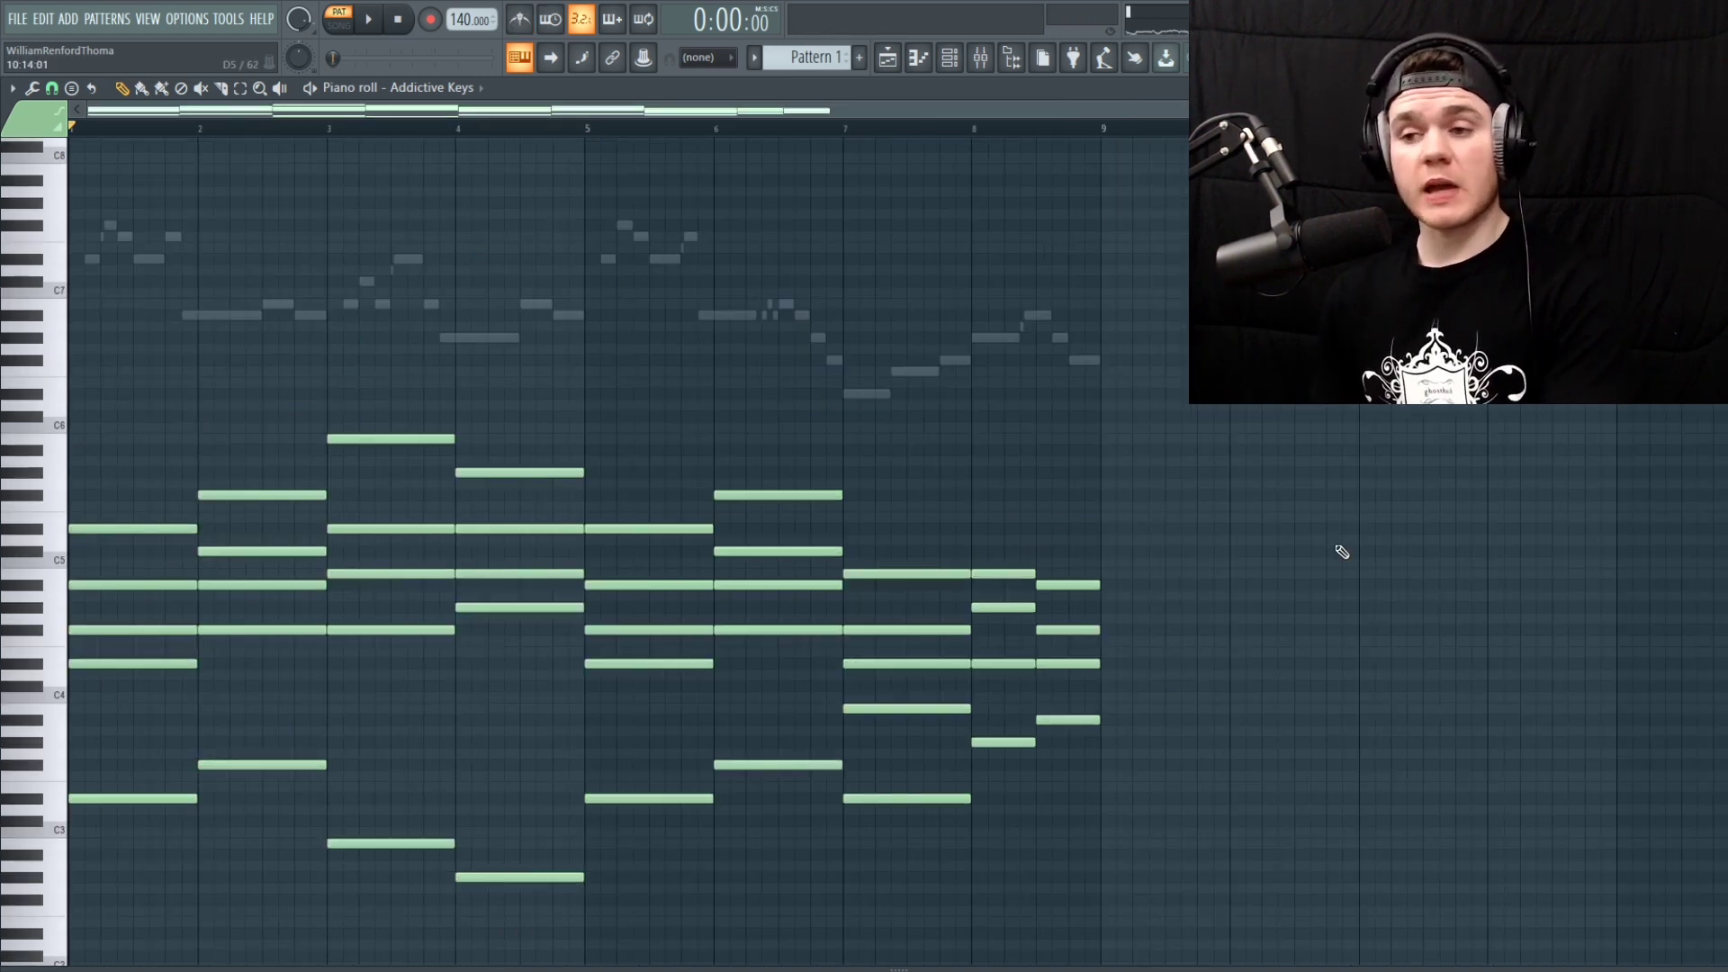